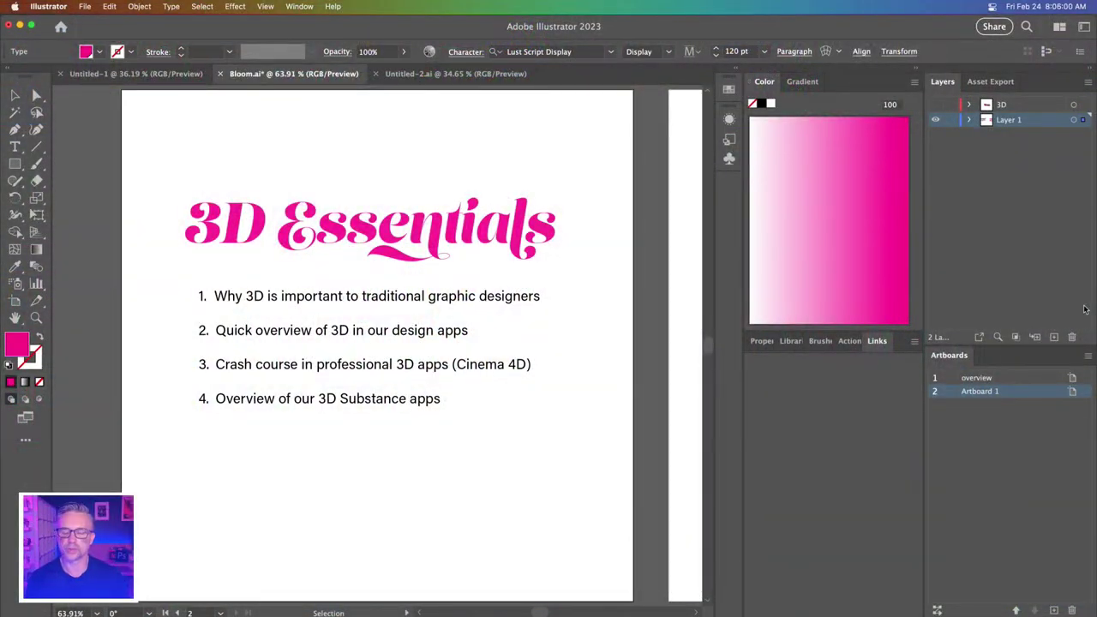
- Select the numbered agenda list, then preview the slide in full-screen Presentation Mode and exit it
left_click(268, 484)
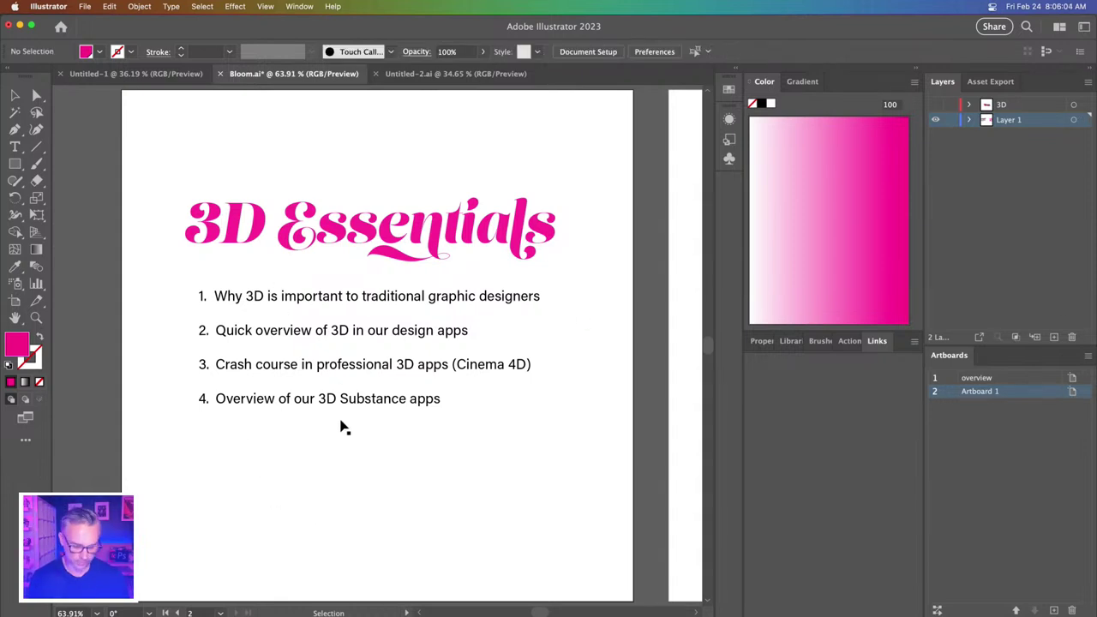
left_click(339, 425)
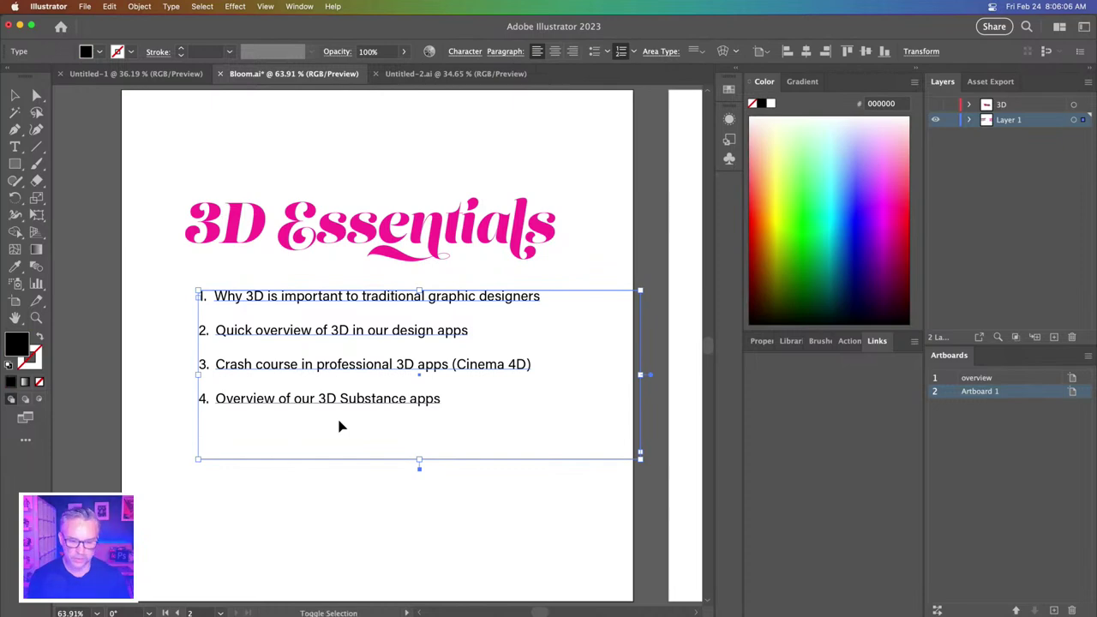
key("shift+f")
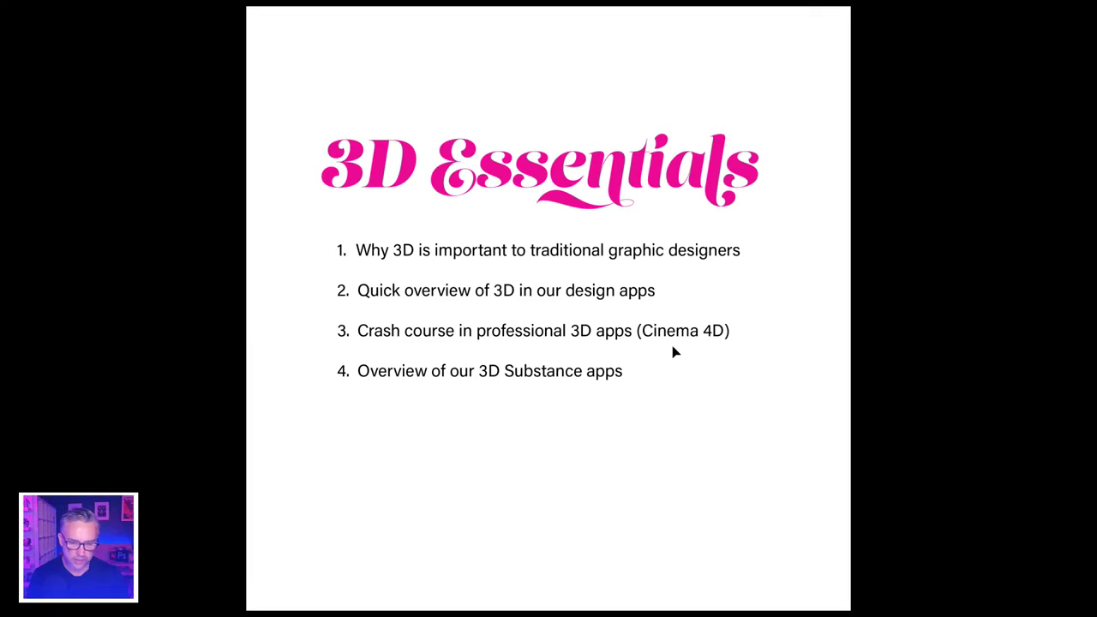
key("Escape")
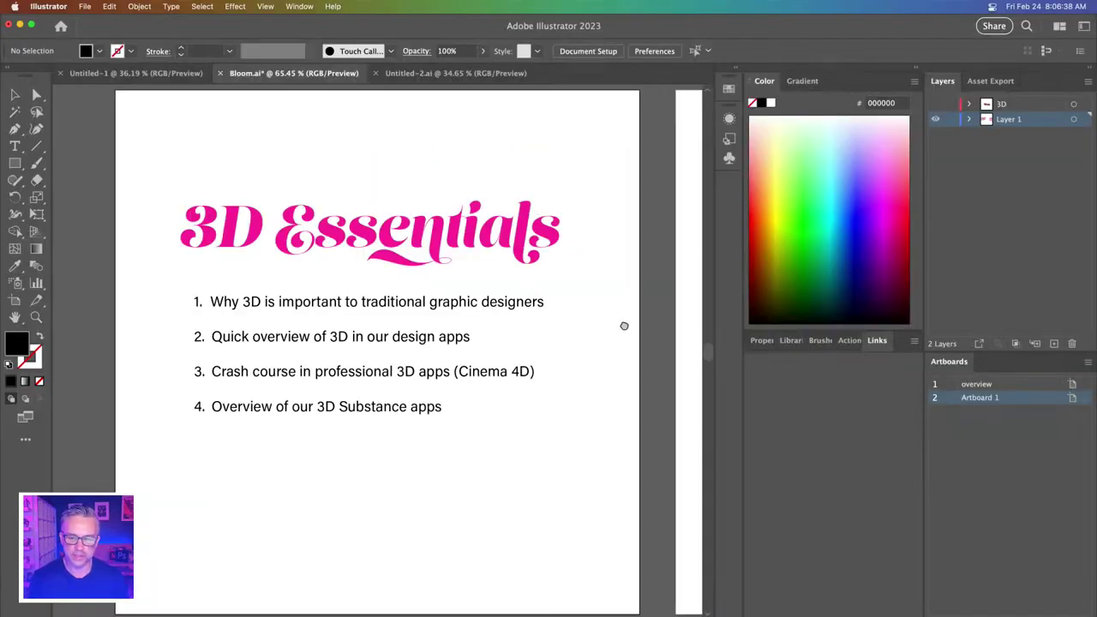
- Zoom in on the lower Bloom, show the 3D and Materials panel, and bring up Finder
left_click(362, 361)
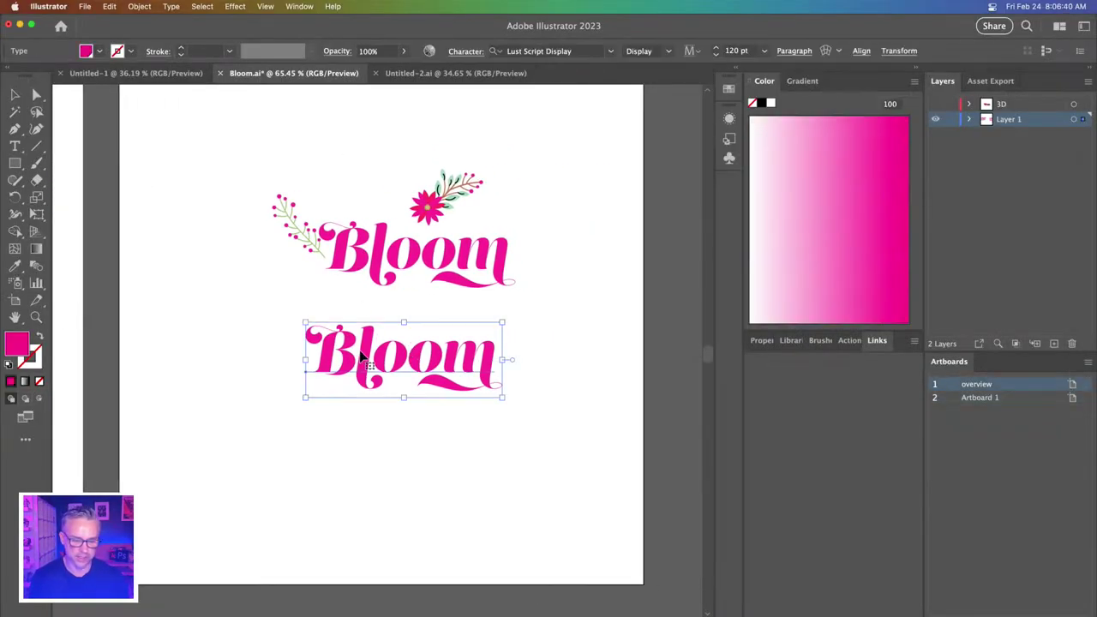
key("super+equal")
key("super+equal")
key("super+equal")
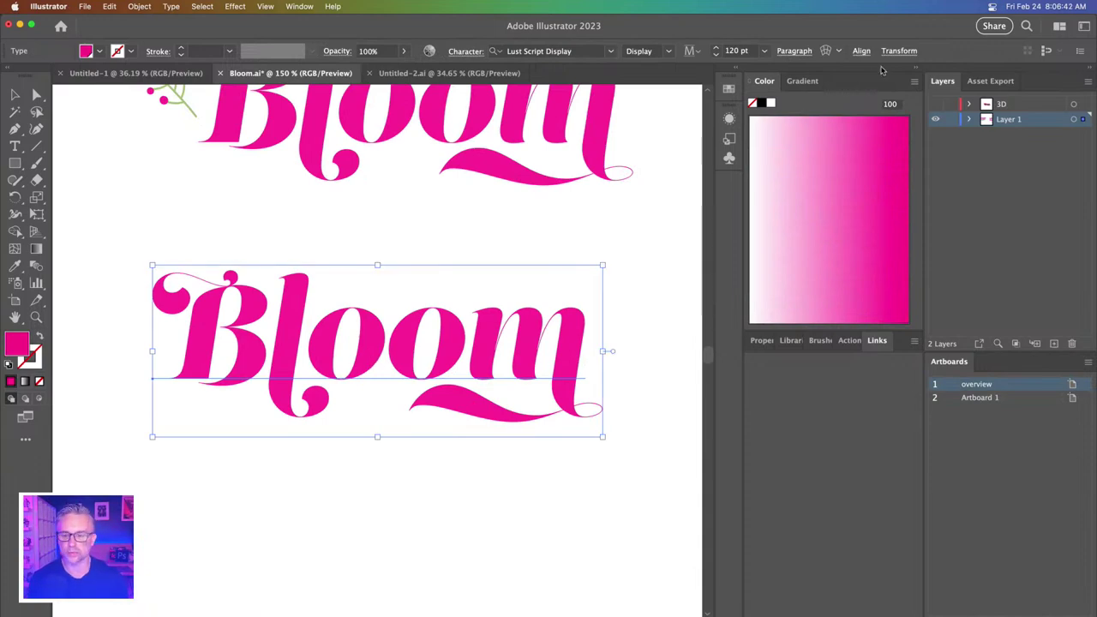
left_click(292, 7)
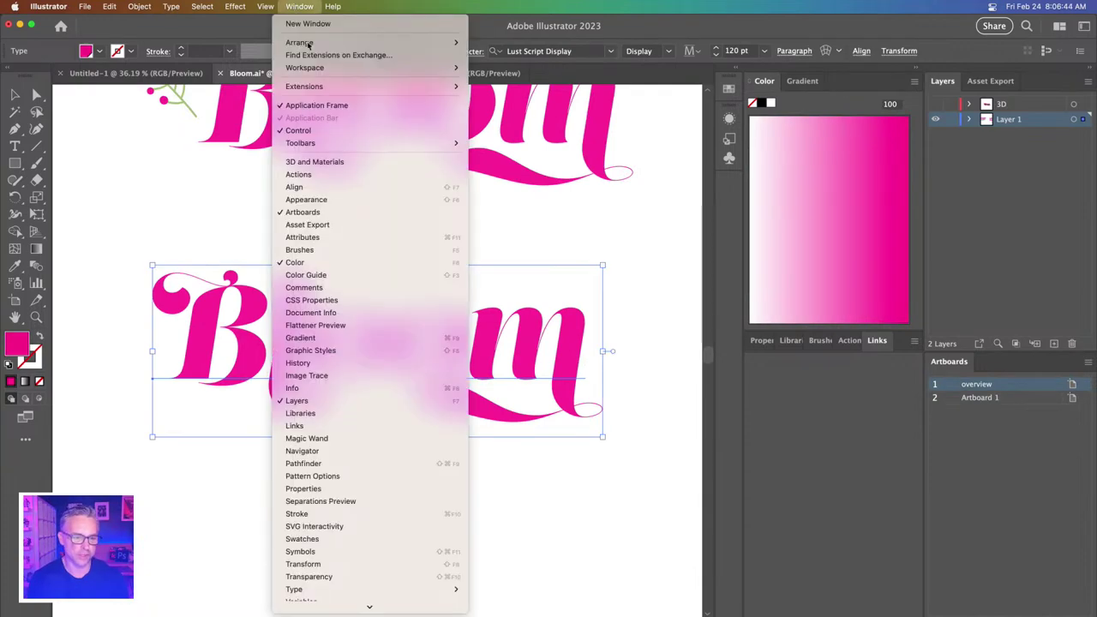
left_click(314, 161)
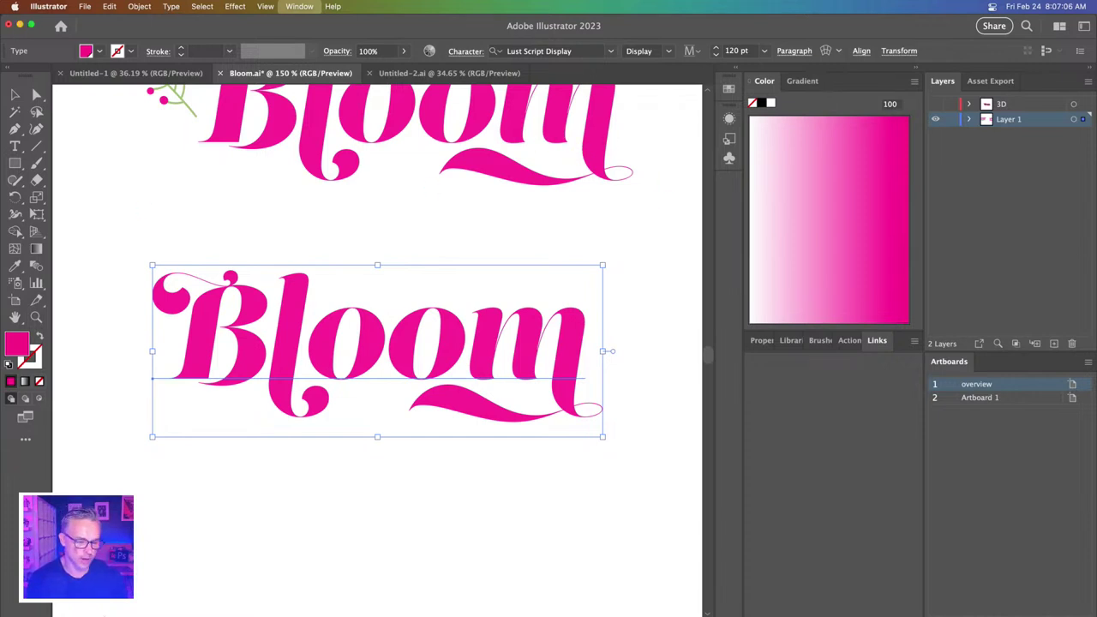
left_click(32, 604)
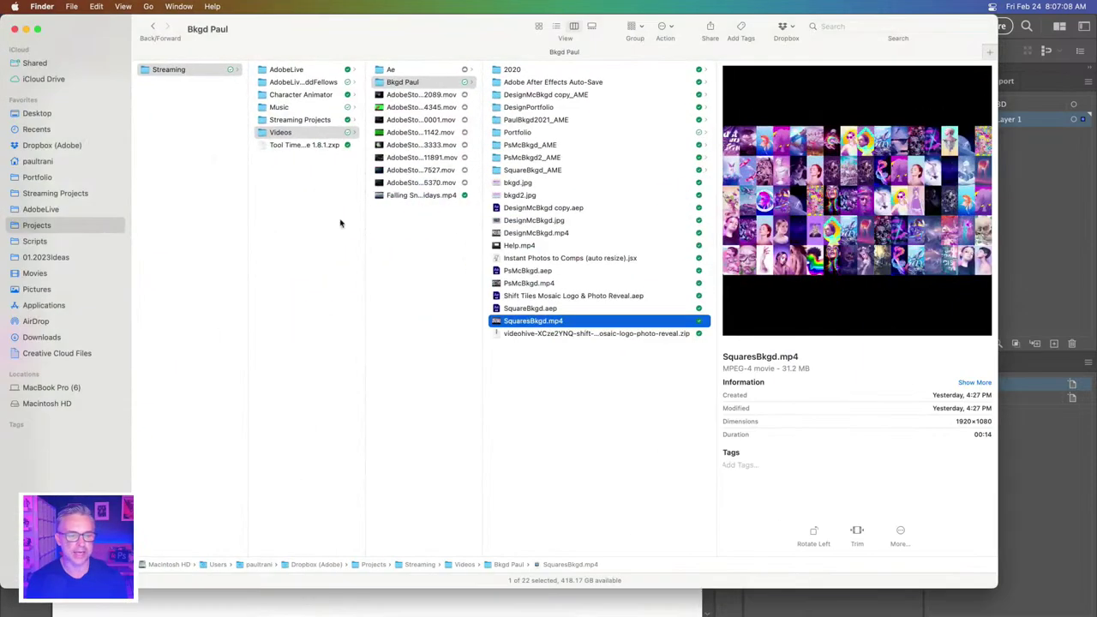
- Preview Recording-6.mov from the Desktop folder in Quick Look
left_click_drag(93, 22, 124, 48)
left_click(53, 140)
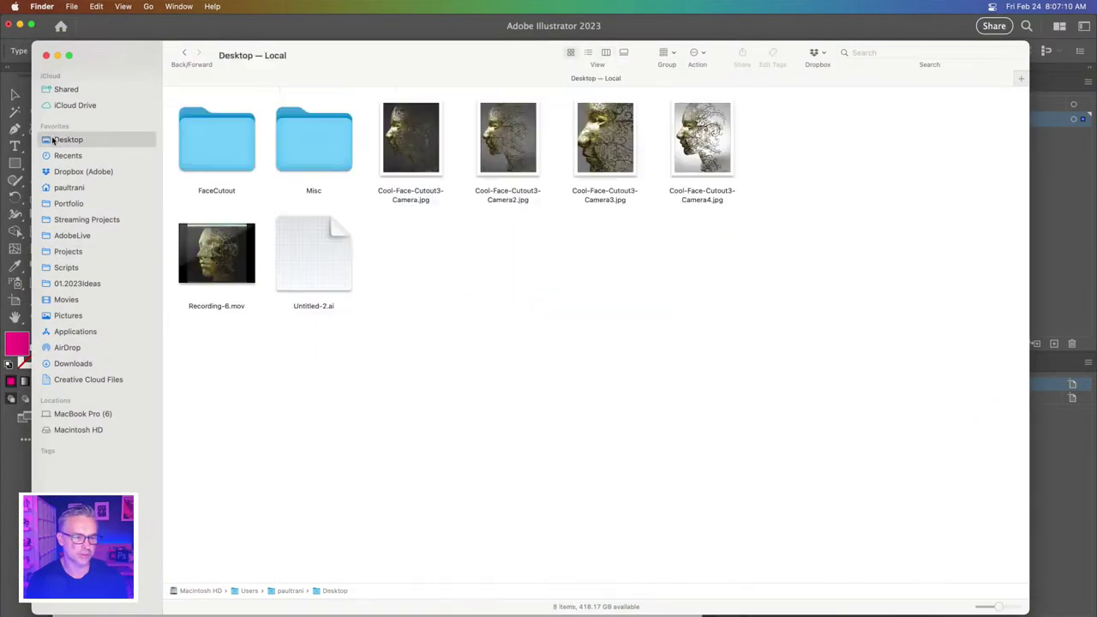
left_click(216, 253)
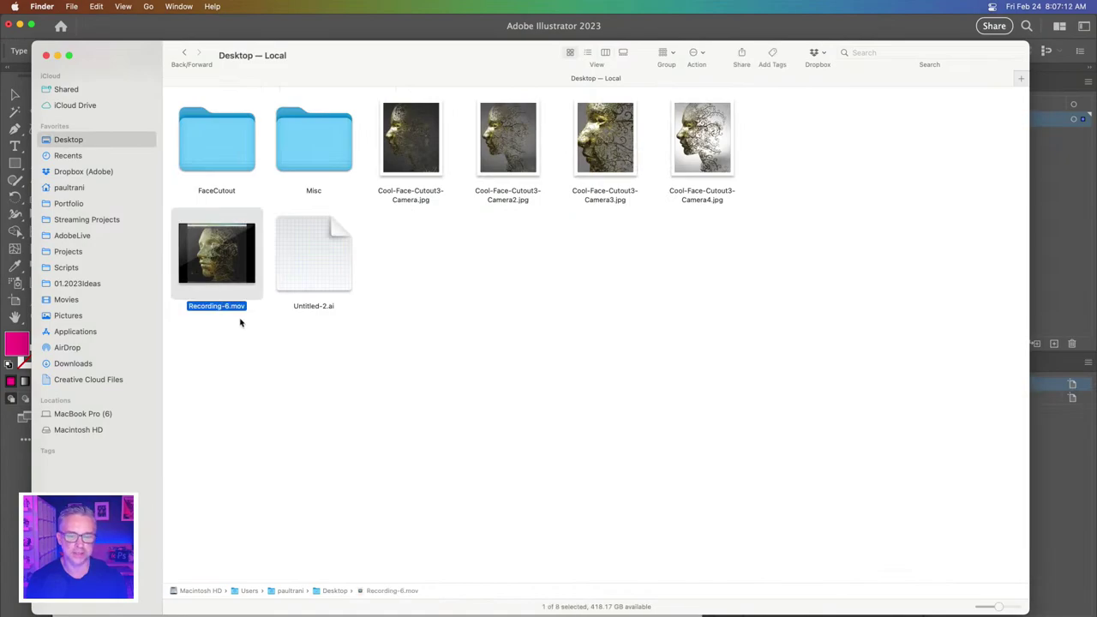
key("space")
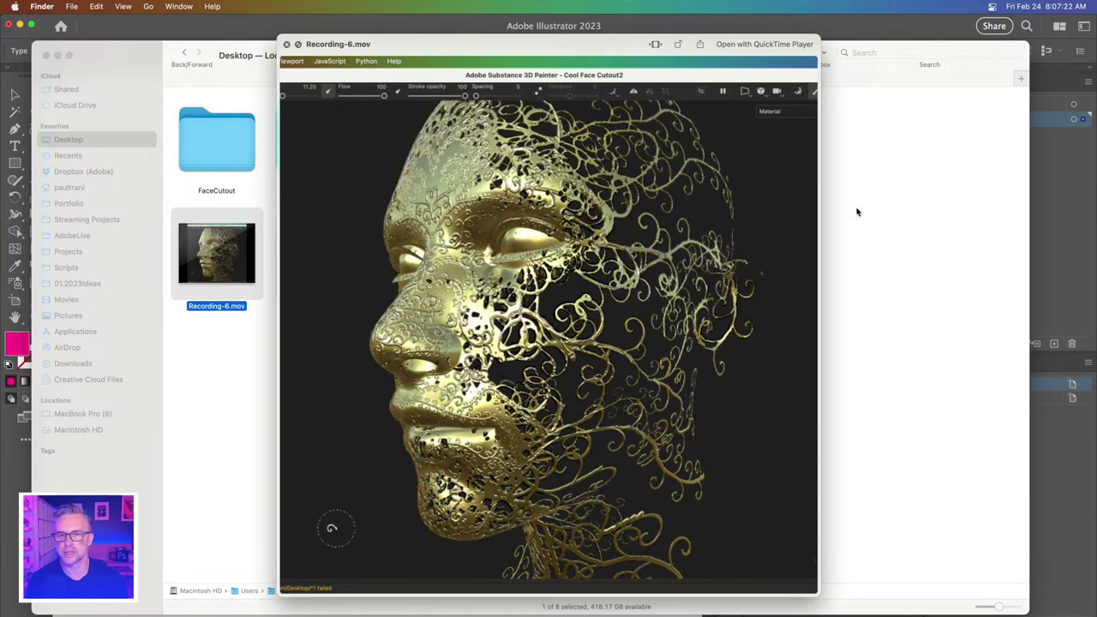
mouse_move(602, 335)
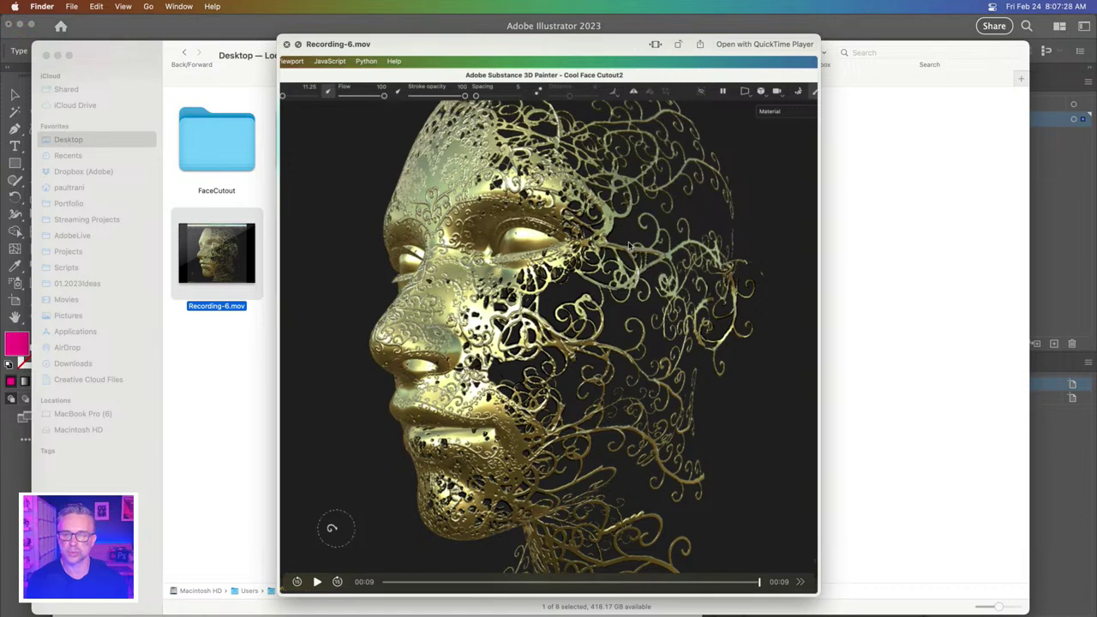
key("space")
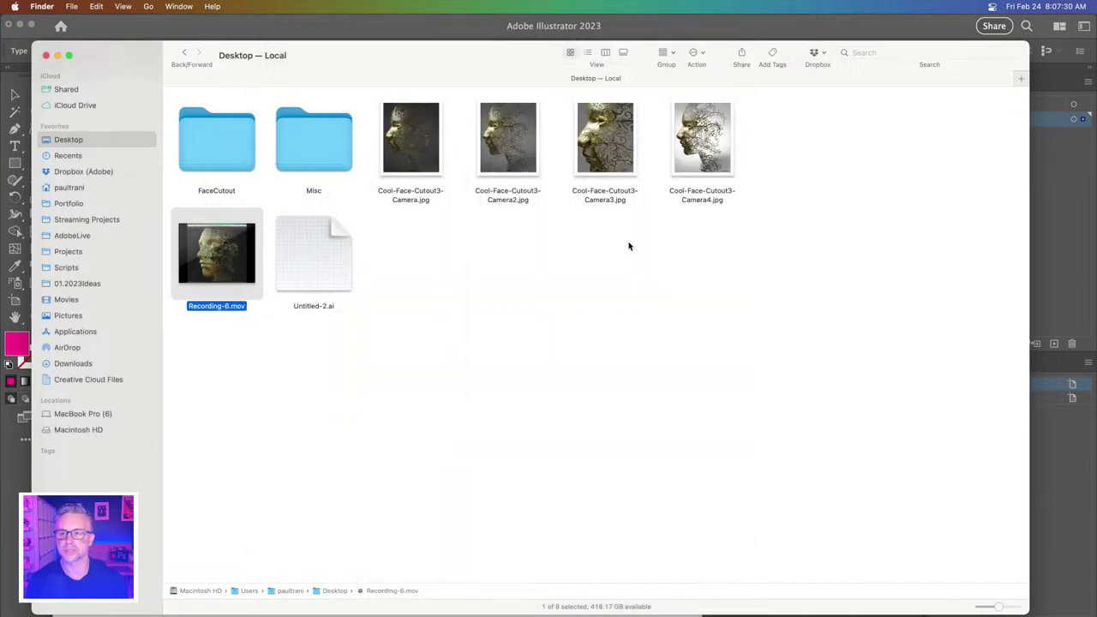
- Return to Illustrator and move the floating 3D and Materials panel aside
left_click(625, 336)
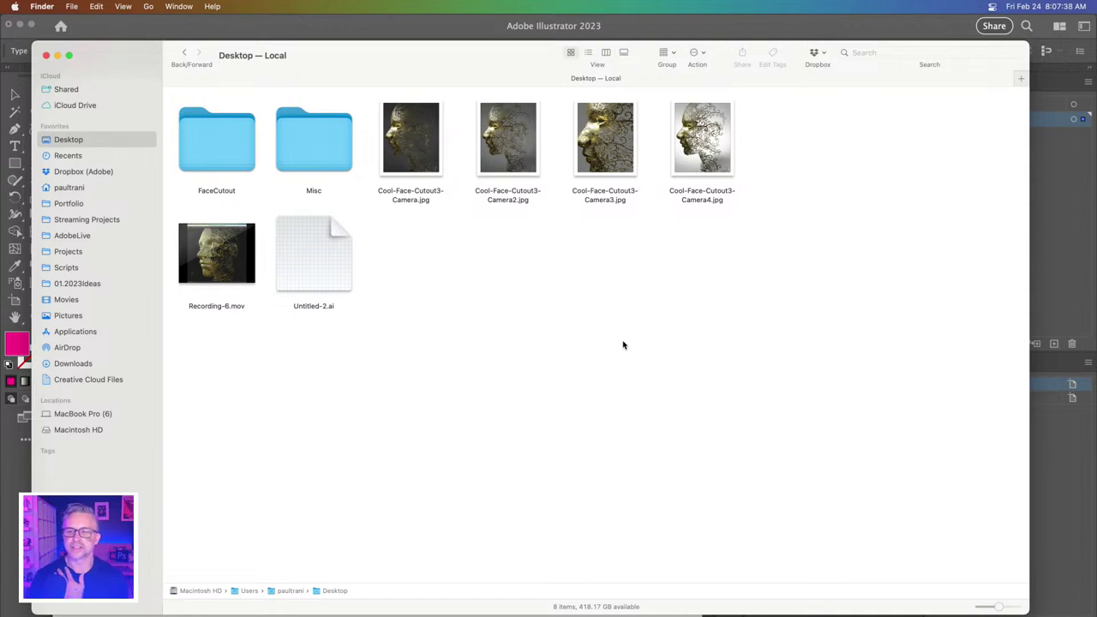
left_click(1070, 231)
left_click_drag(341, 359, 545, 128)
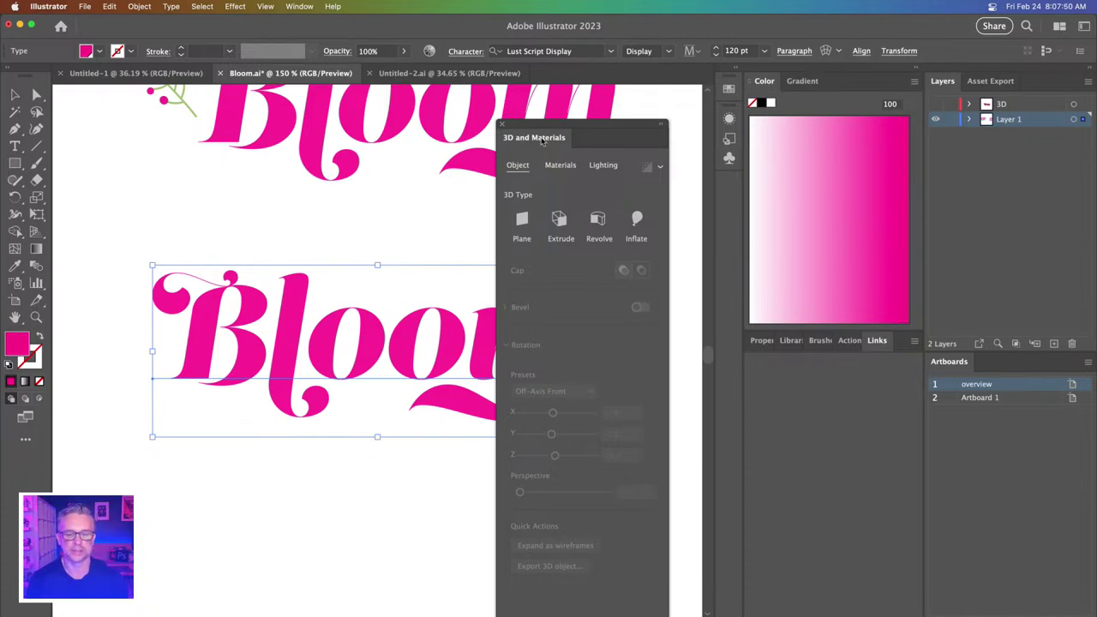
- Dock 3D and Materials in place of the closed Color panel, then duplicate Bloom below
left_click_drag(524, 139, 863, 67)
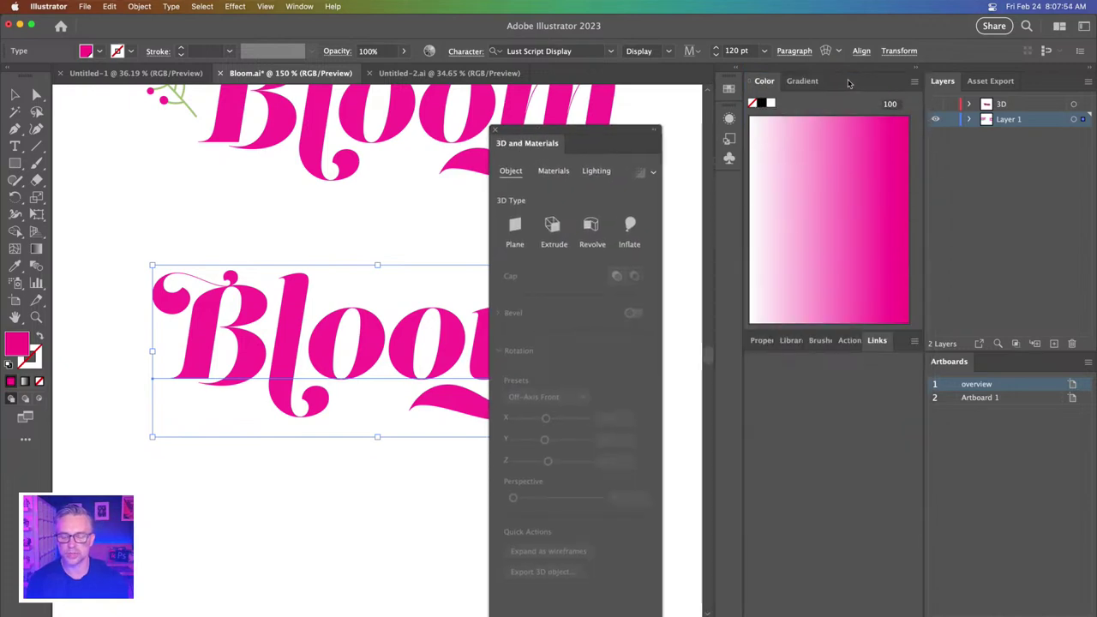
left_click_drag(862, 84, 265, 152)
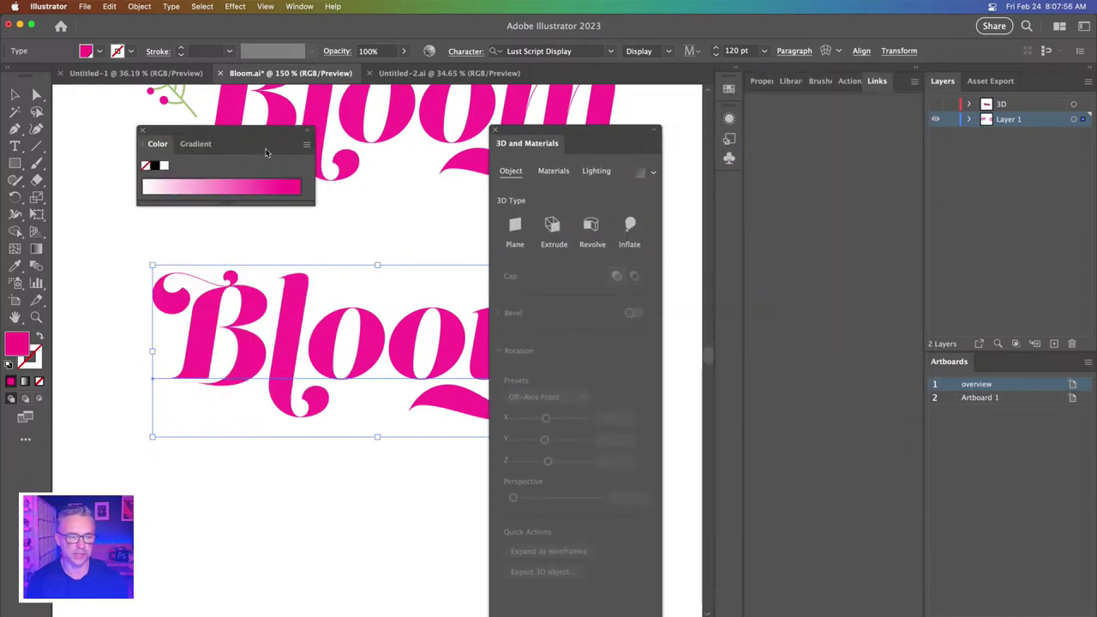
left_click(142, 130)
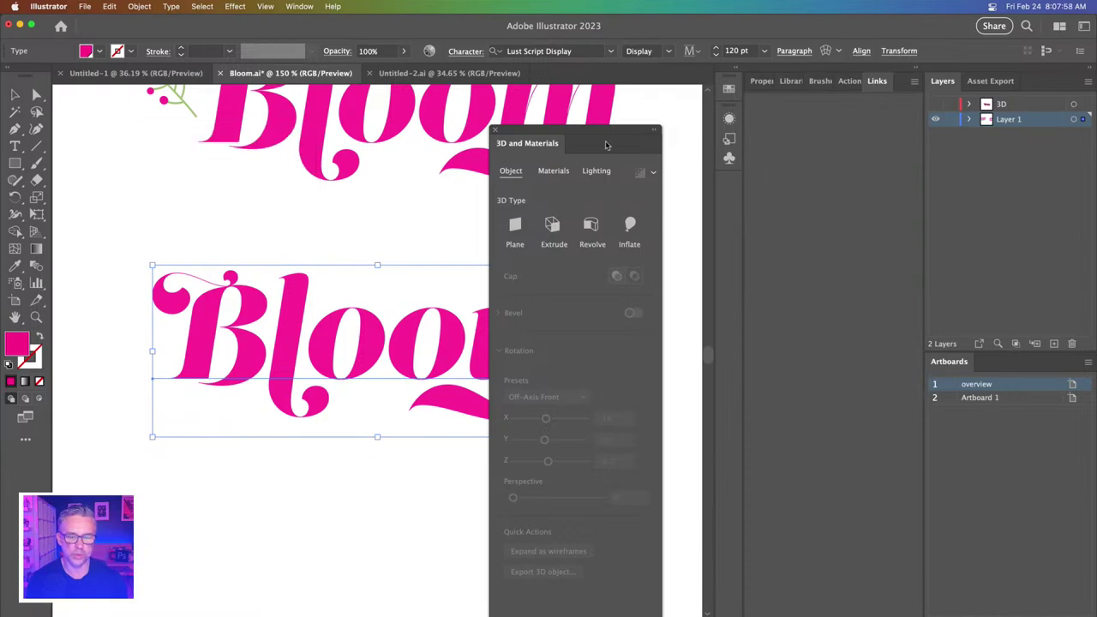
left_click_drag(605, 144, 857, 82)
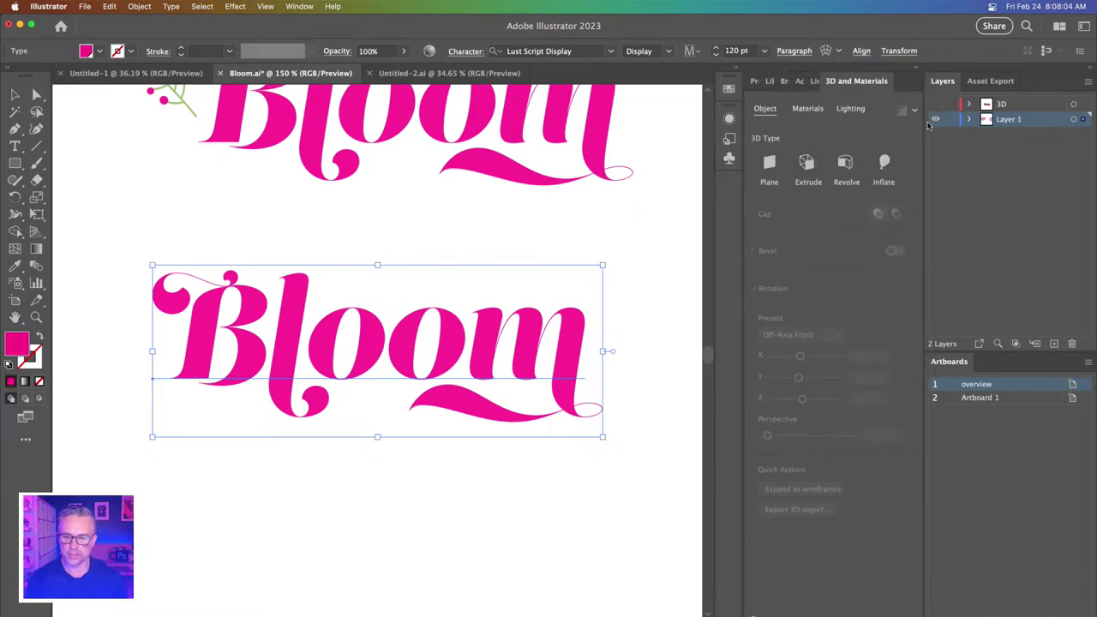
left_click_drag(326, 343, 304, 529)
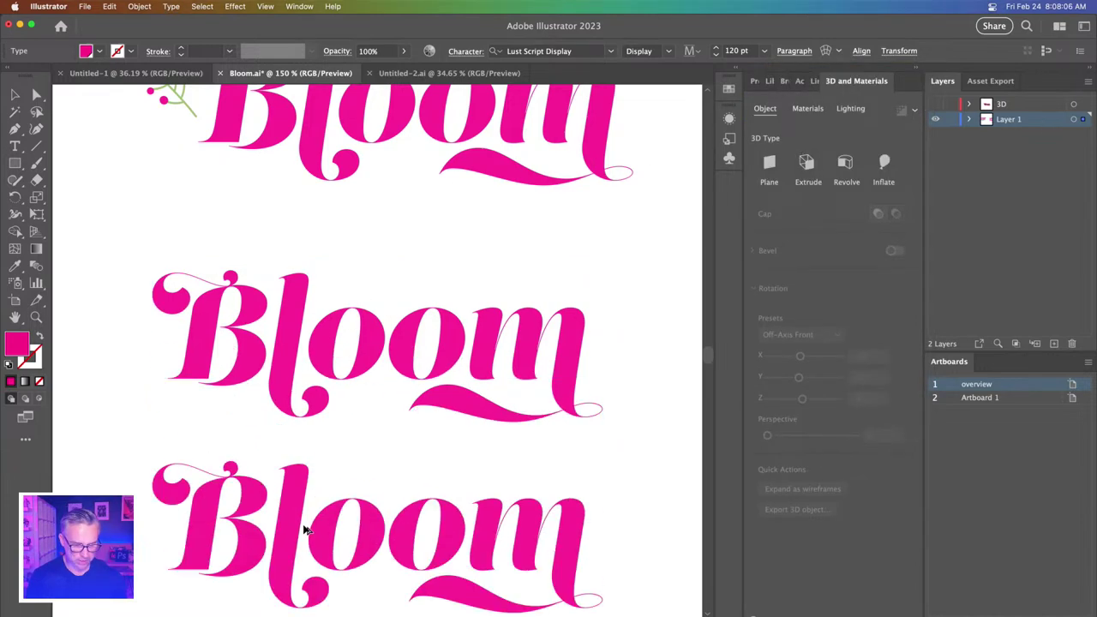
left_click(381, 353)
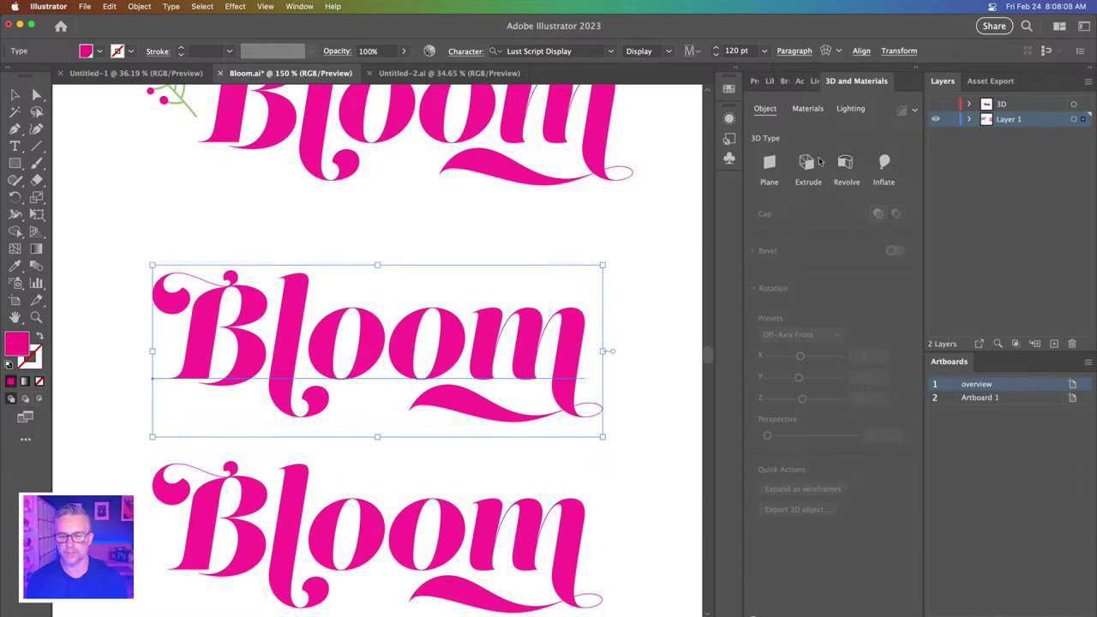
- Extrude and slightly rotate the middle Bloom, then retype it as 'Planet', 'Bloo', 'Plan' lines
left_click(806, 162)
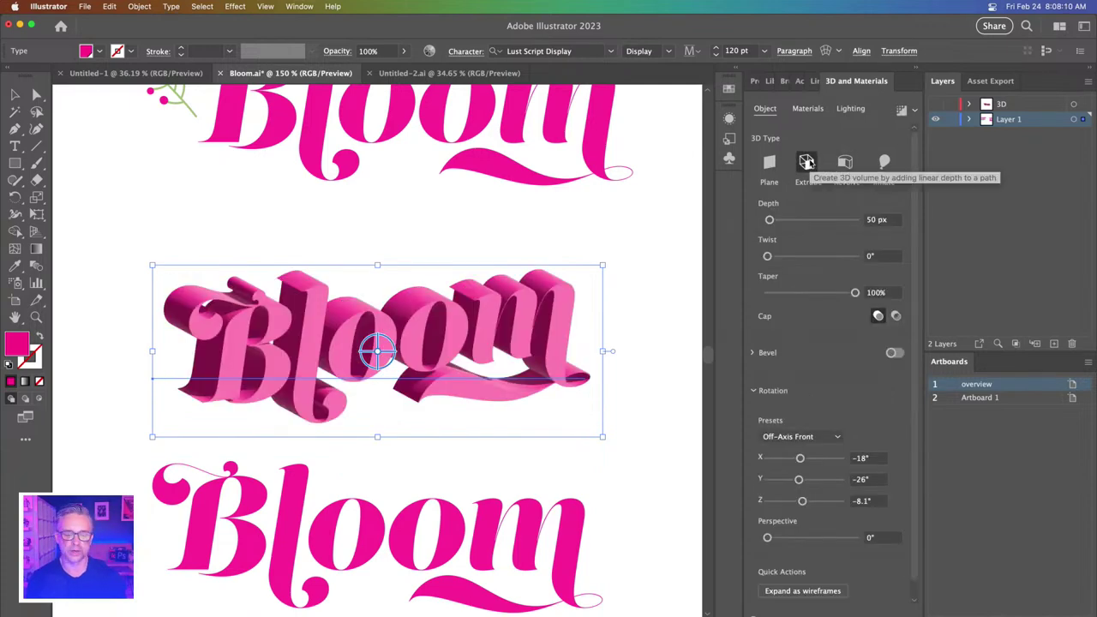
mouse_move(374, 350)
left_mouse_down()
mouse_move(404, 337)
mouse_move(343, 309)
mouse_move(380, 350)
mouse_move(364, 347)
left_mouse_up()
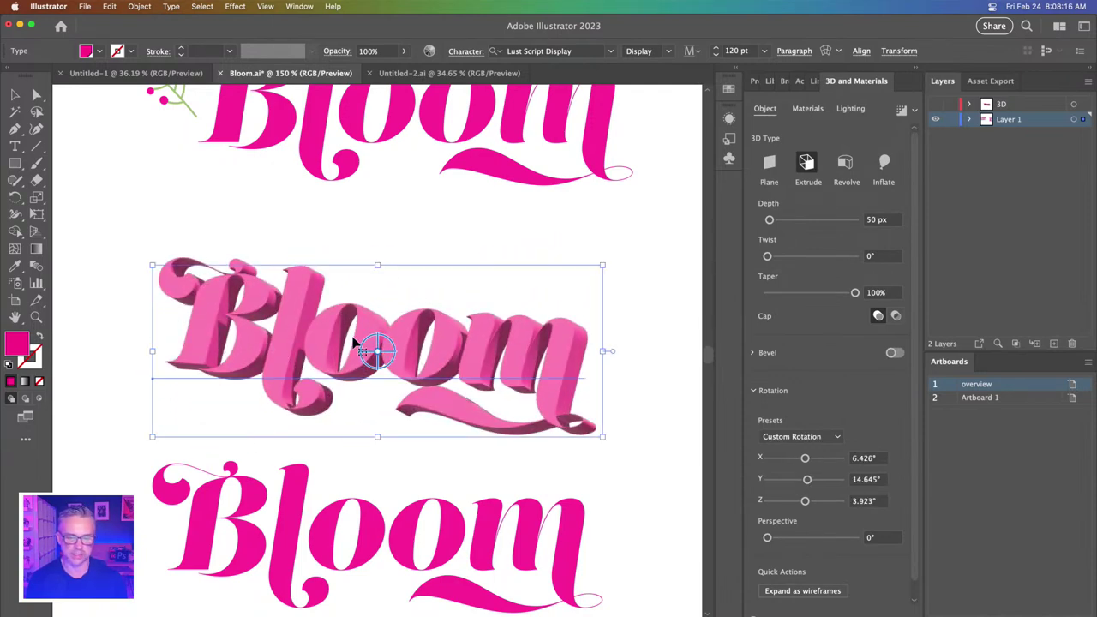
double_click(364, 323)
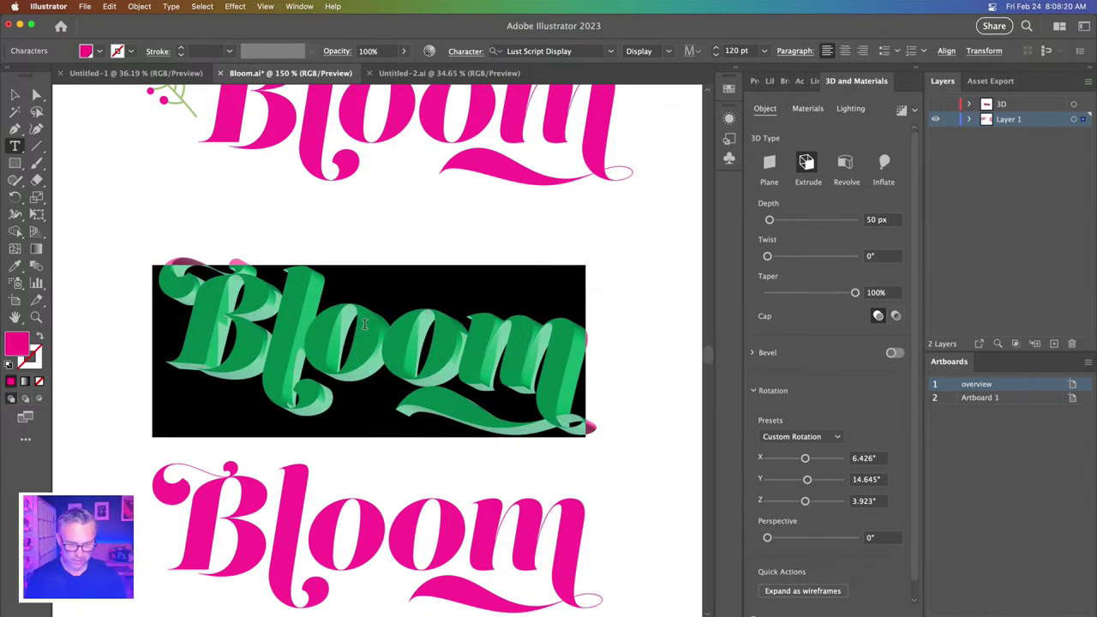
type("Planet")
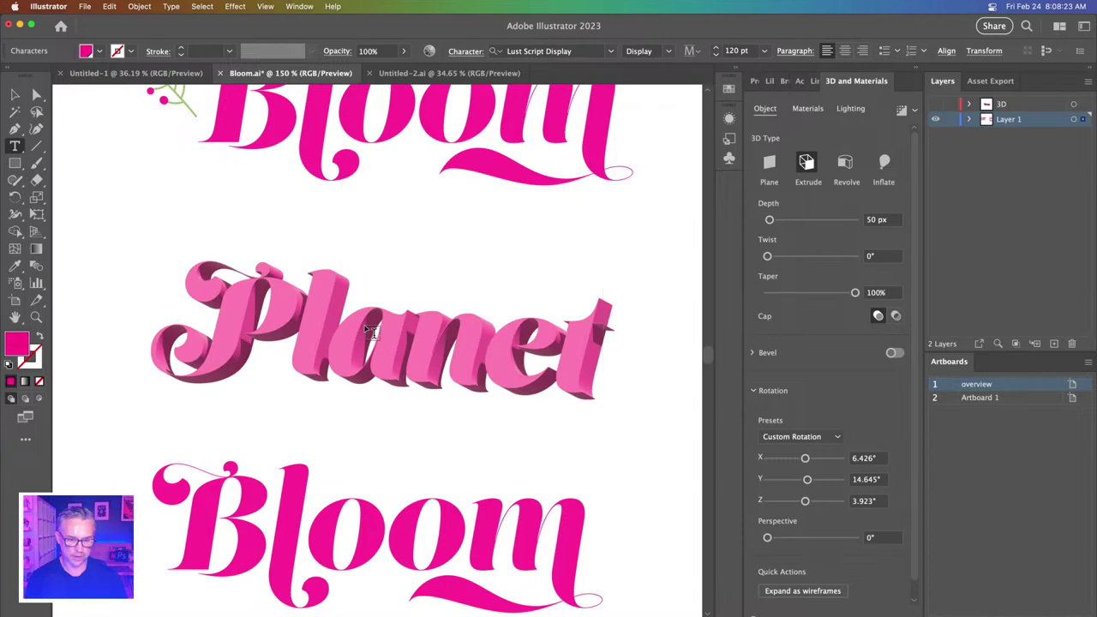
key("Return")
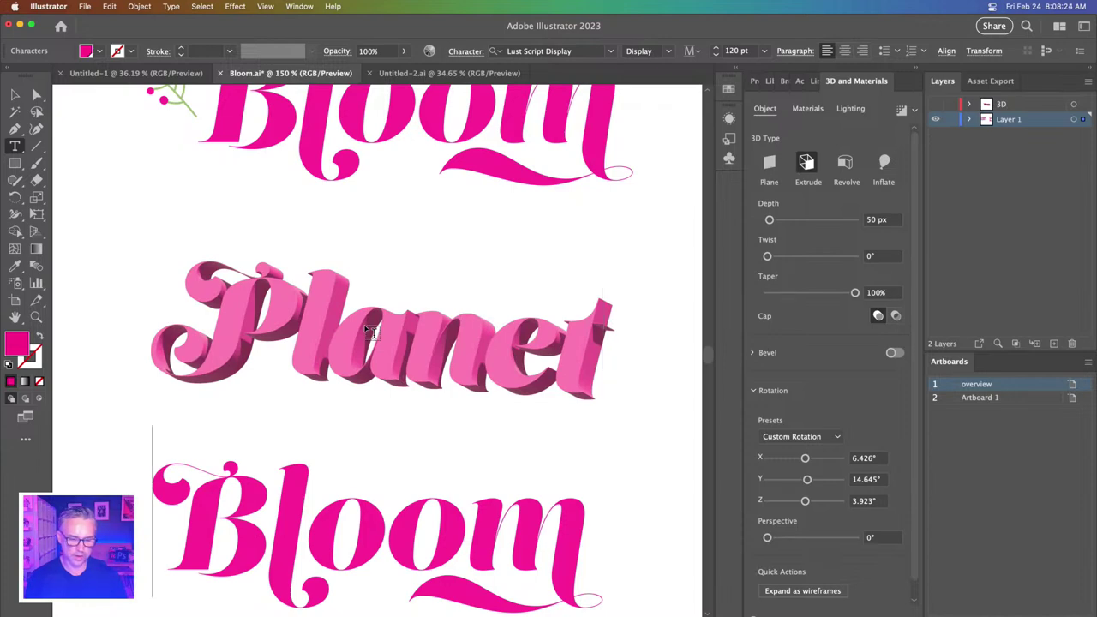
type("Bloo")
key("Return")
type("Plan")
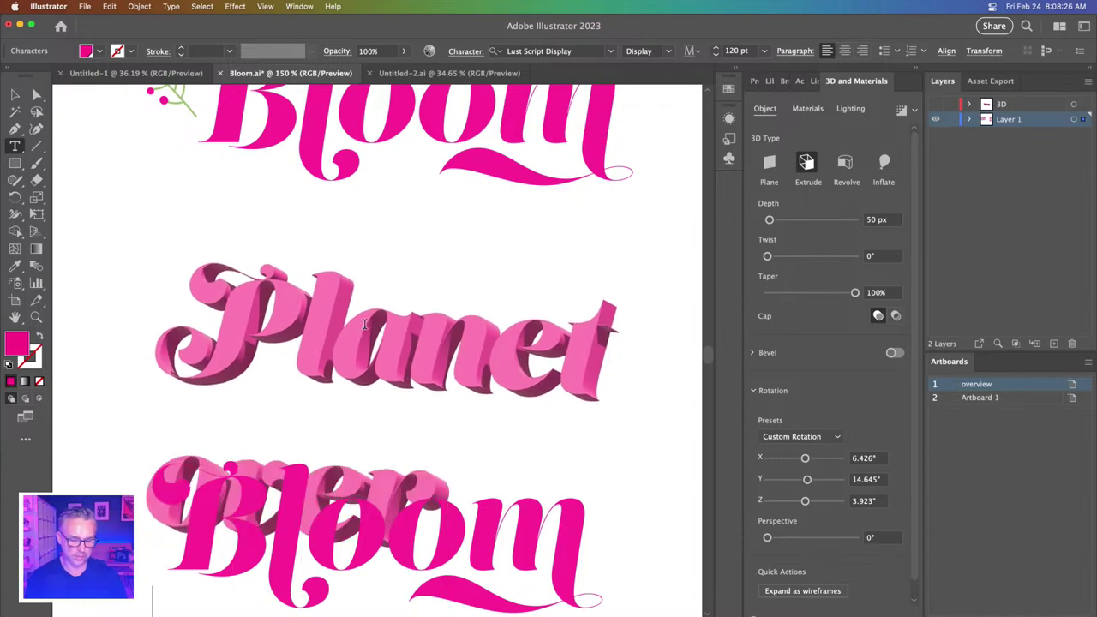
- Move the 3D Planet over Profit title right and raise the lower Bloom on the artboard
left_click(14, 94)
key("super+minus")
key("super+minus")
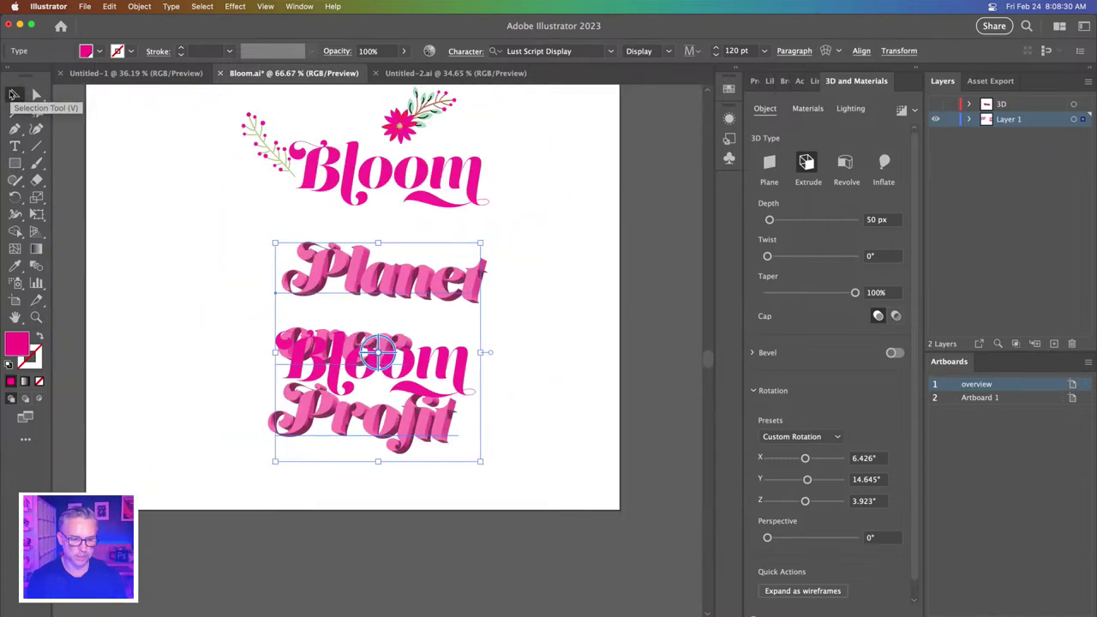
left_click_drag(292, 272, 537, 243)
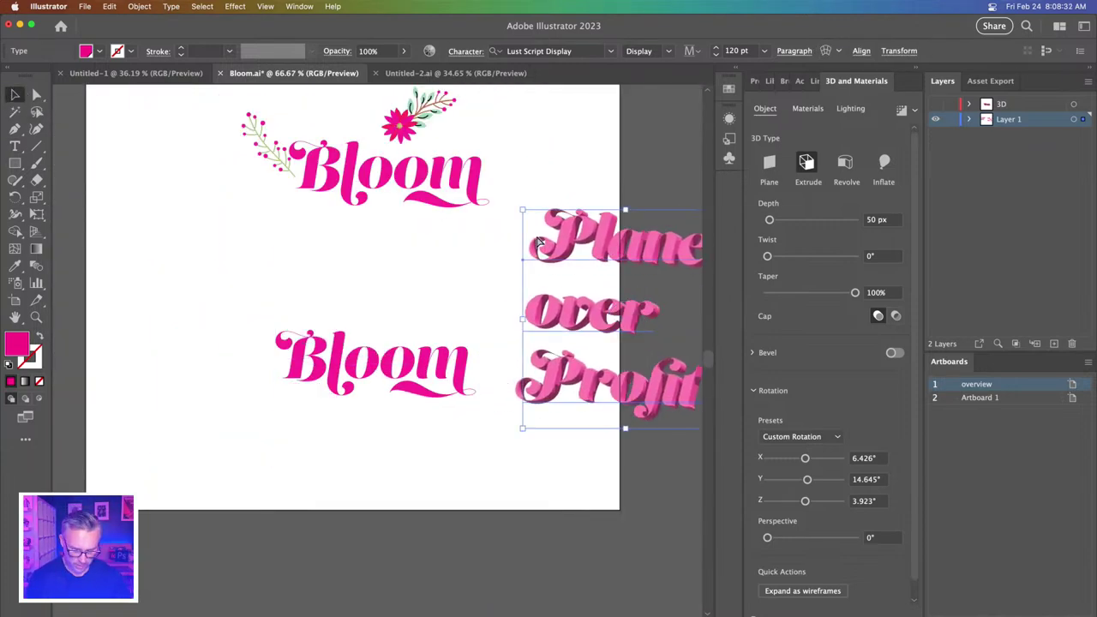
scroll(312, 460, "up", 5)
scroll(313, 460, "right", 3)
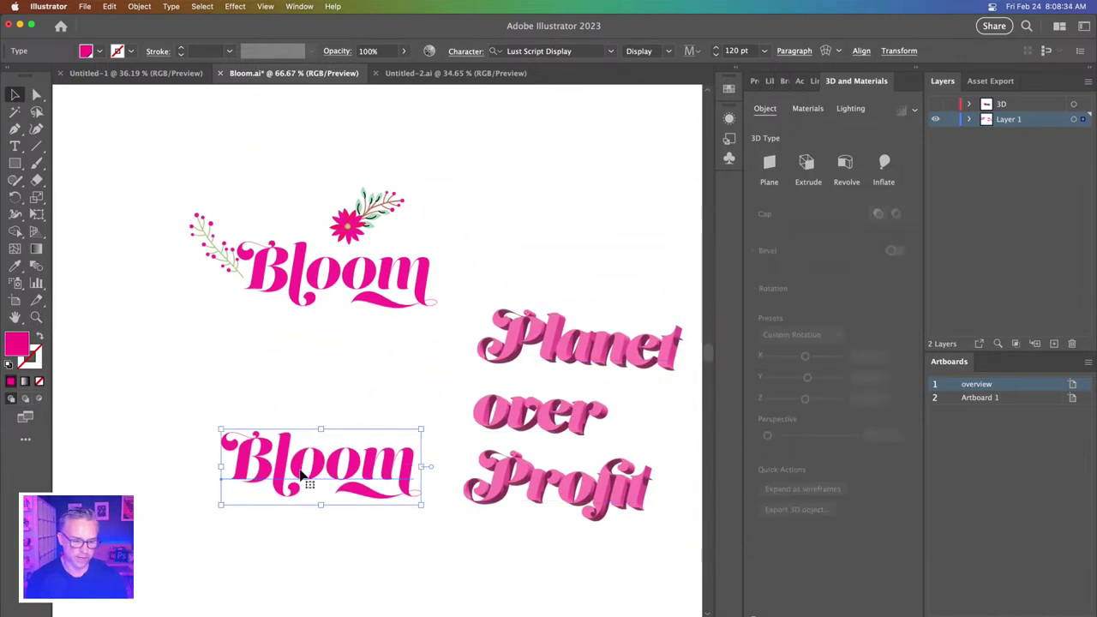
left_click_drag(313, 460, 304, 391)
left_click(289, 462)
- Duplicate the lower Bloom and retype the two copies as 'Planet' and 'over'
left_click_drag(257, 363, 257, 424)
key("super+equal")
key("super+equal")
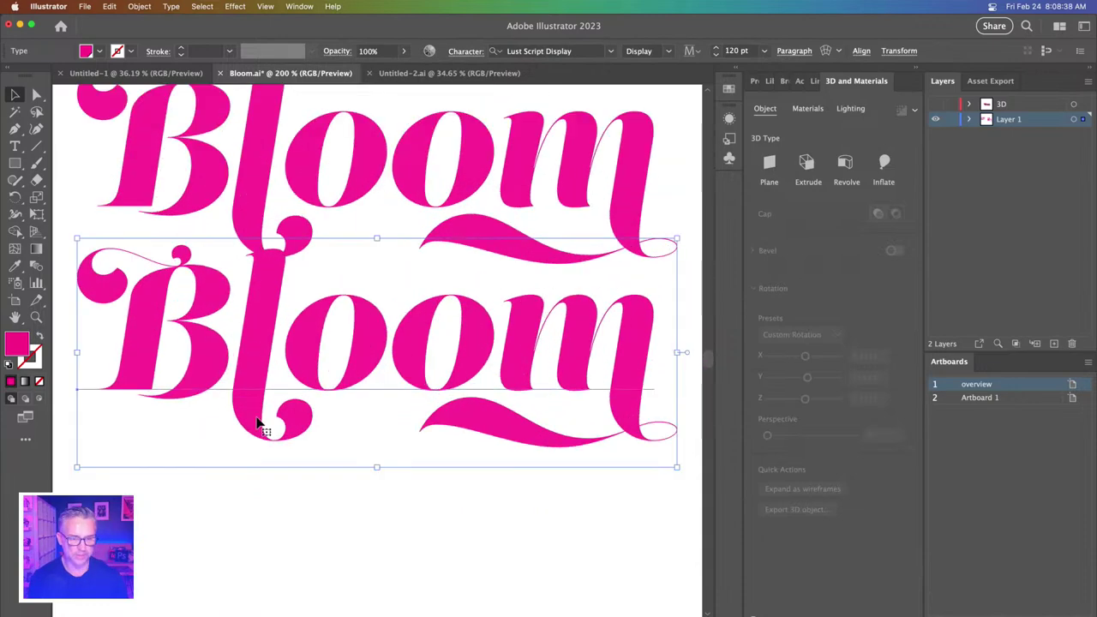
double_click(266, 308)
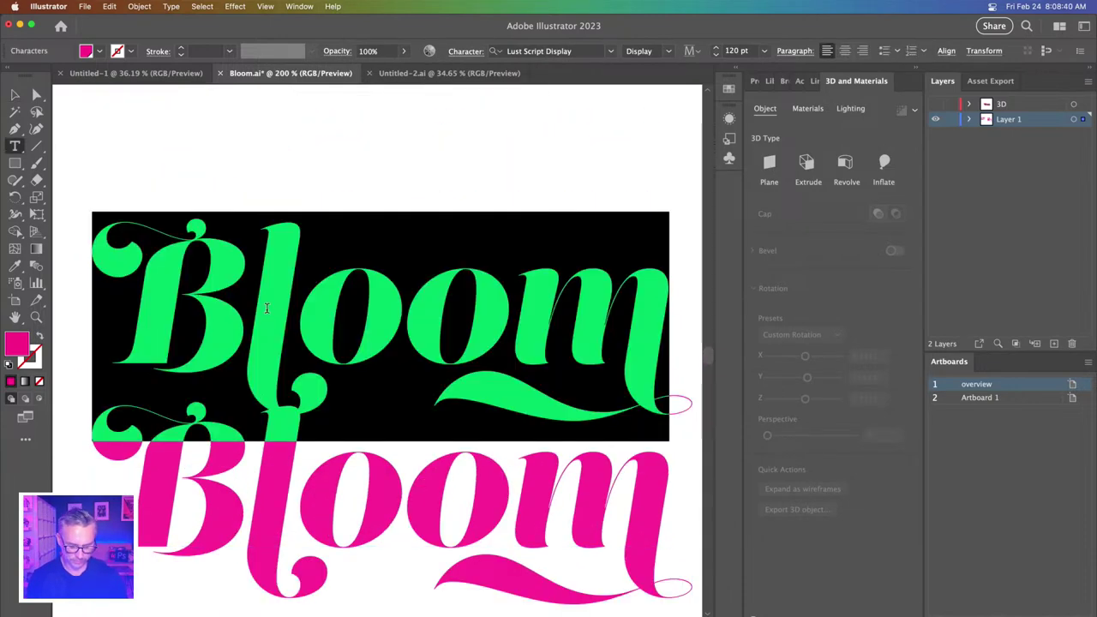
type("Planet")
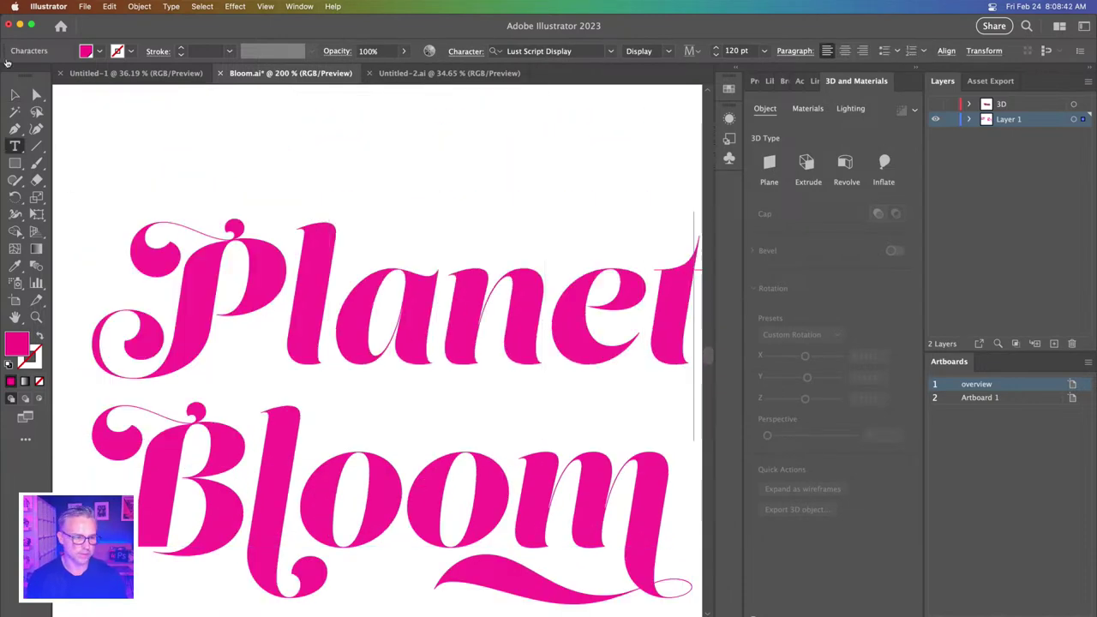
double_click(268, 507)
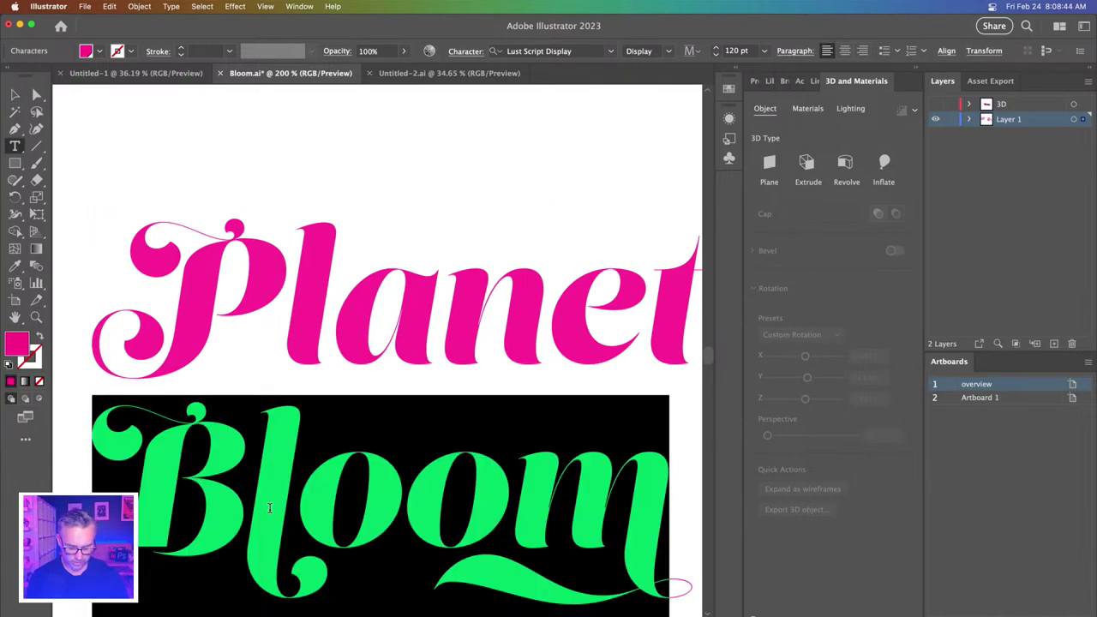
type("Over")
key("BackSpace")
key("BackSpace")
key("BackSpace")
key("BackSpace")
type("ov")
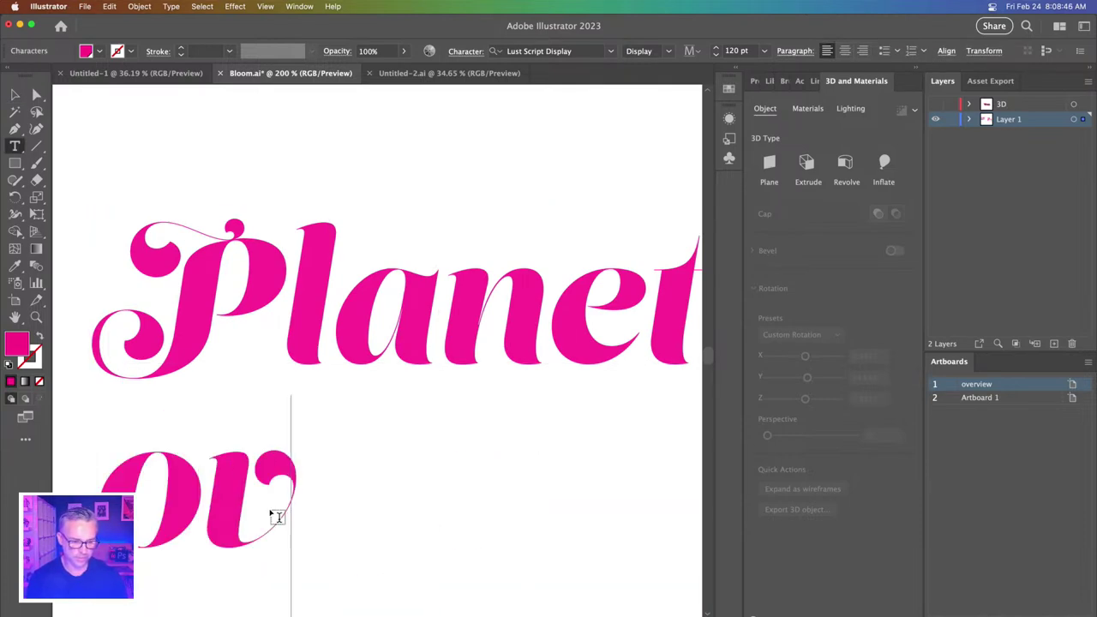
type("er")
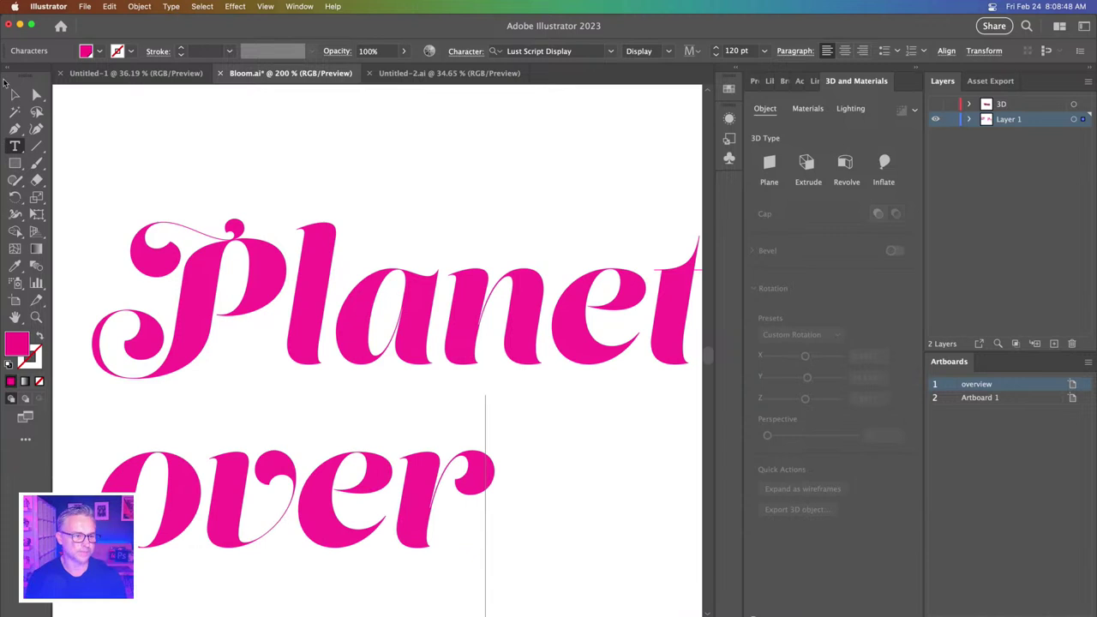
key("Escape")
- Duplicate the 'over' line below itself and retype the copy as 'Profit'
key("super+minus")
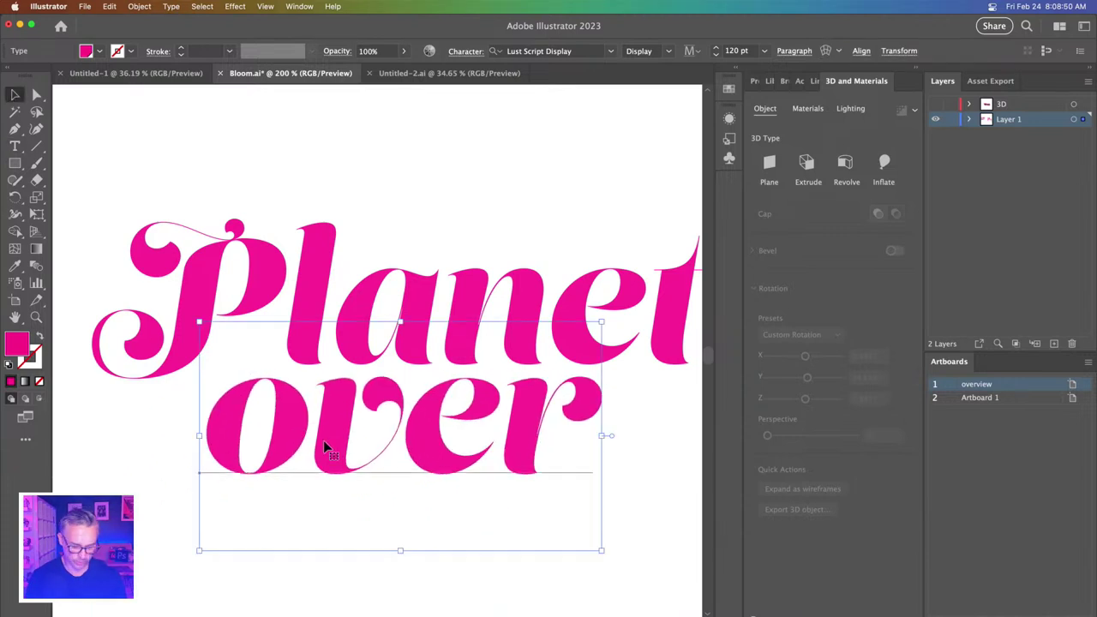
key("super+minus")
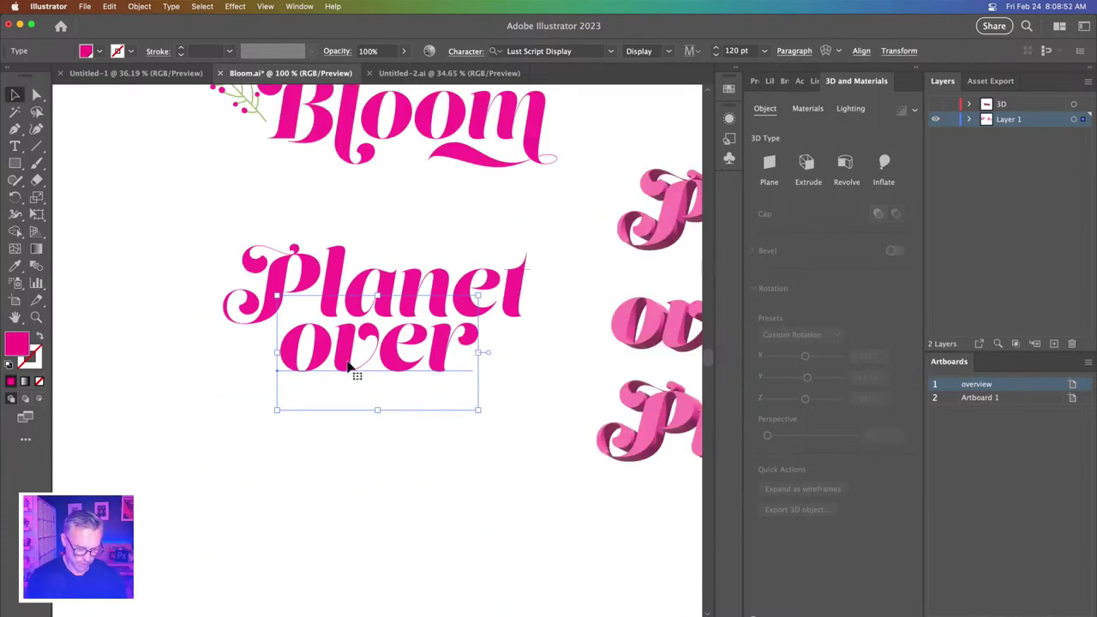
left_click_drag(351, 366, 347, 433)
double_click(347, 432)
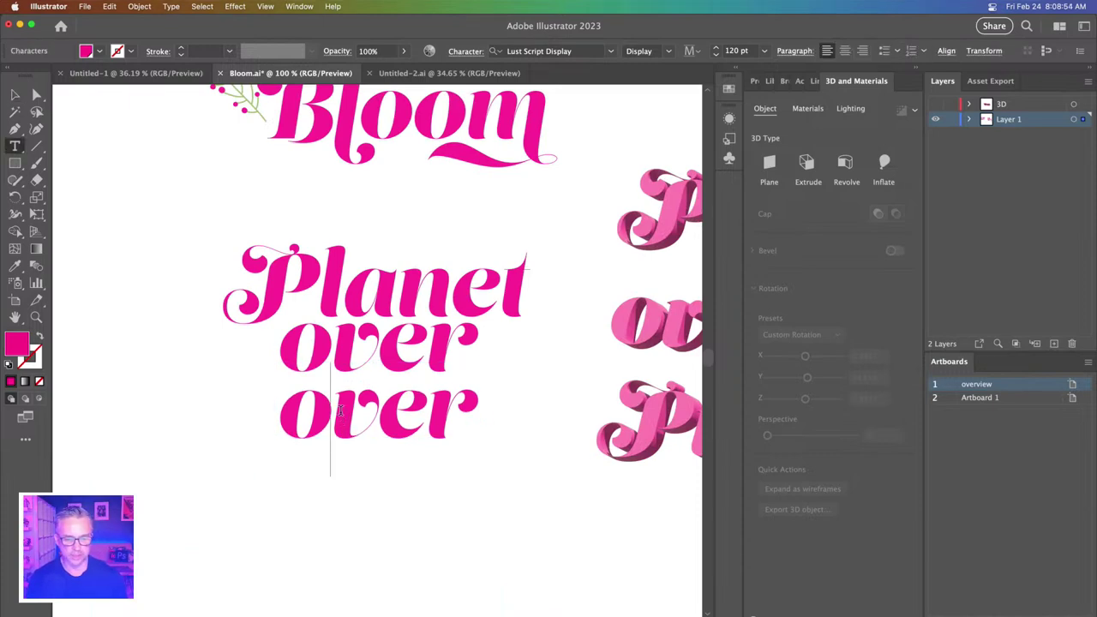
double_click(340, 410)
type("Po")
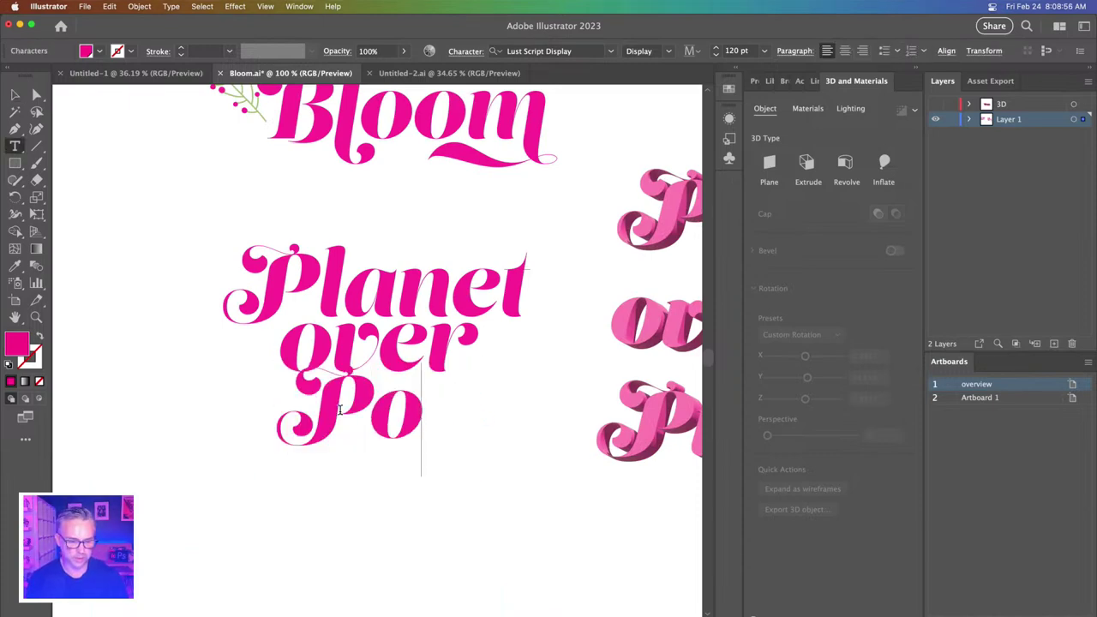
key("BackSpace")
type("rofit")
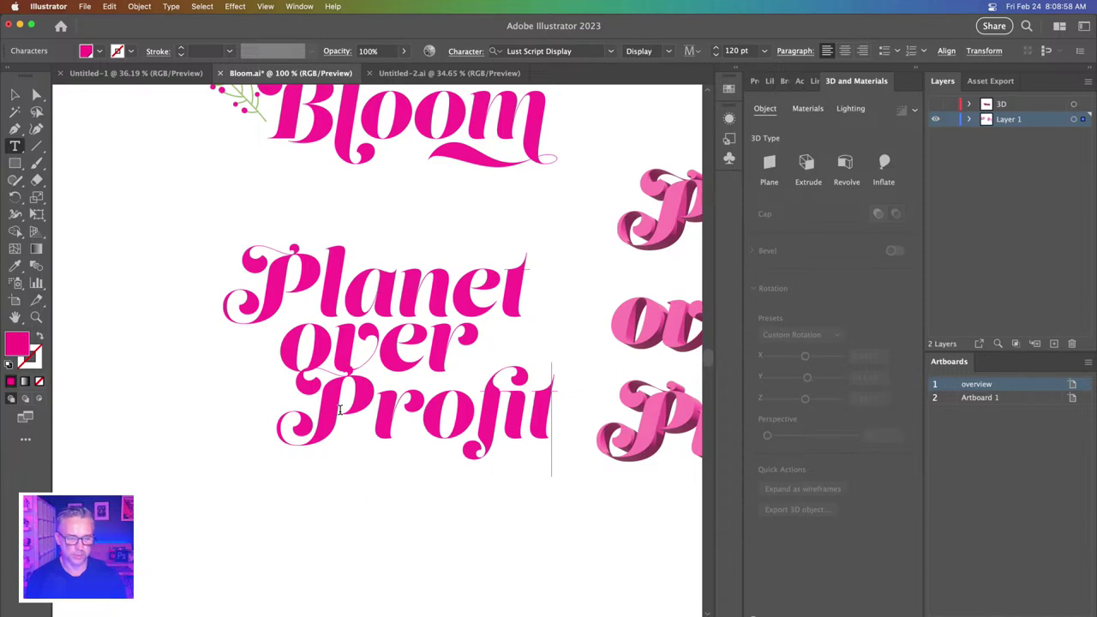
key("Escape")
- Shrink 'over', arrange Planet, over and Profit into a stack, and group them
left_click(300, 351)
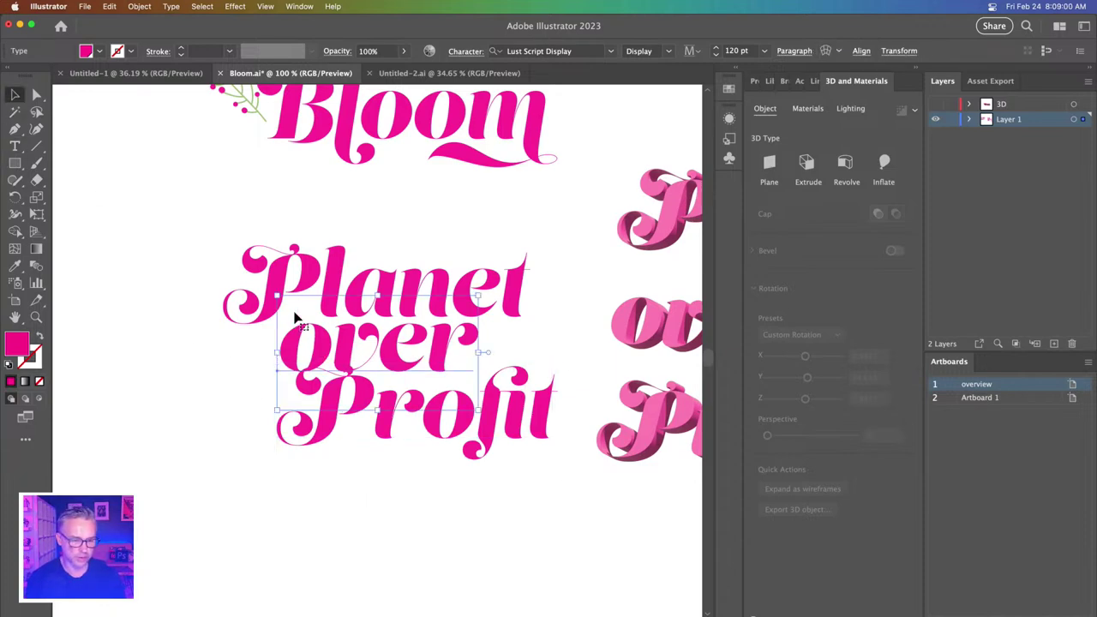
left_click_drag(289, 310, 323, 308)
left_click(301, 314, "shift")
left_click(397, 334)
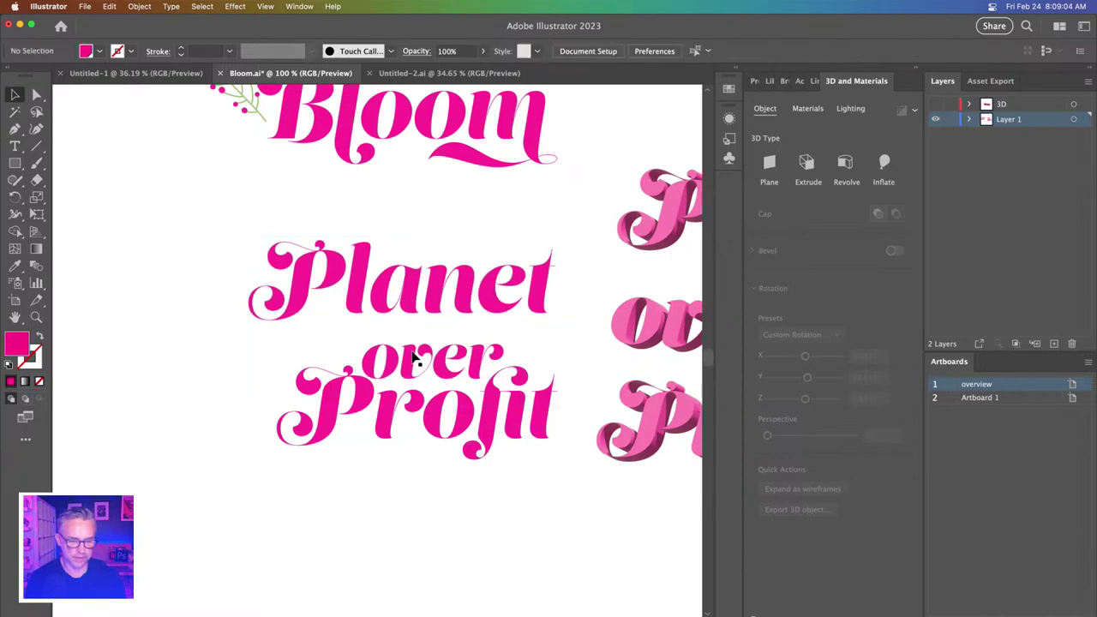
left_click_drag(398, 286, 422, 310)
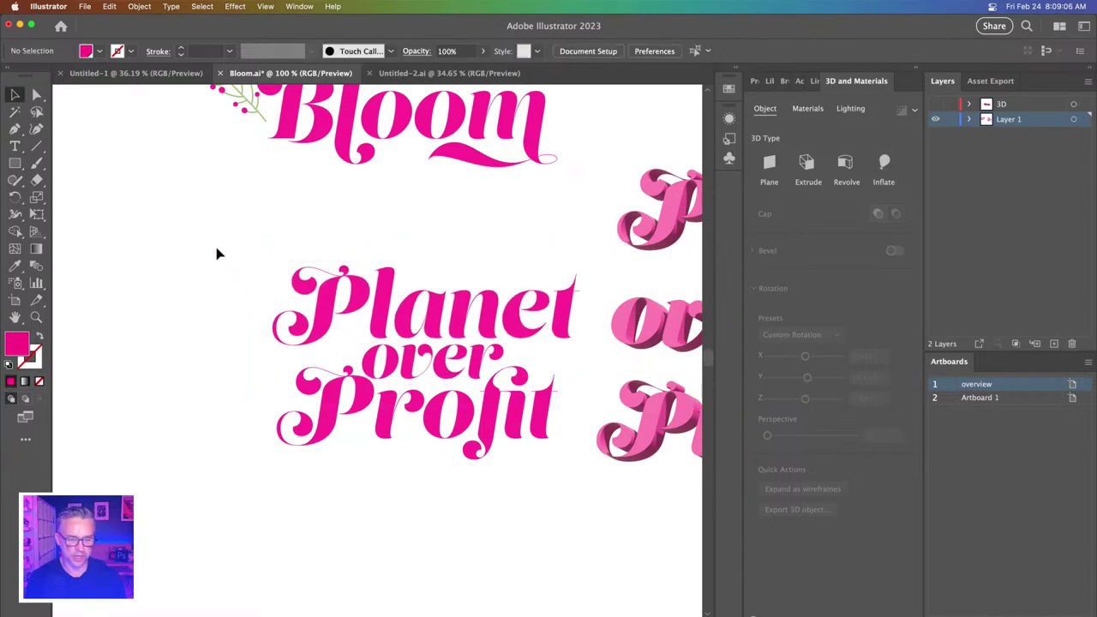
left_click_drag(218, 249, 492, 488)
left_click_drag(434, 422, 374, 411)
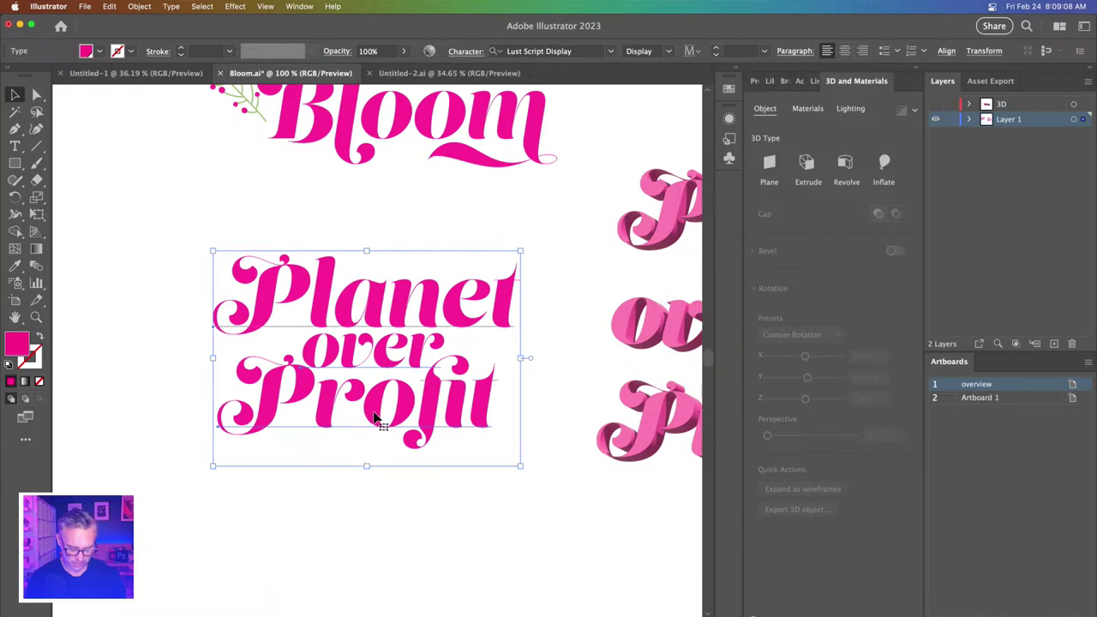
key("super+g")
- Extrude the group, test Inflate, rotate to 176.1°, -171.886°, 178.126°, then return to Extrude
left_click(801, 165)
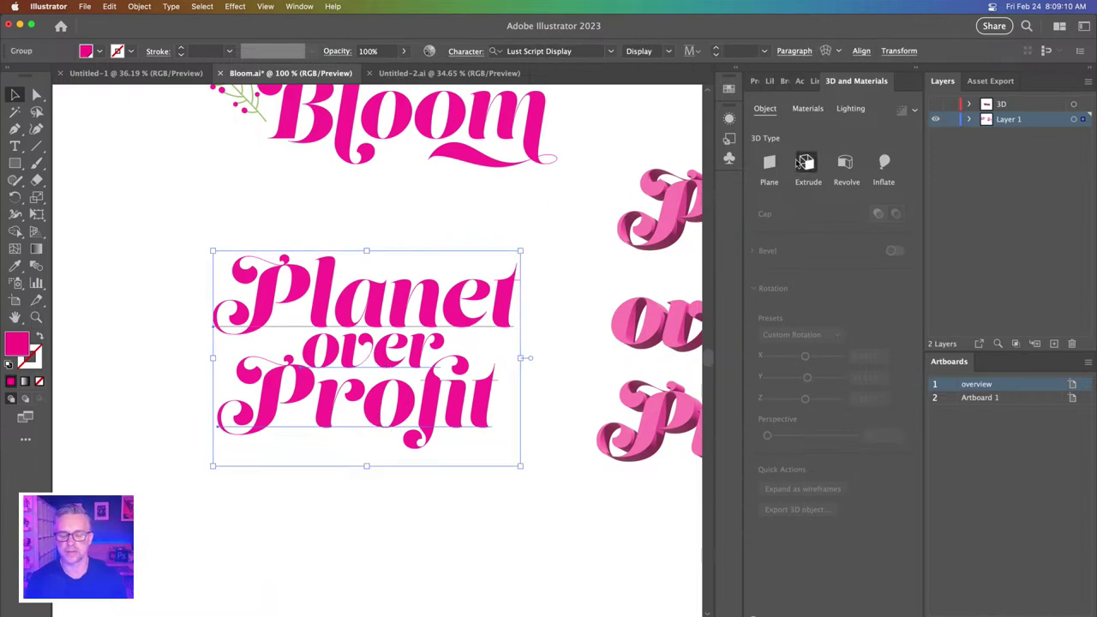
left_click(882, 168)
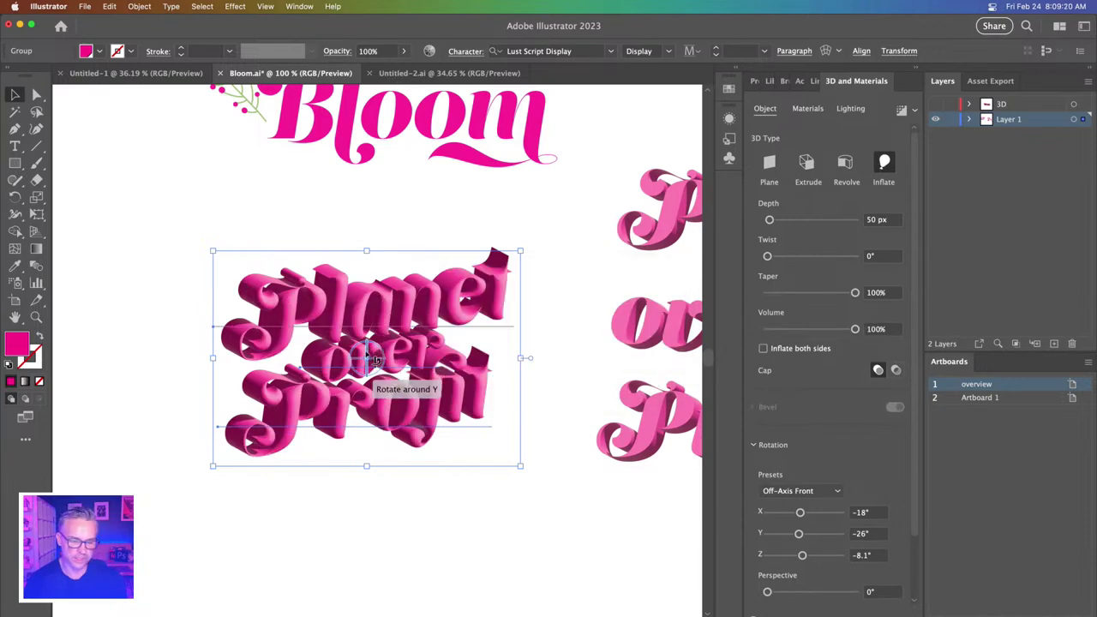
left_click_drag(374, 358, 359, 355)
scroll(360, 358, "up", 1)
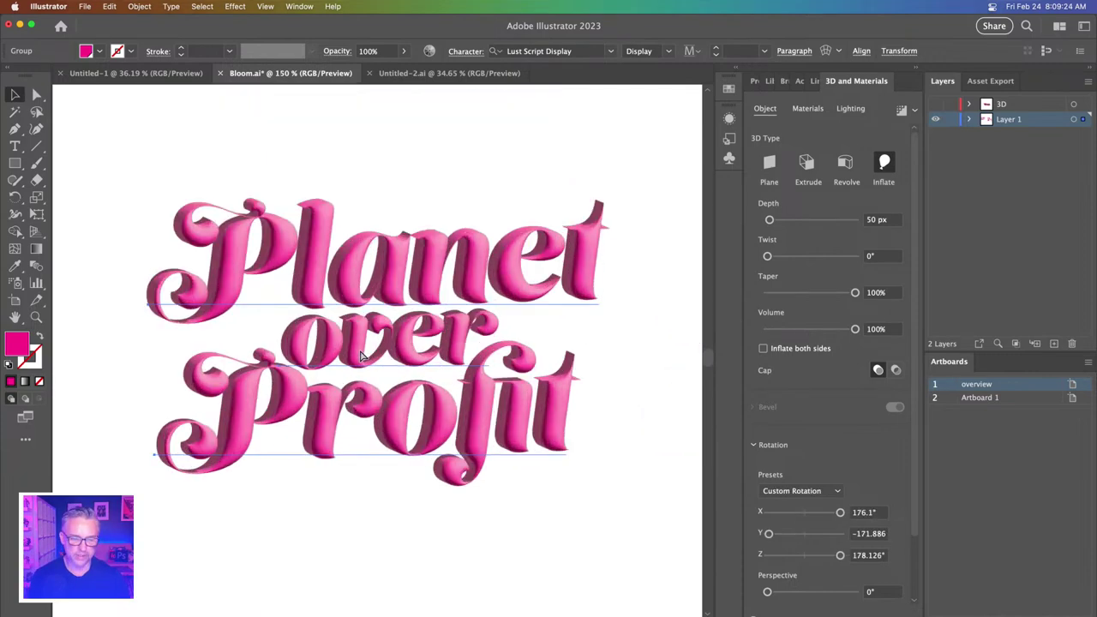
scroll(360, 357, "up", 1)
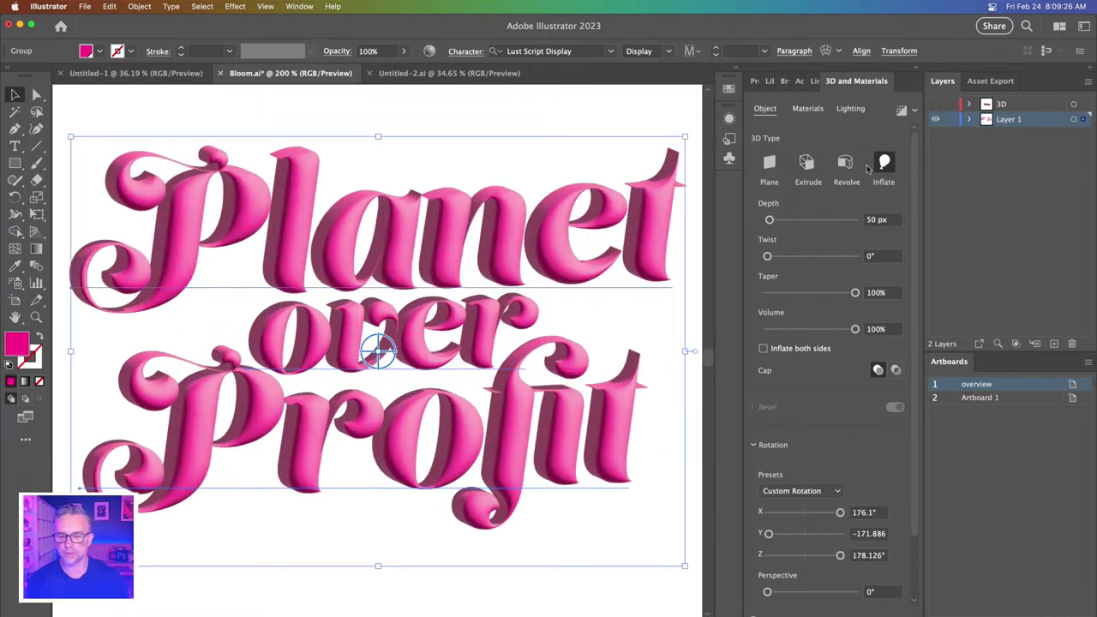
left_click(805, 165)
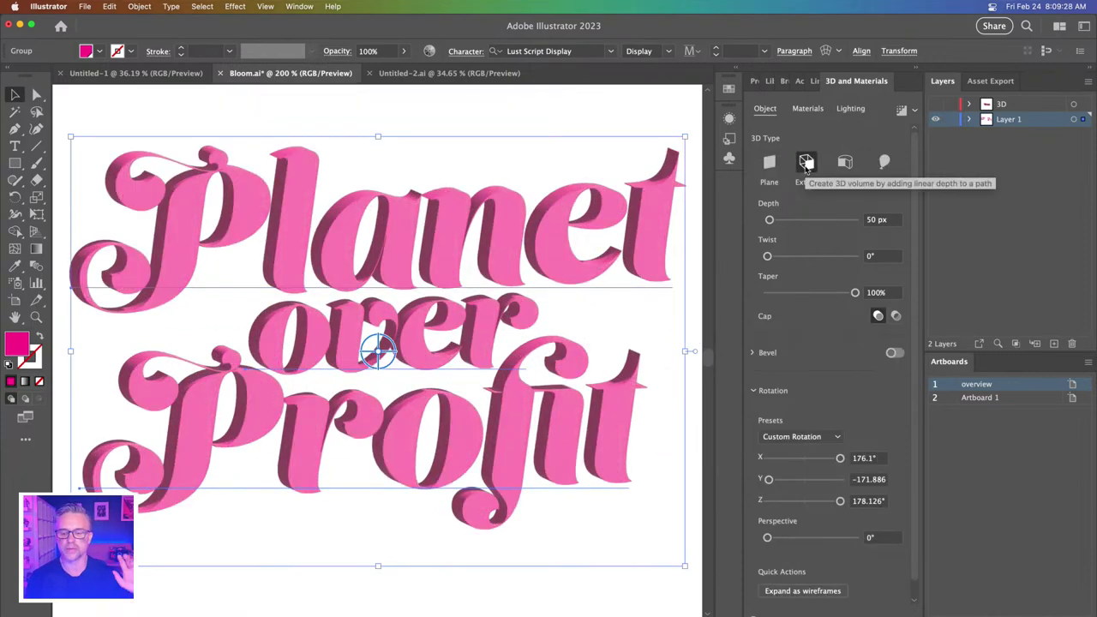
- Add a Round bevel at 100% width and 77% height, and set extrusion depth to 46 px
left_click(895, 352)
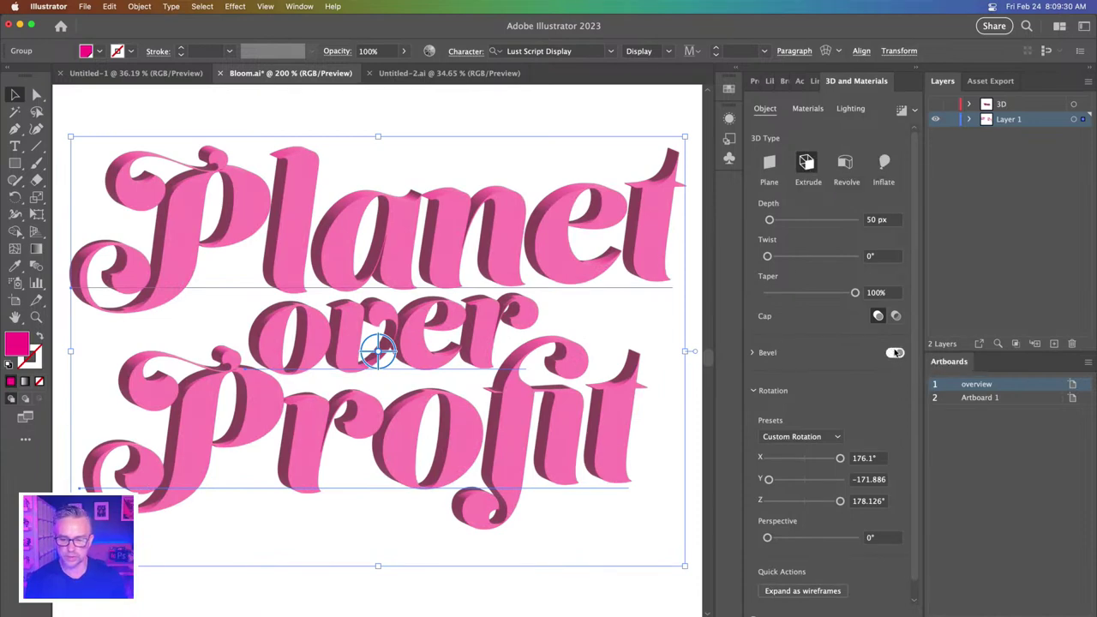
left_click(753, 353)
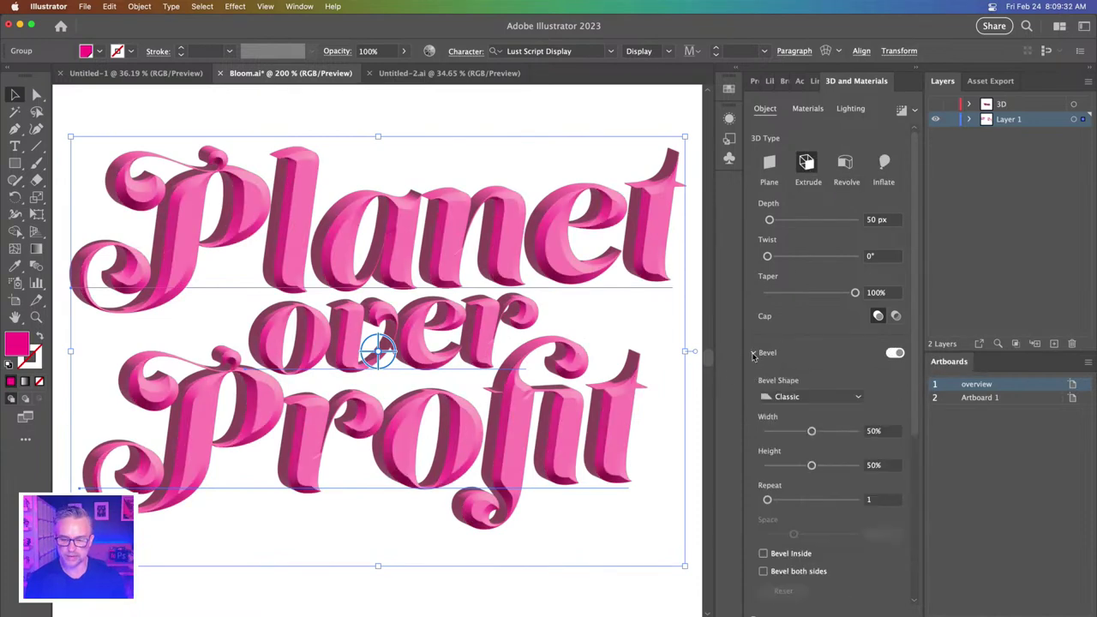
left_click(805, 395)
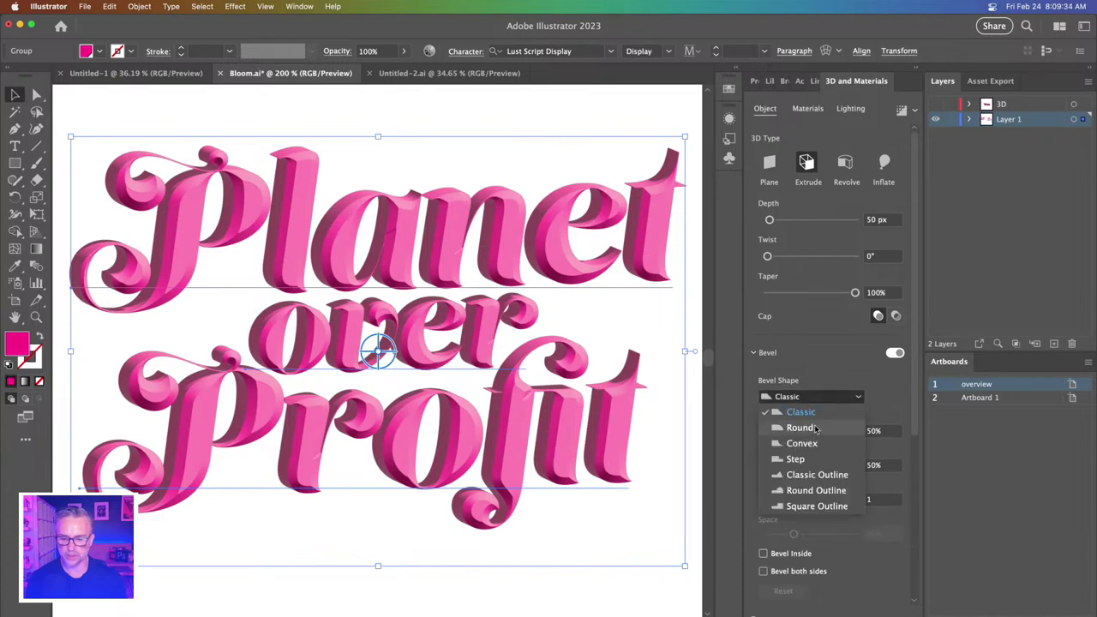
left_click(814, 431)
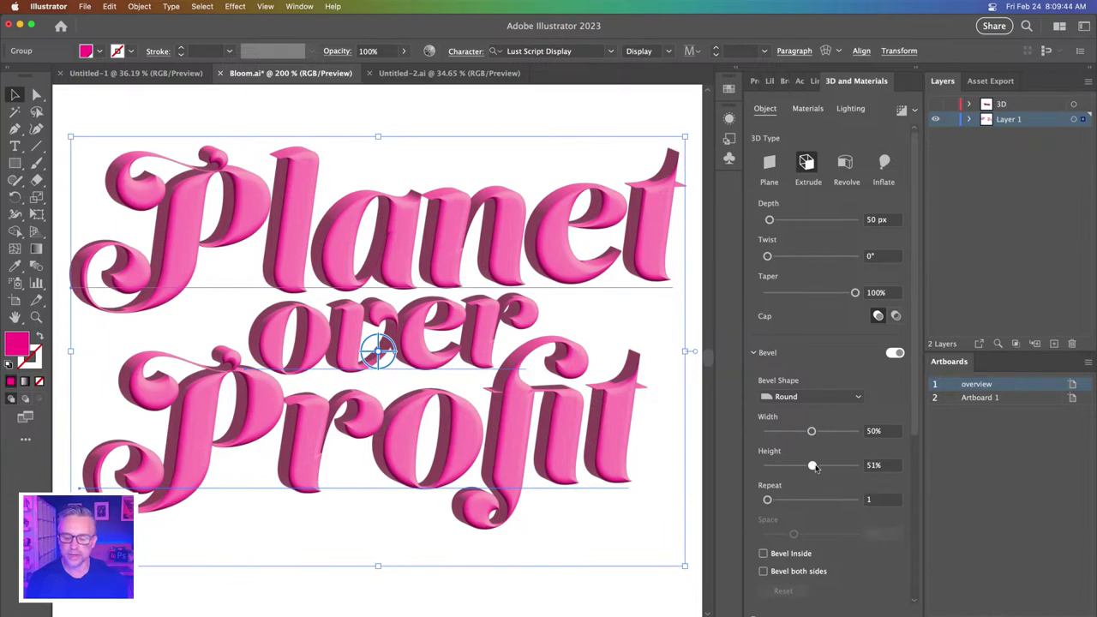
mouse_move(813, 467)
left_mouse_down()
mouse_move(871, 467)
mouse_move(834, 467)
left_mouse_up()
left_click_drag(811, 431, 875, 433)
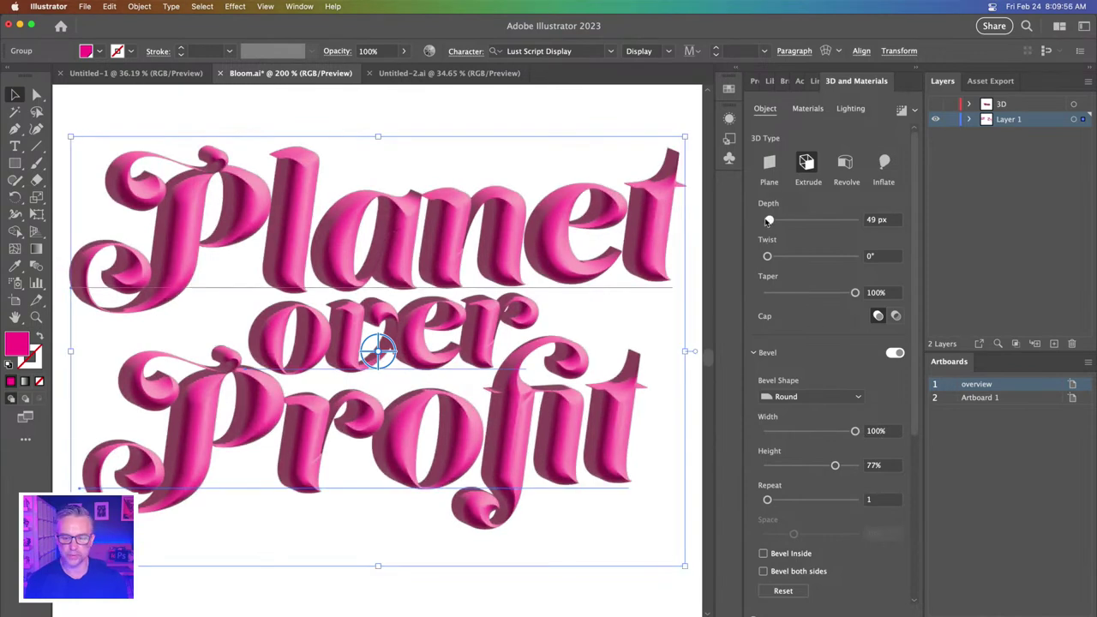
left_click_drag(768, 220, 769, 220)
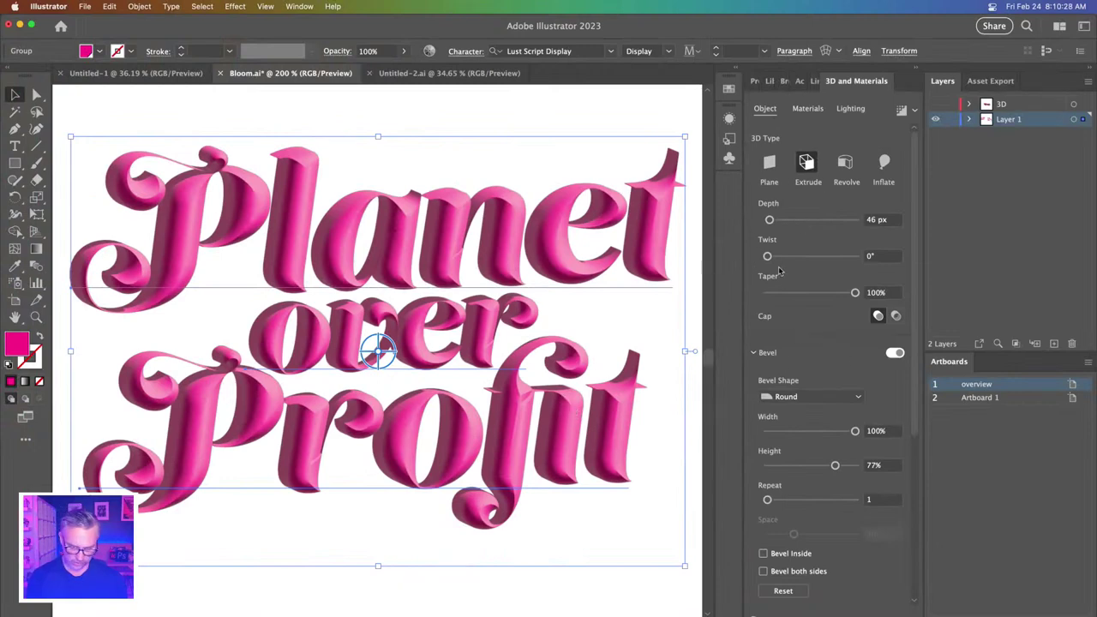
- Deepen the extrusion to about 797 px and taper it from 53% down to 16%
left_click_drag(769, 221, 801, 221)
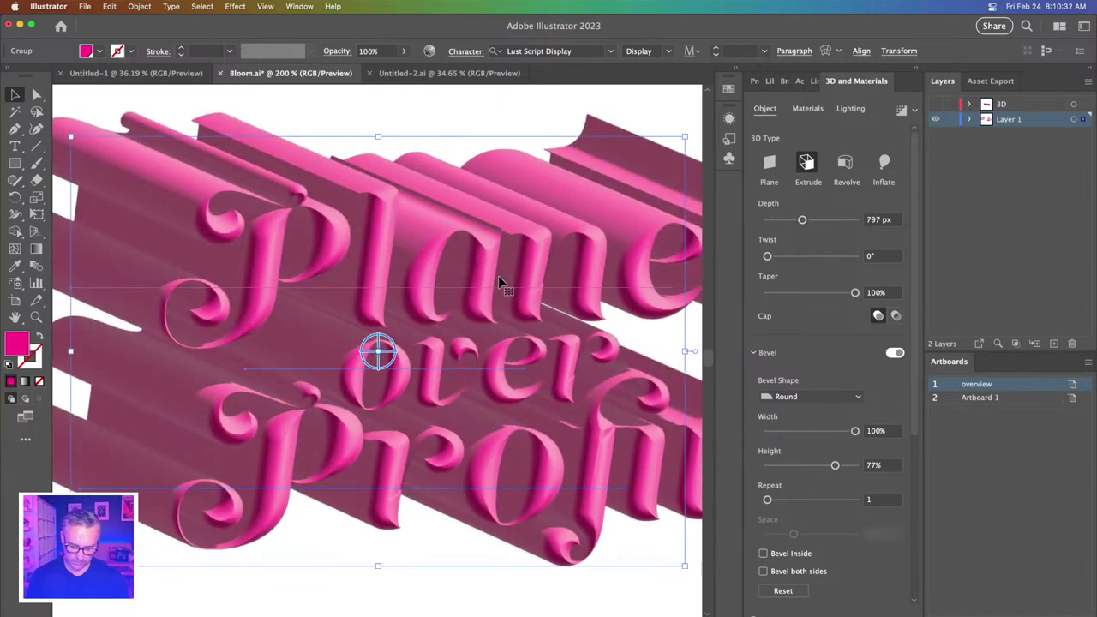
key("super+minus")
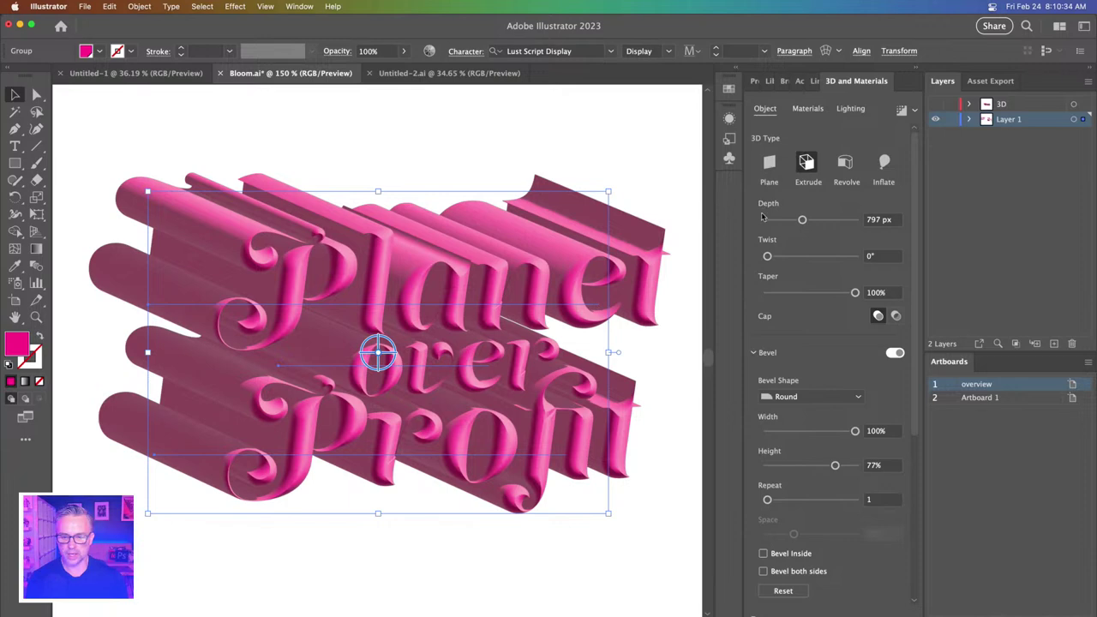
left_click(814, 293)
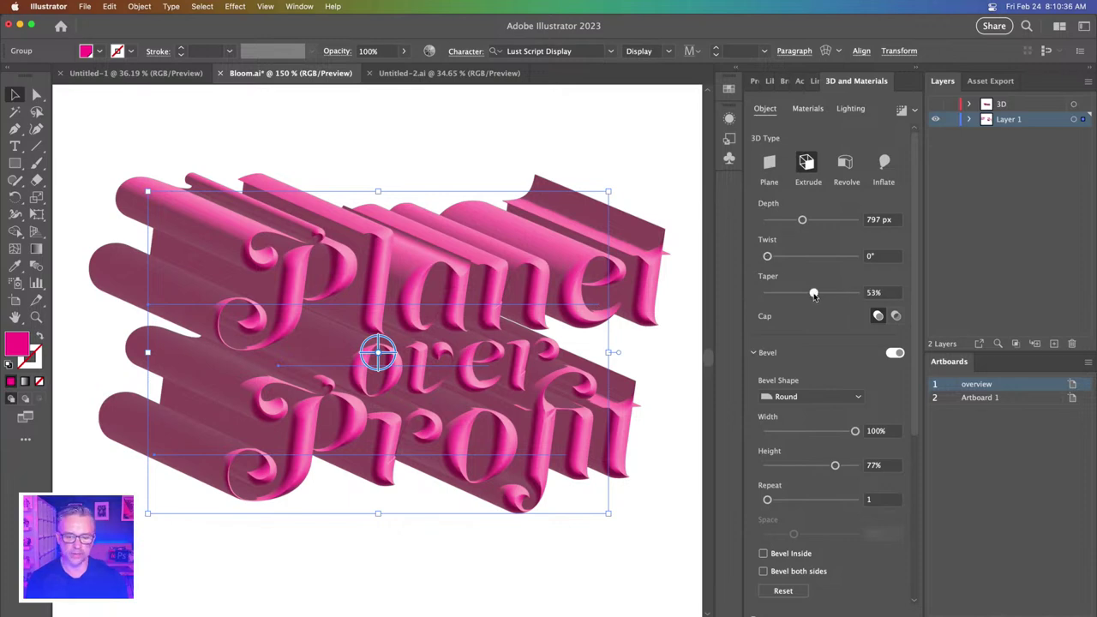
left_click(789, 293)
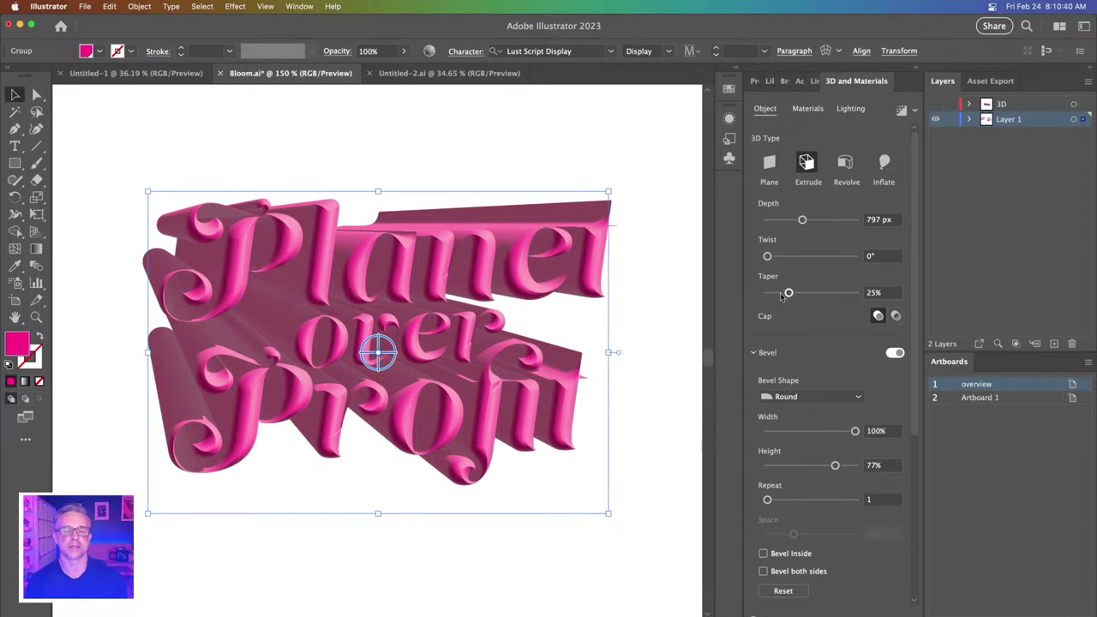
left_click(781, 293)
left_click(780, 293)
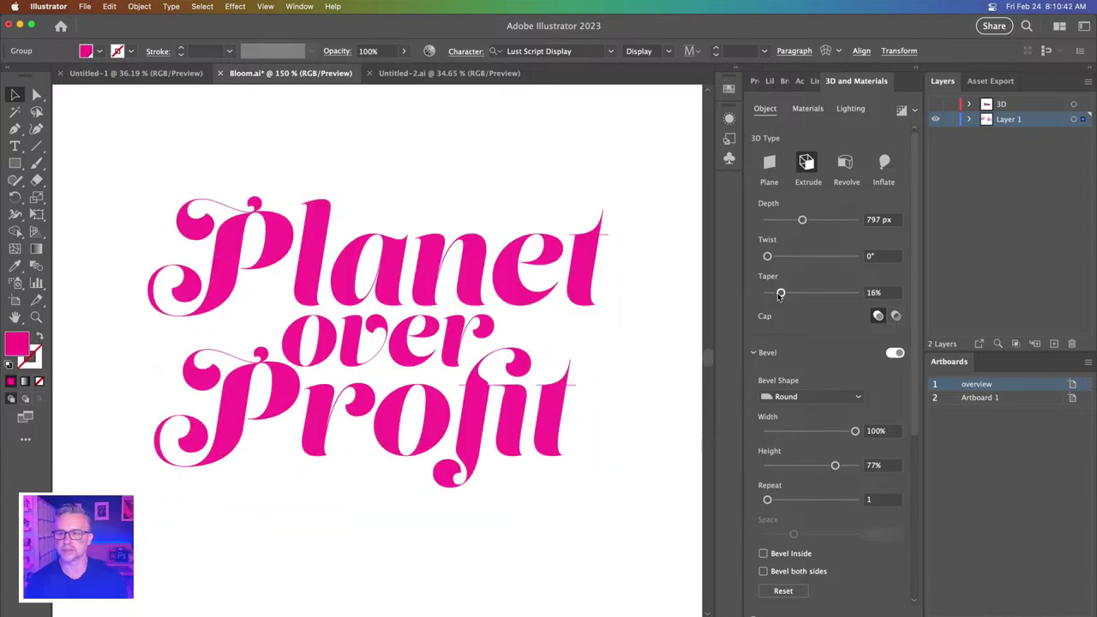
key("super+shift+a")
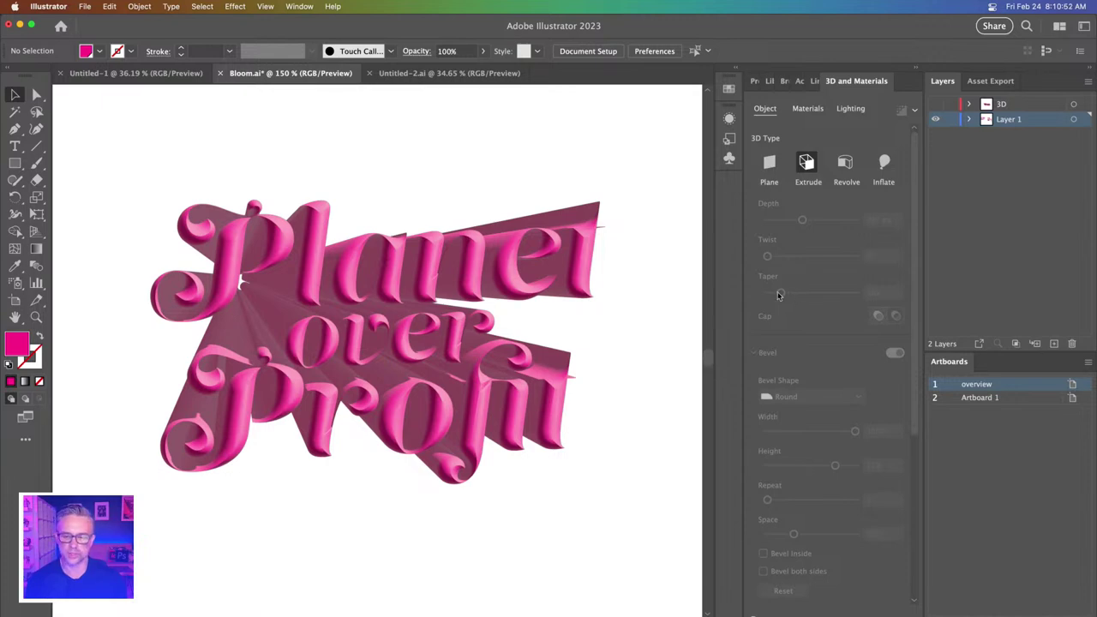
- Tilt the Planet over Profit lettering into an angled extrusion after undoing a sharp sideways rotation
left_click(299, 308)
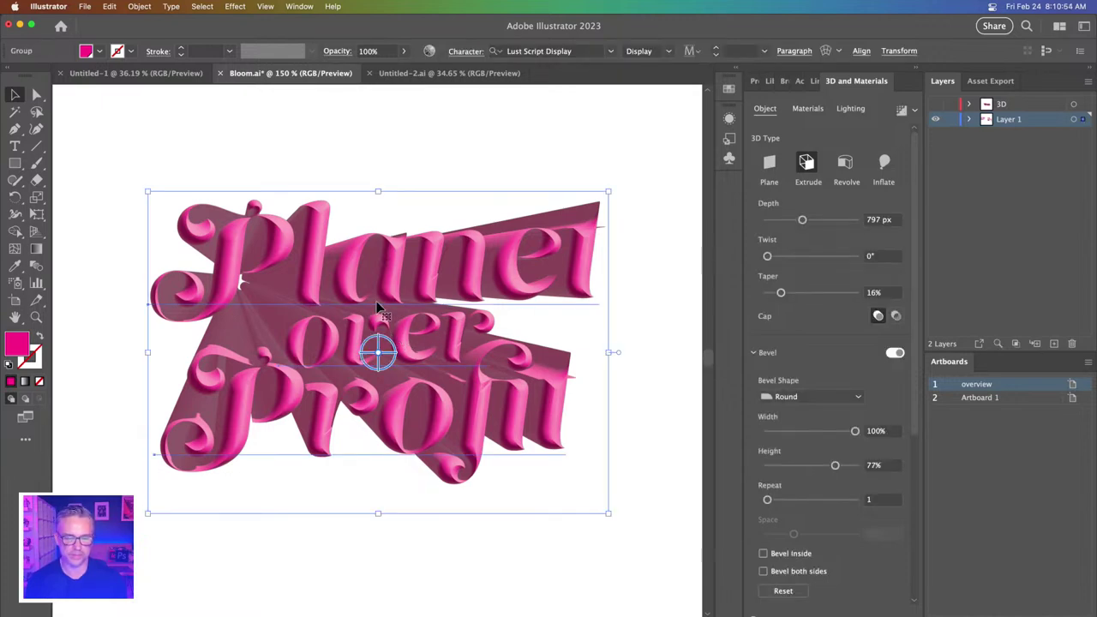
left_click_drag(370, 353, 367, 355)
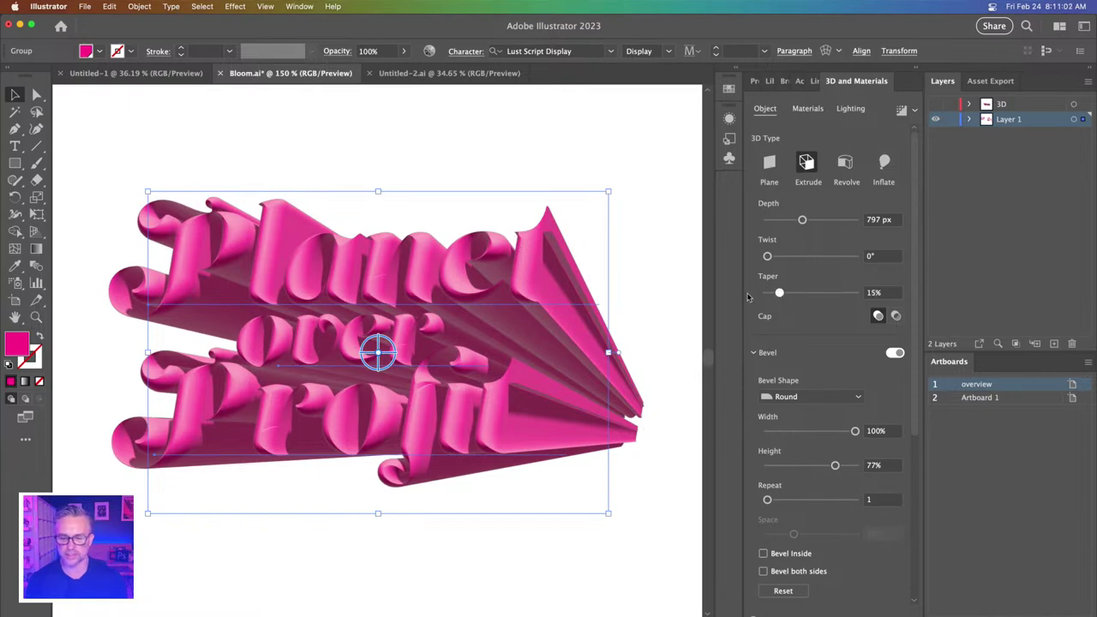
key("ctrl+z")
key("ctrl+z")
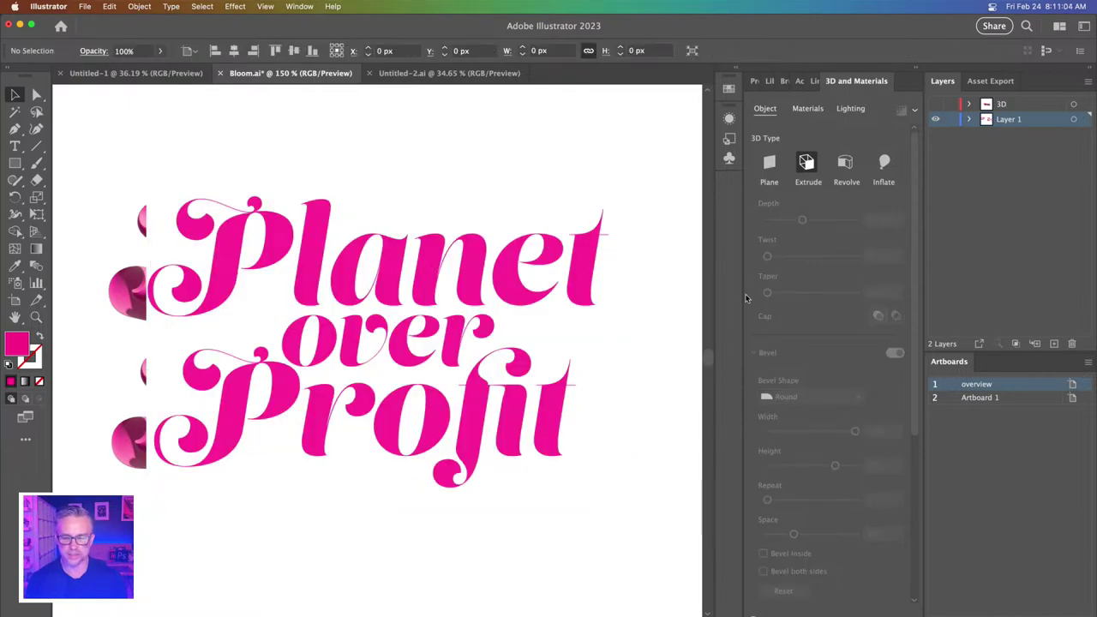
left_click(324, 345)
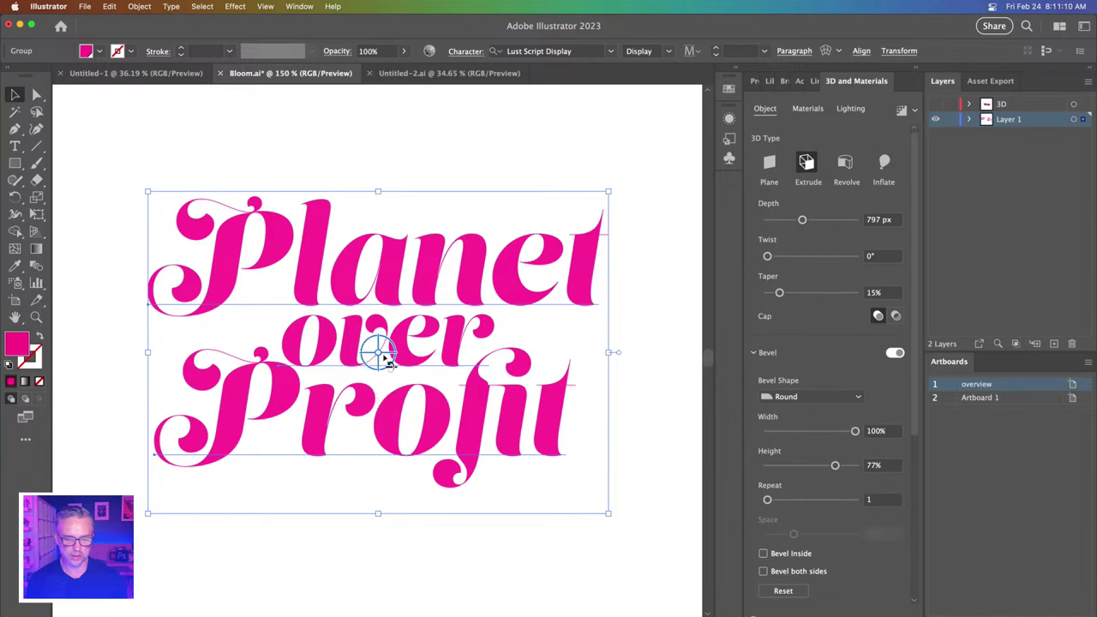
left_click_drag(379, 354, 379, 350)
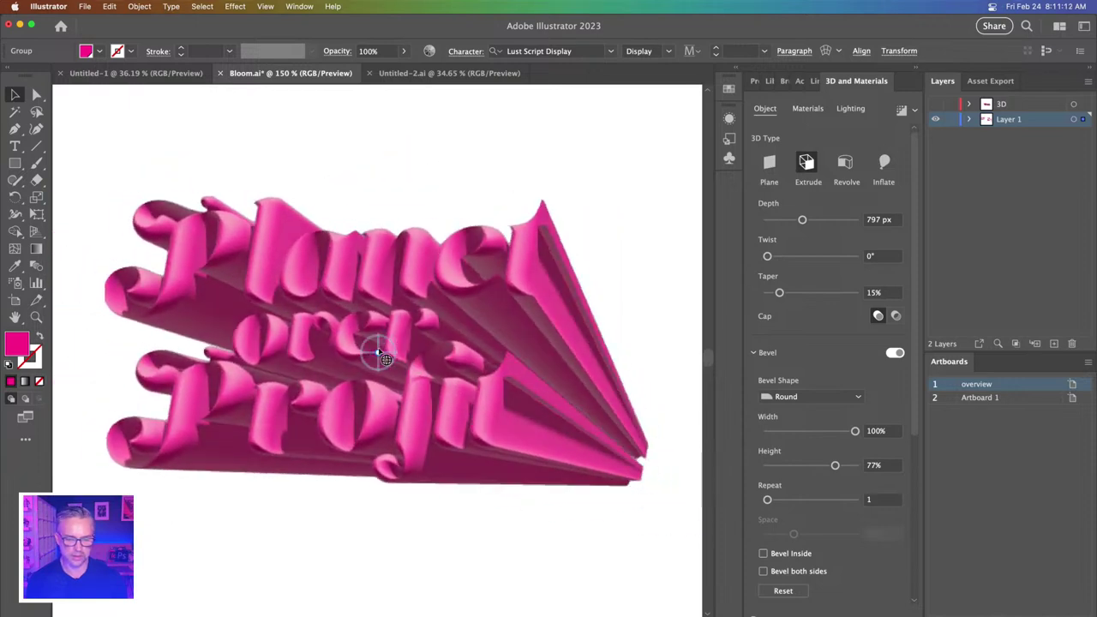
- Set Taper to 0 and hide the panels to view the full canvas
left_click(893, 293)
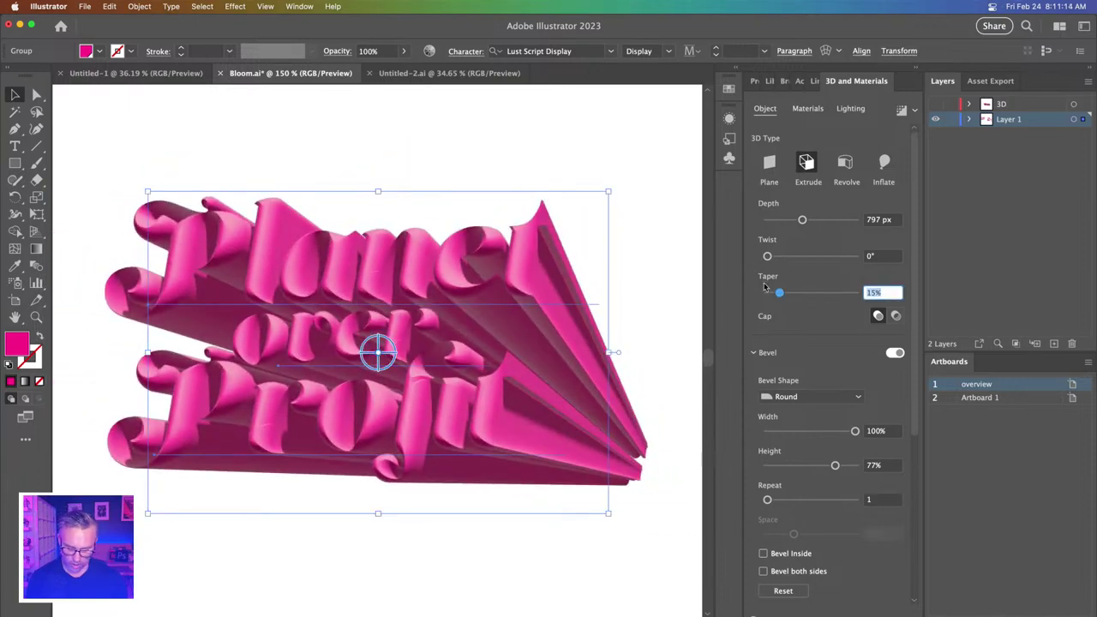
type("0")
key("Return")
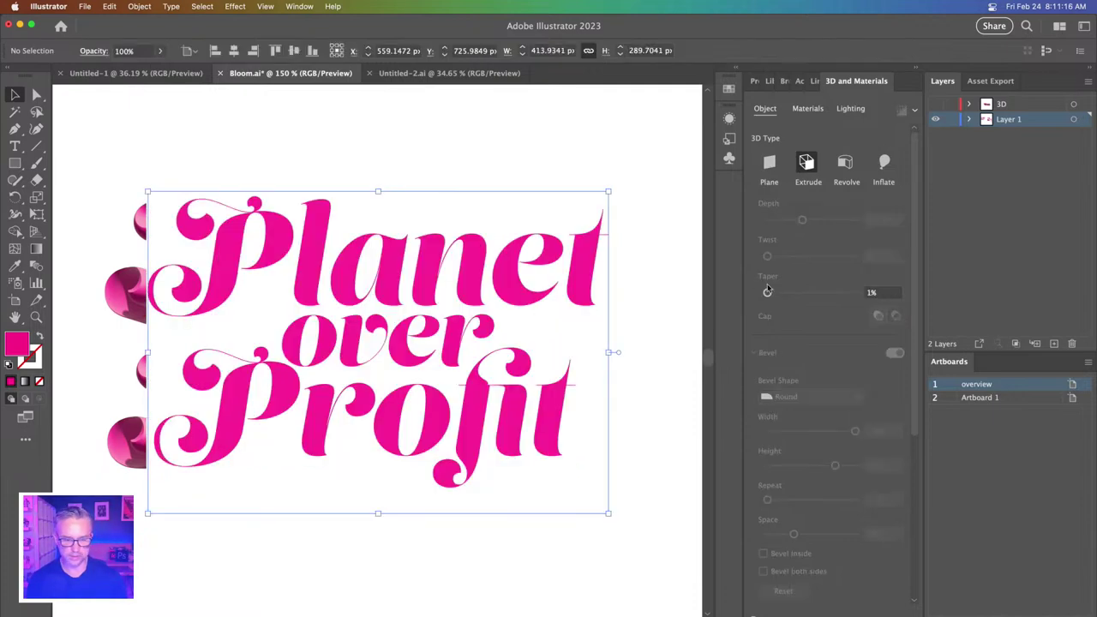
left_click(344, 357)
key("Tab")
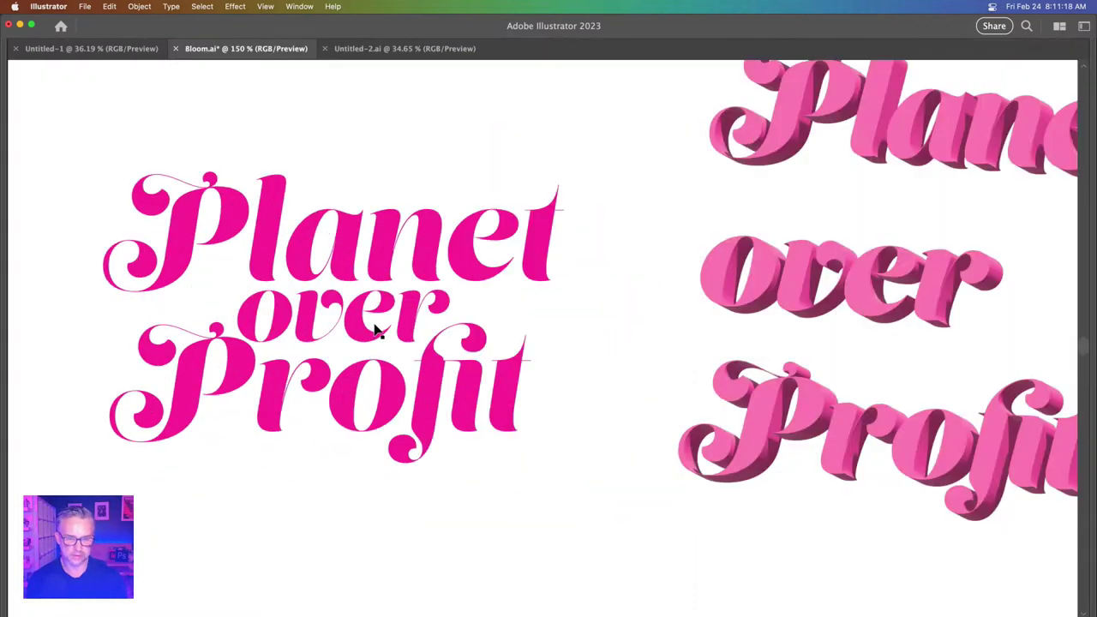
- Rotate the lettering to reveal its 797 px extrusion tapering right, then restore the panels
left_click(333, 297)
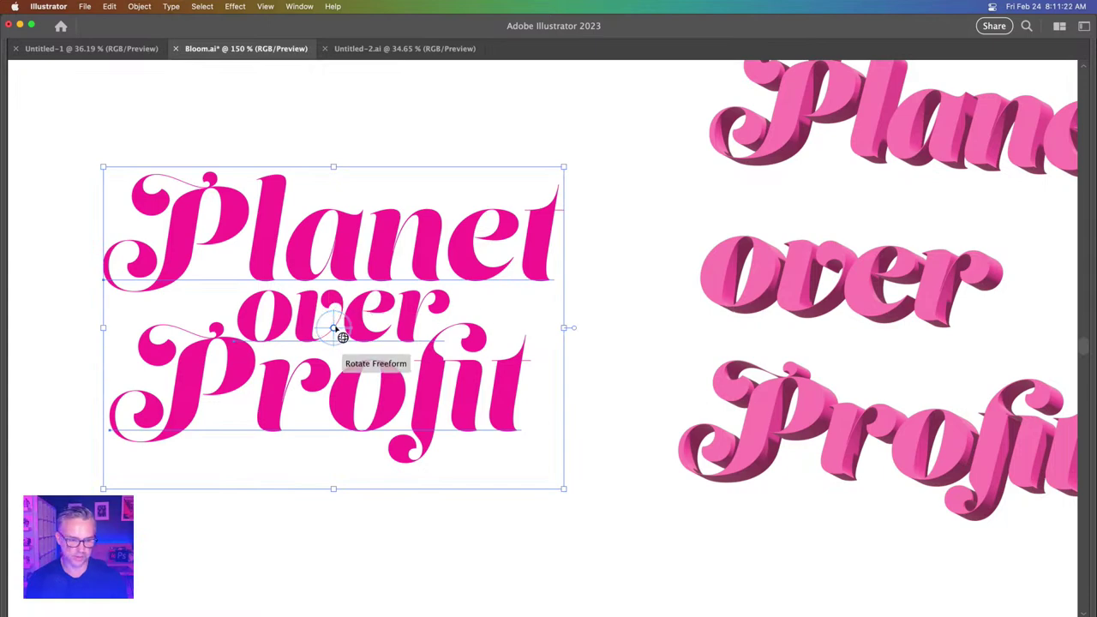
left_click_drag(334, 329, 335, 324)
key("Tab")
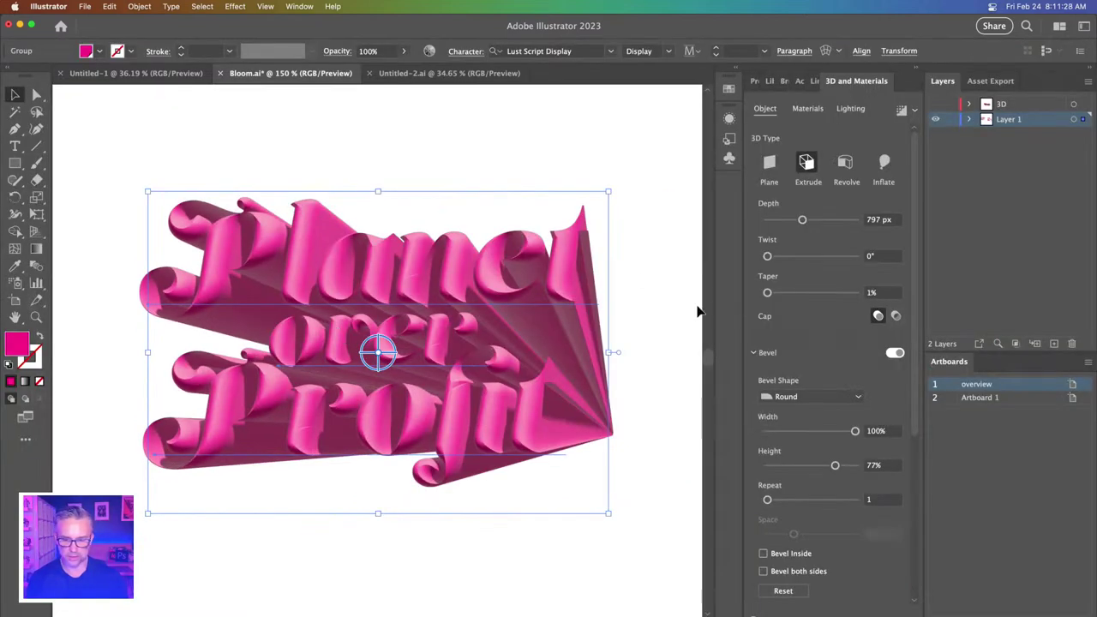
- Set the extrusion Taper to 10%, then raise it to about 38%
left_click(891, 292)
type("10")
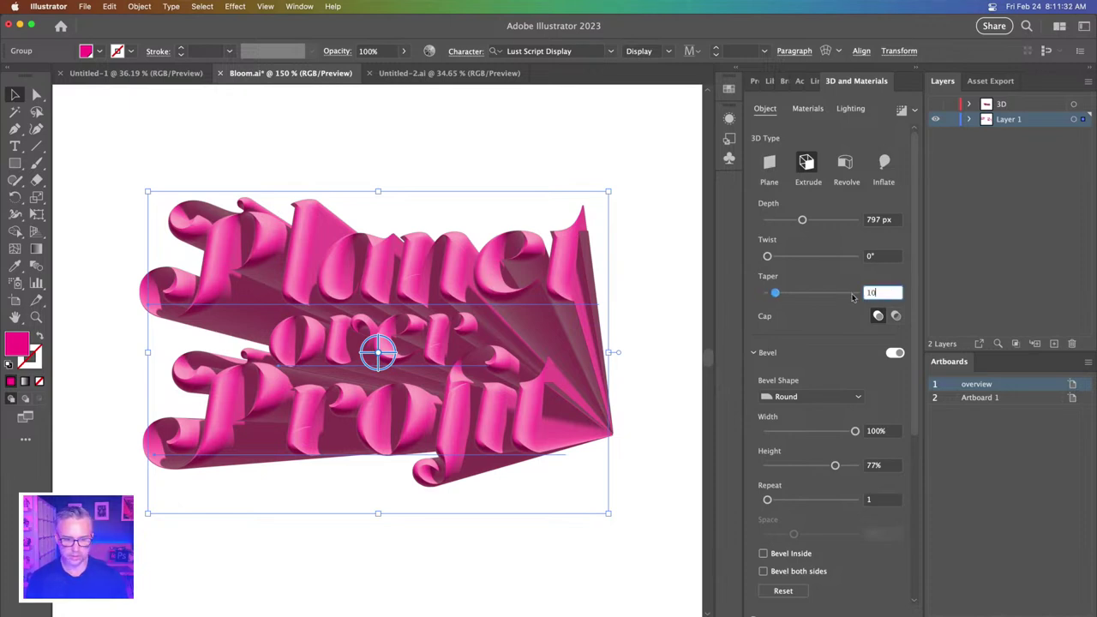
key("Return")
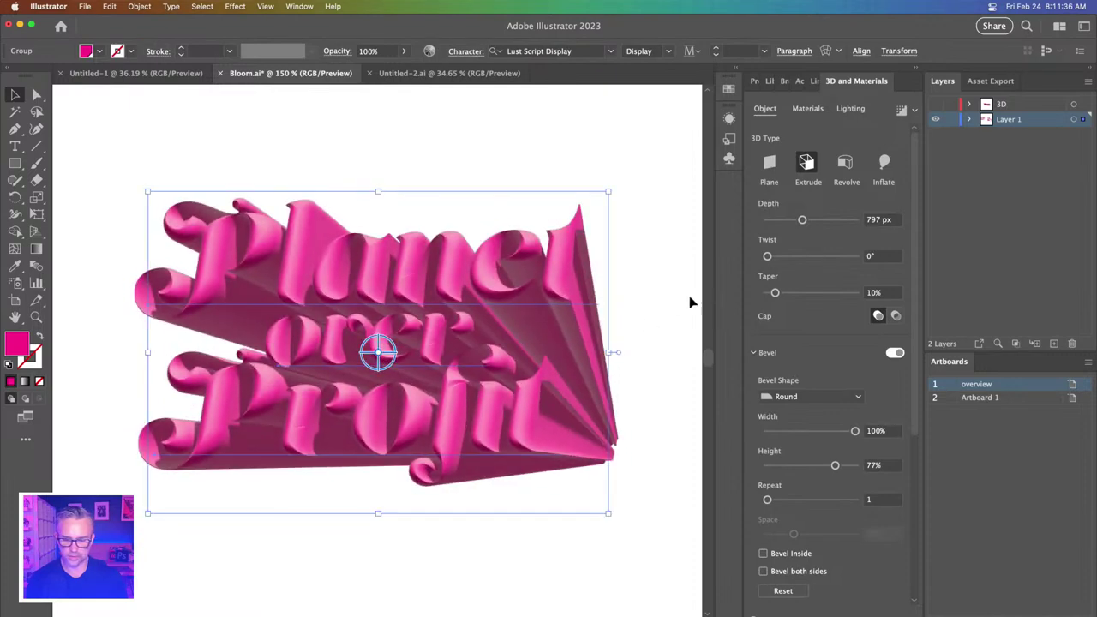
left_click(784, 293)
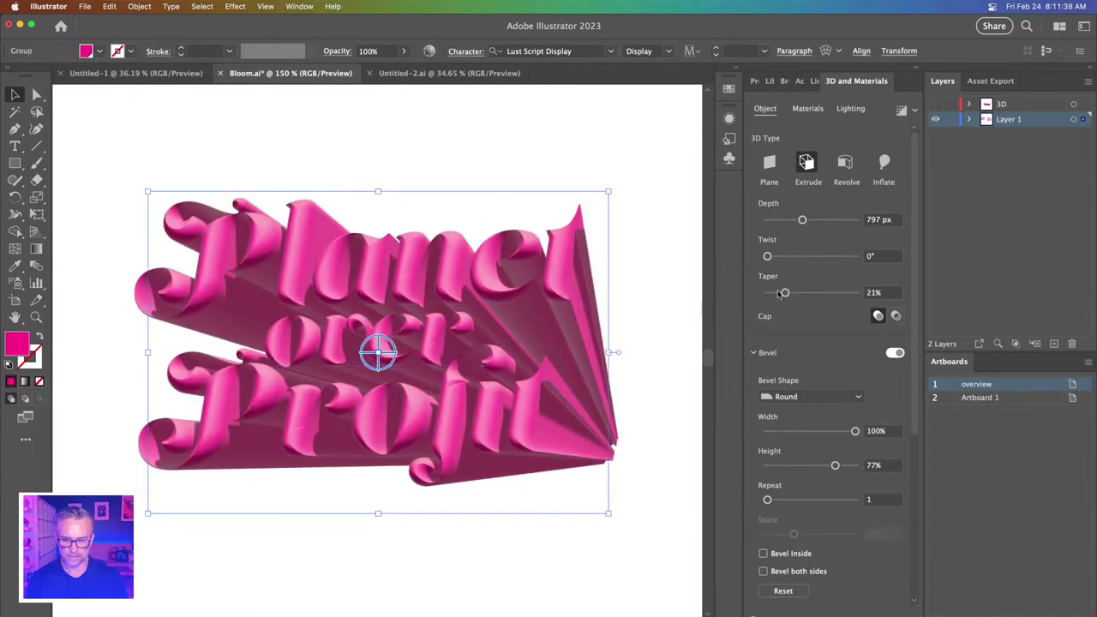
left_click(801, 294)
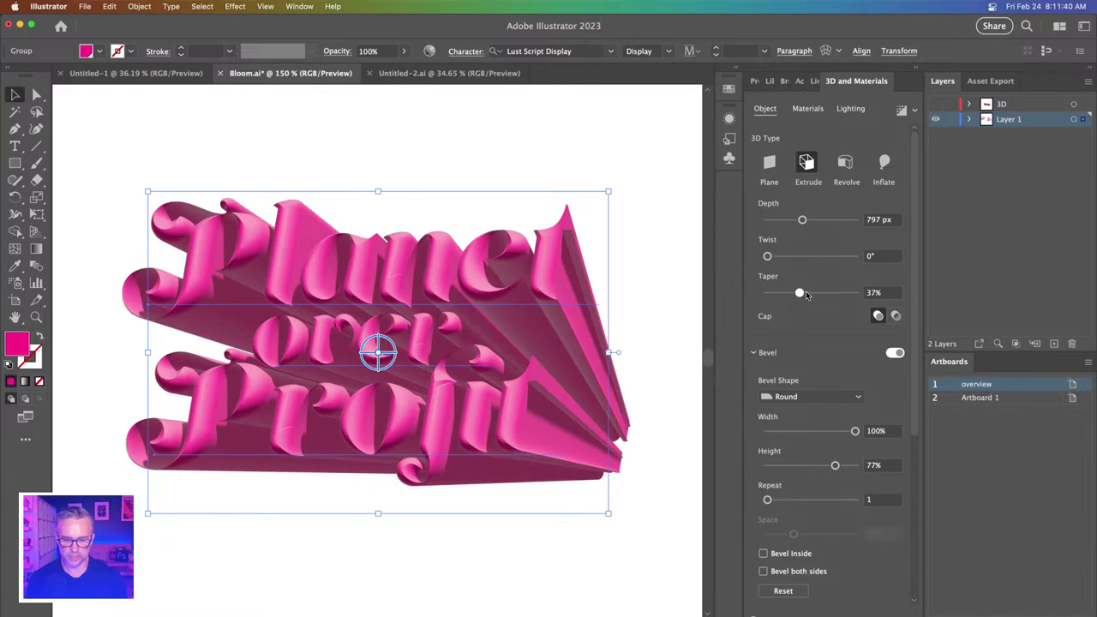
left_click(807, 293)
- Deselect and reselect the lettering group to check the tapered result
key("super+shift+a")
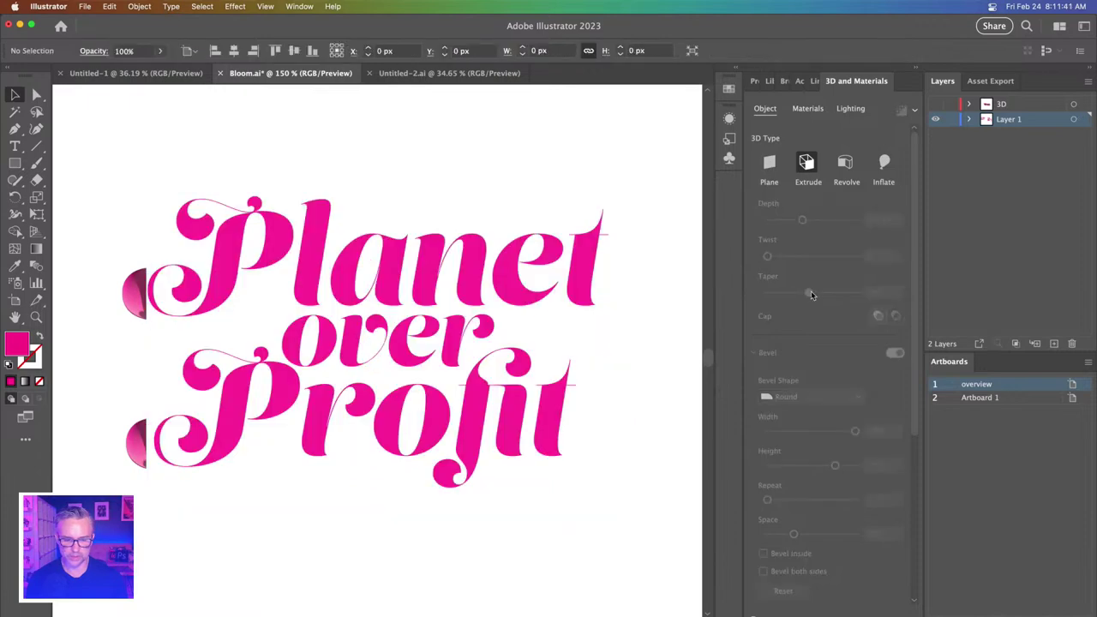
left_click(398, 336)
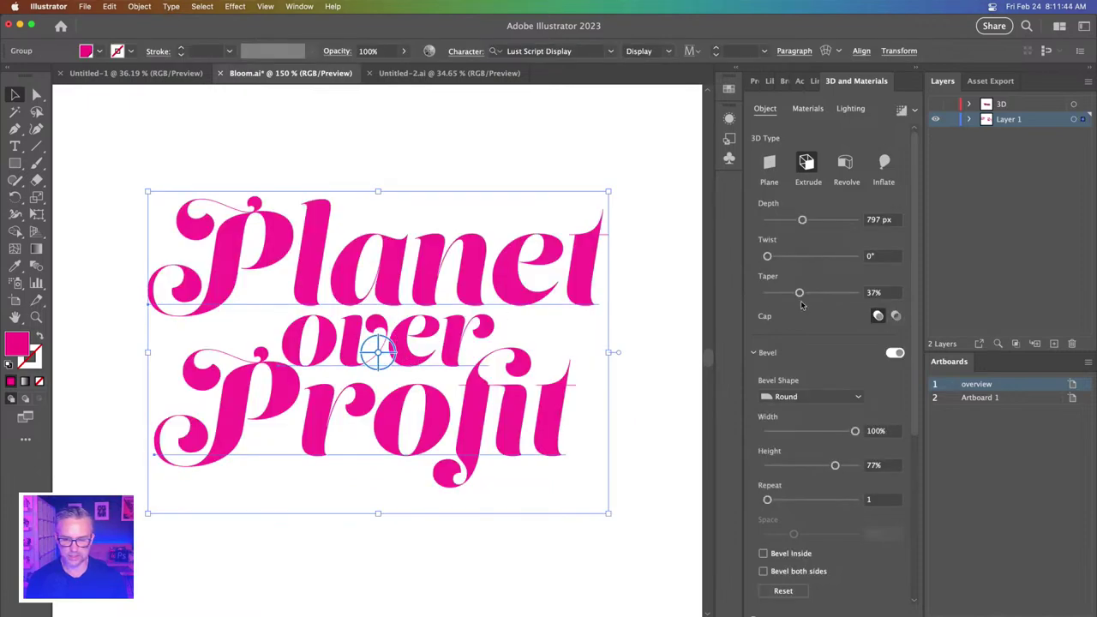
key("super+shift+a")
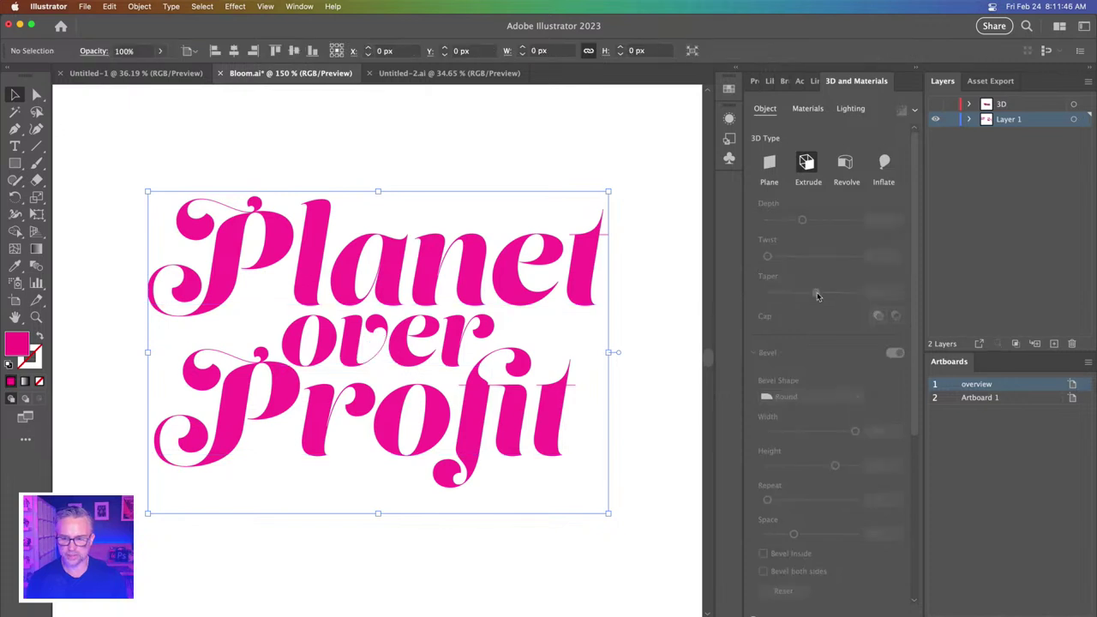
left_click(402, 328)
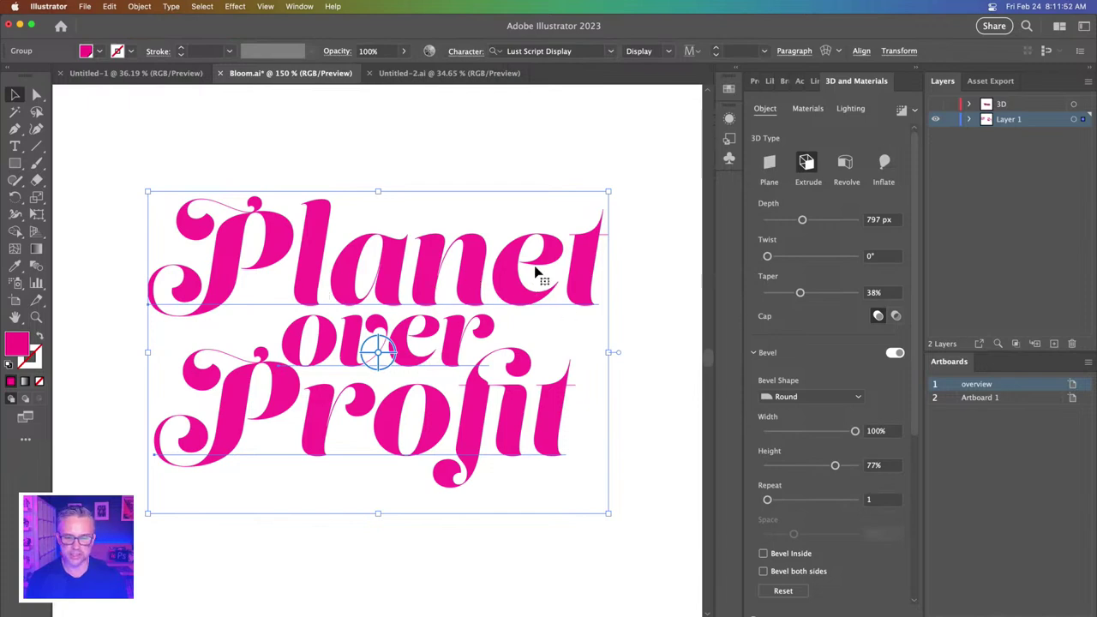
- Isolate the 3D group and delete the 'over' and 'Profit' lines, keeping only 'Planet'
double_click(508, 272)
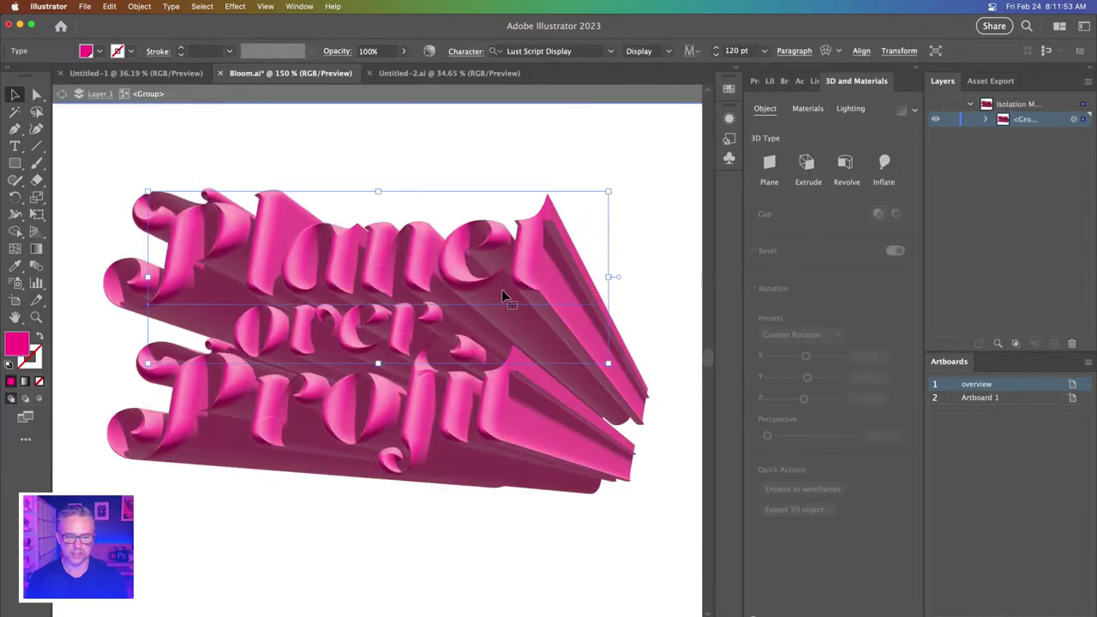
left_click(371, 322)
left_click(17, 94)
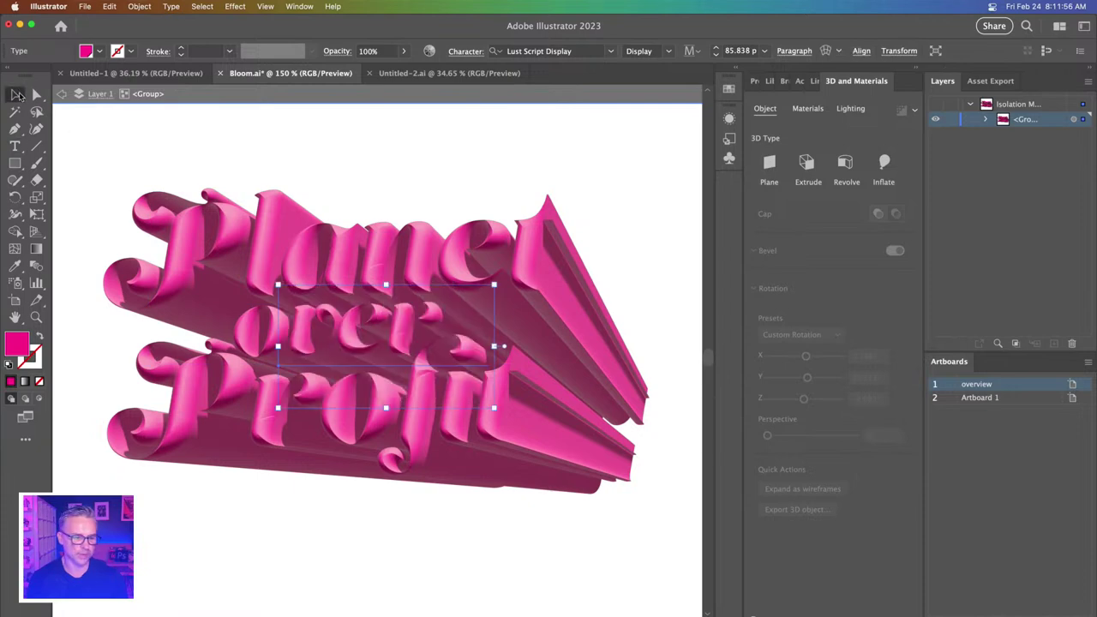
key("Delete")
left_click(383, 404)
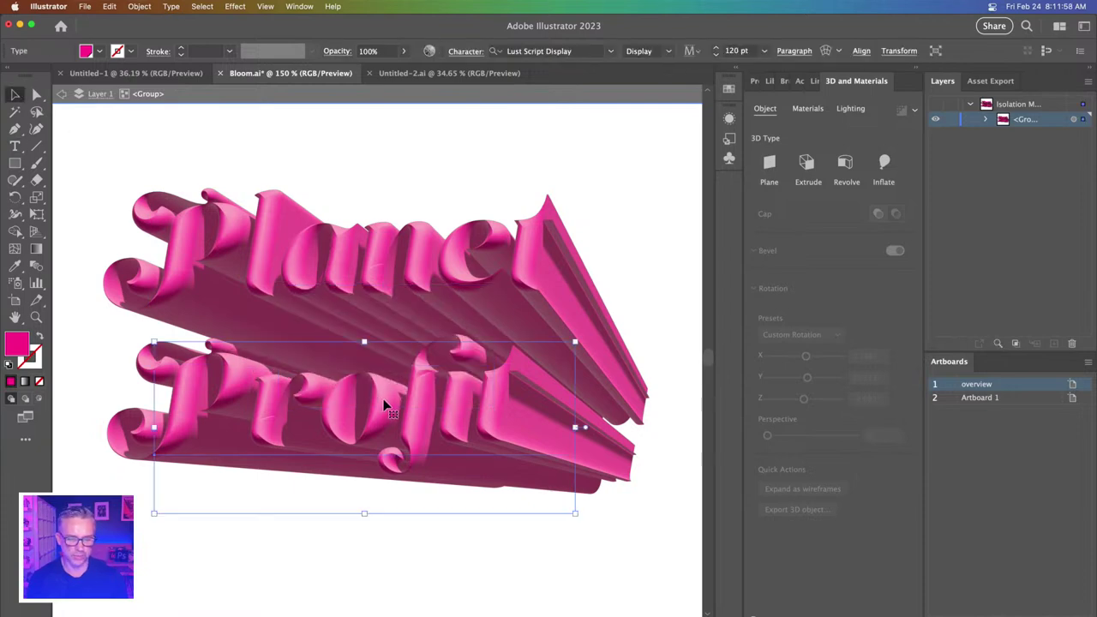
key("Delete")
left_click(340, 269)
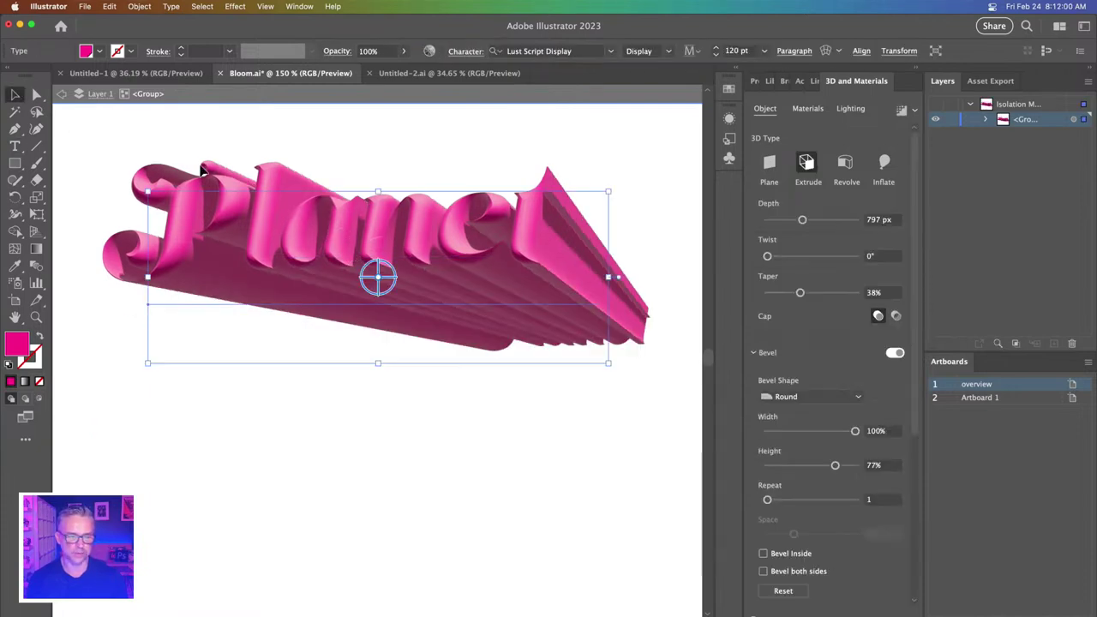
left_click(194, 130)
- Exit isolation mode and move the 3D Planet group down and slightly right
left_click(62, 94)
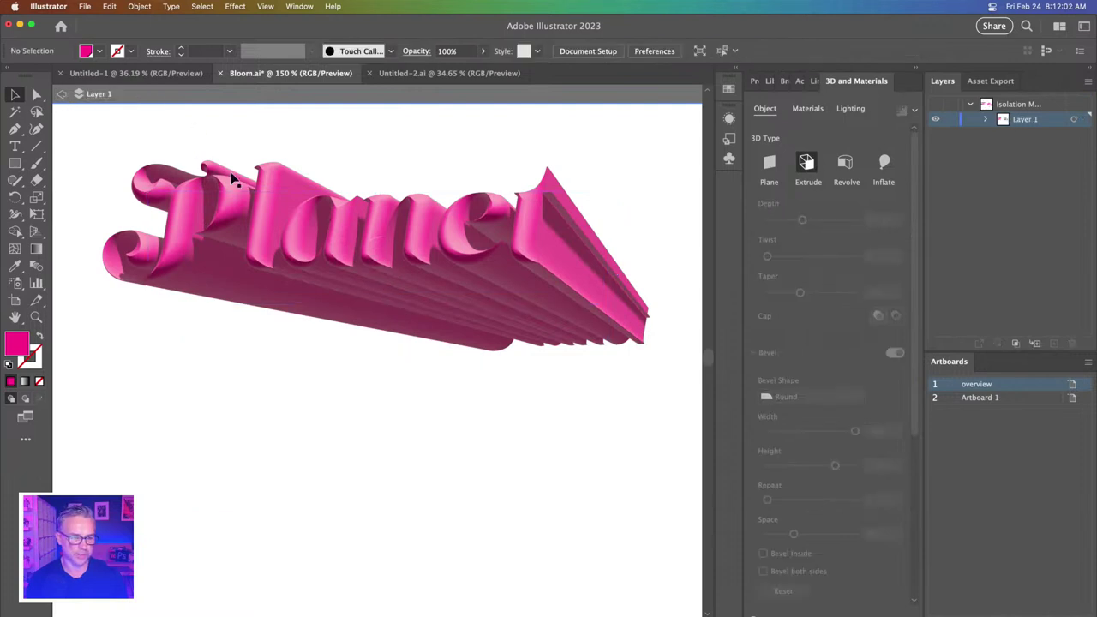
left_click(60, 95)
left_click(376, 221)
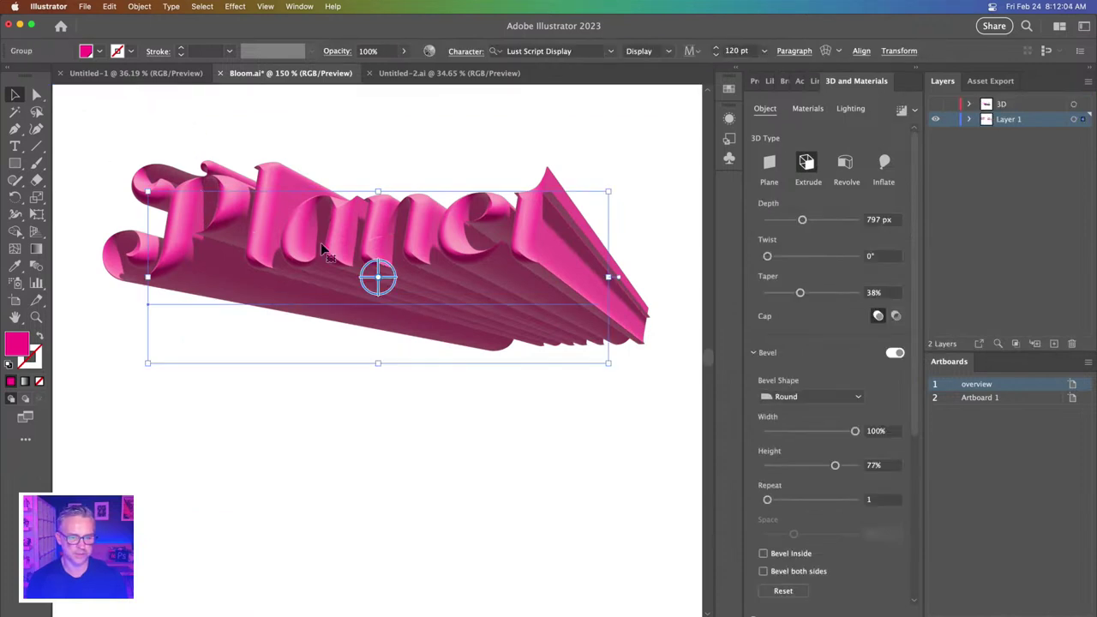
left_click_drag(377, 221, 386, 311)
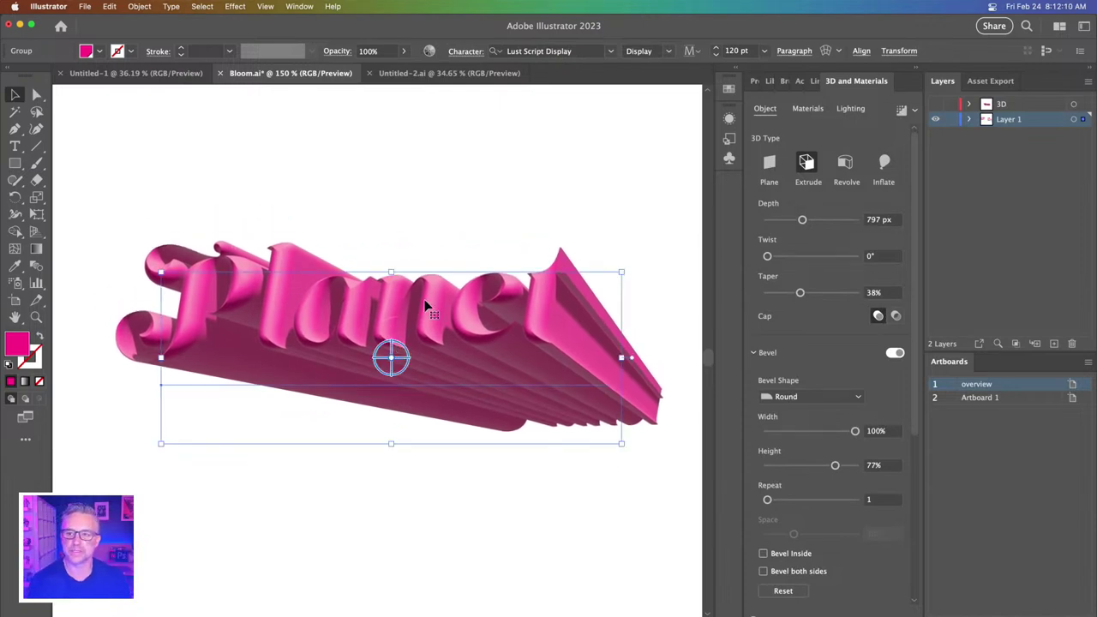
- Reset Taper to 100% and rotate Planet upright to about 8.8°, 4.8°, -1.5°
left_click(874, 292)
type("100")
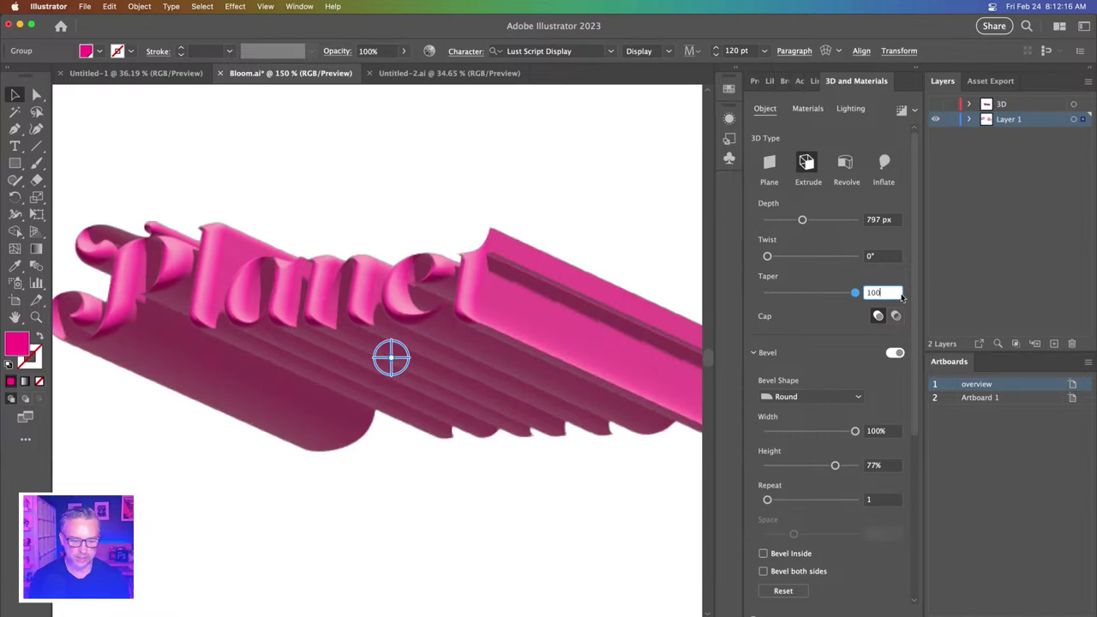
key("Return")
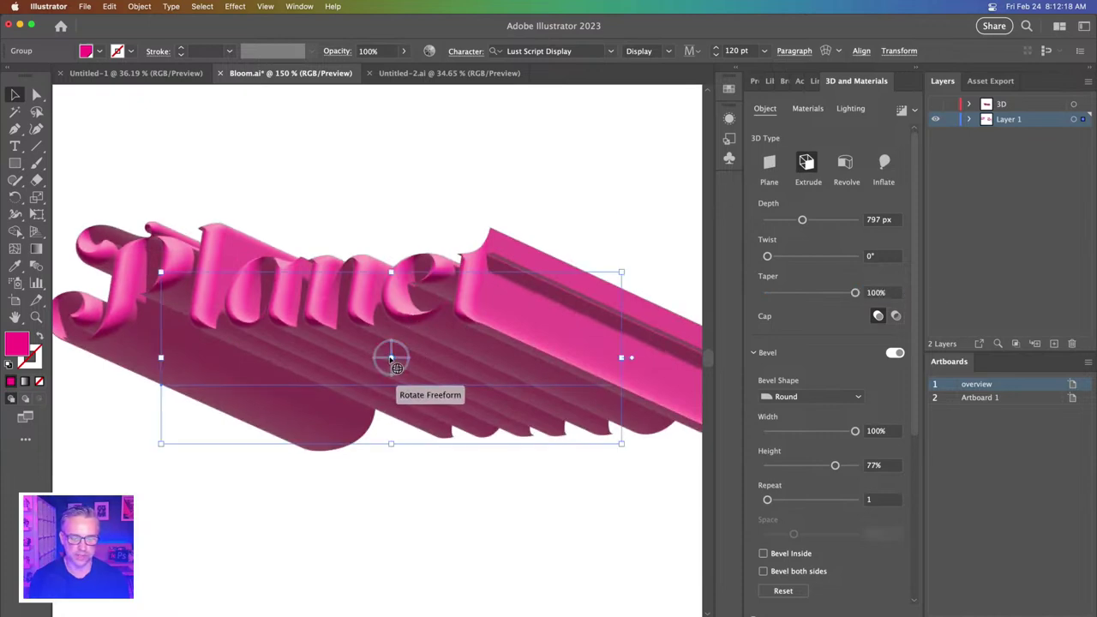
left_click_drag(391, 357, 399, 361)
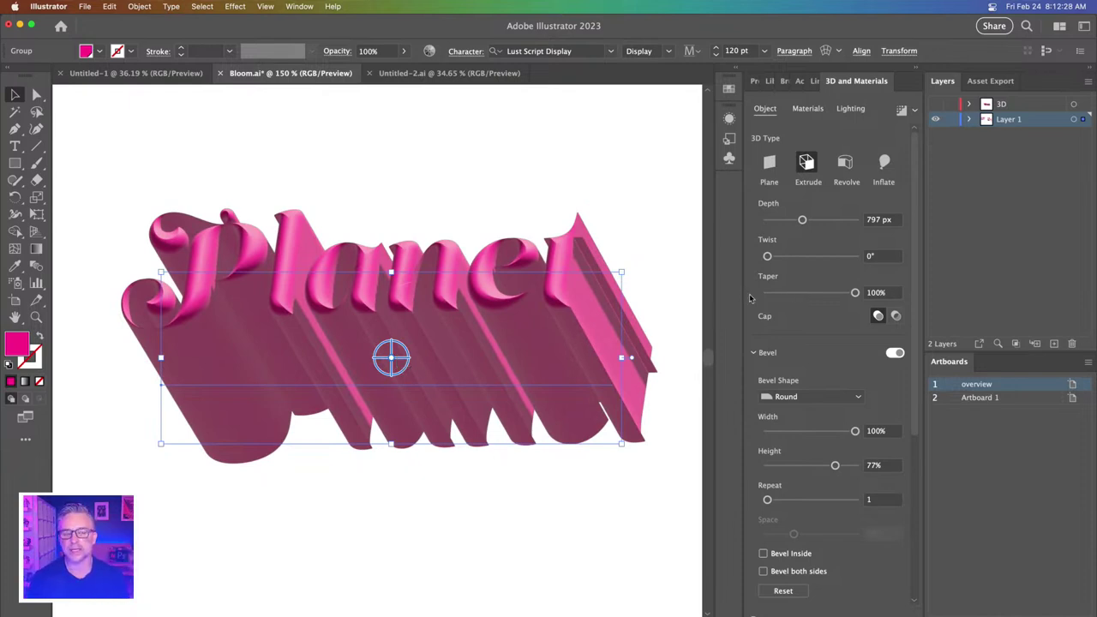
scroll(925, 520, "down", 5)
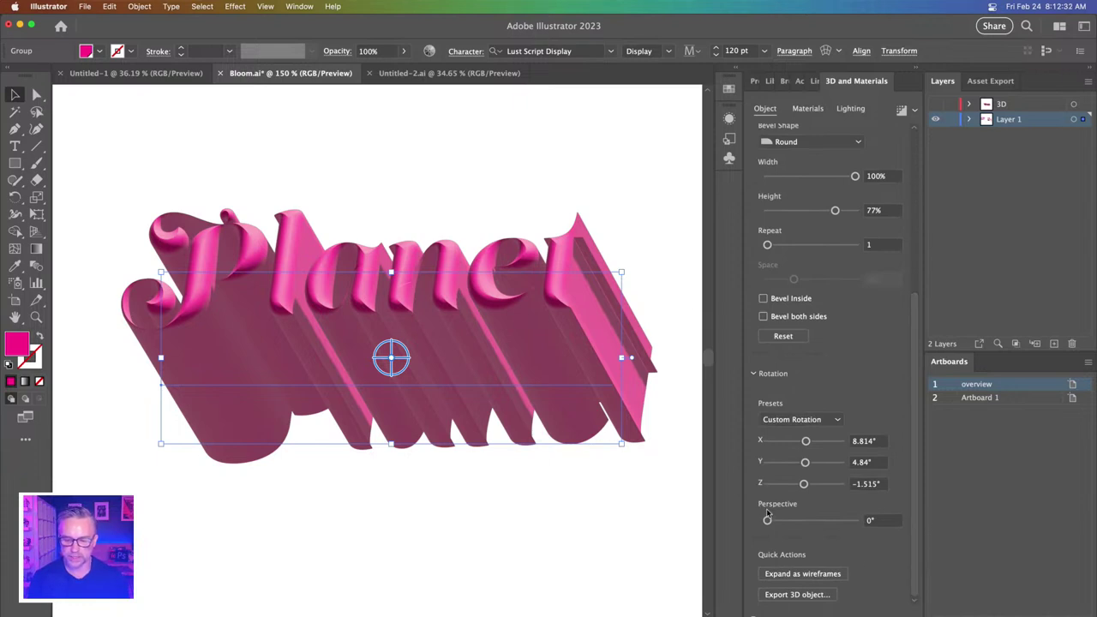
- Set Perspective to 95° and shift the Planet word down and to the right
left_click_drag(767, 521, 819, 520)
left_click_drag(390, 358, 401, 392)
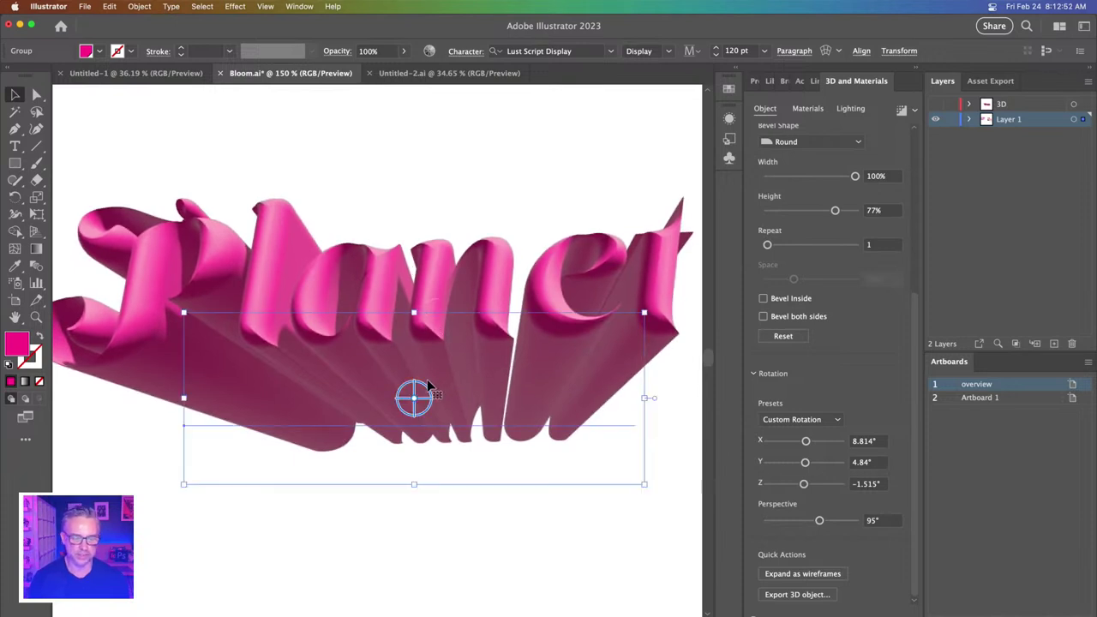
- Replace the 3D text 'Planet' with 'Bloom'
double_click(439, 360)
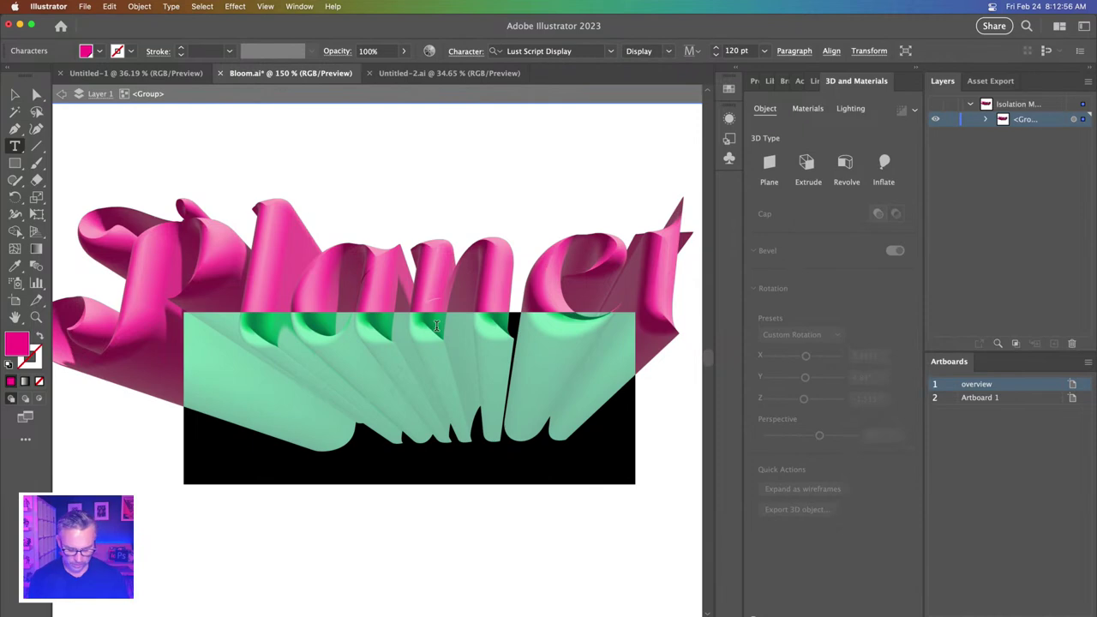
type("Bloom")
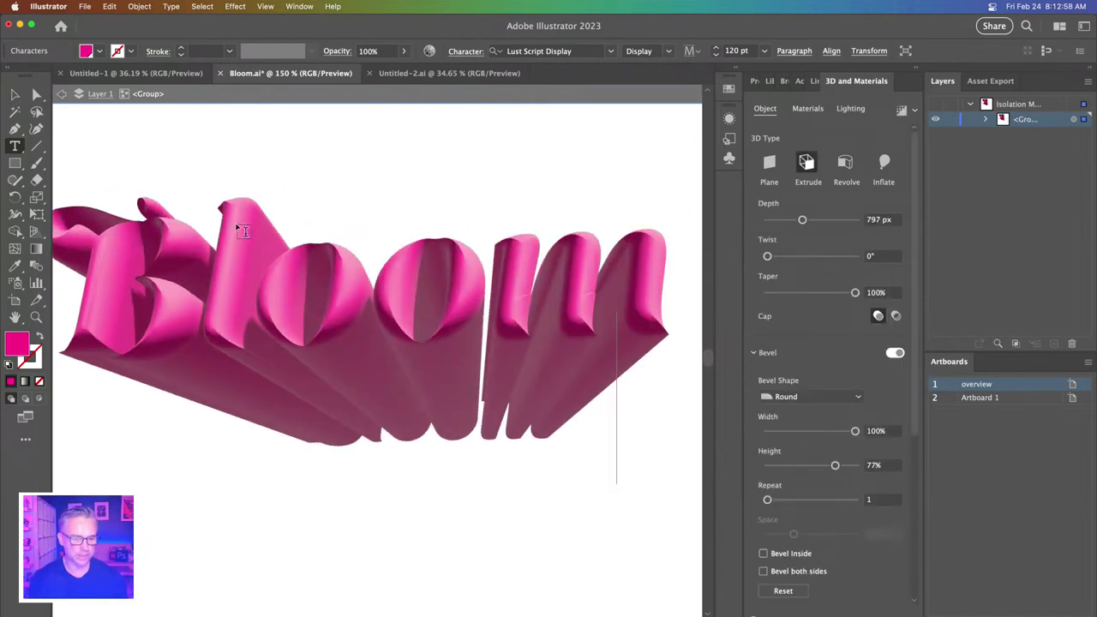
key("Escape")
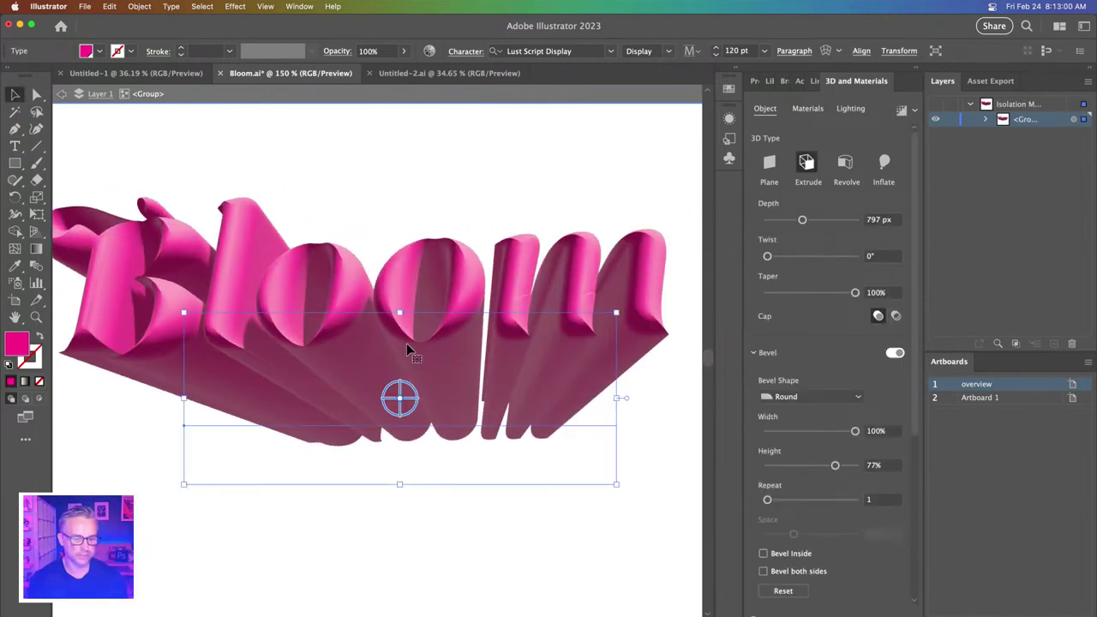
- Turn Bloom to face more frontally and reduce its extrusion depth to 274 px
left_click_drag(400, 396, 400, 398)
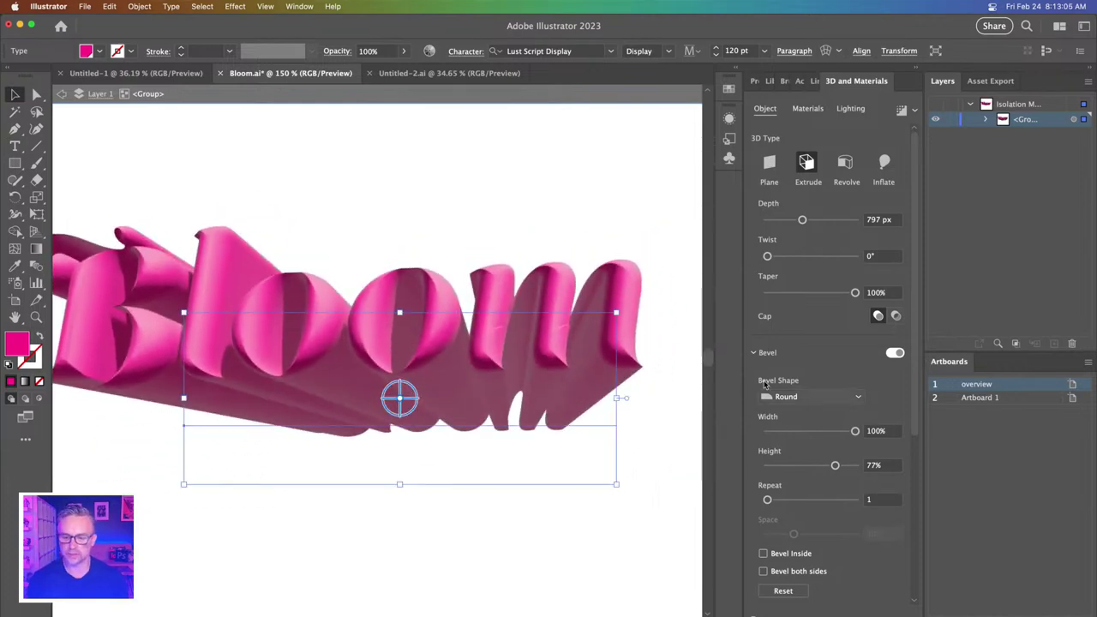
left_click(786, 221)
left_click_drag(786, 220, 780, 220)
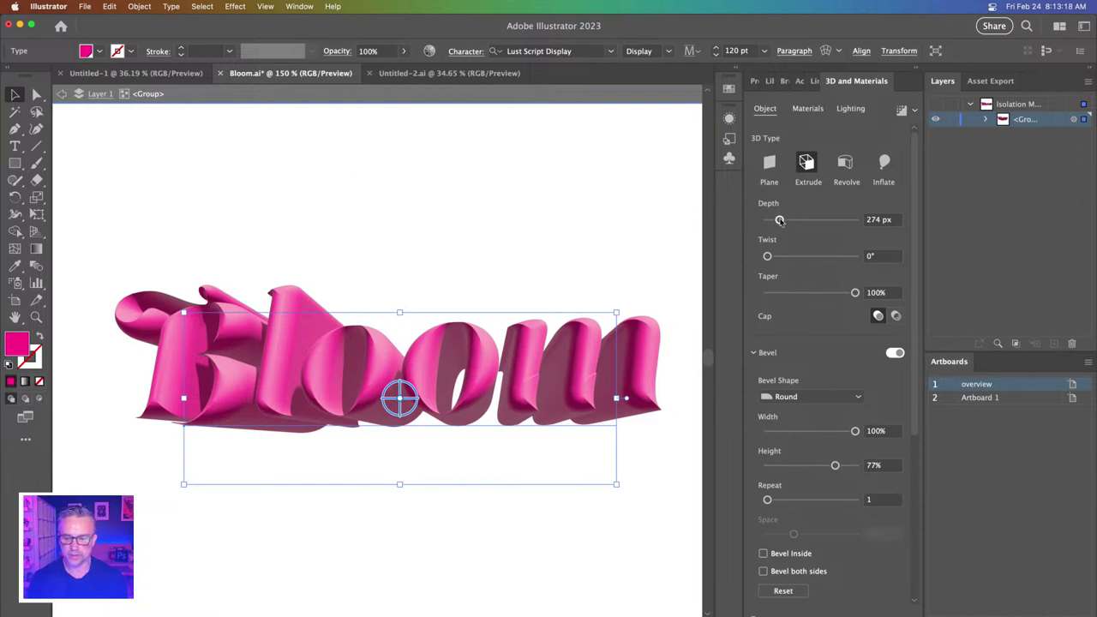
- Apply a Classic bevel with 32% width, 44% height, 4 repeats and 30% spacing
left_click(852, 399)
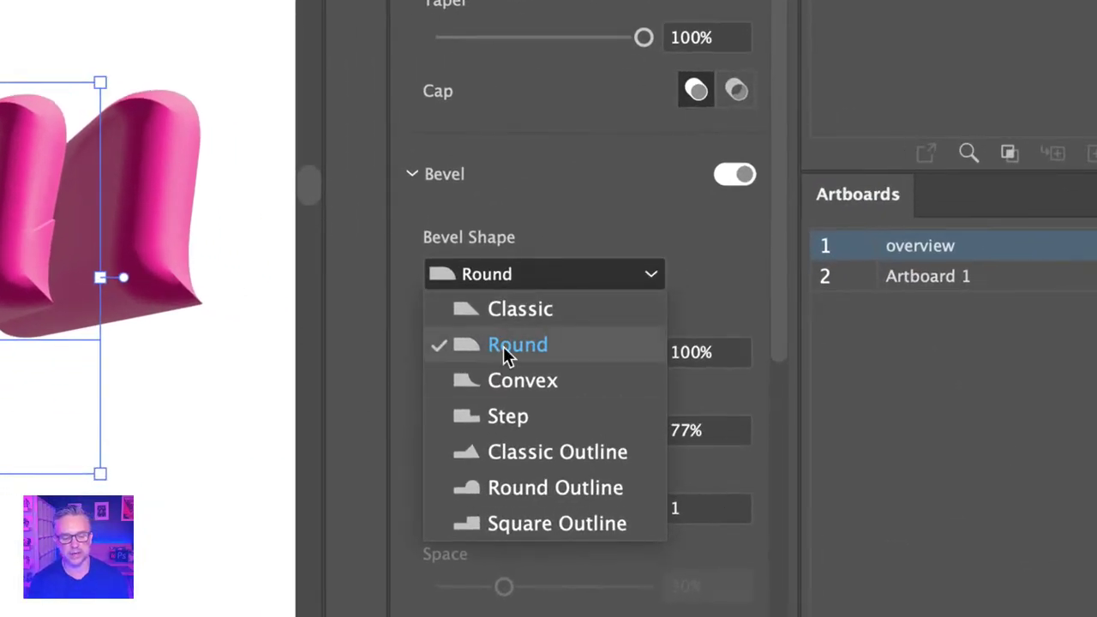
left_click(505, 311)
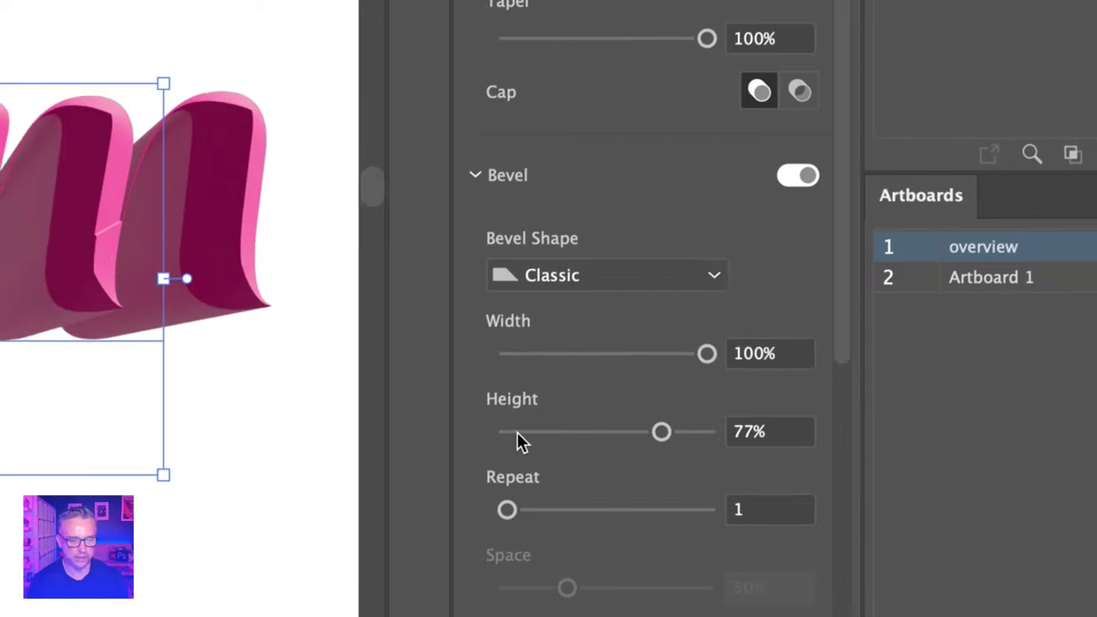
left_click_drag(516, 431, 539, 431)
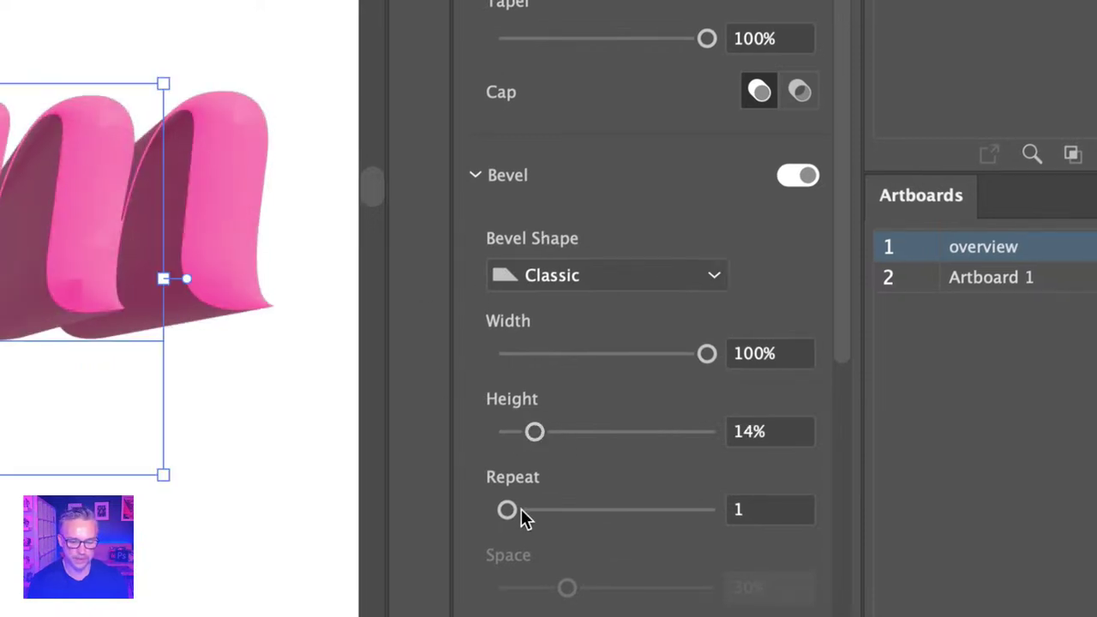
left_click_drag(557, 353, 570, 353)
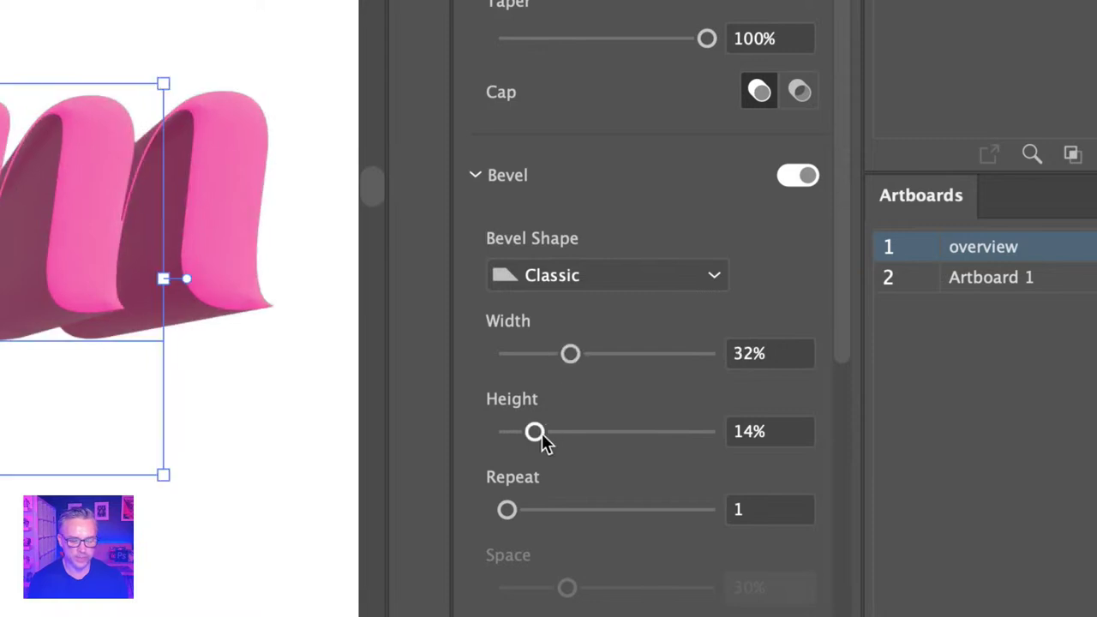
left_click_drag(518, 516, 575, 514)
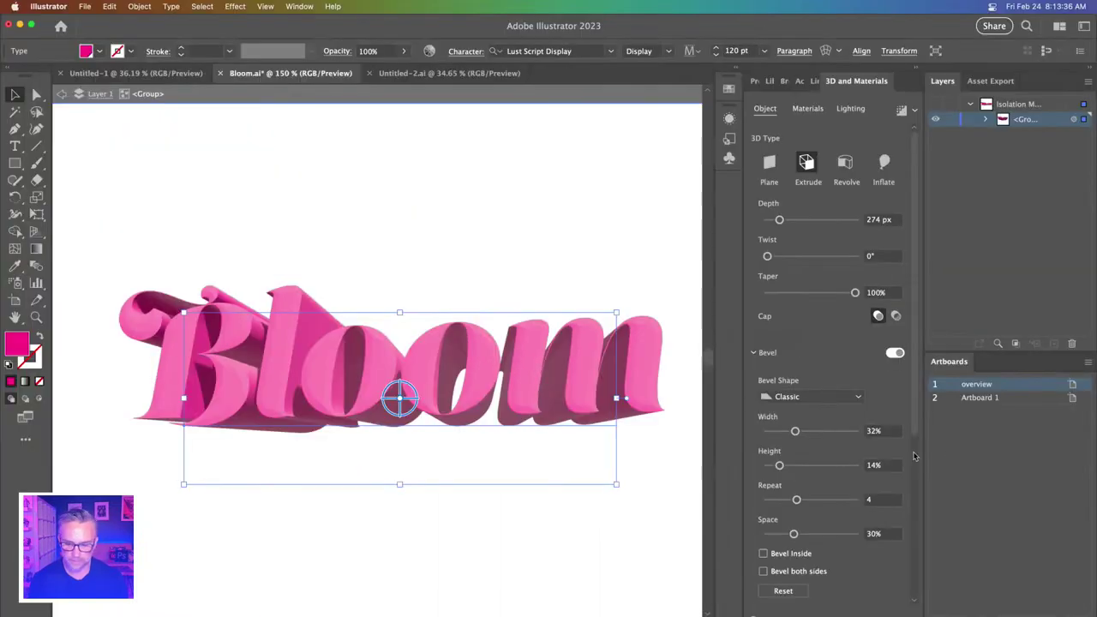
left_click_drag(779, 465, 808, 467)
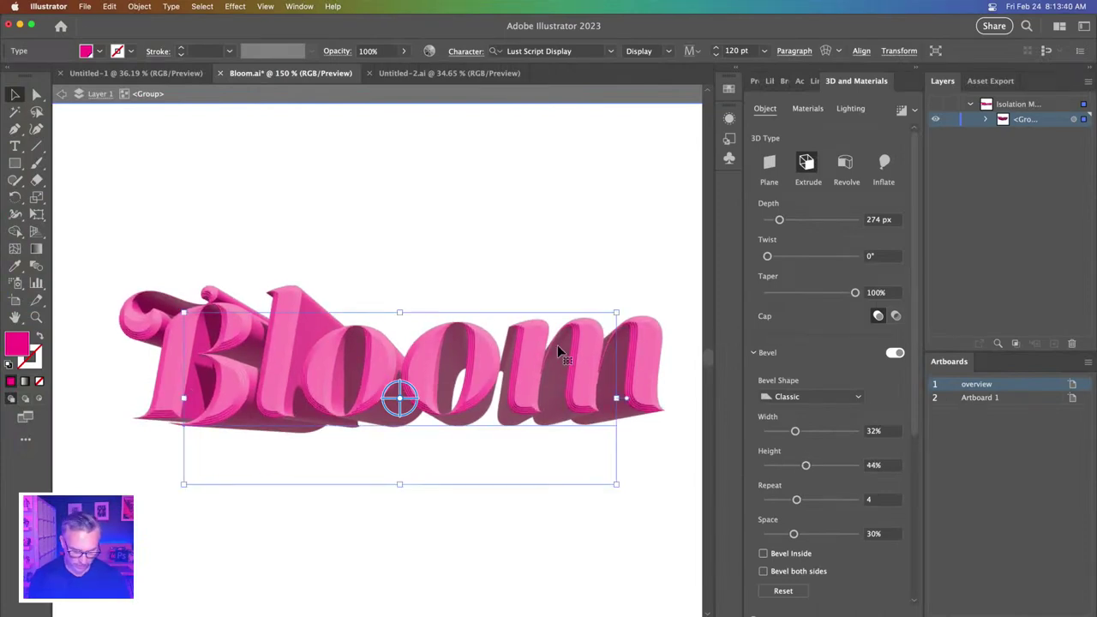
- Zoom in and set the Bloom extrusion Depth to 100 px
key("super+equal")
key("super+equal")
key("super+equal")
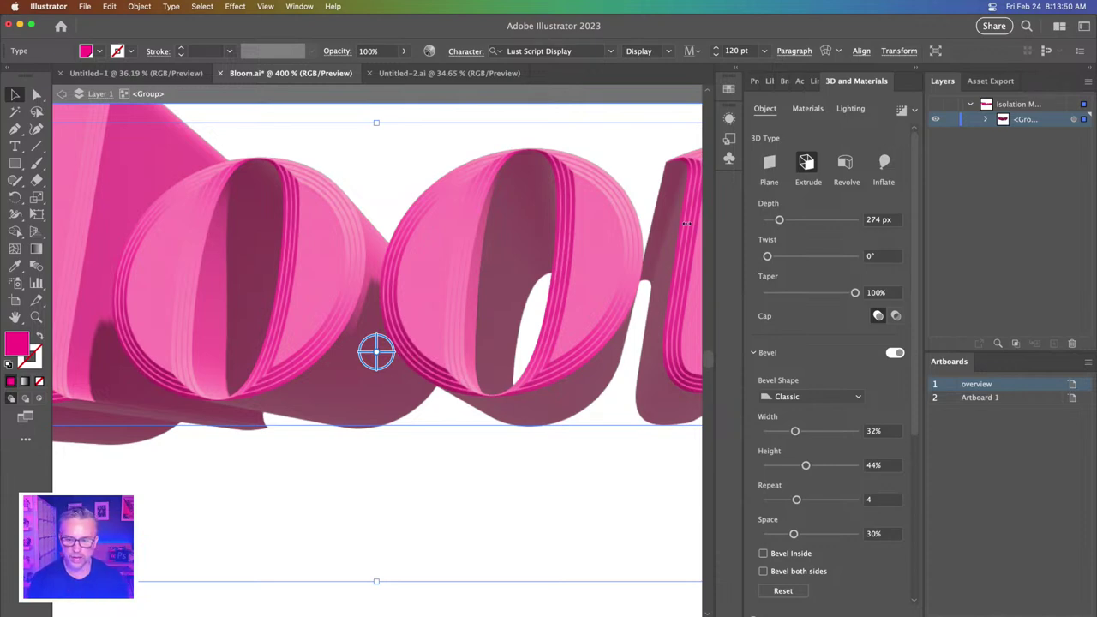
left_click(898, 219)
type("100")
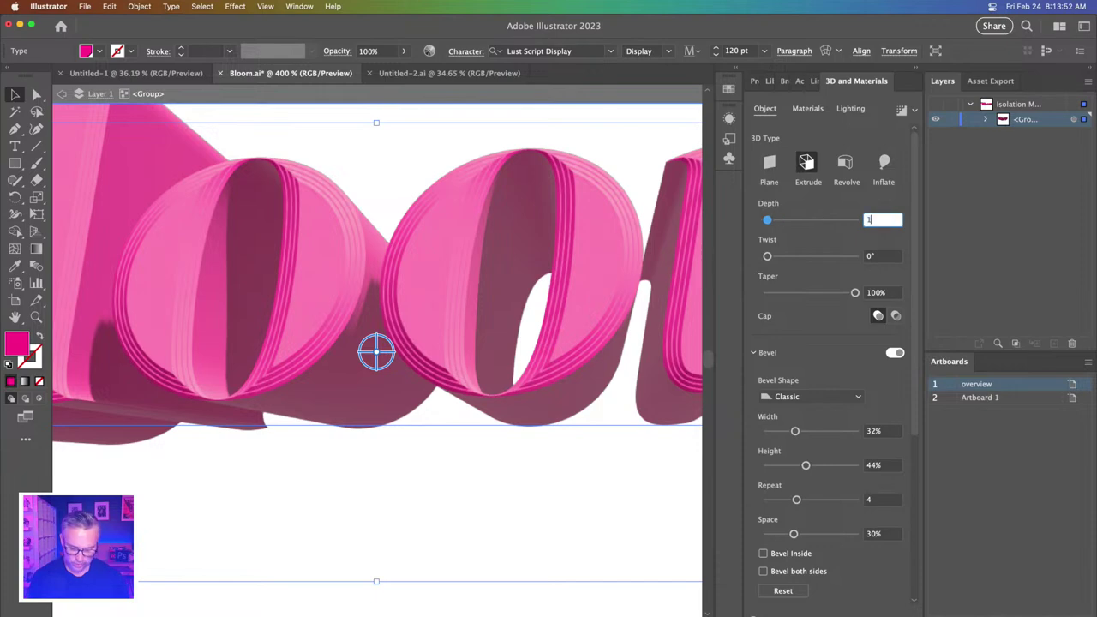
key("Return")
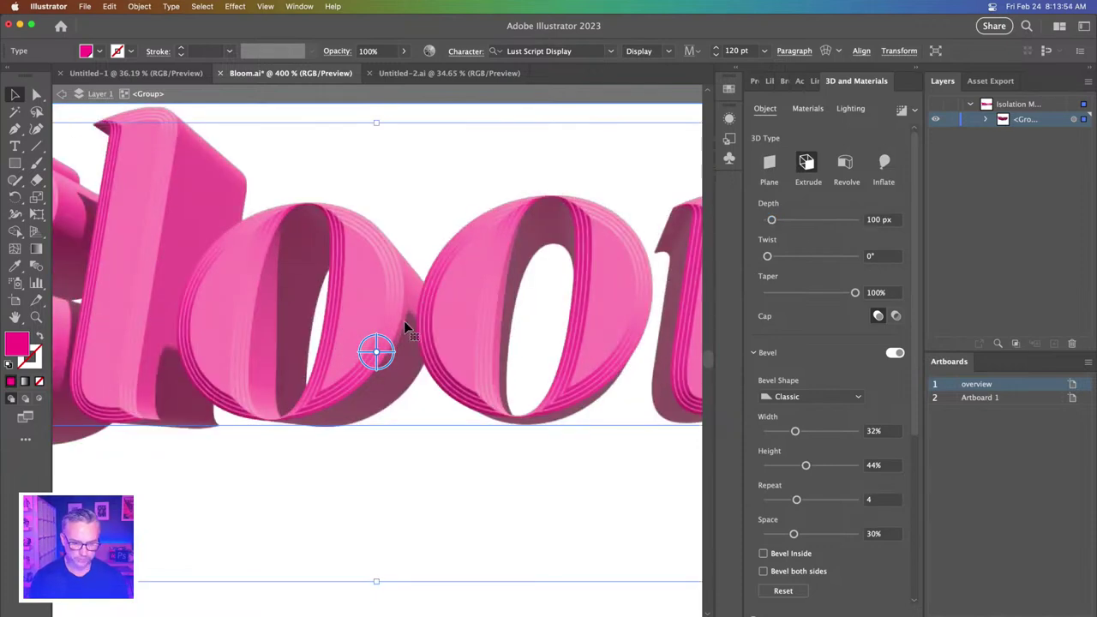
scroll(405, 327, "down", 4)
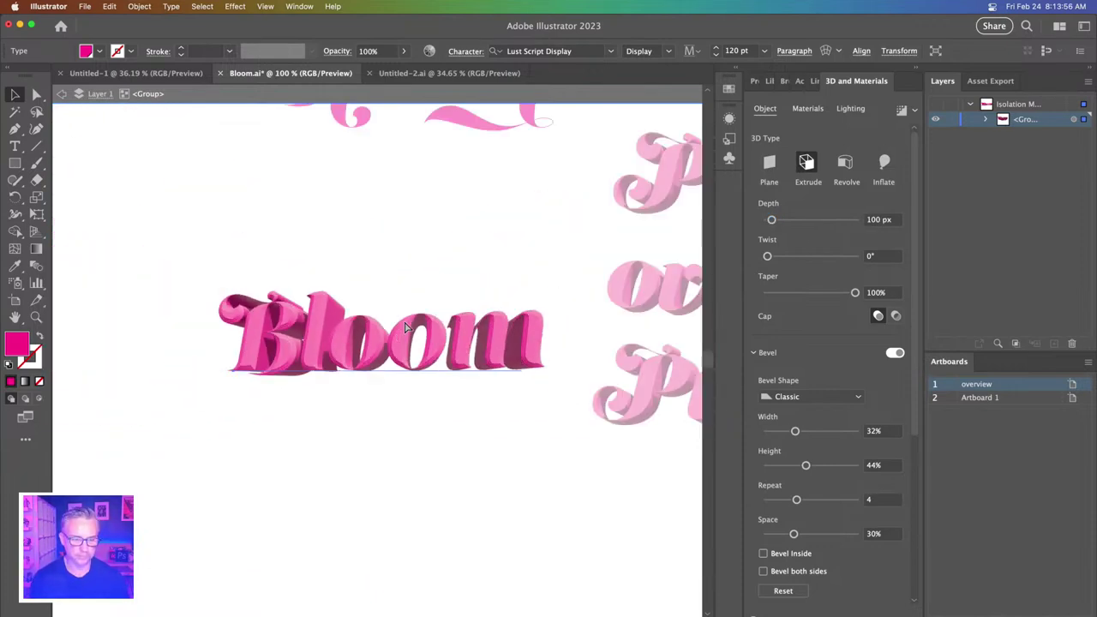
- Delete the Planet over Profit artwork and zoom to the 3D Bloom text
scroll(406, 326, "down", 2)
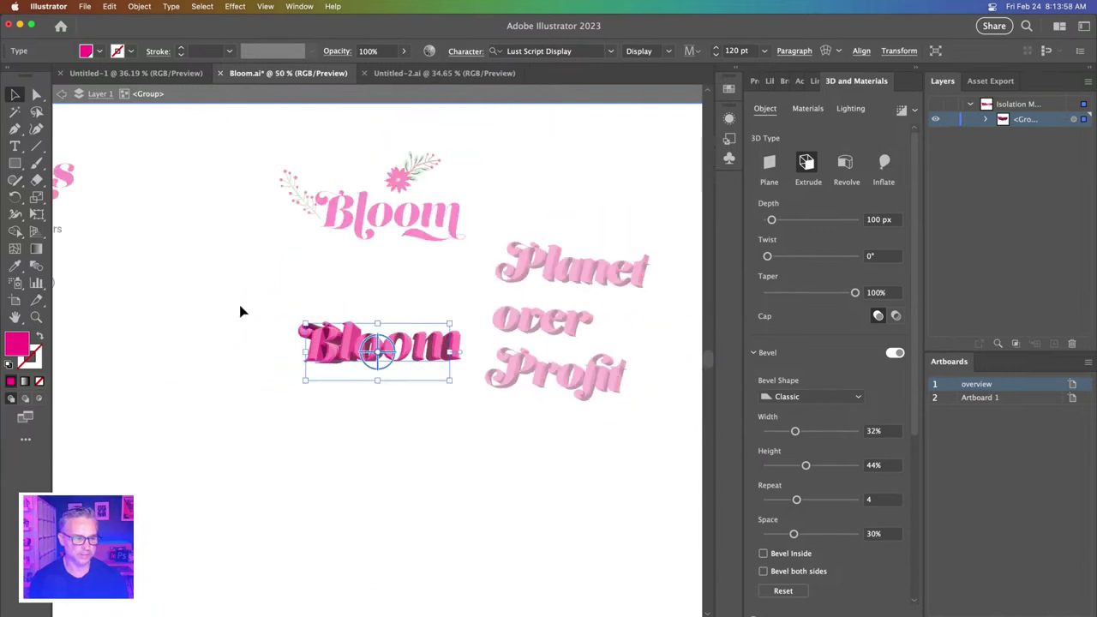
left_click(61, 94)
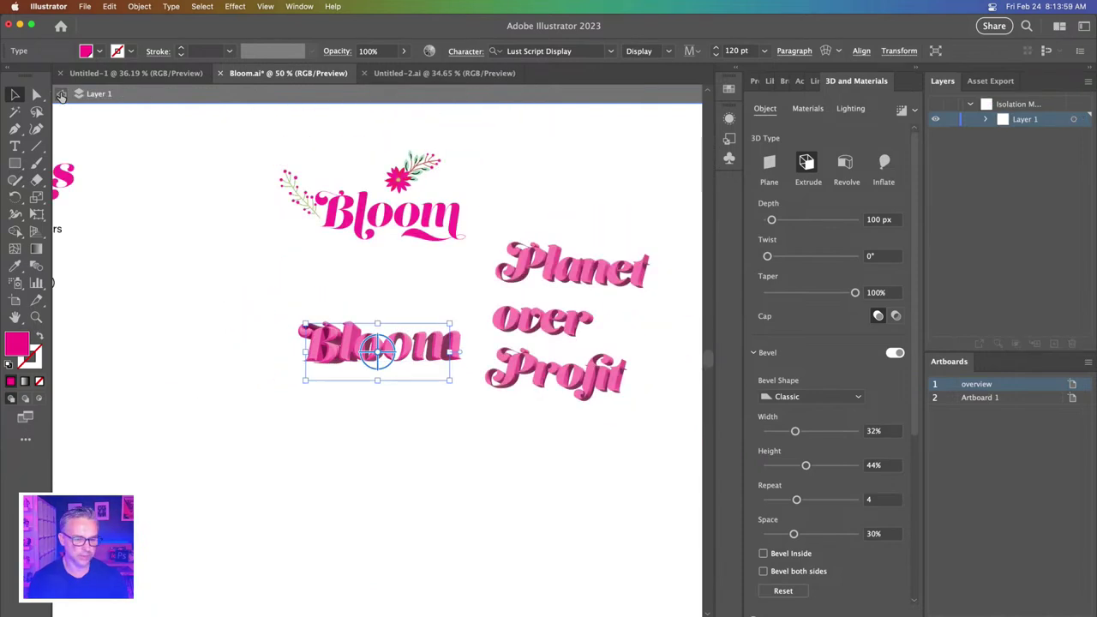
left_click(555, 272)
key("Delete")
left_click(345, 343)
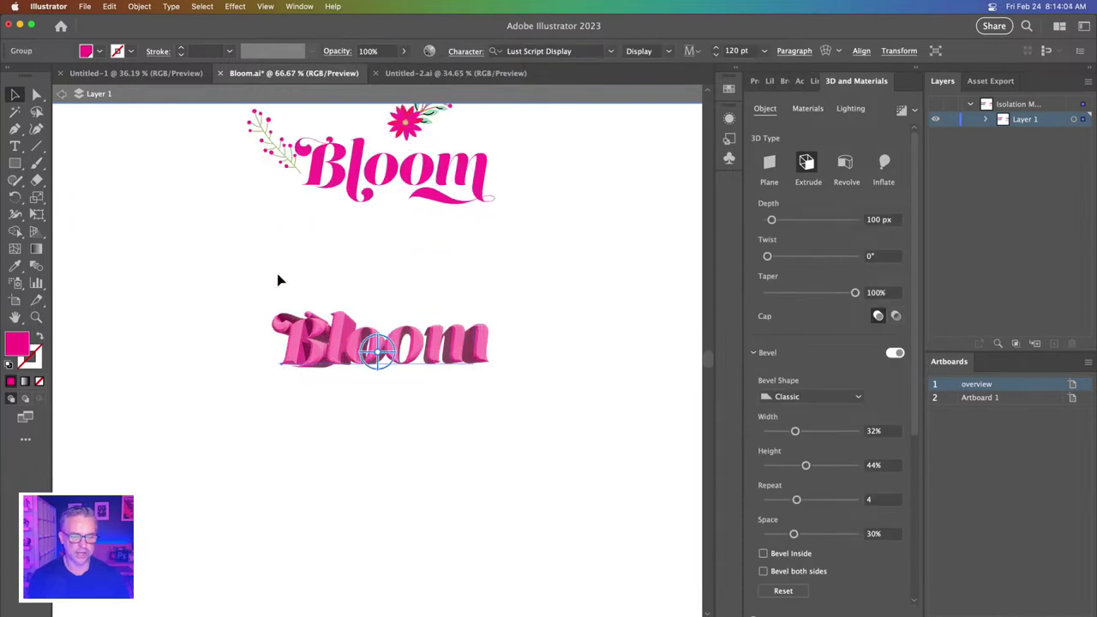
key("super+1")
scroll(279, 280, "up", 5)
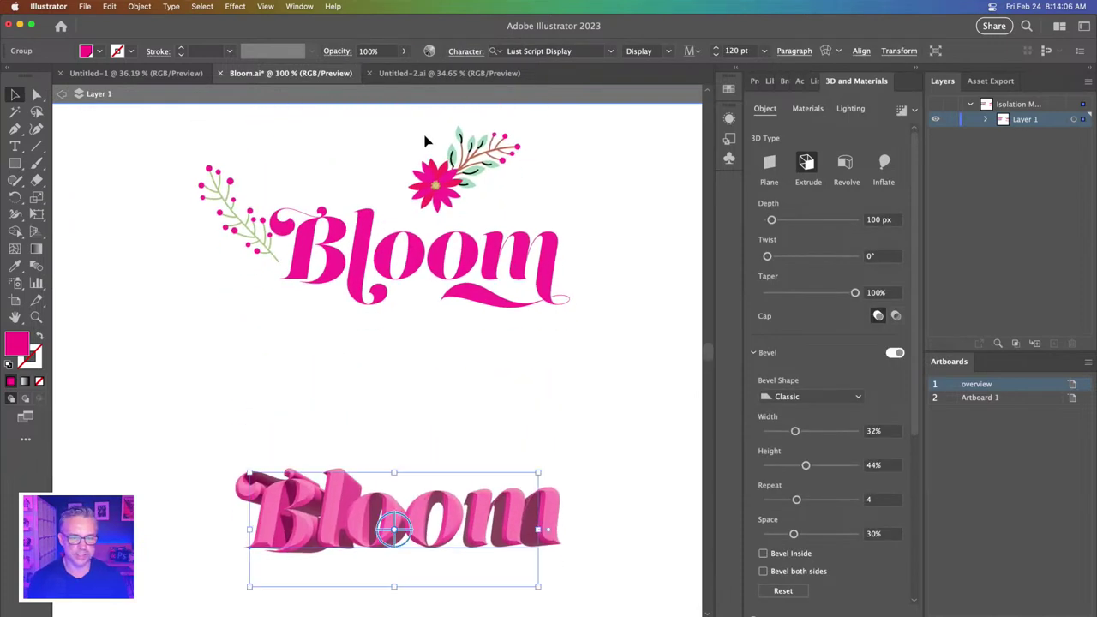
- Copy the berry sprig above the 3D Bloom, enlarge it, and nudge it down-right
left_click(434, 175)
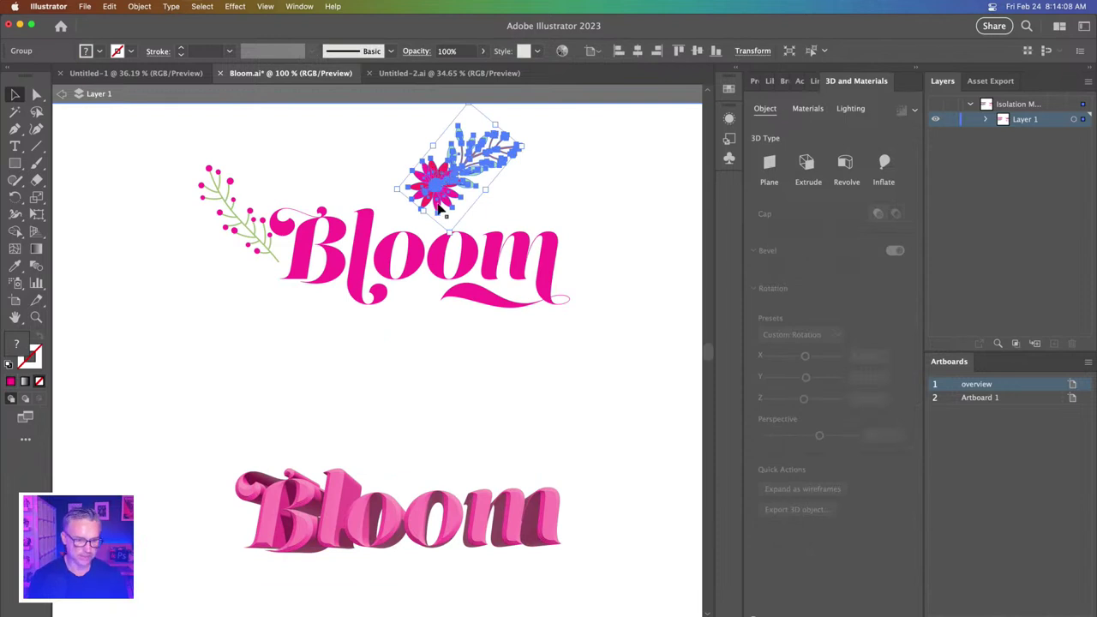
left_click(363, 178)
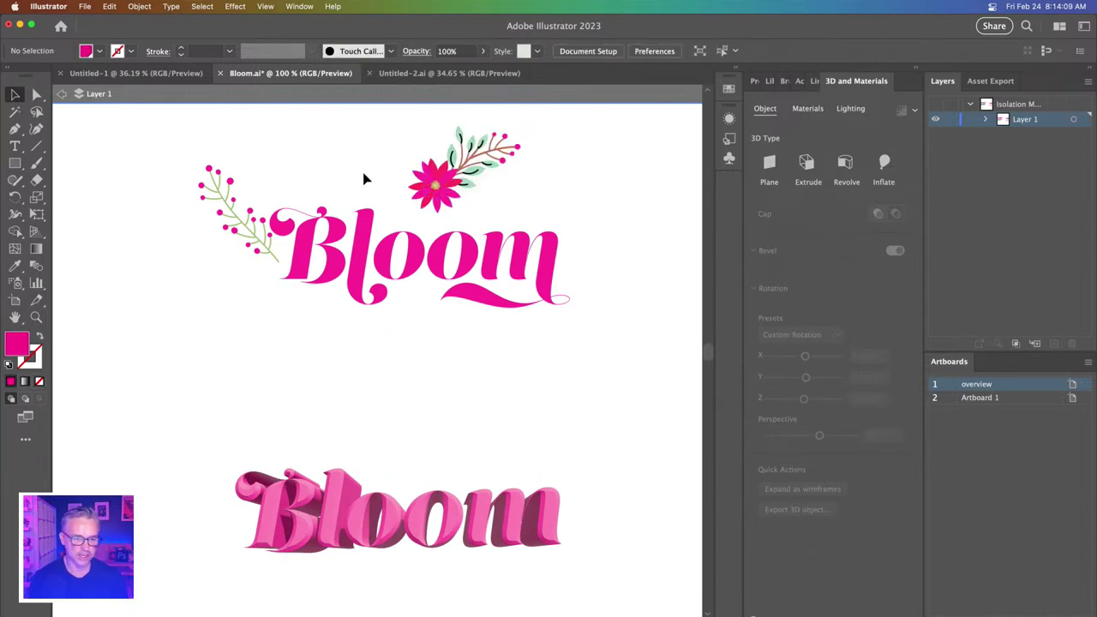
left_click(218, 199)
left_click_drag(218, 198, 377, 411)
scroll(377, 411, "up", 5)
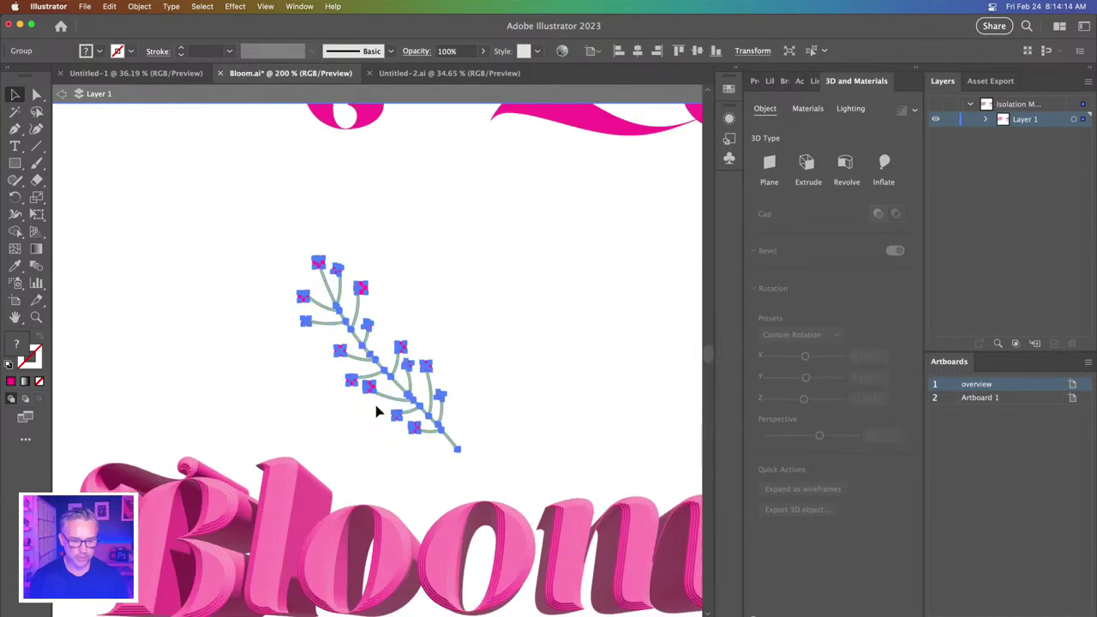
scroll(375, 411, "down", 2)
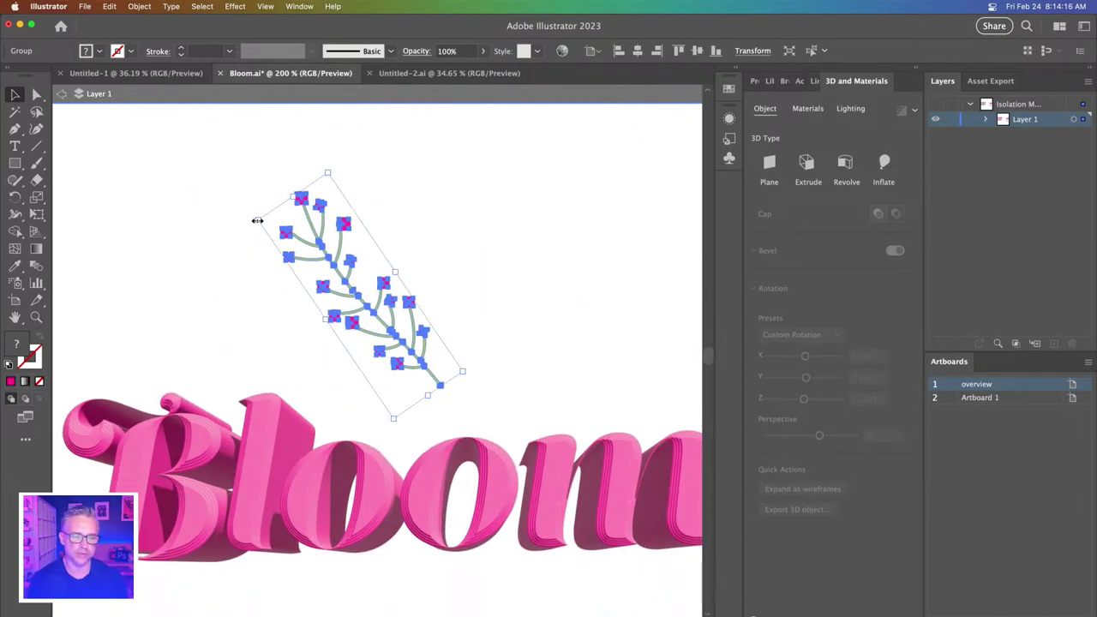
left_click_drag(257, 220, 123, 208)
scroll(130, 245, "up", 3)
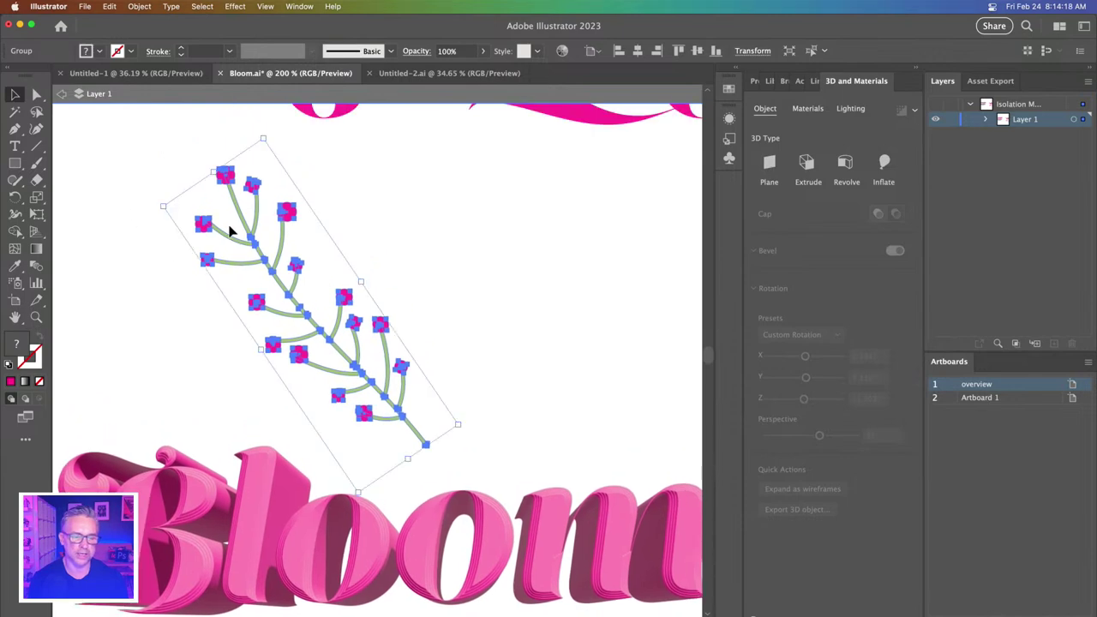
left_click_drag(230, 226, 274, 245)
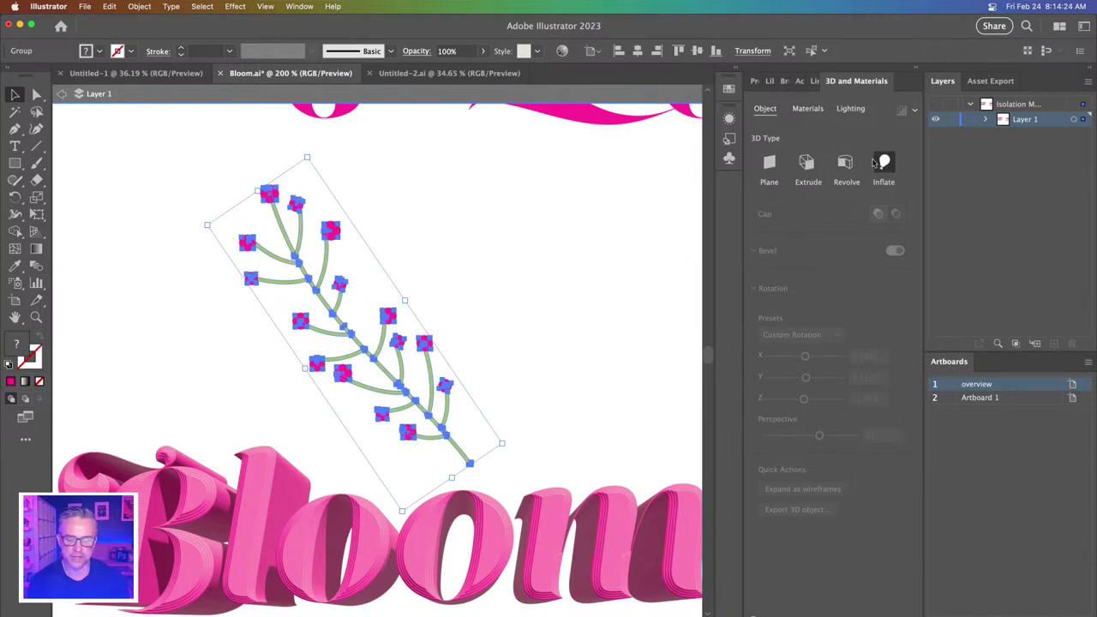
- Inflate the berry sprig in 3D and scale it down
left_click(876, 163)
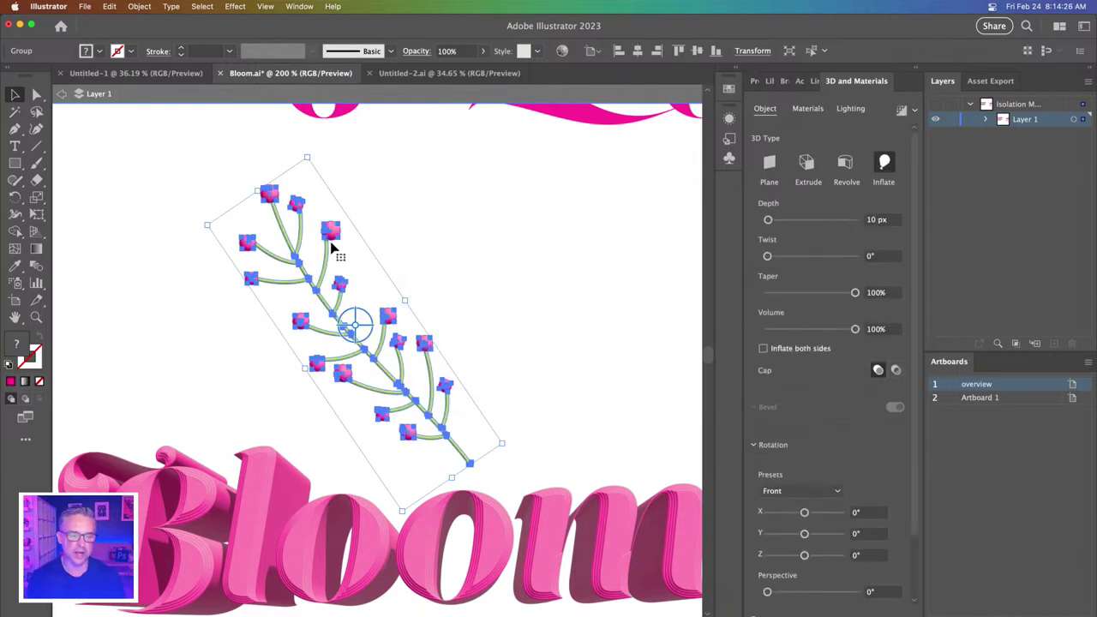
left_click(179, 304)
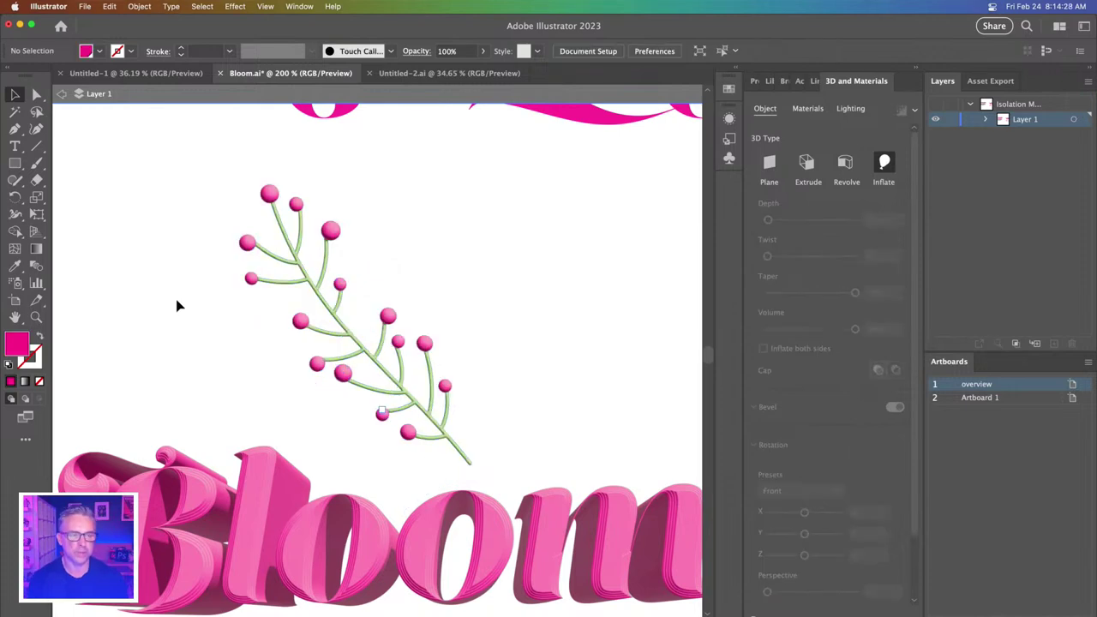
key("super+minus")
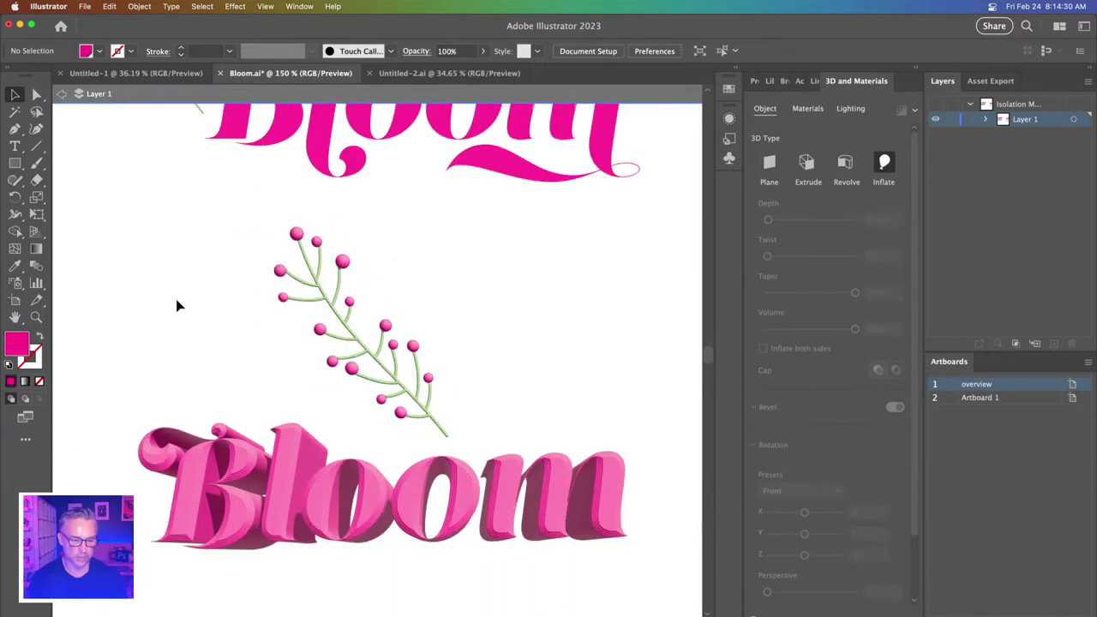
left_click(338, 304)
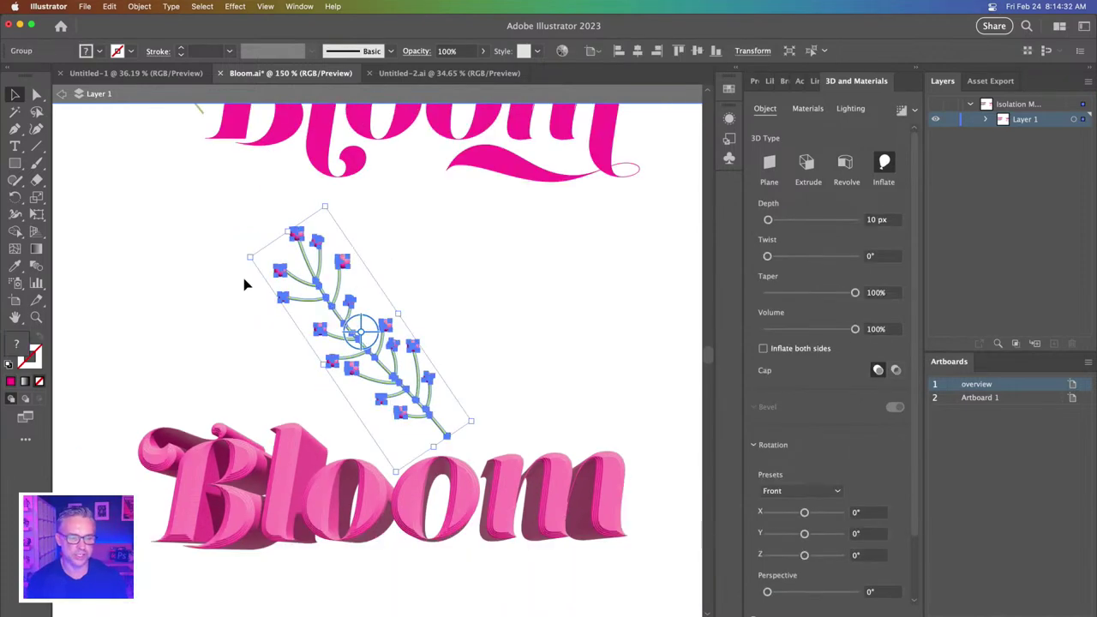
left_click_drag(251, 255, 332, 355)
left_click_drag(427, 249, 428, 250)
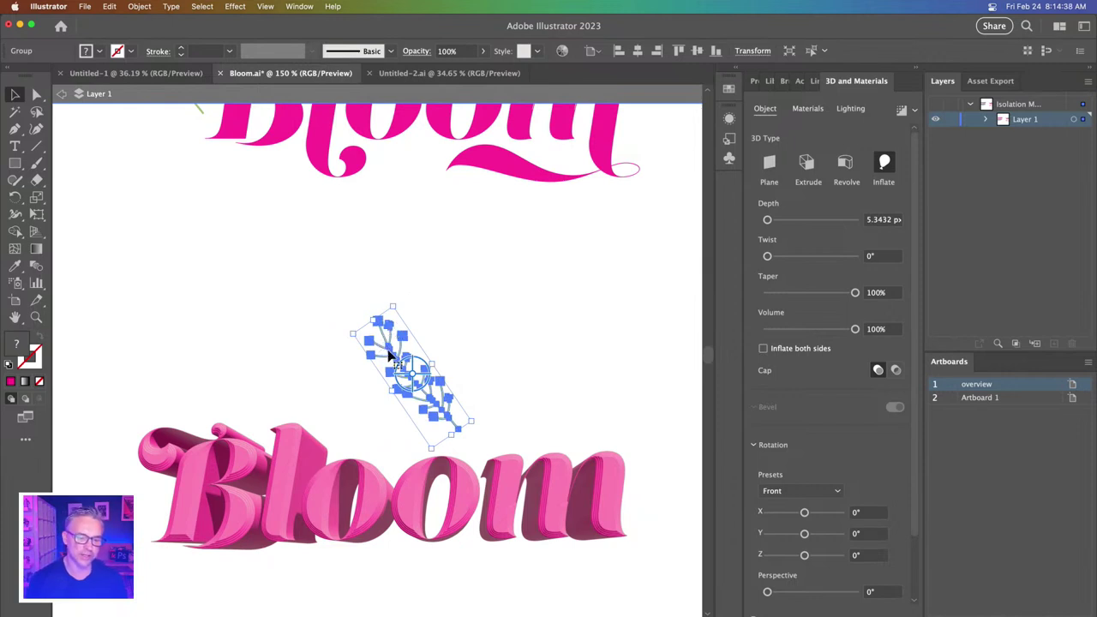
- Place a sprig copy above Bloom's left end and isolate the right sprig
left_click_drag(390, 353, 506, 353)
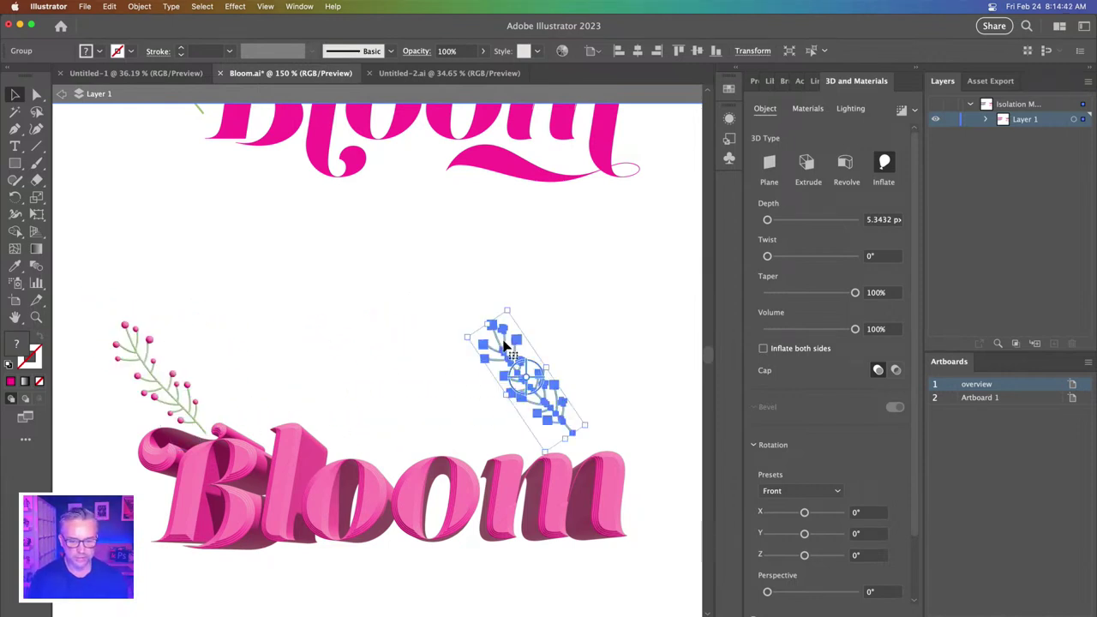
double_click(503, 330)
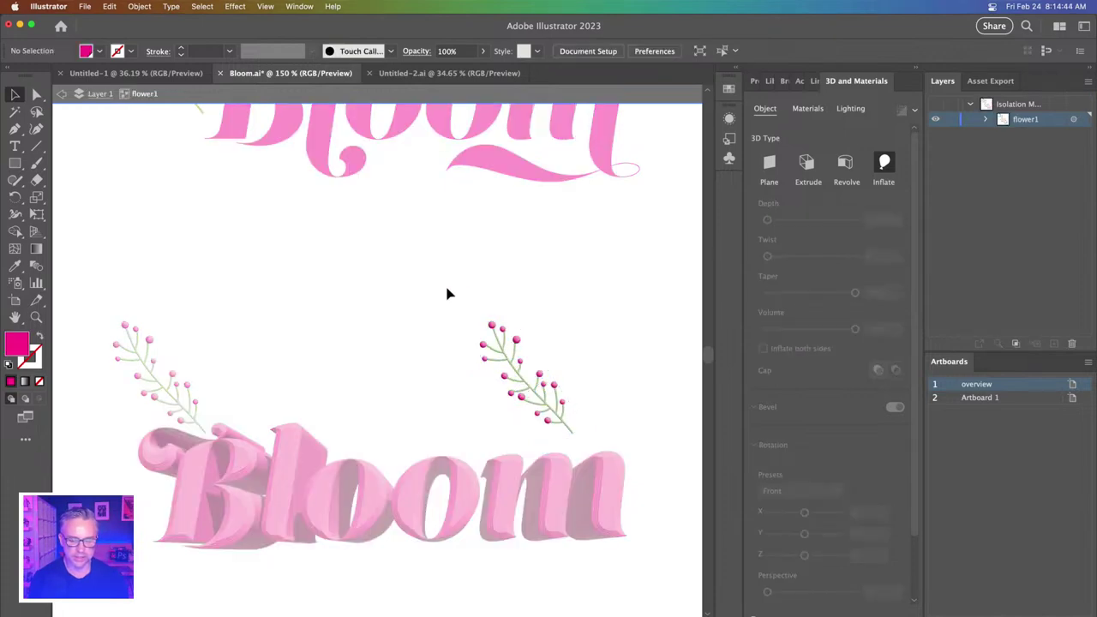
left_click(496, 343)
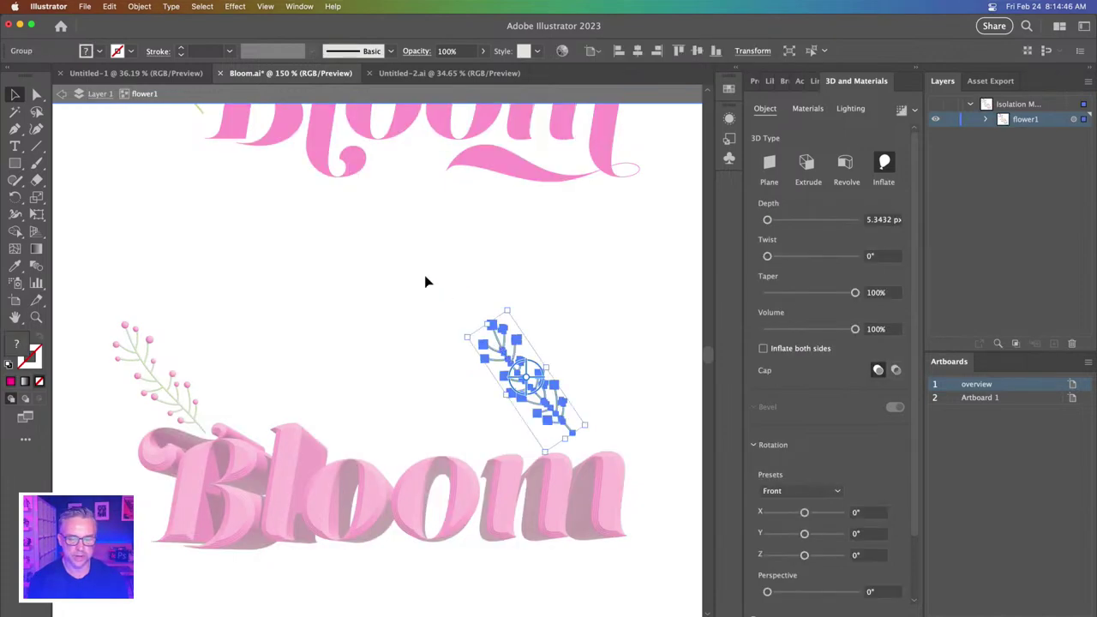
- Select the right berry sprig and switch to the Puppet Warp tool
left_click(409, 275)
left_click_drag(433, 286, 565, 420)
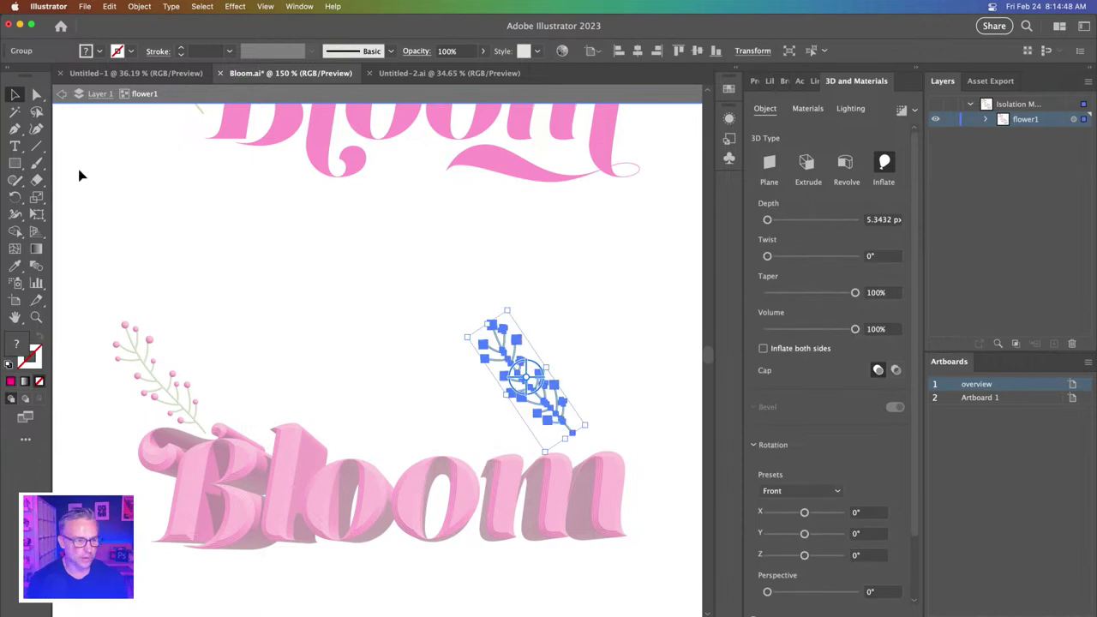
left_click(265, 335)
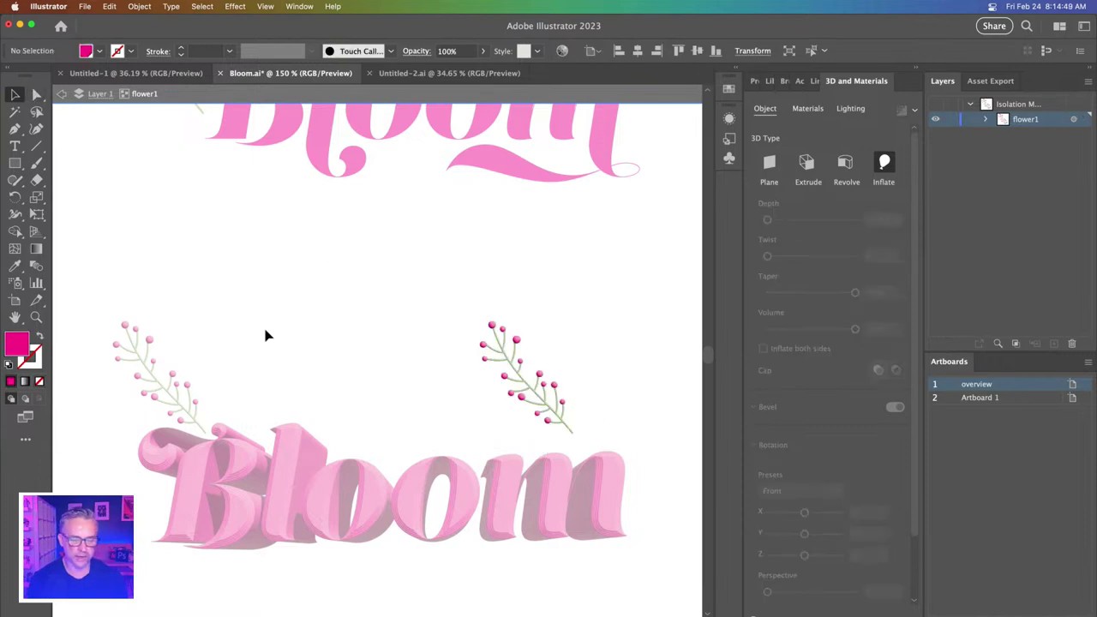
left_click(522, 385)
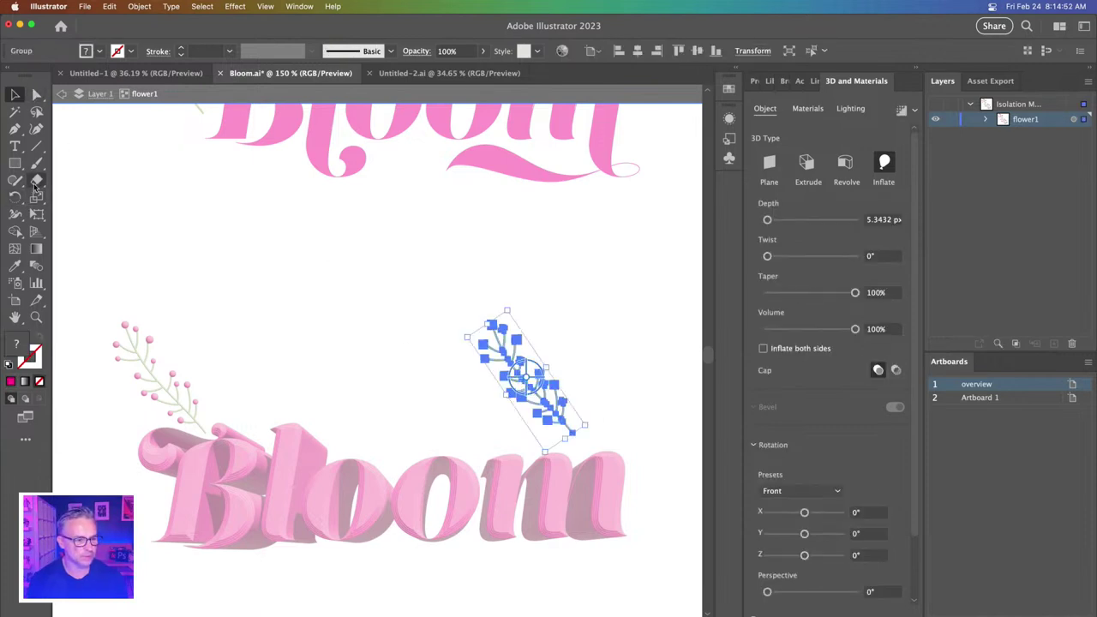
left_click(36, 196)
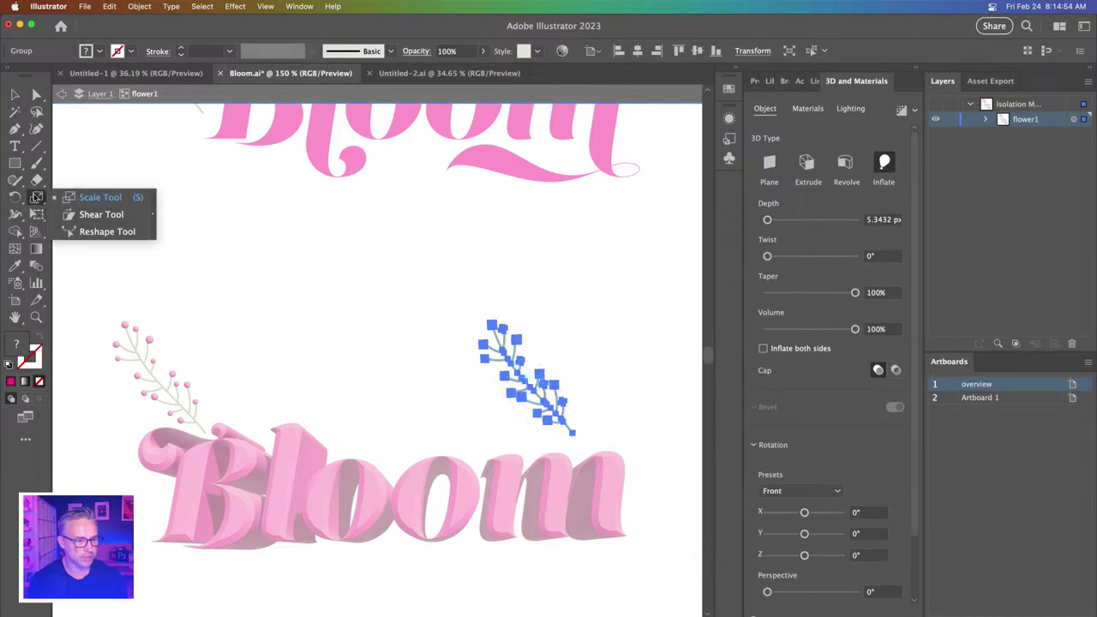
left_click(36, 214)
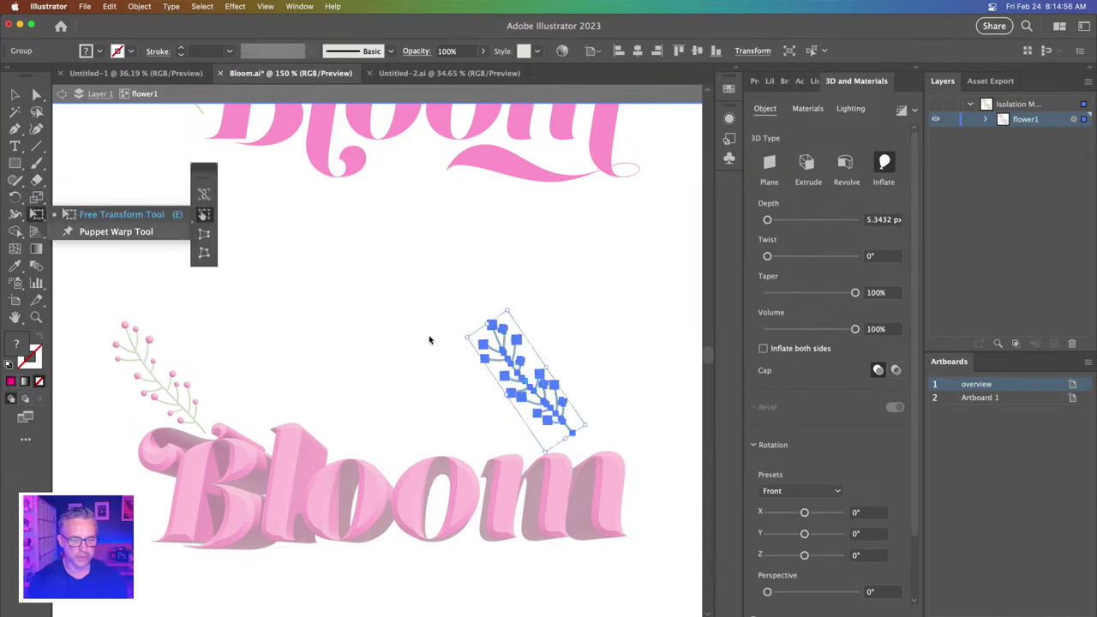
left_click(116, 231)
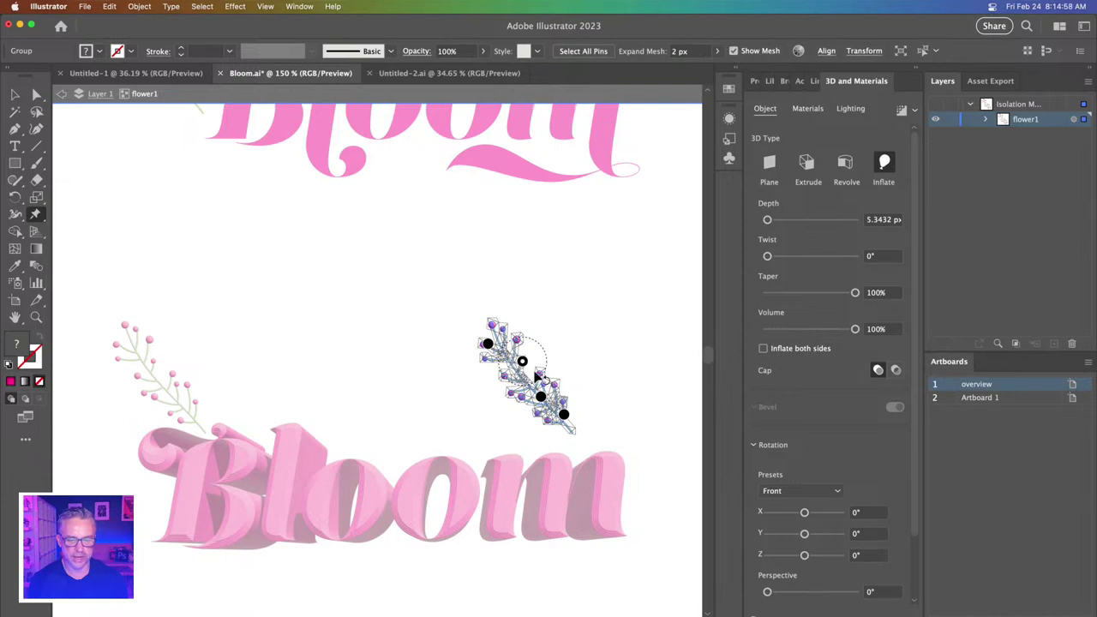
- Drag puppet pins to bend the sprig's stem into a new curve, then deselect
left_click_drag(487, 345, 486, 375)
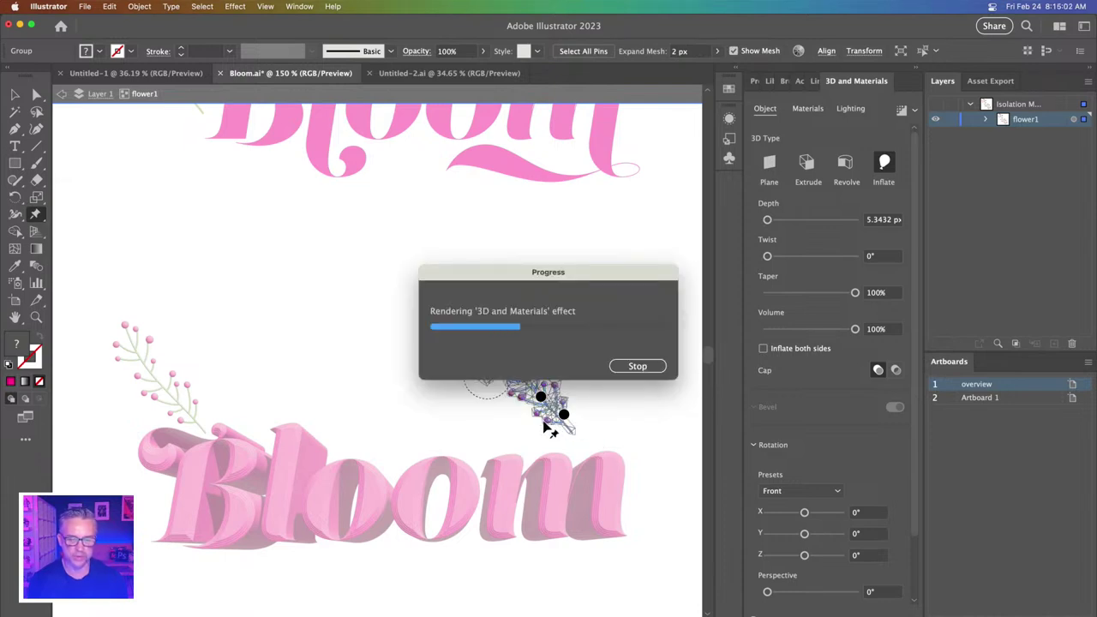
mouse_move(562, 415)
left_mouse_down()
mouse_move(545, 426)
mouse_move(556, 417)
left_mouse_up()
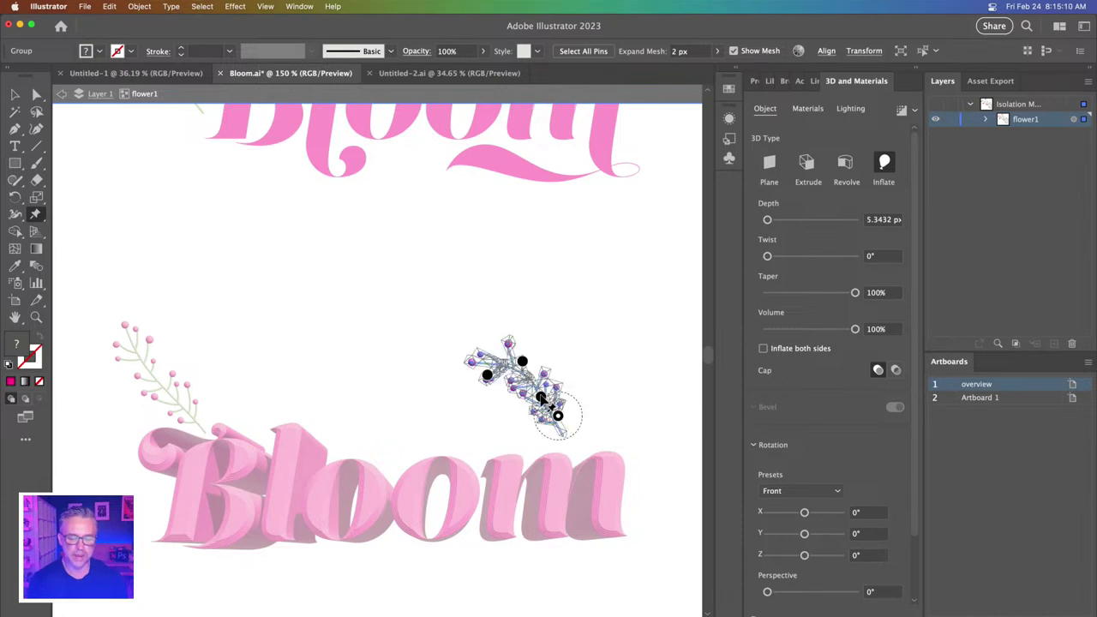
left_click_drag(548, 396, 544, 404)
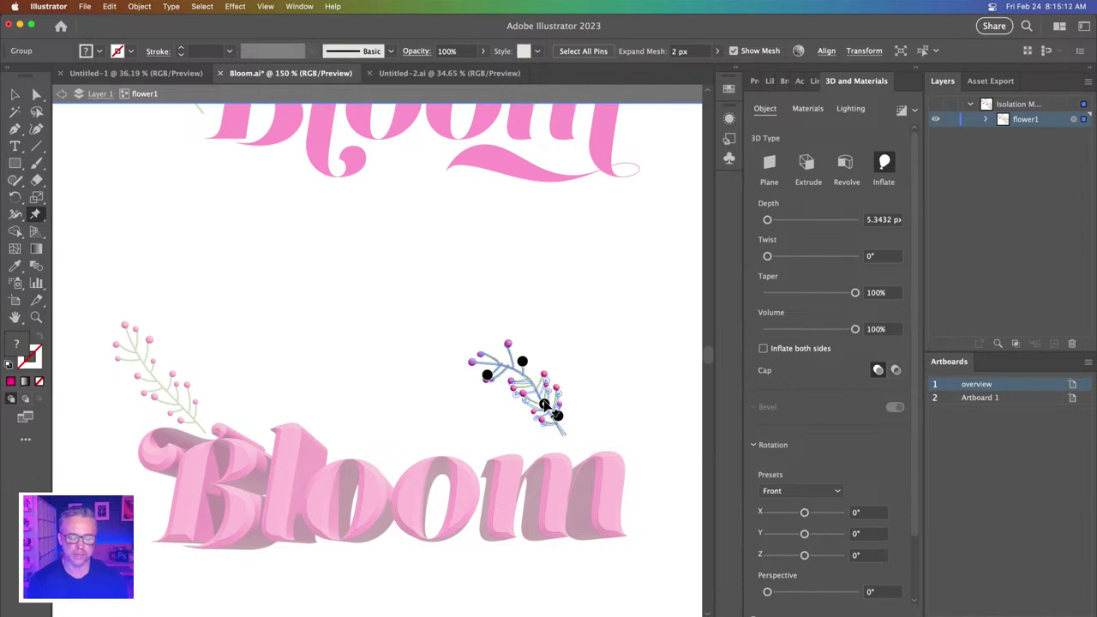
left_click(14, 94)
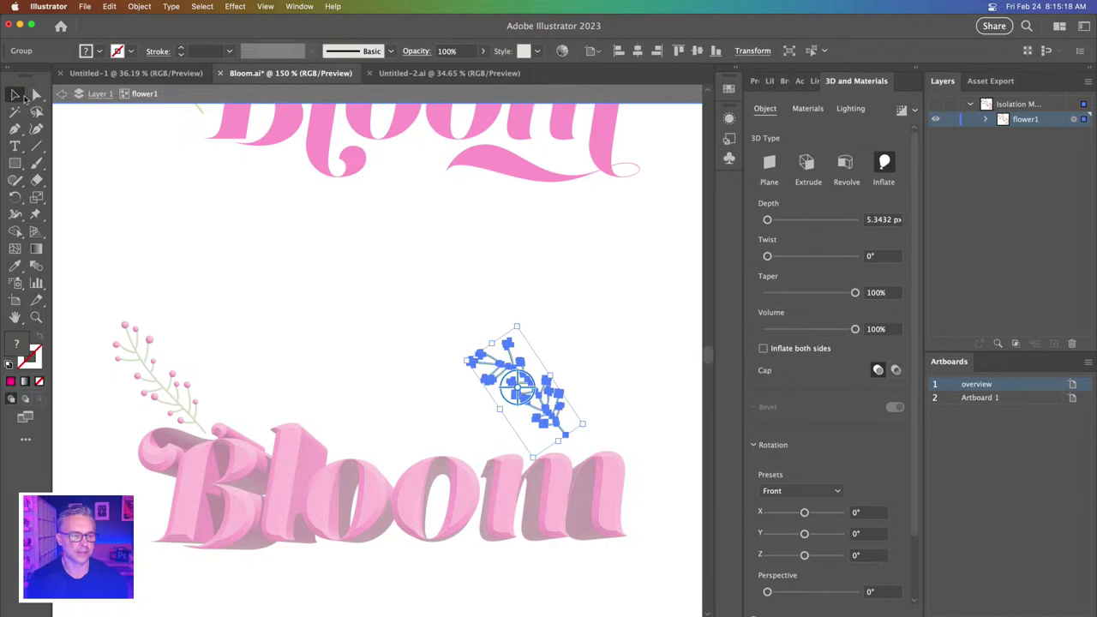
left_click(332, 334)
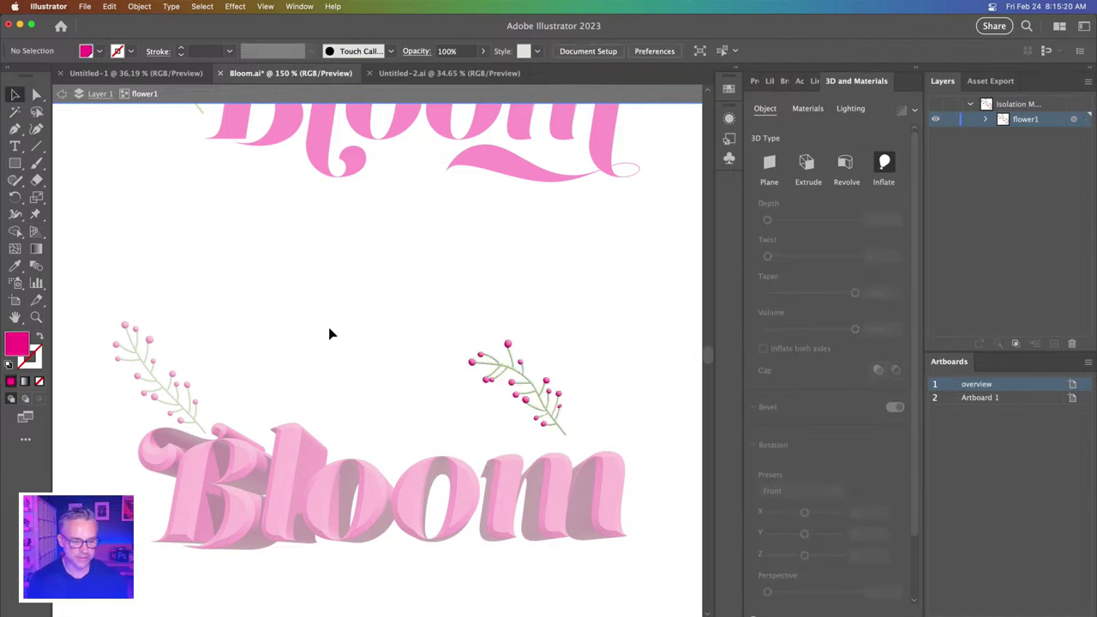
- Exit isolation mode and move the berry sprig above the centre of Bloom
double_click(332, 334)
left_click_drag(499, 377, 369, 384)
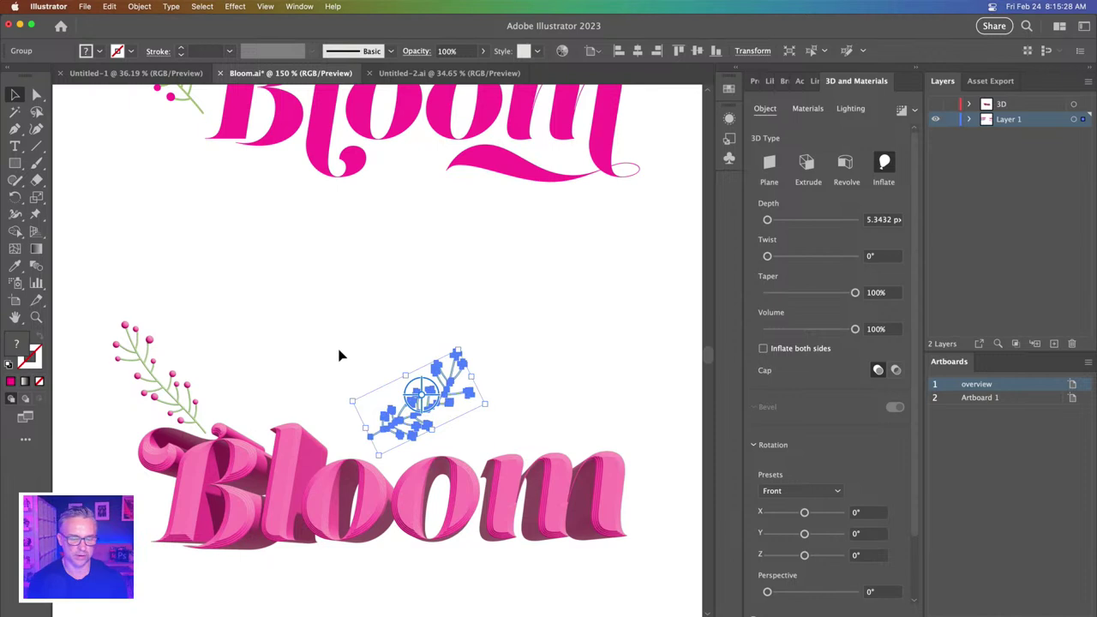
key("super+z")
key("super+z")
key("super+z")
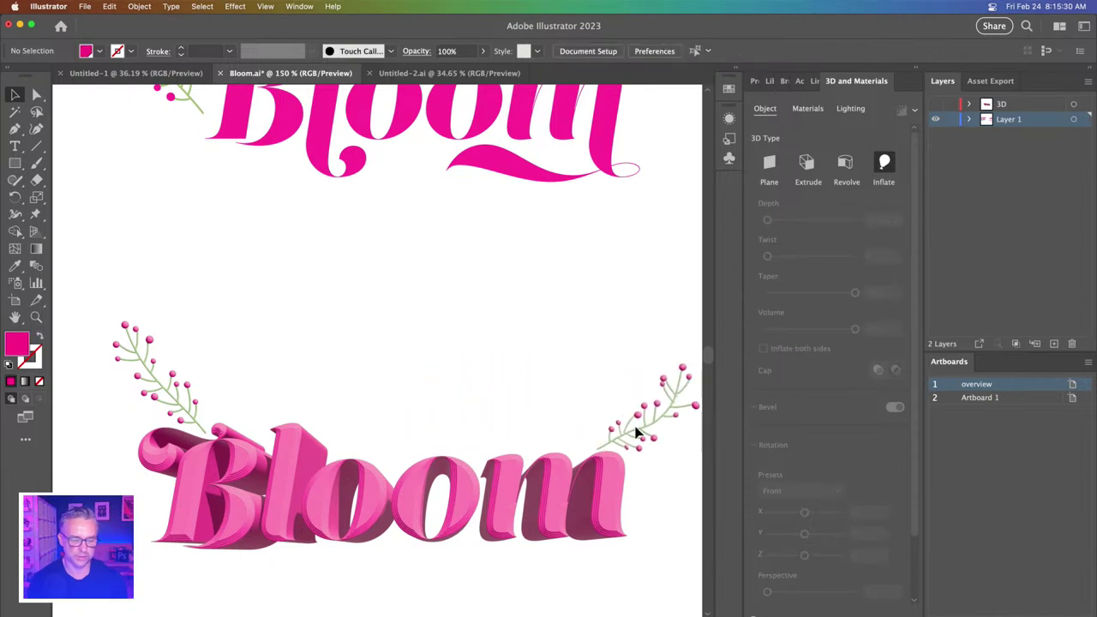
key("super+shift+z")
key("super+shift+z")
key("super+shift+z")
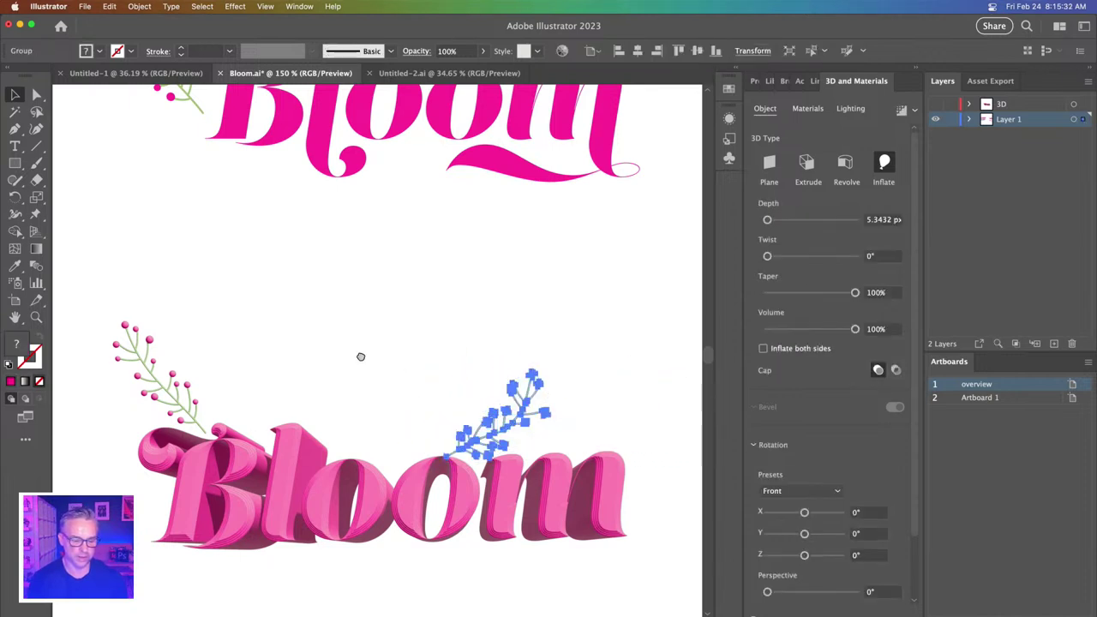
scroll(361, 356, "down", 5)
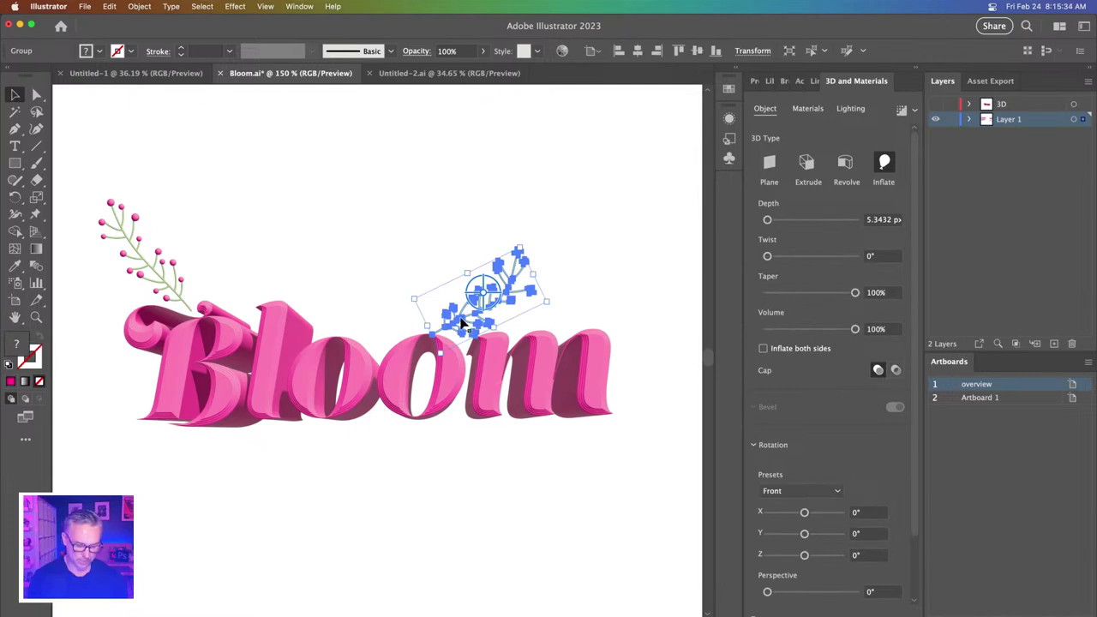
- Place a copy of the sprig beneath the m
left_click_drag(460, 321, 546, 343)
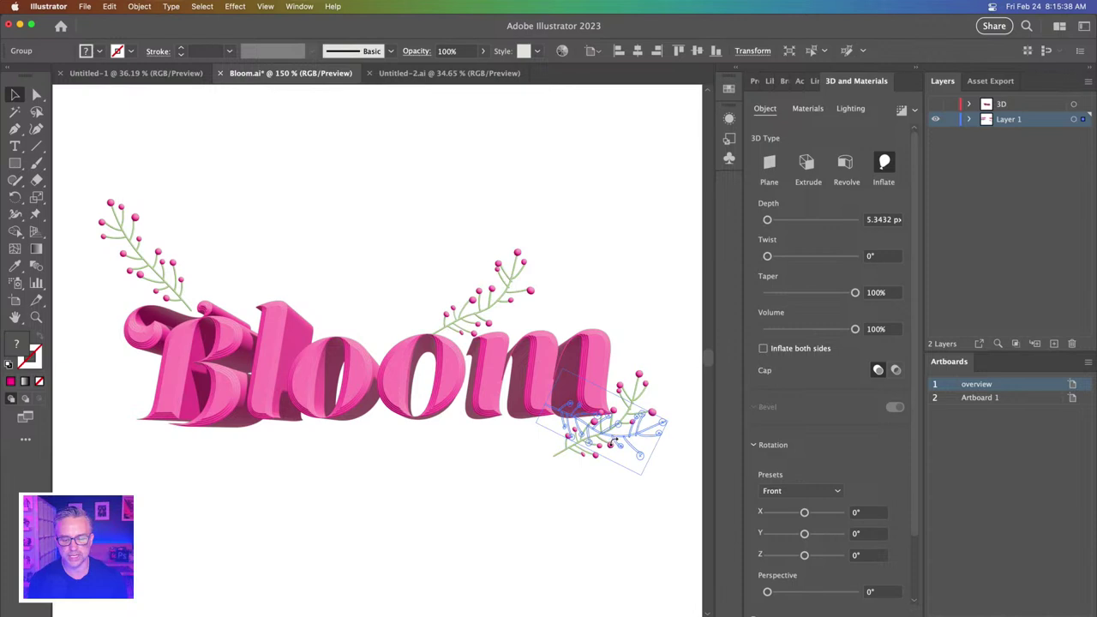
left_click_drag(615, 439, 511, 455)
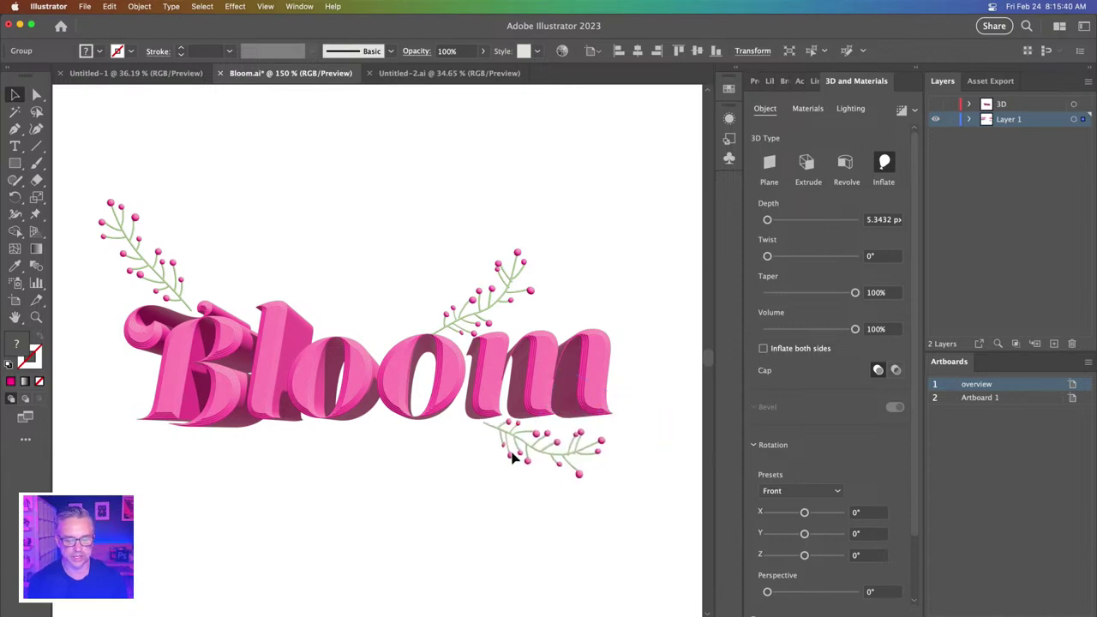
left_click(508, 451)
left_click(504, 449)
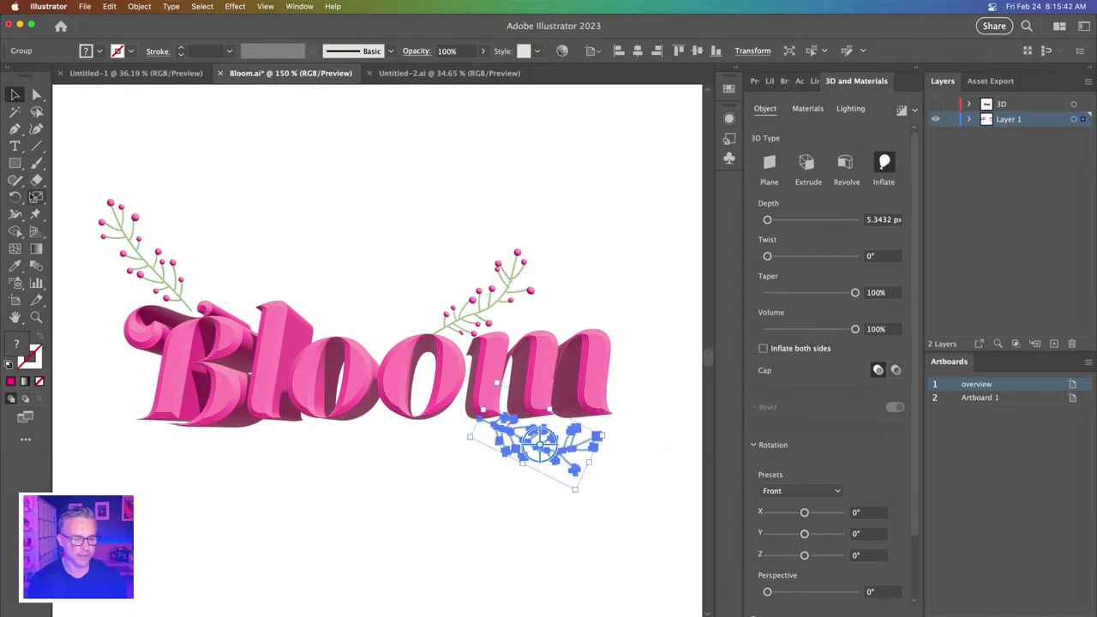
- Add another sprig copy above the first o and expand Layer 1
left_click_drag(125, 247, 288, 209)
left_click(129, 154)
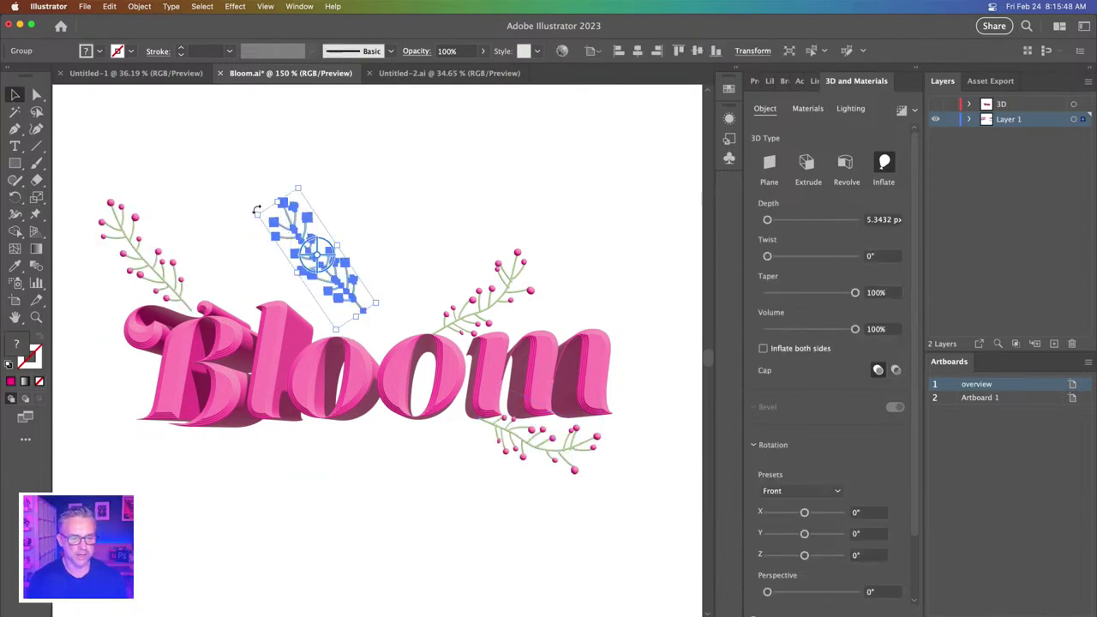
left_click_drag(295, 234, 314, 290)
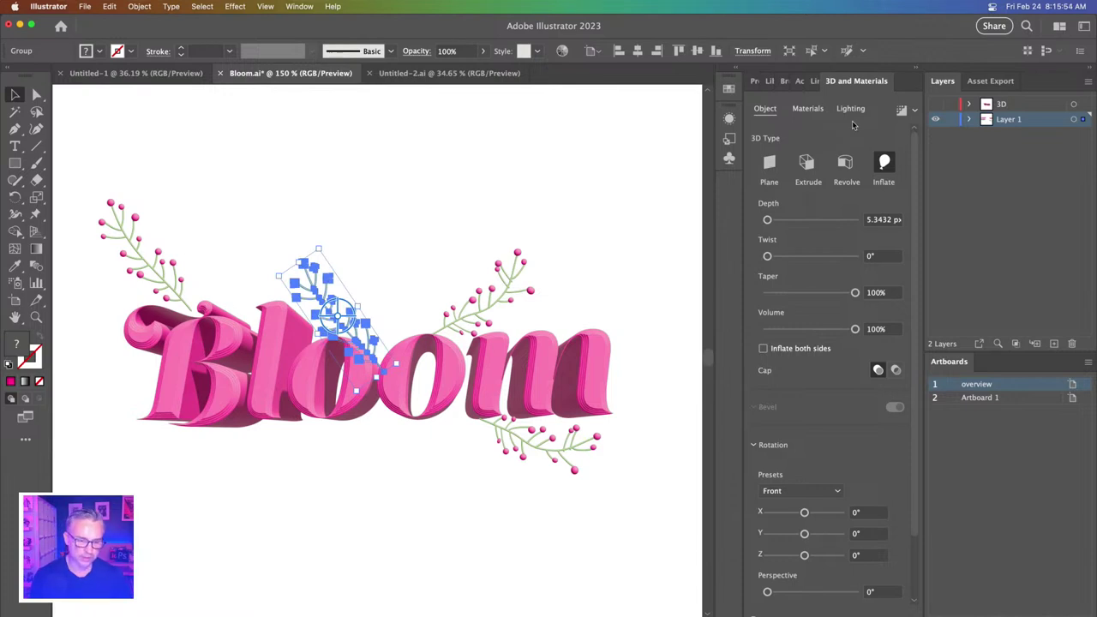
left_click(969, 120)
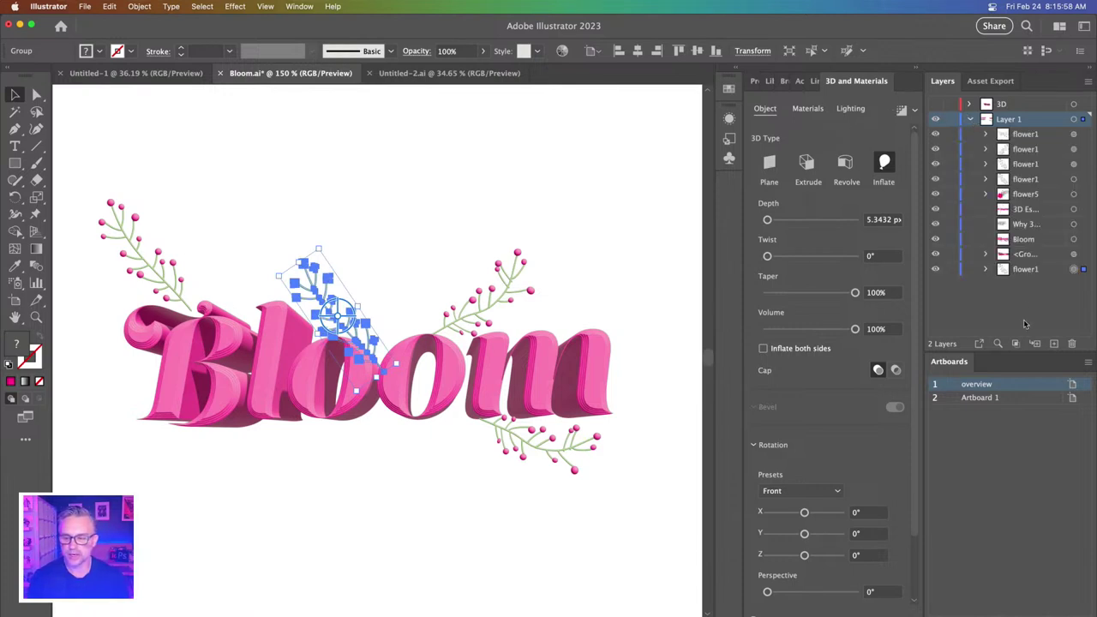
left_click(264, 184)
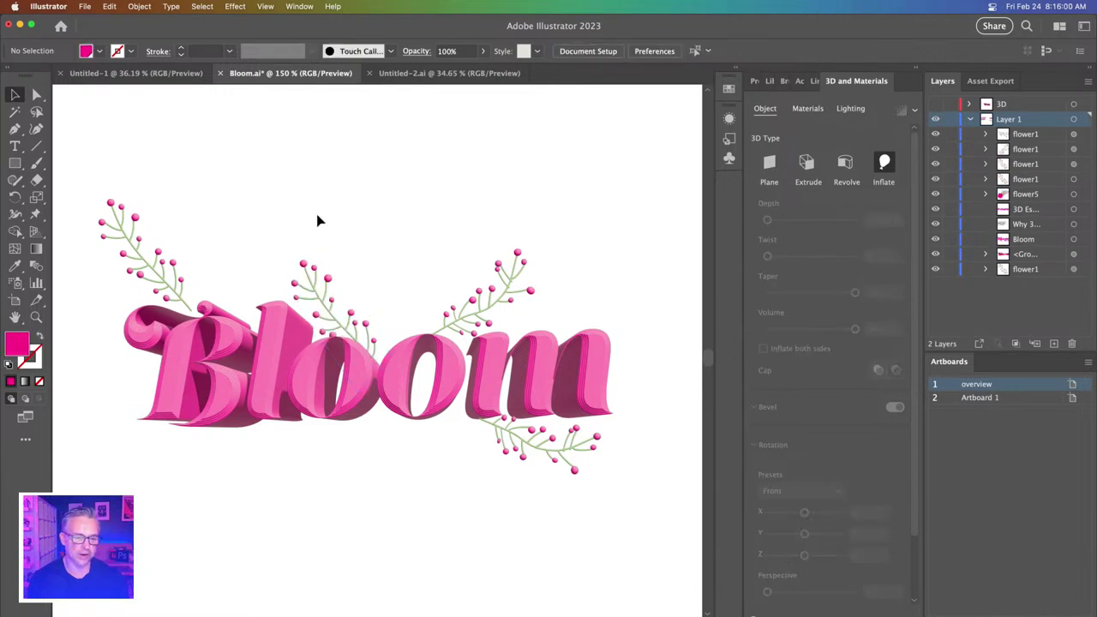
- Switch the Bloom lettering's 3D type to Inflate with a depth of about 65 px
left_click(295, 283)
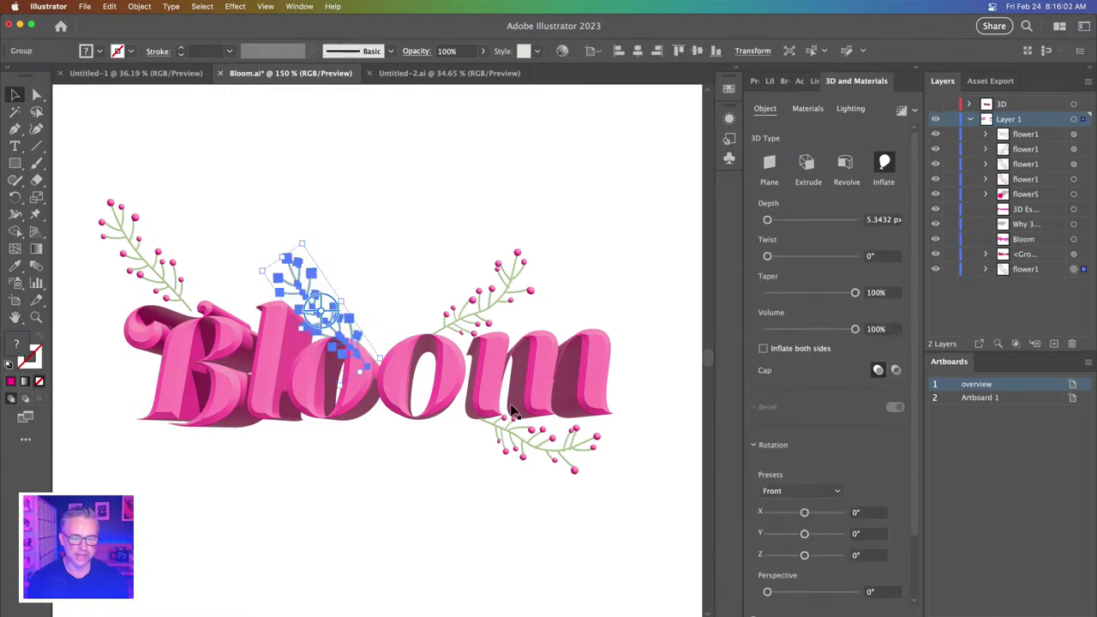
left_click(449, 393)
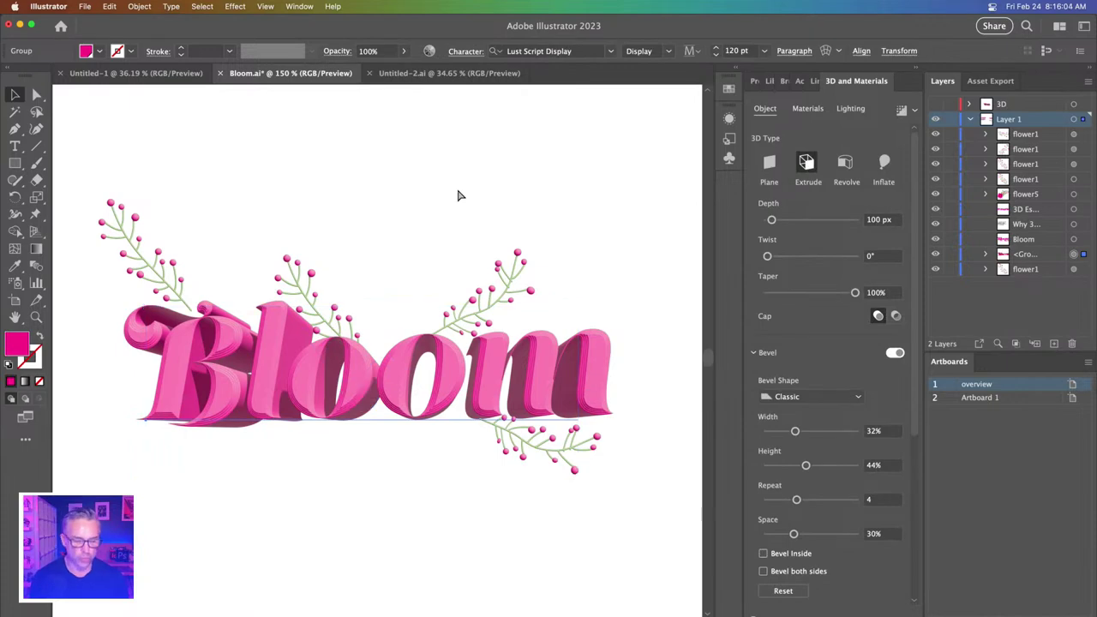
key("super+equal")
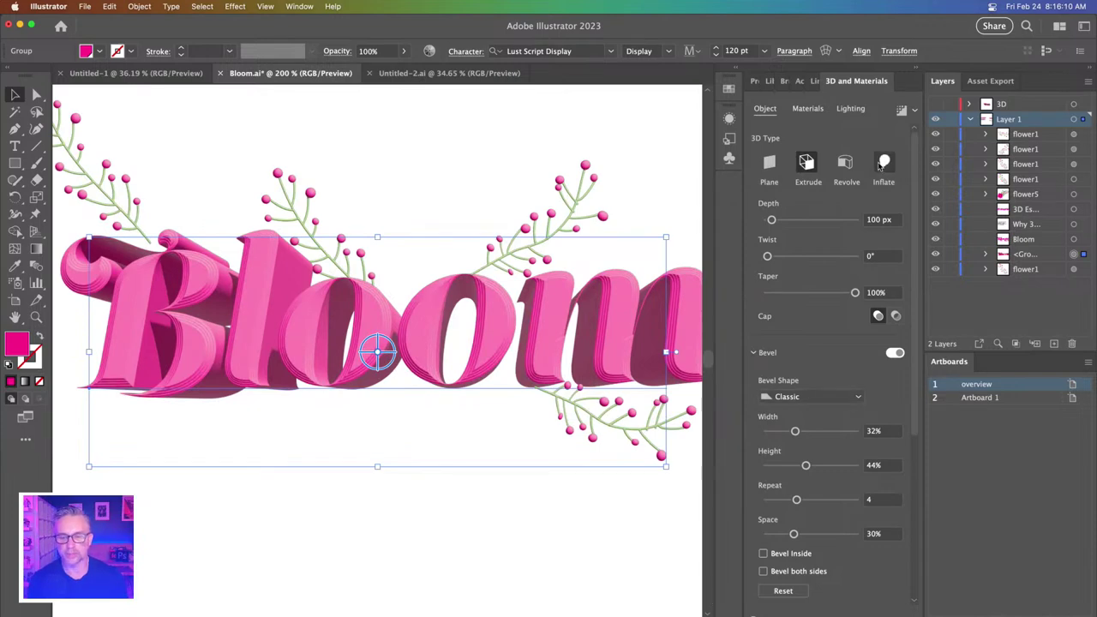
left_click(881, 164)
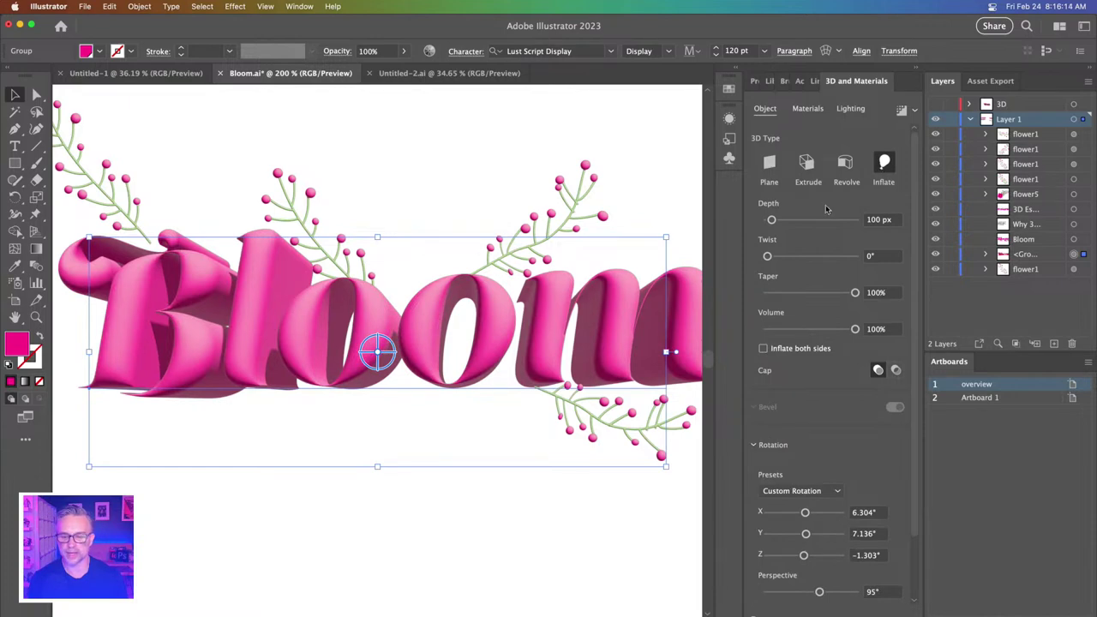
left_click_drag(771, 220, 766, 220)
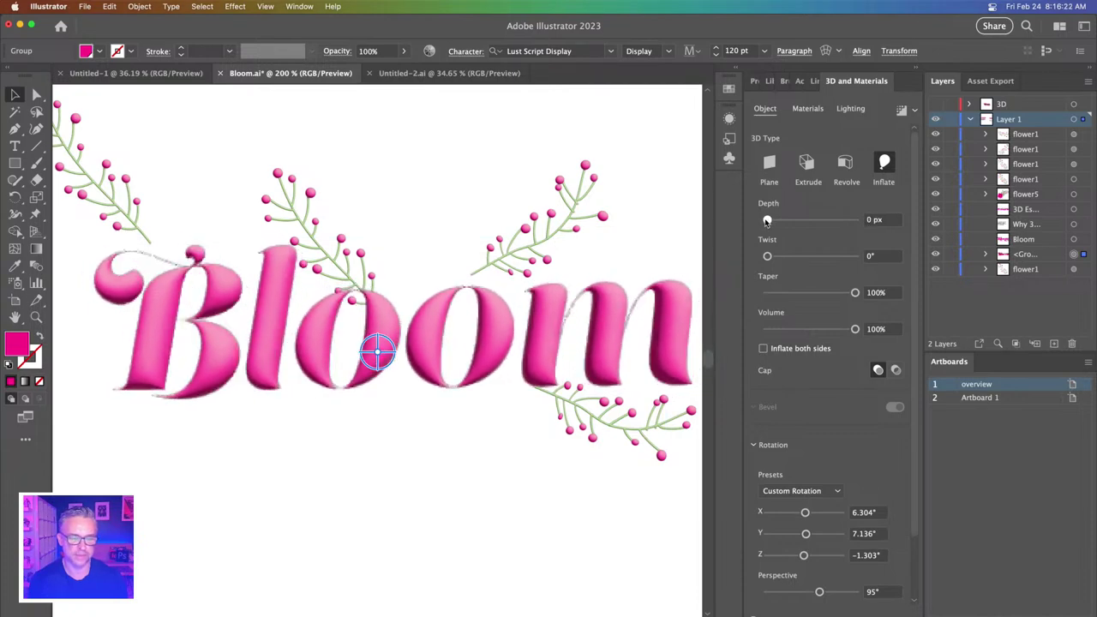
left_click_drag(767, 220, 771, 220)
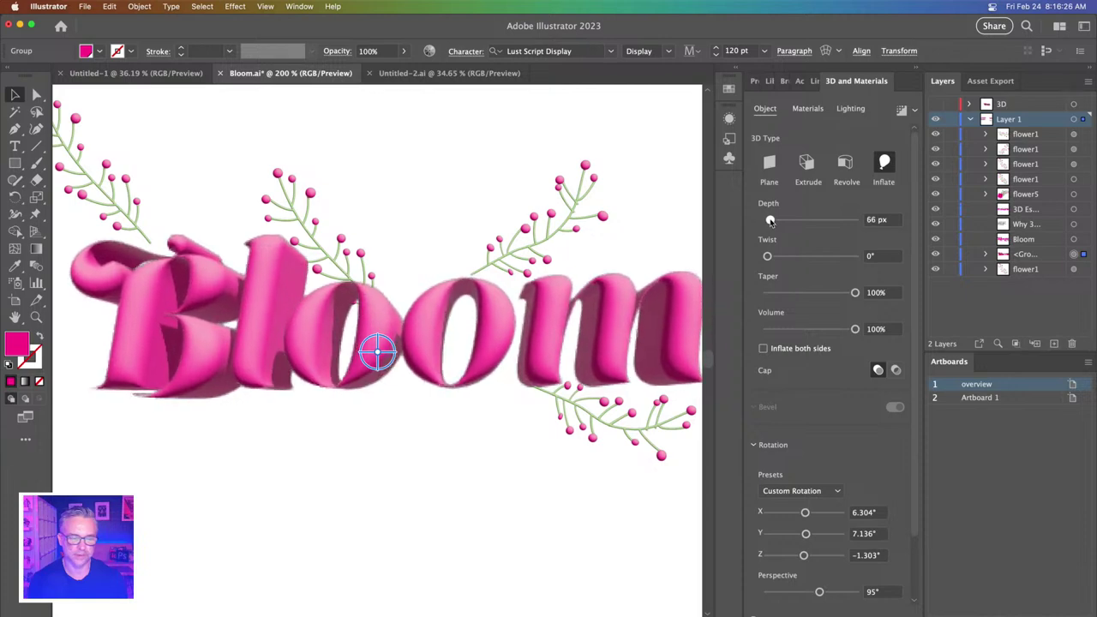
left_click(310, 495)
- Replace Bloom's final m with a swash alternate glyph, then select the sprig above 'oom'
scroll(330, 500, "right", 3)
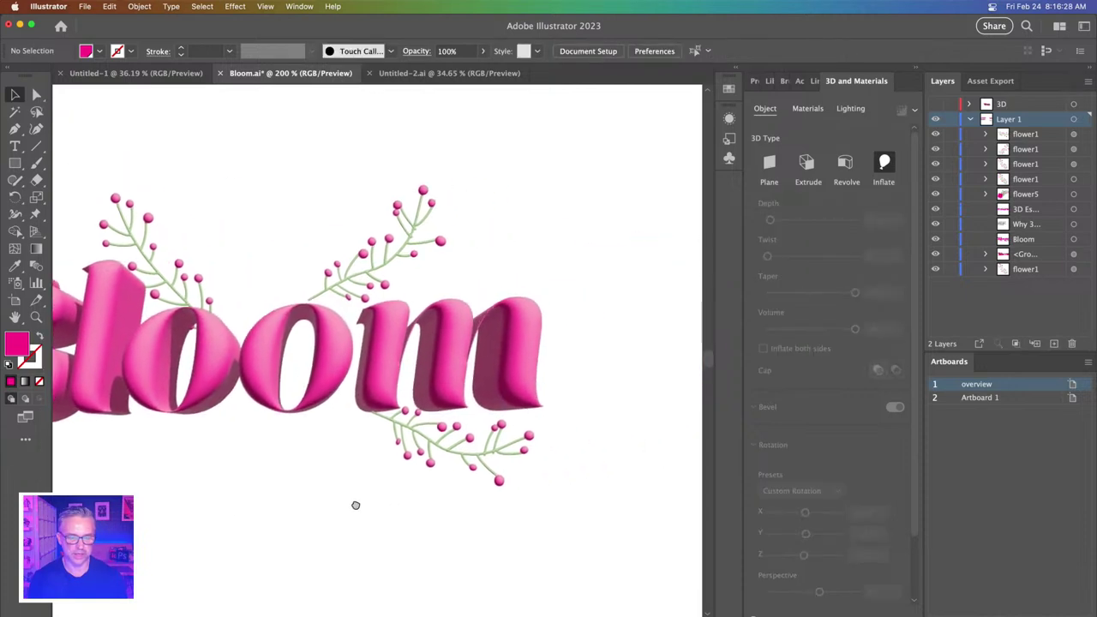
double_click(475, 347)
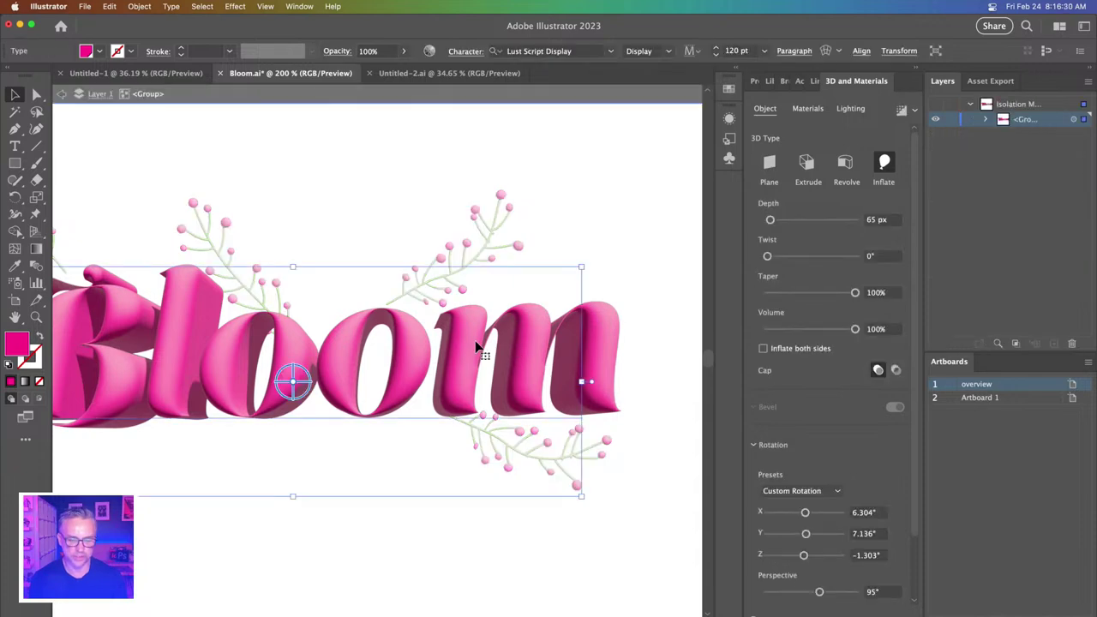
double_click(462, 344)
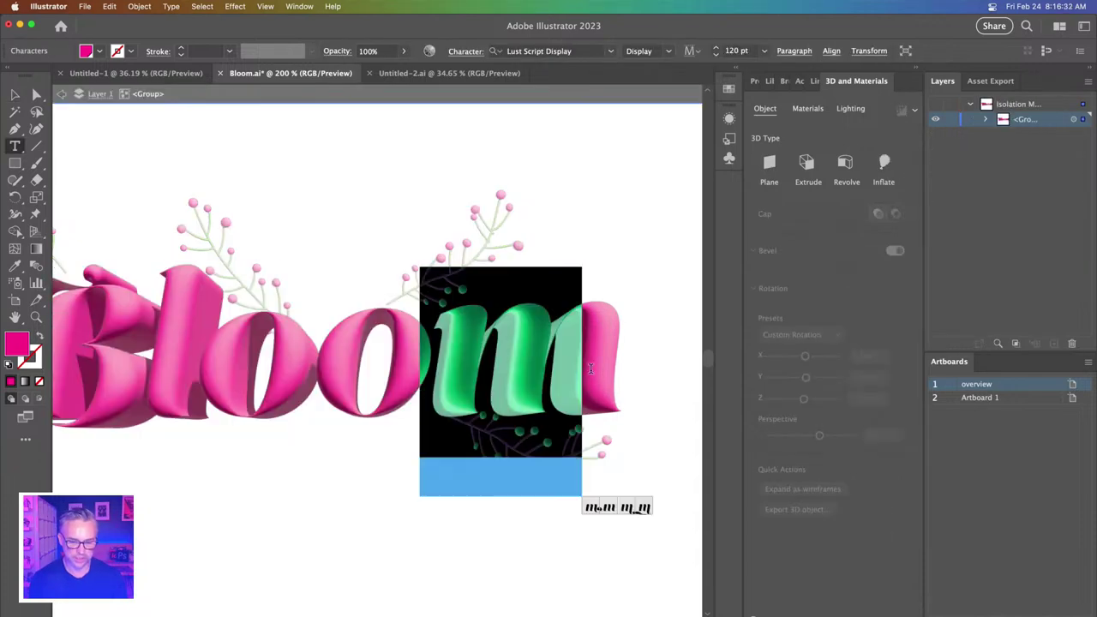
left_click(648, 508)
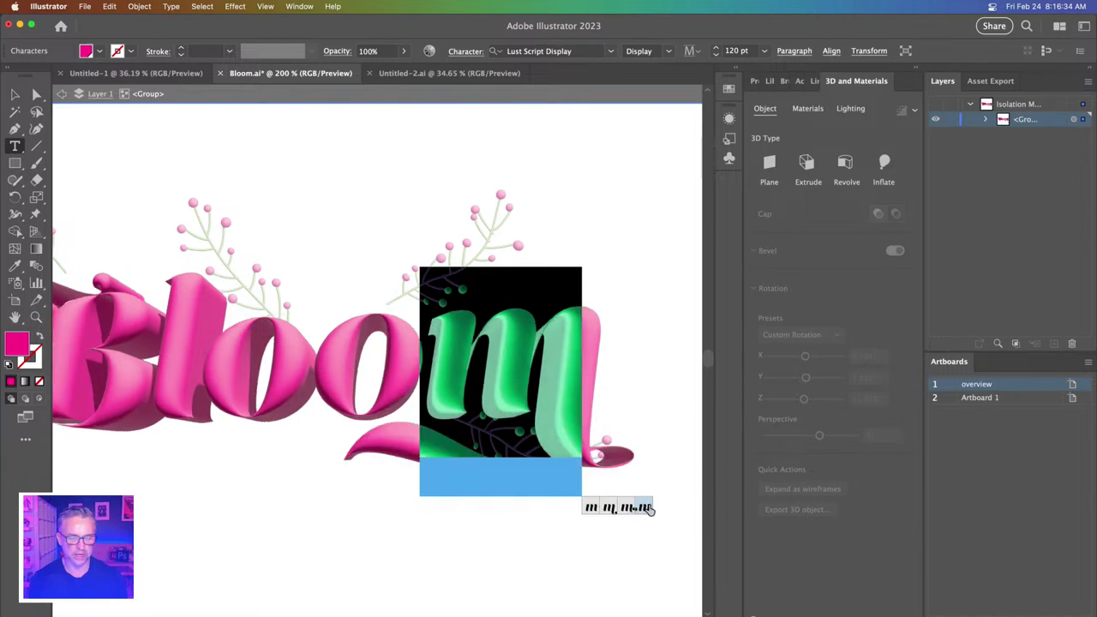
left_click(15, 95)
left_click(453, 176)
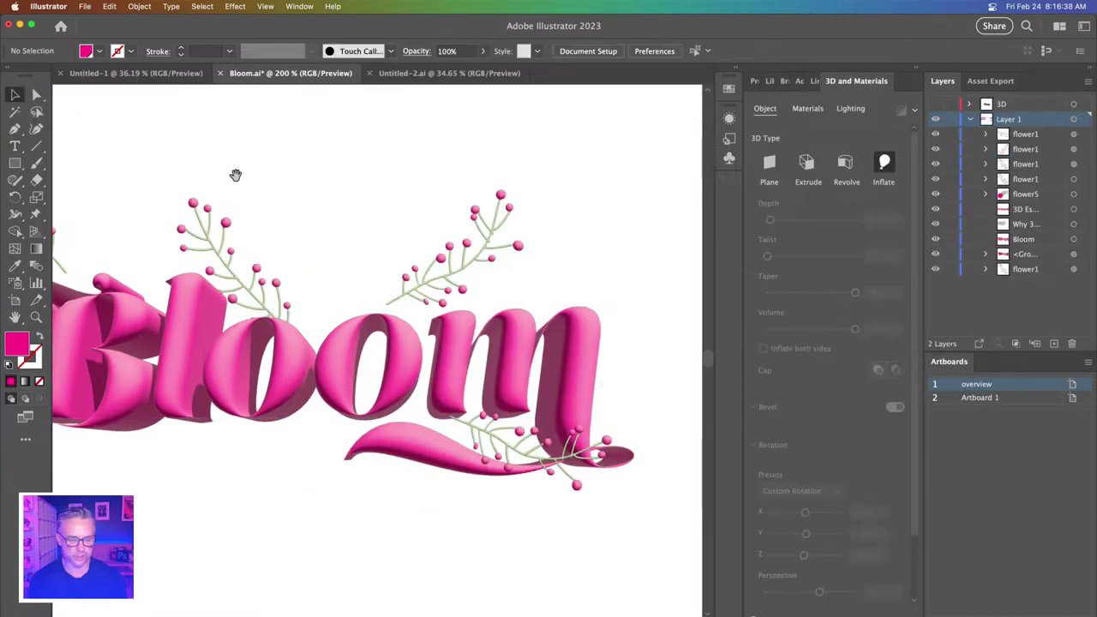
left_click(533, 245)
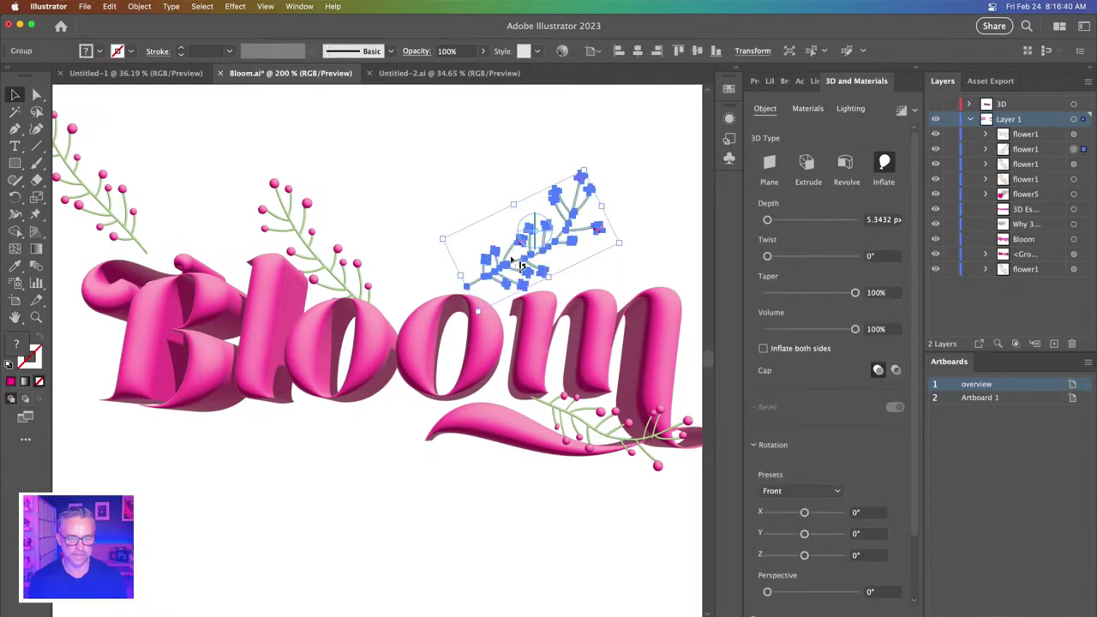
- Rotate the sprig above 'oom' 49.654° around its vertical axis
left_click_drag(511, 266, 514, 267)
key("super+minus")
left_click_drag(147, 277, 331, 191)
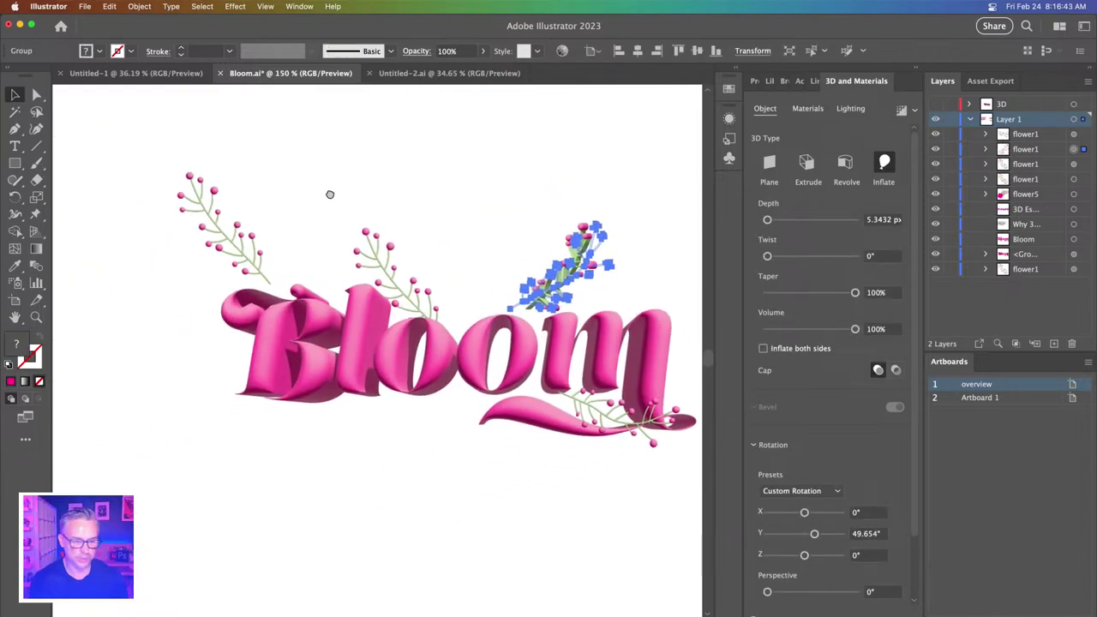
left_click(374, 193)
left_click(552, 274)
left_click(487, 230)
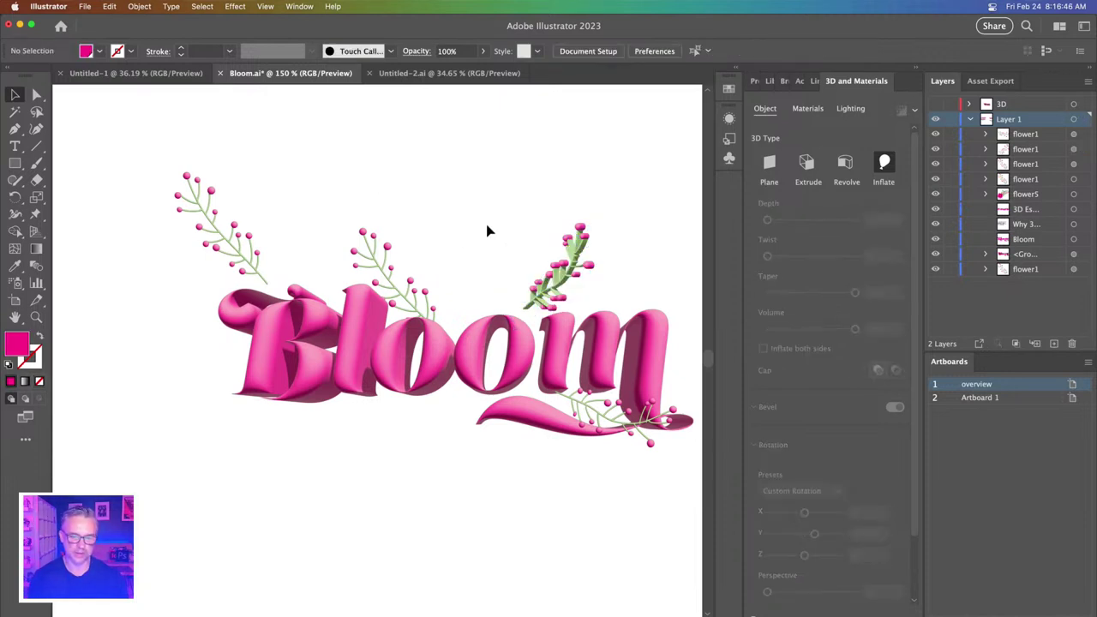
left_click(568, 271)
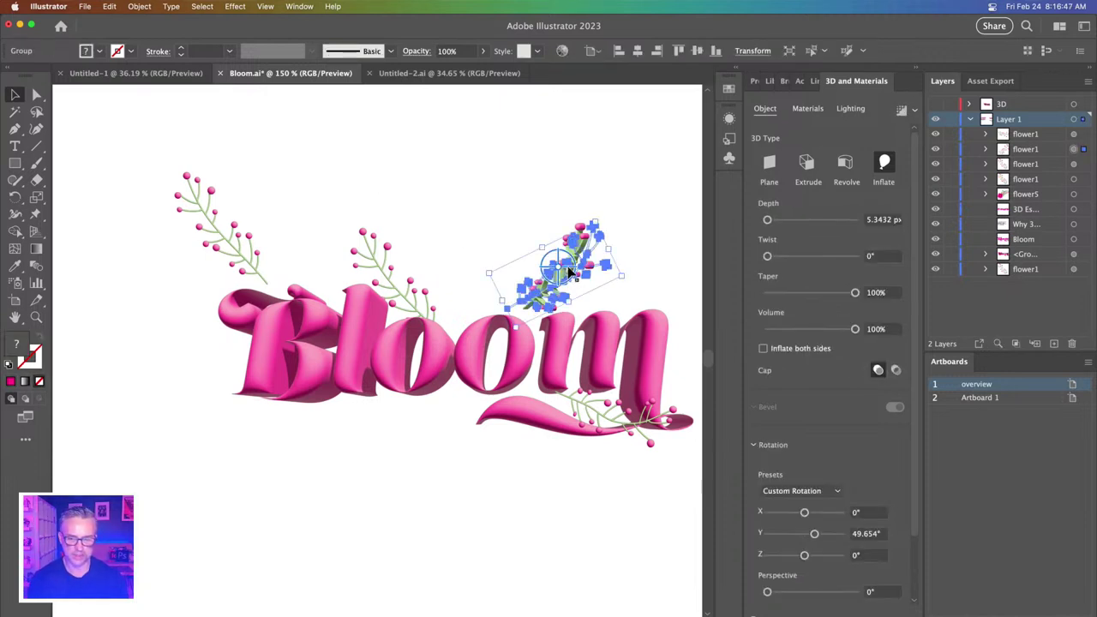
- Set the sprig's 3D depth to 0 px
left_click(875, 221)
double_click(875, 221)
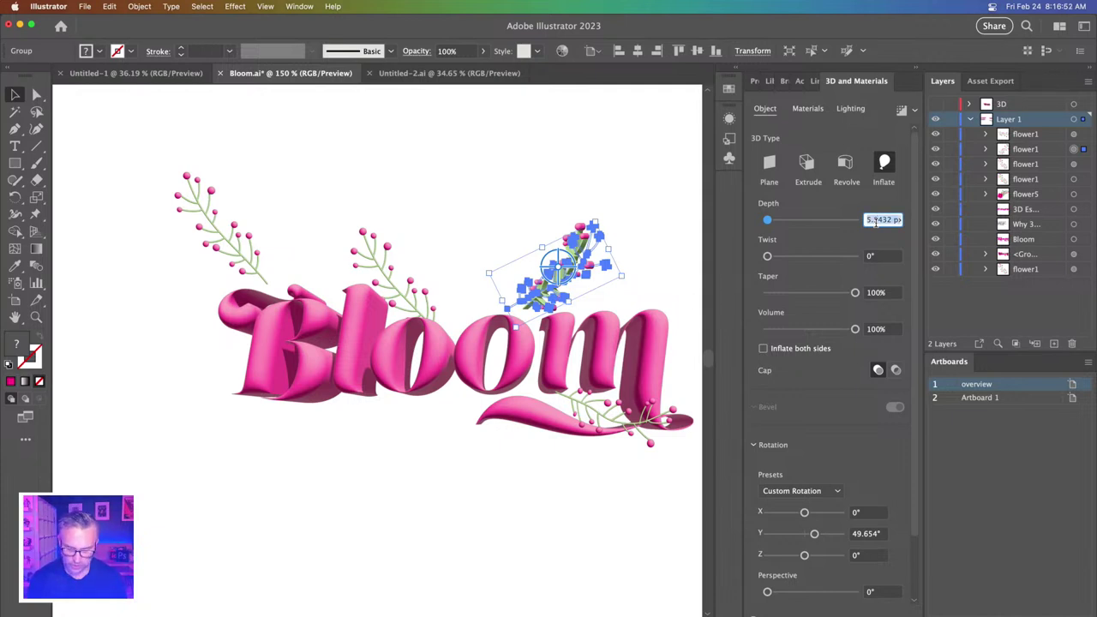
type("0")
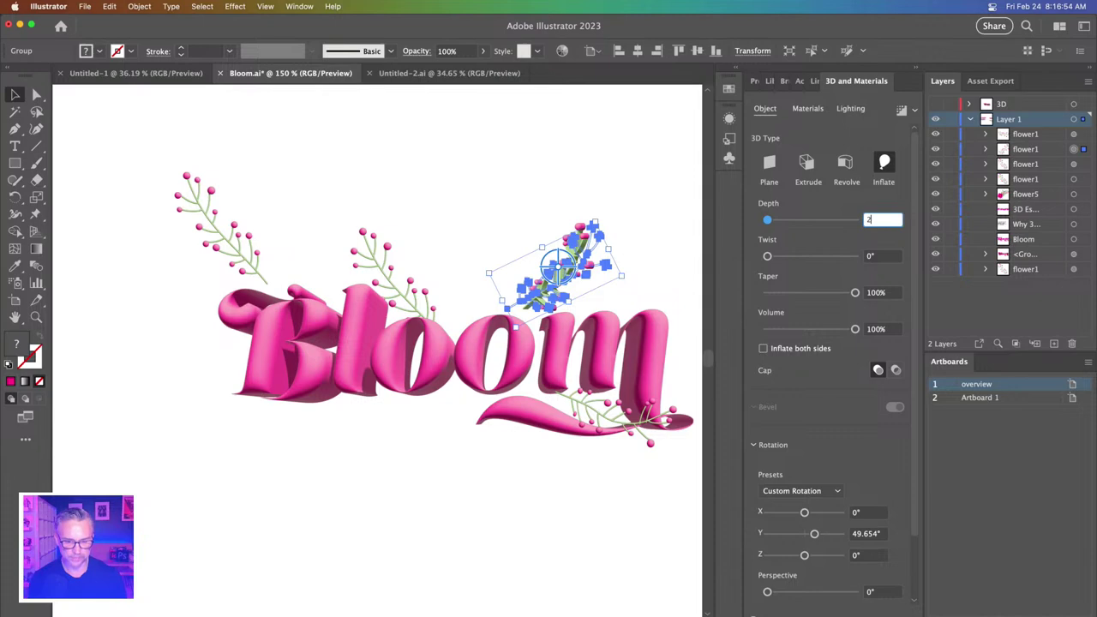
key("Return")
left_click(400, 172)
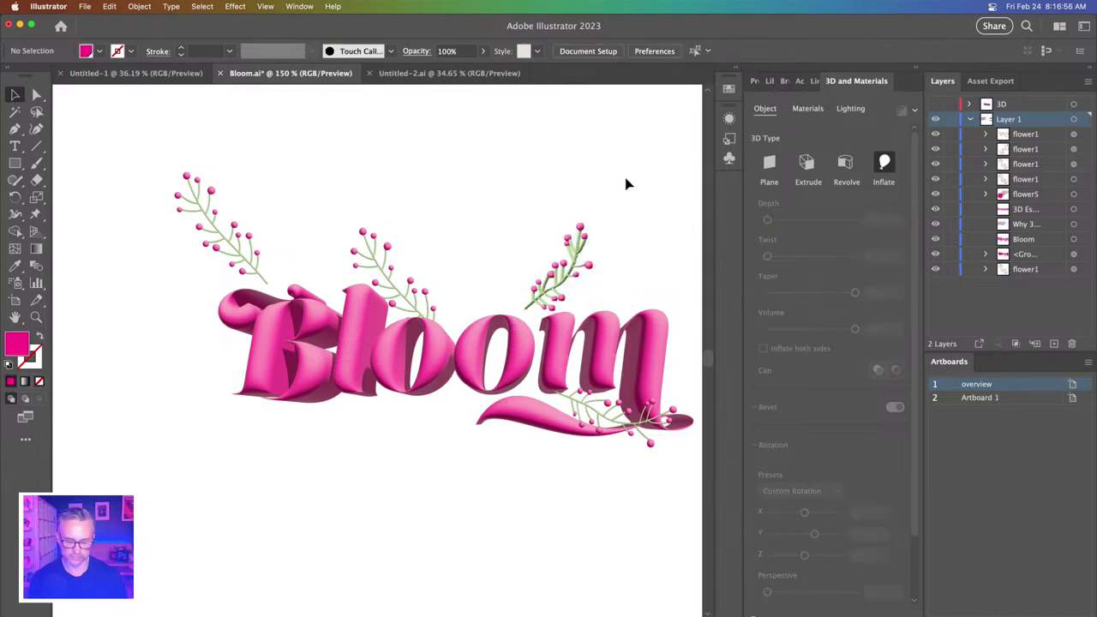
- Shift the sprig up and left above 'oom'
key("super+equal")
key("super+equal")
left_click_drag(625, 176, 403, 272)
left_click(531, 302)
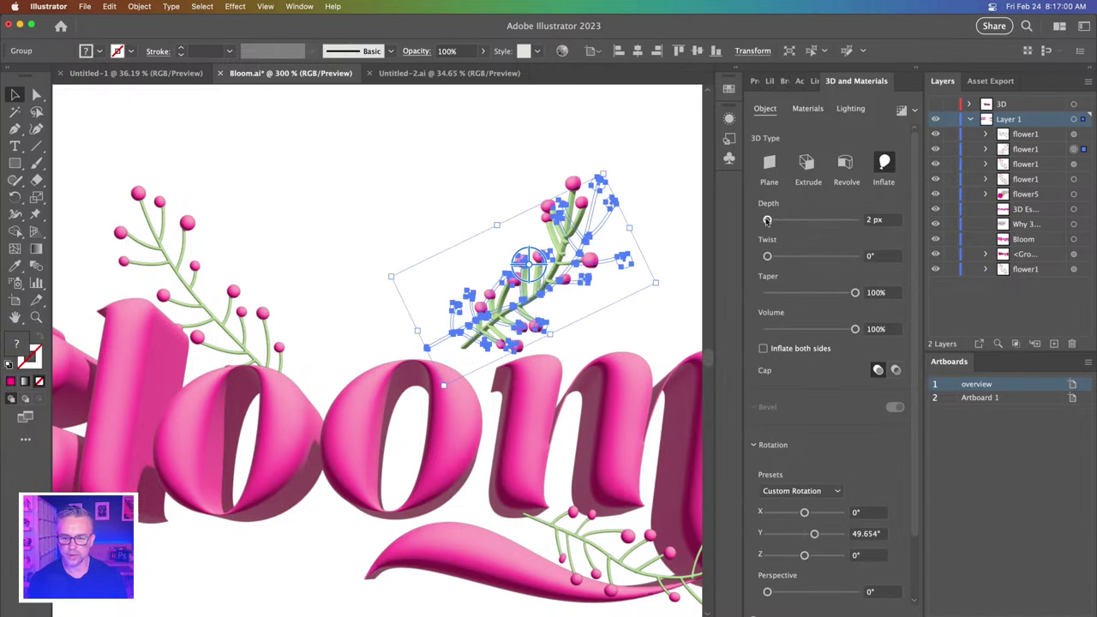
left_click(468, 180)
mouse_move(518, 302)
left_mouse_down()
mouse_move(508, 296)
mouse_move(536, 299)
mouse_move(521, 283)
left_mouse_up()
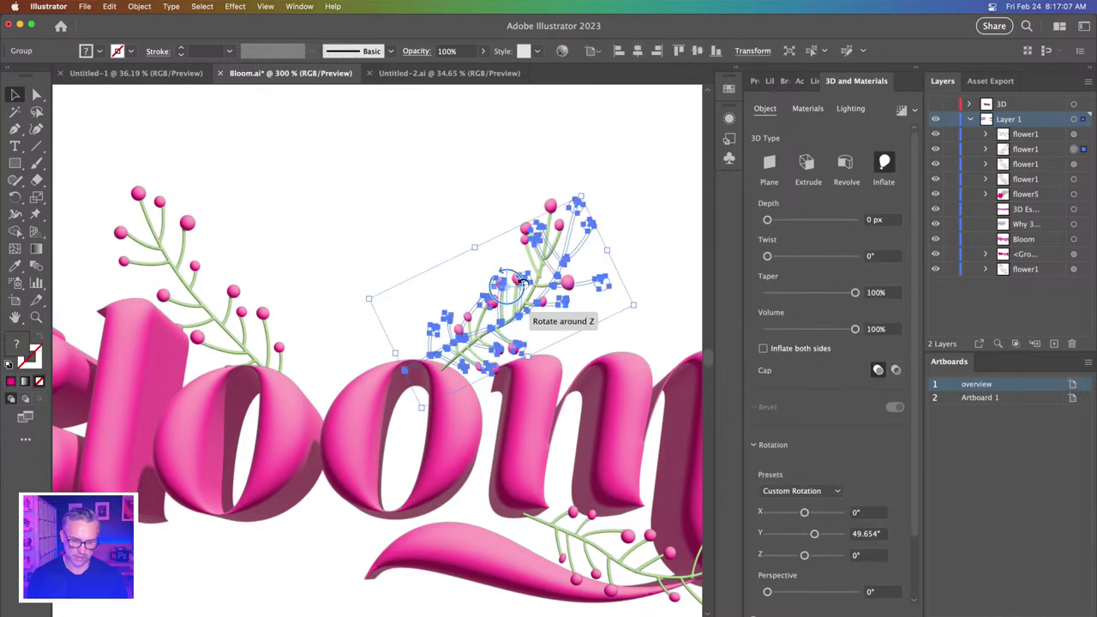
left_click(477, 196)
- Isolate Layer 1, zoom in until the rotated sprig fills the view, and select its group
double_click(525, 242)
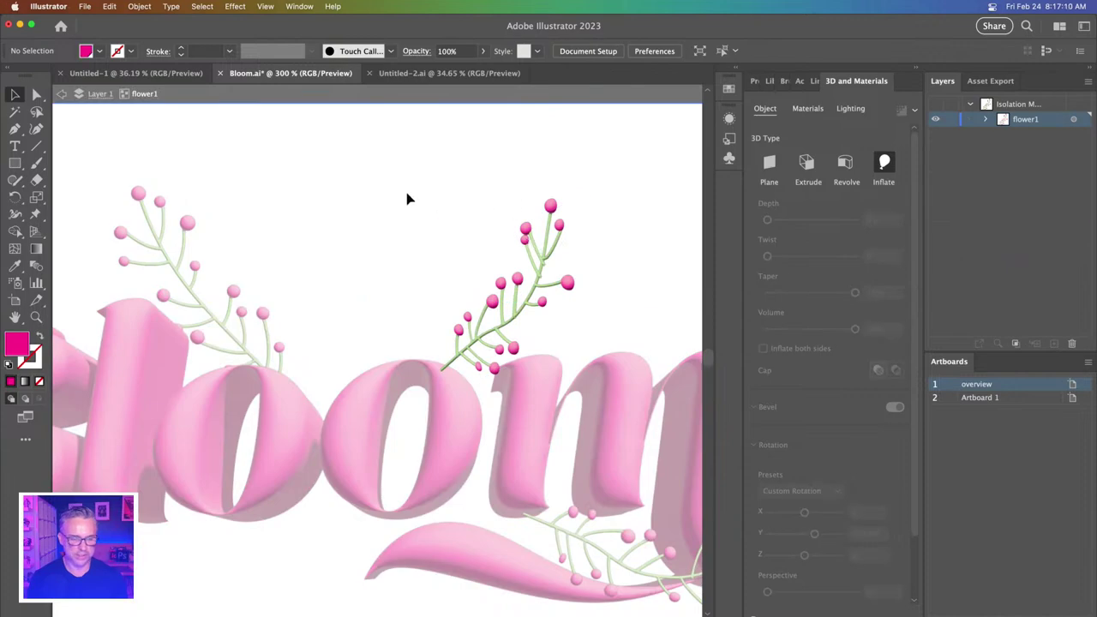
left_click(78, 96)
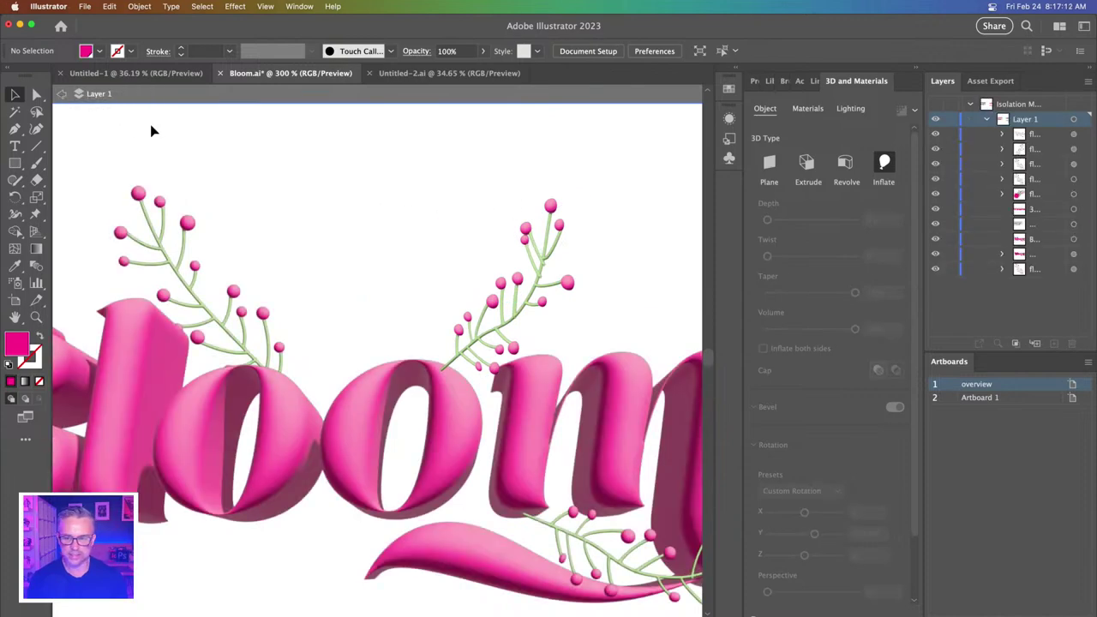
left_click(553, 271)
left_click(426, 205)
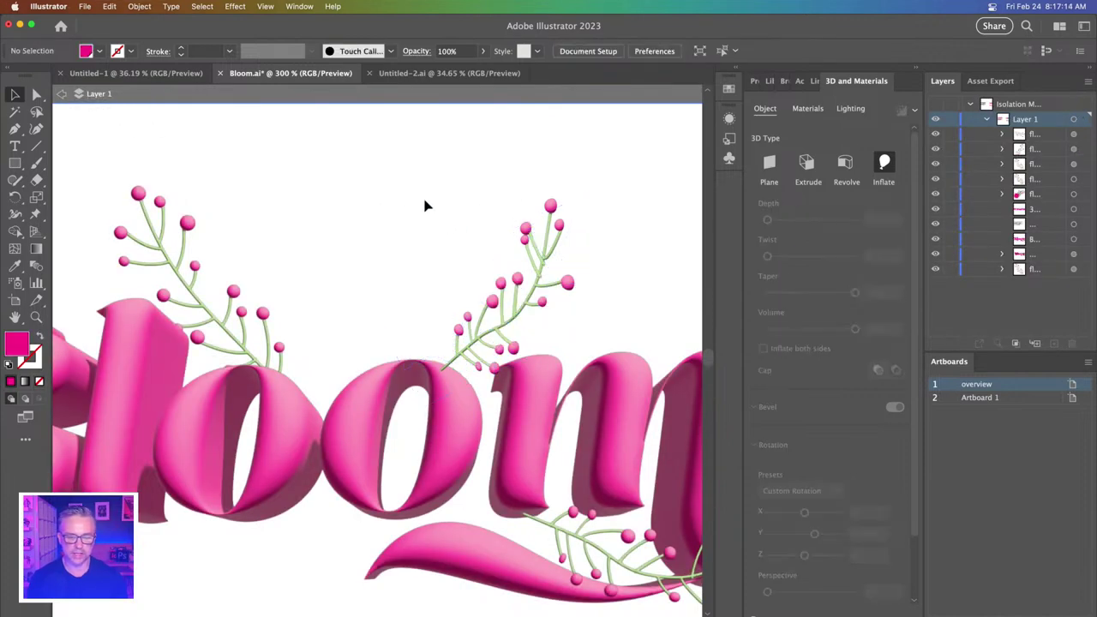
key("super+equal")
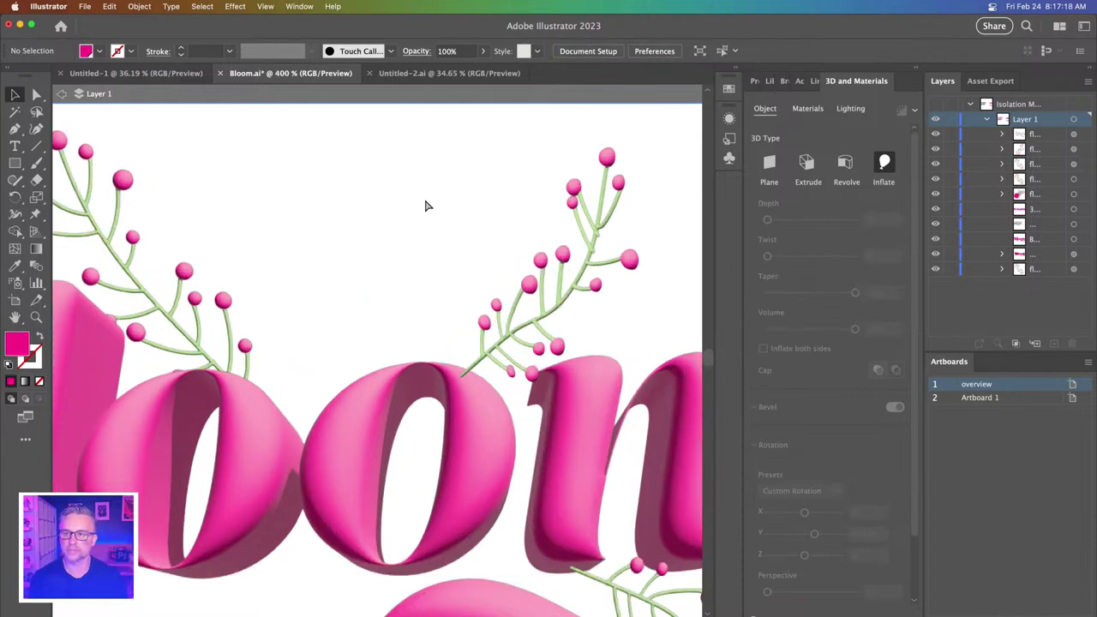
scroll(426, 206, "up", 1)
scroll(619, 286, "up", 3)
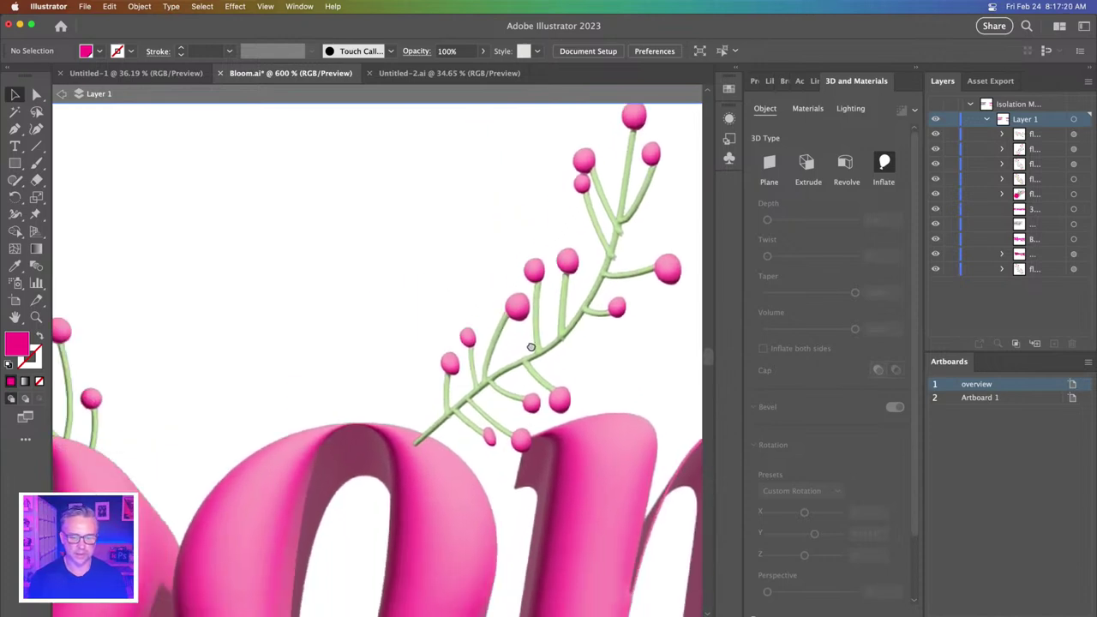
scroll(610, 218, "up", 2)
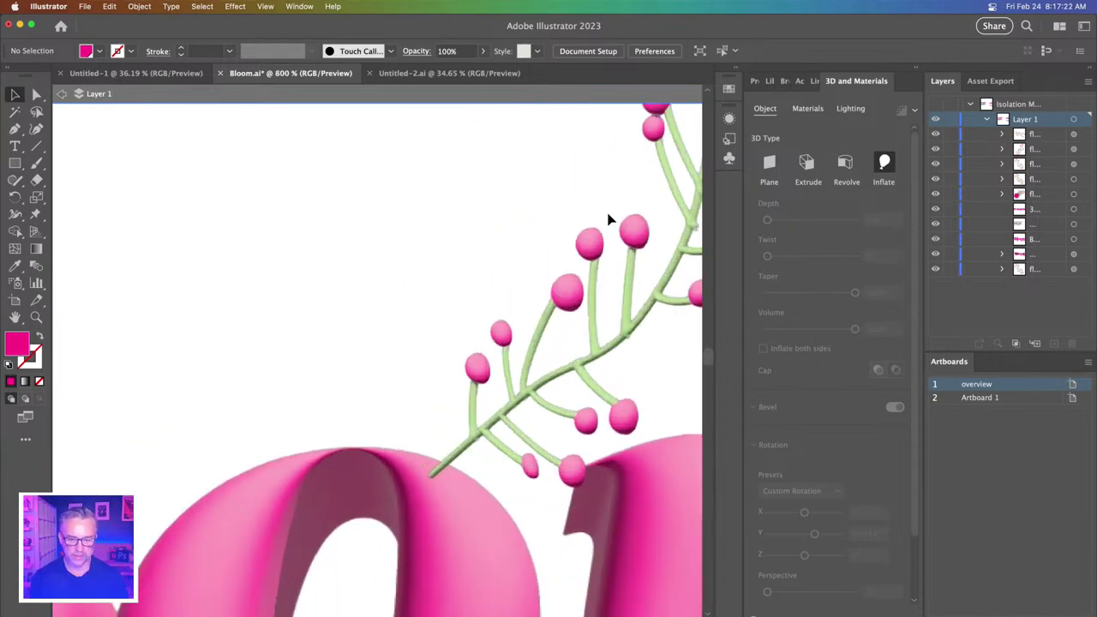
scroll(429, 303, "up", 3)
scroll(428, 303, "right", 3)
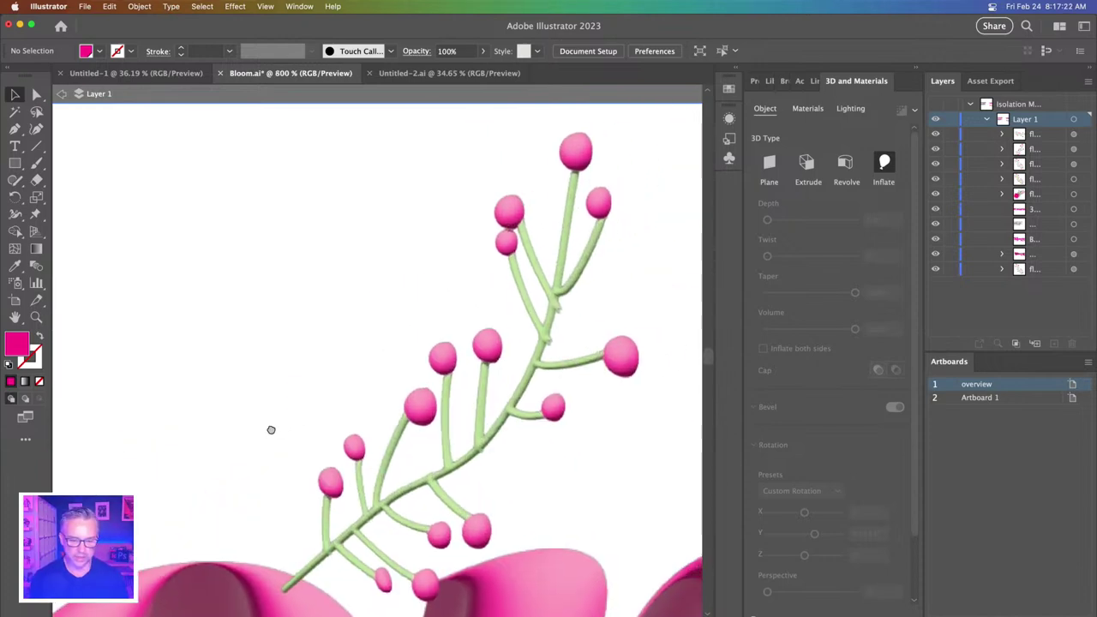
left_click(524, 350)
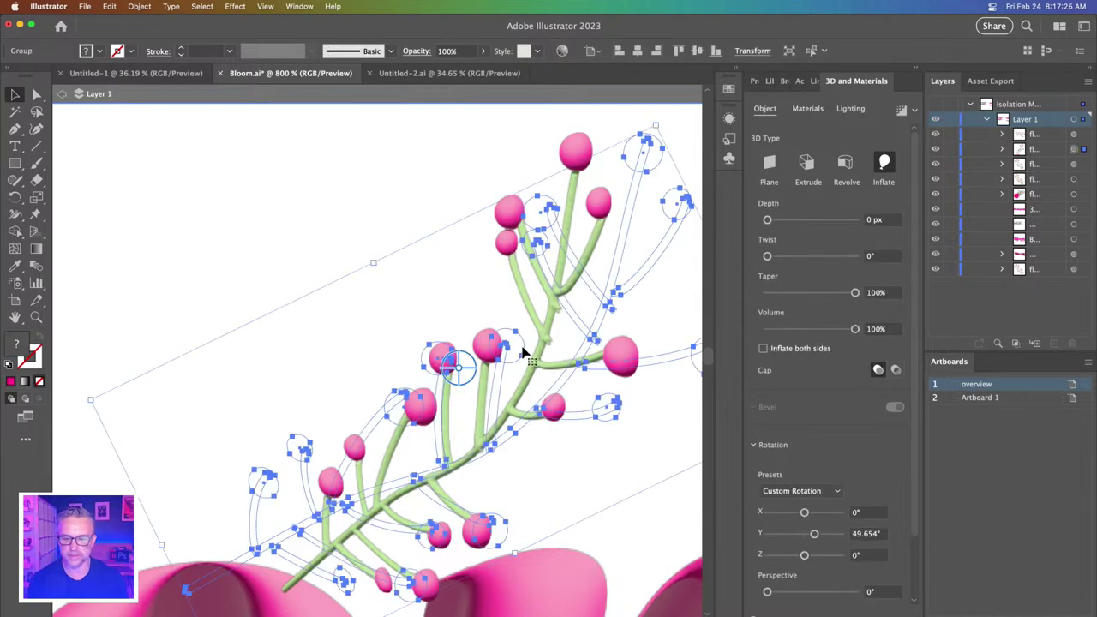
- Show the sprig group's Properties plus Swatches and Appearance panels listing its 3D and Materials effect
left_click(755, 83)
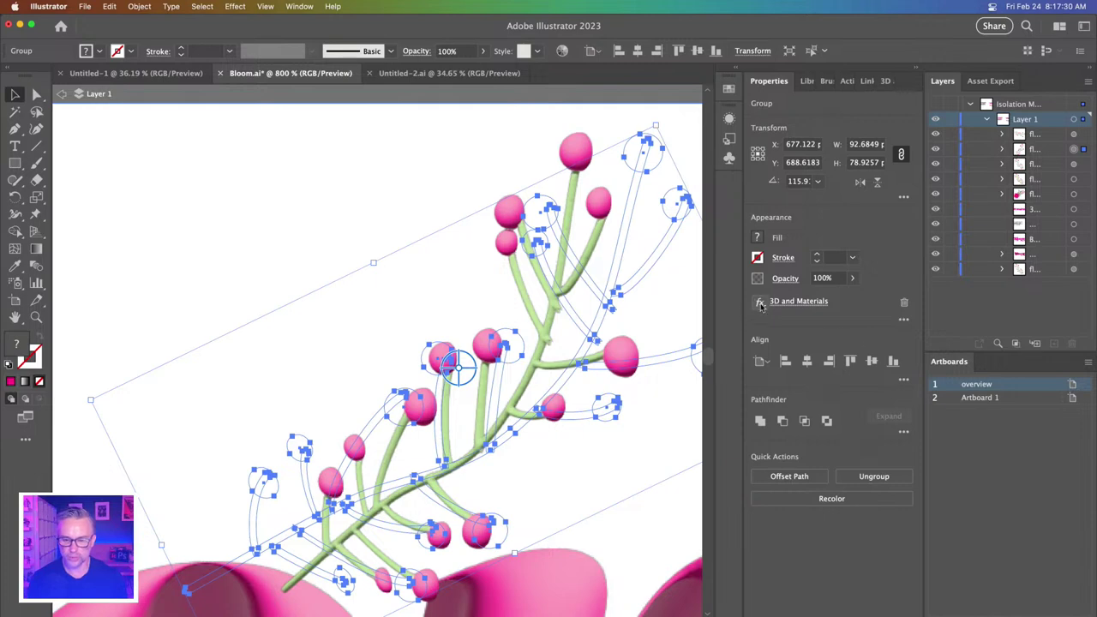
left_click(736, 72)
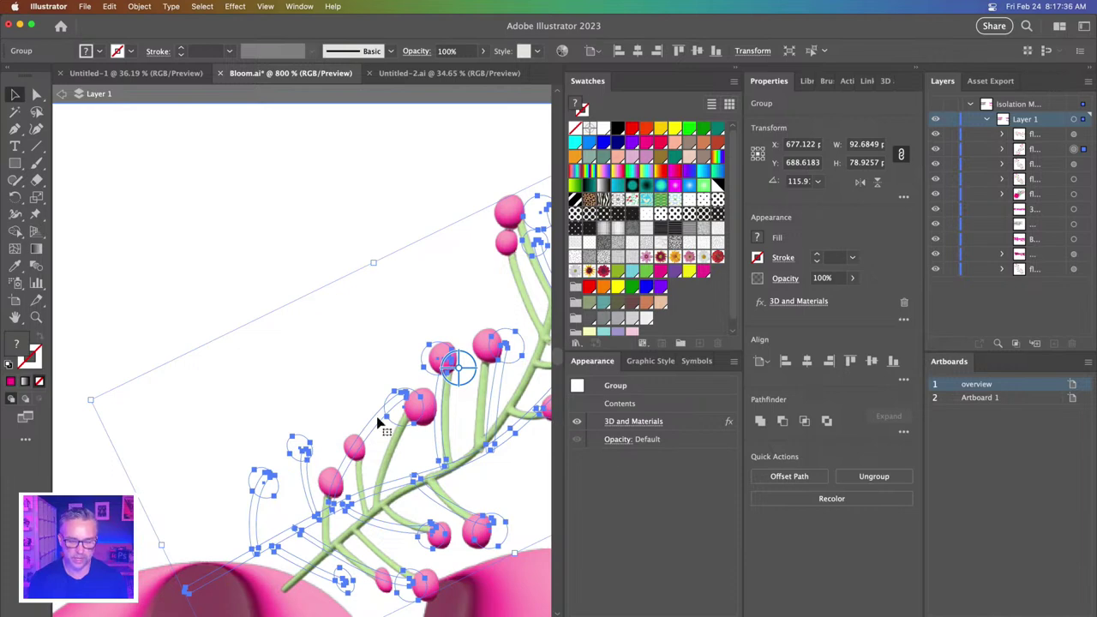
scroll(381, 420, "right", 3)
scroll(381, 420, "down", 1)
scroll(411, 420, "right", 1)
scroll(413, 420, "down", 3)
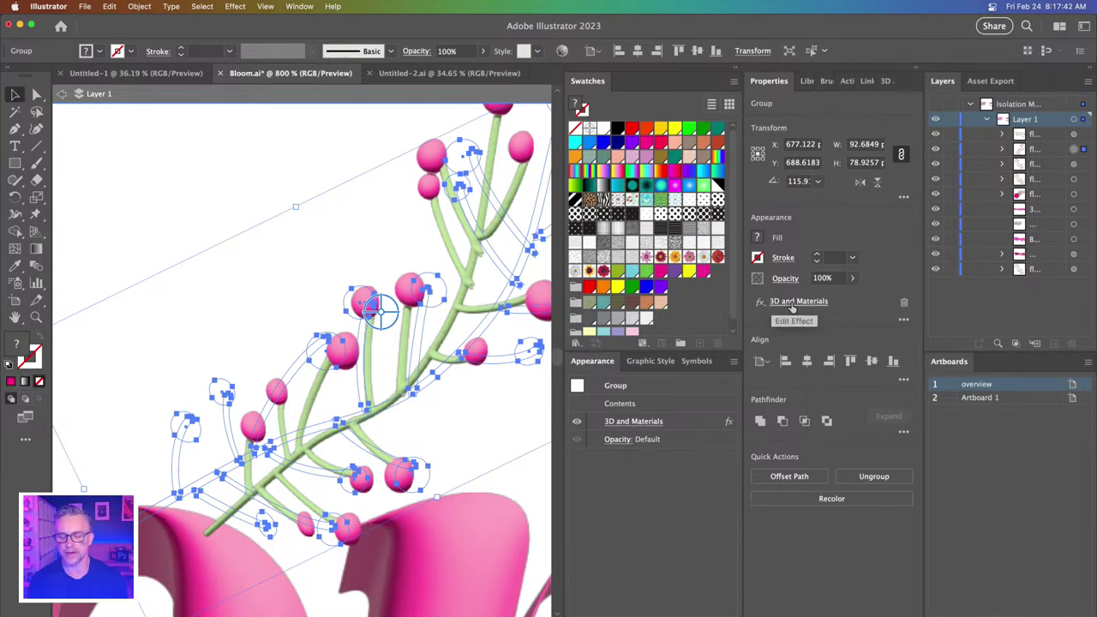
- Hide the sprig's 3D effect and zoom in on the flat stem junctions
left_click(576, 422)
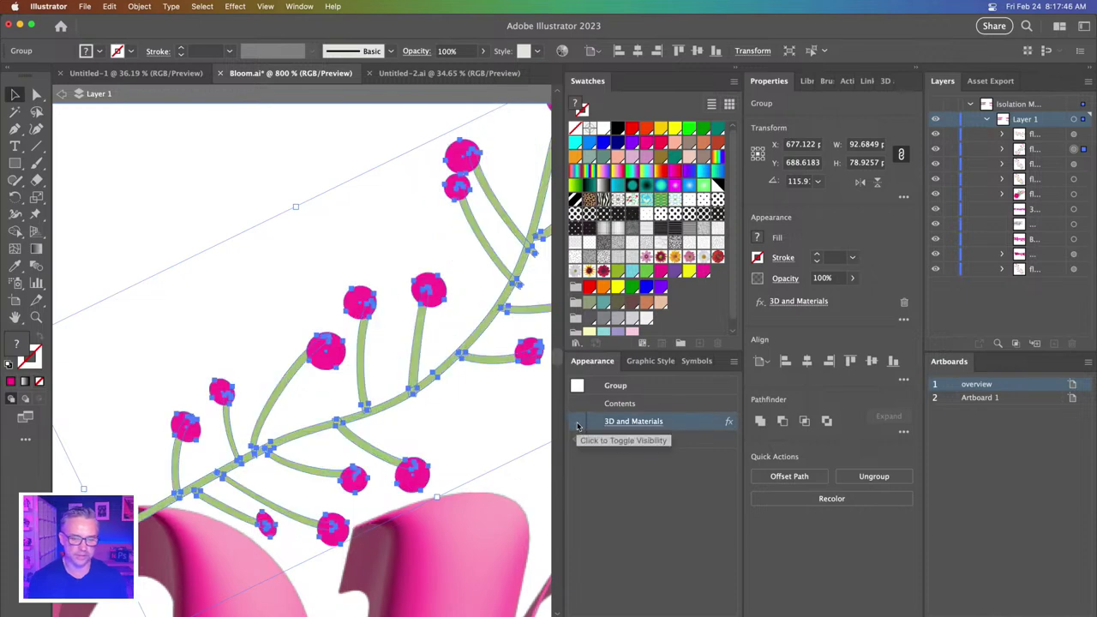
left_click(268, 174)
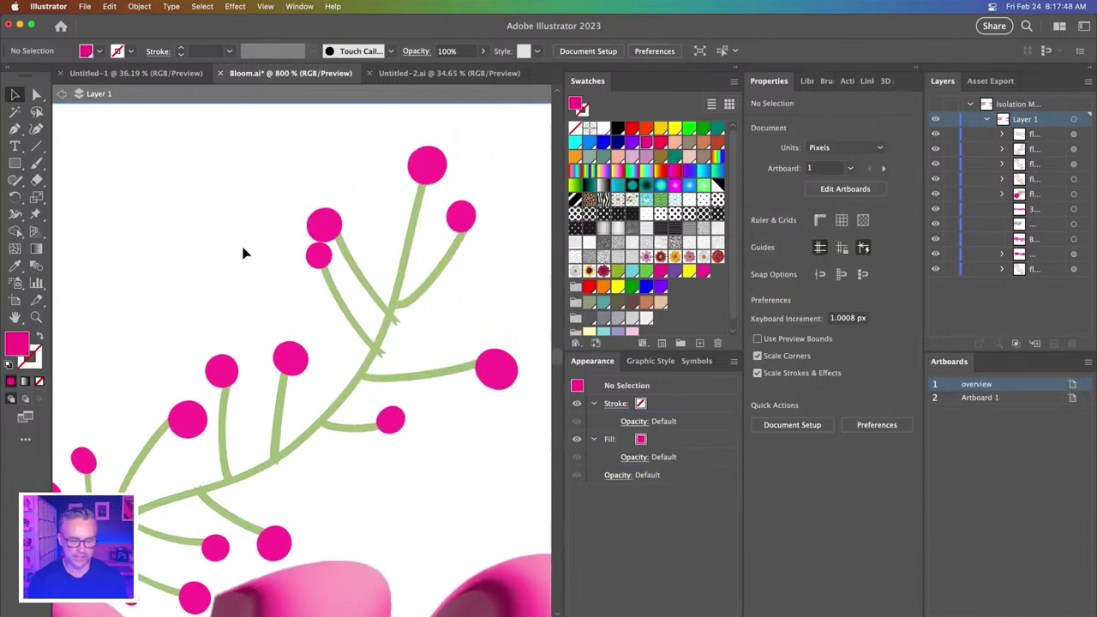
key("super+equal")
left_click_drag(299, 283, 326, 310)
- Add curved handles to the end anchors of two stem paths
key("a")
left_click(331, 264)
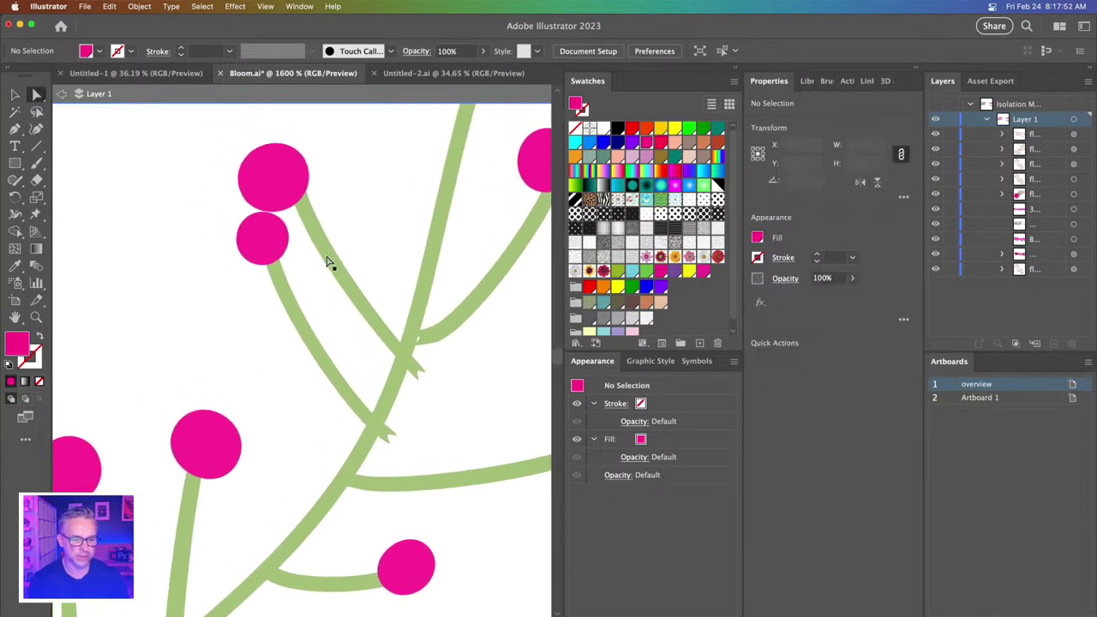
left_click(448, 411)
left_click_drag(457, 409, 412, 371)
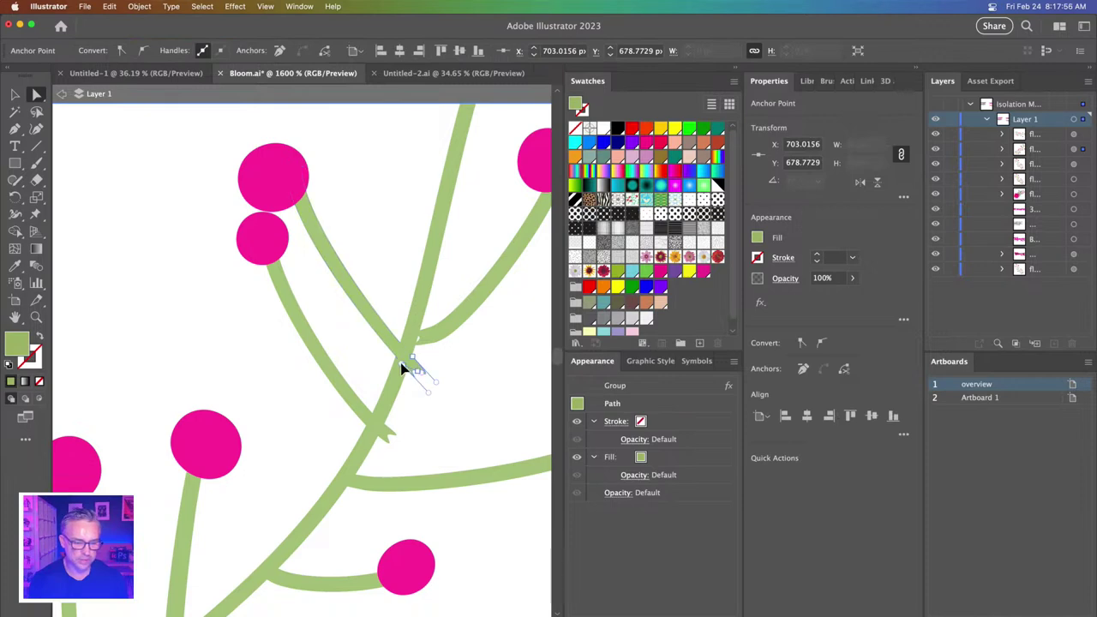
key("p")
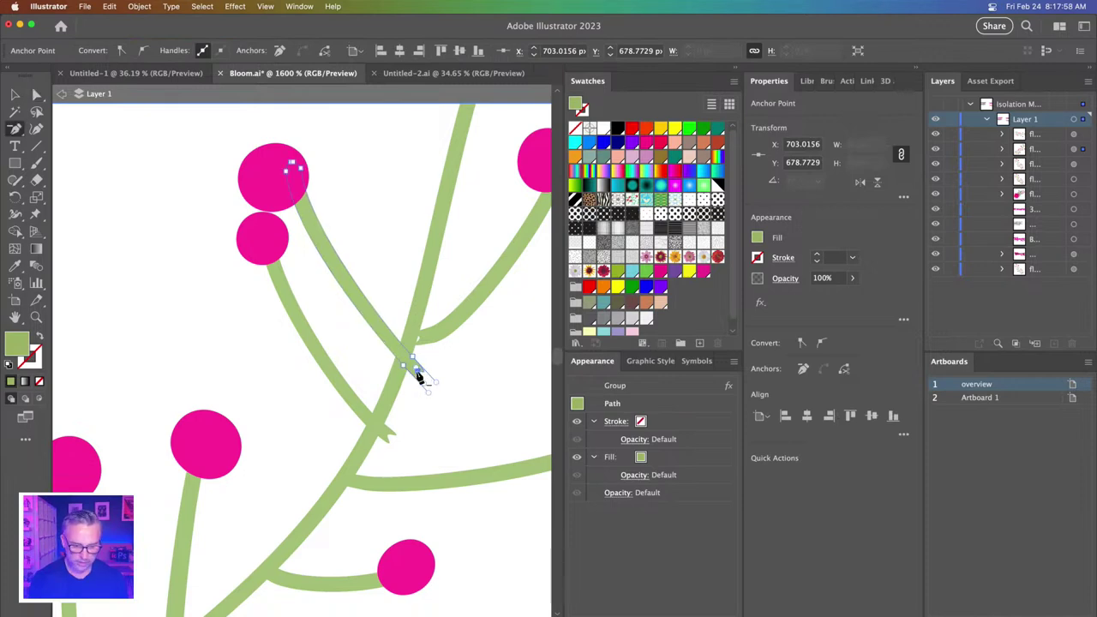
left_click_drag(418, 373, 432, 382)
left_click(37, 94)
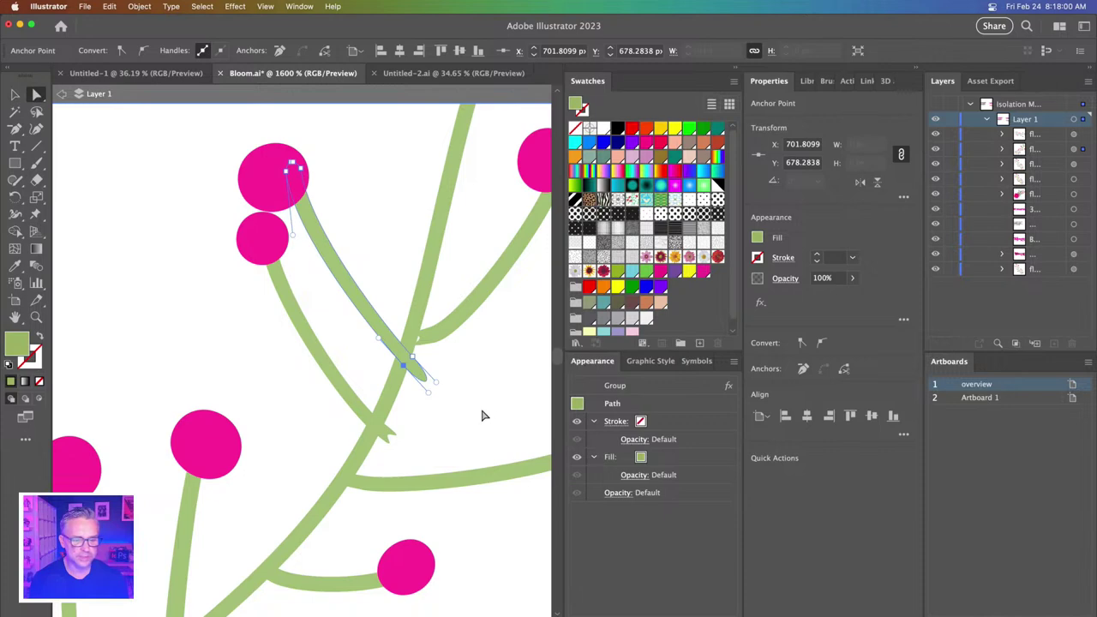
left_click(416, 366)
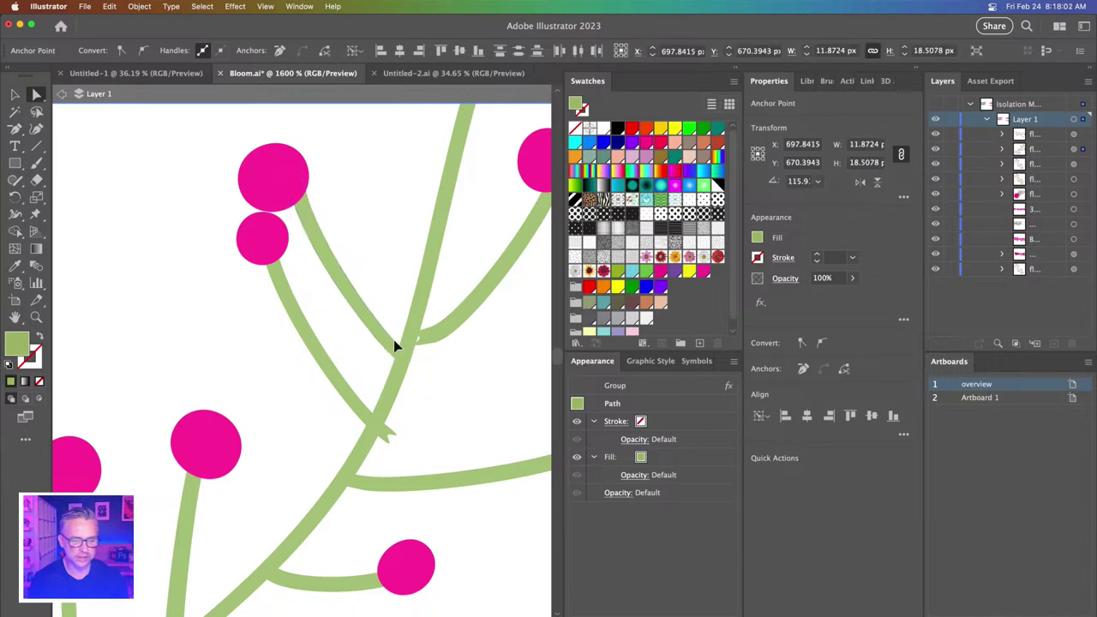
left_click(363, 418)
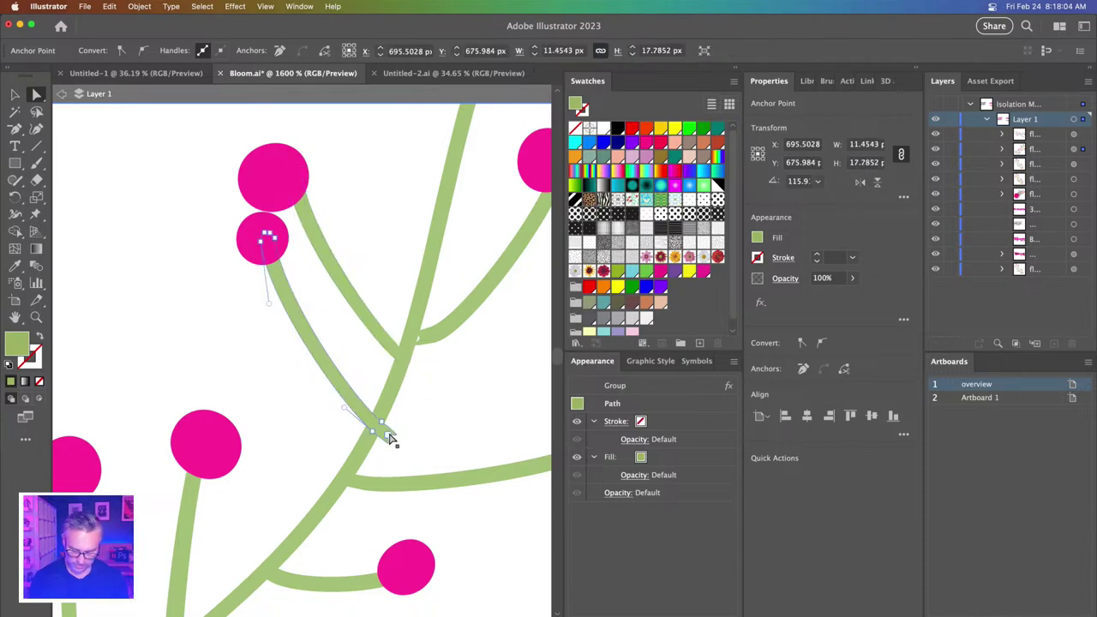
key("p")
left_click_drag(374, 431, 401, 452)
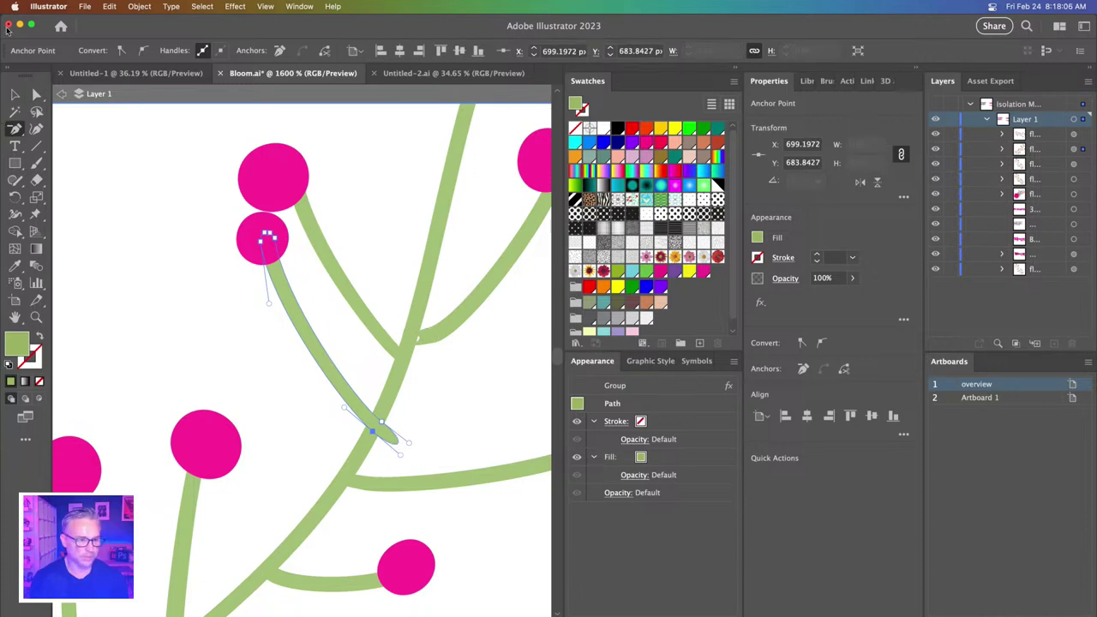
- Work on the upper-right stem's end anchor, then clear the selection
left_click(37, 94)
left_click(476, 308)
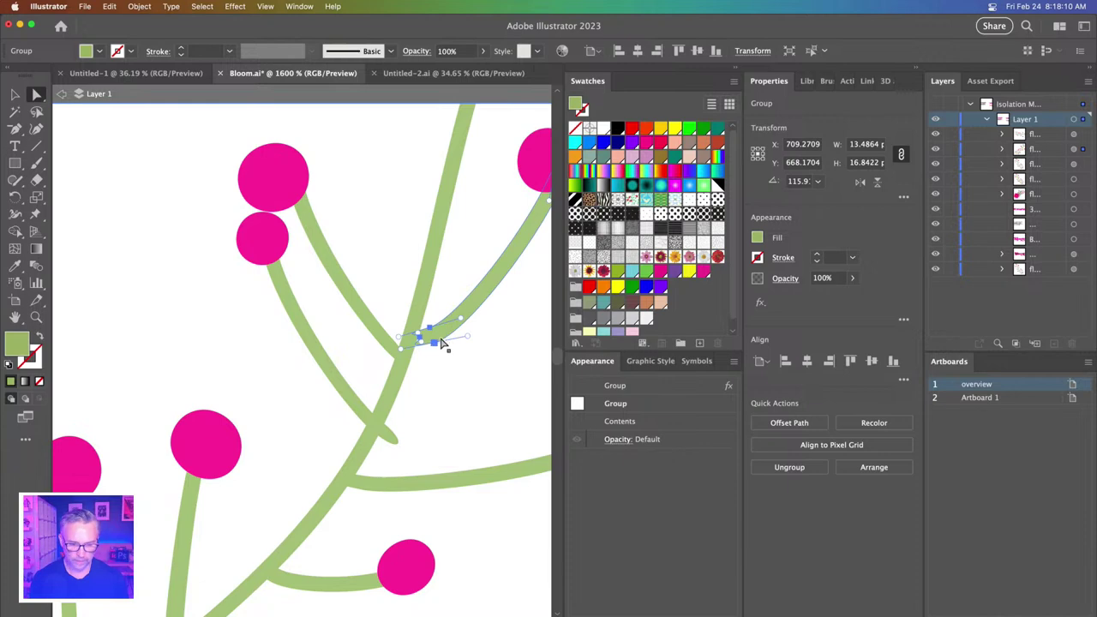
key("p")
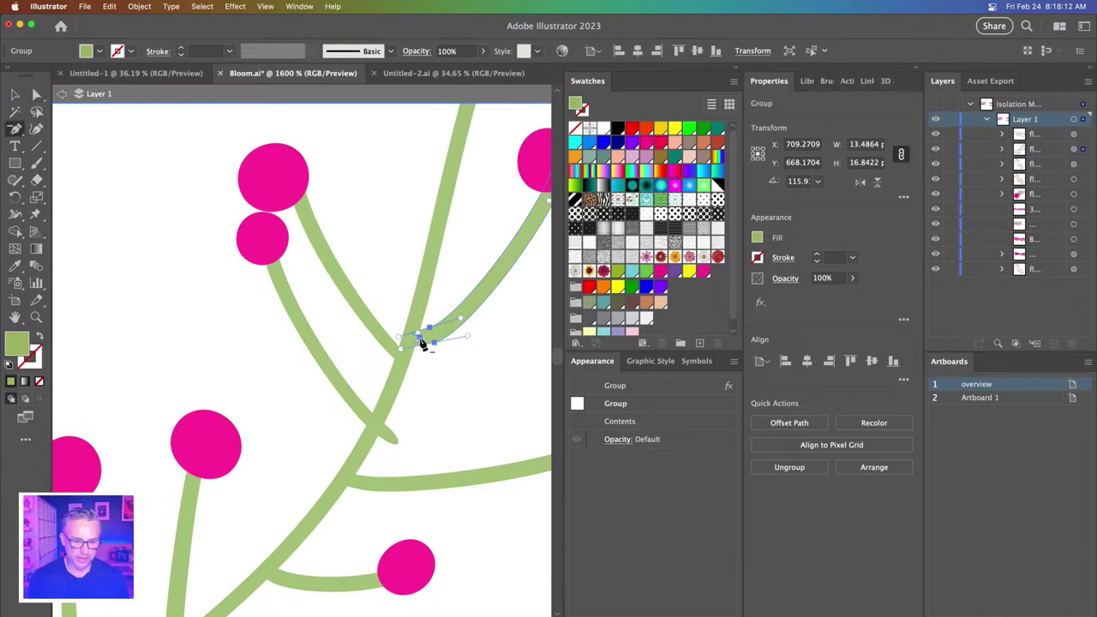
left_click(422, 343, "super")
key("v")
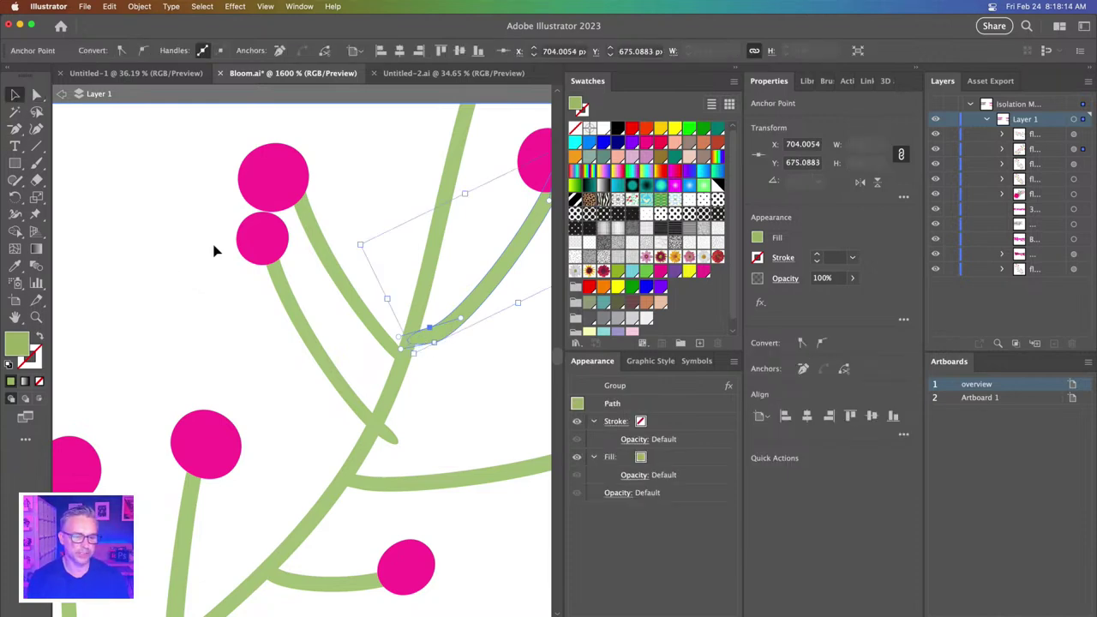
key("super+a")
key("super+shift+a")
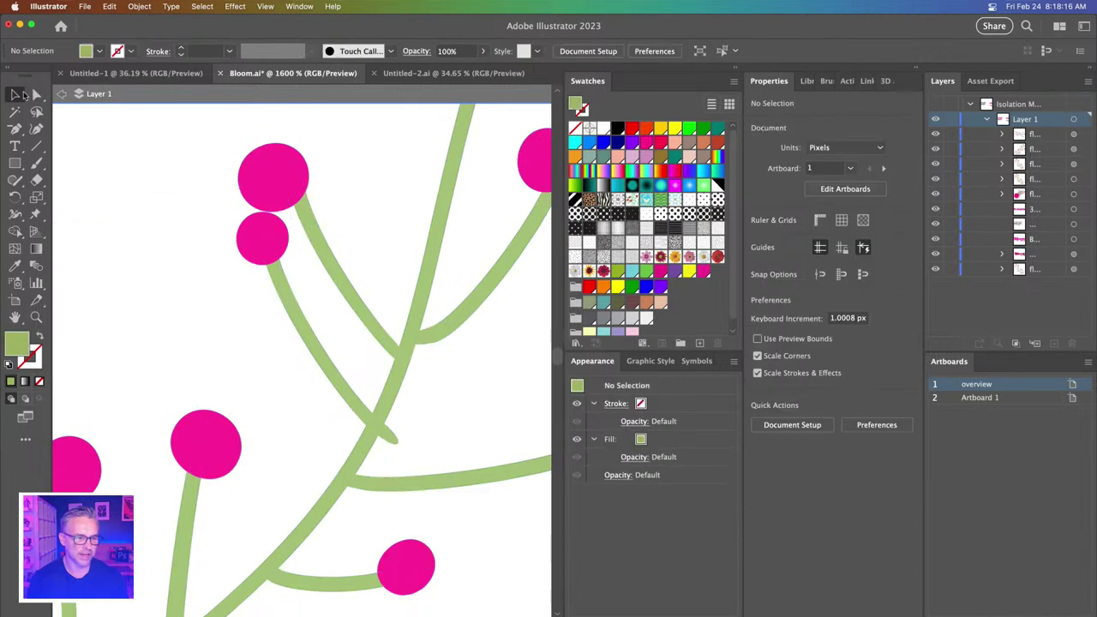
- Move the small pink berry branch left toward the main stem and exit isolation mode
left_click(294, 337)
double_click(255, 257)
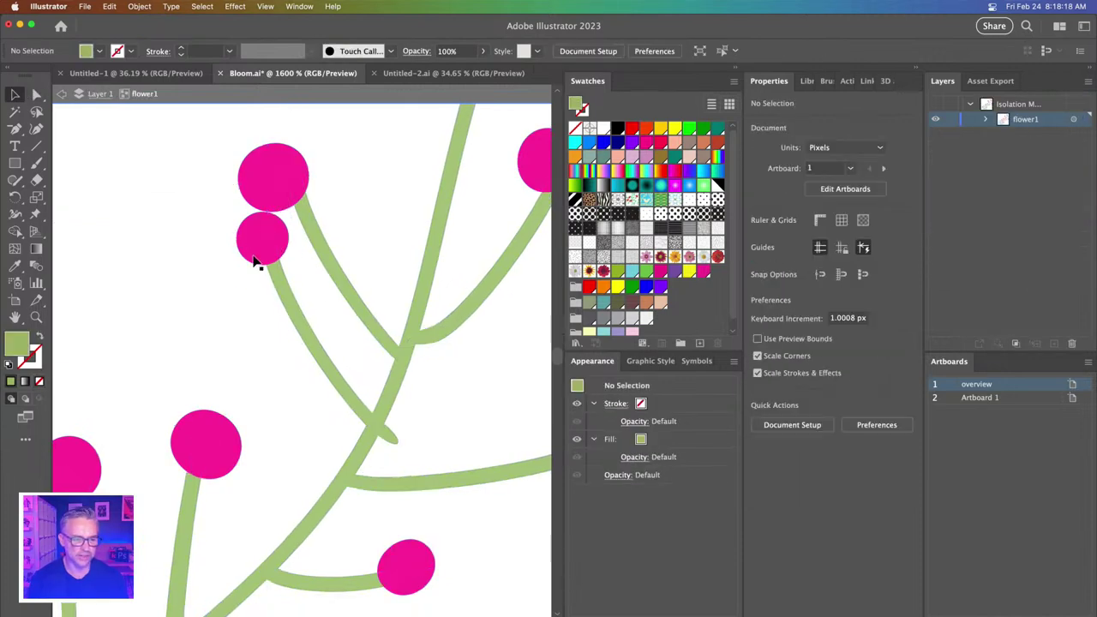
left_click(286, 313)
double_click(257, 238)
left_click(257, 237)
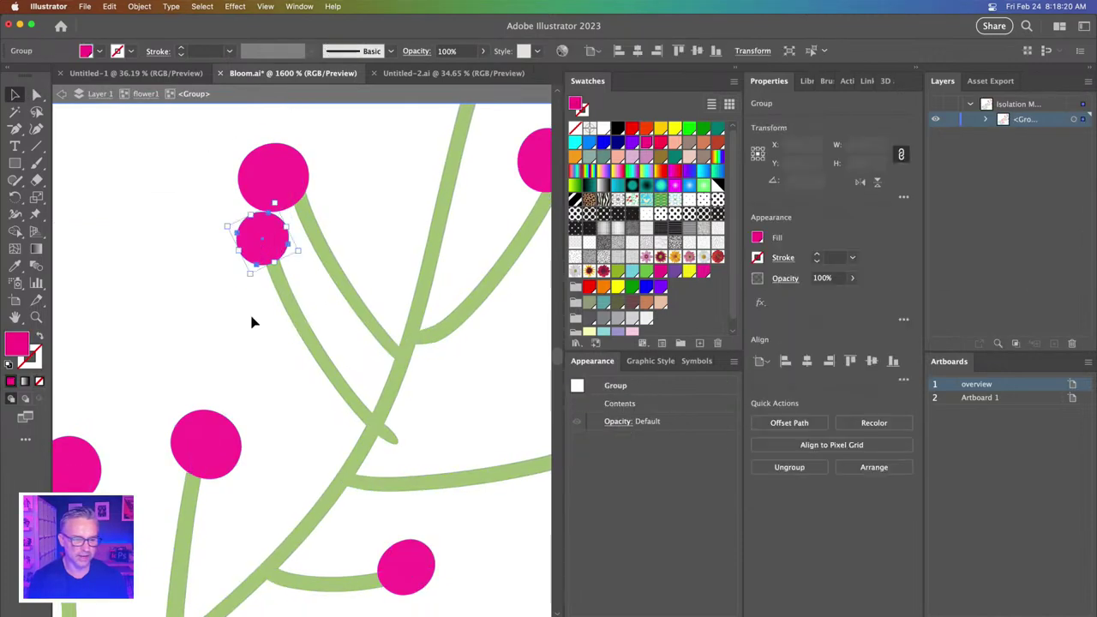
left_click_drag(294, 318, 281, 347)
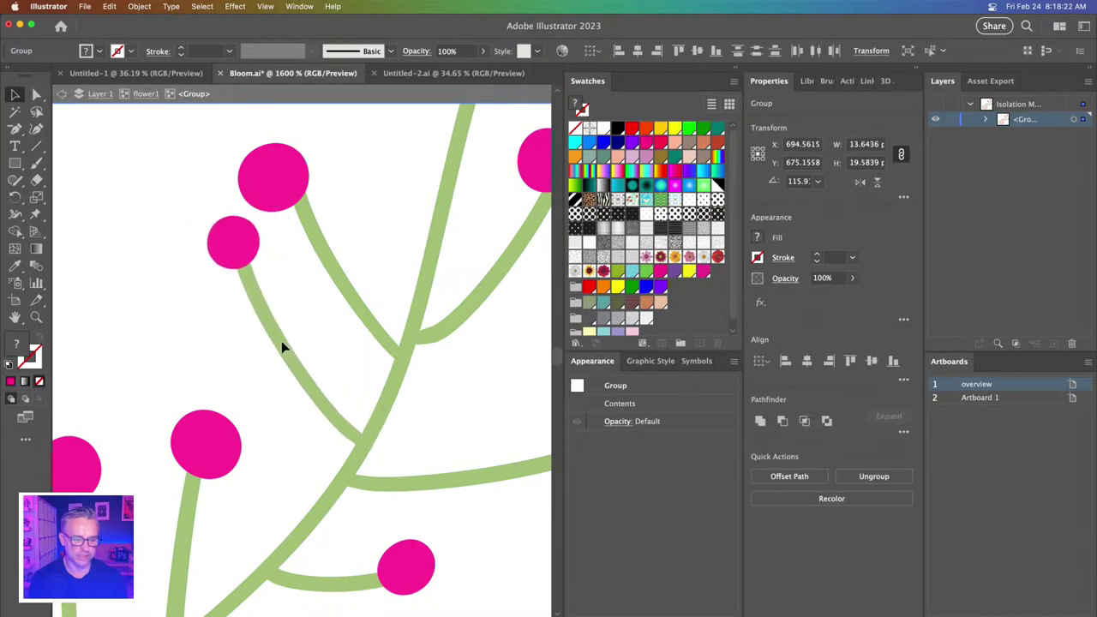
double_click(151, 269)
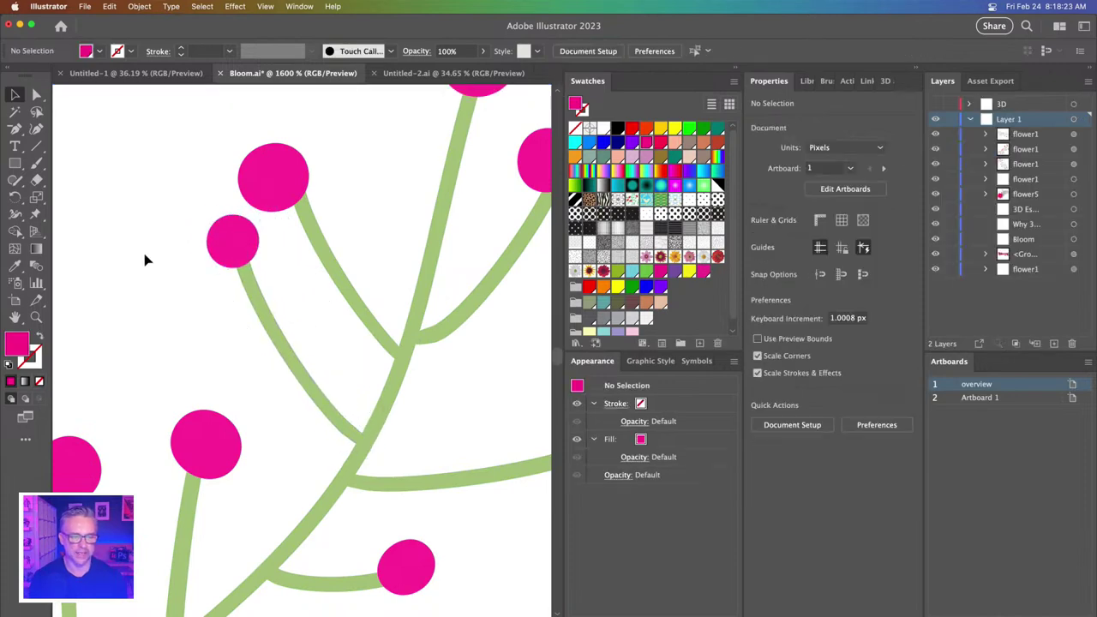
- Turn the sprig group's 3D and Materials effect back on and zoom out
left_click(288, 174)
left_click(576, 428)
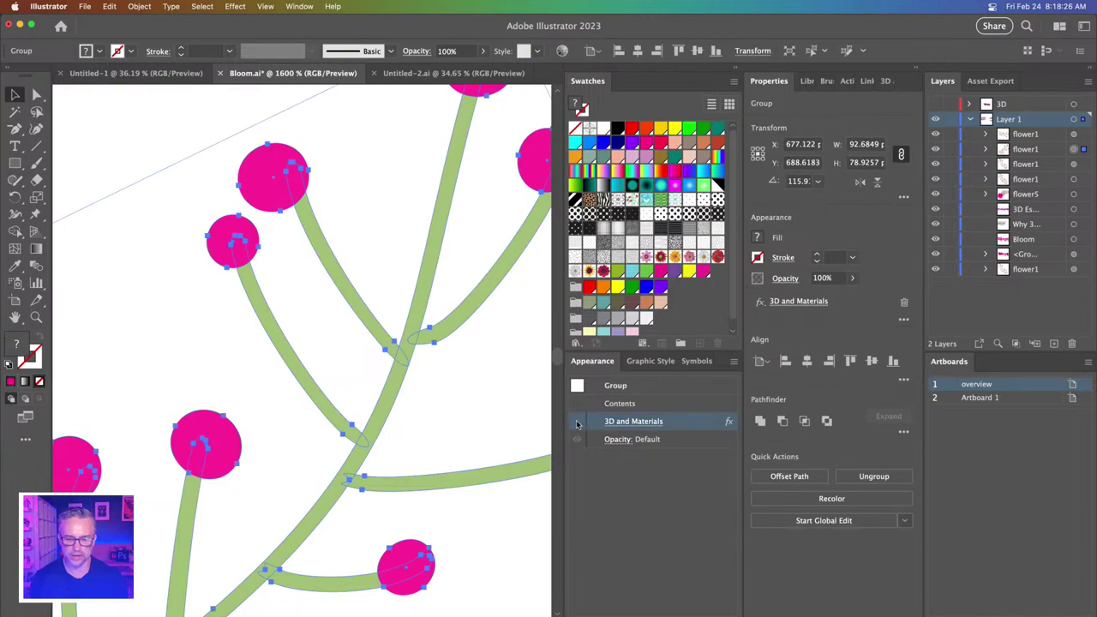
left_click(577, 422)
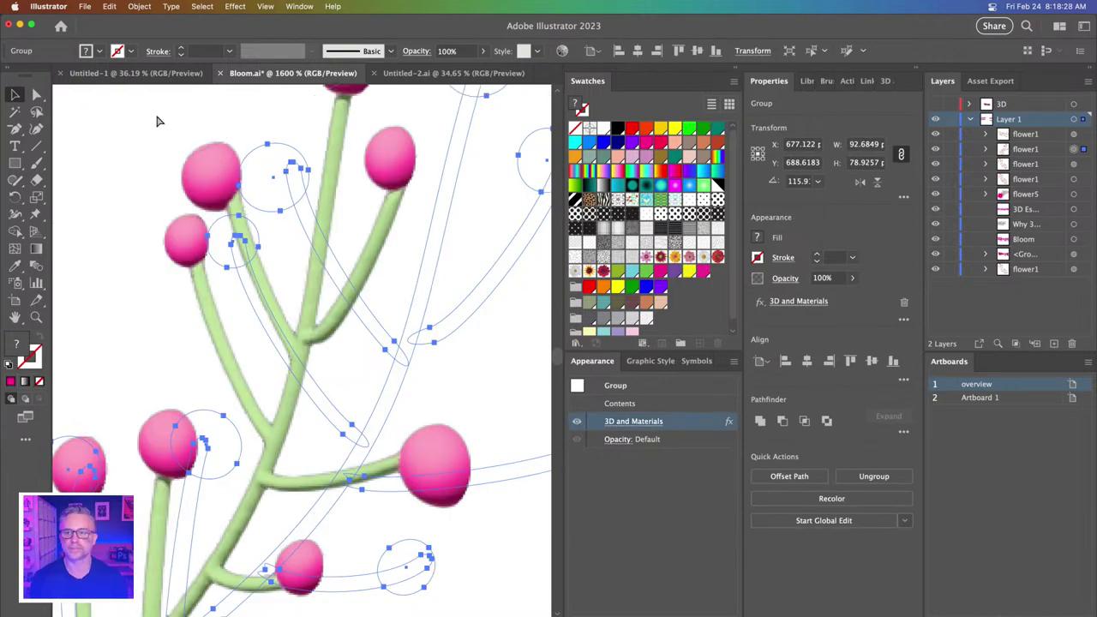
key("super+minus")
key("super+minus")
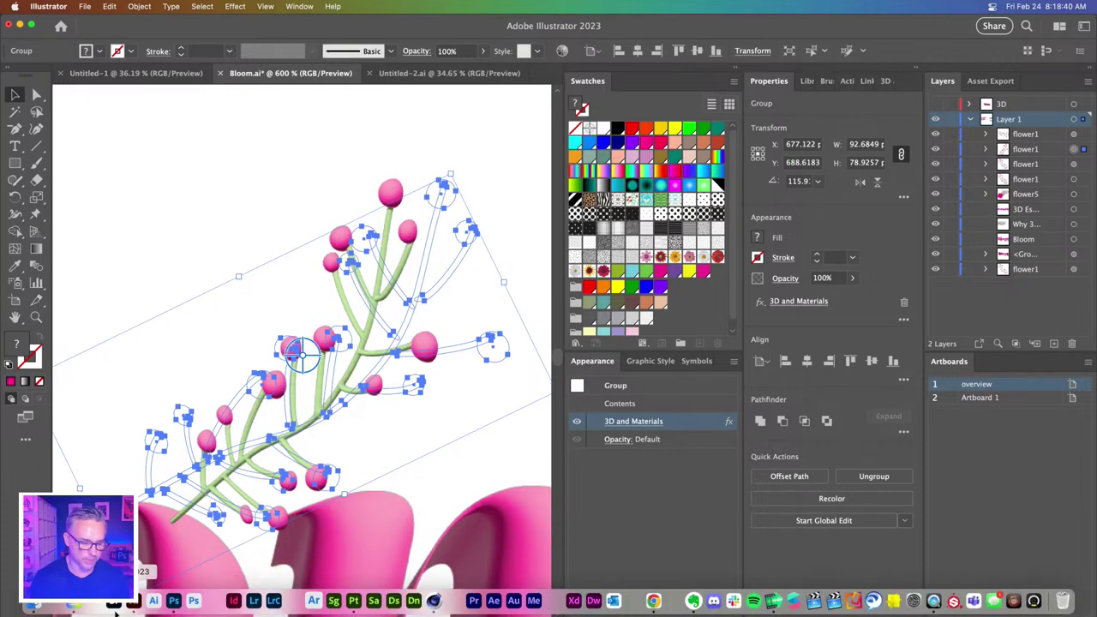
- Switch to Photoshop and create a new blank 1920×1080 document
left_click(174, 601)
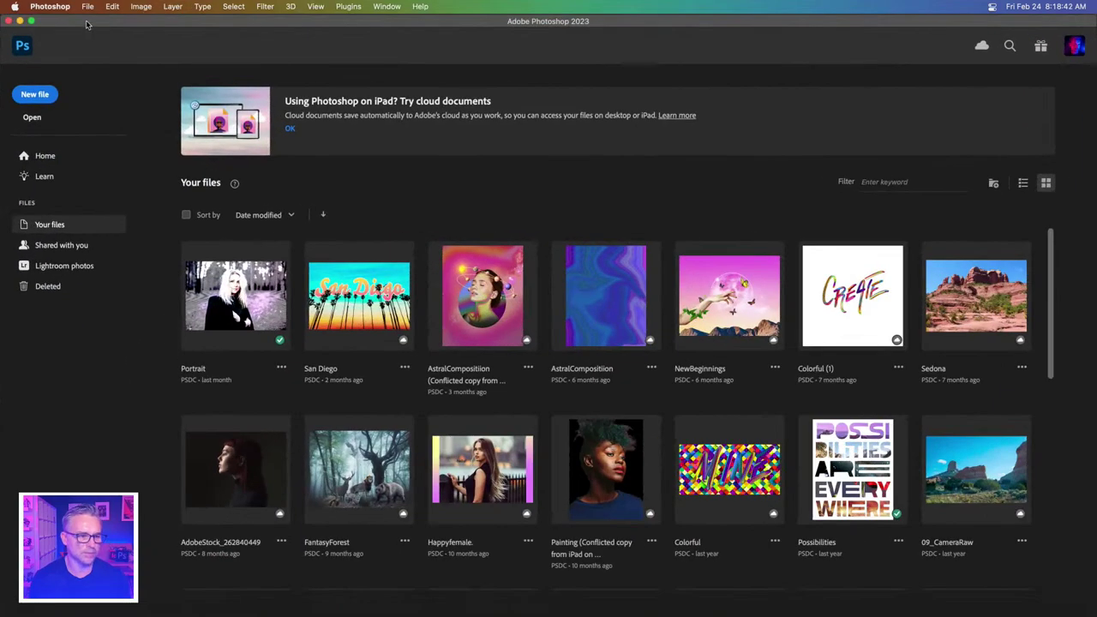
left_click(86, 6)
left_click(94, 22)
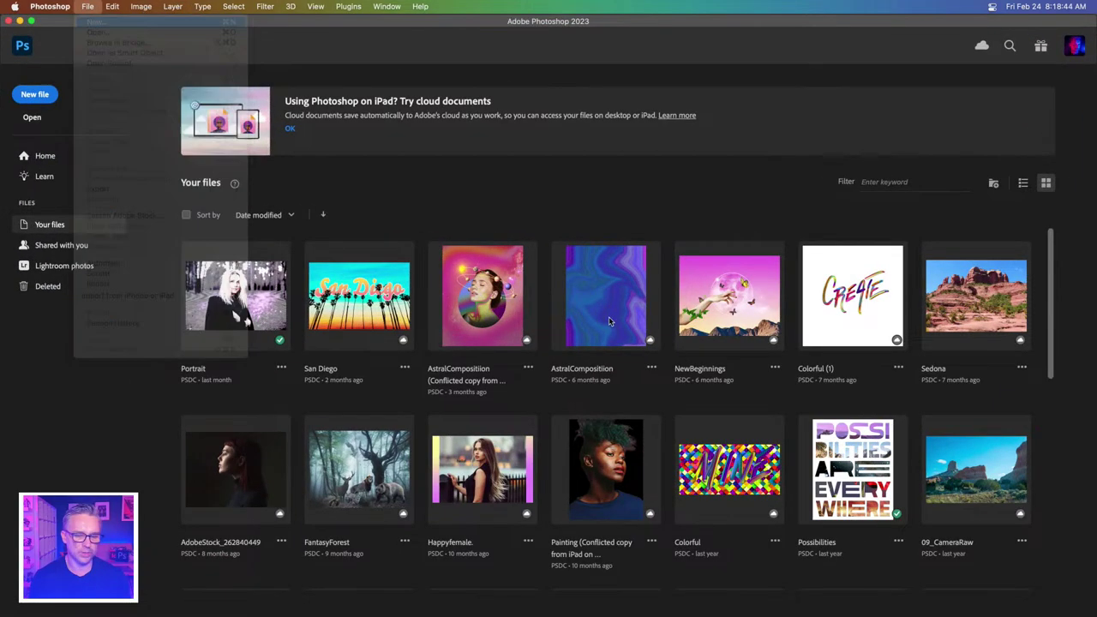
double_click(302, 206)
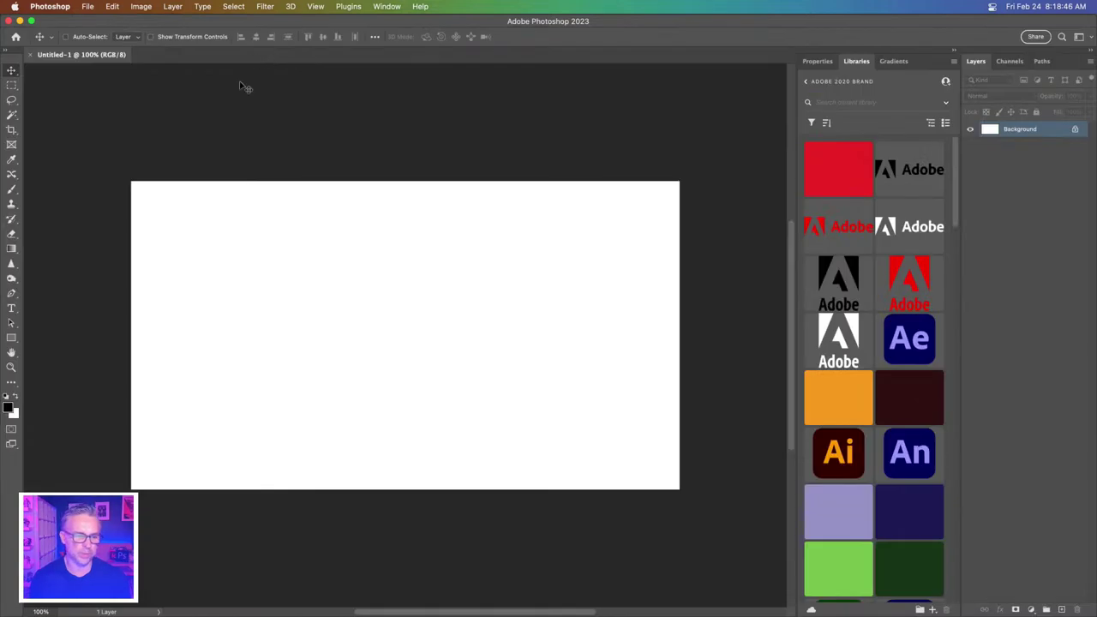
left_click(386, 6)
left_click(386, 6)
left_click(385, 6)
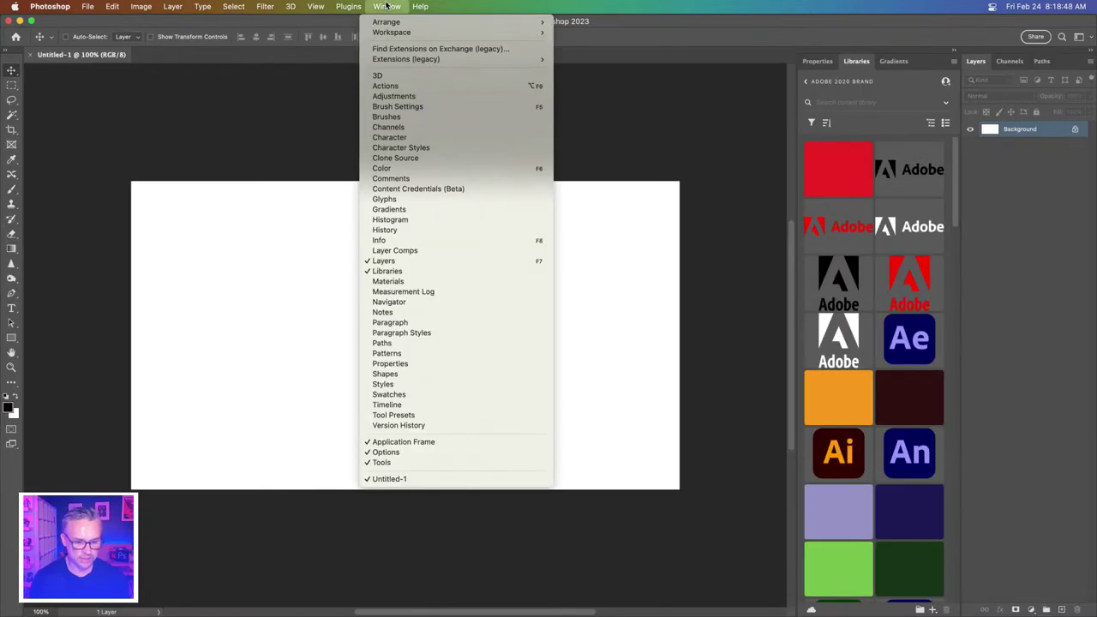
- Open the Glyphs panel and set its font to Al Fresco to preview the script glyphs
left_click(425, 198)
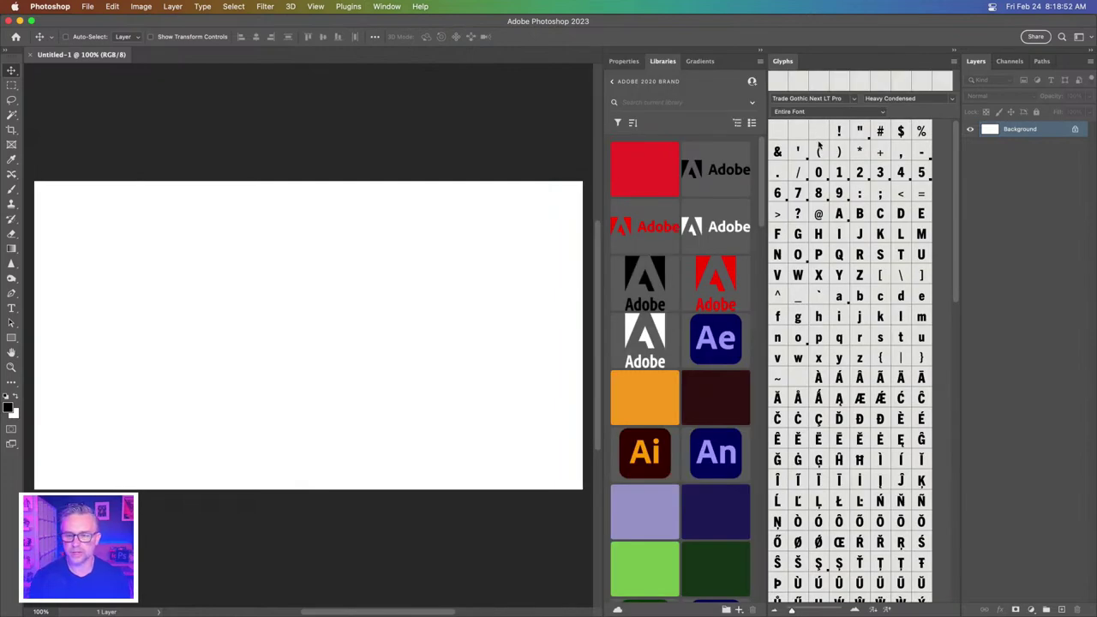
left_click(830, 100)
type("stone ocgonite roughen")
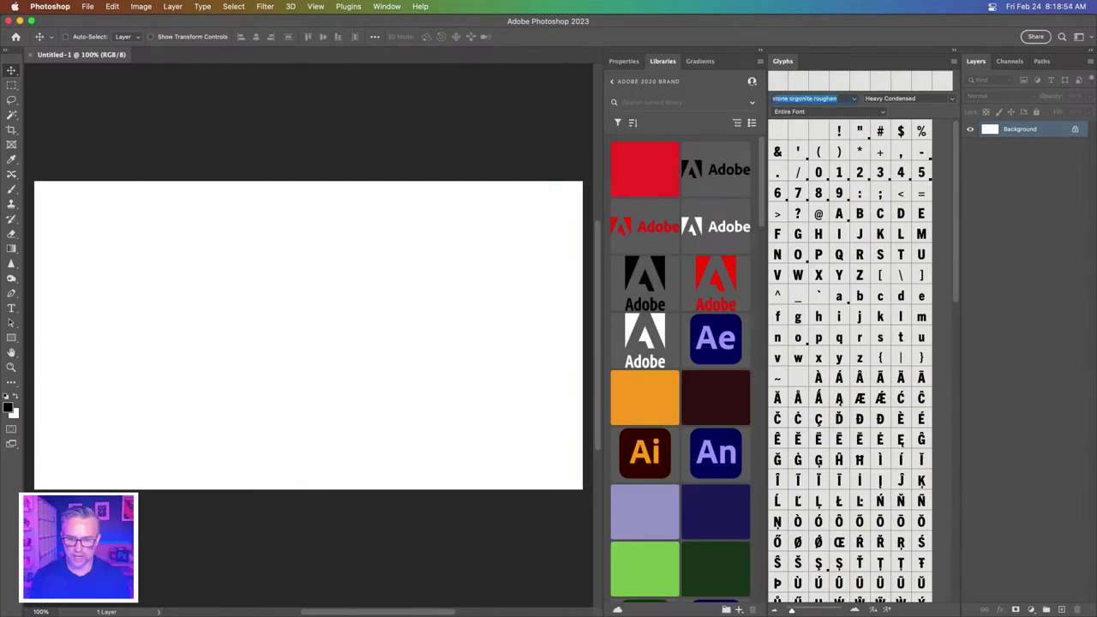
key("Return")
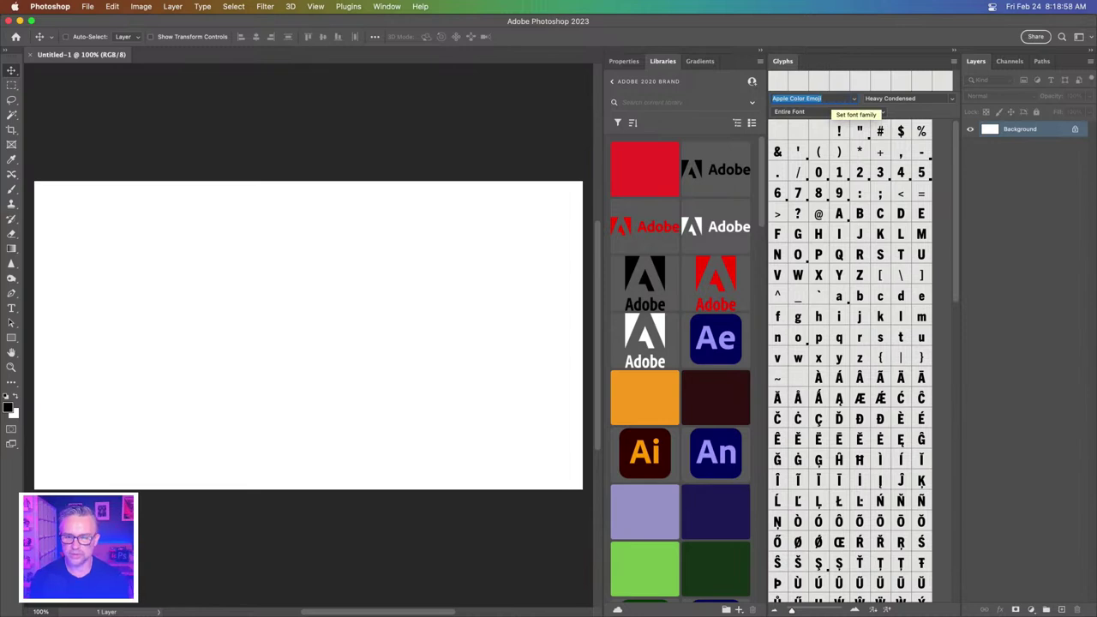
left_click(854, 99)
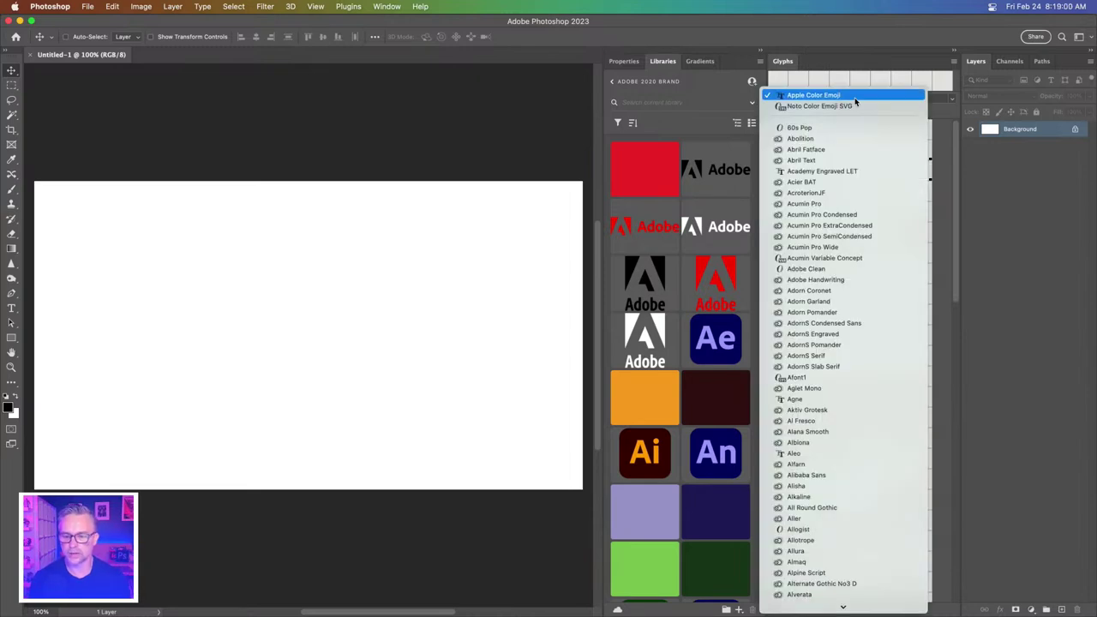
left_click(815, 420)
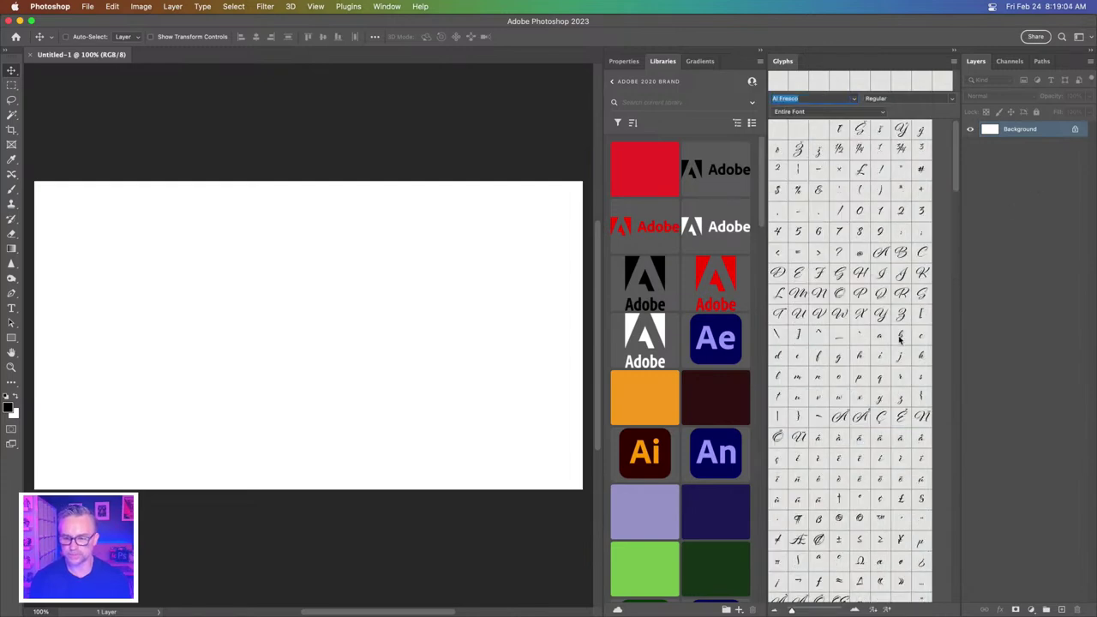
left_click_drag(953, 150, 953, 177)
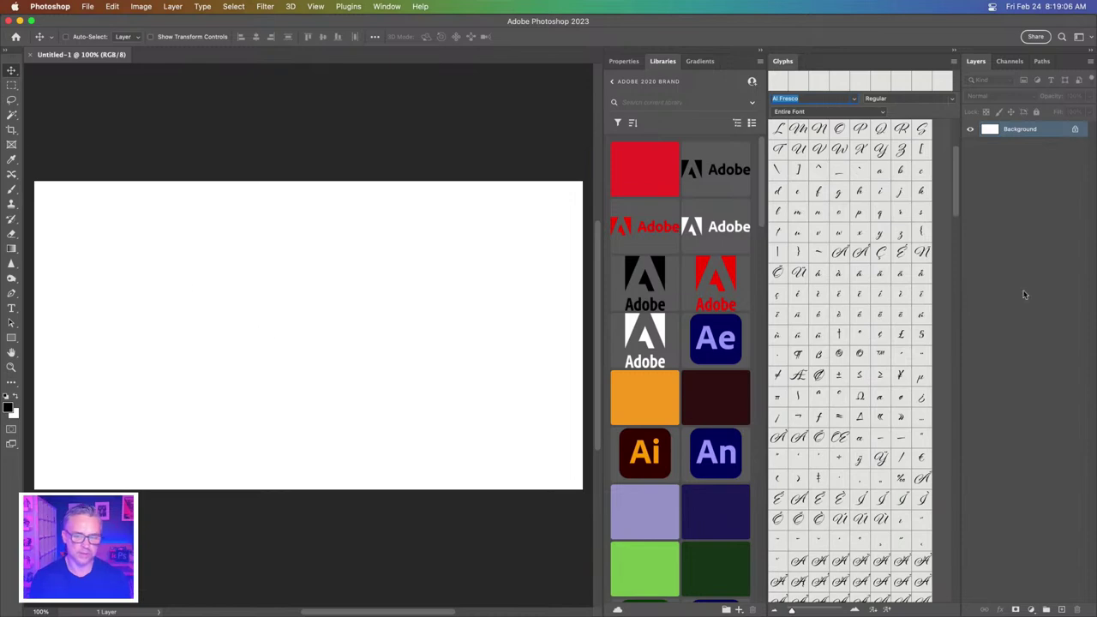
- Select the berry sprig group, inflate it on both sides and give it about 31° perspective
left_click(20, 21)
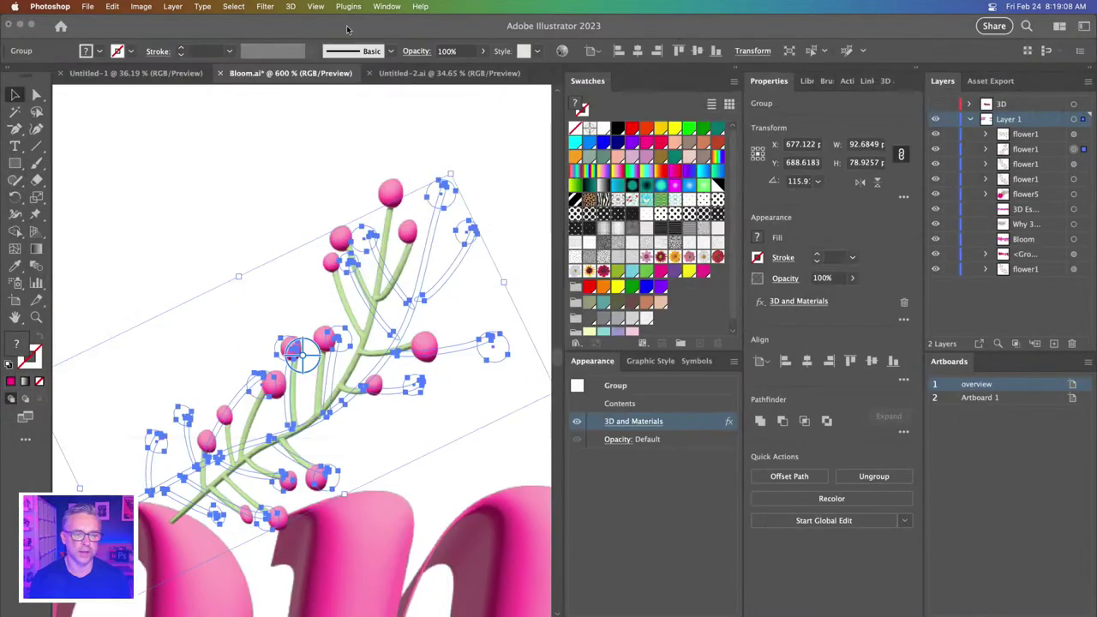
left_click(294, 153)
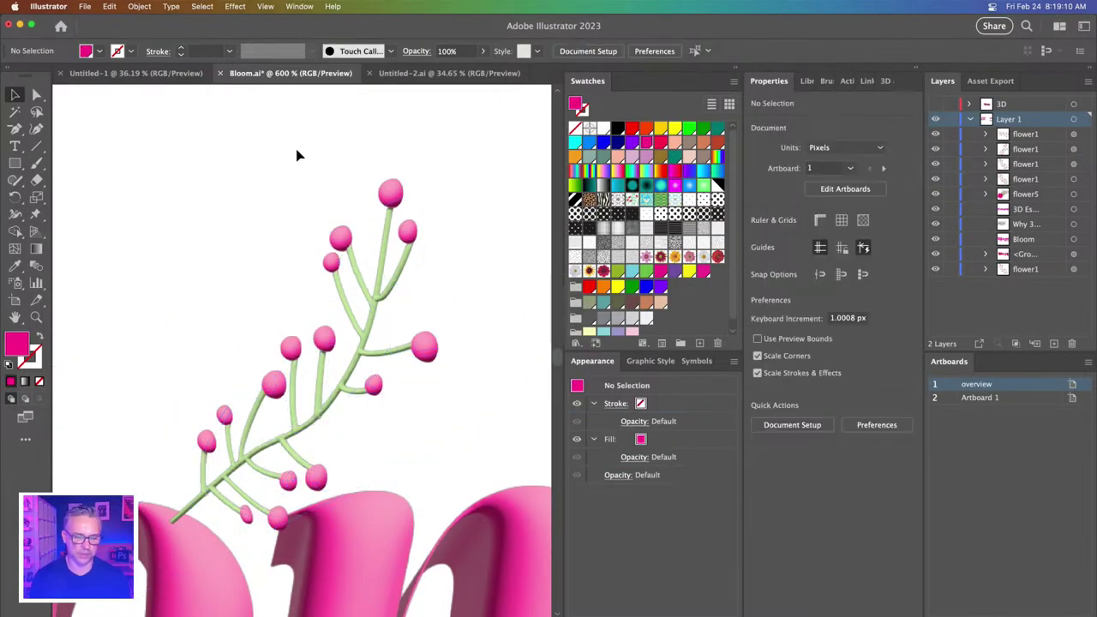
left_click(384, 198)
left_click(317, 144)
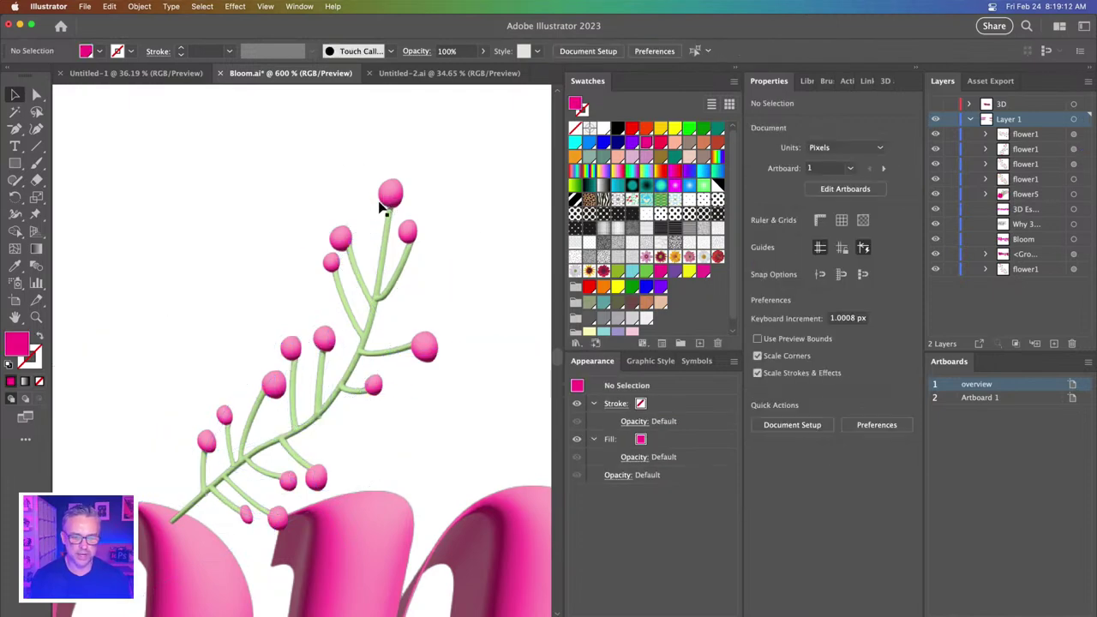
left_click(387, 203)
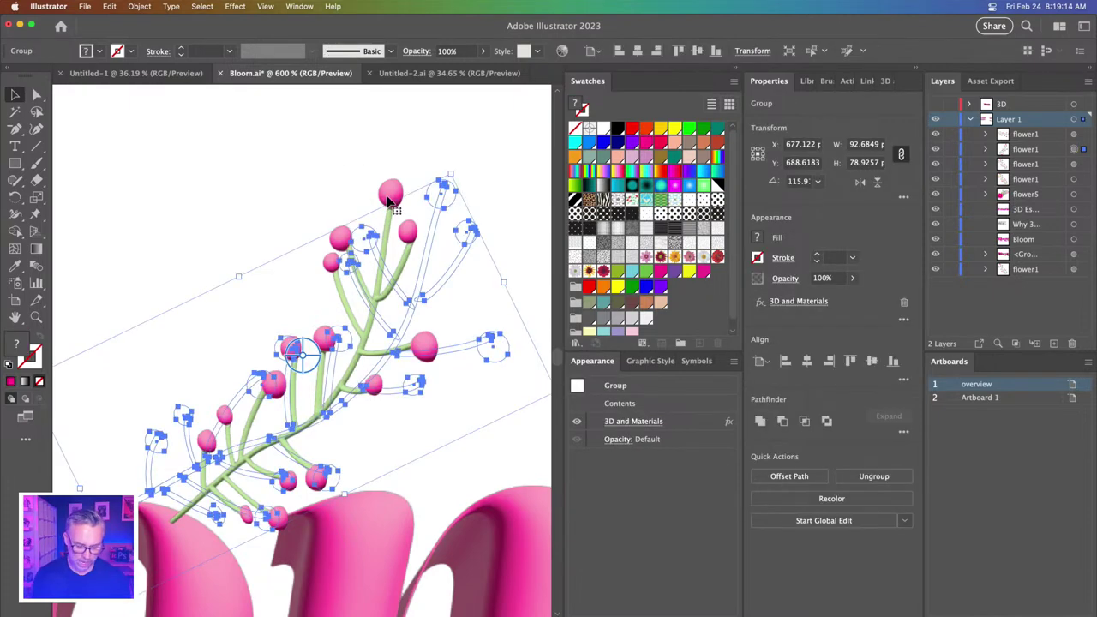
scroll(387, 200, "up", 3)
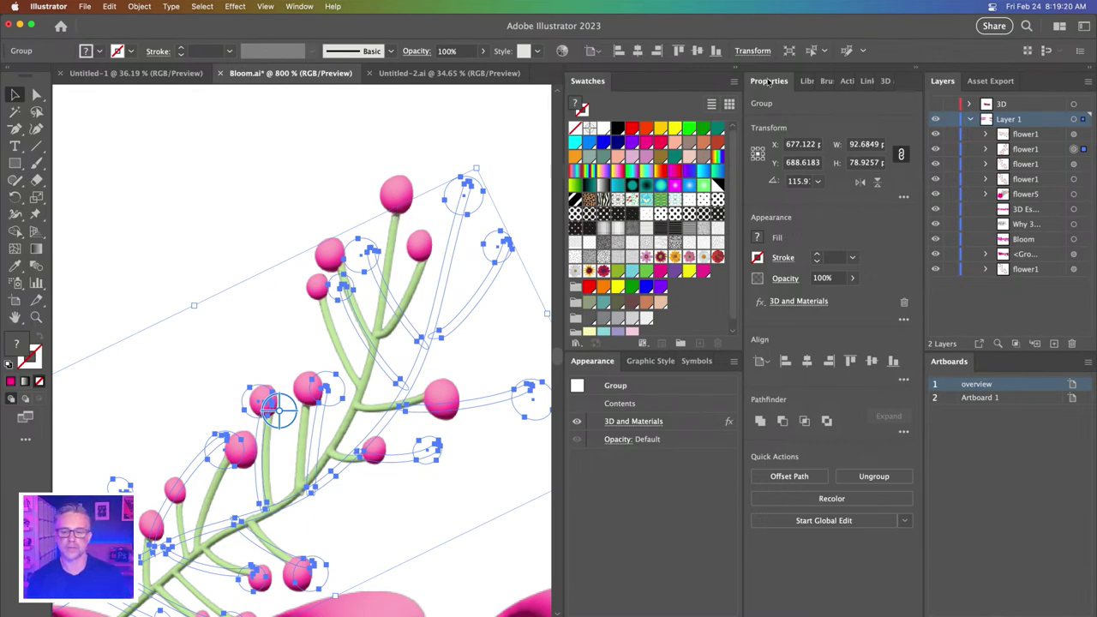
left_click(885, 81)
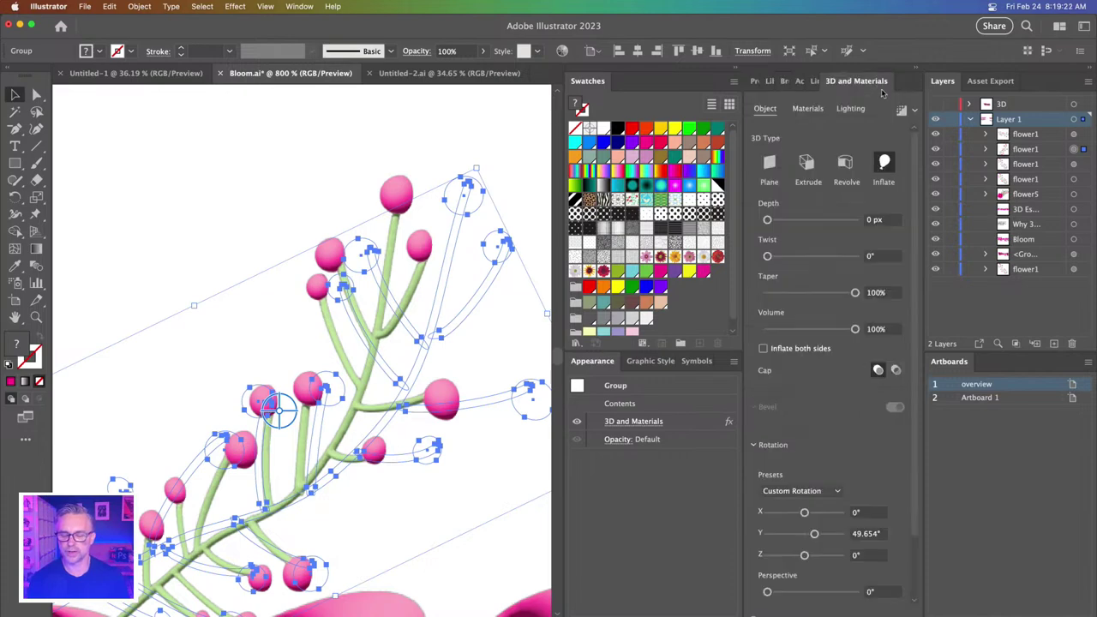
left_click(763, 349)
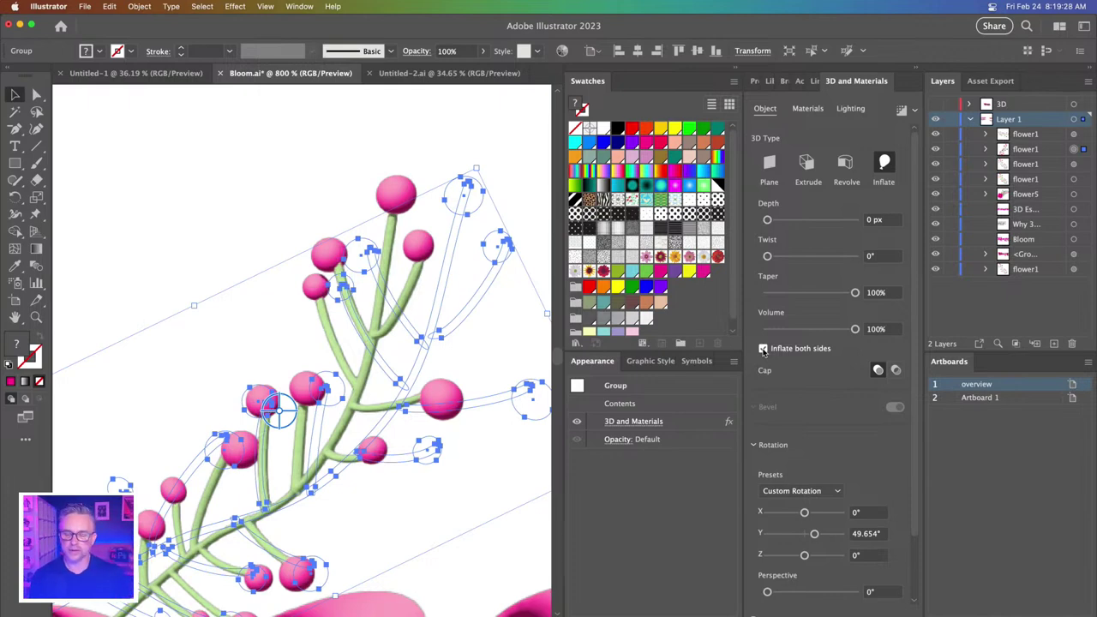
key("super+minus")
key("super+minus")
key("super+minus")
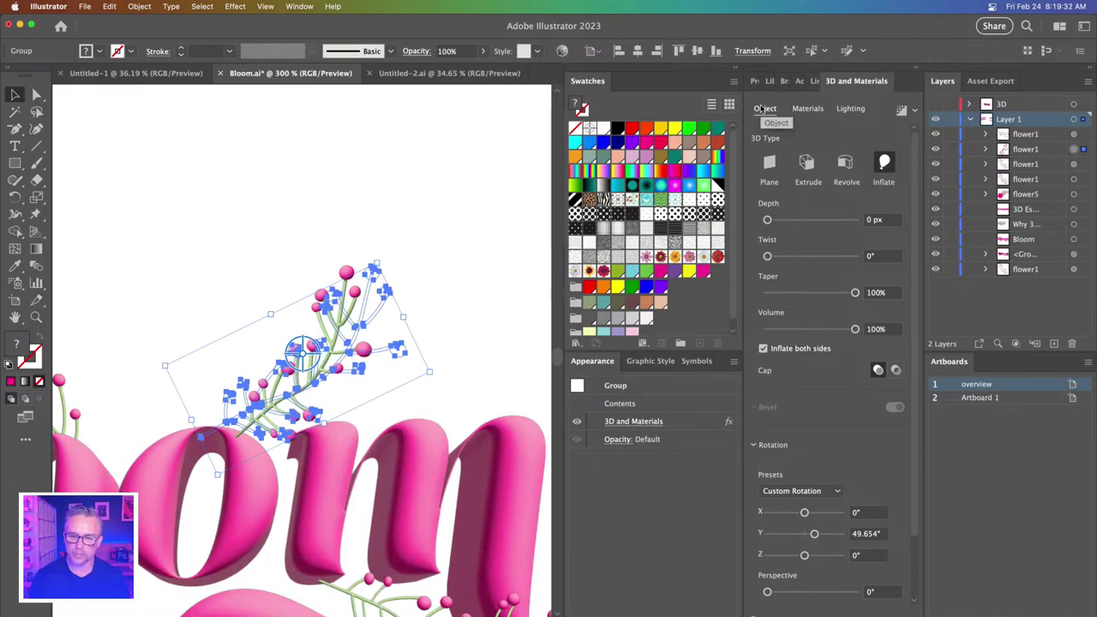
scroll(788, 514, "down", 3)
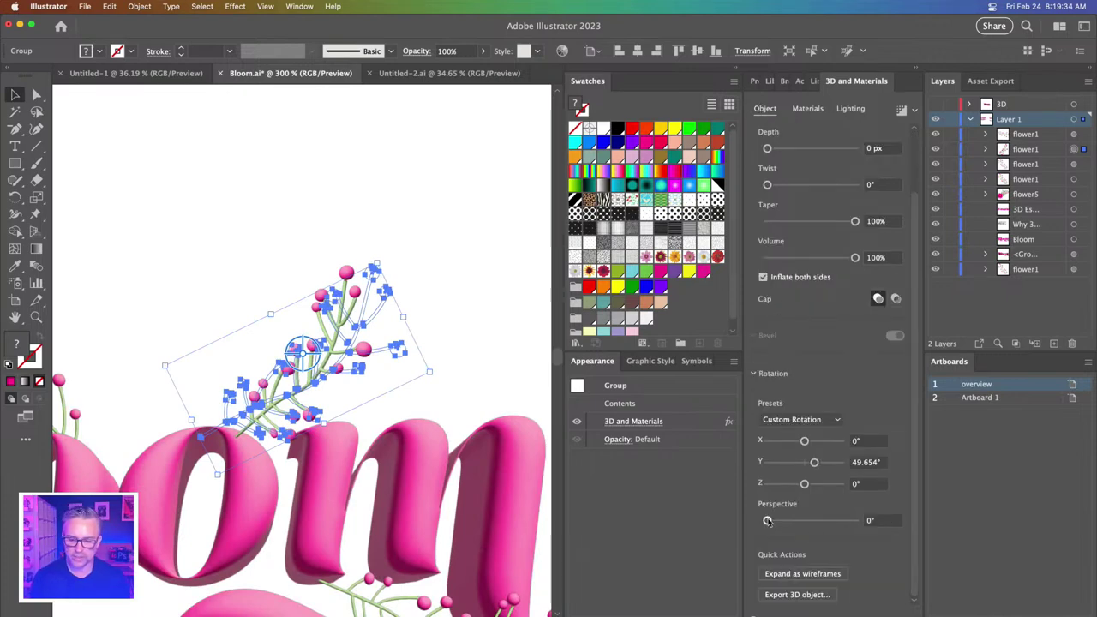
mouse_move(767, 521)
left_mouse_down()
mouse_move(825, 521)
mouse_move(774, 521)
mouse_move(798, 520)
mouse_move(785, 520)
left_mouse_up()
- Collapse the 3D settings panel, zoom out, and rotate the Bloom lettering slightly in perspective
left_click(219, 225)
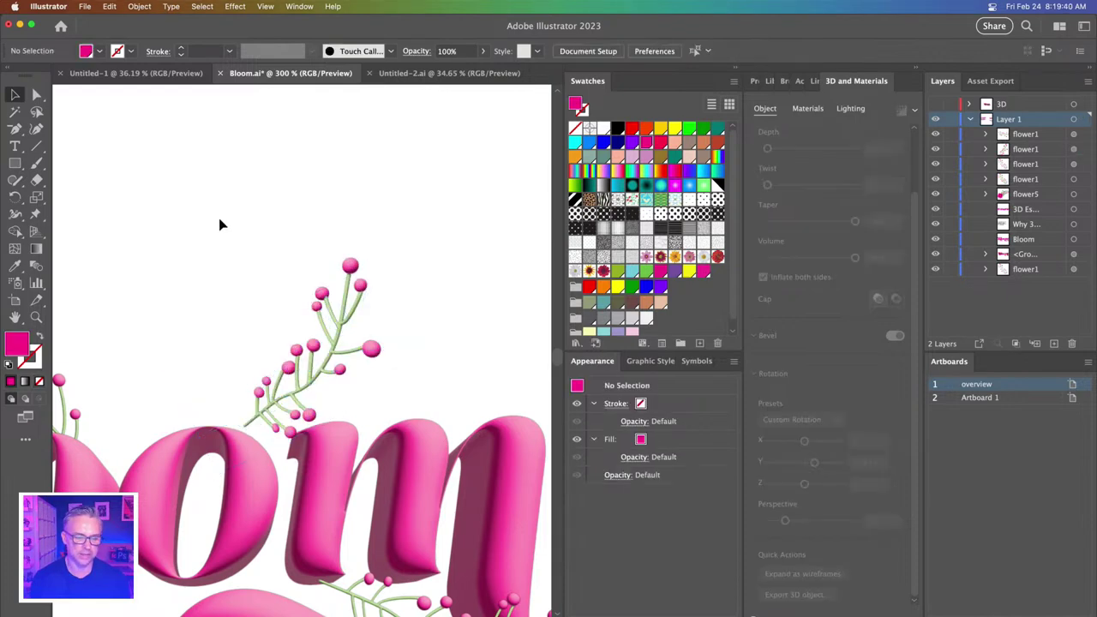
scroll(248, 239, "left", 5)
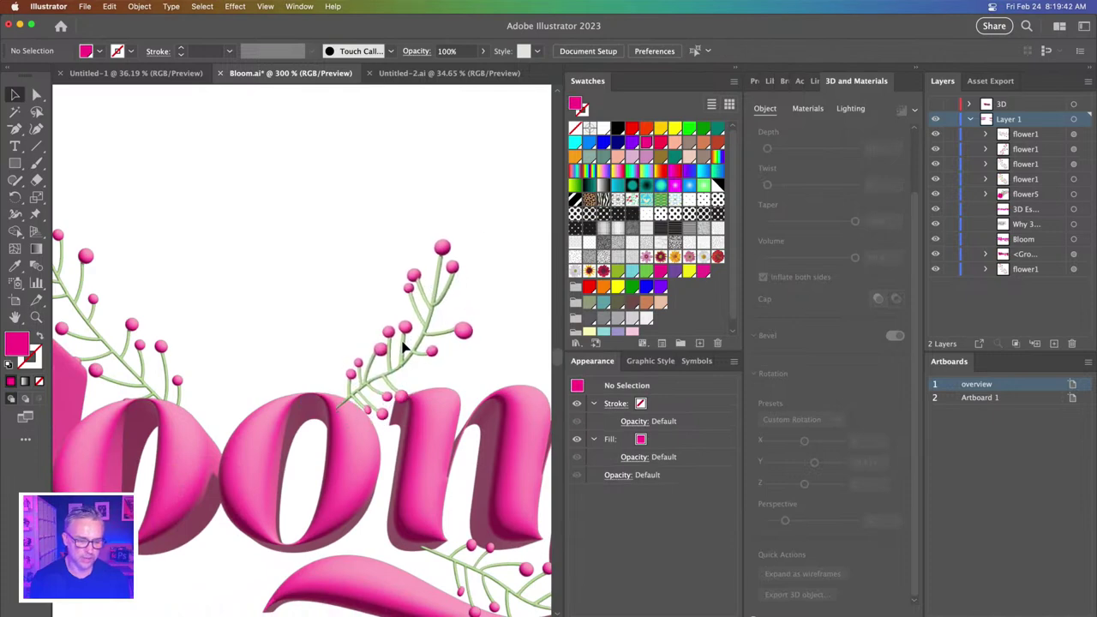
left_click(403, 345)
left_click(286, 189)
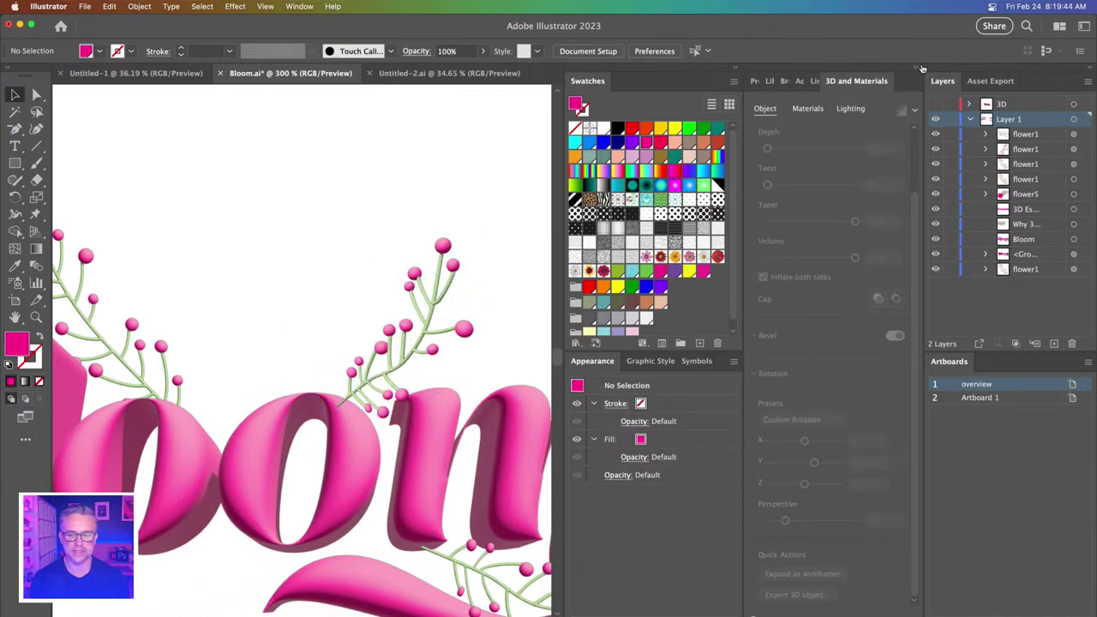
left_click(913, 68)
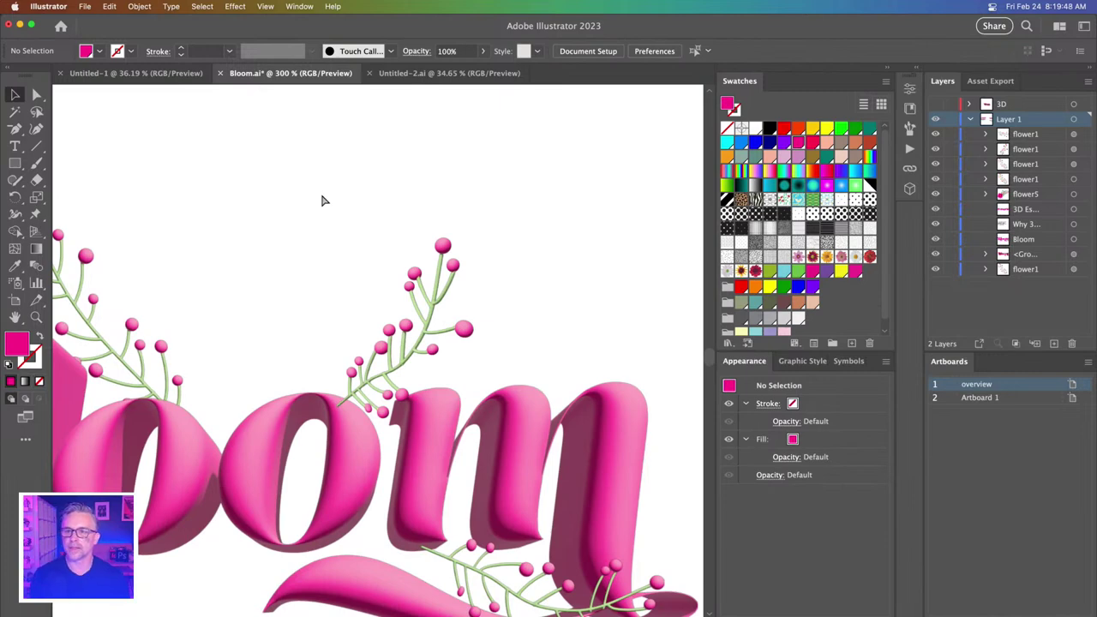
key("super+minus")
left_click_drag(191, 213, 363, 255)
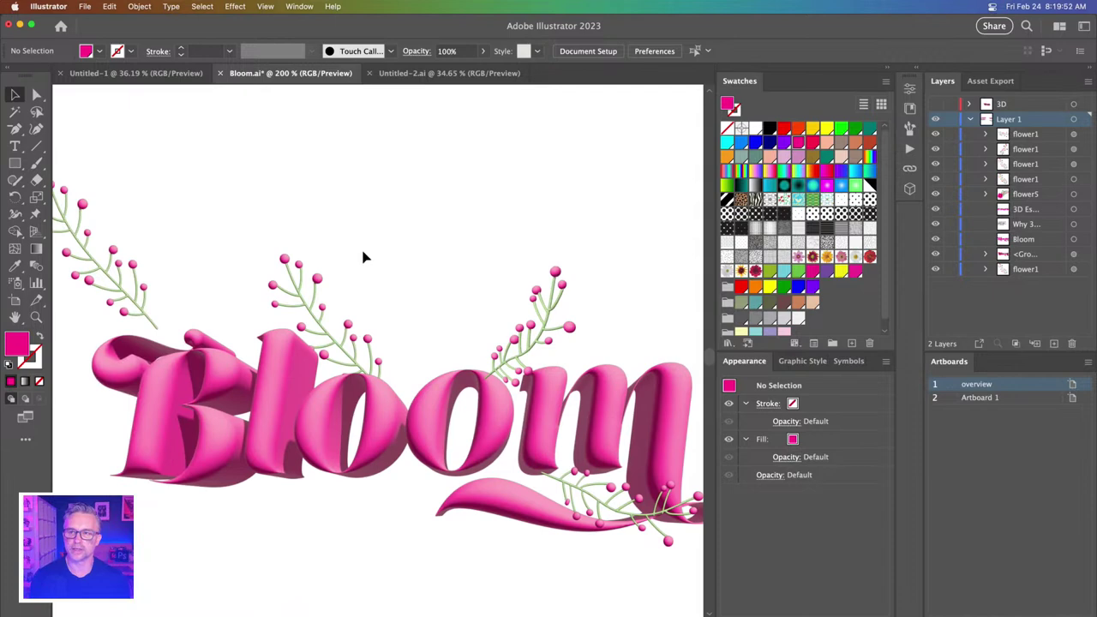
- Move the left berry sprig slightly down so it overlaps the top of the B
left_click(522, 352)
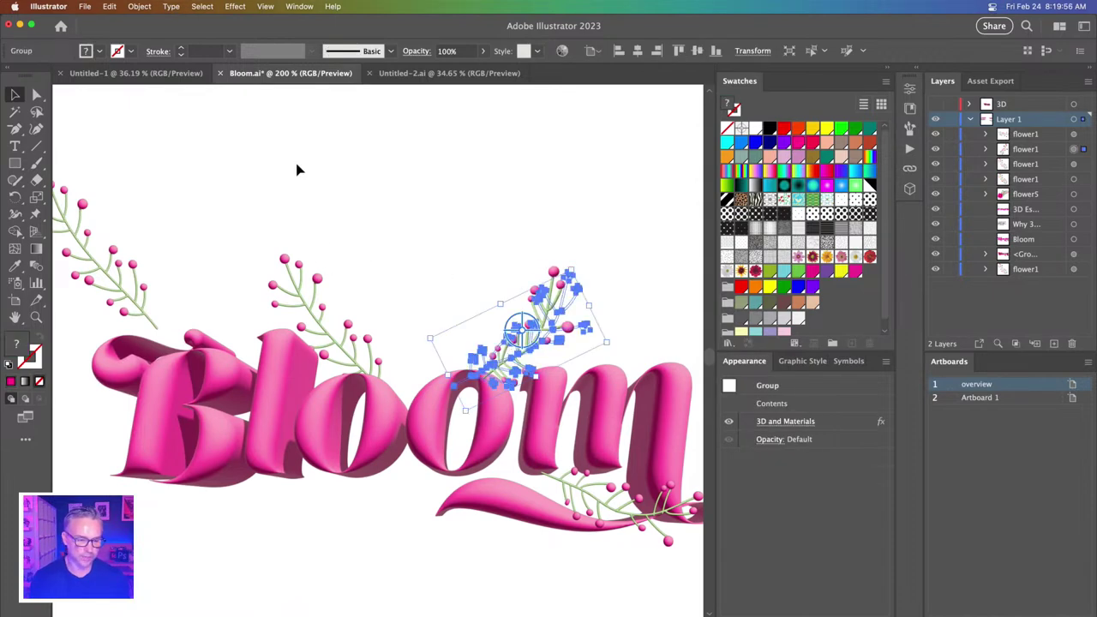
left_click(298, 168)
left_click_drag(90, 247, 105, 288)
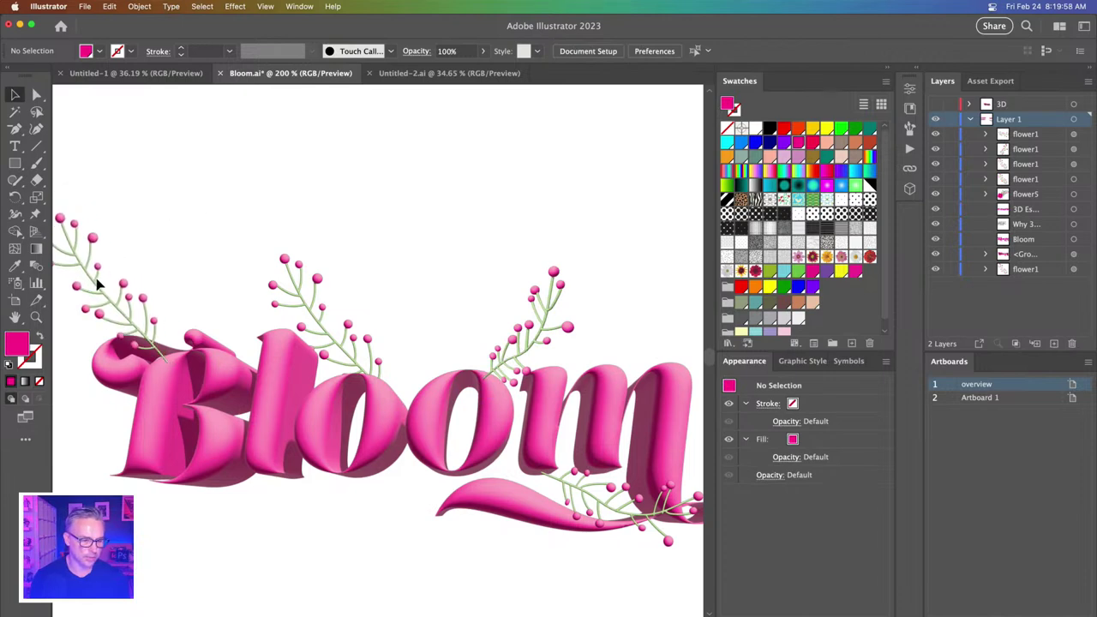
left_click(105, 288)
left_click_drag(165, 175, 281, 155)
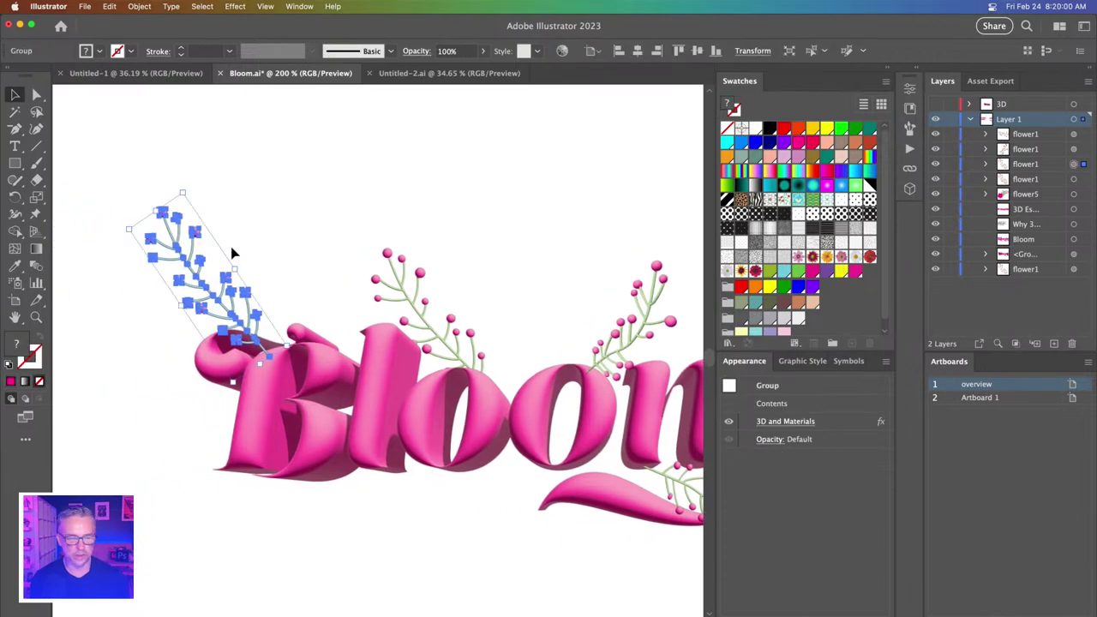
- Give the left sprig 160° perspective, inflate both sides, and tilt it slightly in 3D
left_click(916, 70)
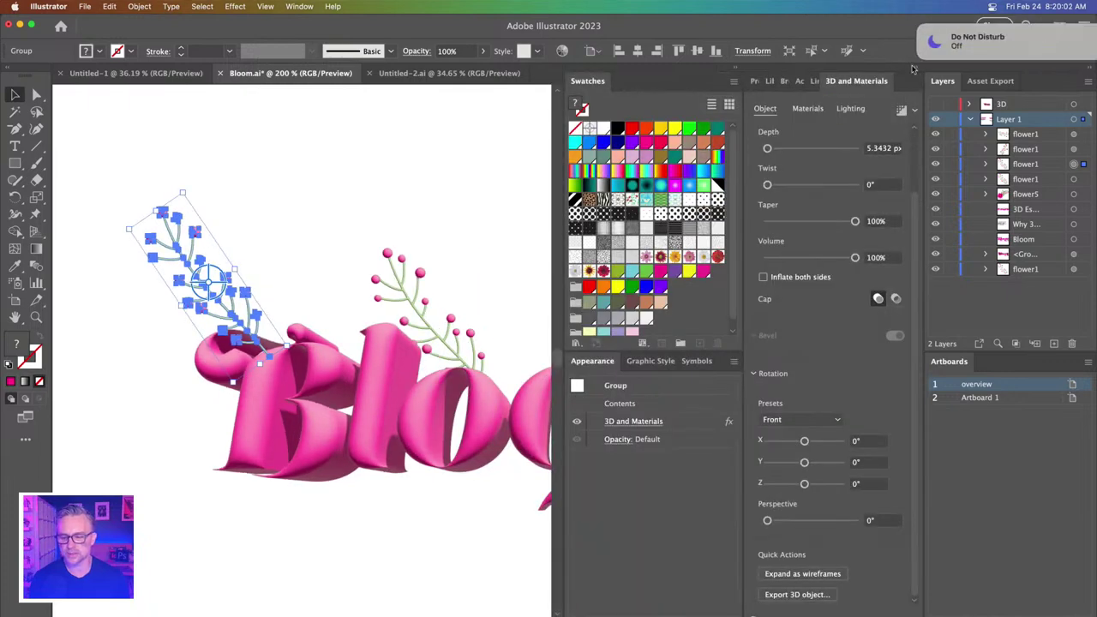
left_click(893, 29)
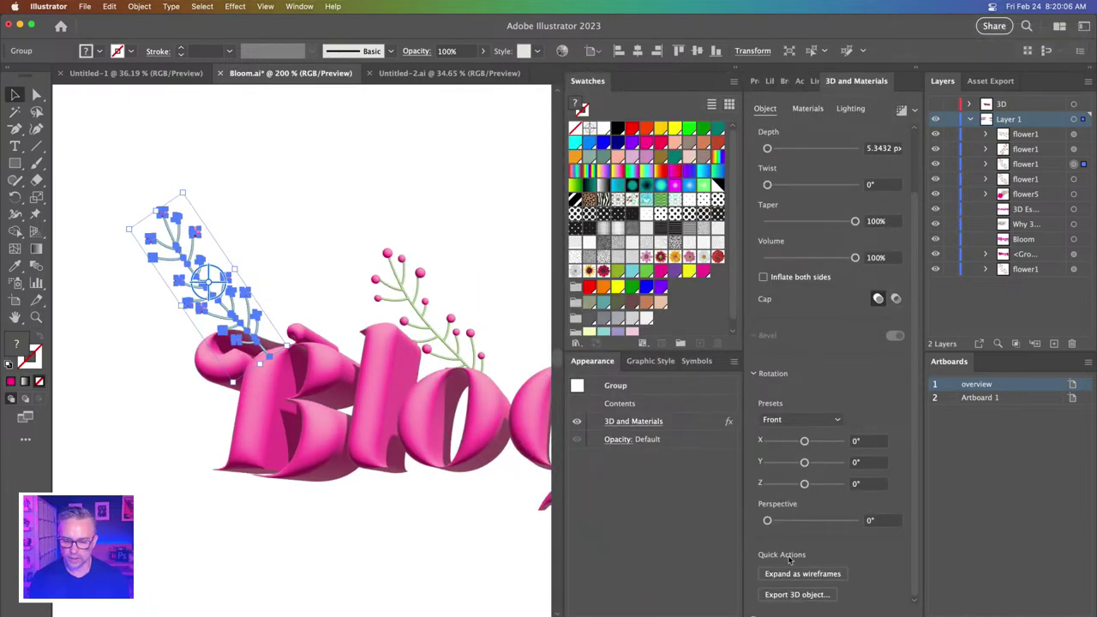
left_click(801, 522)
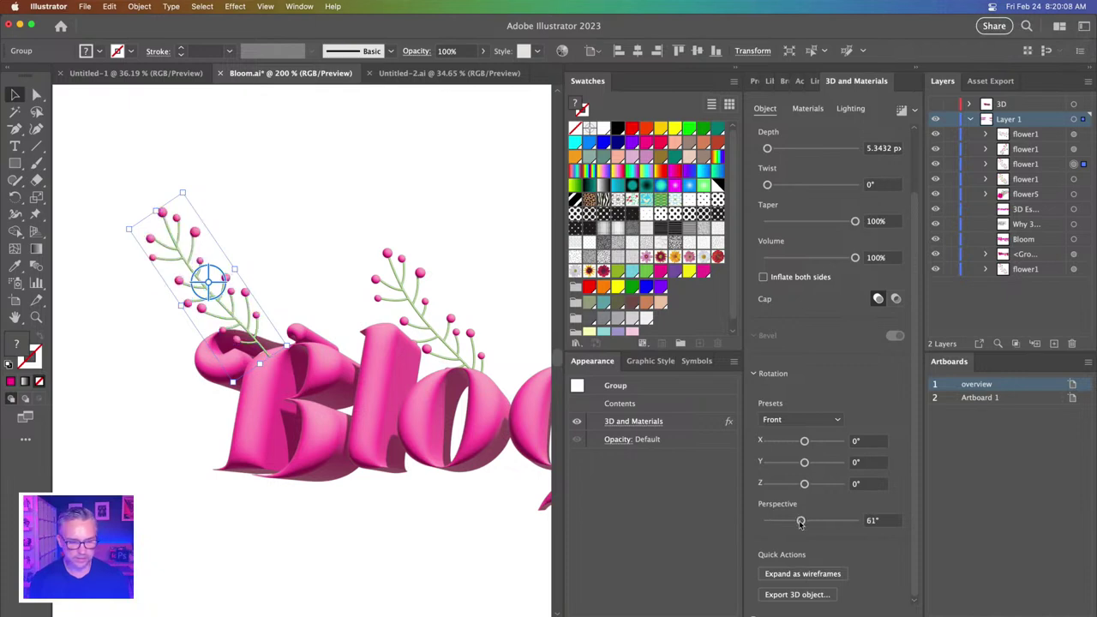
left_click_drag(828, 523, 857, 521)
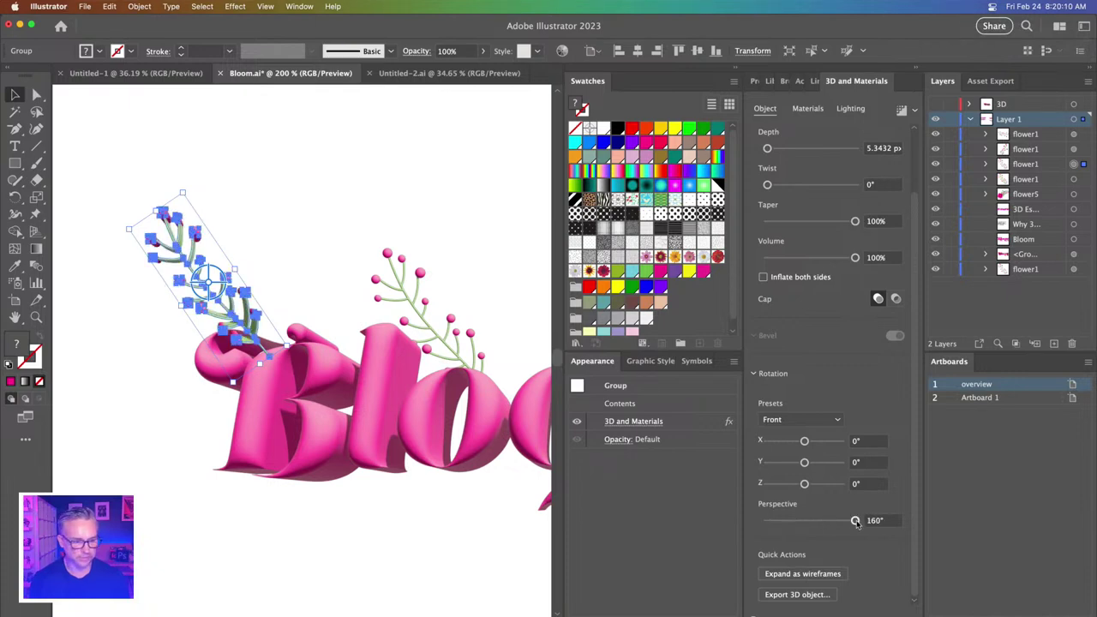
left_click(762, 277)
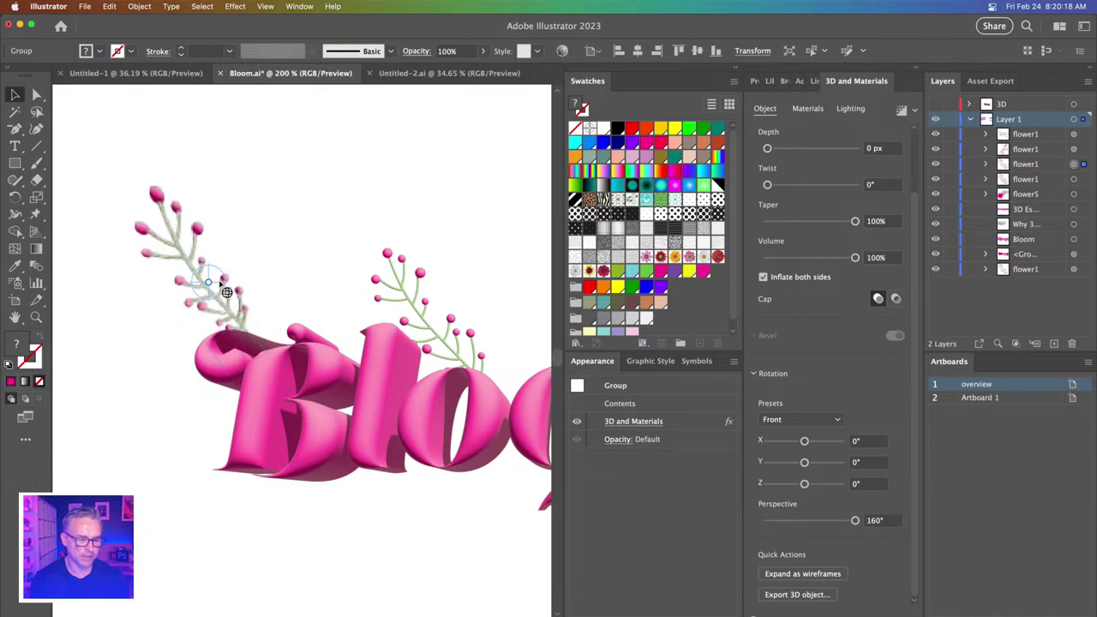
left_click_drag(234, 288, 227, 291)
- Deselect to preview the puffy sprig and collapse the panel for more canvas room
left_click(90, 147)
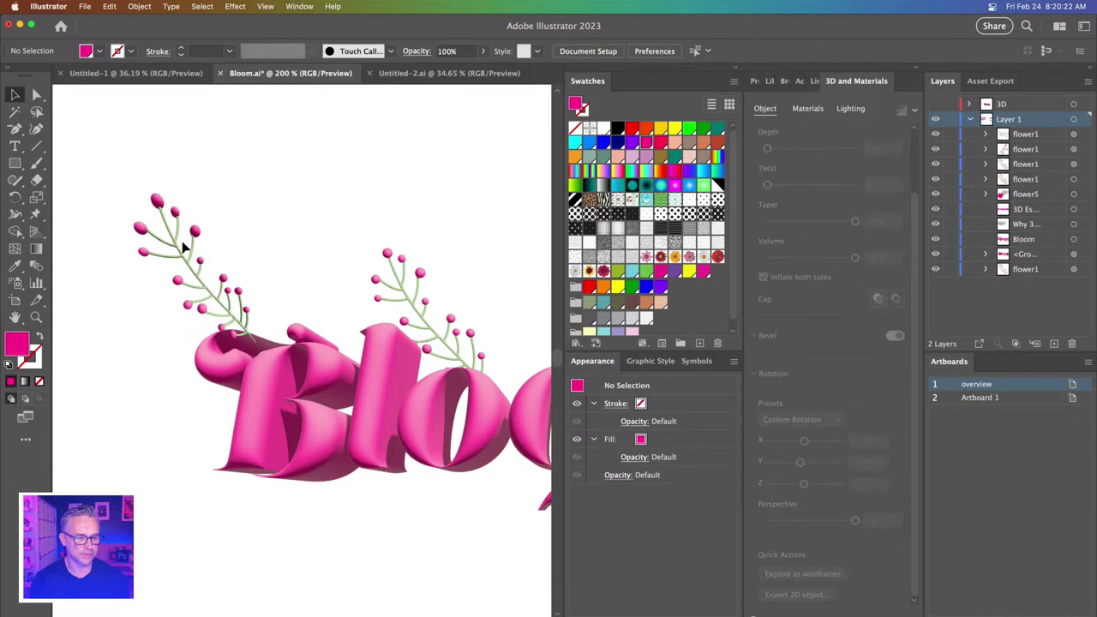
left_click(277, 152)
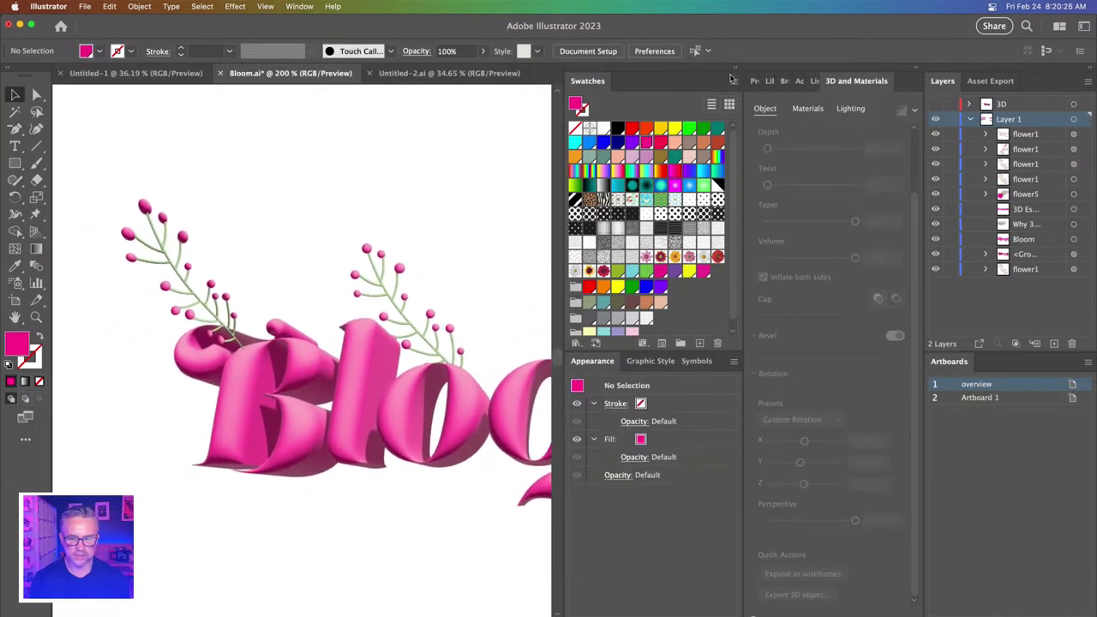
left_click(734, 69)
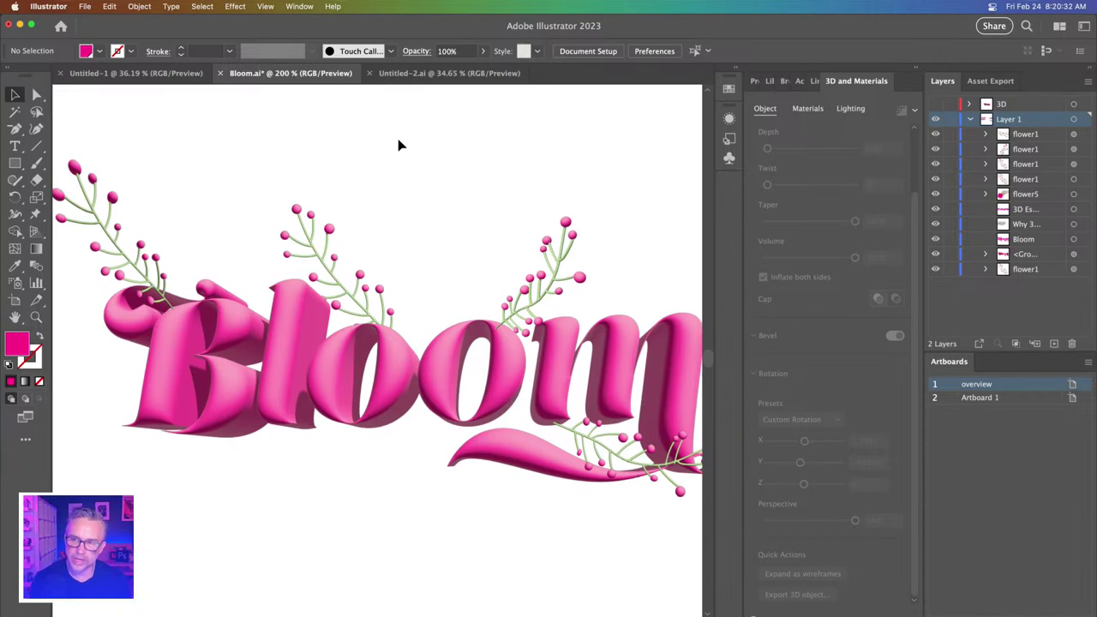
left_click(316, 253)
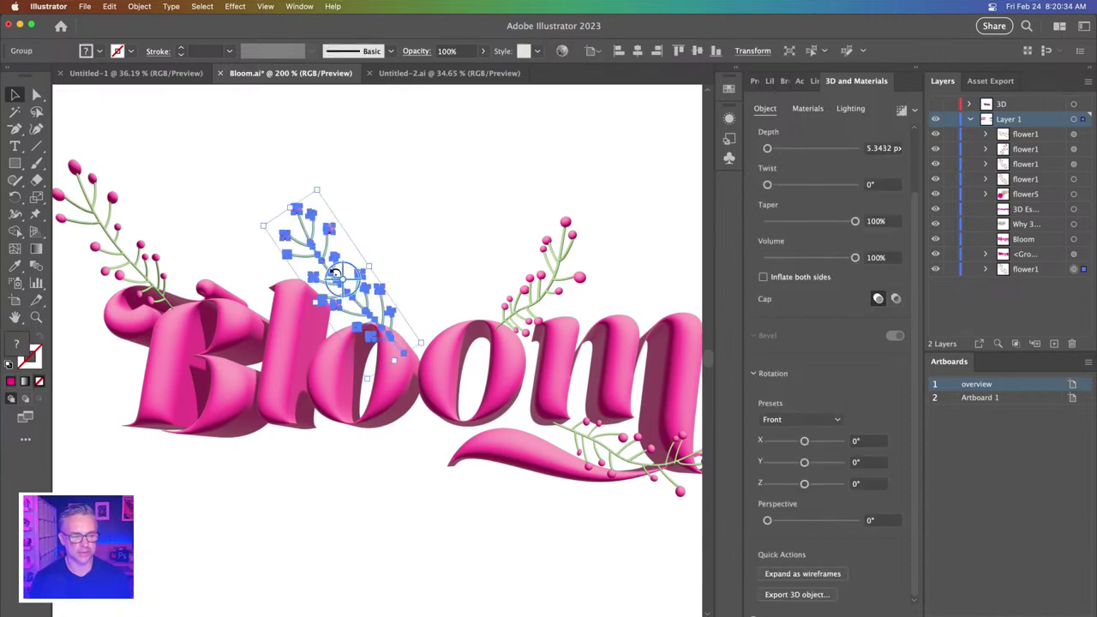
- Duplicate the flat pink flower to the left as a copy
left_click(366, 187)
scroll(351, 411, "up", 10)
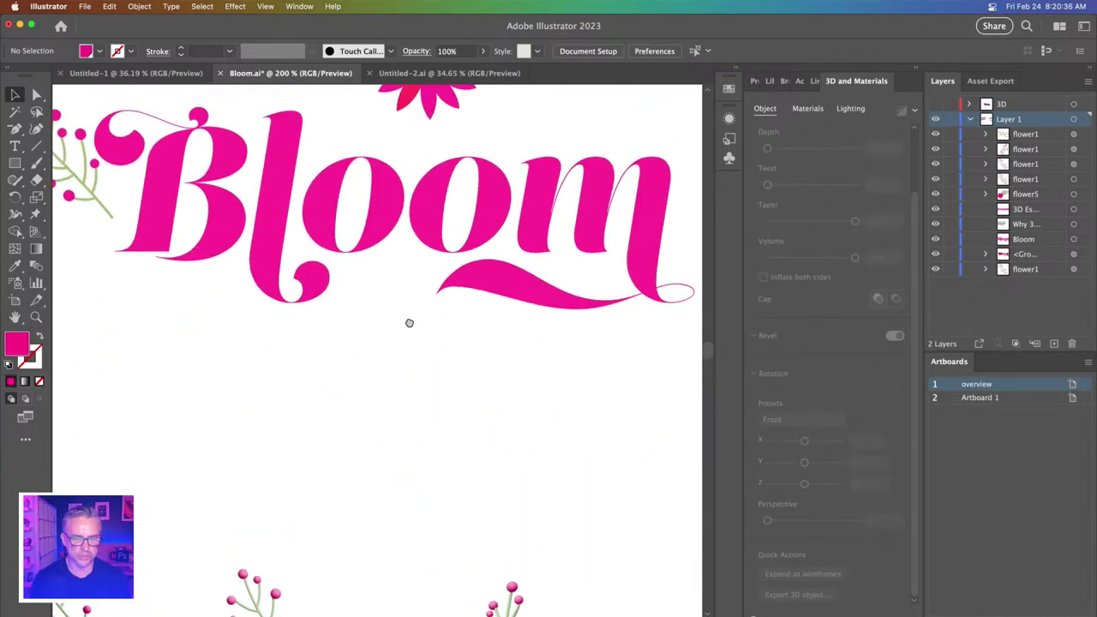
left_click(431, 303)
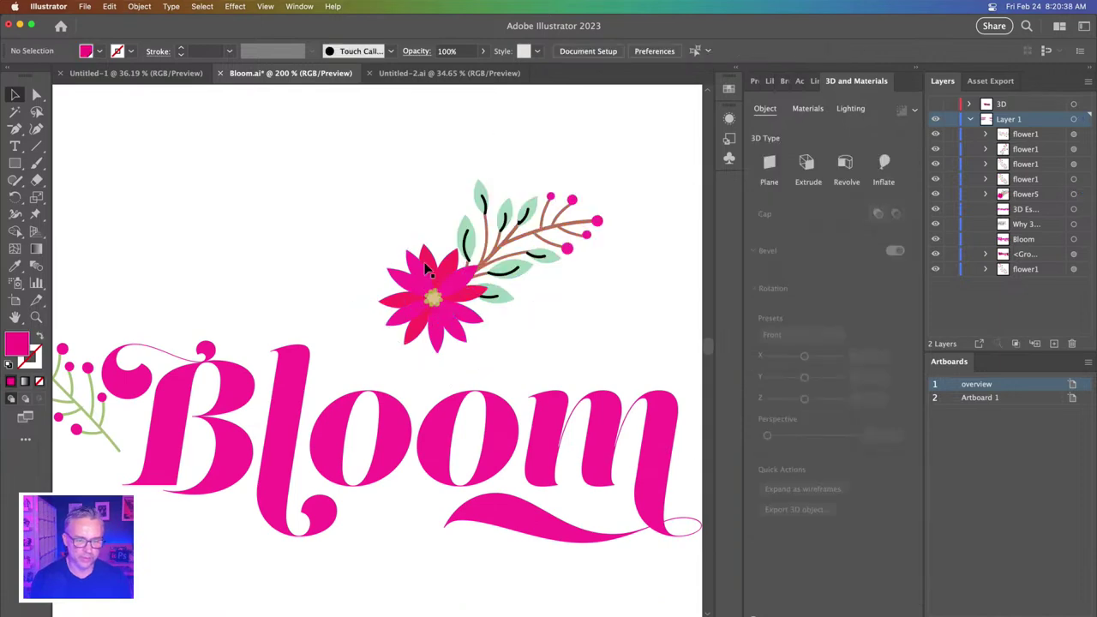
left_click_drag(329, 193, 459, 312)
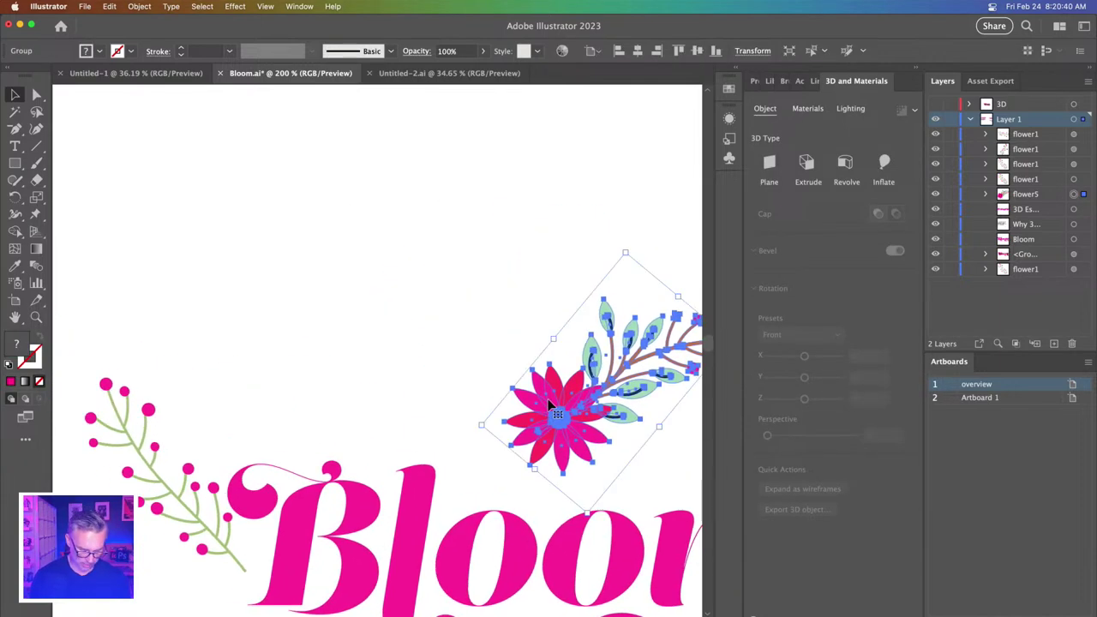
left_click_drag(557, 385, 308, 268)
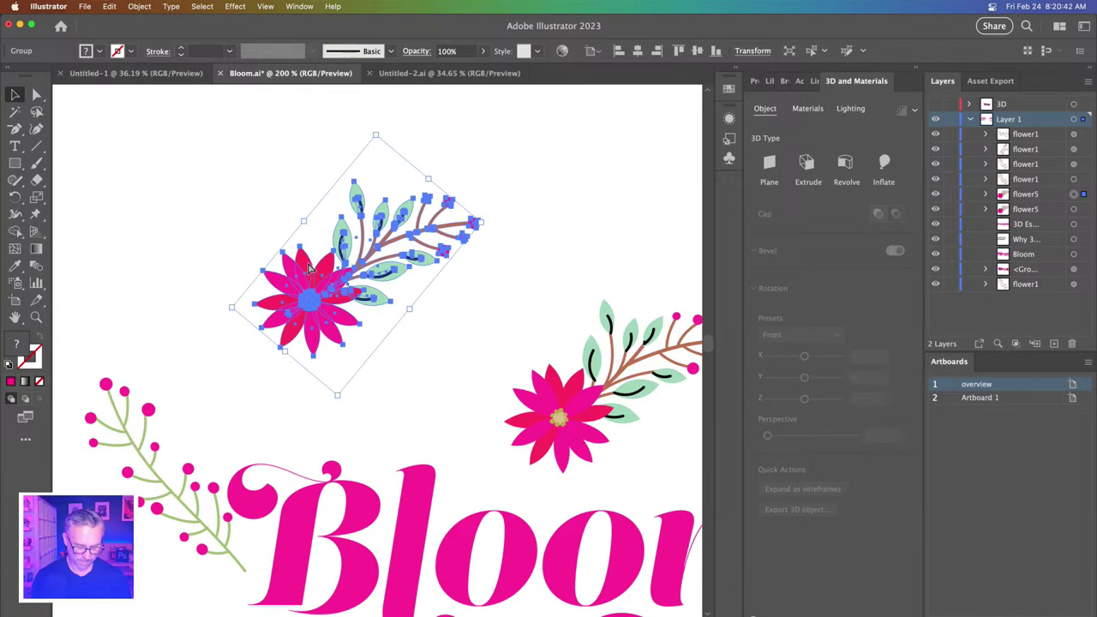
key("super+equal")
- Select the whole flower copy with the Selection tool
key("a")
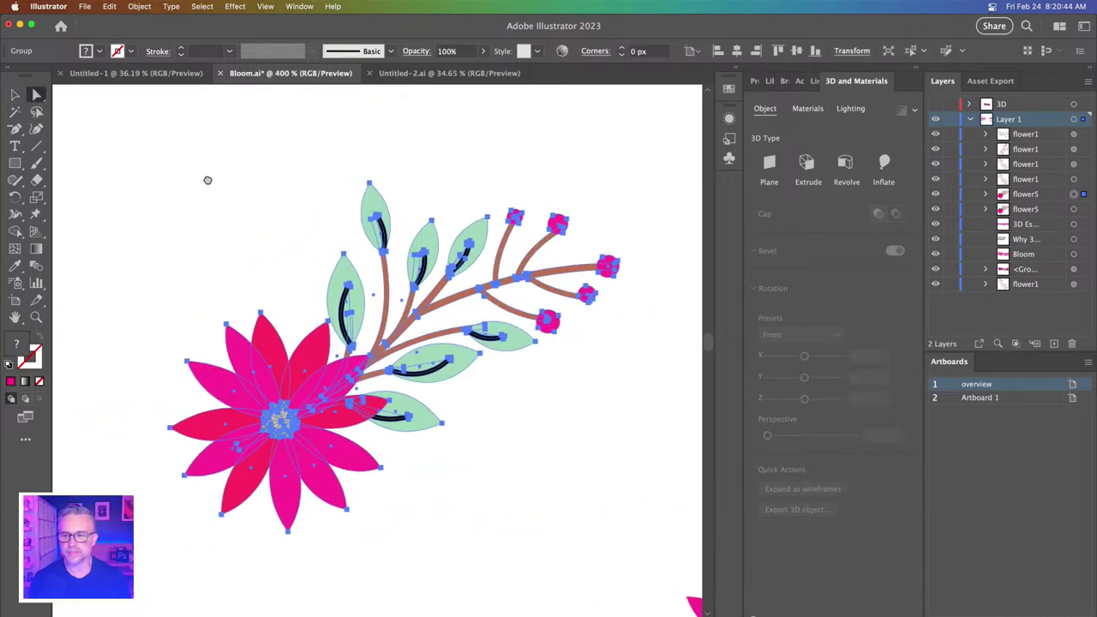
scroll(207, 179, "left", 3)
left_click(15, 94)
left_click(356, 248)
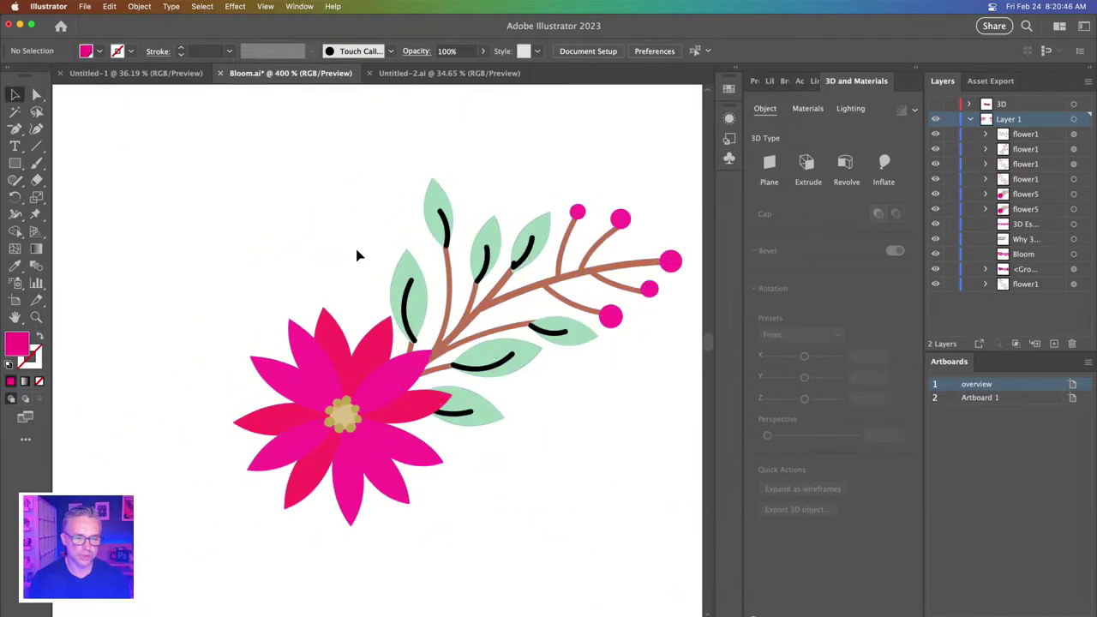
left_click(386, 366)
left_click(206, 171)
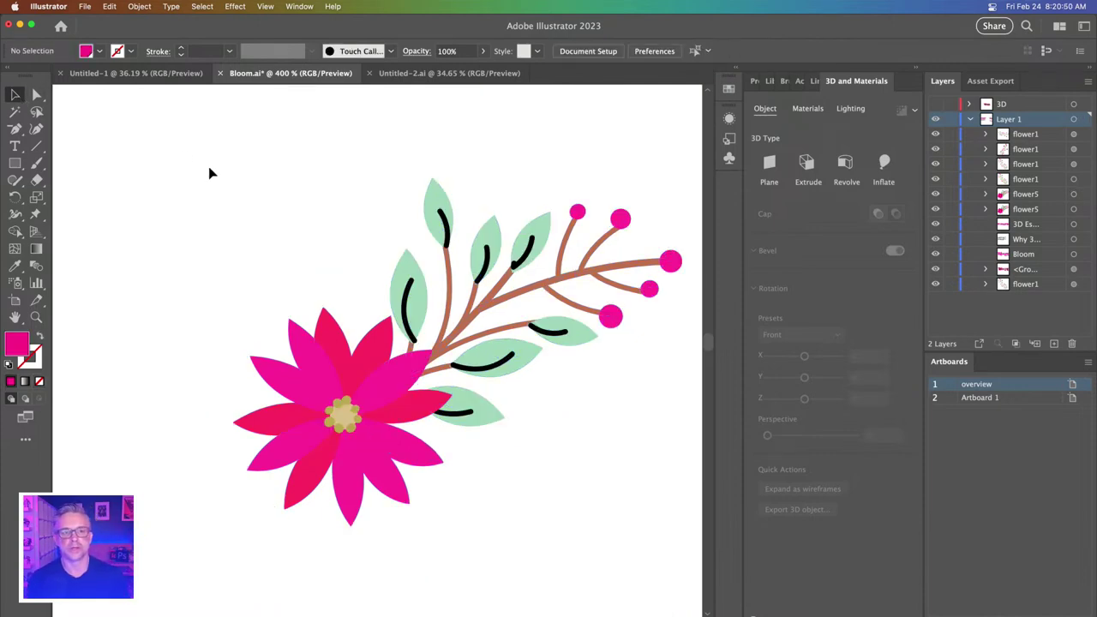
left_click(418, 299)
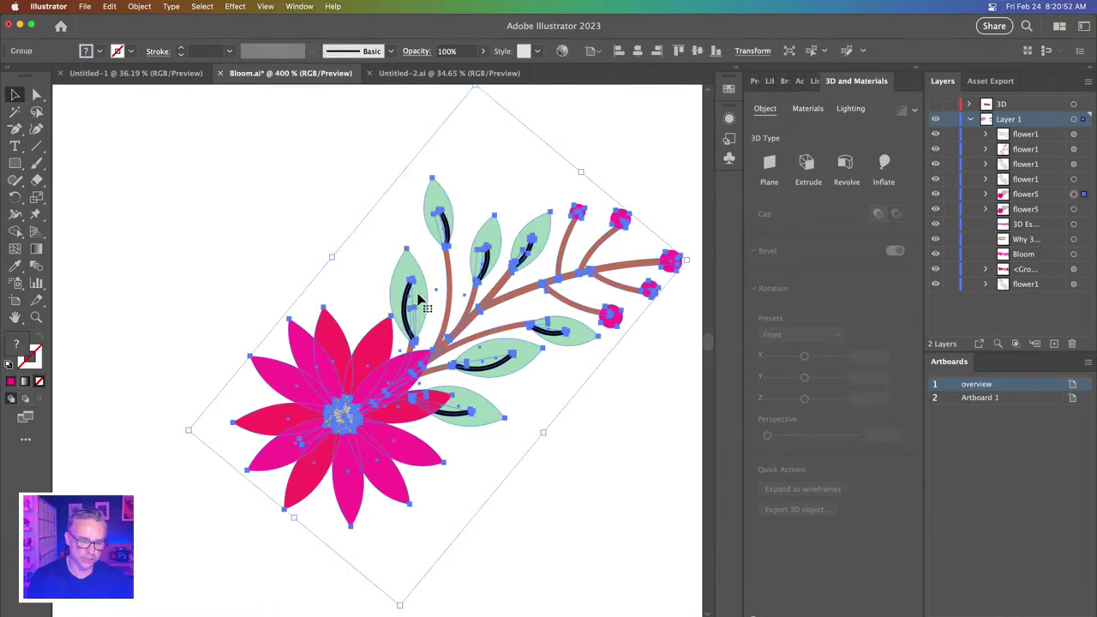
- Isolate the flower copy and delete its leaves, stem and berries
double_click(418, 299)
left_click(566, 296)
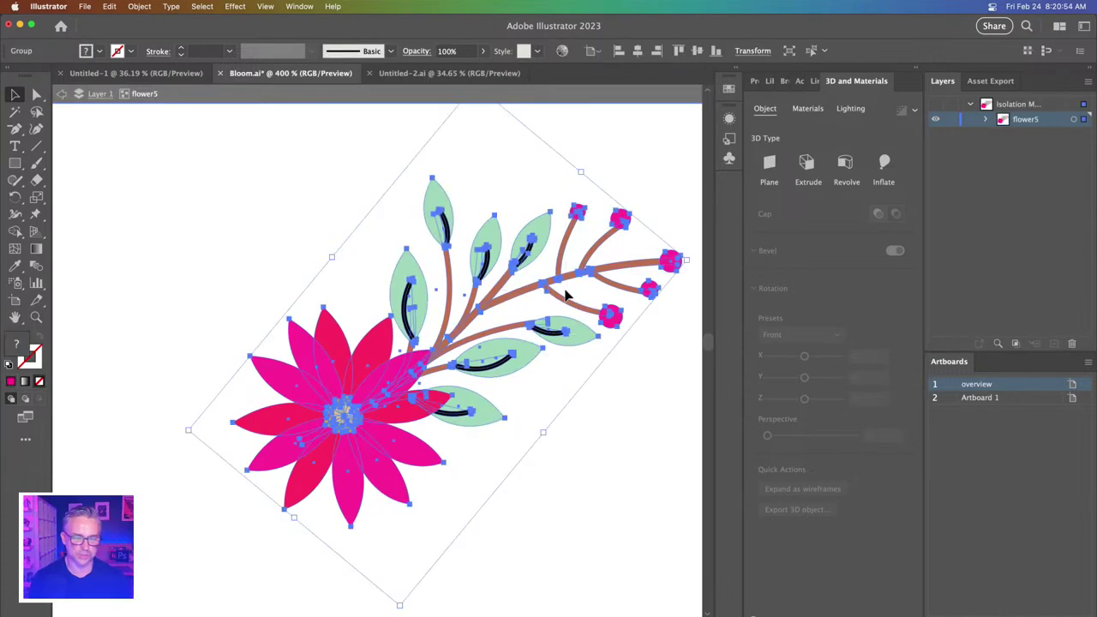
left_click(356, 192)
double_click(411, 300)
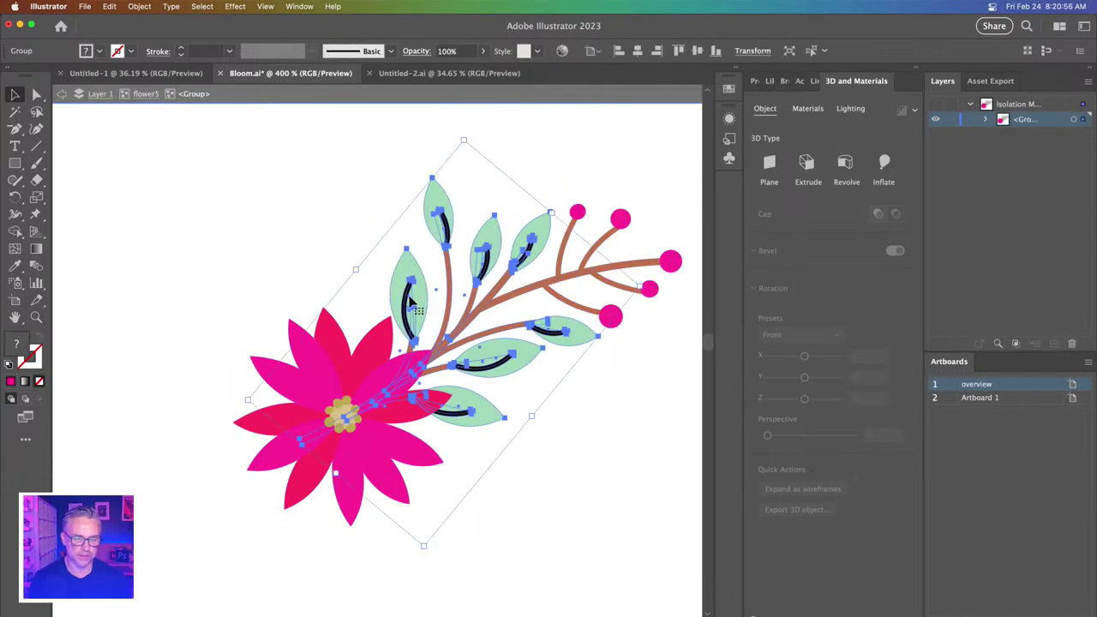
key("BackSpace")
left_click_drag(473, 162, 671, 362)
key("BackSpace")
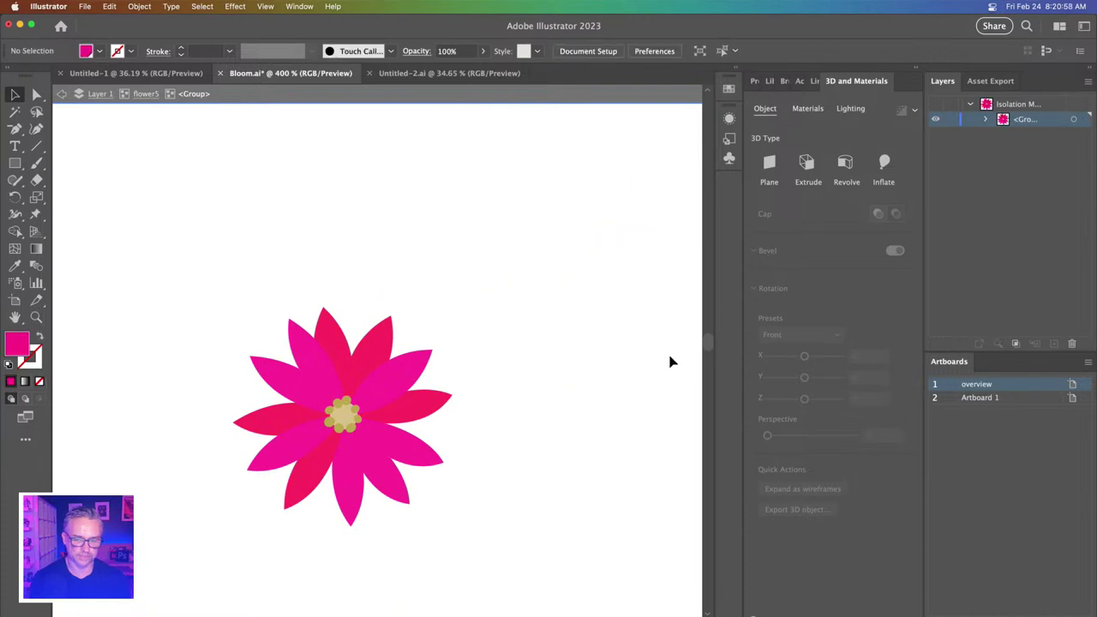
- Exit isolation mode and apply Inflate to the stripped-down flower copy
left_click(325, 382)
double_click(326, 380)
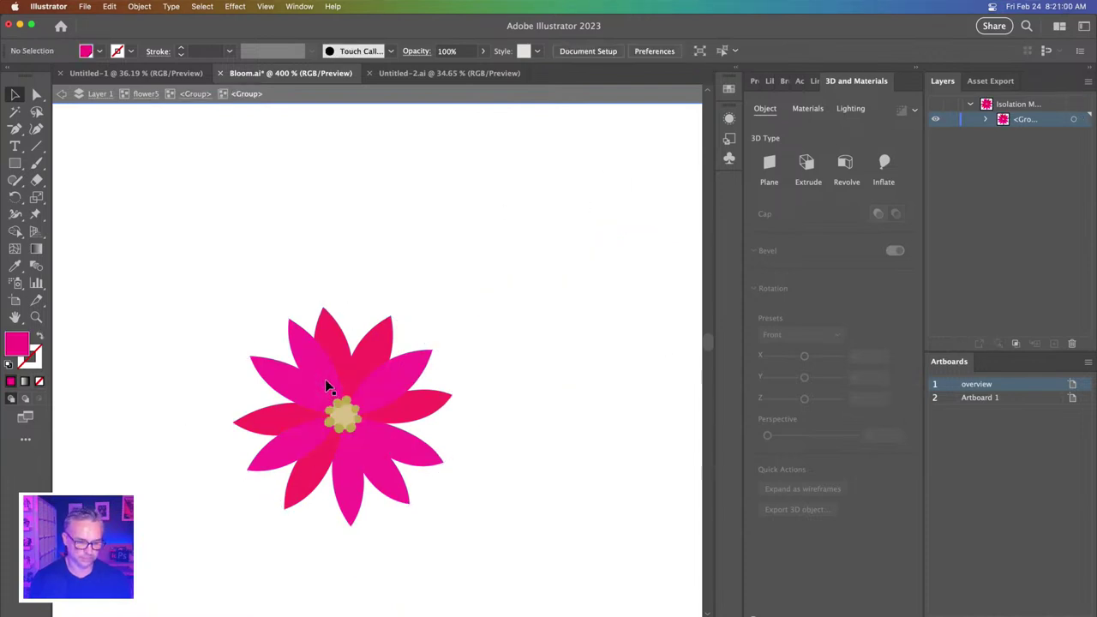
left_click_drag(227, 309, 323, 161)
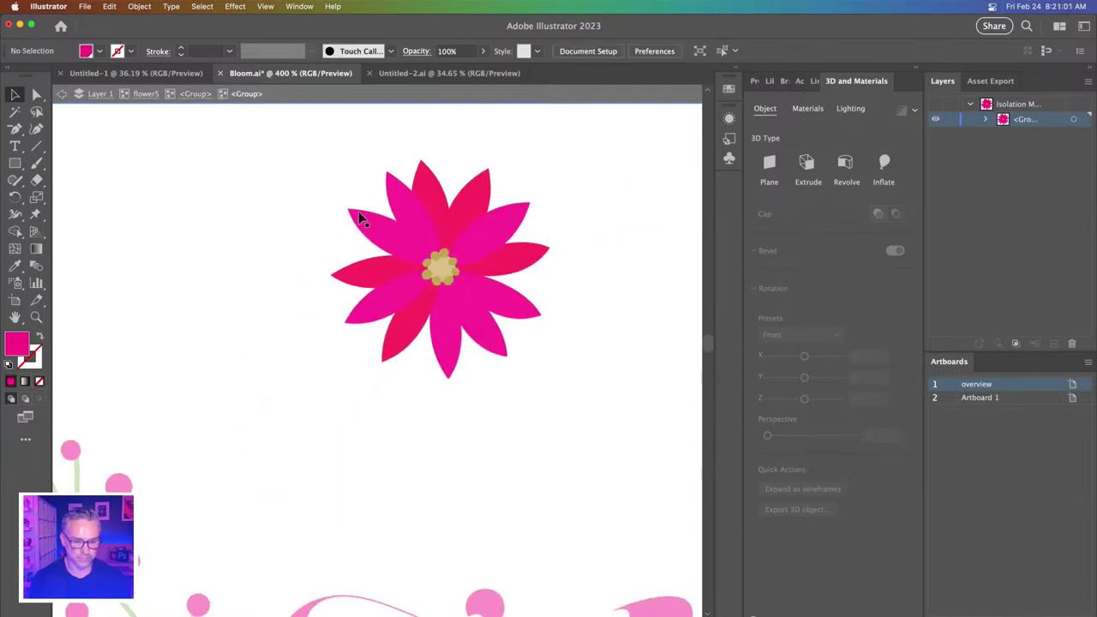
double_click(197, 163)
left_click(448, 273)
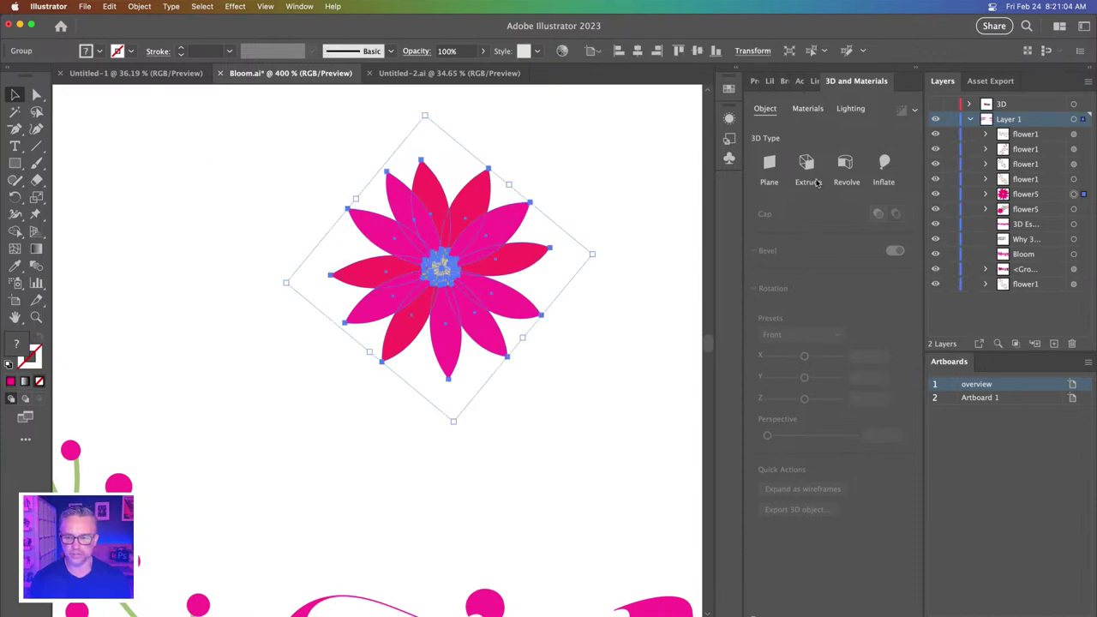
left_click(882, 170)
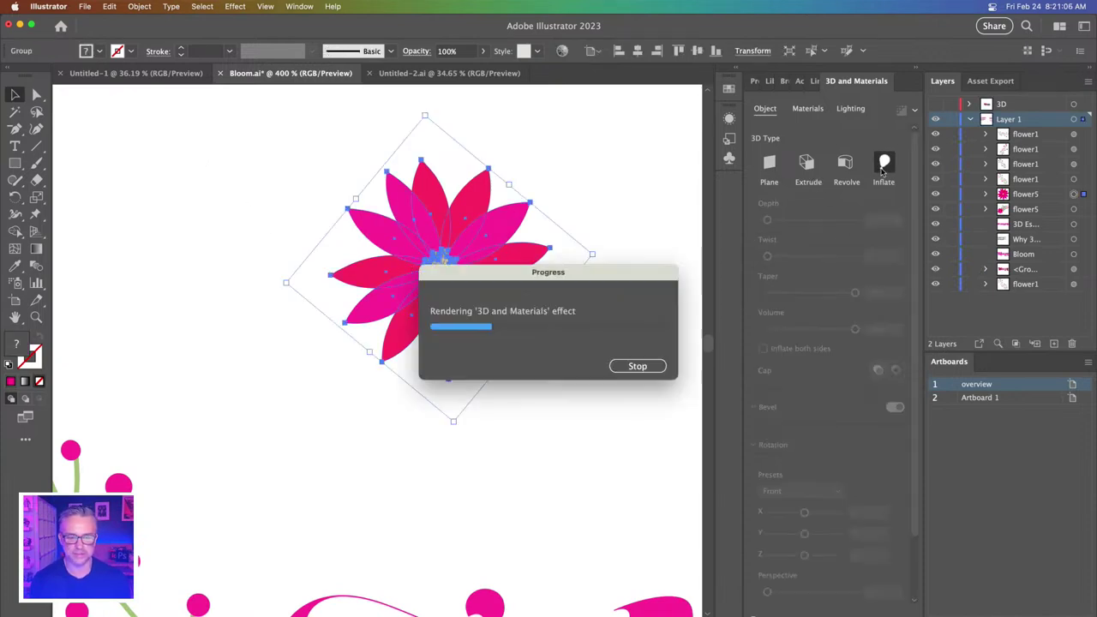
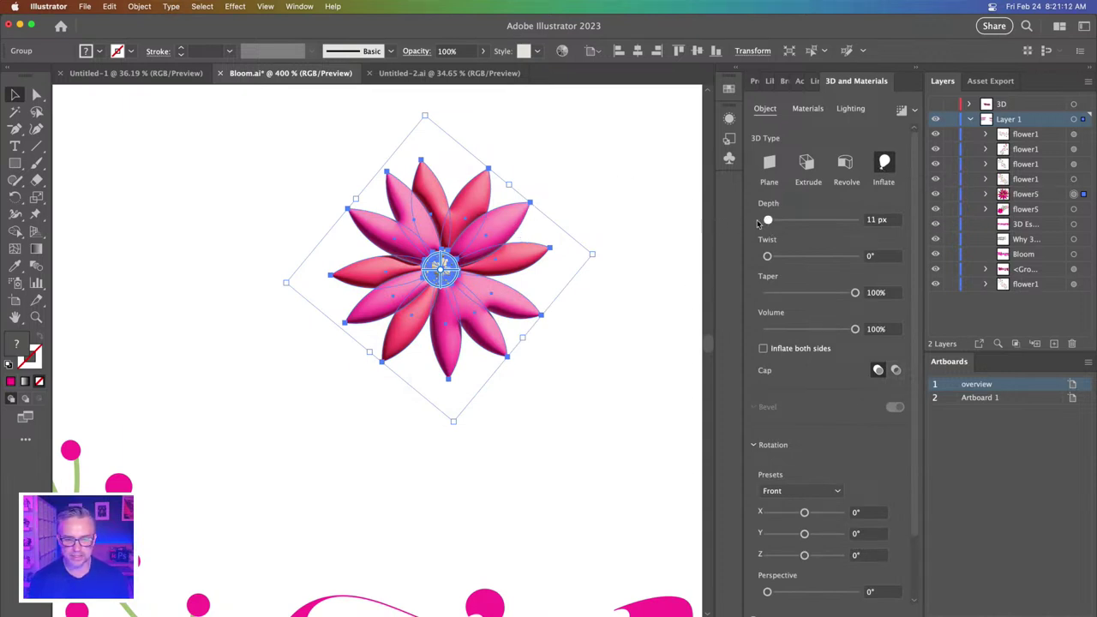
- Flatten the flower's inflate depth to 0 px and zoom out to the whole Bloom artwork
left_click_drag(757, 222, 714, 222)
left_click(217, 176)
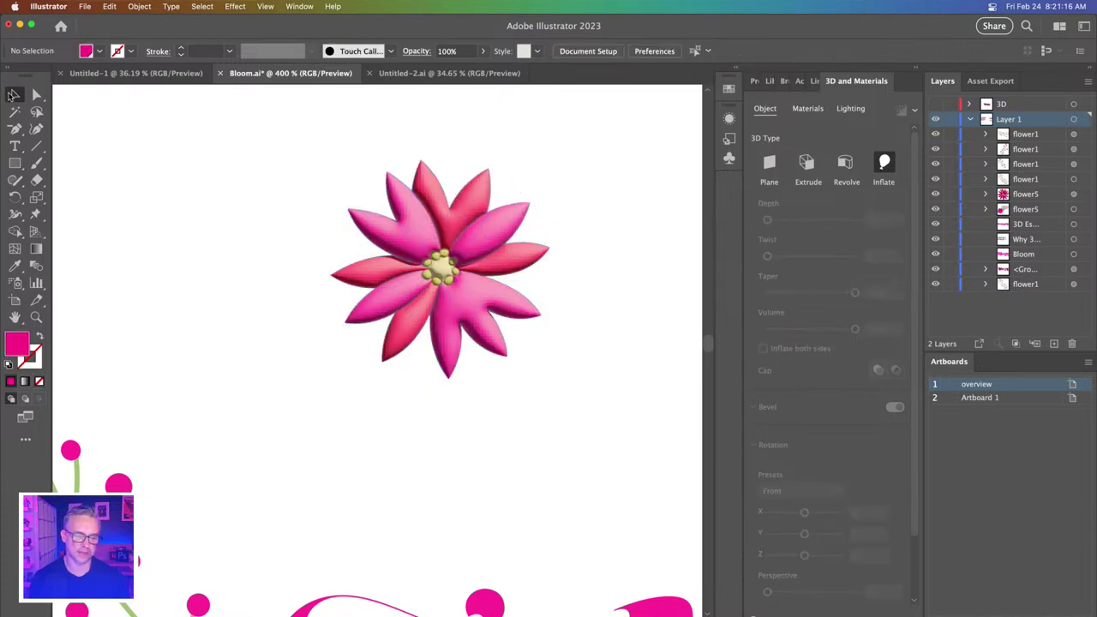
key("super+minus")
key("super+minus")
key("super+minus")
scroll(190, 229, "down", 3)
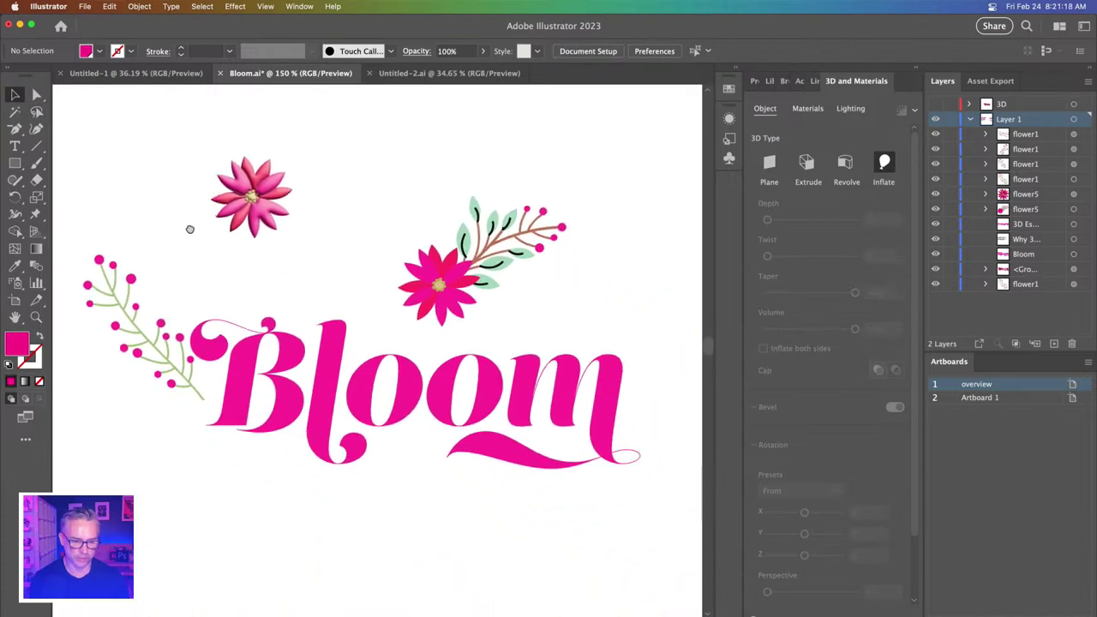
scroll(237, 237, "down", 5)
scroll(237, 237, "left", 2)
- Drag the pink flower group down into the second 'o' of Bloom
left_click_drag(291, 103, 360, 436)
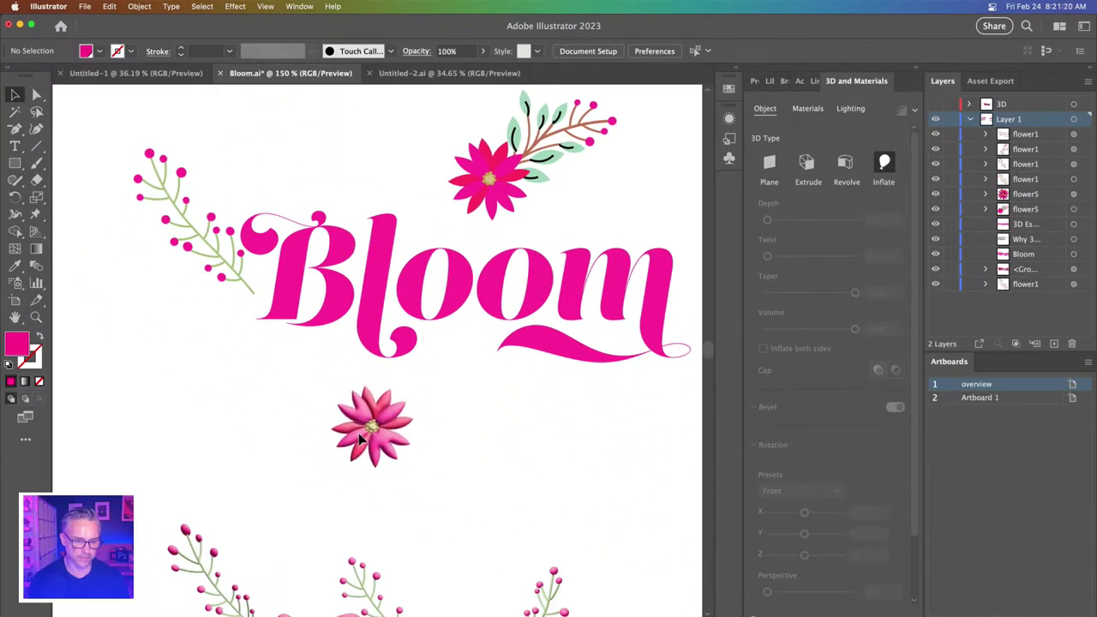
left_click(360, 437)
scroll(359, 436, "down", 5)
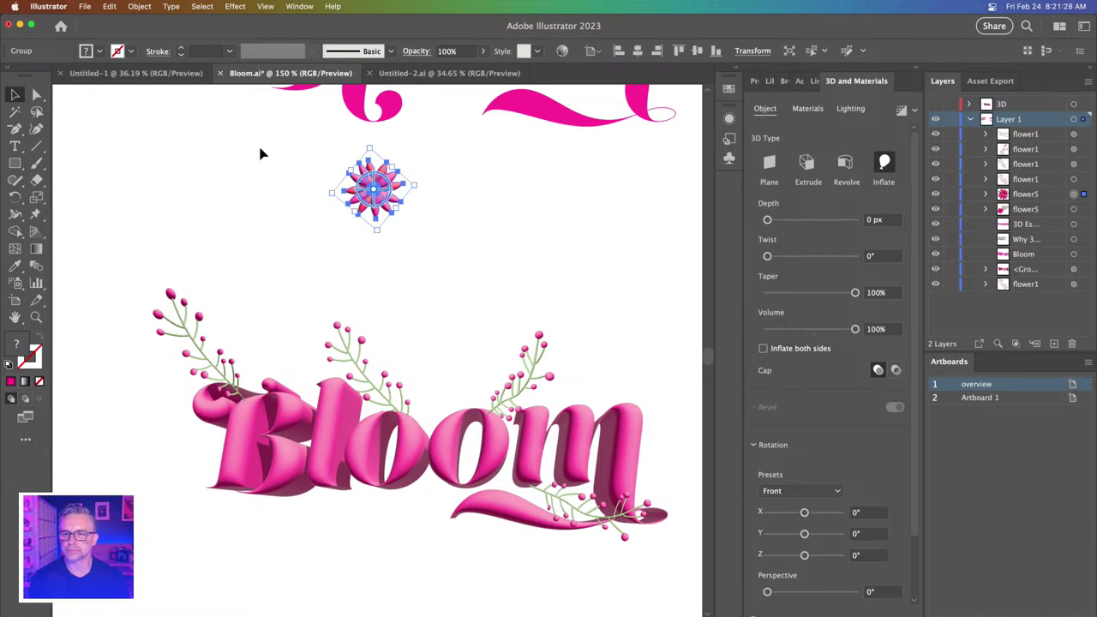
left_click(267, 249)
left_click_drag(374, 183, 465, 446)
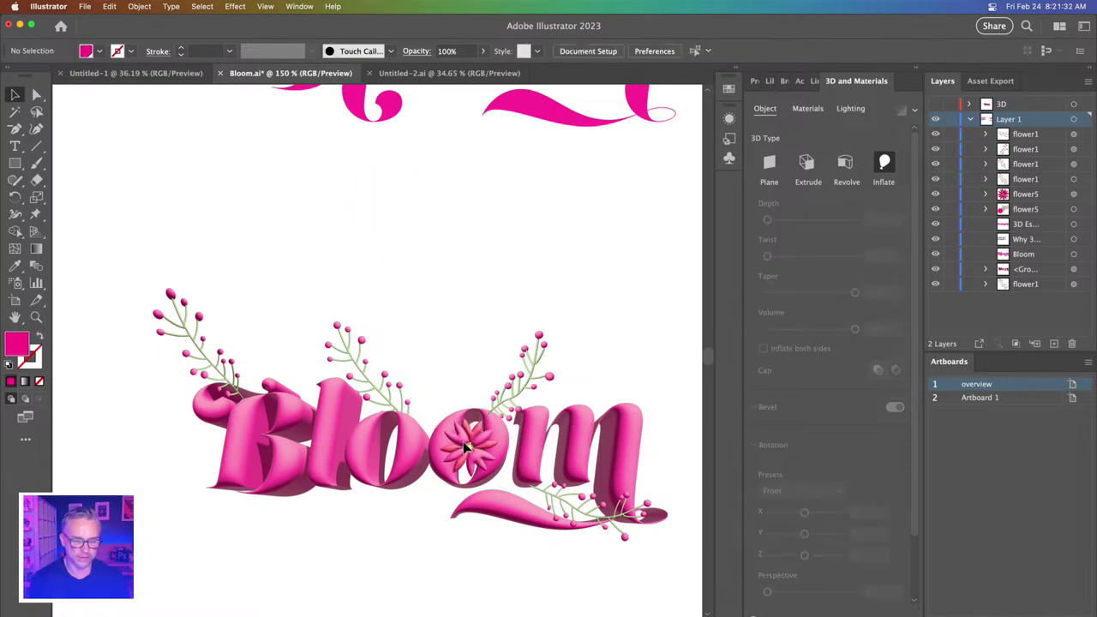
left_click(436, 340)
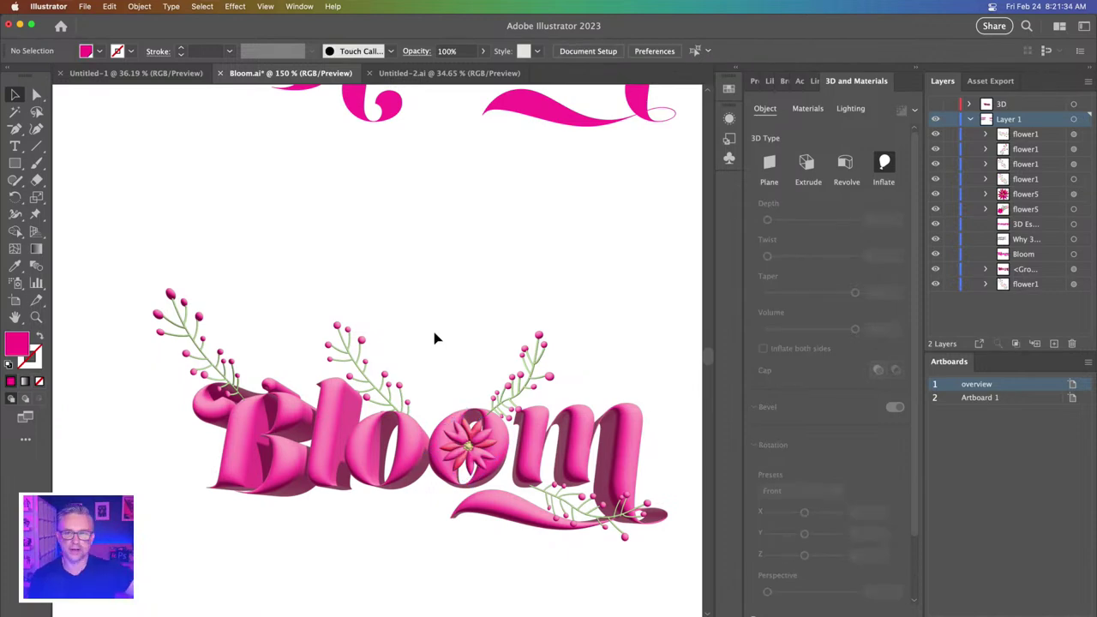
- Collapse the 3D panel and zoom to 200%, centred on the Bloom artwork
key("super+equal")
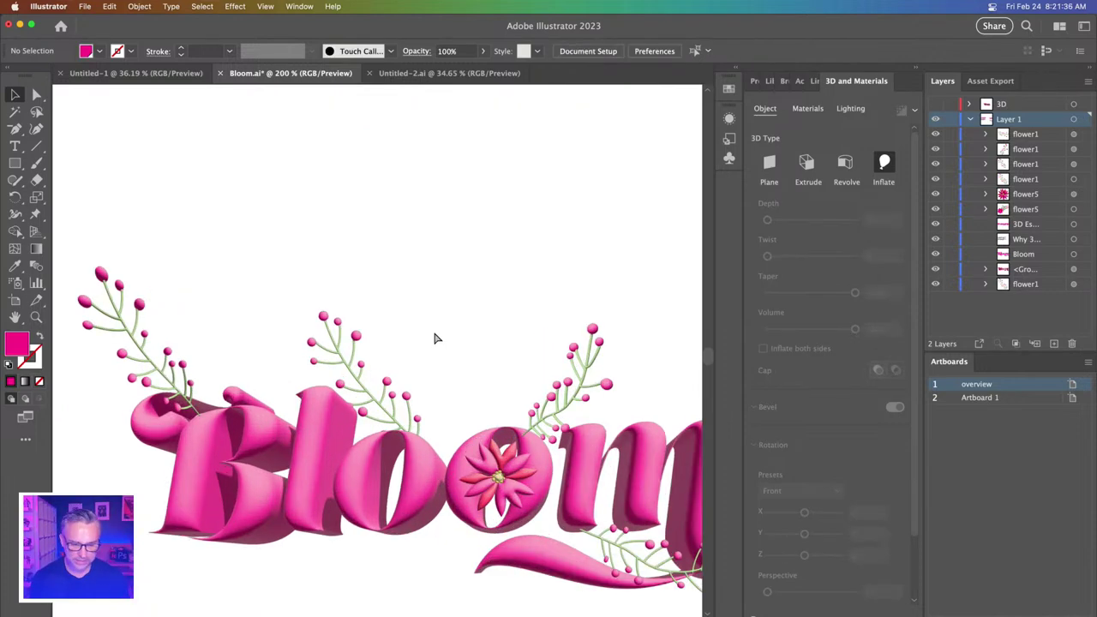
left_click(913, 69)
key("super+minus")
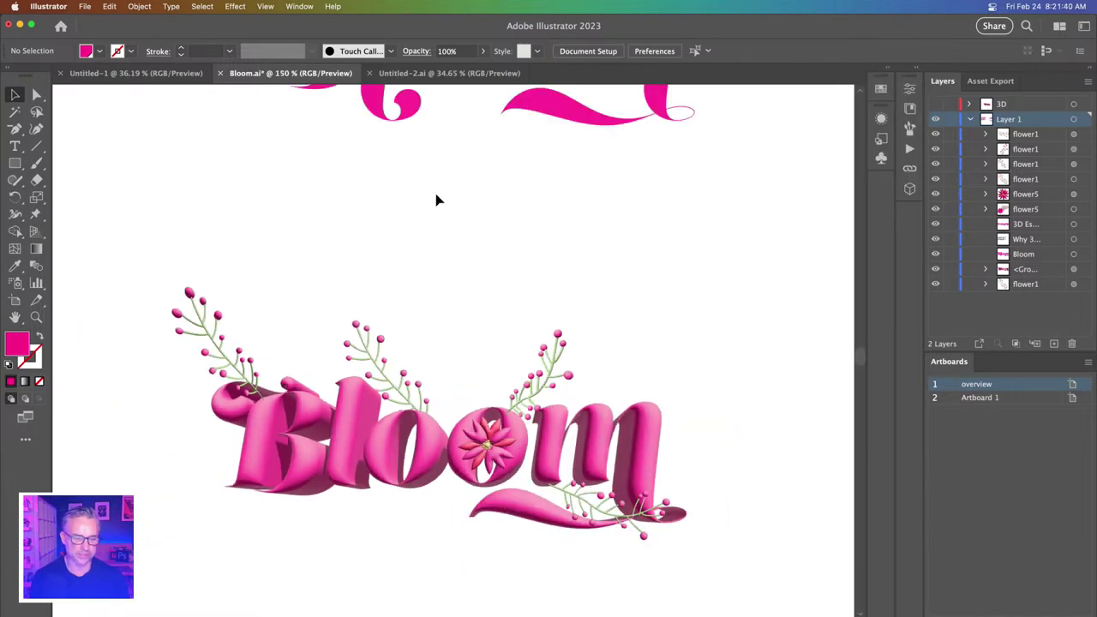
left_click_drag(472, 282, 511, 231)
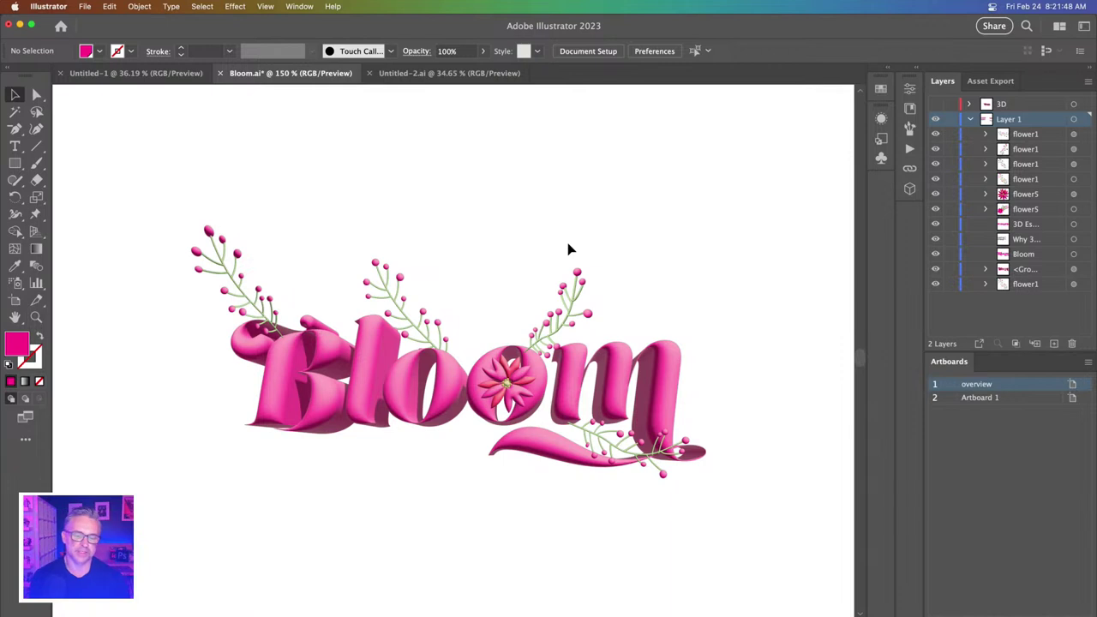
key("super+equal")
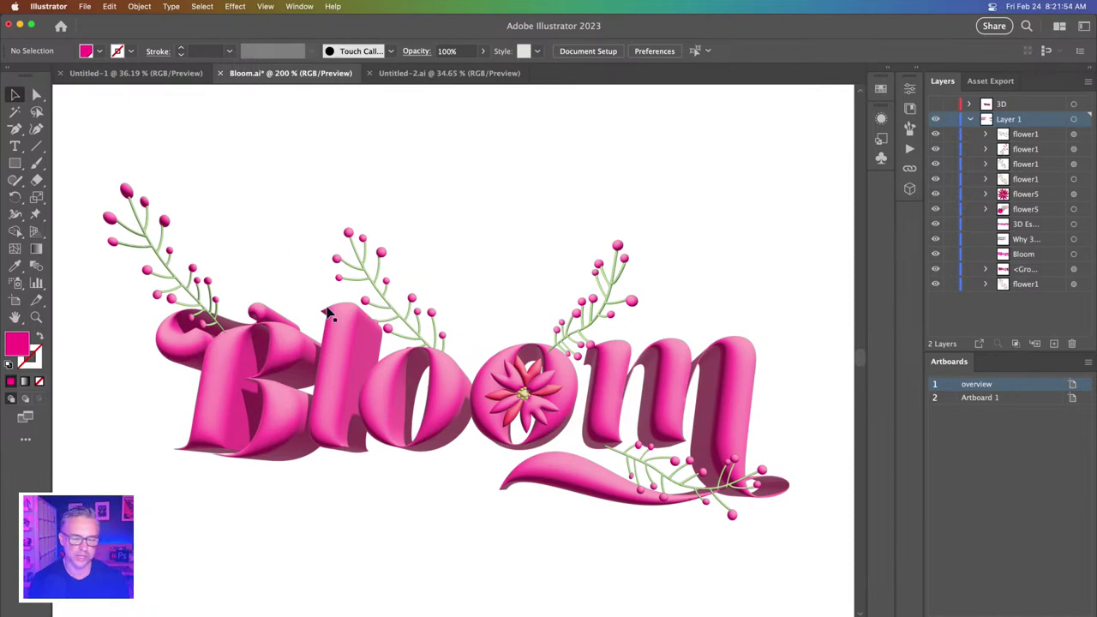
- Select the sprig above the first 'o' and expand the Swatches/Appearance panels
left_click(394, 312)
left_click(351, 245)
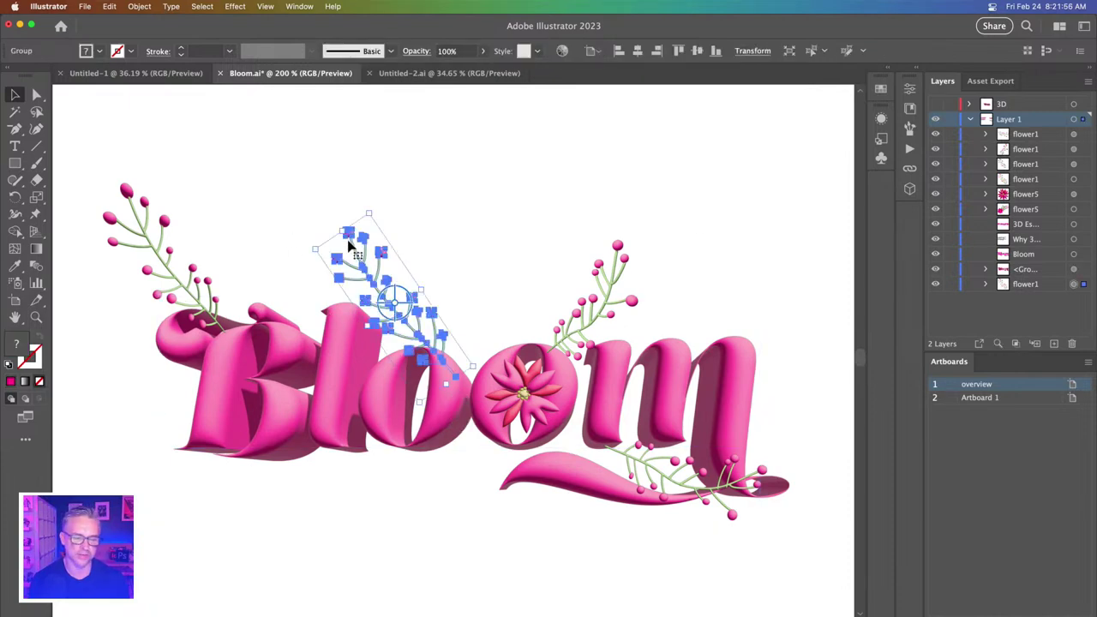
left_click(351, 144)
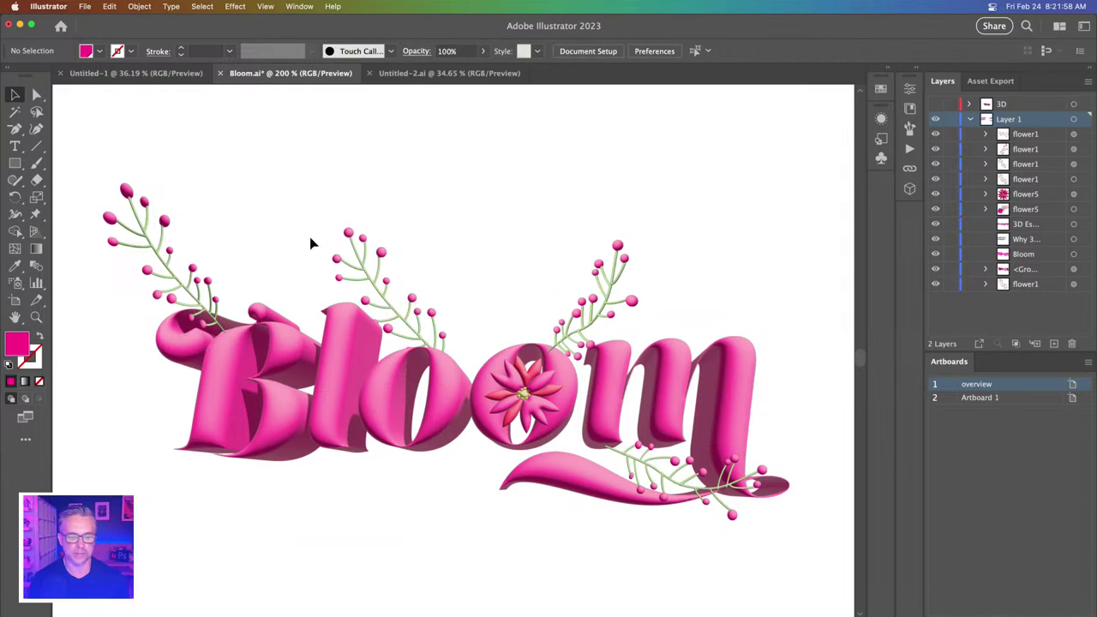
left_click(351, 270)
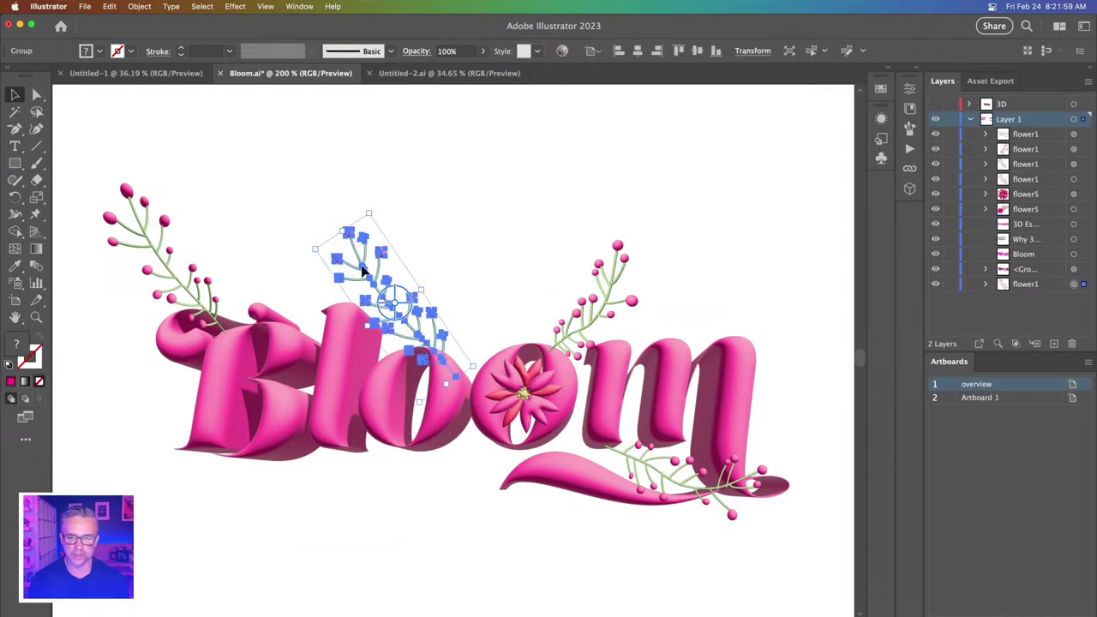
left_click(891, 75)
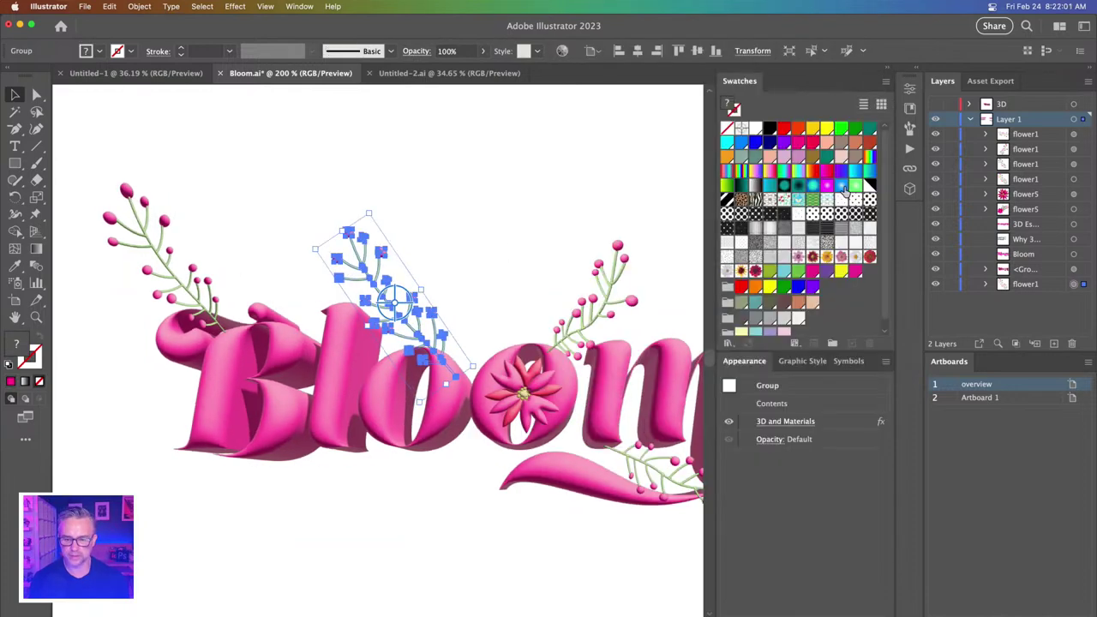
- Hide the sprig's 3D and Materials effect and isolate the sprig group at 400%
left_click(729, 421)
key("super+equal")
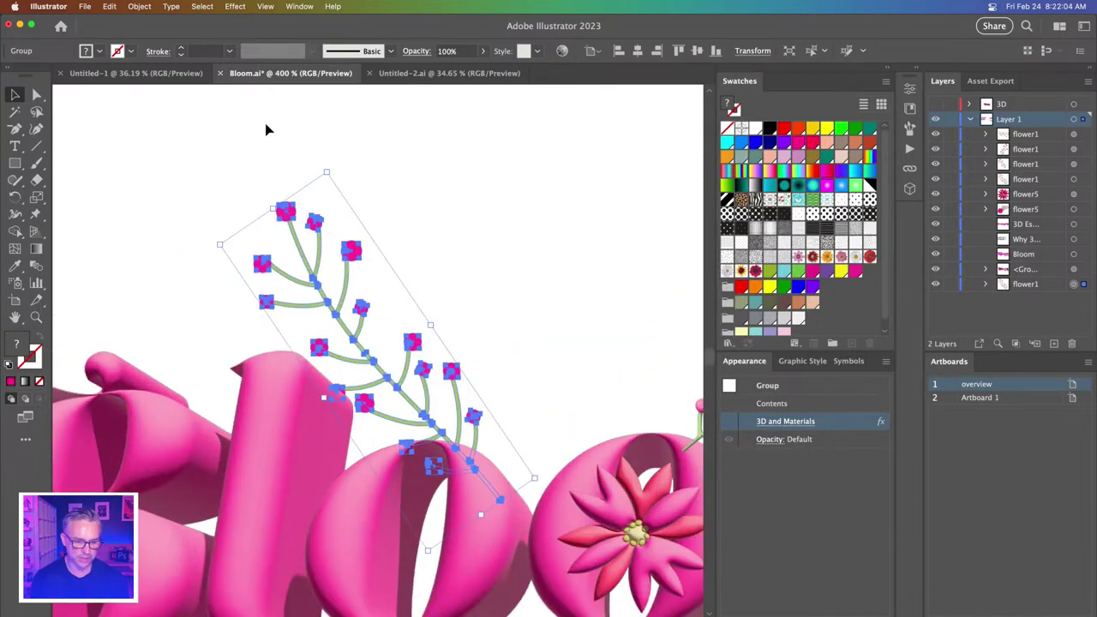
double_click(289, 221)
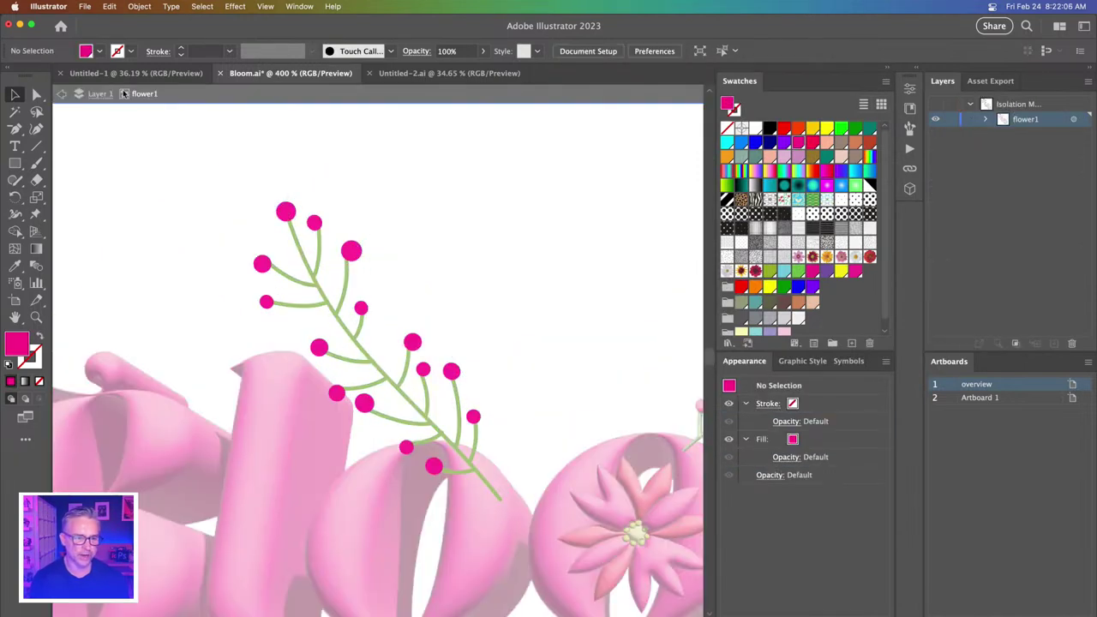
- Duplicate the sprig by Alt-dragging a copy to its right
left_click(288, 220)
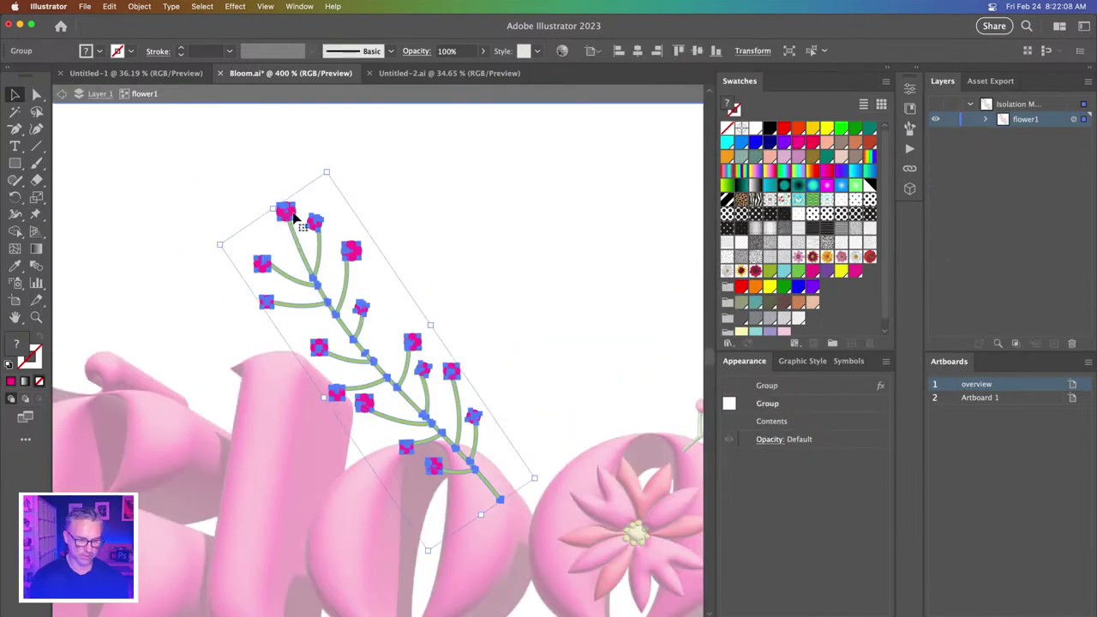
left_click(296, 214)
left_click(296, 214)
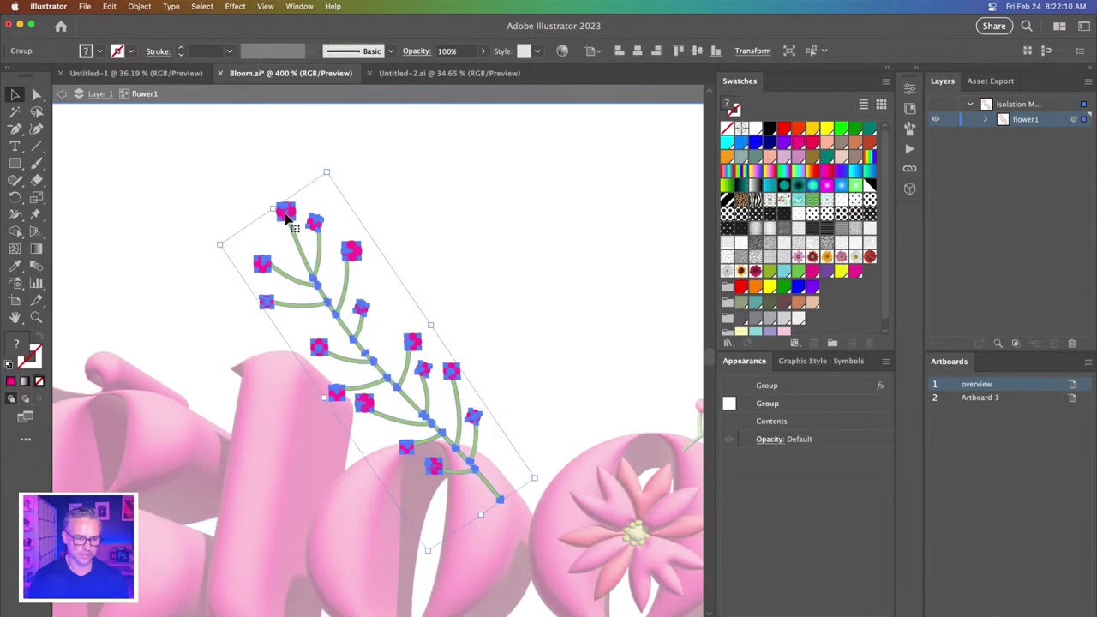
left_click_drag(295, 215, 387, 180)
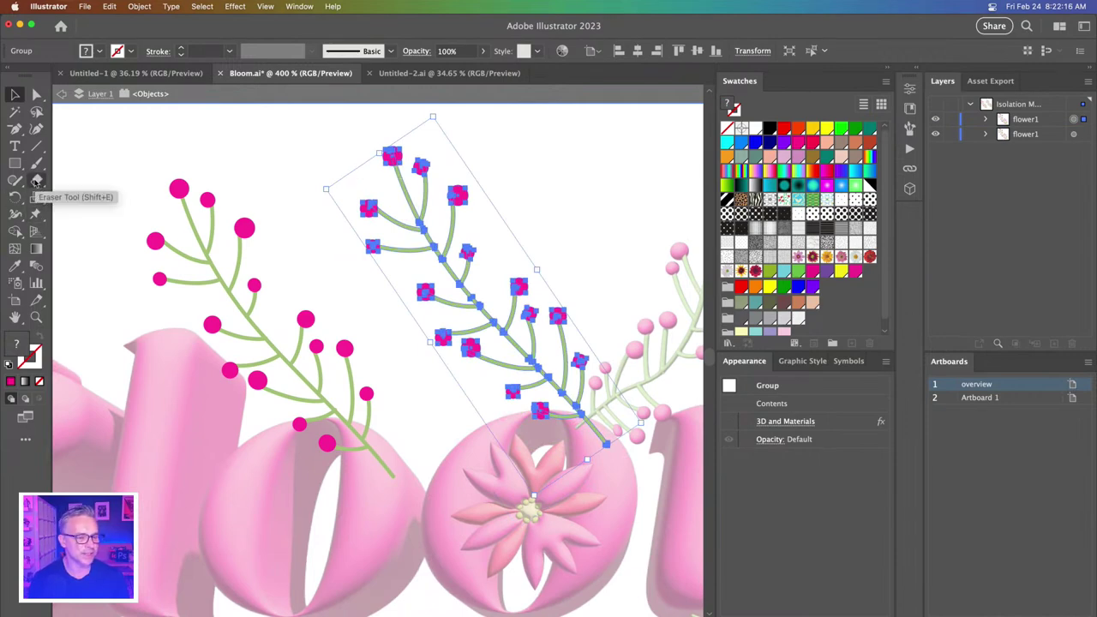
- Erase the lower half of the sprig copy with the Eraser tool
left_click_drag(36, 180, 78, 181)
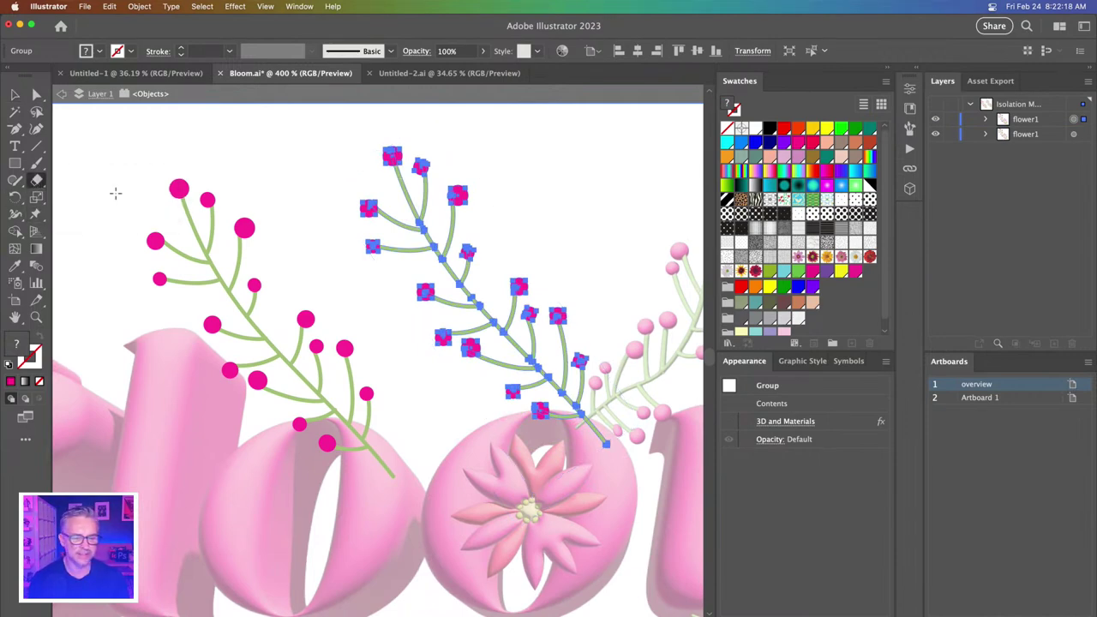
mouse_move(460, 351)
left_mouse_down()
mouse_move(495, 343)
mouse_move(529, 312)
mouse_move(537, 280)
mouse_move(557, 329)
mouse_move(519, 440)
mouse_move(528, 379)
mouse_move(605, 334)
mouse_move(576, 421)
mouse_move(598, 385)
mouse_move(607, 420)
mouse_move(593, 332)
left_mouse_up()
left_click(15, 94)
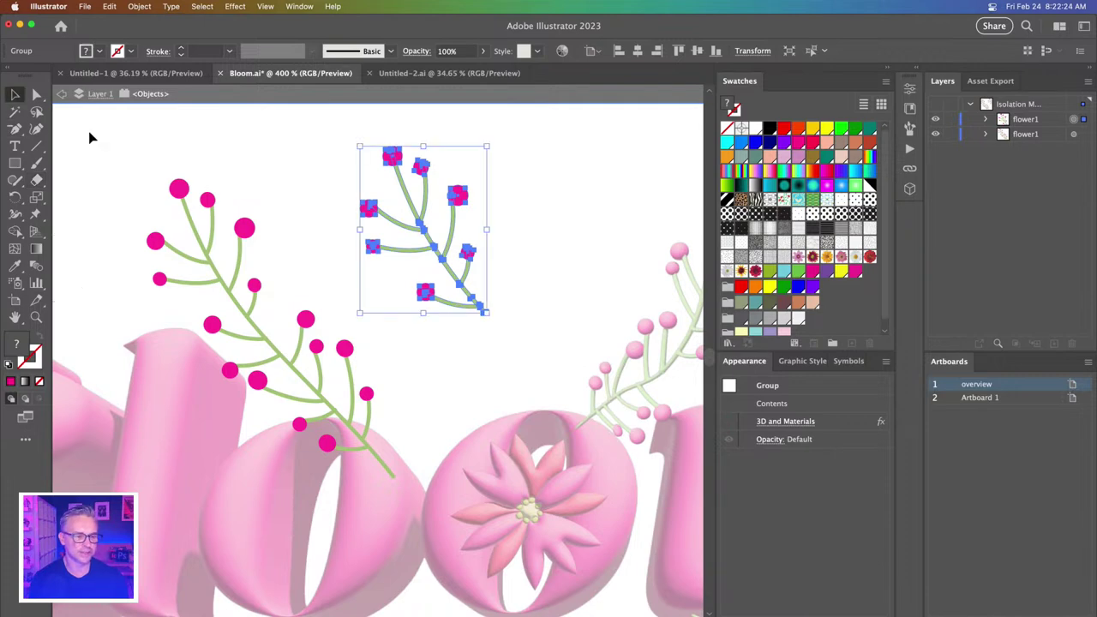
- Reflect the sprig copy vertically and move it onto the original branch
left_click_drag(15, 197, 83, 217)
double_click(15, 197)
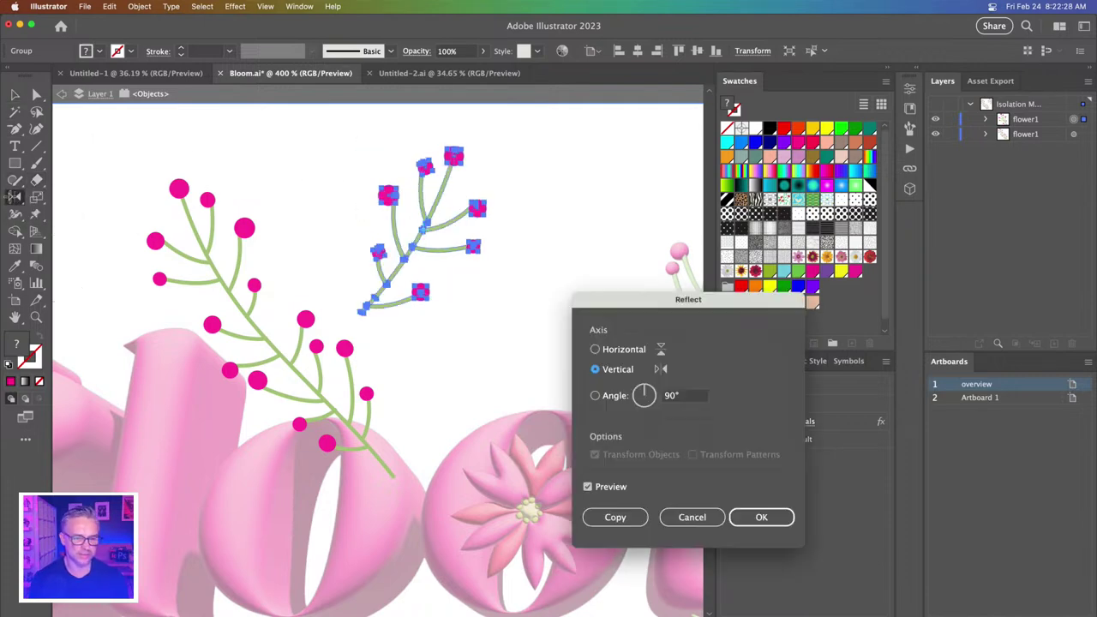
key("Return")
key("v")
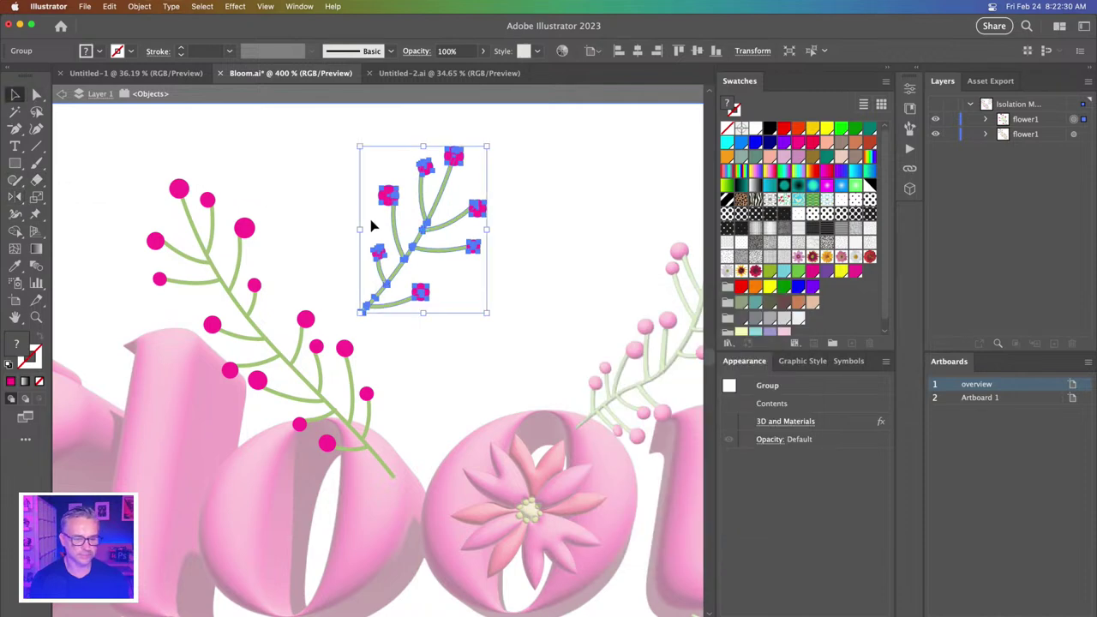
left_click_drag(398, 236, 301, 263)
- Select and delete the extra bloom overlapping the branch with Direct Selection
left_click(37, 93)
left_click(441, 312)
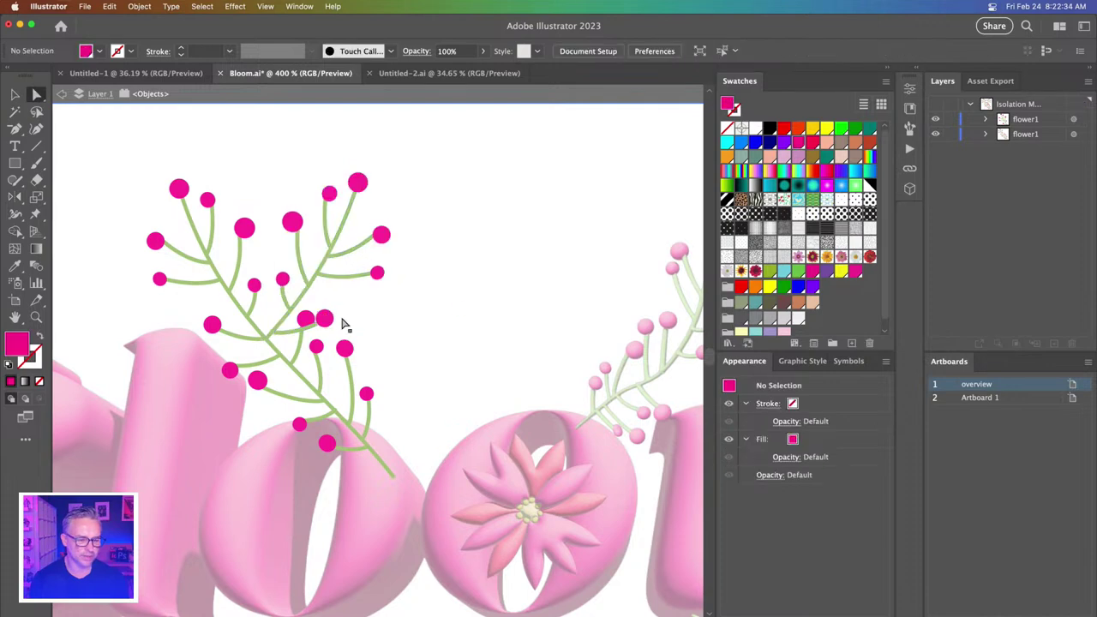
left_click(288, 339)
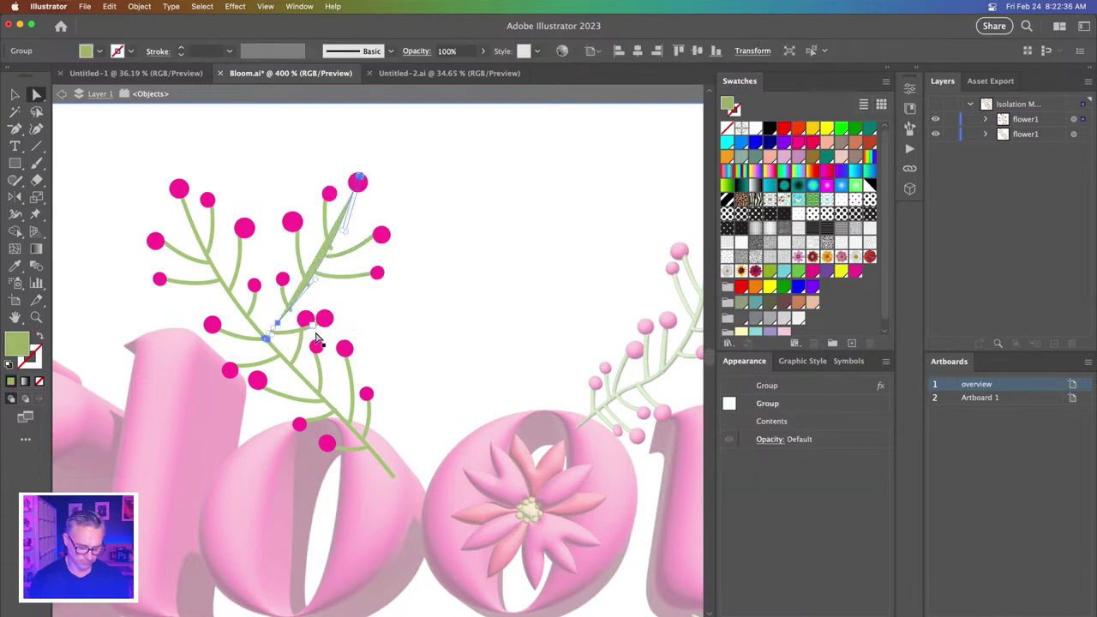
left_click(313, 336)
left_click(305, 317)
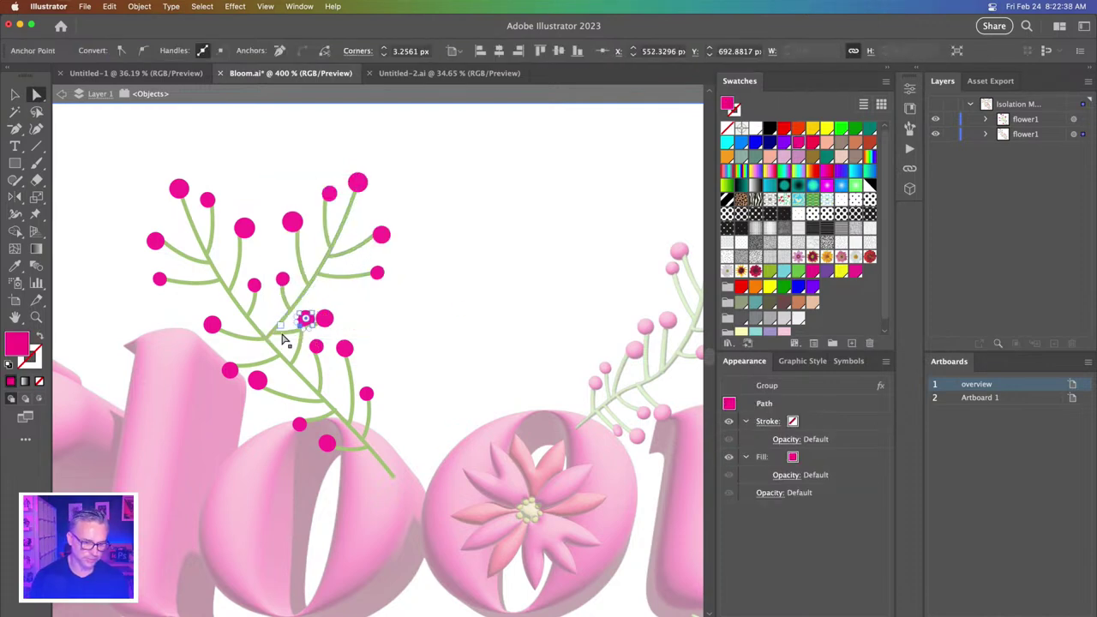
left_click(287, 340)
left_click(315, 337)
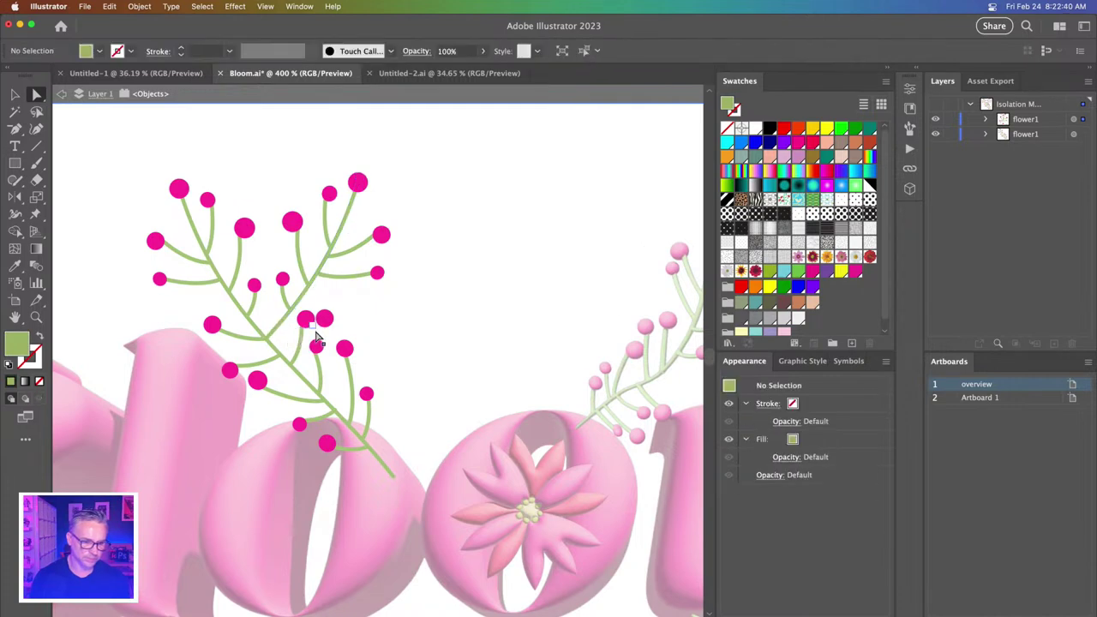
left_click(317, 314)
left_click(362, 336)
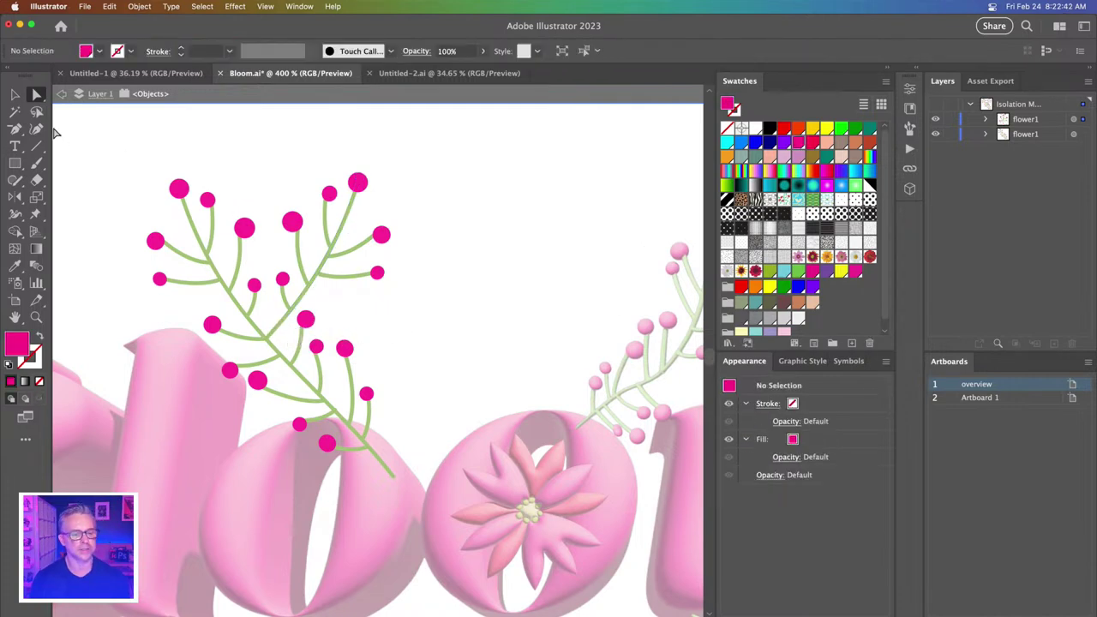
- Zoom in on the branch joint and select the whole added flower branch group
key("super+equal")
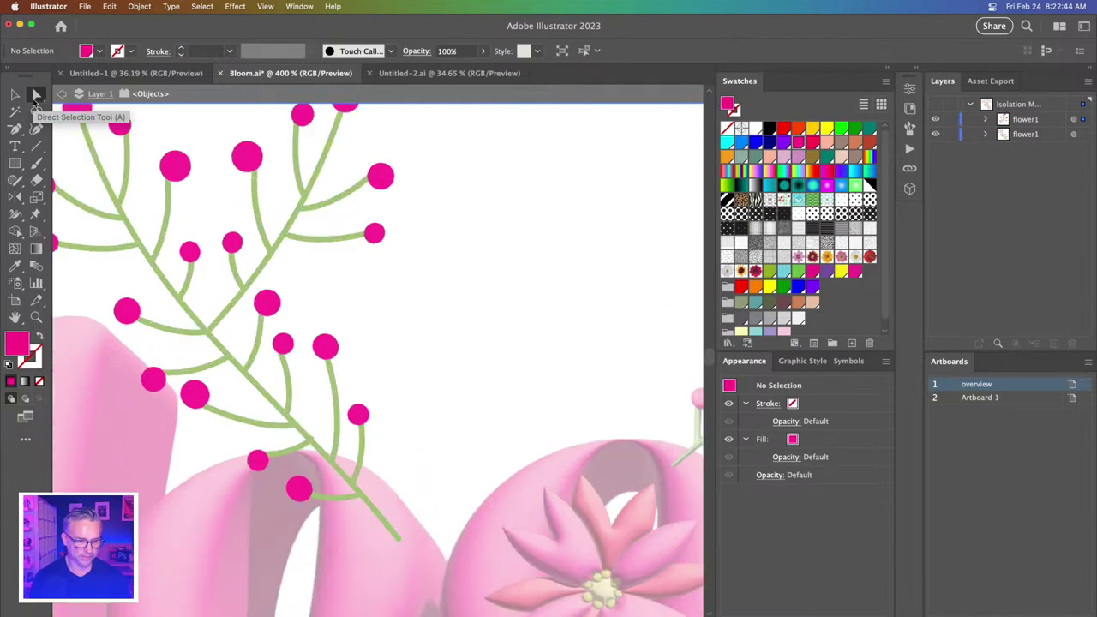
key("super+equal")
key("super+equal")
left_click(37, 95)
key("super+equal")
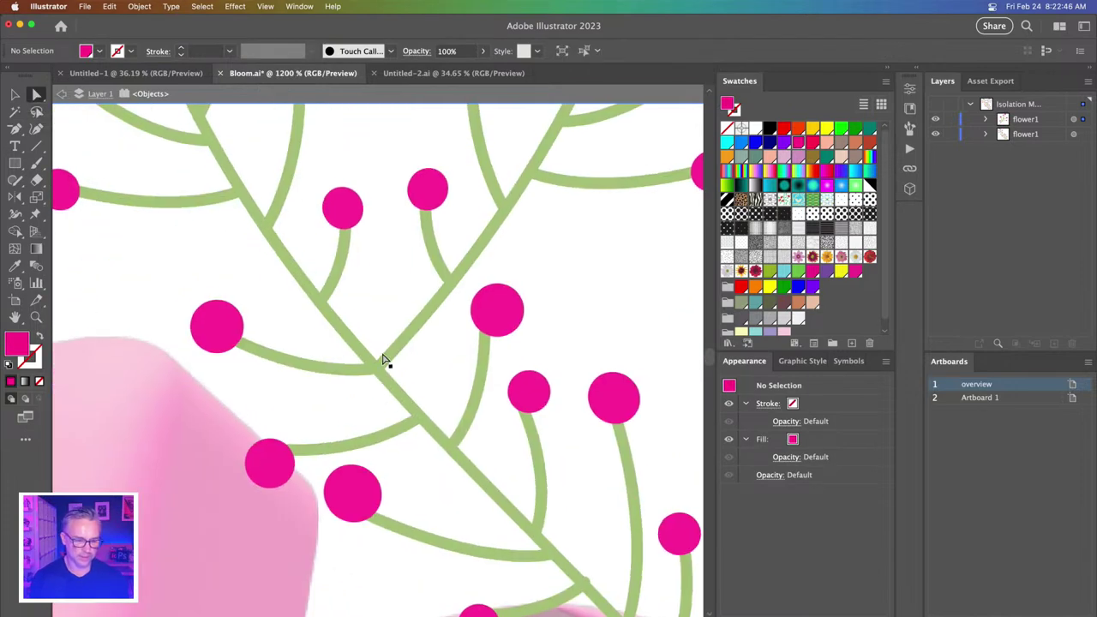
left_click(382, 358)
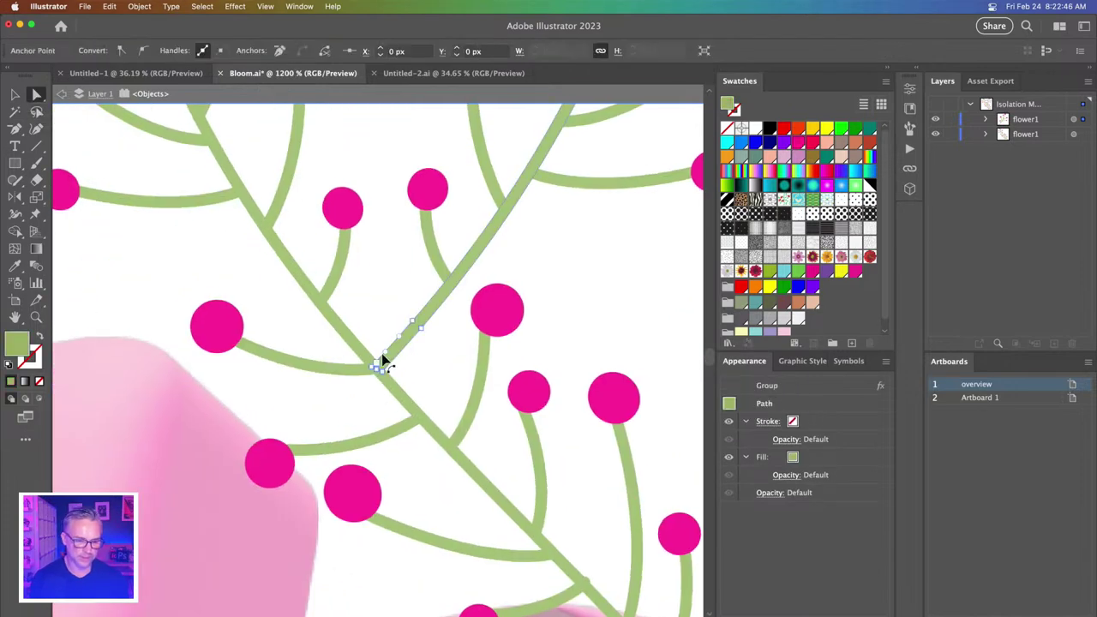
left_click(15, 95)
left_click(143, 288)
left_click(431, 260)
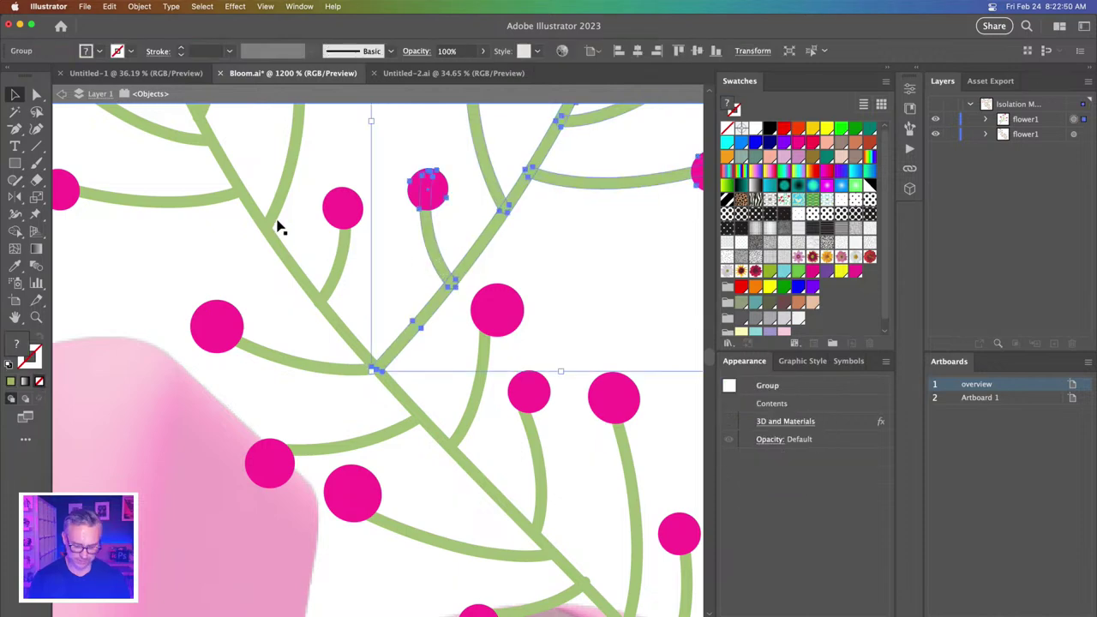
key("super+minus")
key("super+minus")
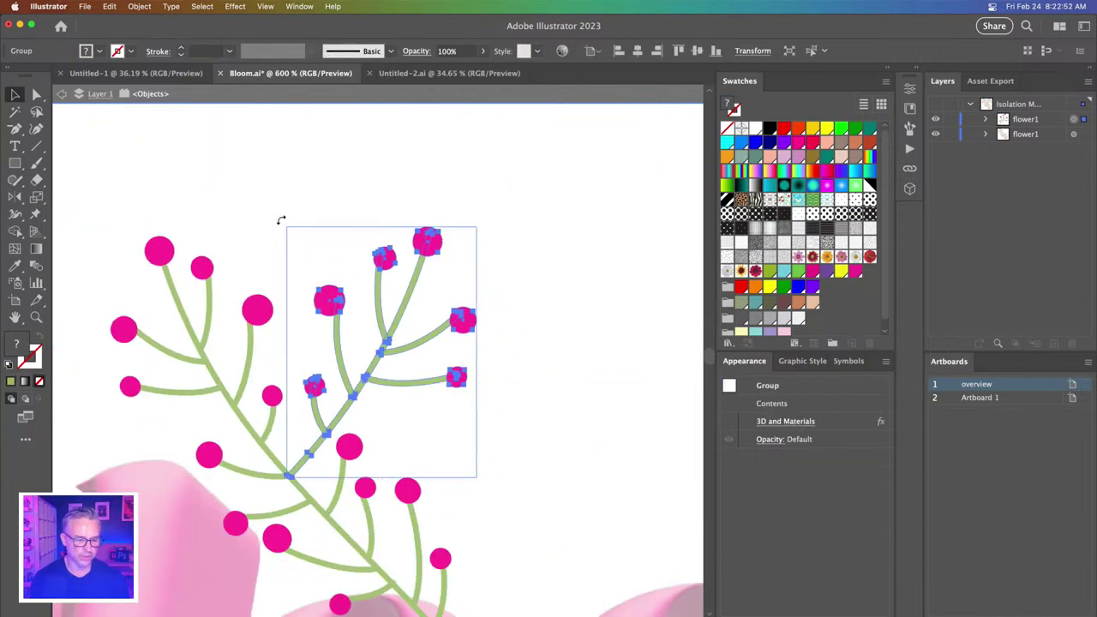
- Rotate the branch upright and reflect it across the vertical axis
left_click_drag(276, 220, 360, 340)
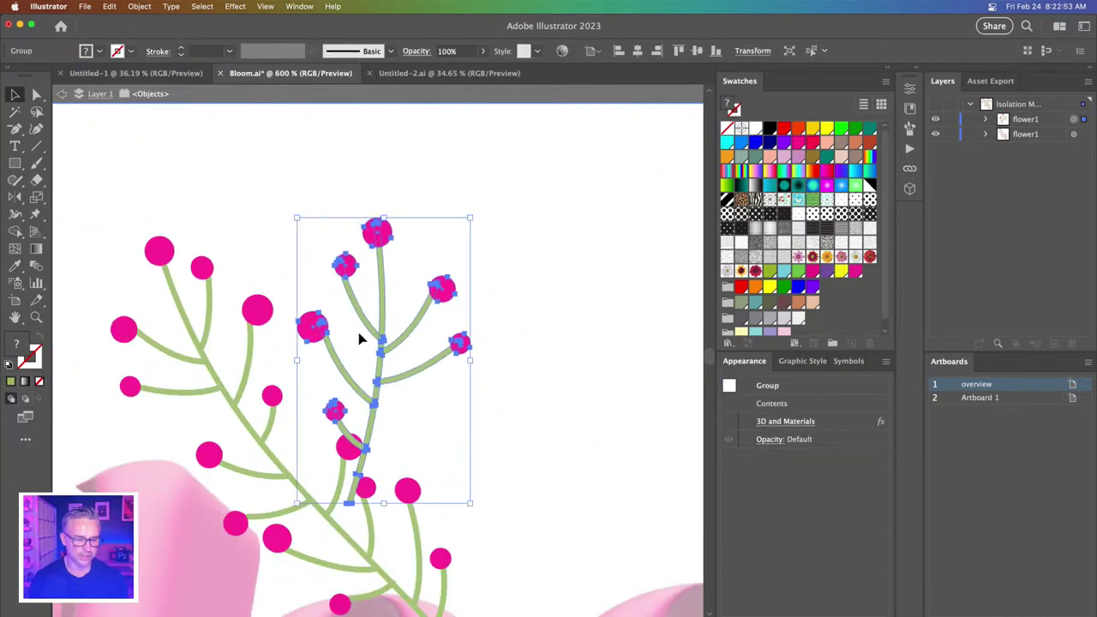
double_click(15, 196)
key("Return")
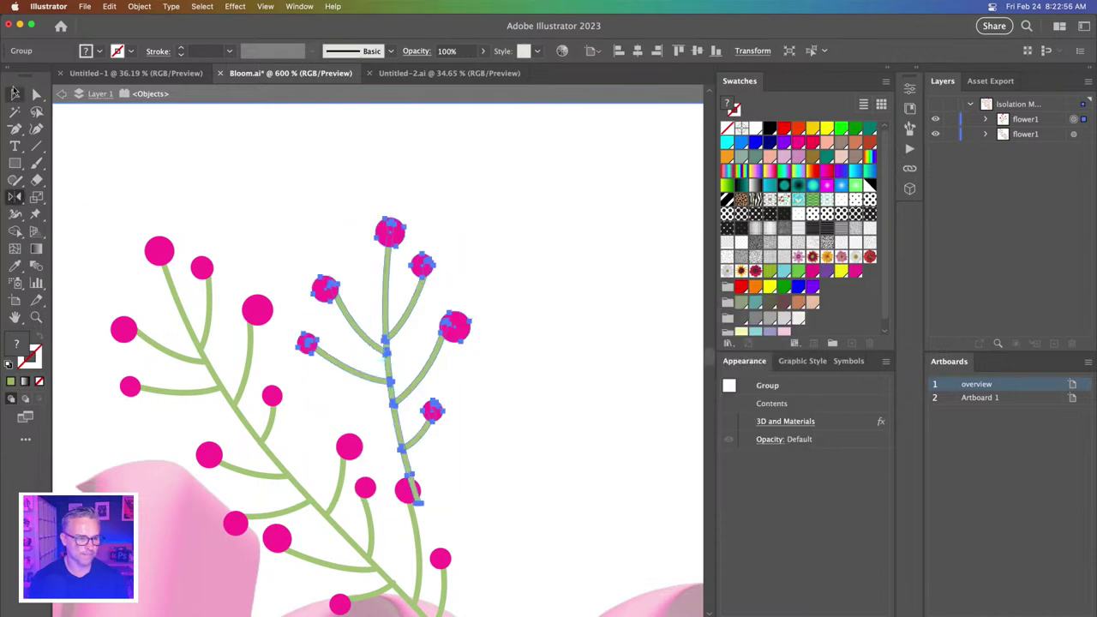
left_click(19, 198)
left_click(15, 94)
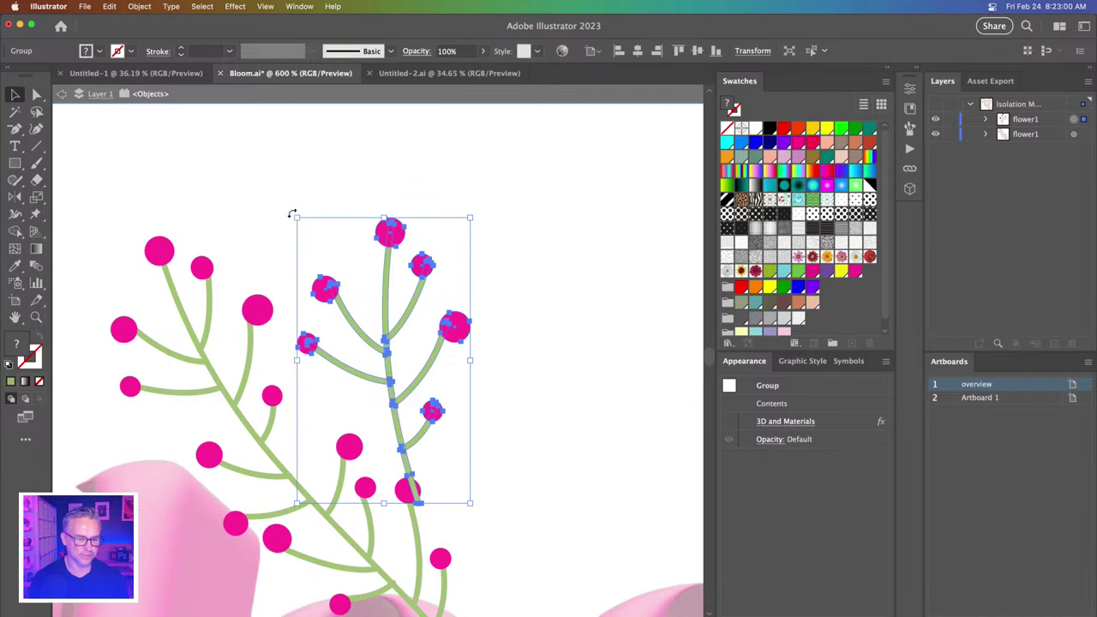
- Tilt the branch clockwise, move it up-left onto the sprig and exit isolation mode
left_click_drag(291, 214, 399, 179)
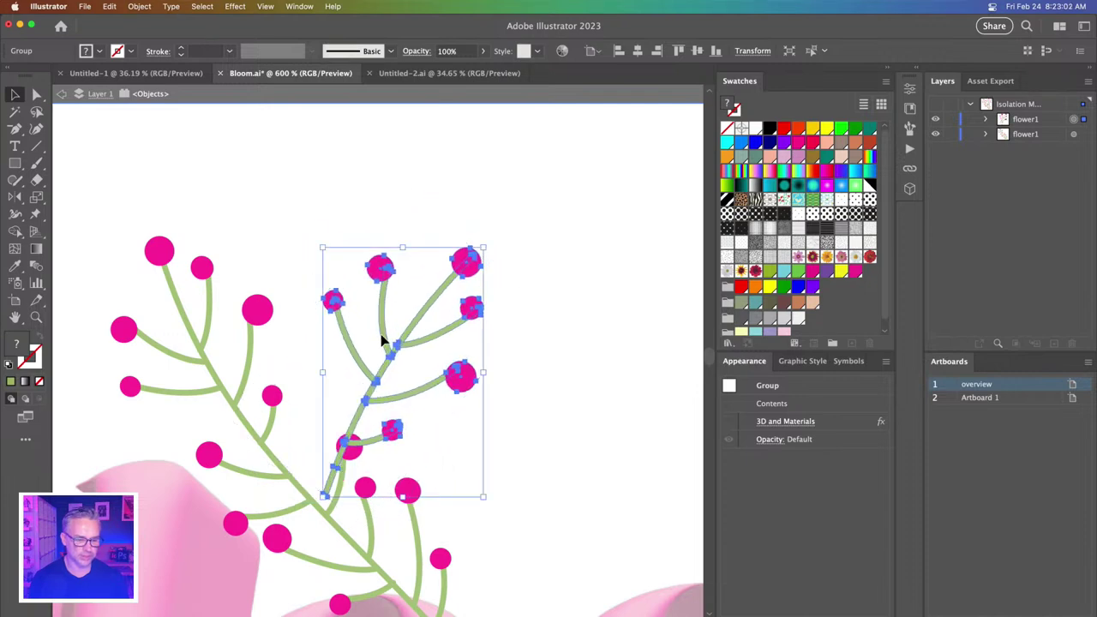
left_click_drag(383, 341, 346, 320)
double_click(171, 111)
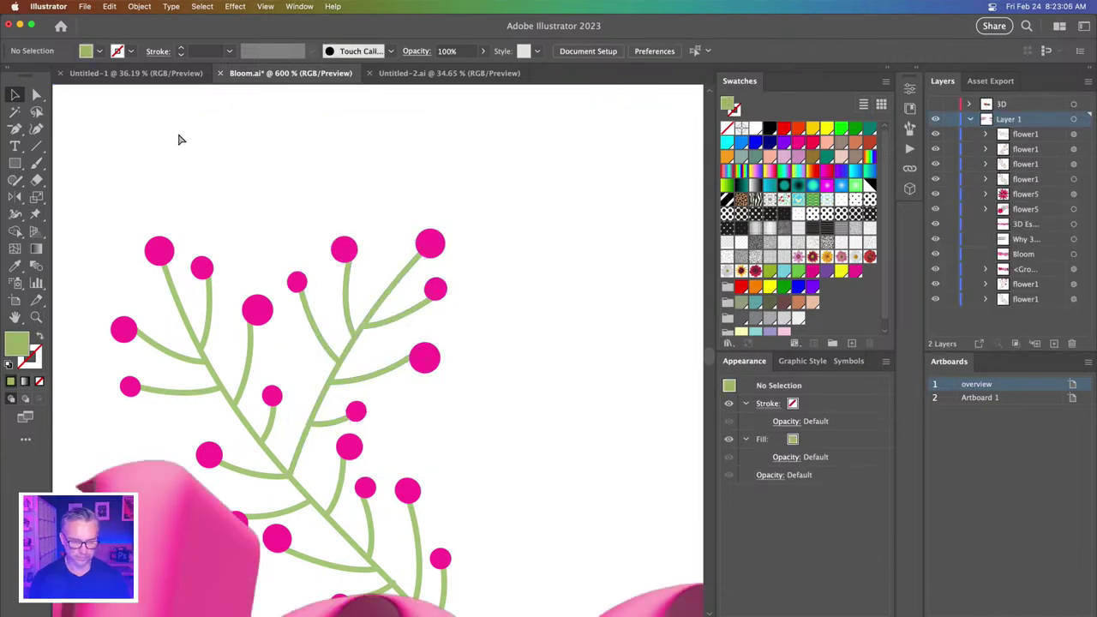
- Zoom in on the 3D Bloom lettering and delete the smaller overlapping flower branch
key("super+0")
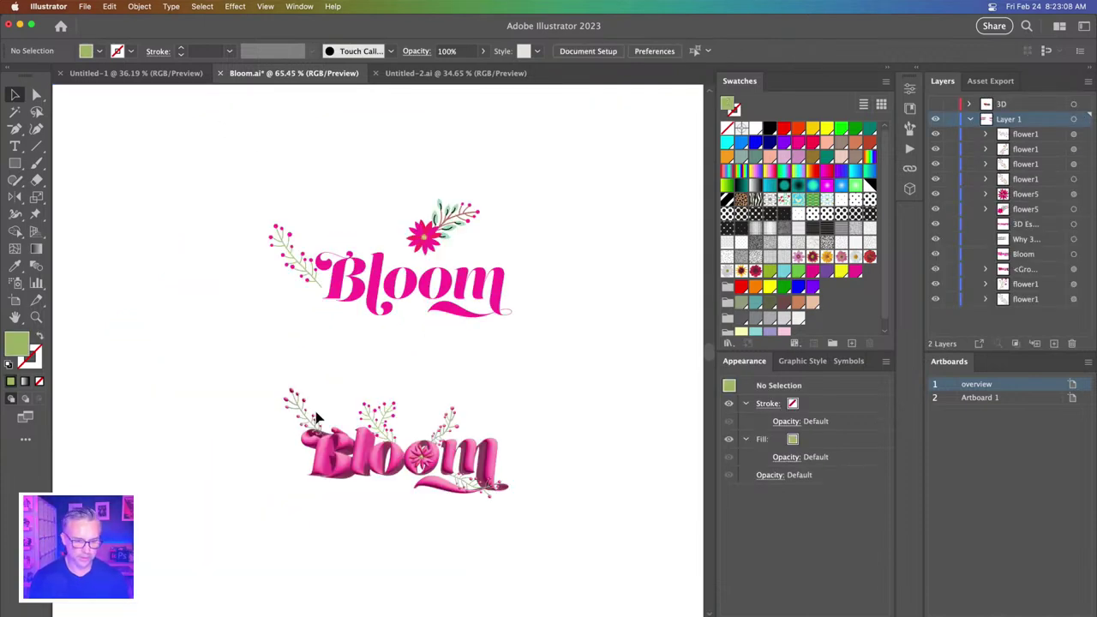
left_click(364, 417)
left_click(355, 377)
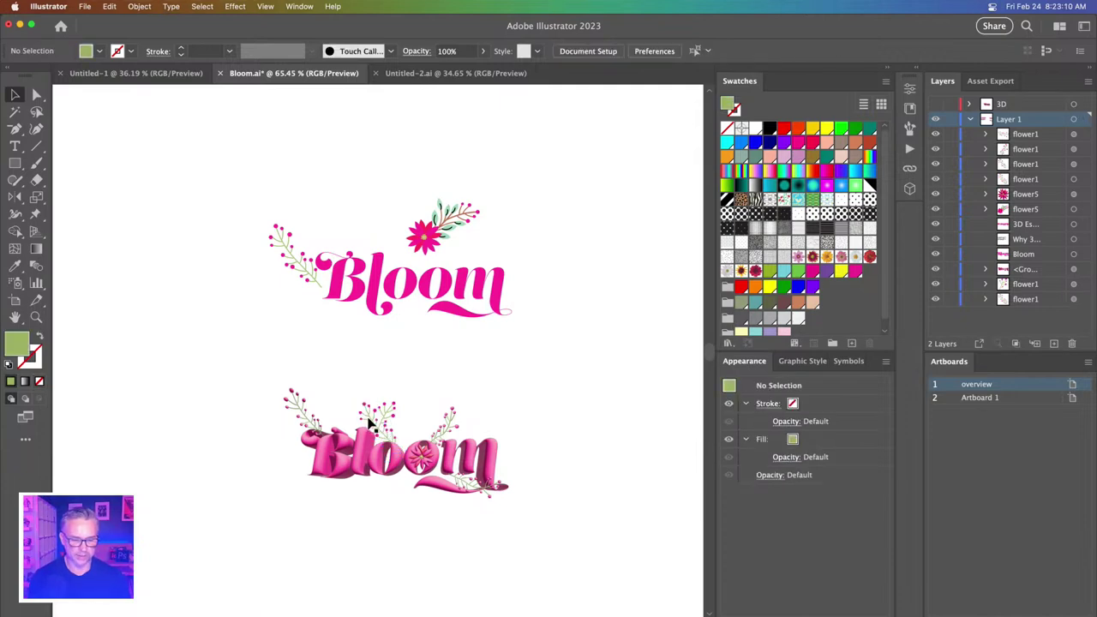
left_click(366, 417)
key("super+equal")
key("super+equal")
key("super+equal")
key("super+equal")
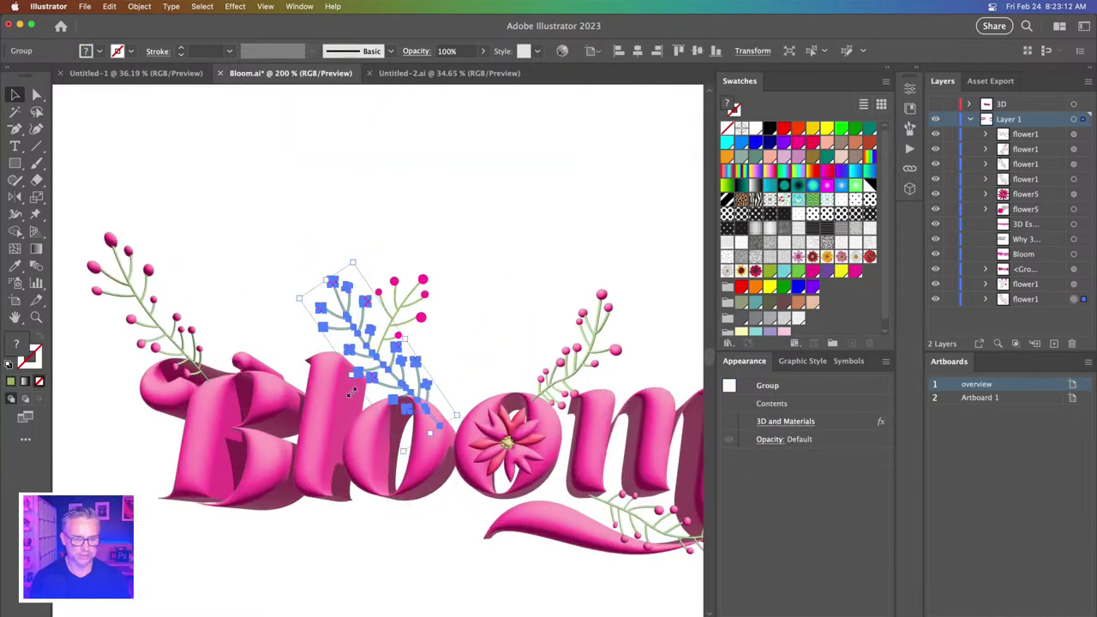
left_click(398, 289)
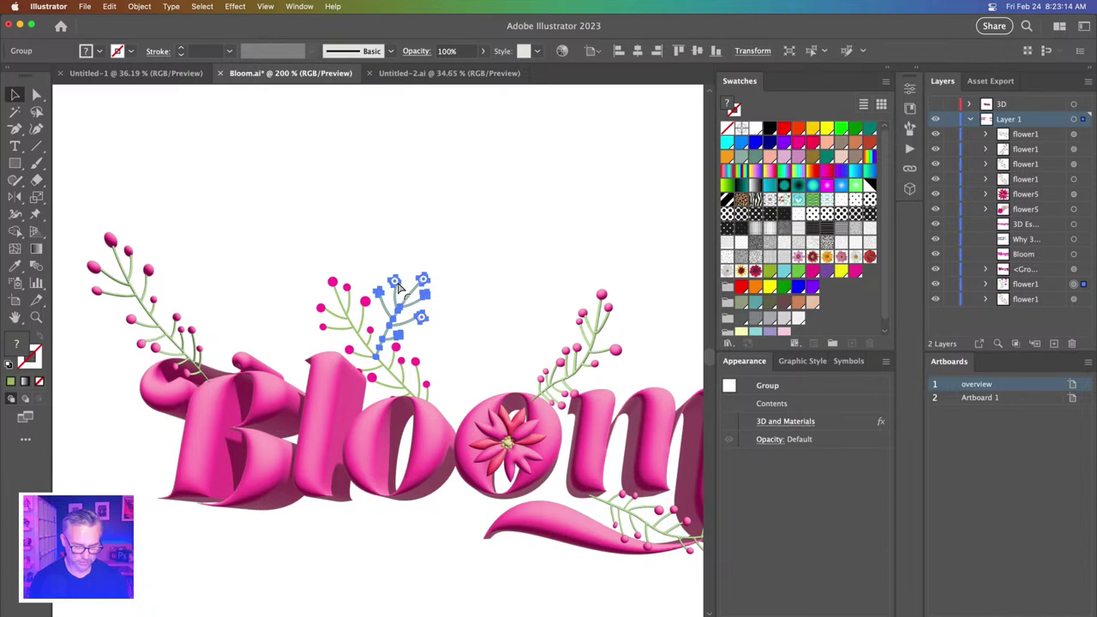
key("Delete")
- Inside the branch group, move one berry sub-branch up and to the right
left_click(334, 286)
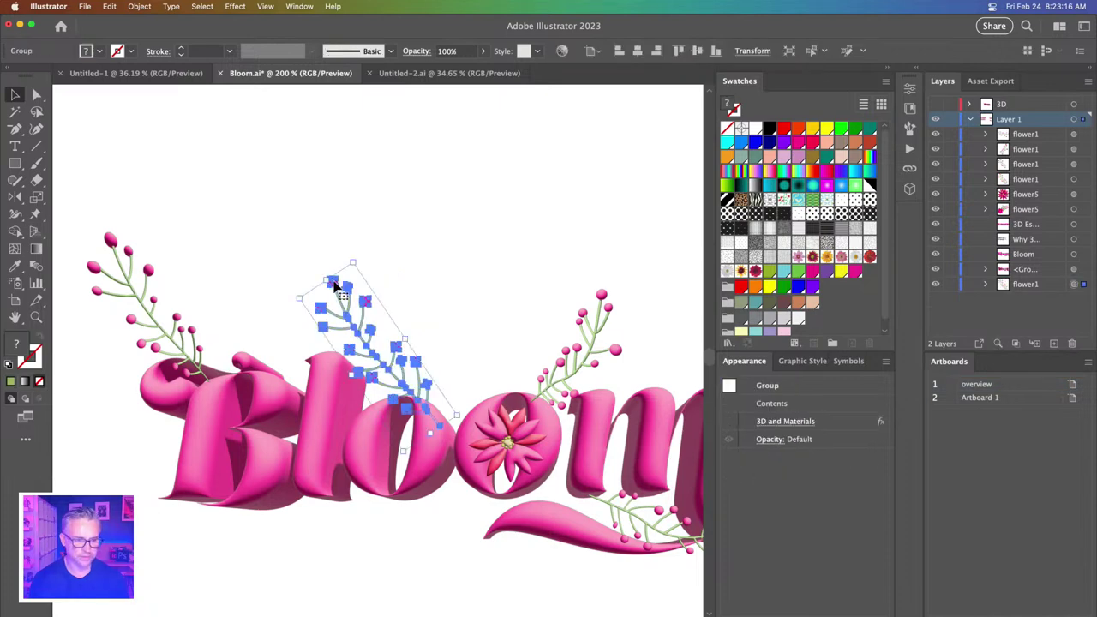
double_click(334, 285)
left_click(359, 345)
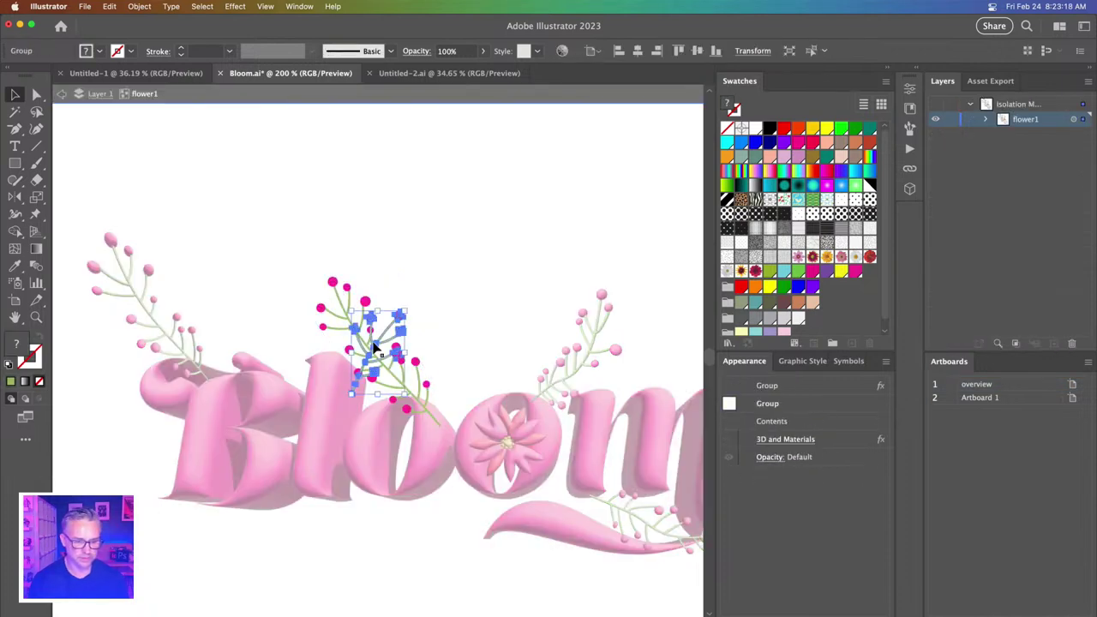
left_click_drag(374, 344, 391, 311)
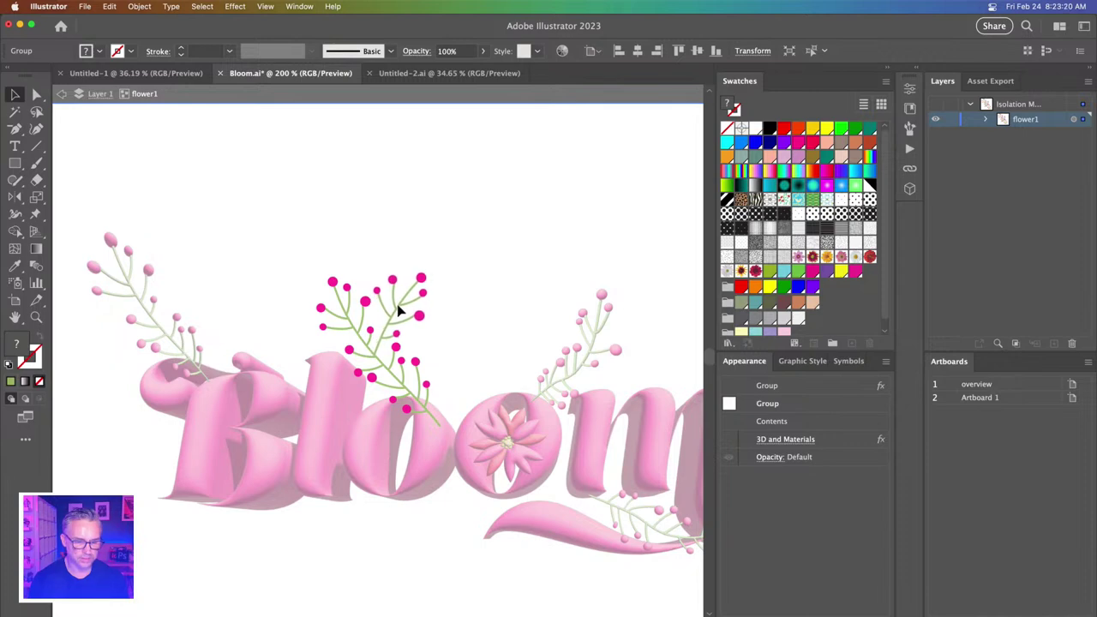
double_click(242, 247)
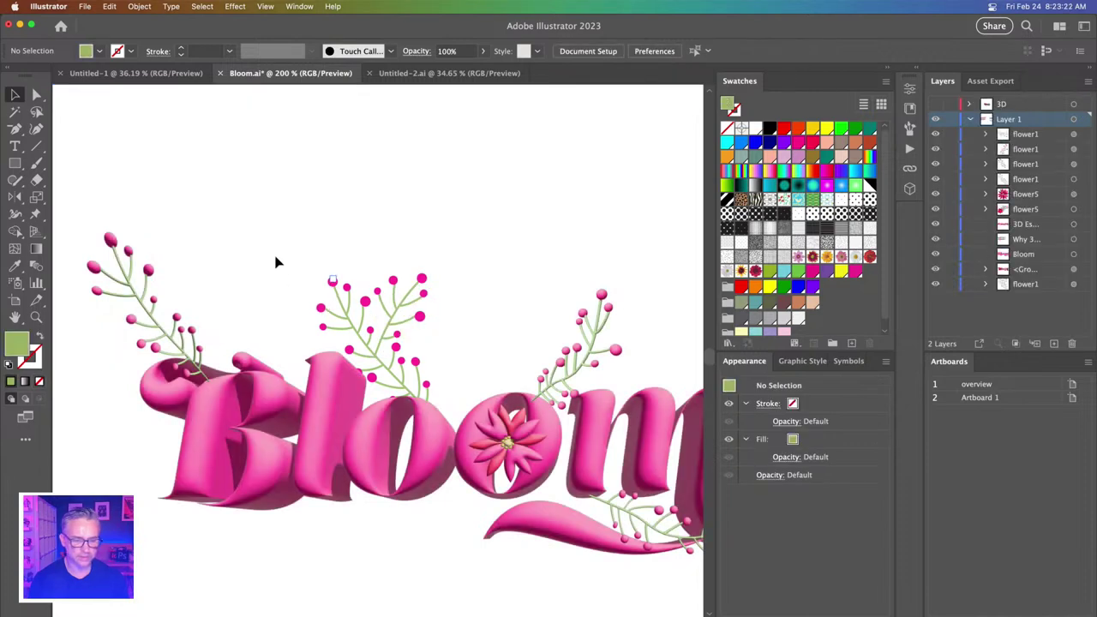
- Re-enable the sprig's 3D and Materials effect and collapse the Appearance panel
left_click(351, 316)
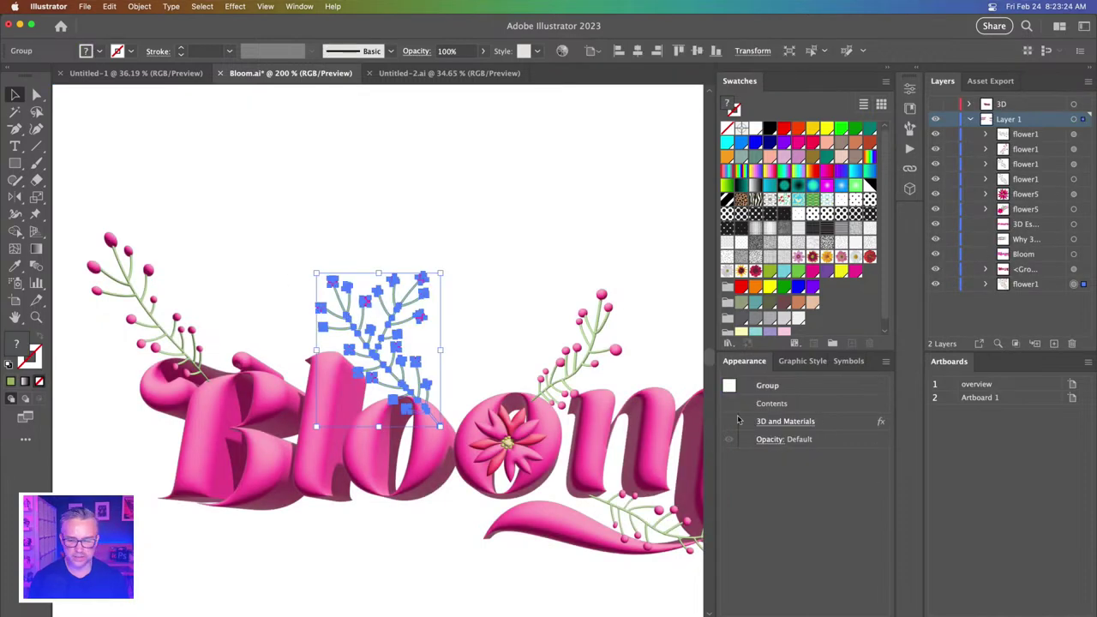
left_click(728, 425)
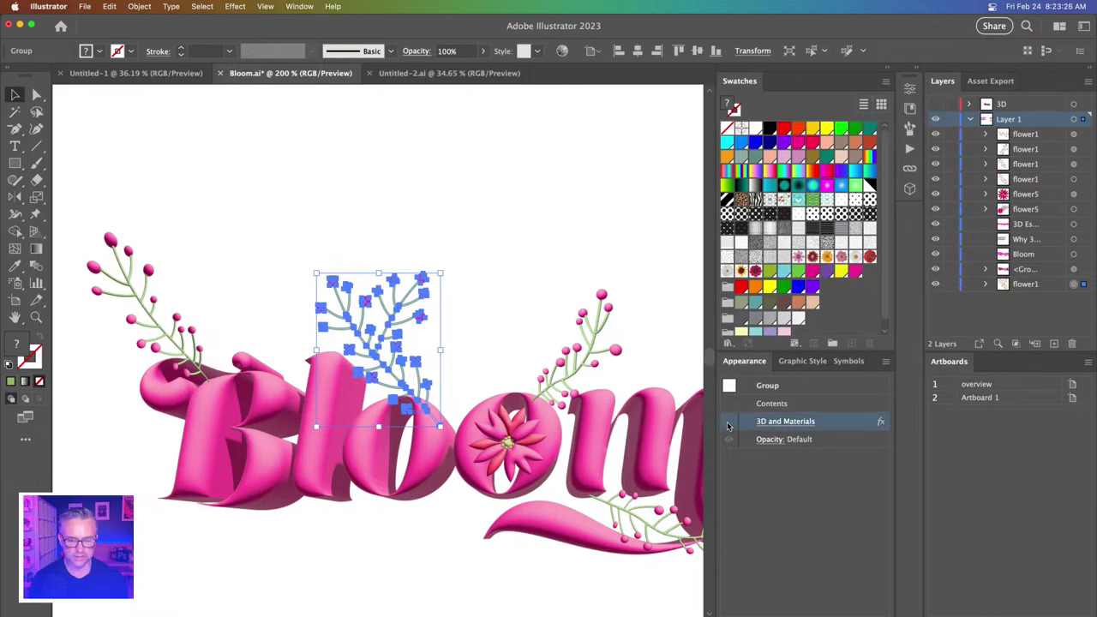
left_click(728, 421)
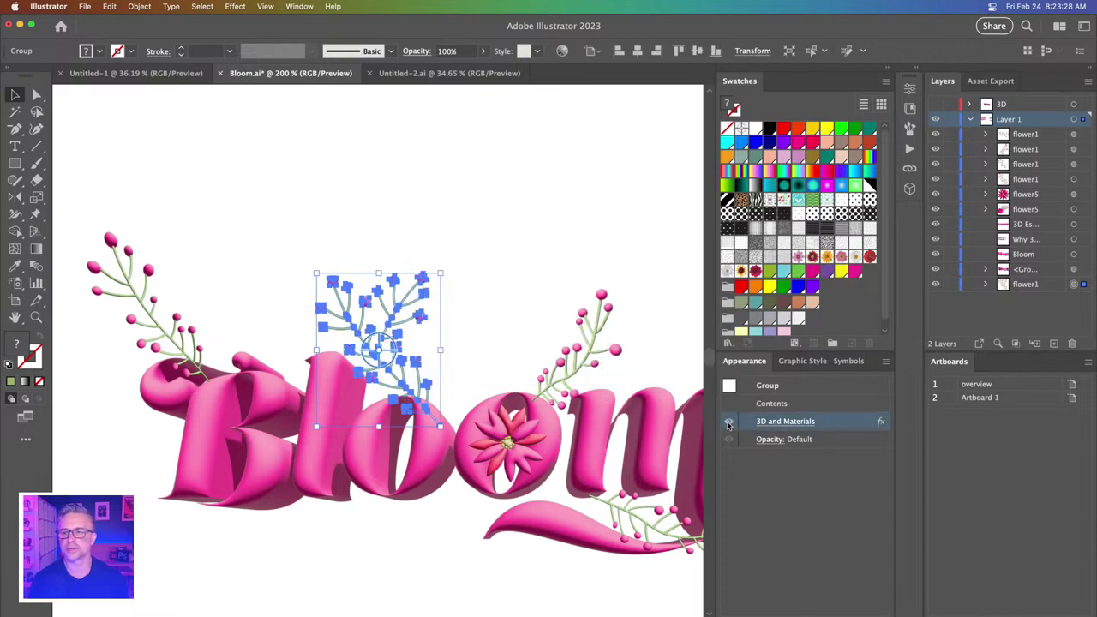
left_click(422, 208)
left_click_drag(453, 249, 406, 215)
left_click(355, 283)
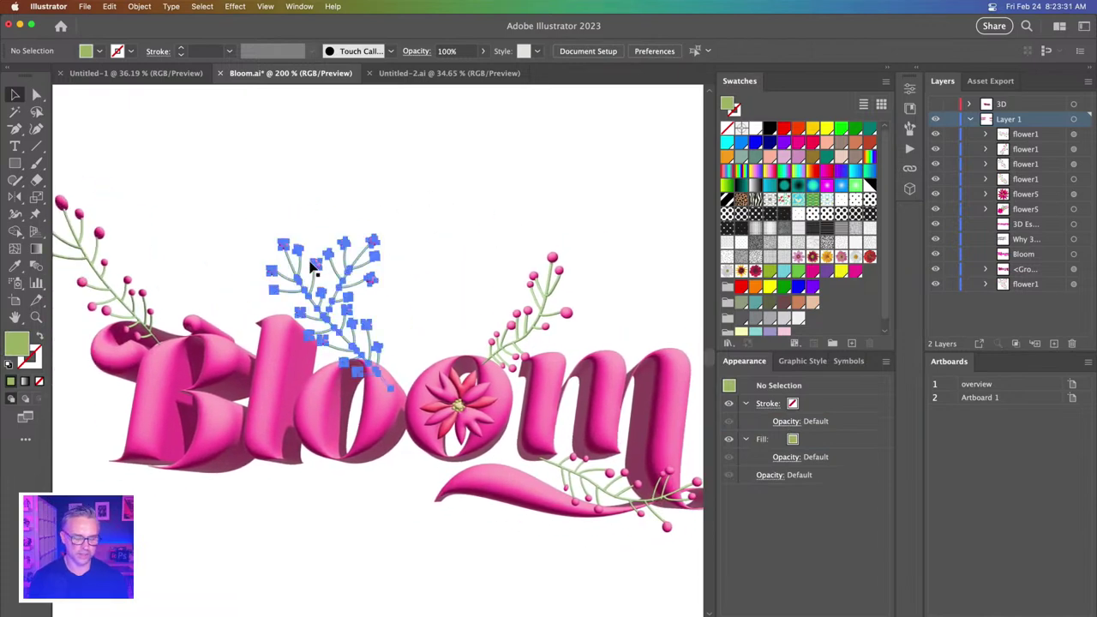
left_click(476, 157)
left_click(887, 68)
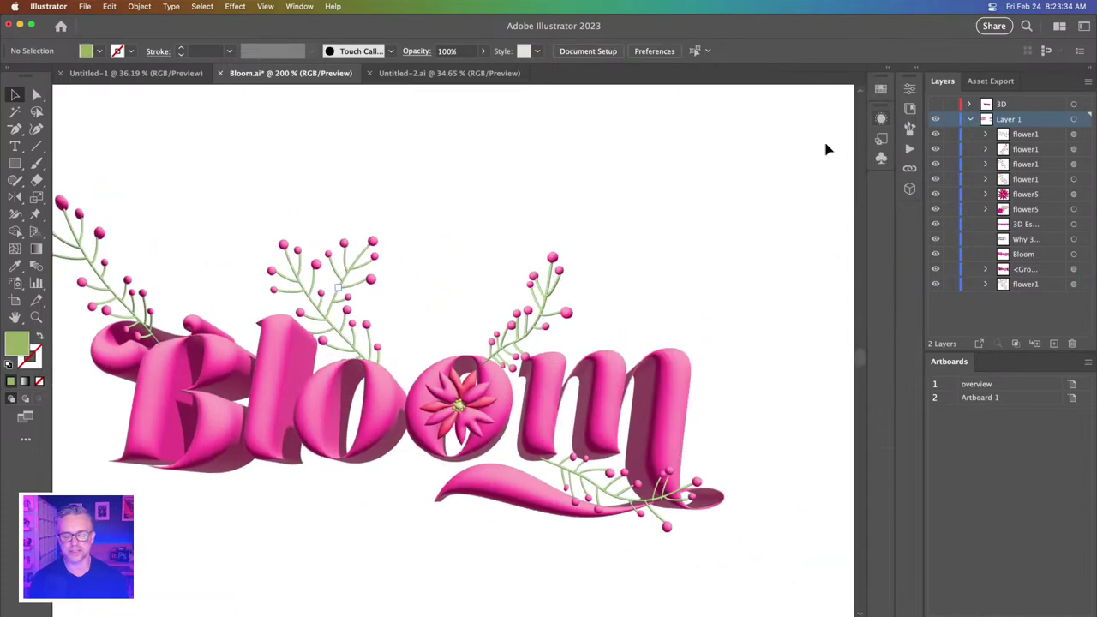
left_click_drag(386, 167, 462, 167)
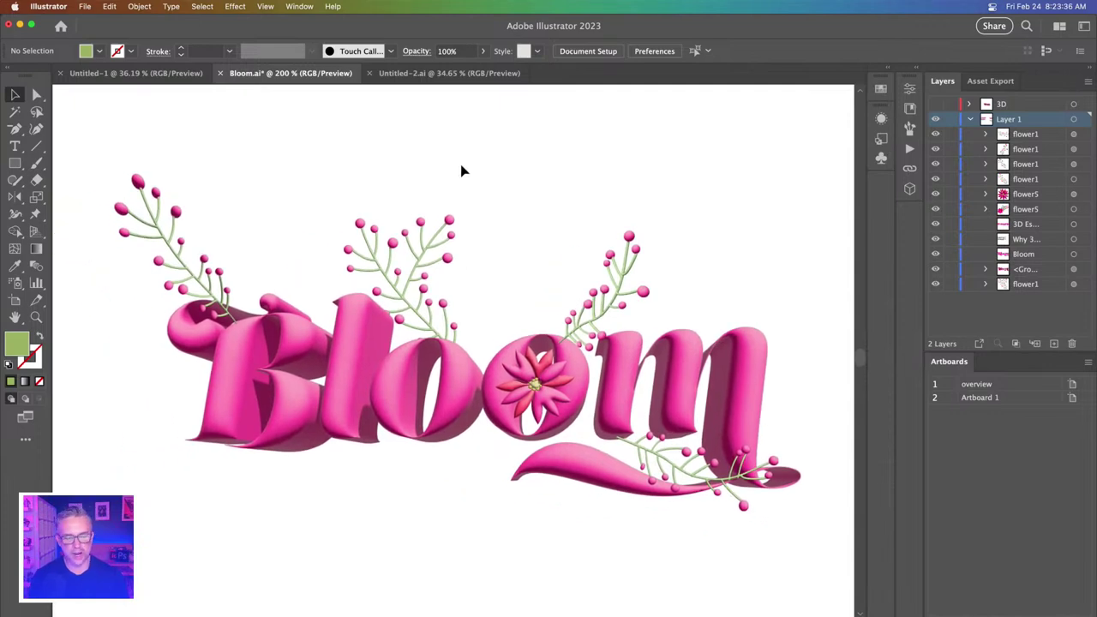
- Reduce the Bloom lettering's 3D depth from 65 px to 19 px, then collapse the panel
left_click(396, 417)
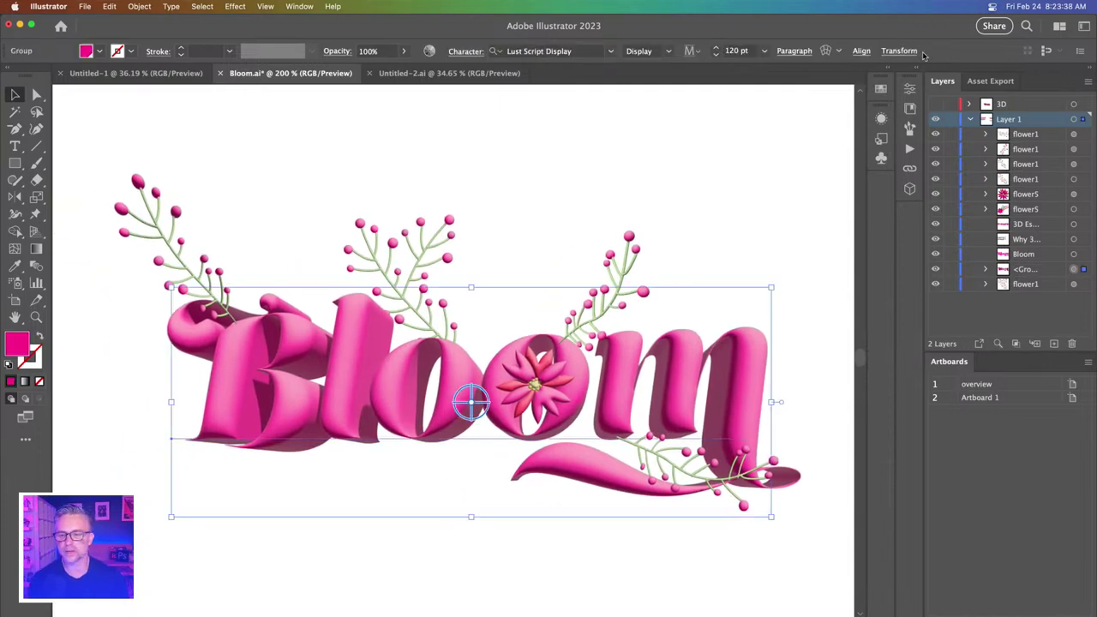
left_click(910, 188)
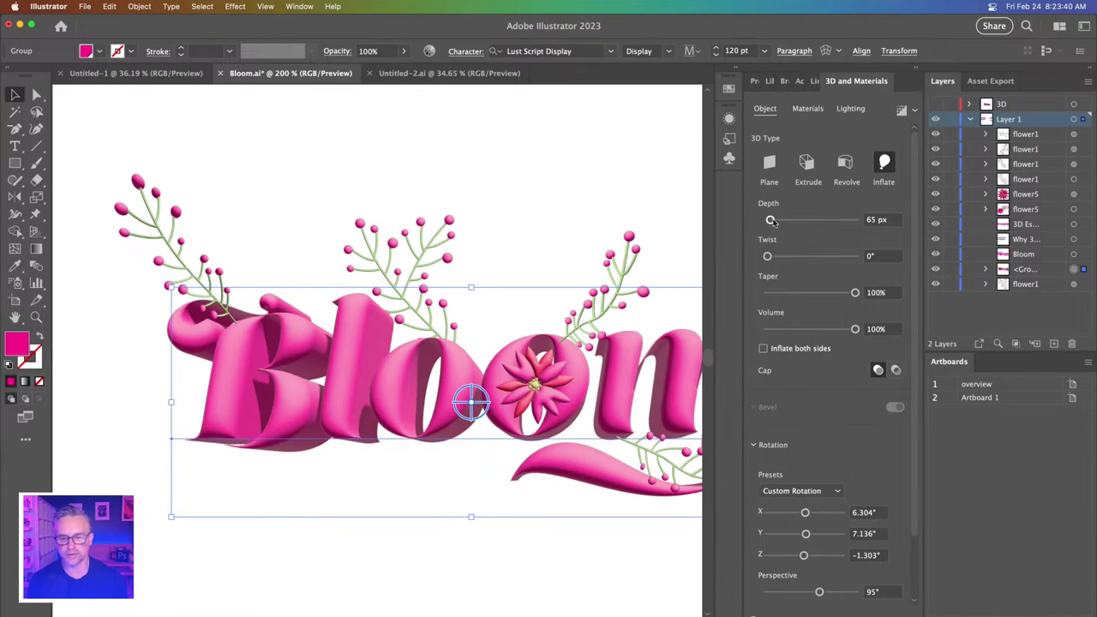
left_click_drag(770, 220, 768, 220)
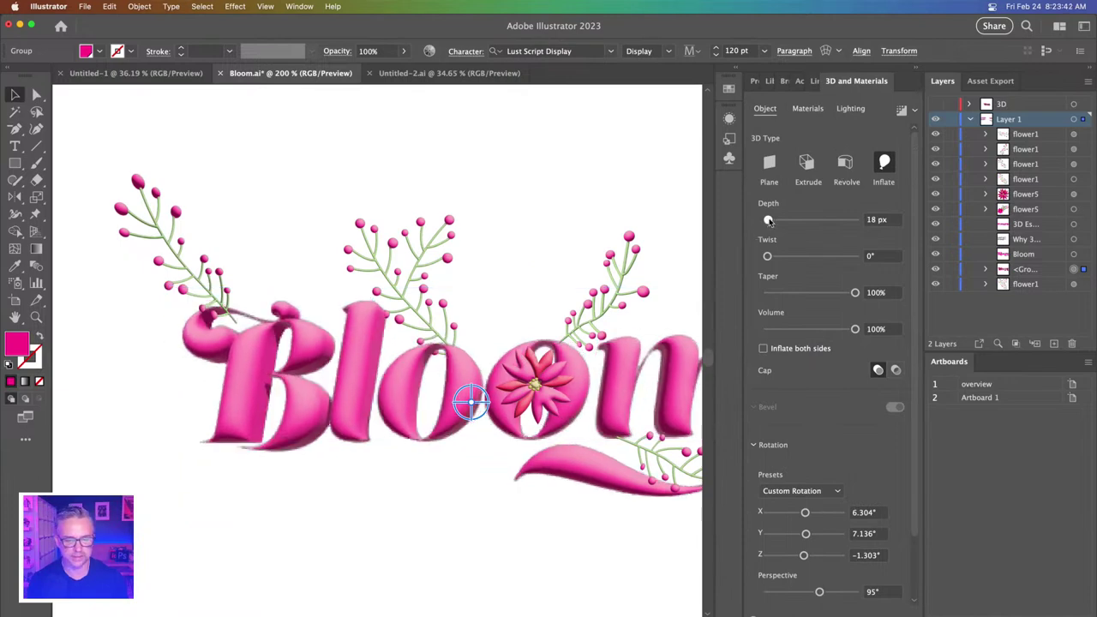
left_click_drag(768, 220, 768, 221)
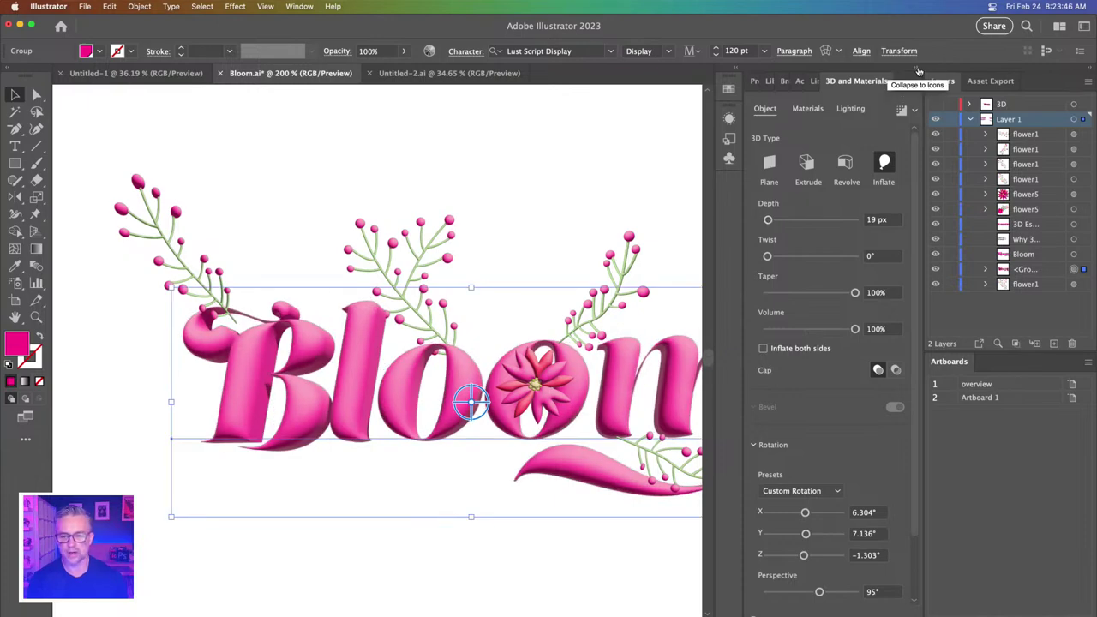
left_click(488, 202)
left_click_drag(488, 202, 448, 174)
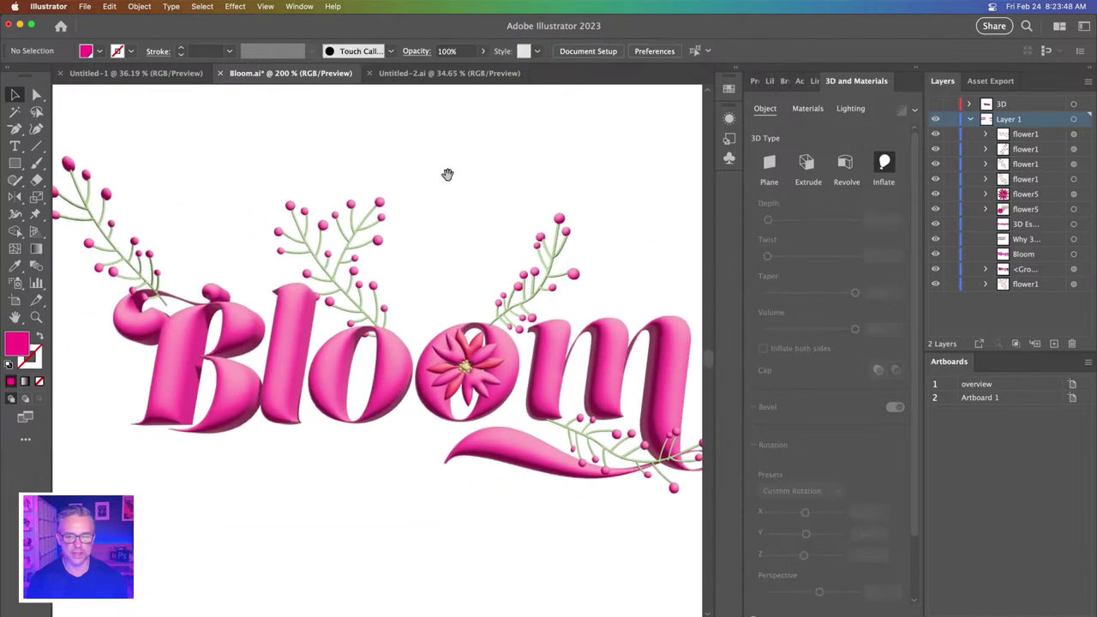
left_click(918, 69)
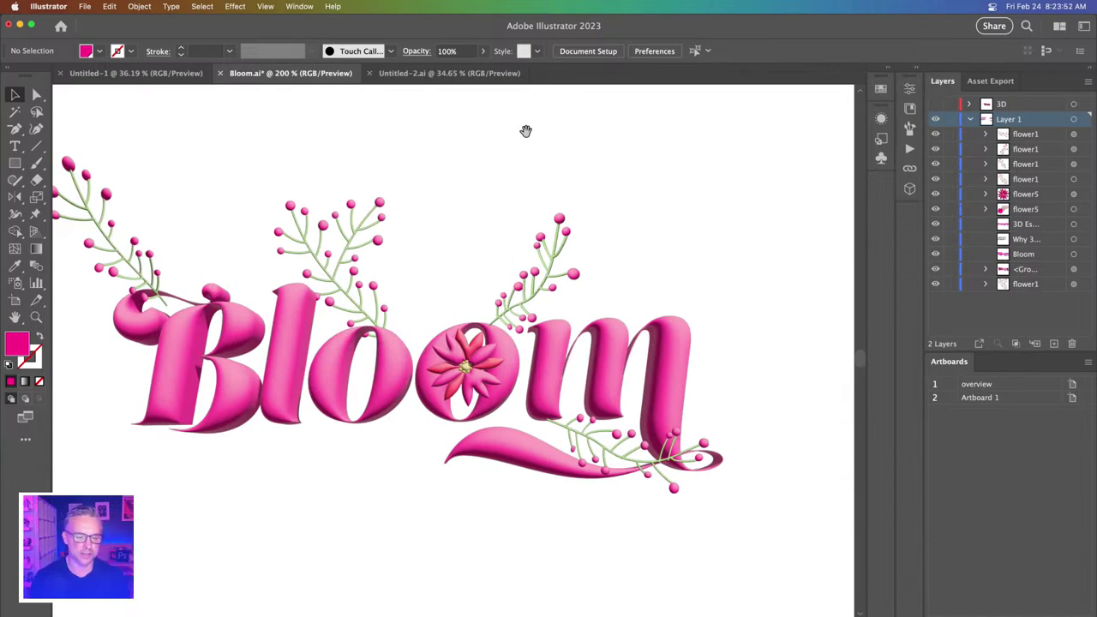
scroll(392, 311, "left", 5)
scroll(392, 311, "up", 2)
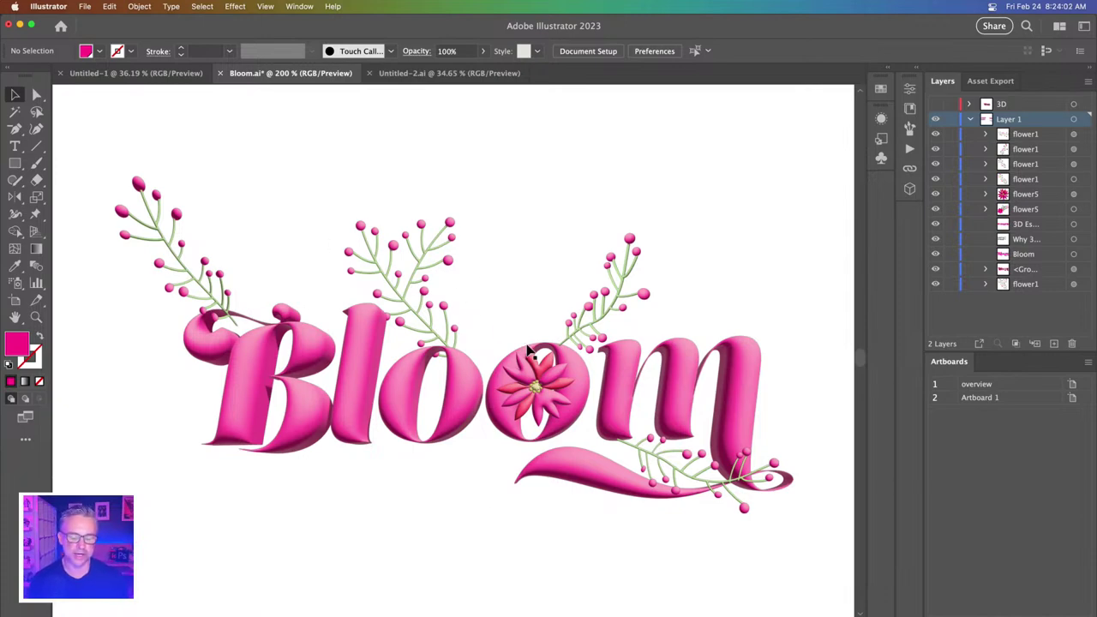
- Show the 3D Lighting settings, then deselect and pan to view the whole Bloom word
left_click(397, 300)
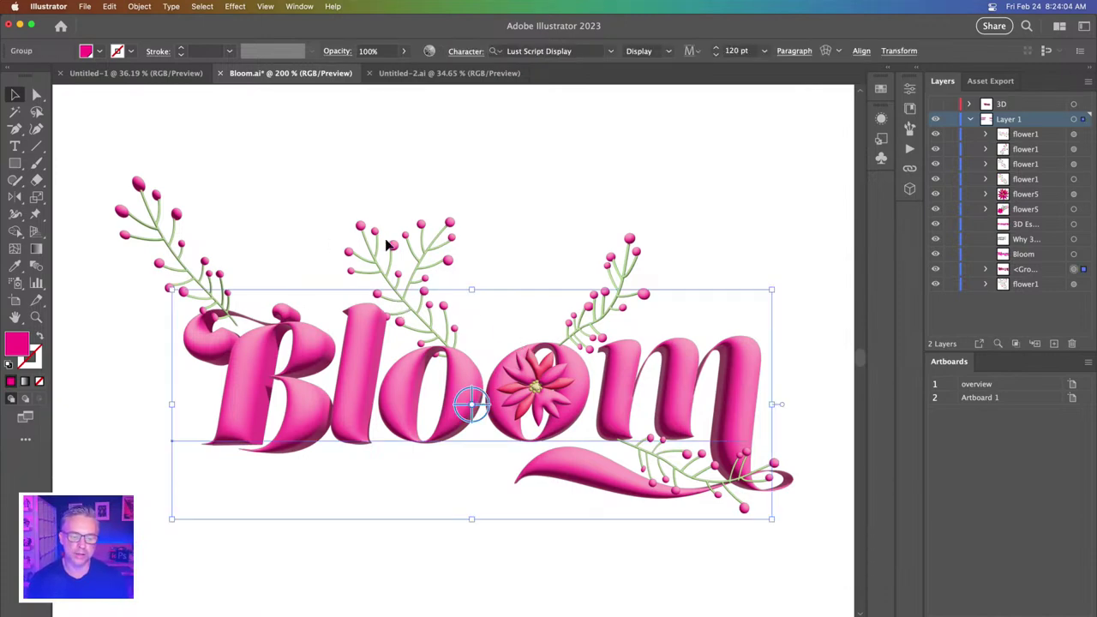
left_click(377, 252)
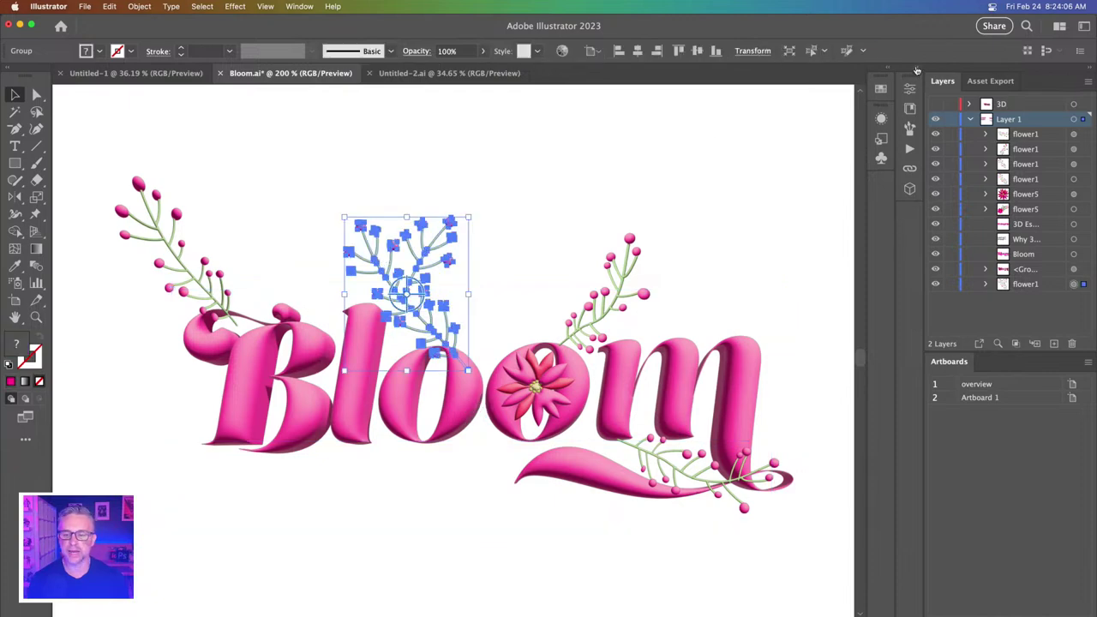
left_click(917, 71)
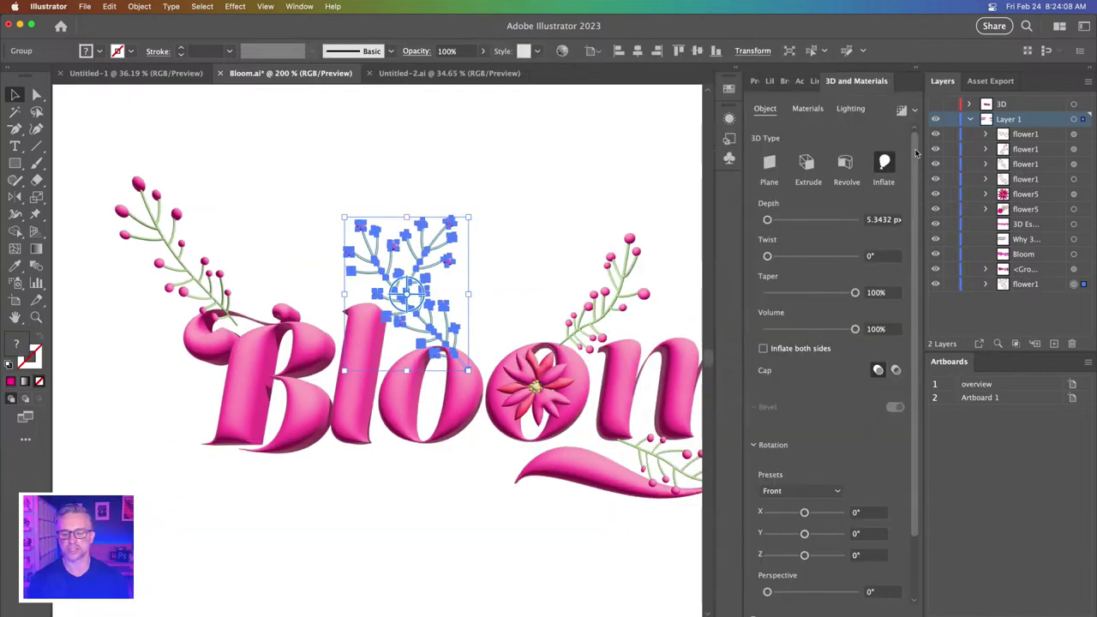
left_click(846, 111)
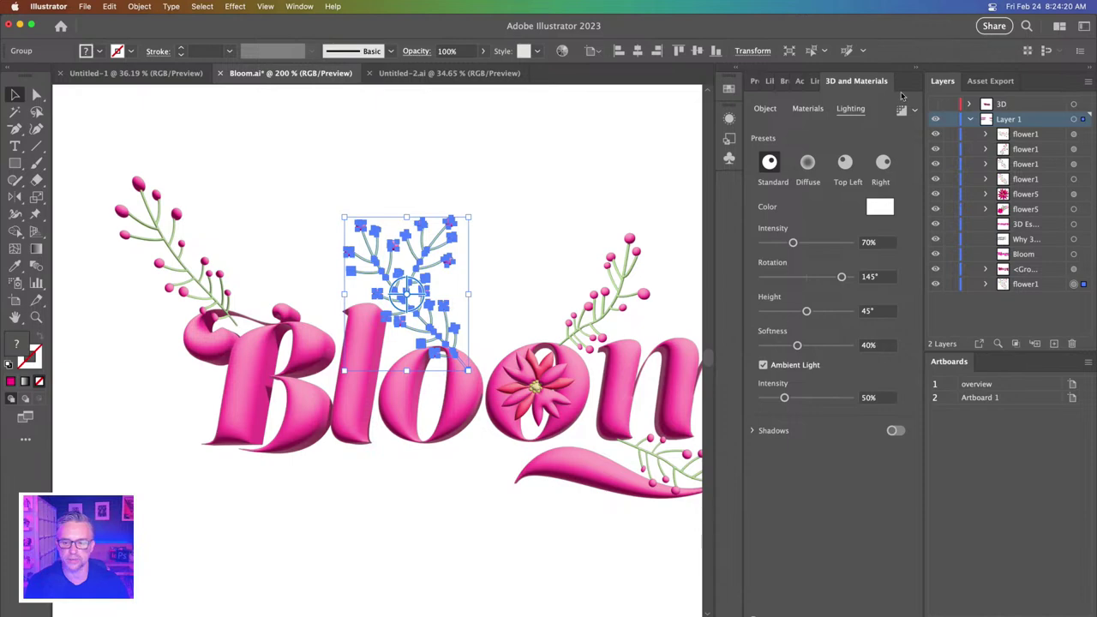
left_click(539, 171)
left_click_drag(544, 176, 458, 159)
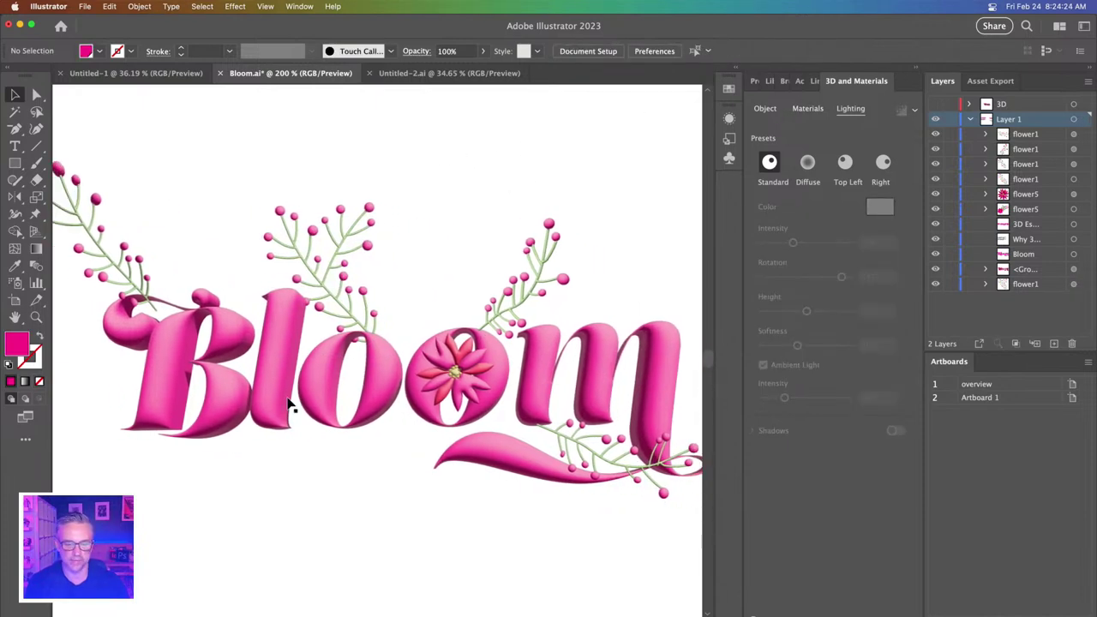
- Enable shadows on the Bloom text with light rotation -136° and shadow bounds 155%
left_click(315, 398)
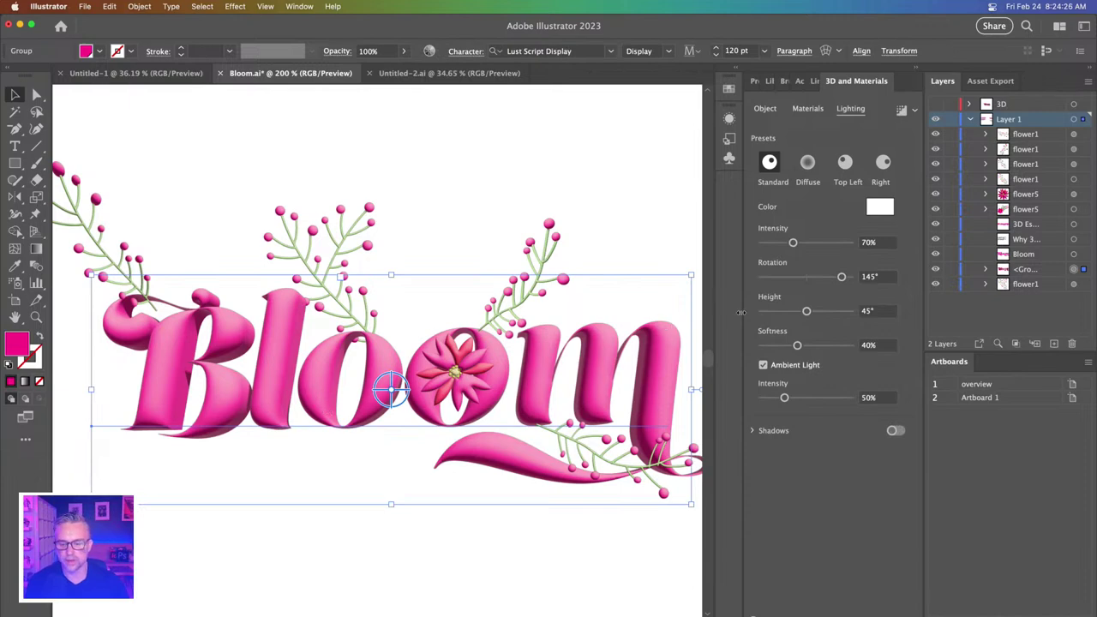
left_click(894, 431)
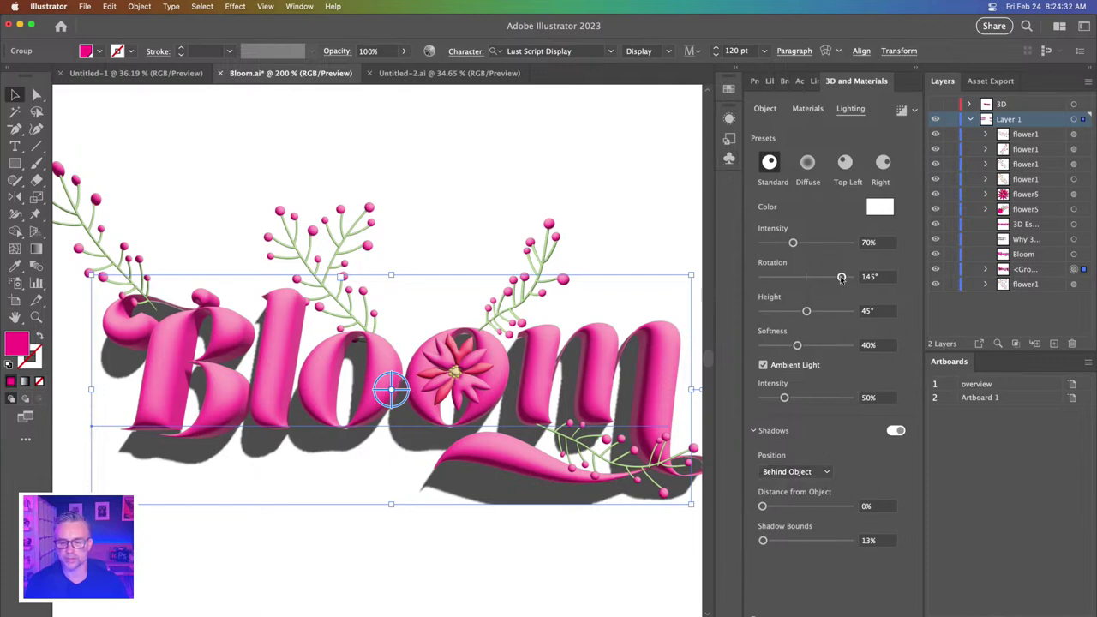
left_click_drag(842, 277, 771, 277)
left_click_drag(762, 540, 796, 542)
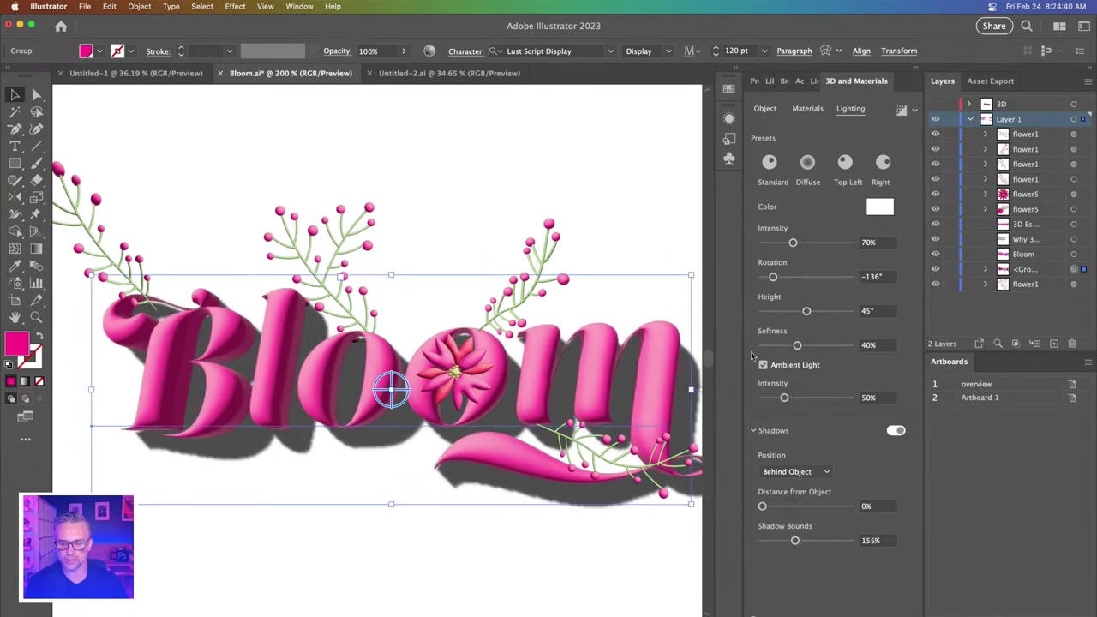
- Set the light softness to 69%, height to 74° and intensity to 57%
left_click(822, 345)
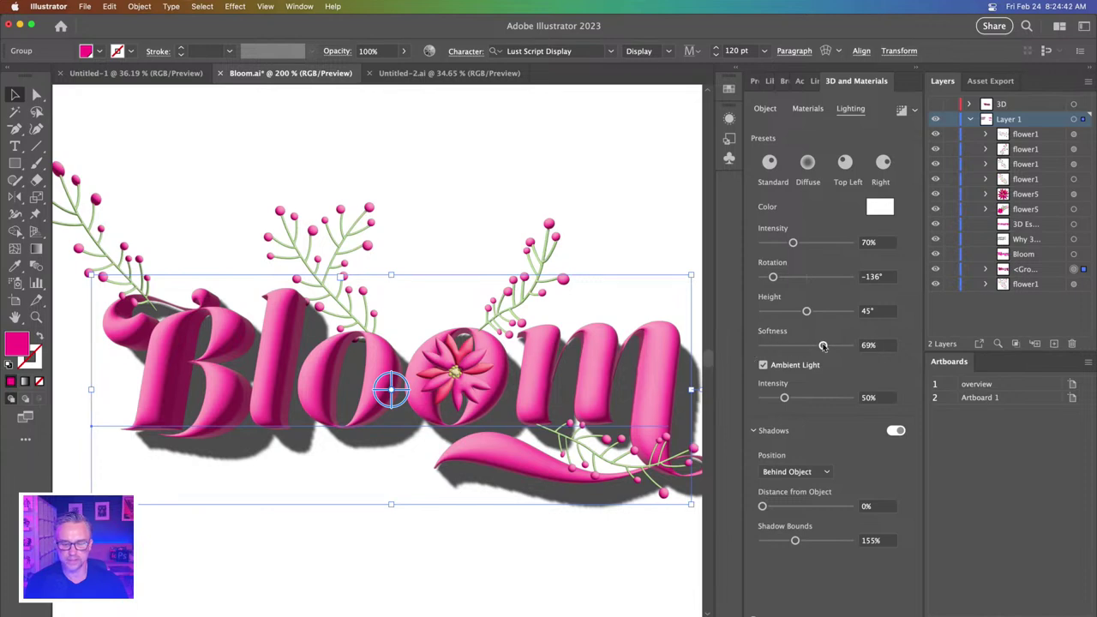
left_click_drag(805, 312, 834, 312)
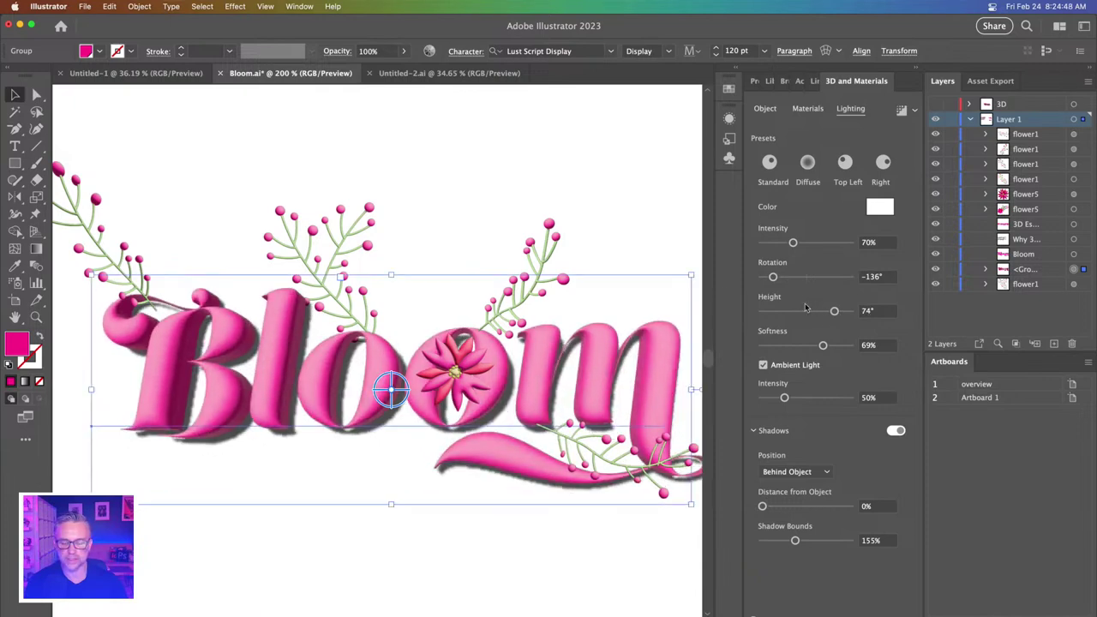
left_click(424, 162)
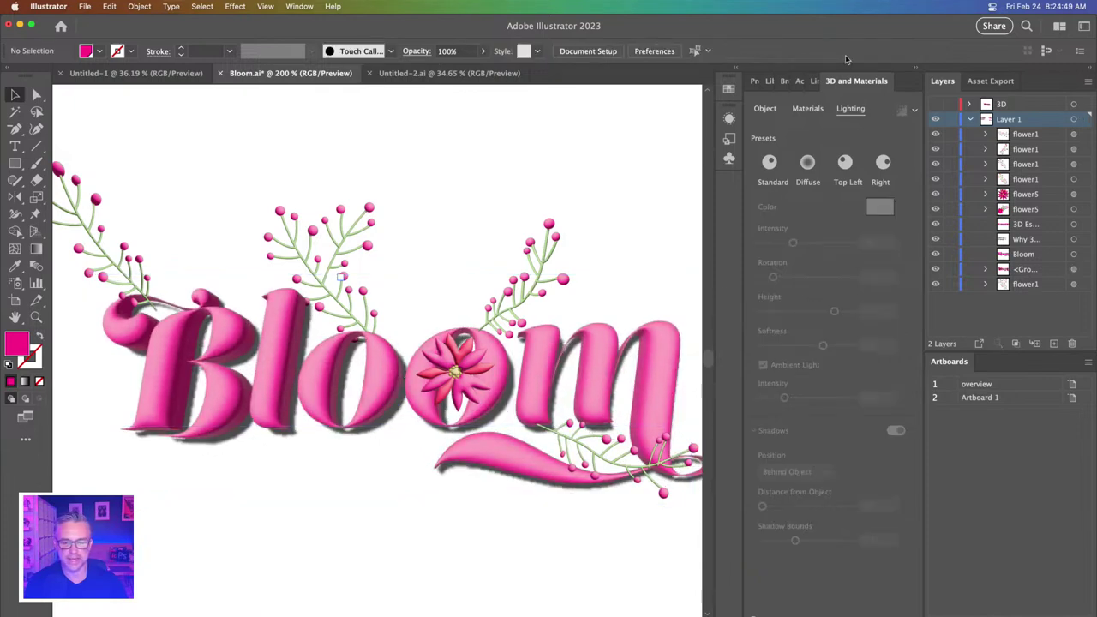
left_click(315, 391)
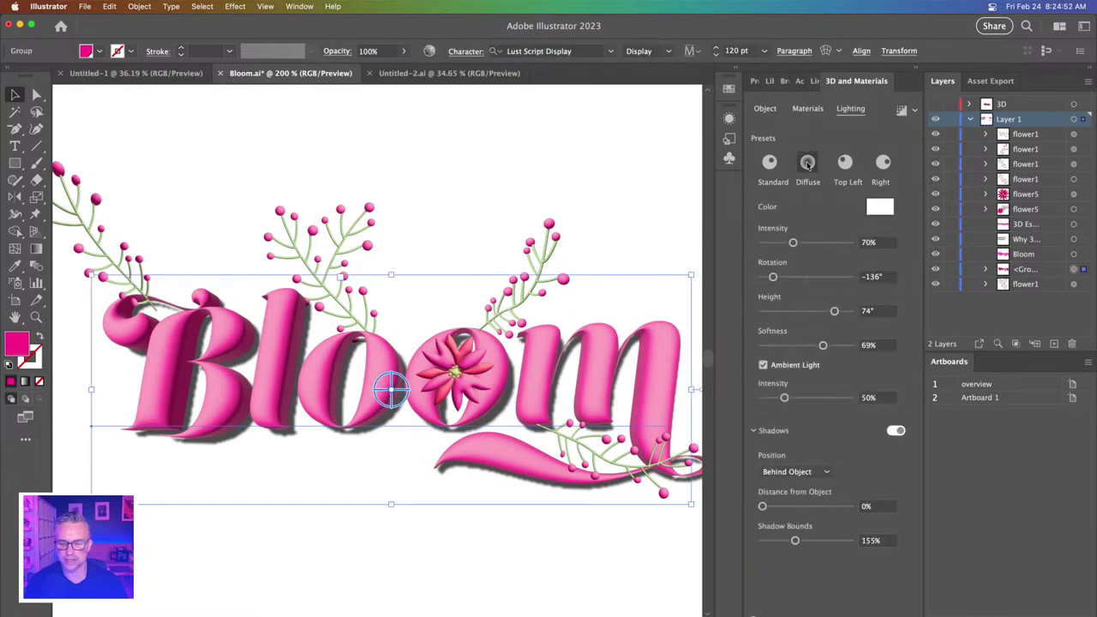
mouse_move(794, 245)
left_mouse_down()
mouse_move(778, 247)
mouse_move(786, 243)
left_mouse_up()
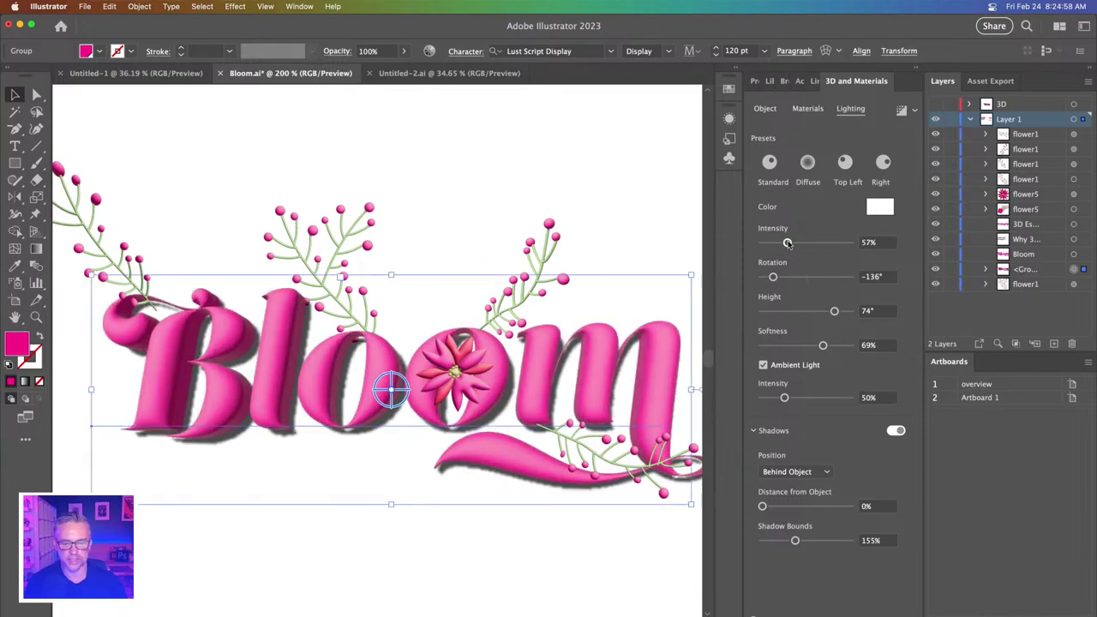
left_click(914, 112)
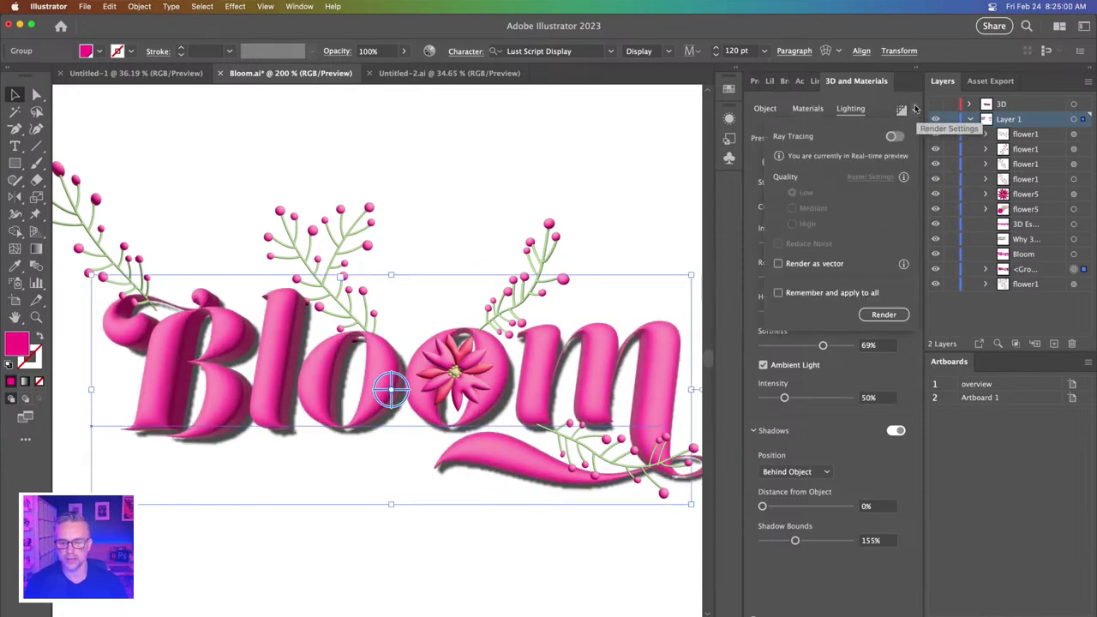
- Turn on ray tracing, render the Bloom text, and deselect to view the result
left_click(893, 136)
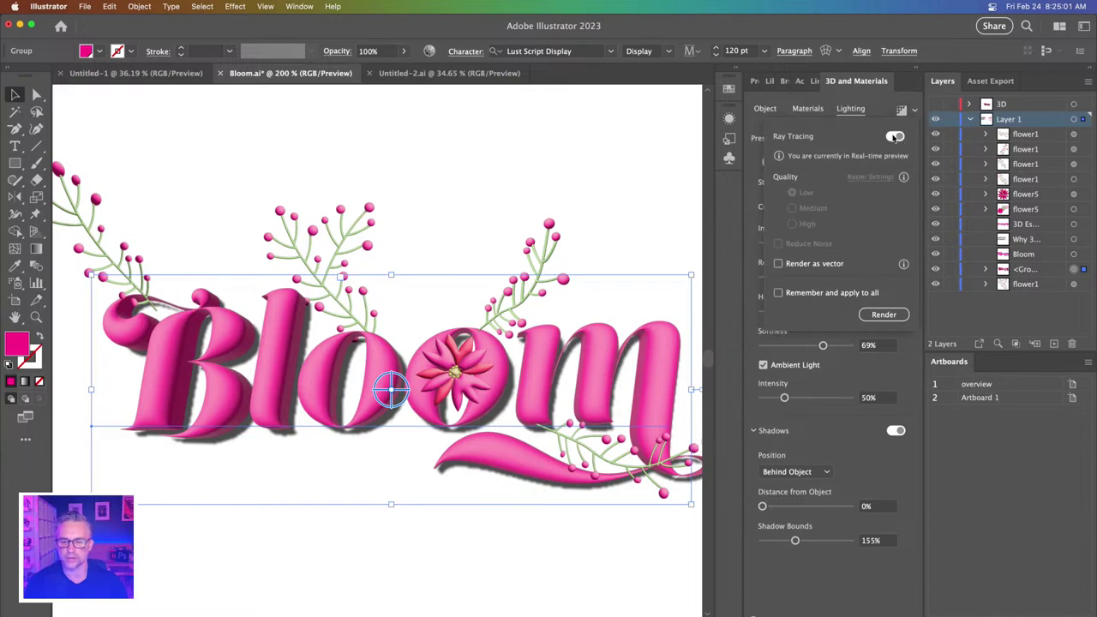
left_click(879, 313)
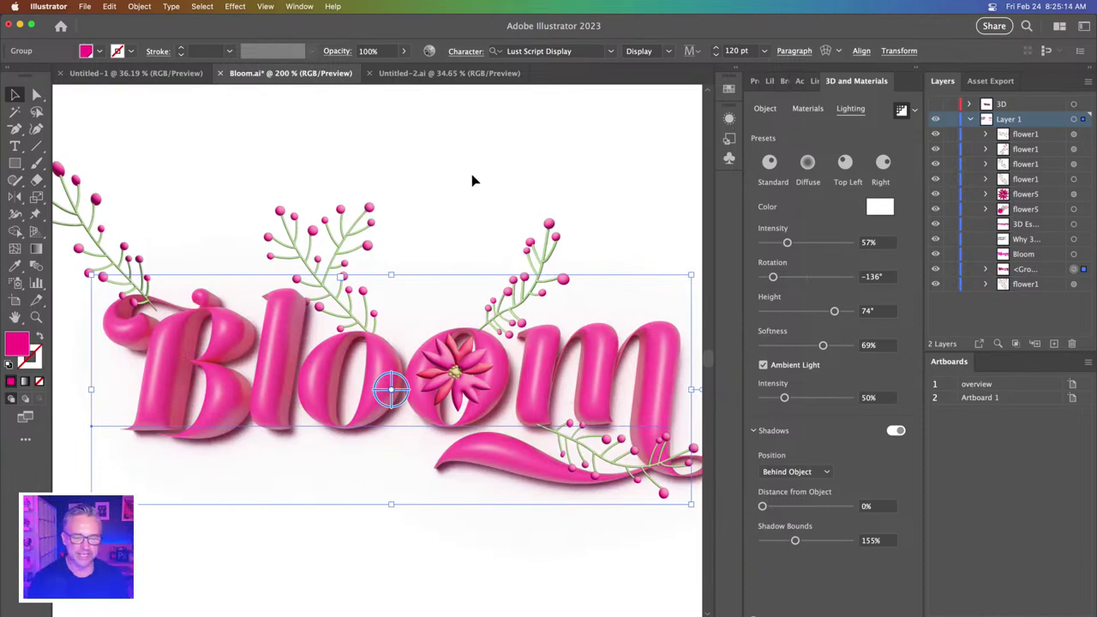
left_click(514, 175)
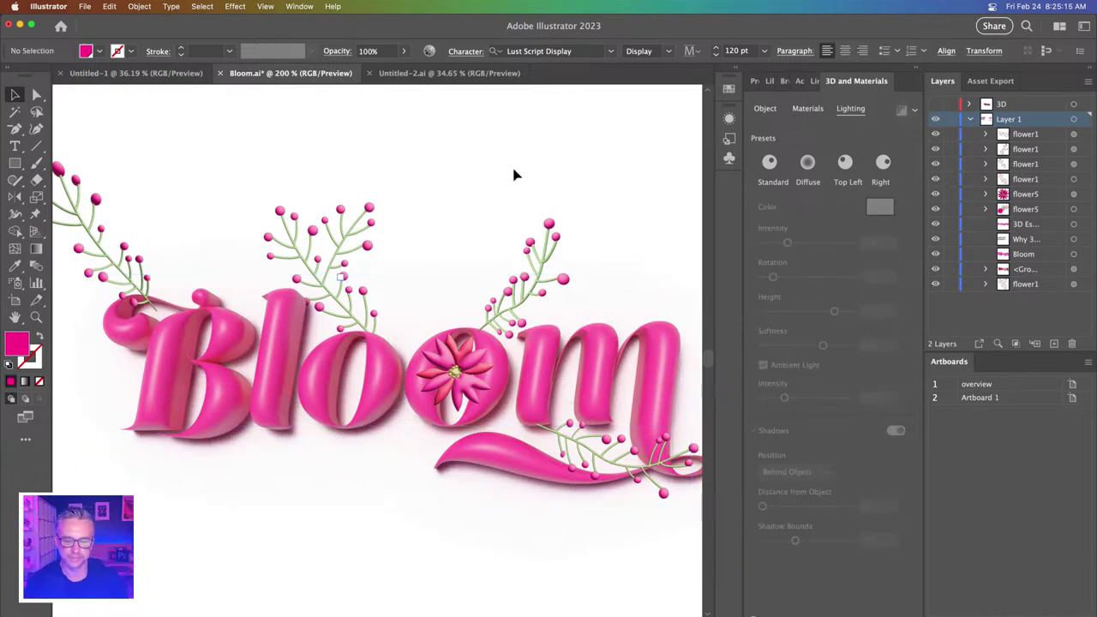
- Render the right berry sprig with Ray Tracing, remembered and applied to all 3D objects
left_click(917, 69)
left_click(522, 280)
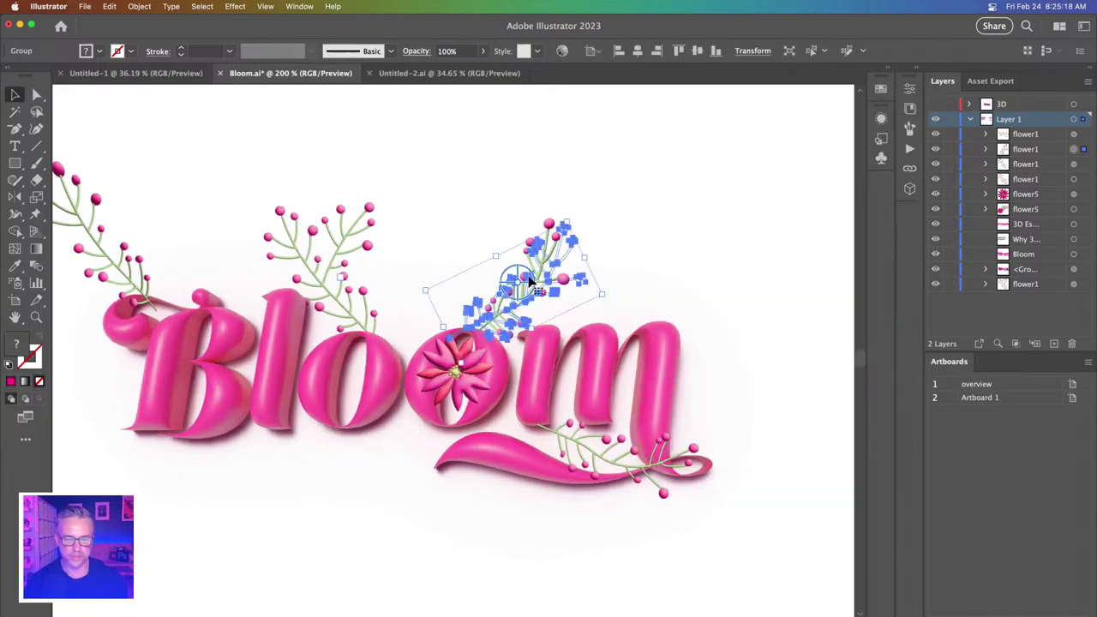
scroll(426, 203, "left", 2)
scroll(426, 203, "left", 2)
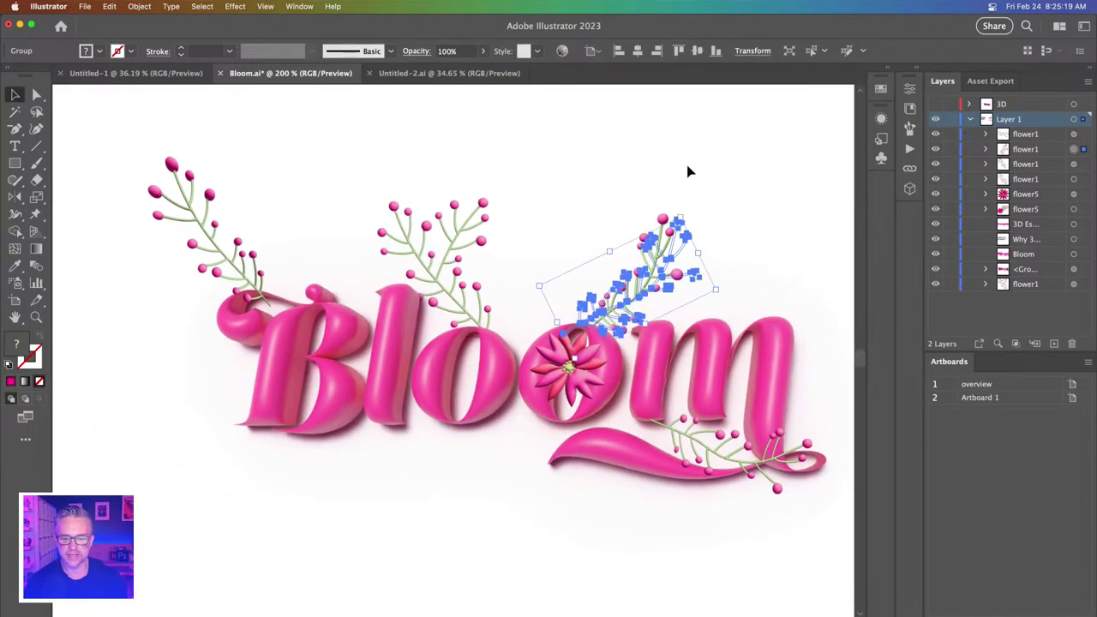
left_click(913, 71)
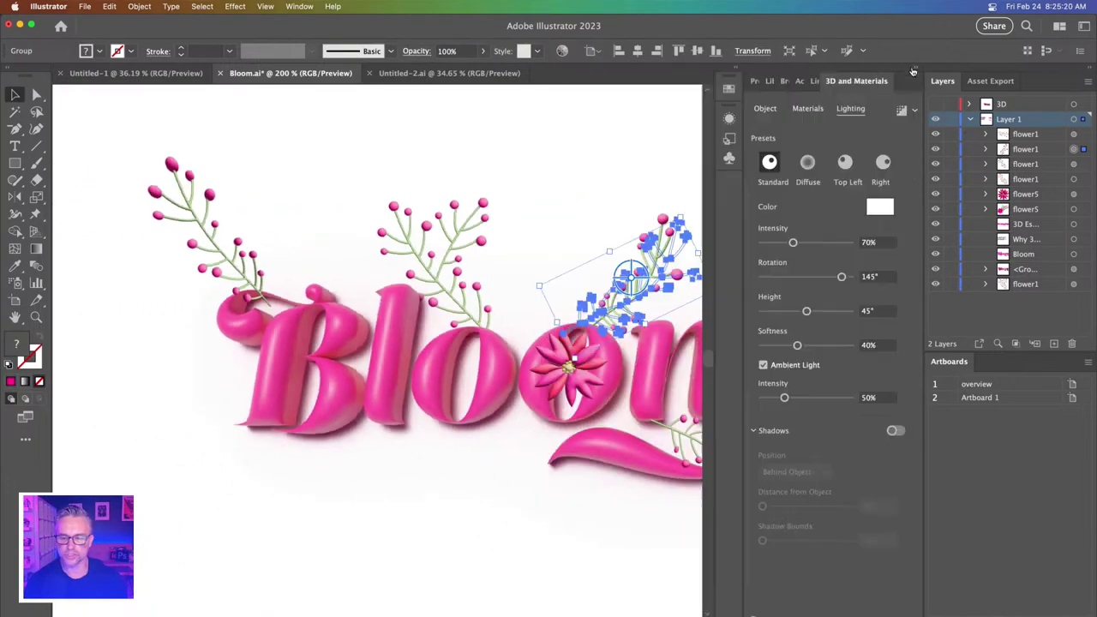
left_click(914, 111)
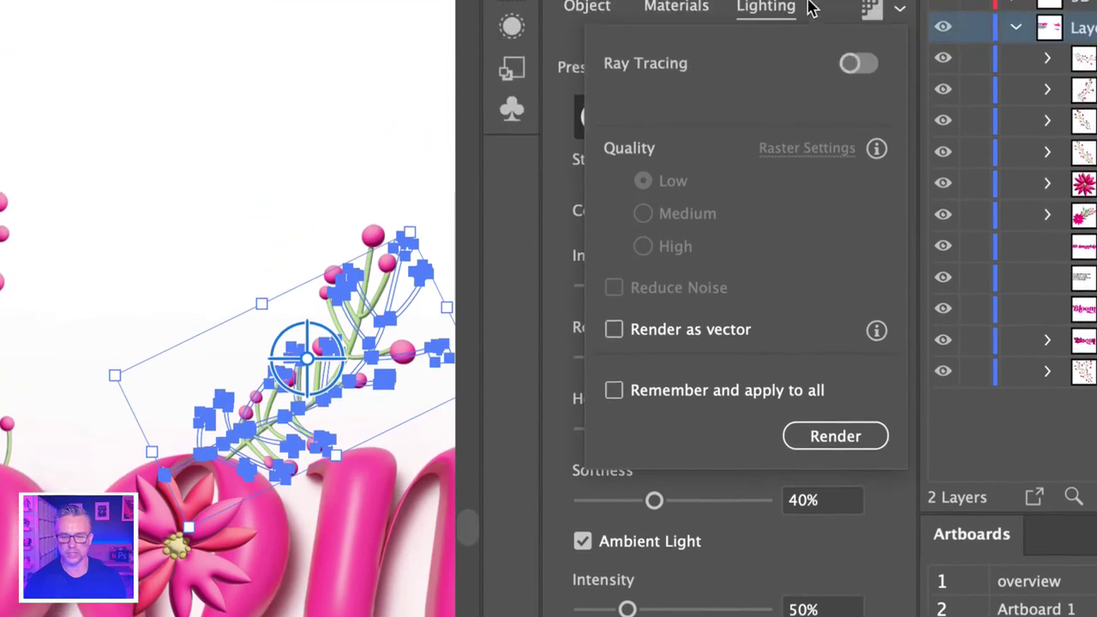
left_click(851, 116)
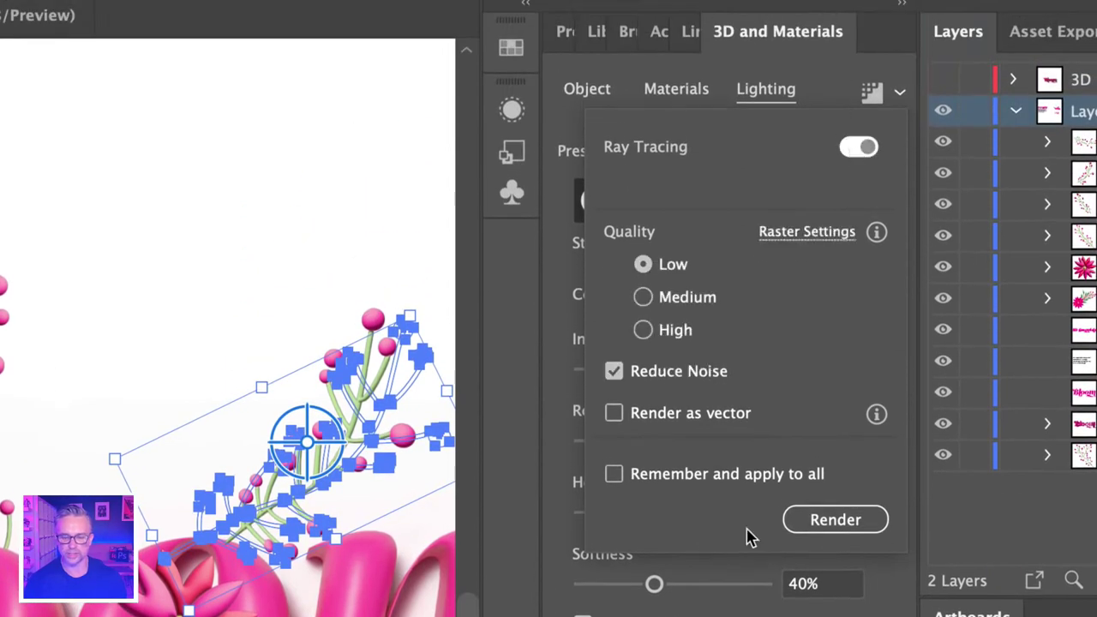
left_click(613, 476)
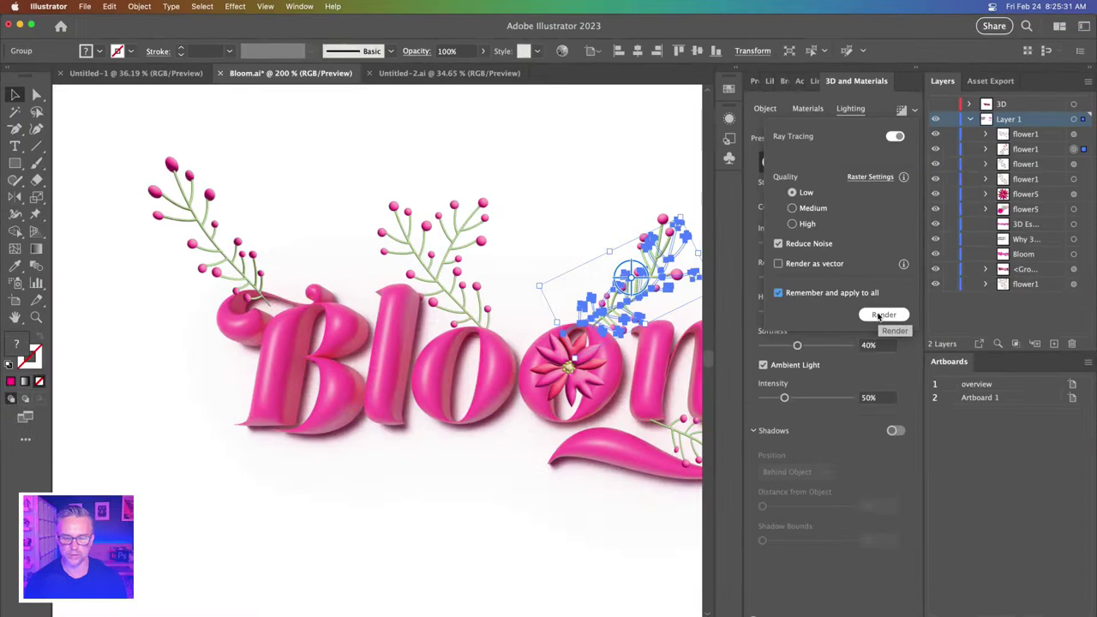
left_click(878, 315)
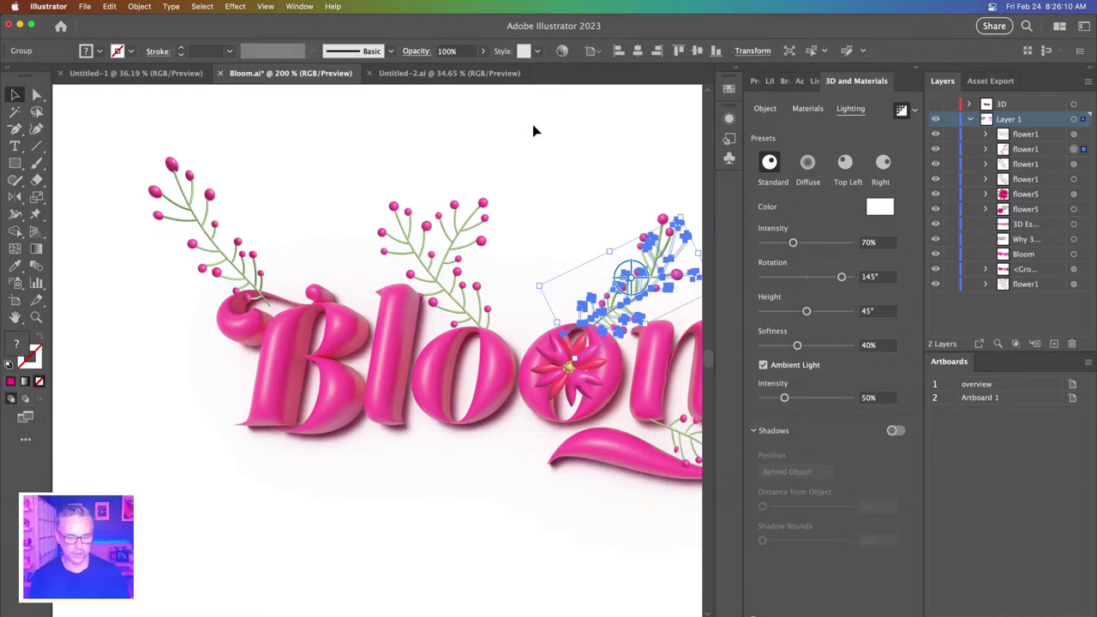
- Move the left berry sprig down and to the right on the B
left_click(472, 140)
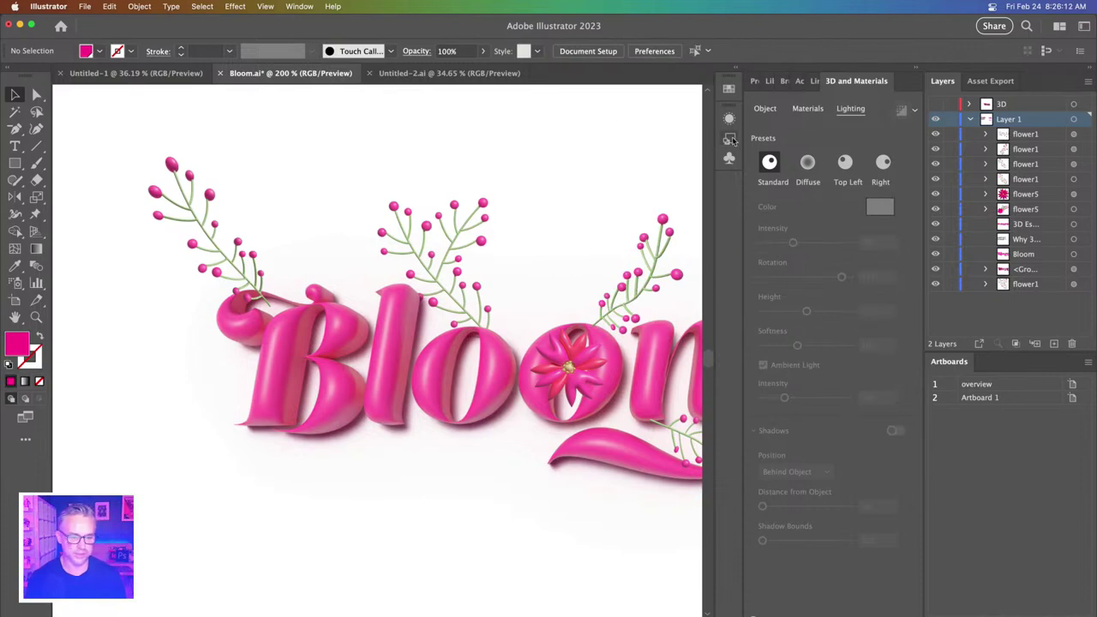
left_click(182, 195)
left_click_drag(181, 195, 206, 214)
left_click(546, 127)
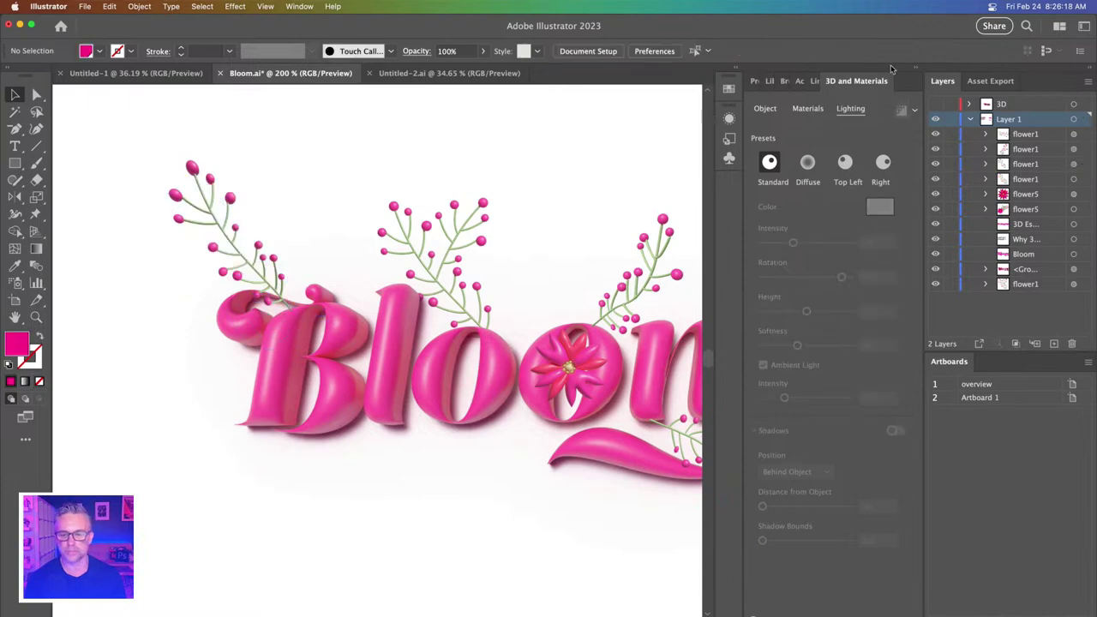
- Shrink the overview artboard to about 764 × 502 px around the 3D Bloom
left_click(918, 69)
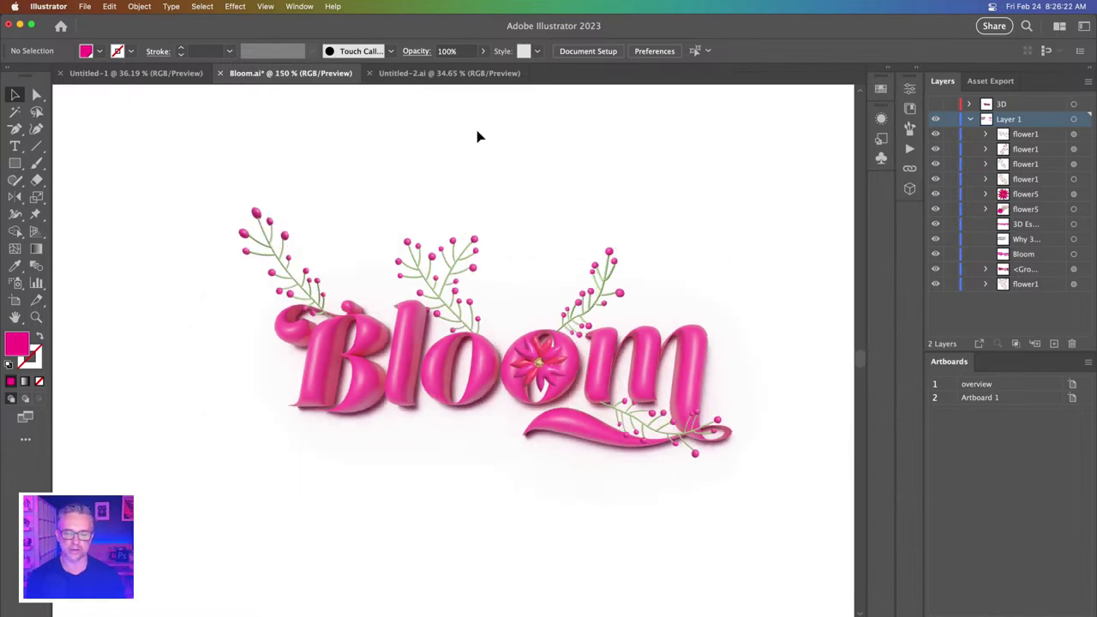
key("super+minus")
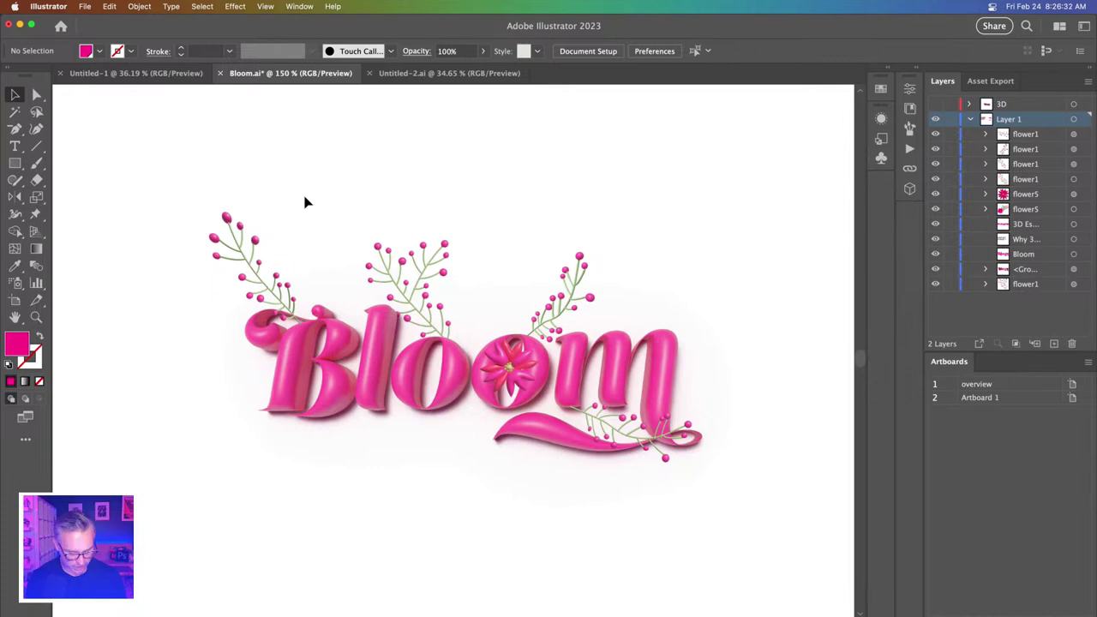
left_click(14, 300)
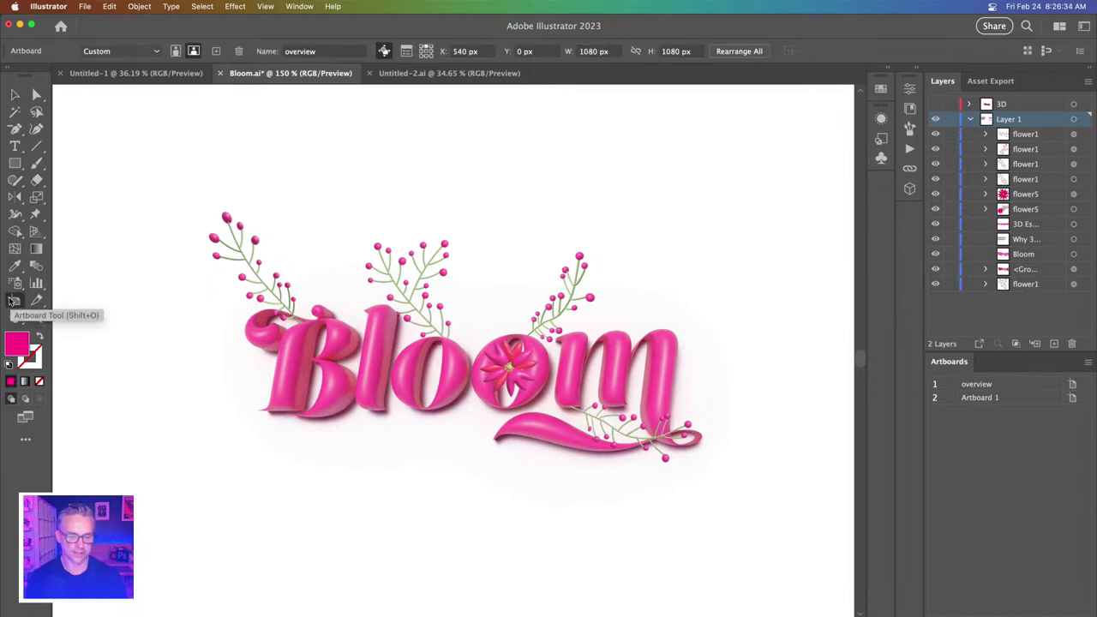
key("super+minus")
key("super+minus")
key("super+minus")
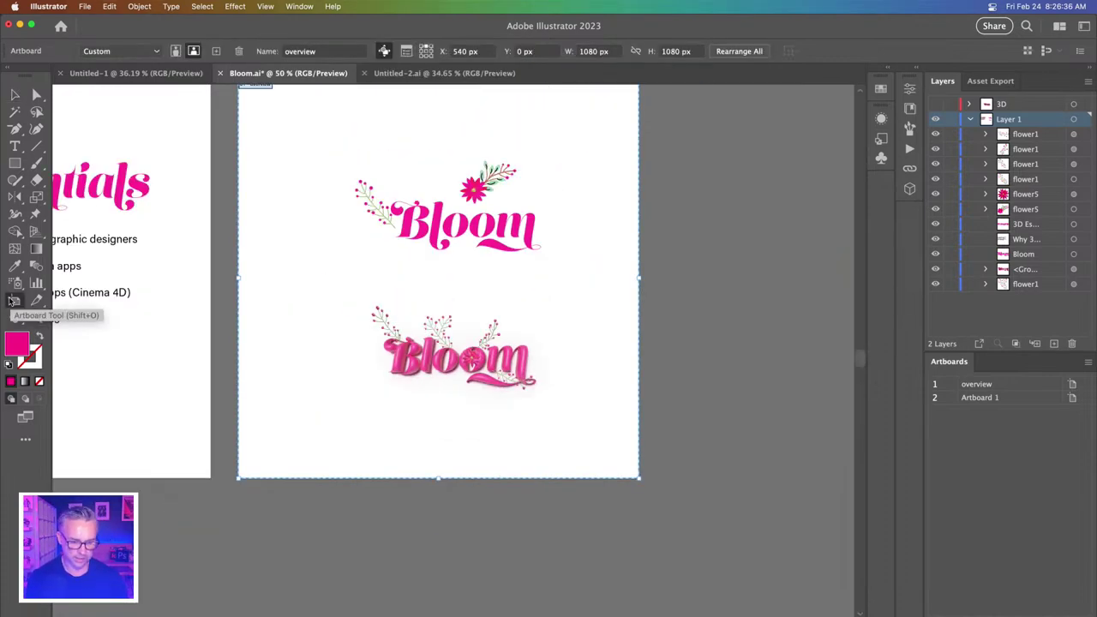
key("super+minus")
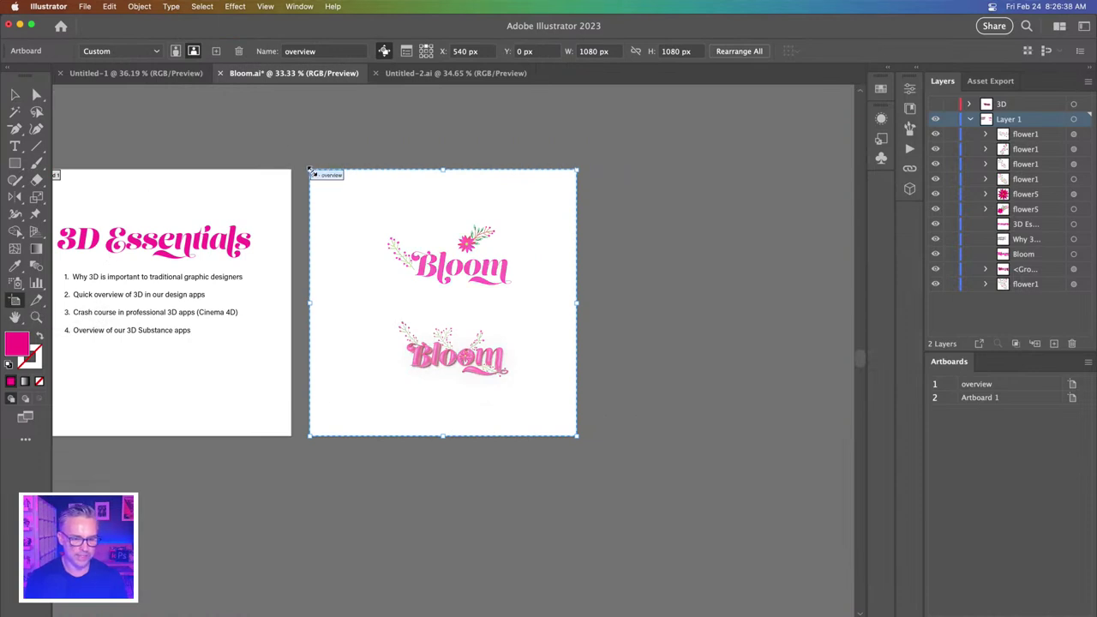
left_click_drag(311, 169, 388, 314)
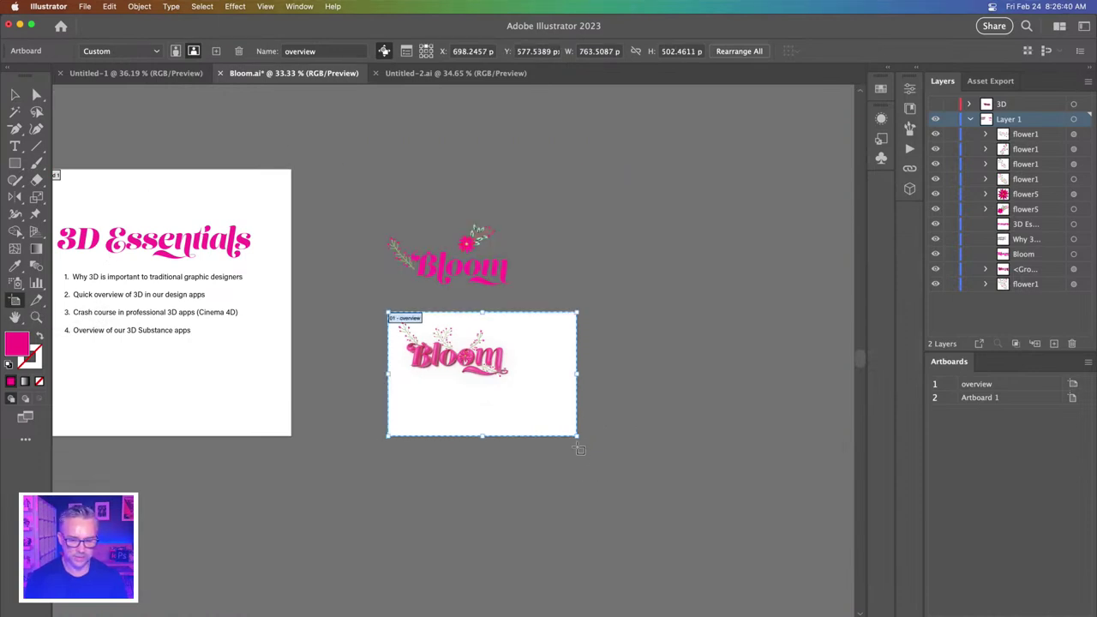
left_click_drag(576, 435, 518, 393)
- Leave artboard editing and move the flat pink Bloom artwork and flowers slightly lower
key("Escape")
key("super+shift+h")
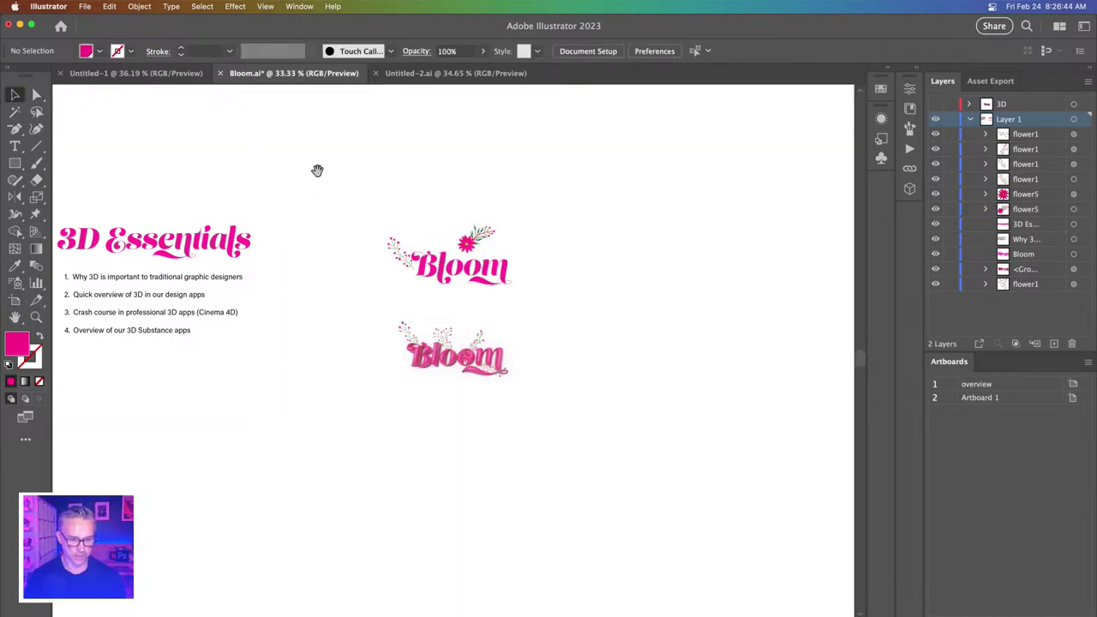
left_click_drag(317, 171, 362, 209)
key("super+1")
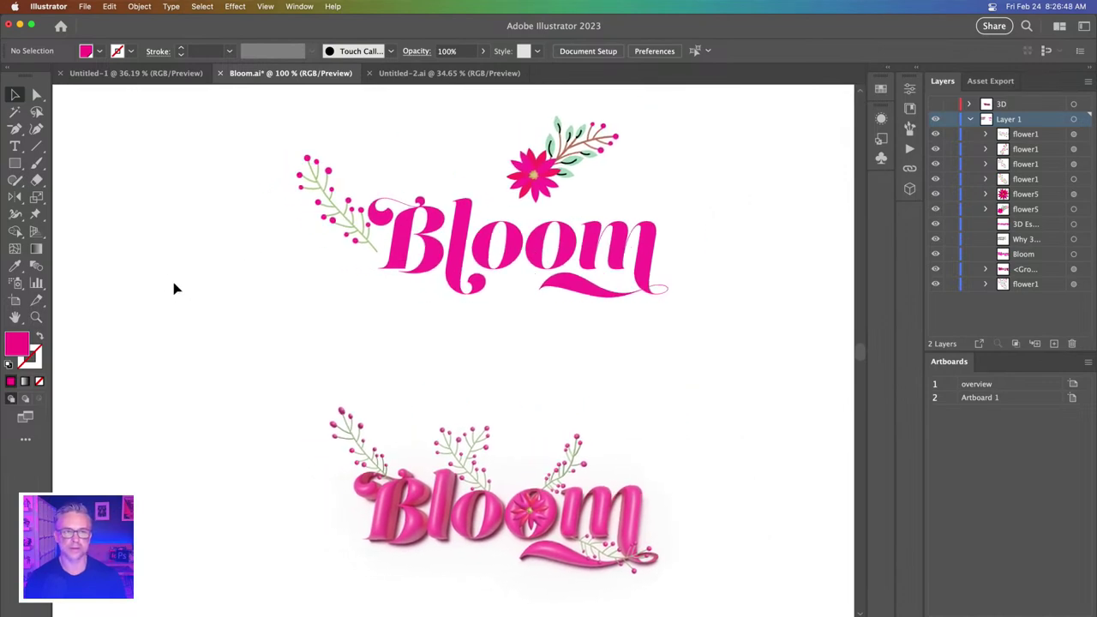
left_click_drag(284, 128, 673, 311)
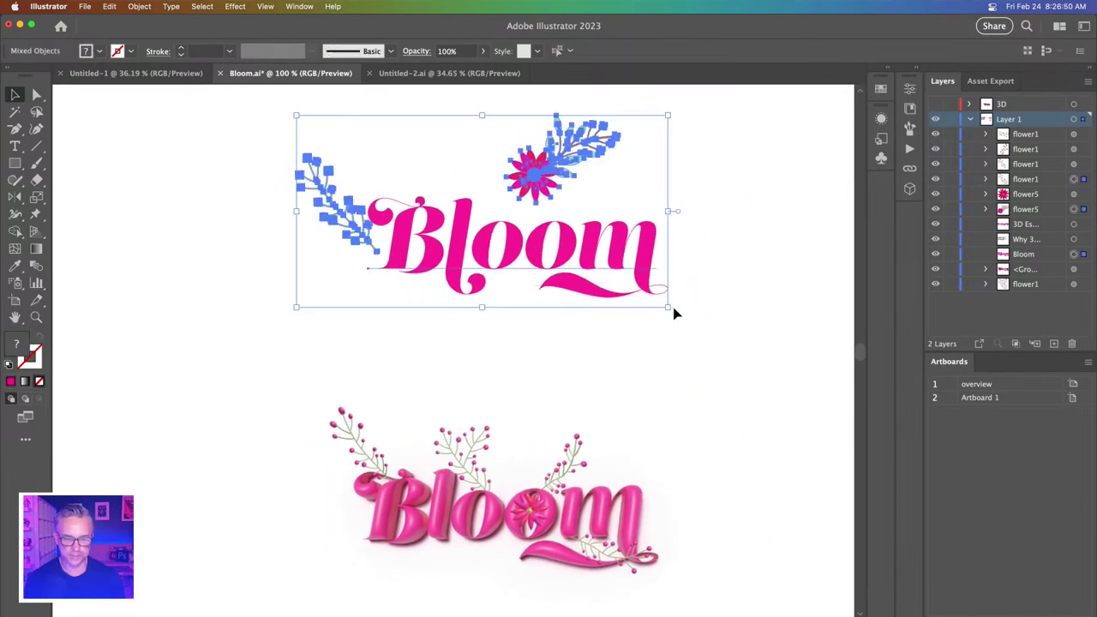
left_click_drag(514, 249, 513, 296)
left_click(155, 331)
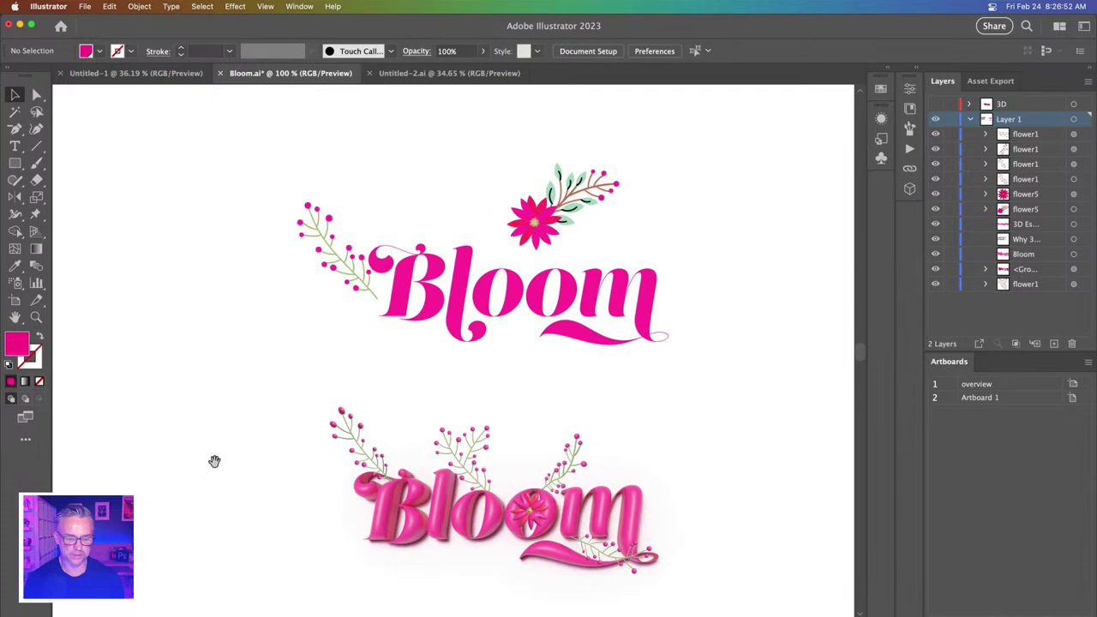
- Zoom to 150% on the 3D Bloom version
scroll(205, 311, "down", 5)
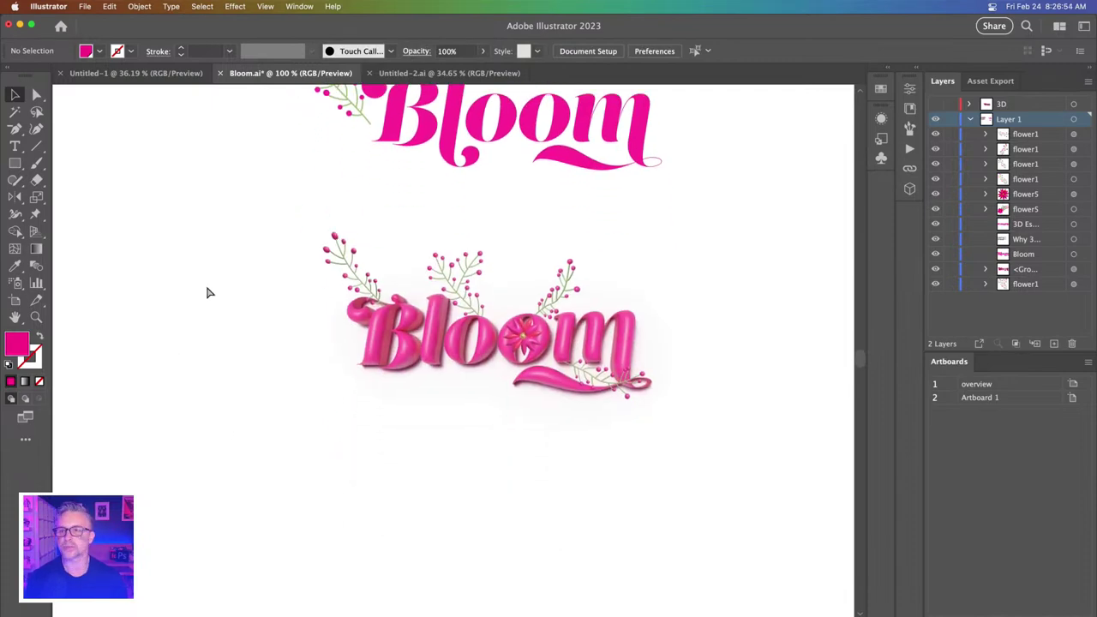
key("super+equal")
scroll(284, 299, "right", 1)
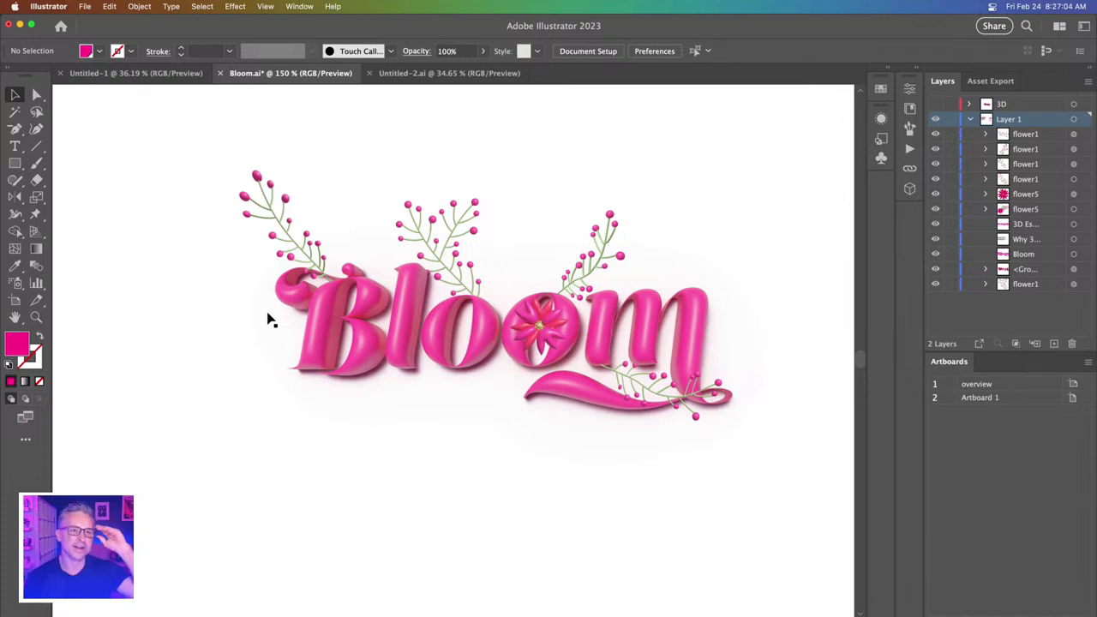
scroll(624, 465, "up", 2)
scroll(624, 465, "right", 2)
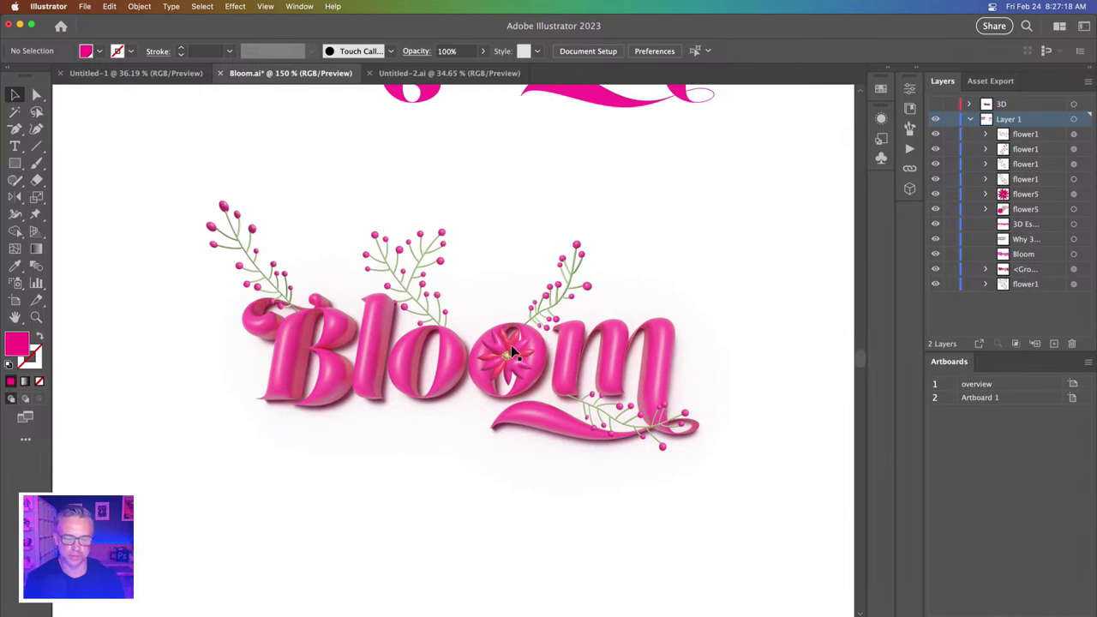
- Rotate the flower5 group inside the 3D Bloom's second 'o' slightly clockwise
left_click(501, 375)
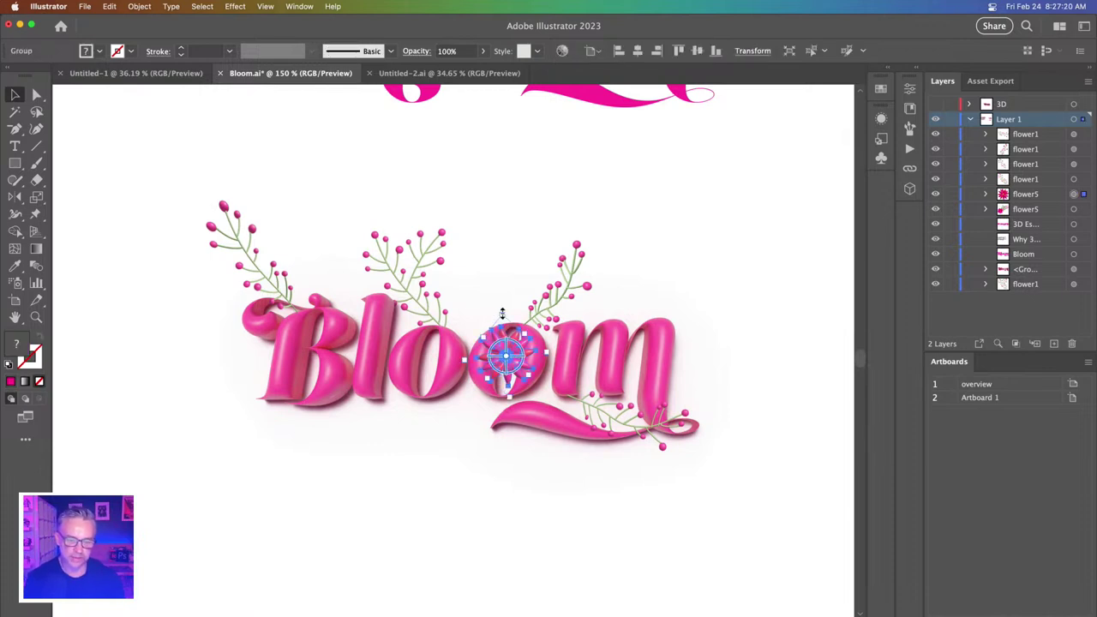
key("super+h")
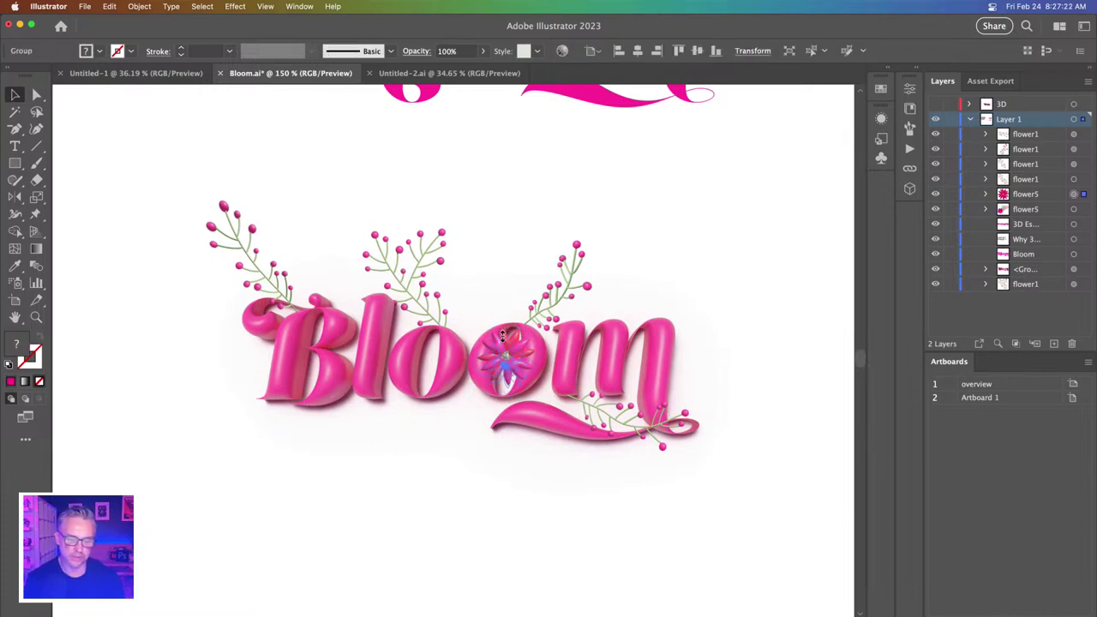
left_click_drag(503, 334, 511, 339)
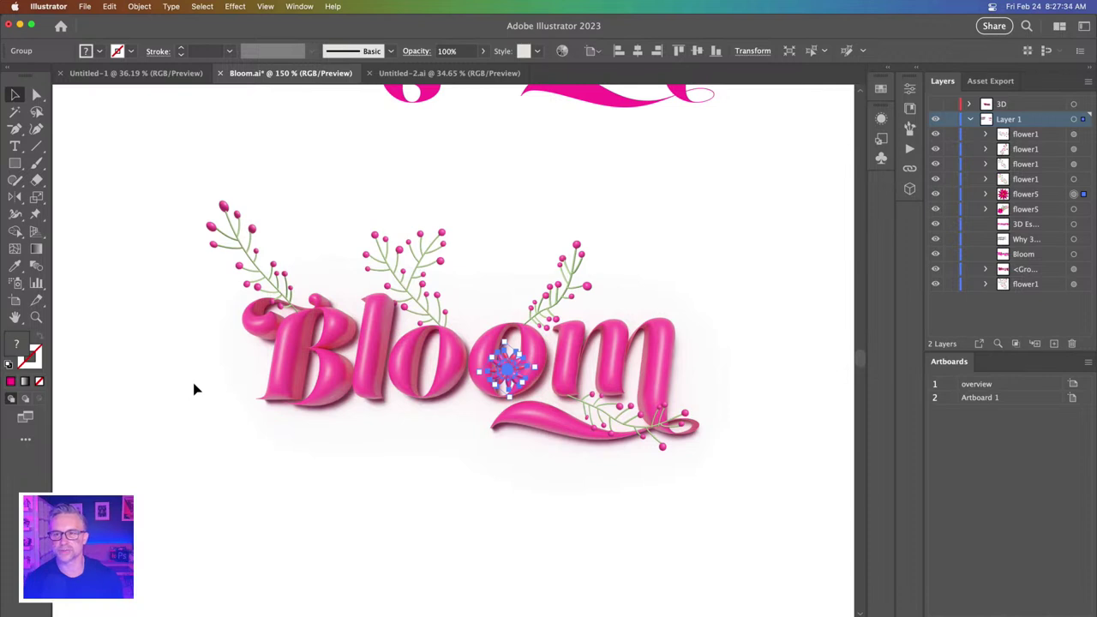
left_click(197, 382)
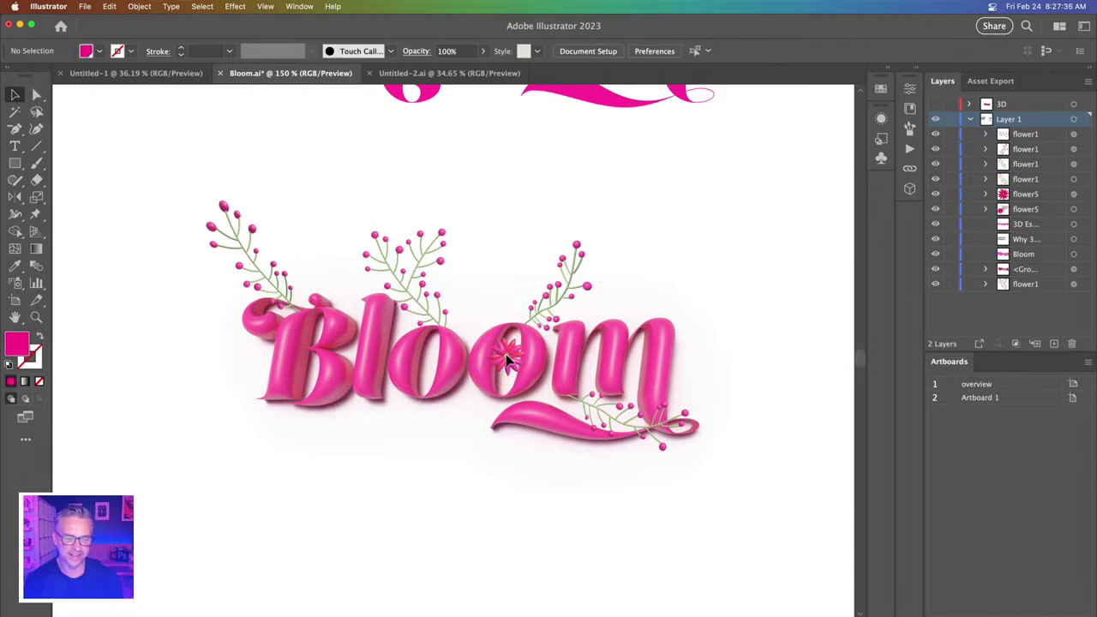
left_click(506, 356)
left_click(414, 492)
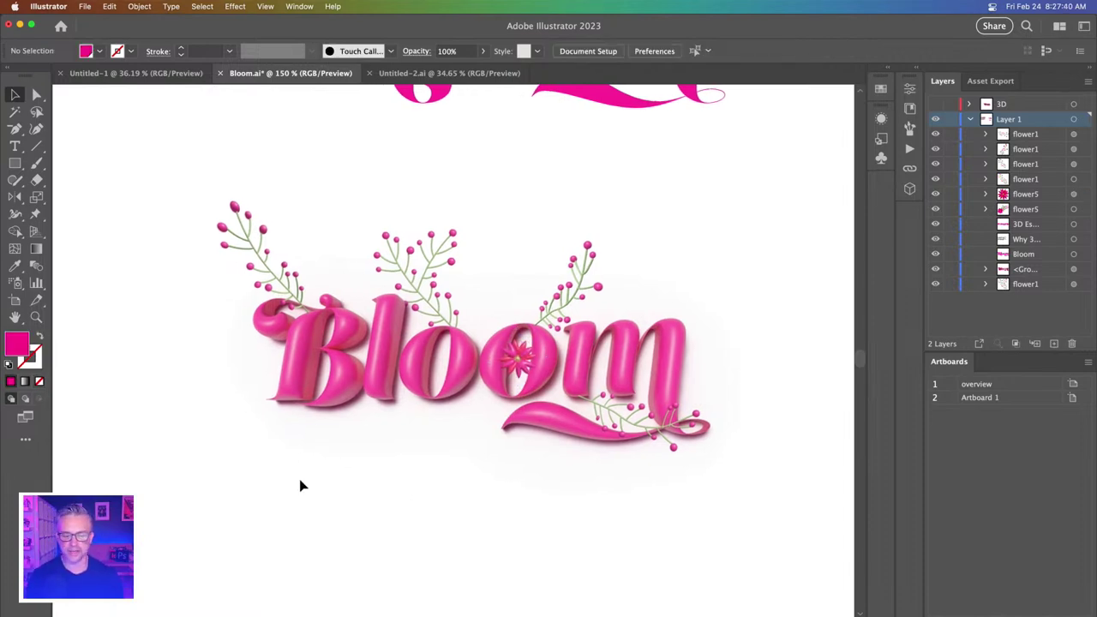
- Scroll down to the plain copied 3D Bloom text and bring up the File menu
scroll(338, 504, "down", 5)
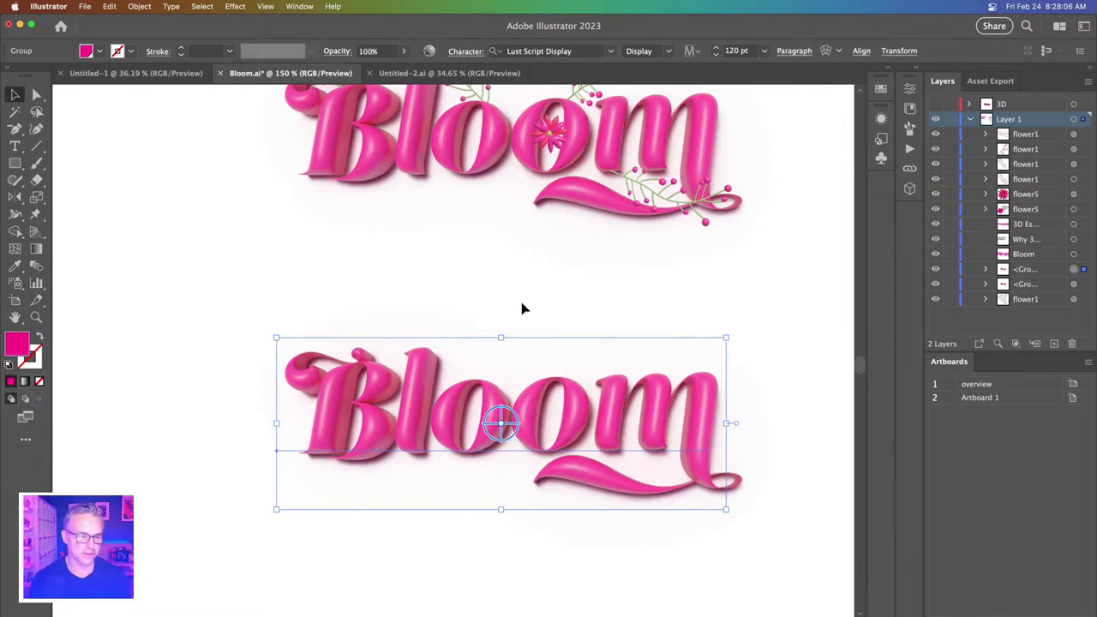
left_click(84, 7)
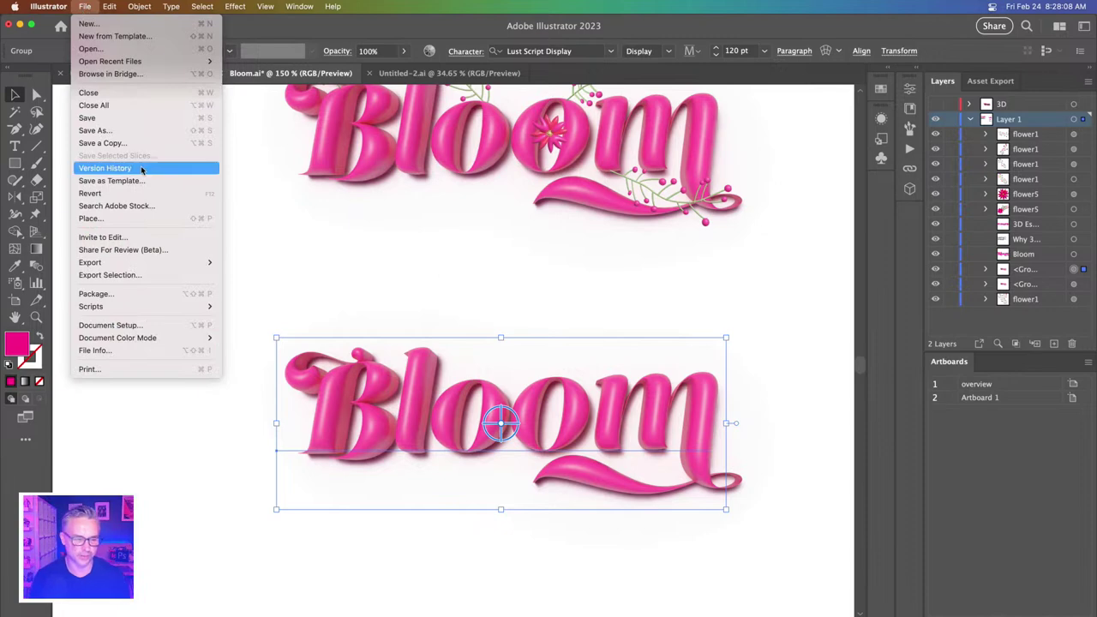
- Delete the old Asset 2 from Asset Export and return to the 3D lighting settings
left_click(576, 36)
left_click(918, 68)
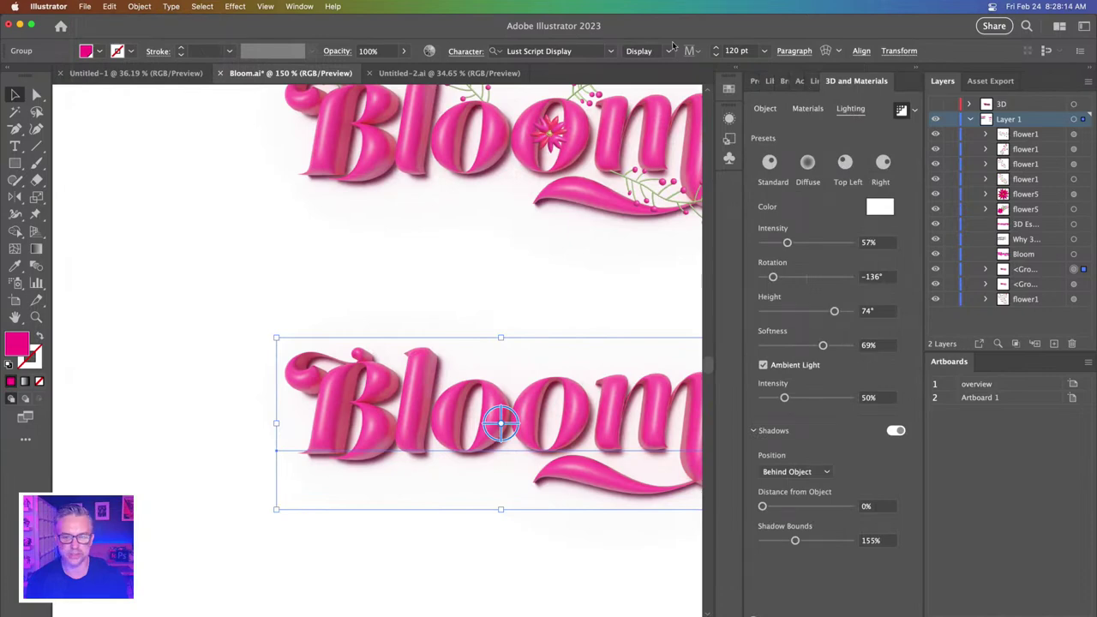
left_click(989, 80)
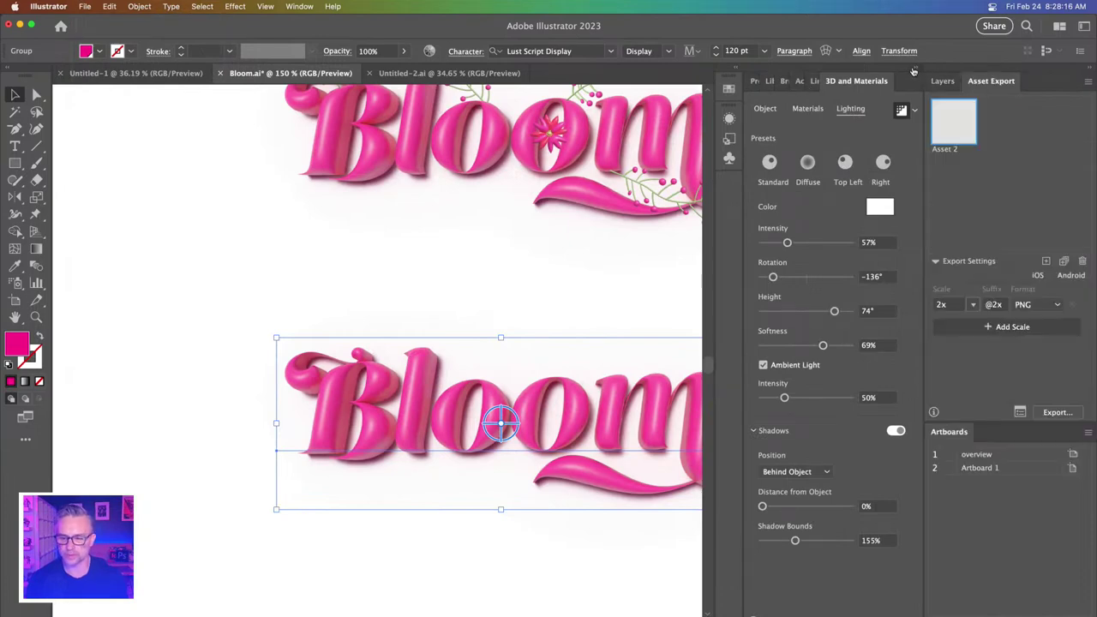
left_click(913, 72)
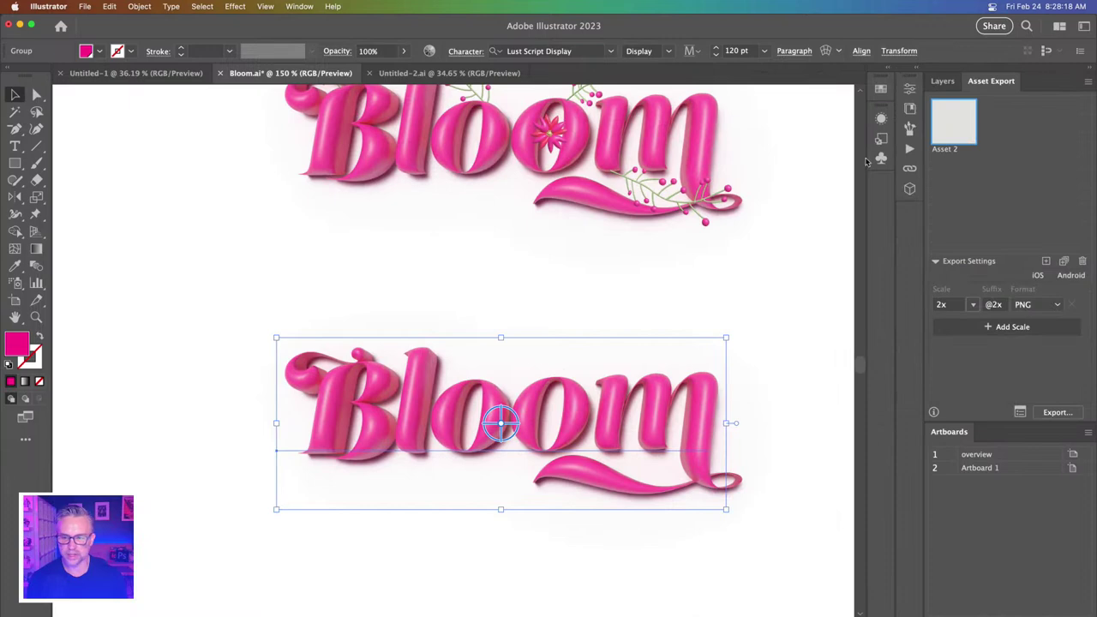
left_click(1082, 261)
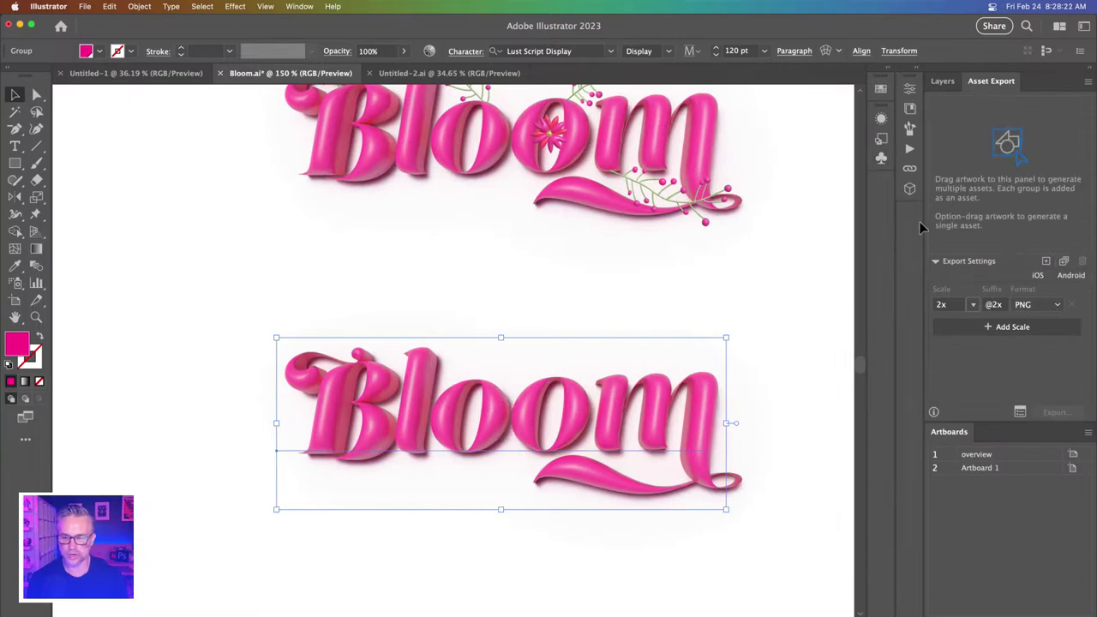
left_click_drag(920, 221, 994, 163)
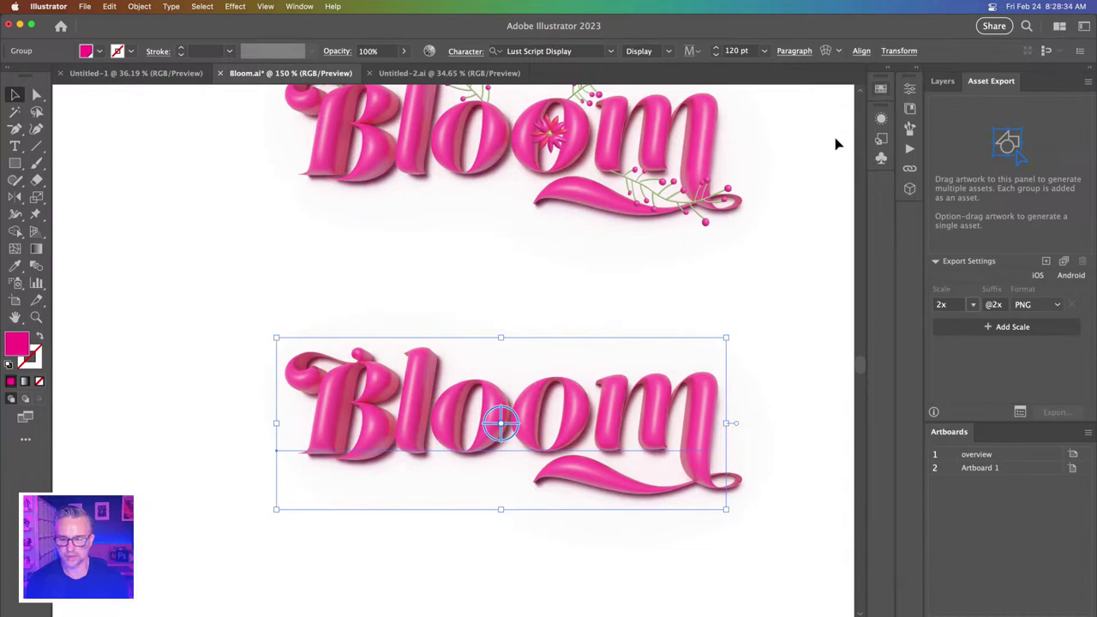
left_click(916, 74)
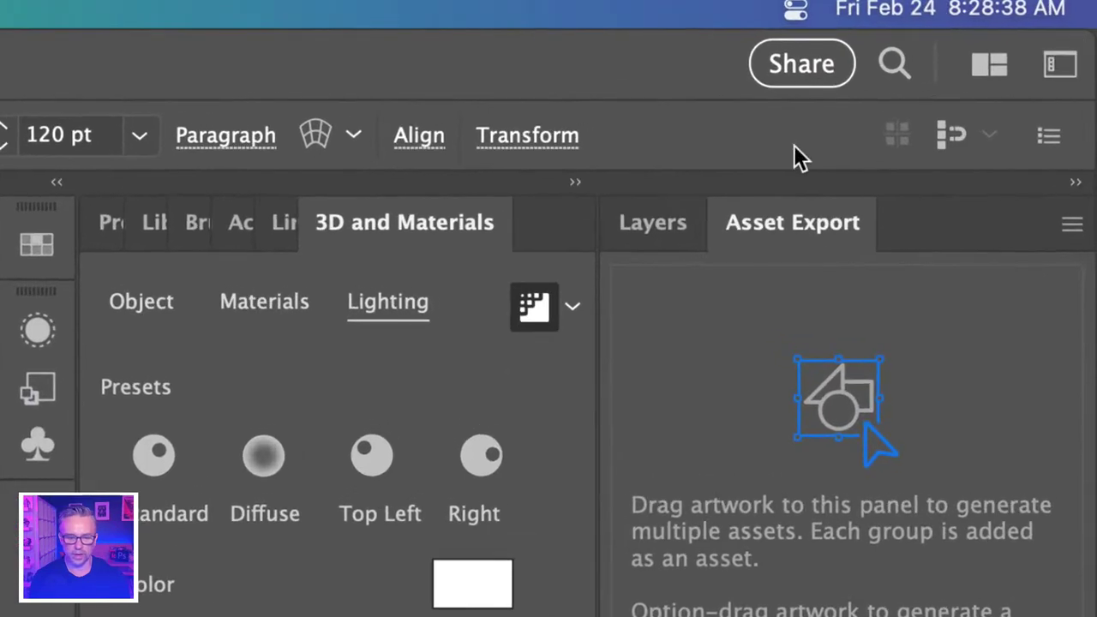
- Switch the 3D Bloom artworks from ray tracing to real-time preview and select the lower plain Bloom group
left_click(572, 309)
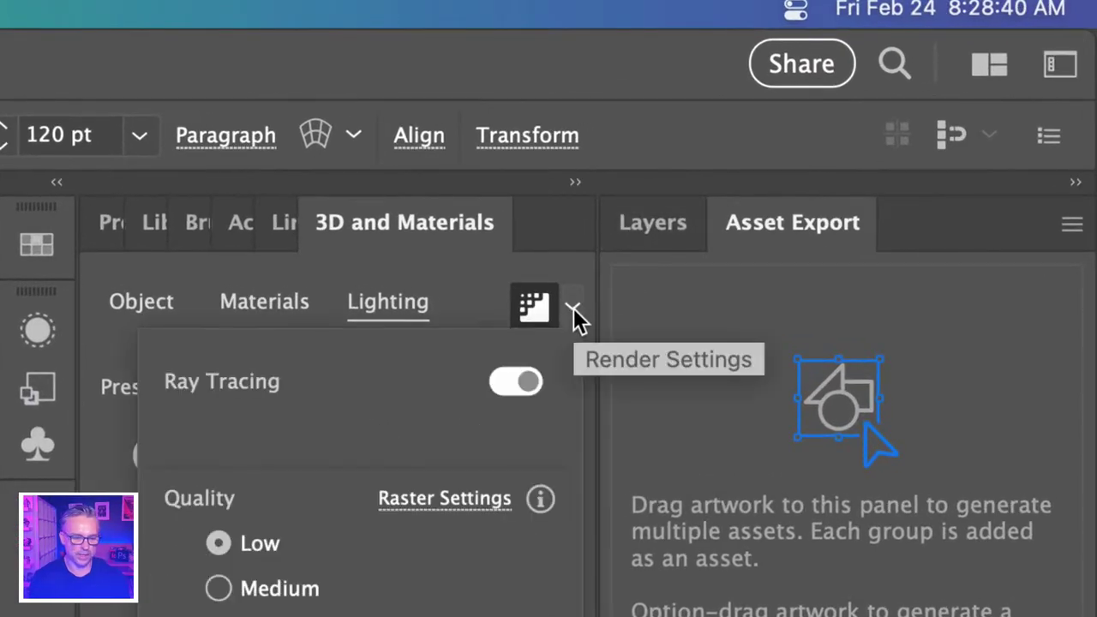
left_click(574, 310)
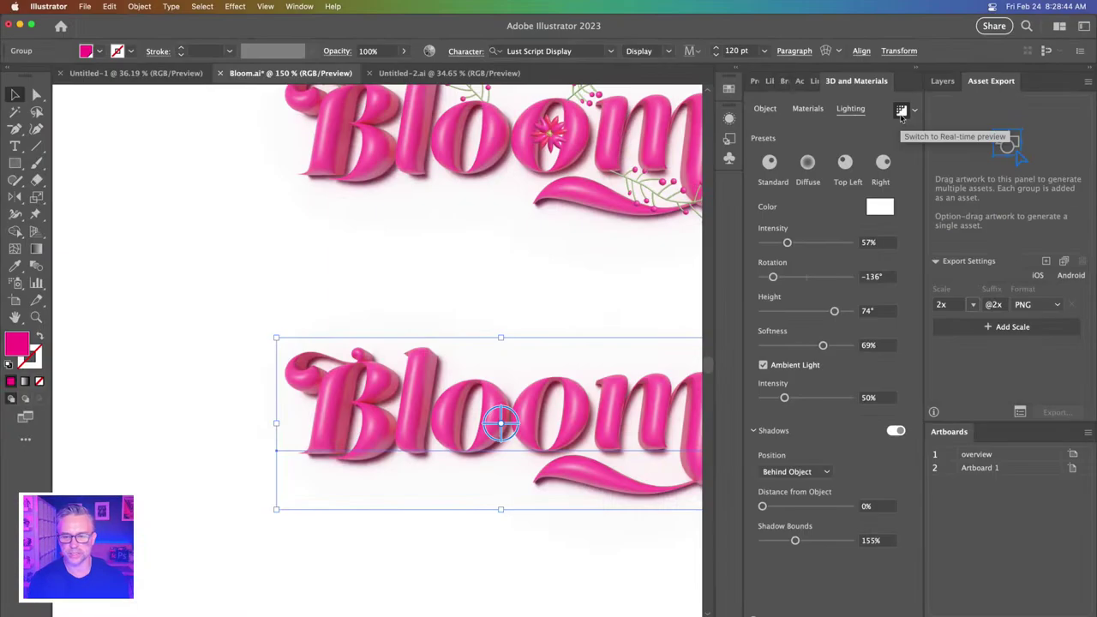
left_click(902, 114)
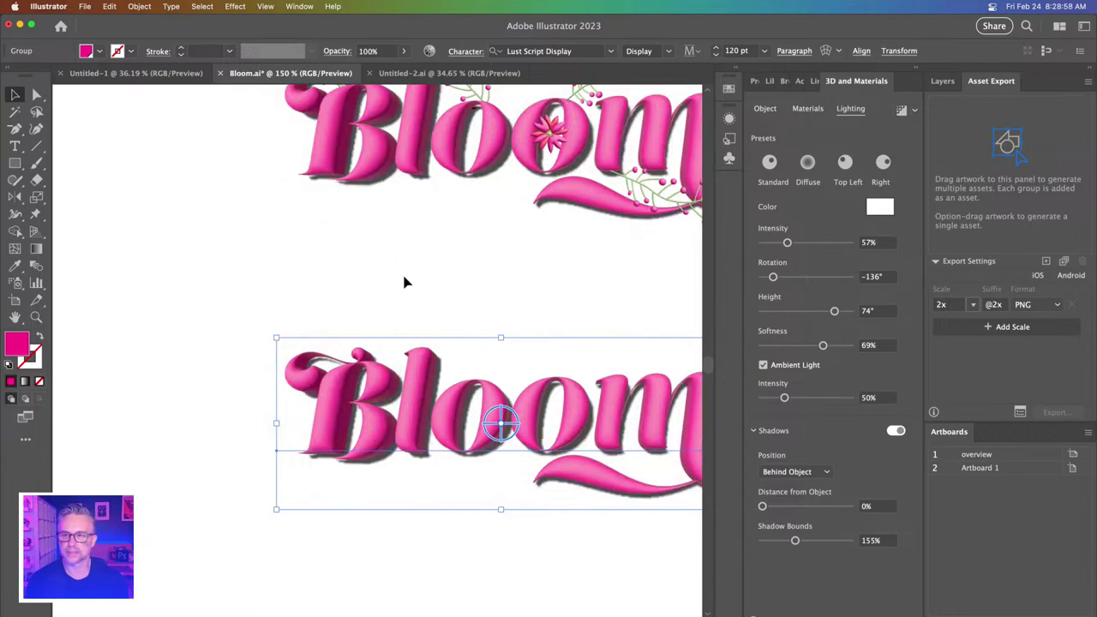
left_click(389, 268)
left_click_drag(483, 264, 391, 257)
left_click(440, 399)
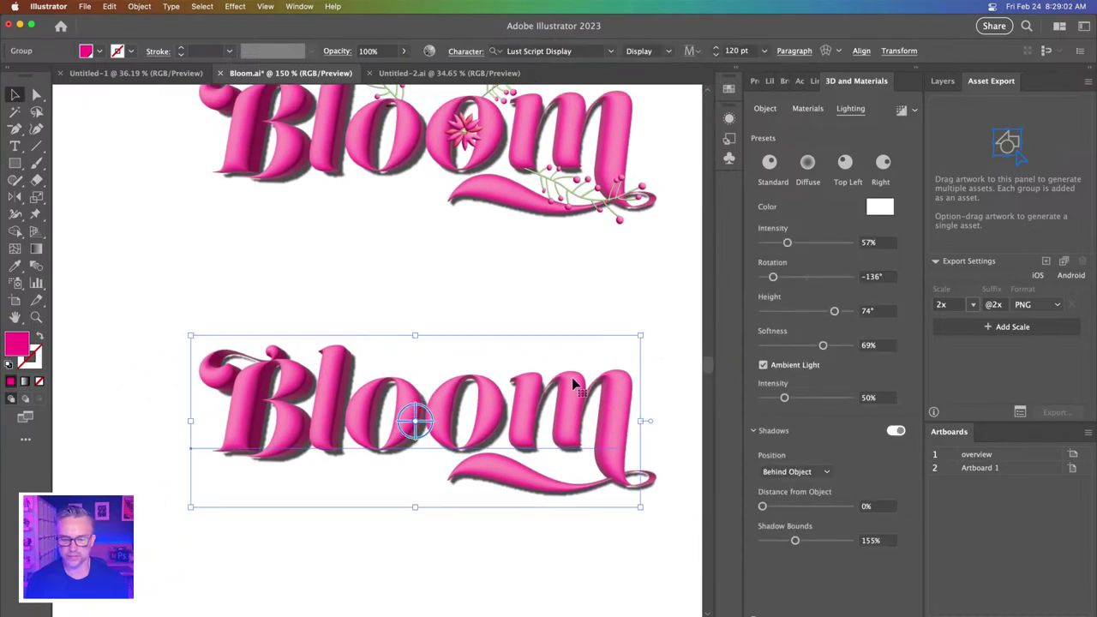
- Add the plain Bloom group as an export asset in OBJ format
left_click_drag(571, 382, 1014, 132)
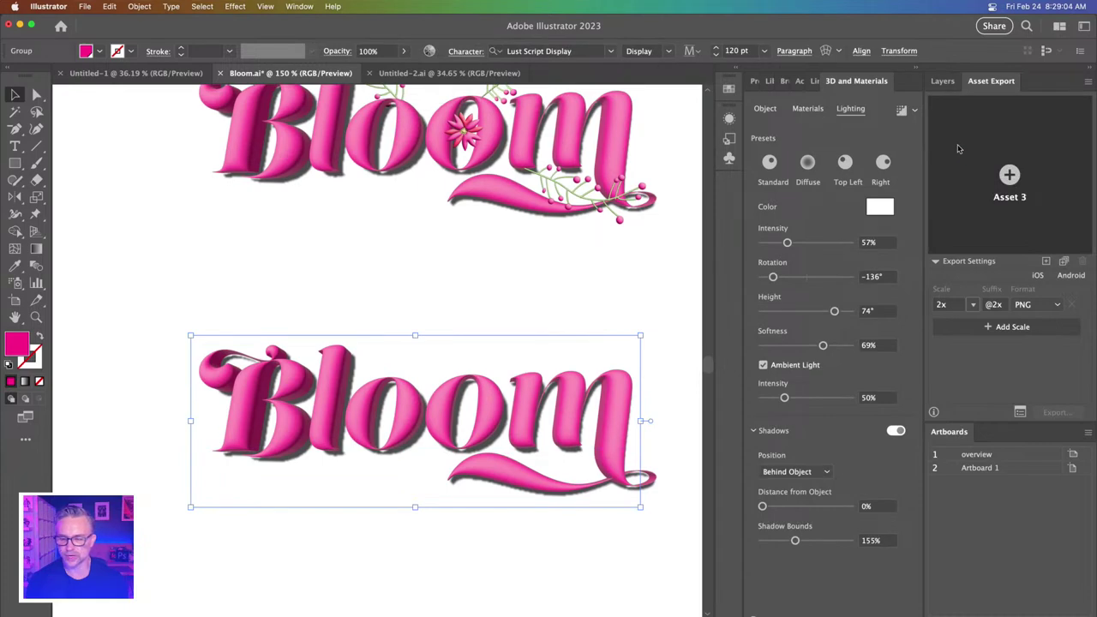
key("super+z")
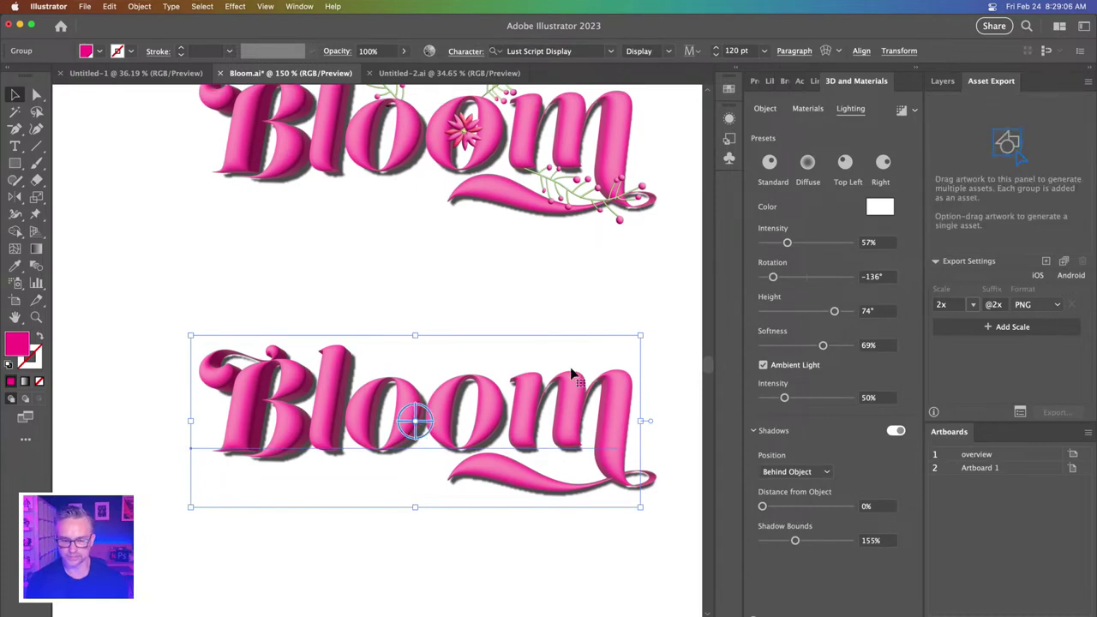
left_click(1045, 262)
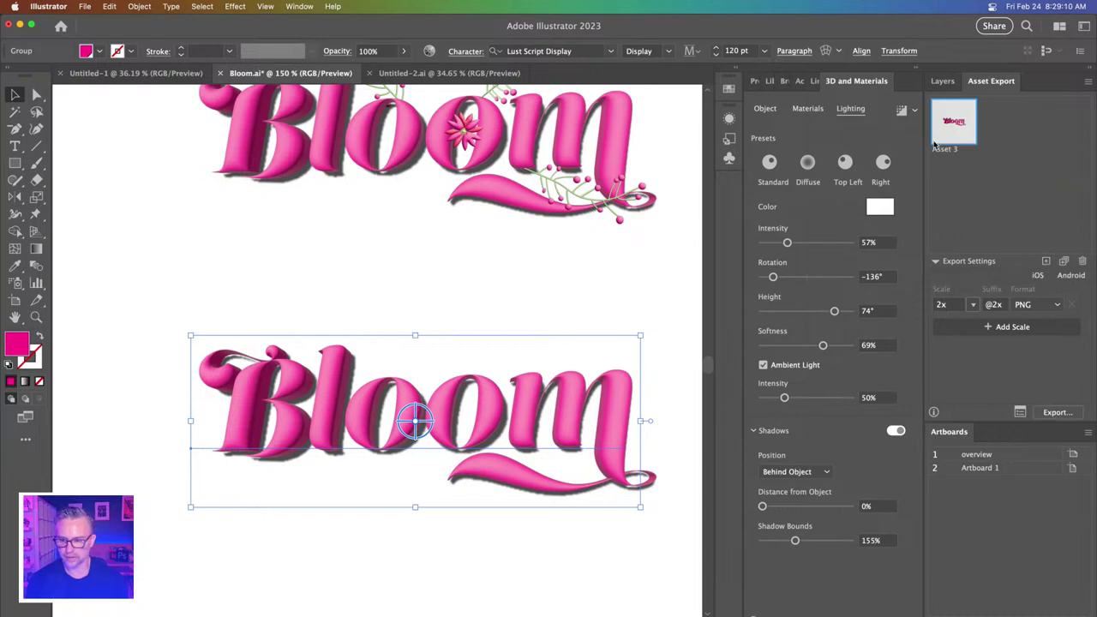
left_click(1038, 304)
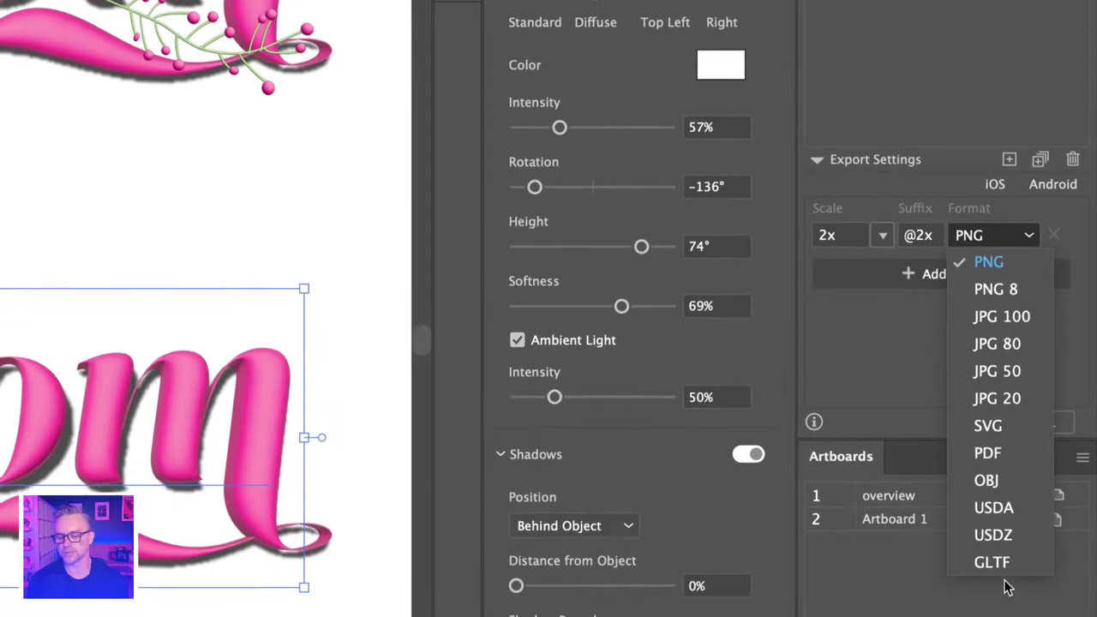
left_click(1012, 474)
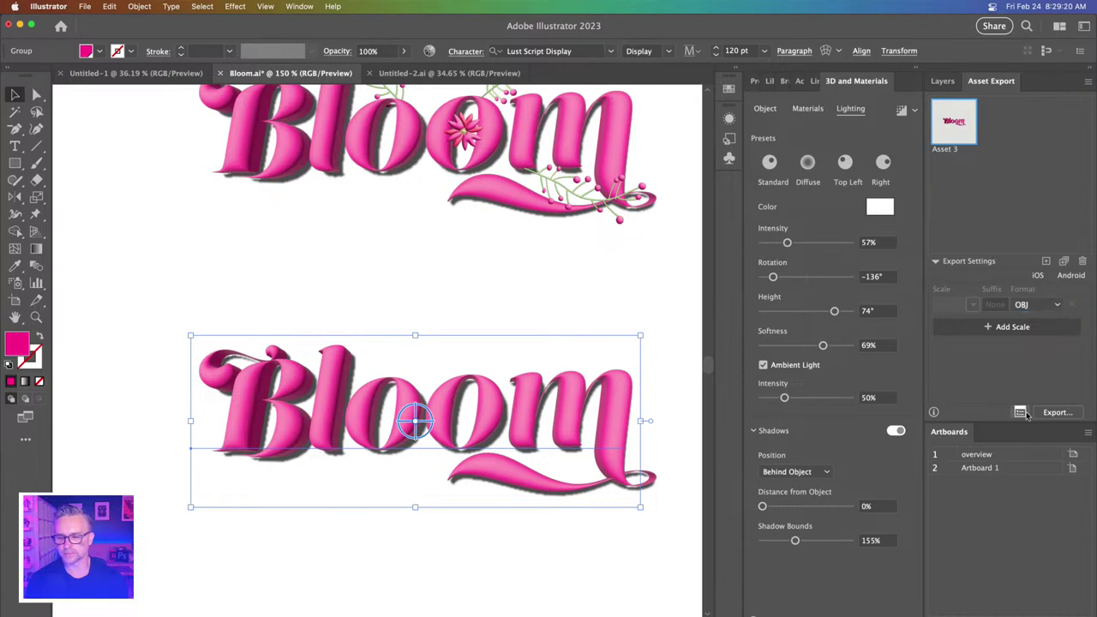
- Rename the asset to 'Bloom' and start the export
double_click(948, 149)
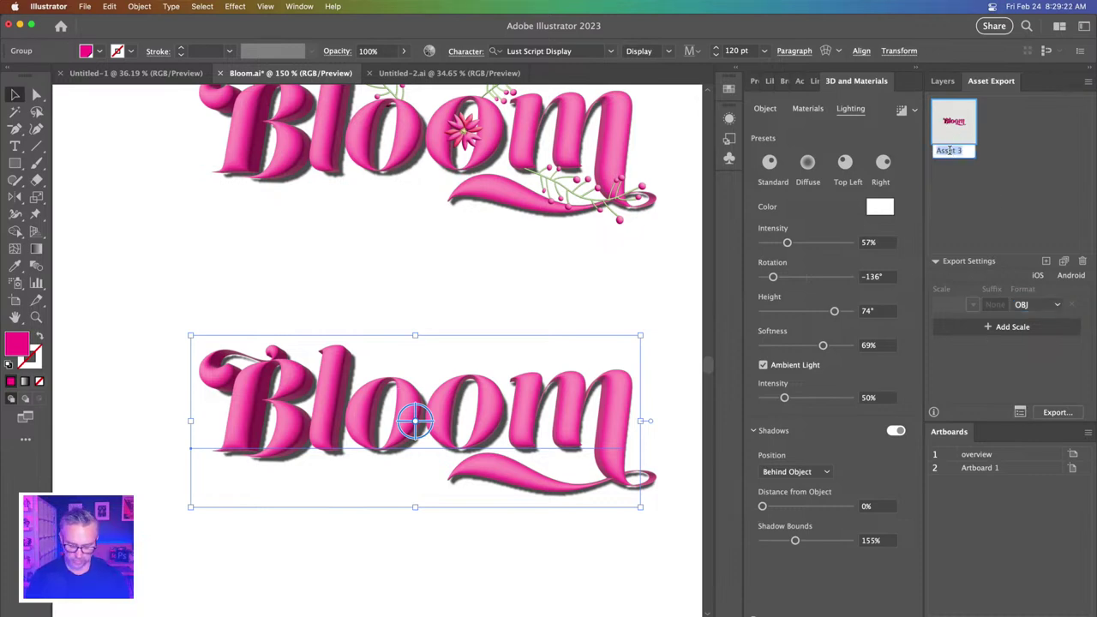
type("Bloom")
key("Return")
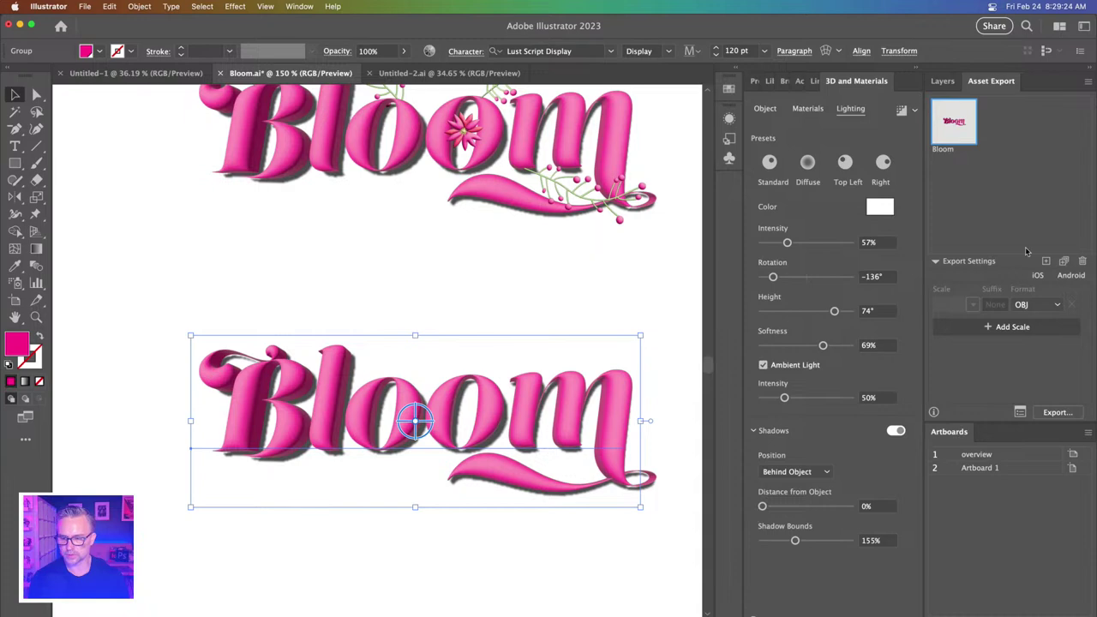
left_click(1049, 412)
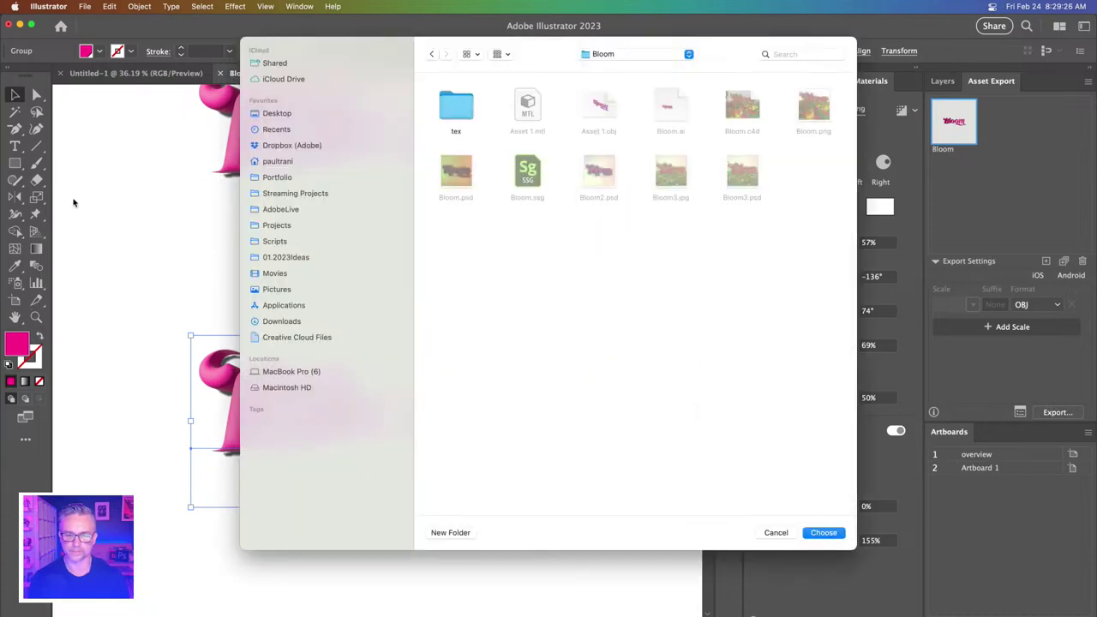
- Export the Bloom OBJ to the Desktop, then zoom out to see all three Bloom logos
left_click(252, 115)
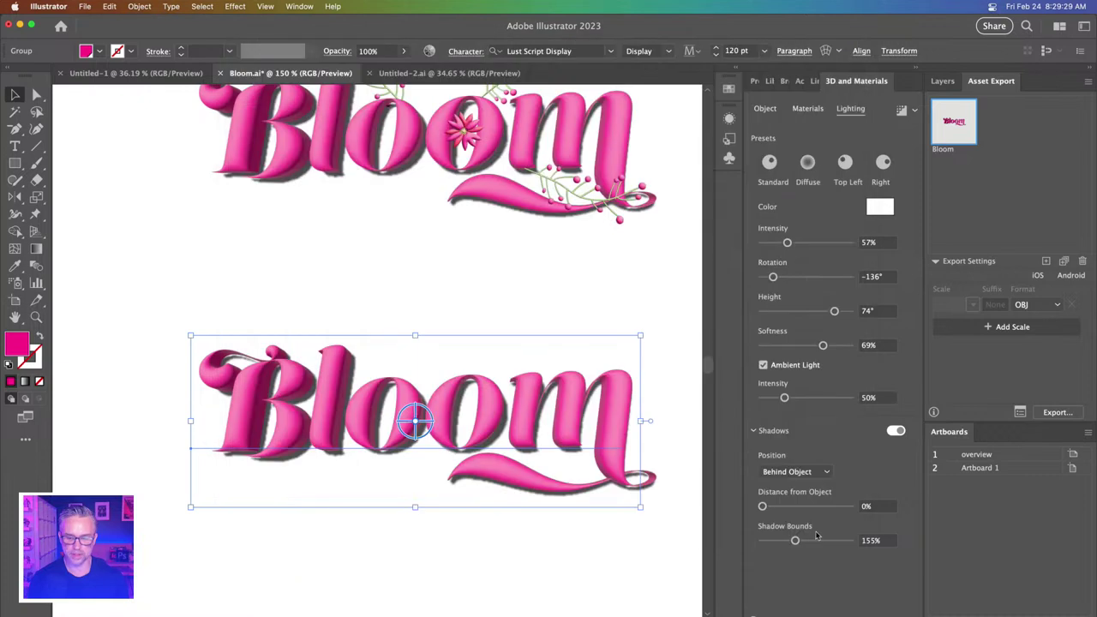
left_click(818, 533)
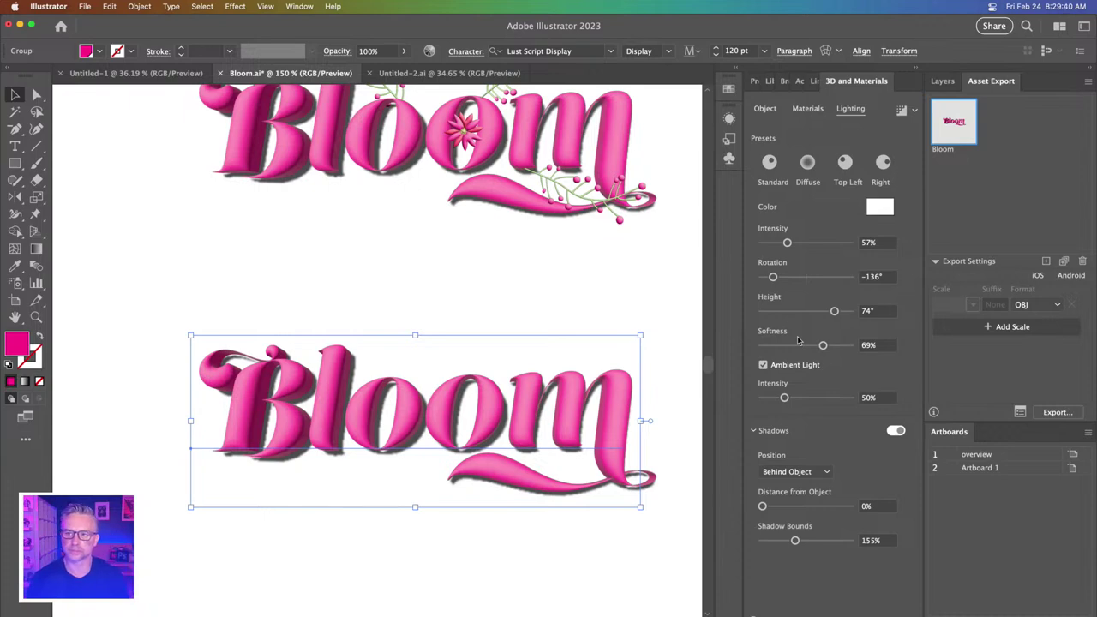
key("super+minus")
key("super+minus")
key("super+minus")
- Minimize Illustrator and Quick Look the exported Bloom.obj on the desktop, then close the preview
left_click(19, 26)
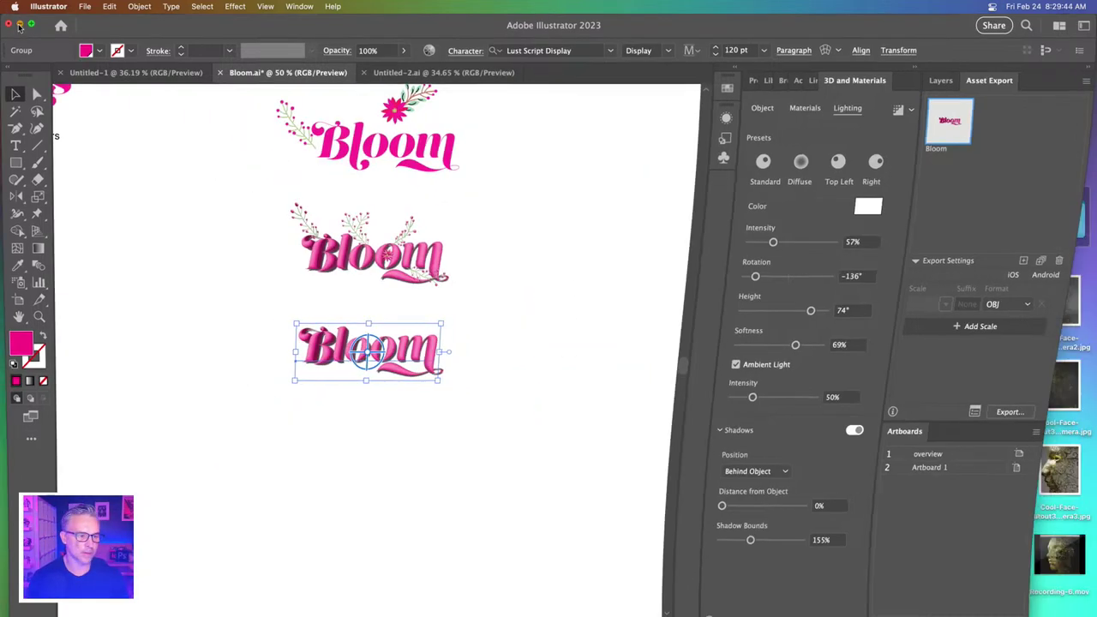
left_click(46, 55)
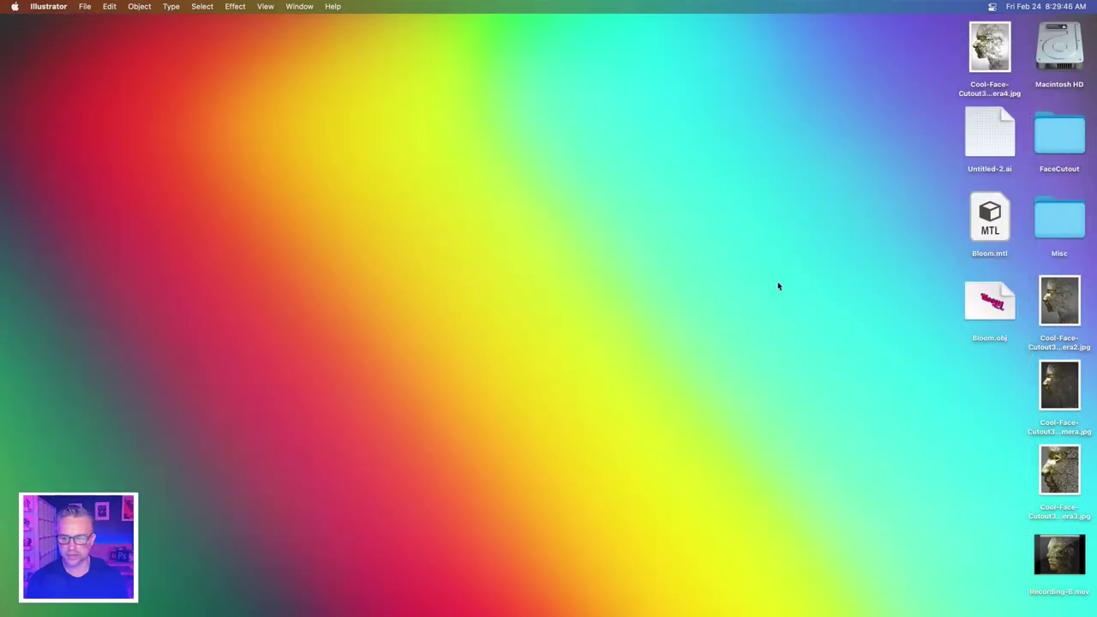
left_click(986, 311)
key("space")
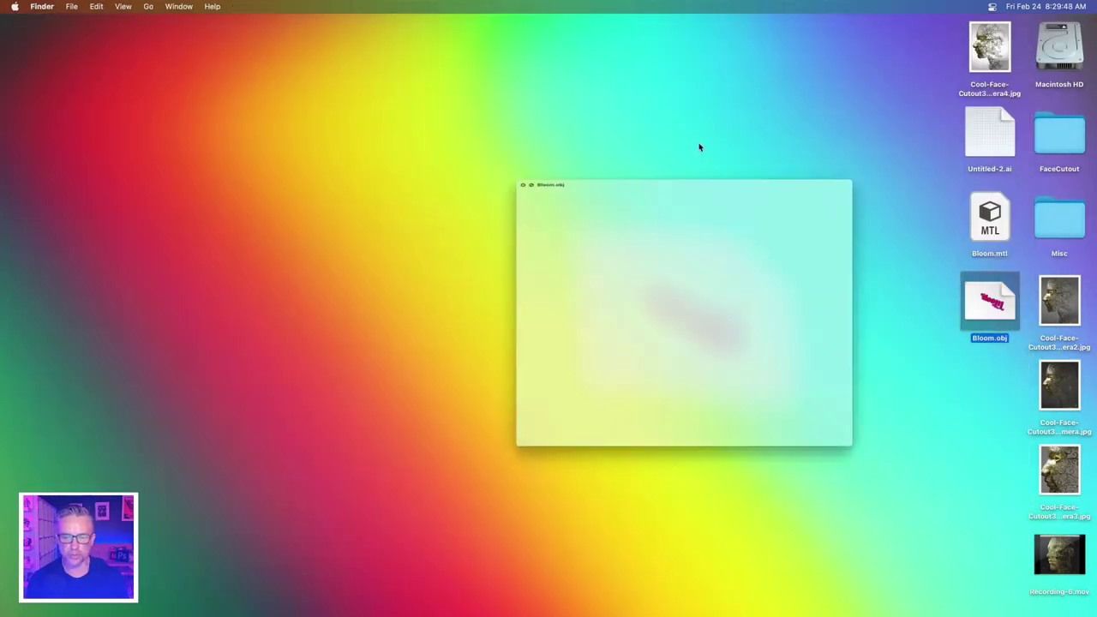
key("space")
left_click(737, 185)
mouse_move(253, 603)
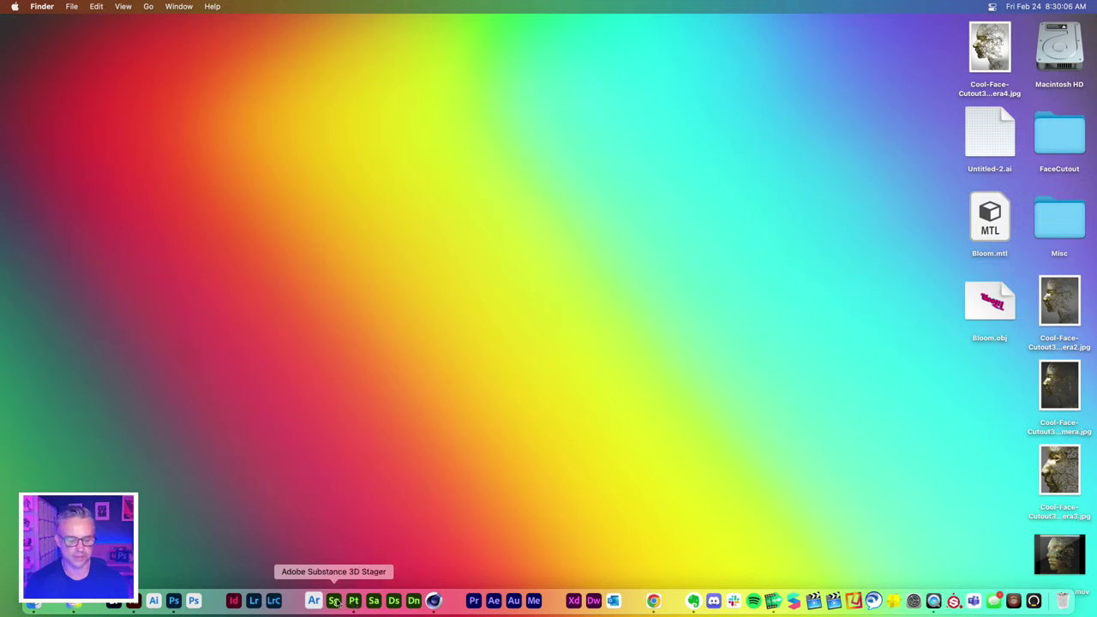
- Launch Substance 3D Stager from the Dock, and deselect the objects in Cinema 4D and Illustrator
left_click(341, 599)
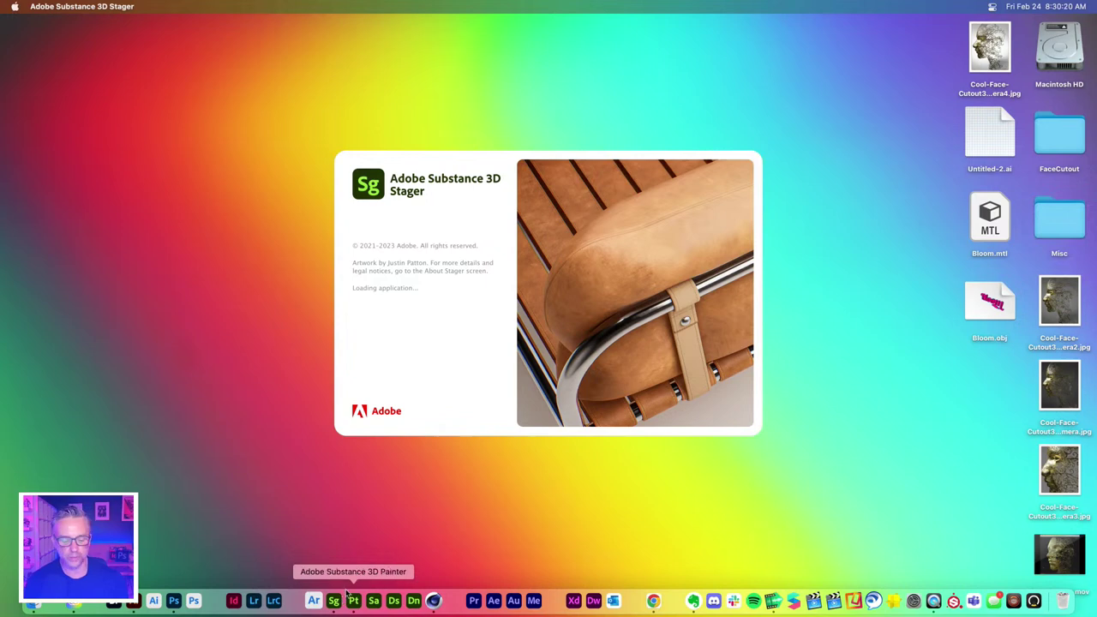
left_click(432, 606)
left_click(313, 215)
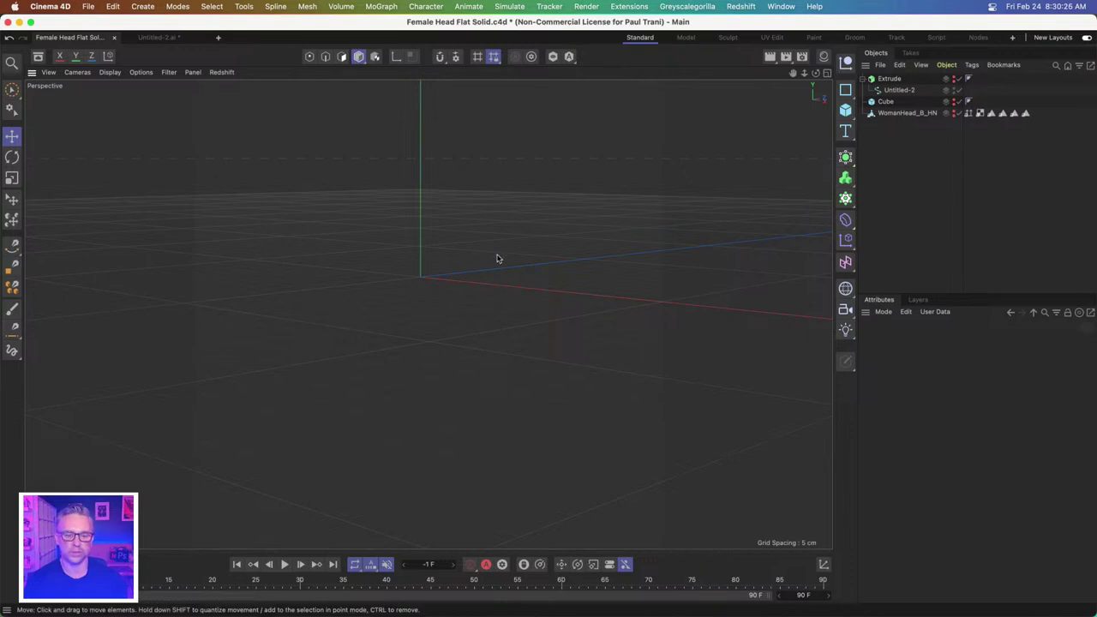
mouse_move(193, 607)
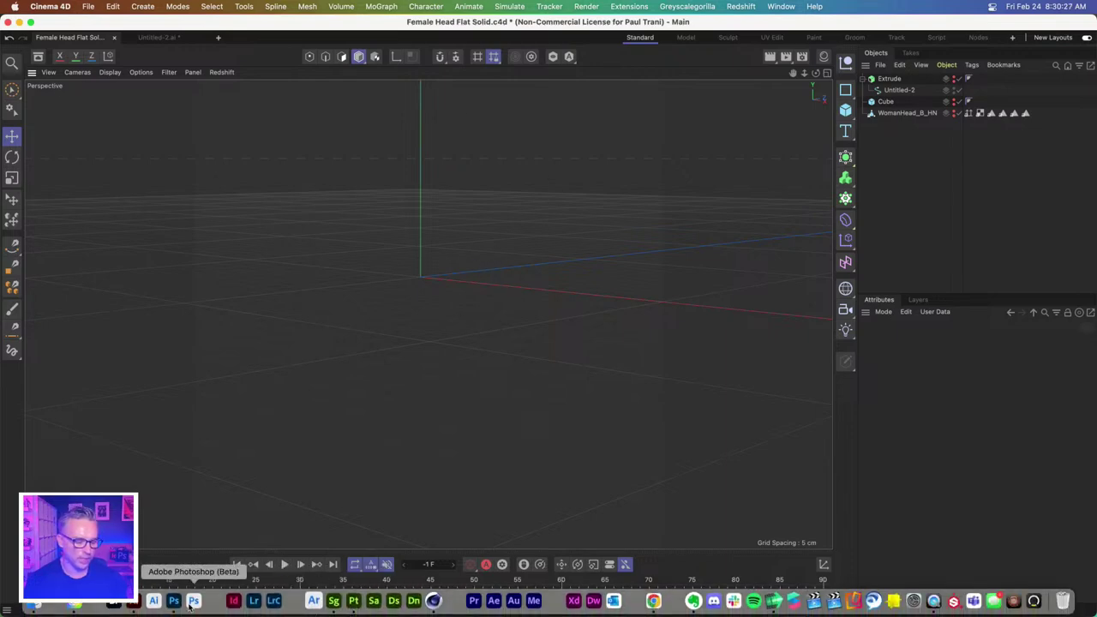
left_click(134, 603)
left_click(317, 495)
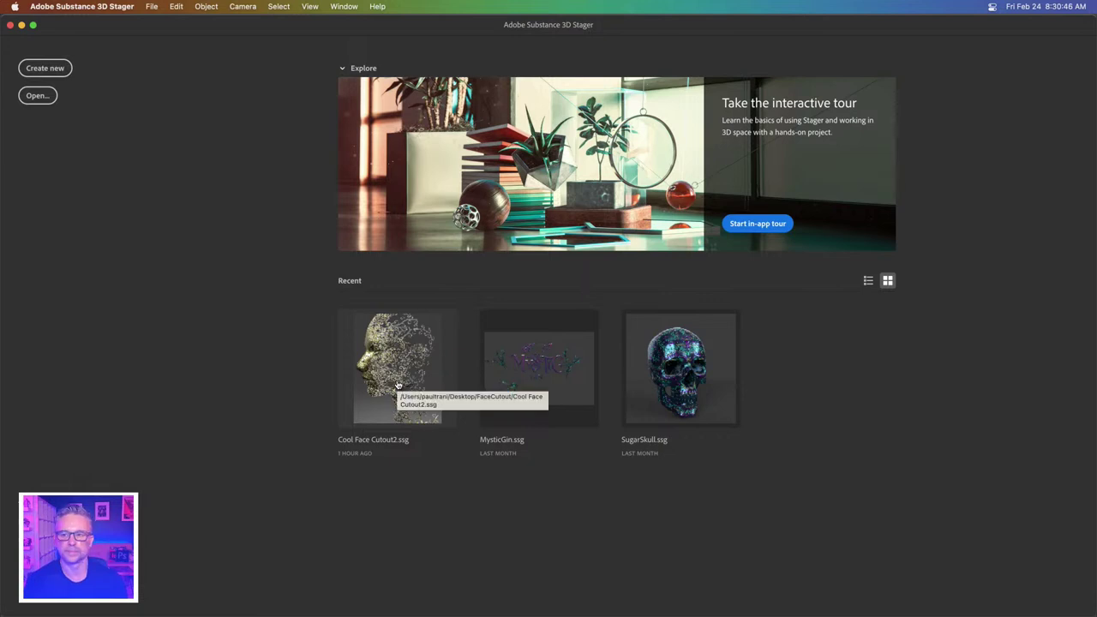
- Open Cool Face Cutout2, hide WomanHead_B_HN 2, and show the Desktop files in Finder beside Stager
left_click(441, 349)
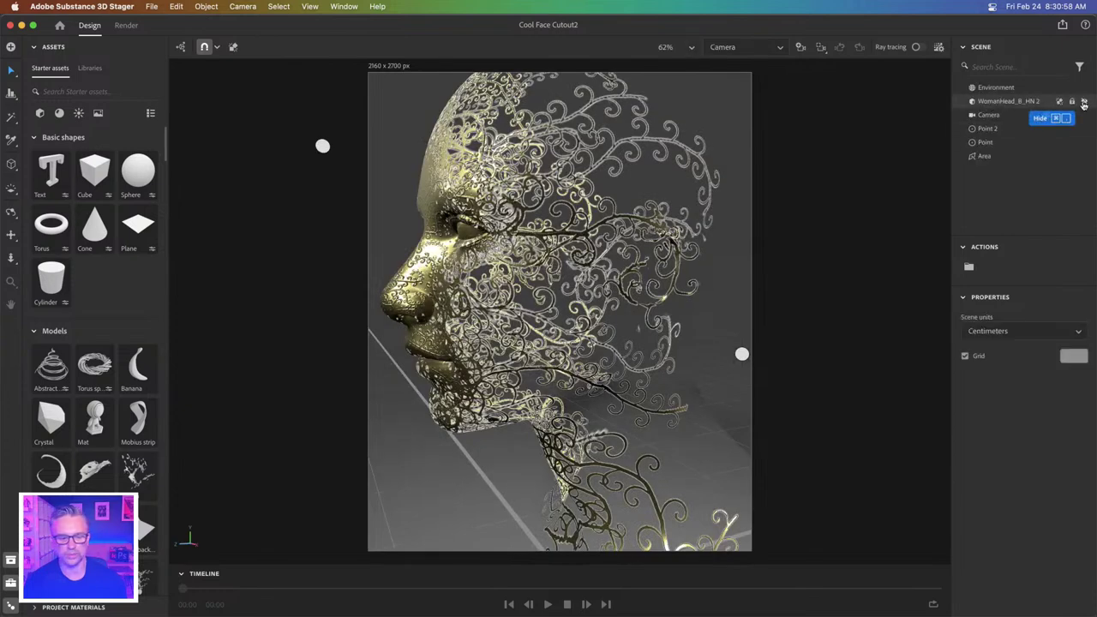
left_click(1082, 102)
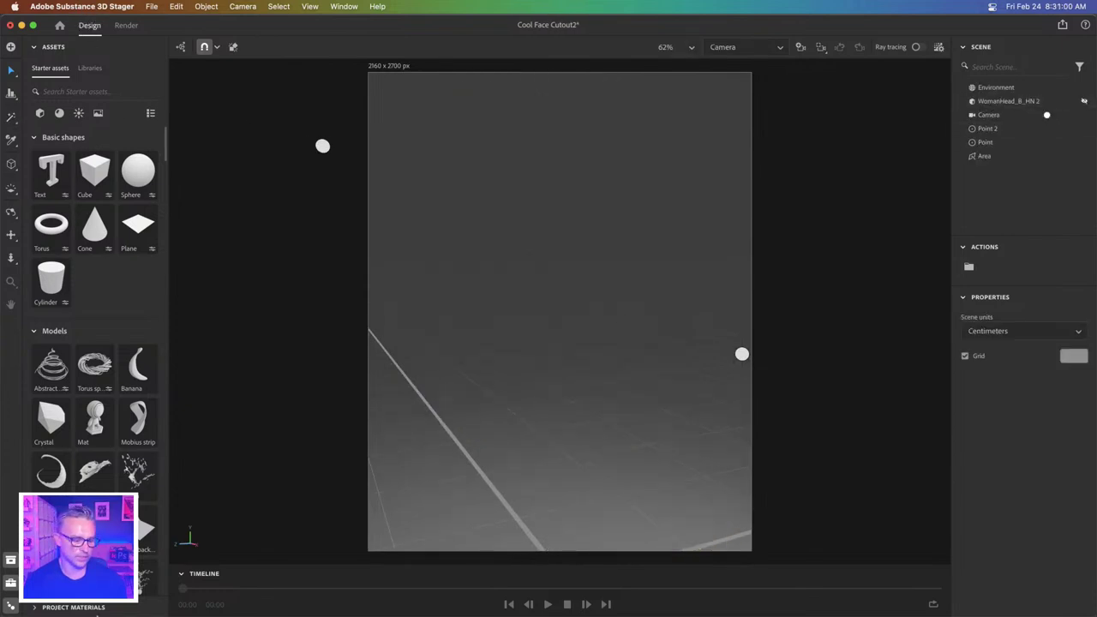
left_click(38, 602)
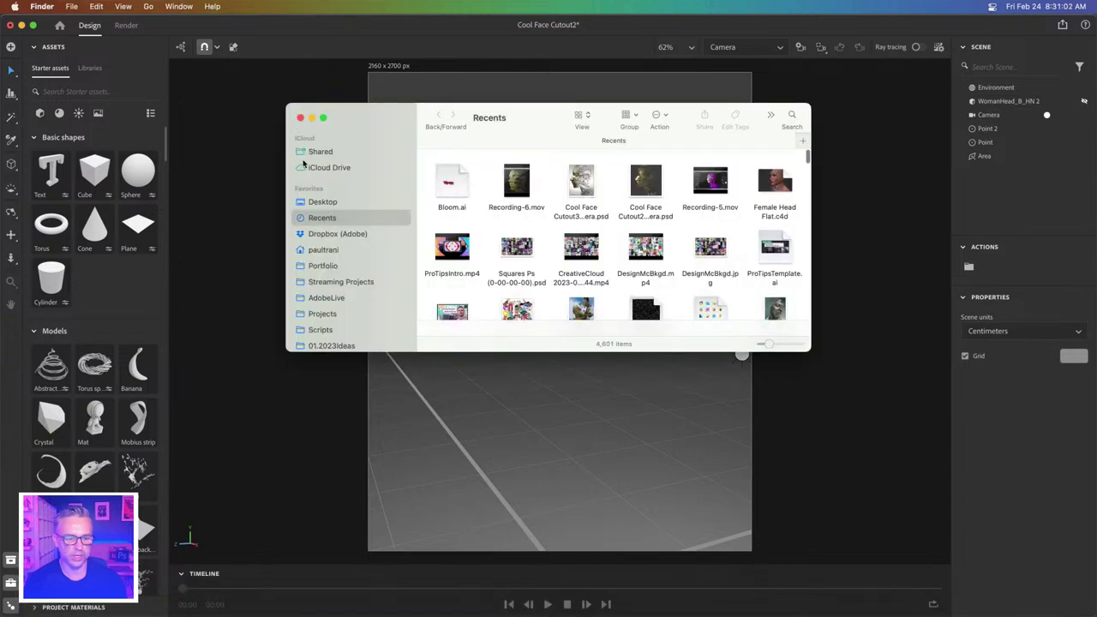
left_click(302, 205)
left_click_drag(376, 117, 557, 173)
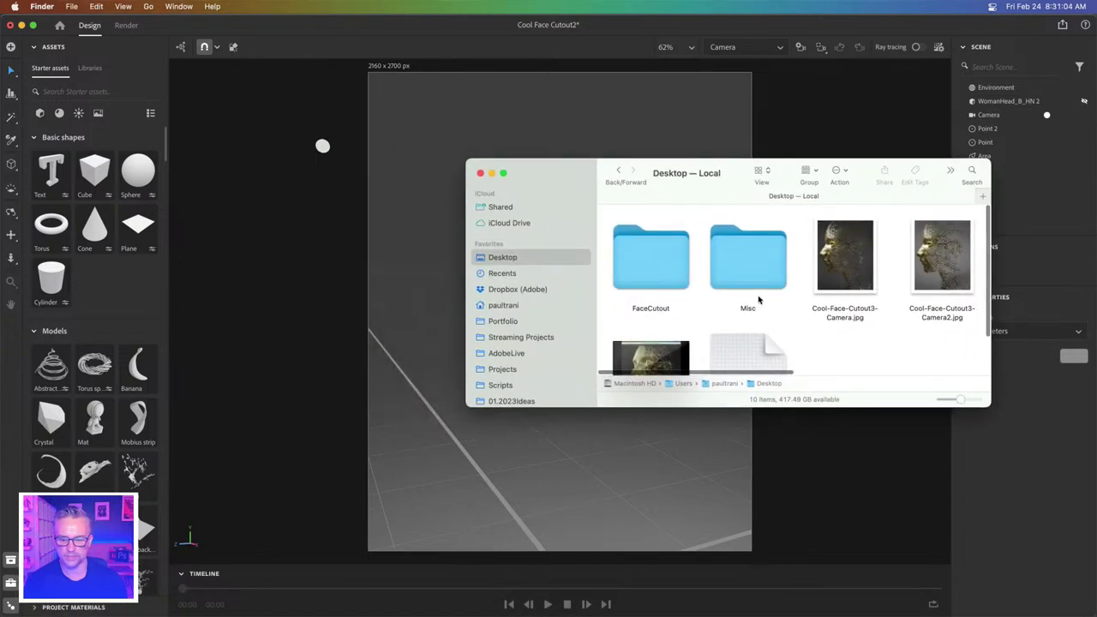
scroll(753, 291, "down", 3)
scroll(905, 326, "right", 5)
- Import Bloom.obj from the Desktop with unused materials and UV generation both turned off
scroll(906, 325, "right", 3)
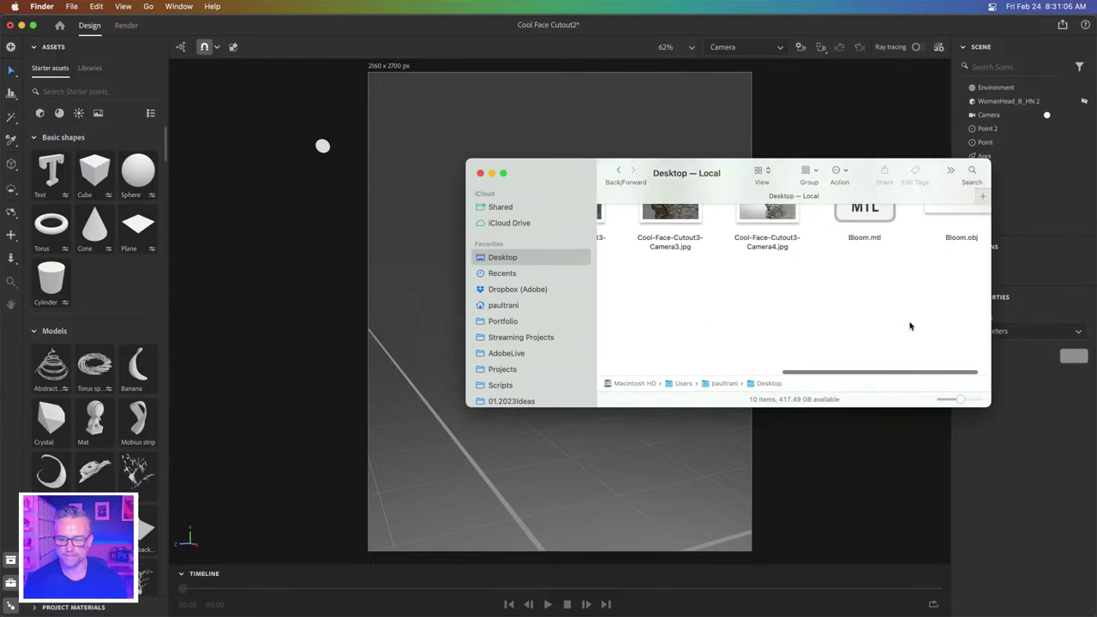
left_click_drag(959, 237, 412, 414)
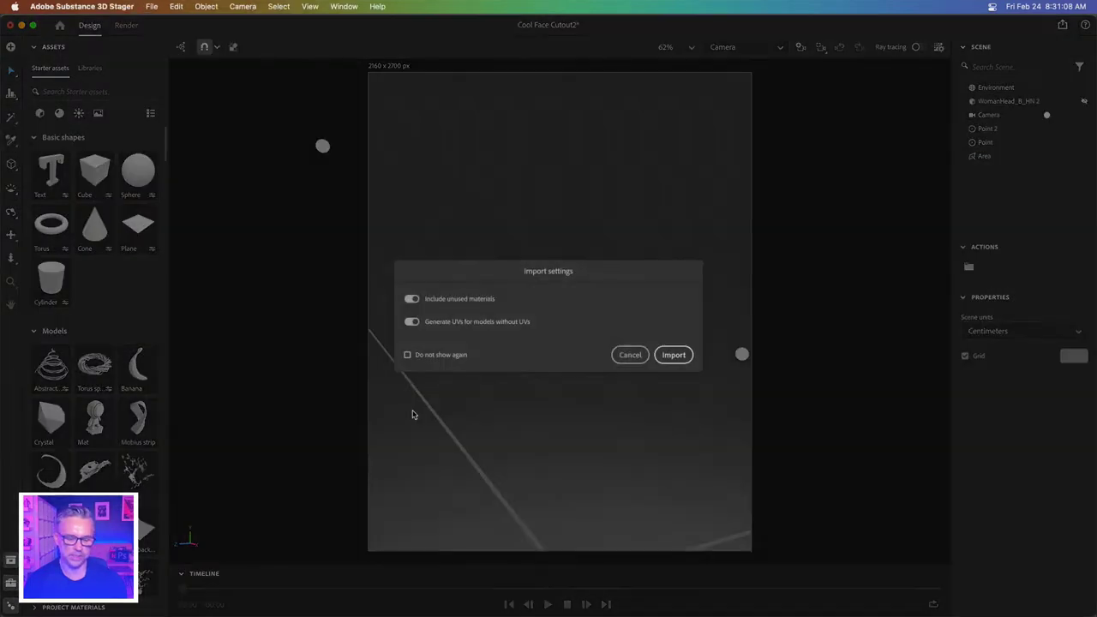
left_click(412, 299)
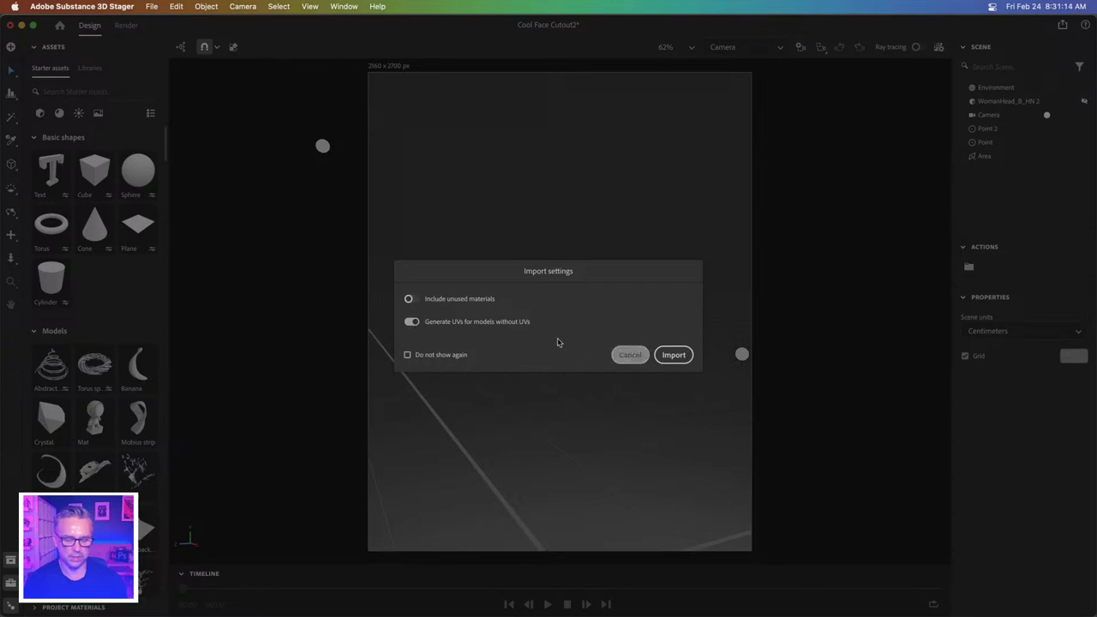
left_click(411, 321)
left_click(674, 355)
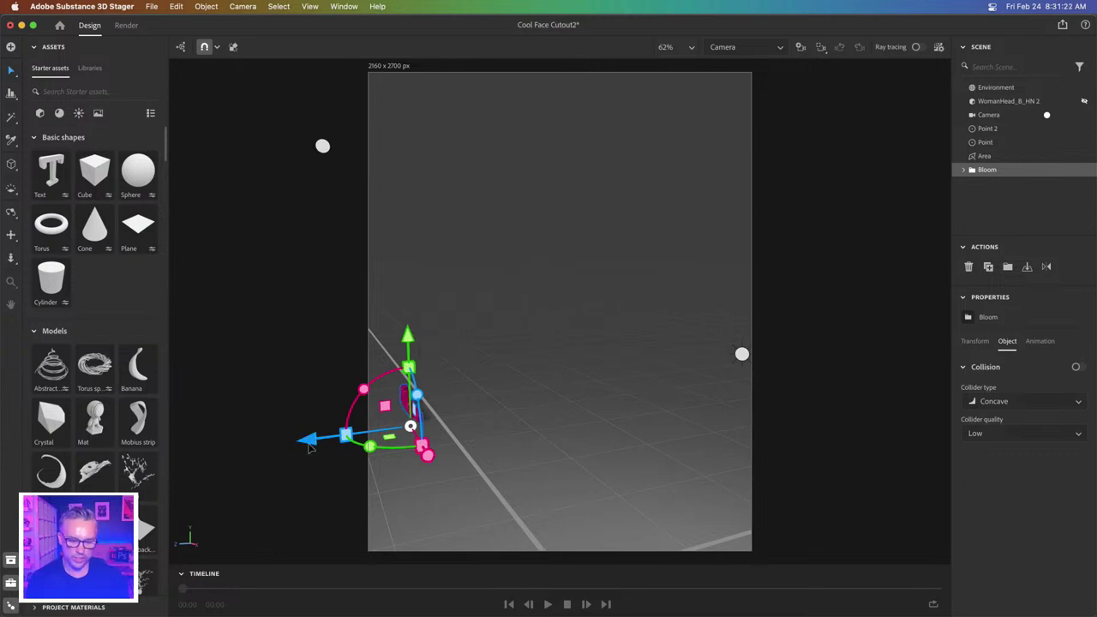
- Switch to the Viewport camera and move Bloom along its X, Y and Z axes
left_click(1046, 116)
left_click_drag(222, 445, 433, 420)
left_click_drag(488, 321, 488, 241)
left_click_drag(540, 346, 737, 387)
left_click_drag(584, 375, 364, 410)
left_click_drag(506, 396, 598, 464)
- Frame the Bloom text and orbit to a front view of it
left_click(821, 47)
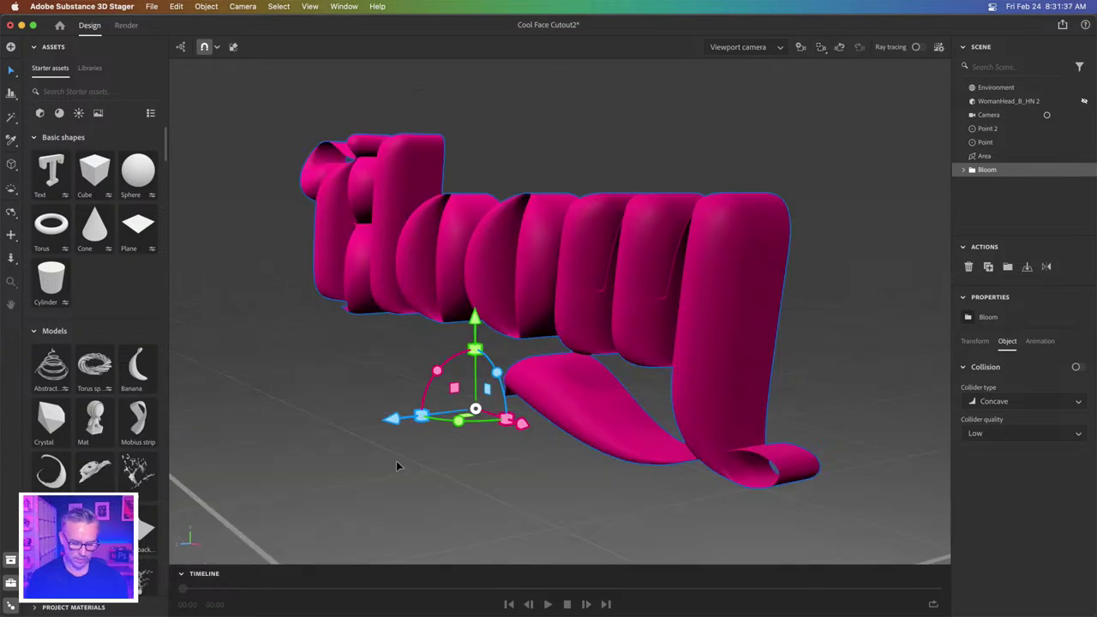
key("l")
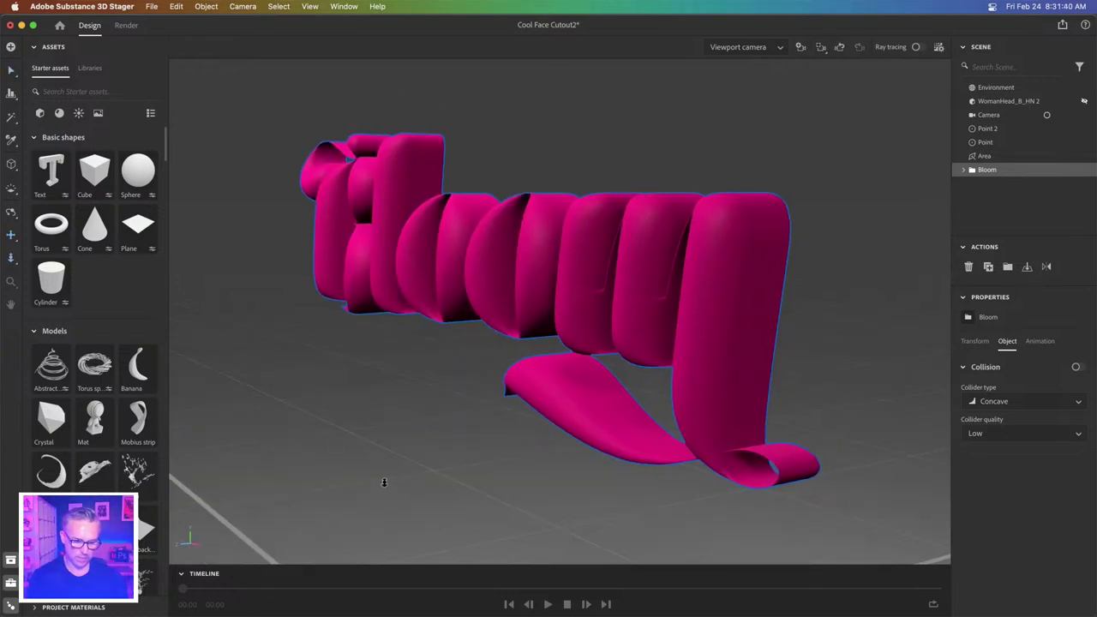
left_click_drag(396, 477, 509, 388)
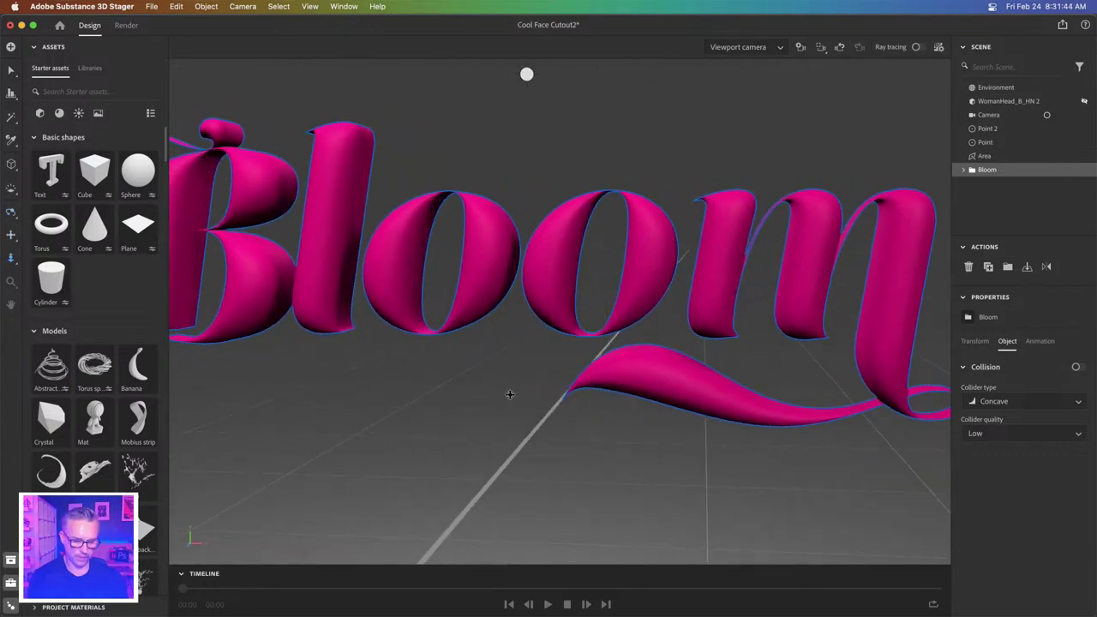
scroll(510, 394, "up", 5)
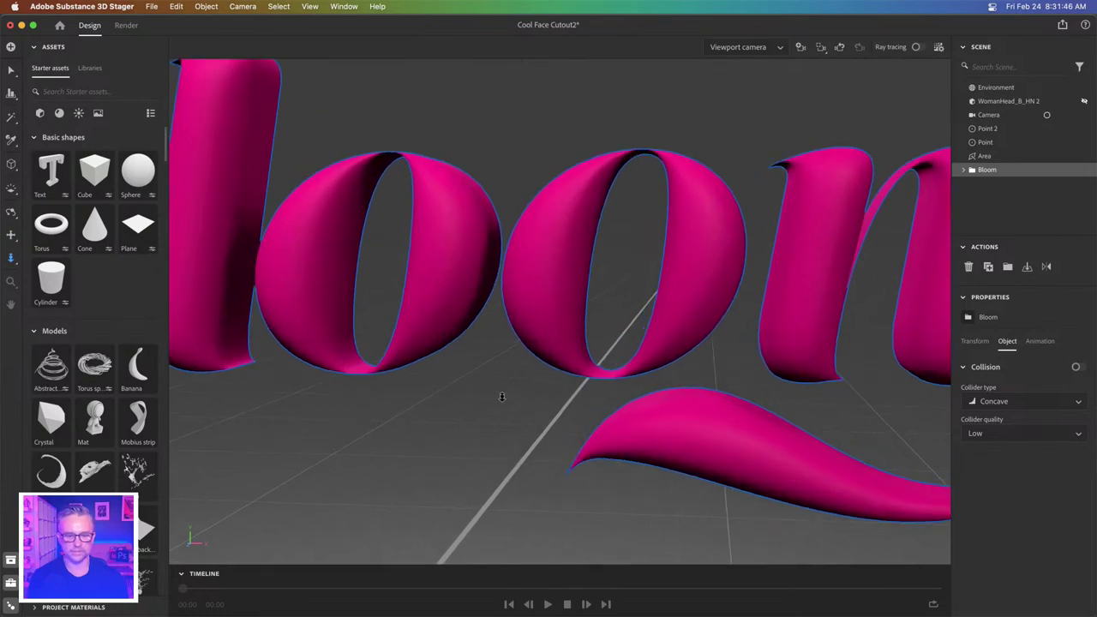
- Fit Bloom back in view and open the Nature library under Libraries
key("f")
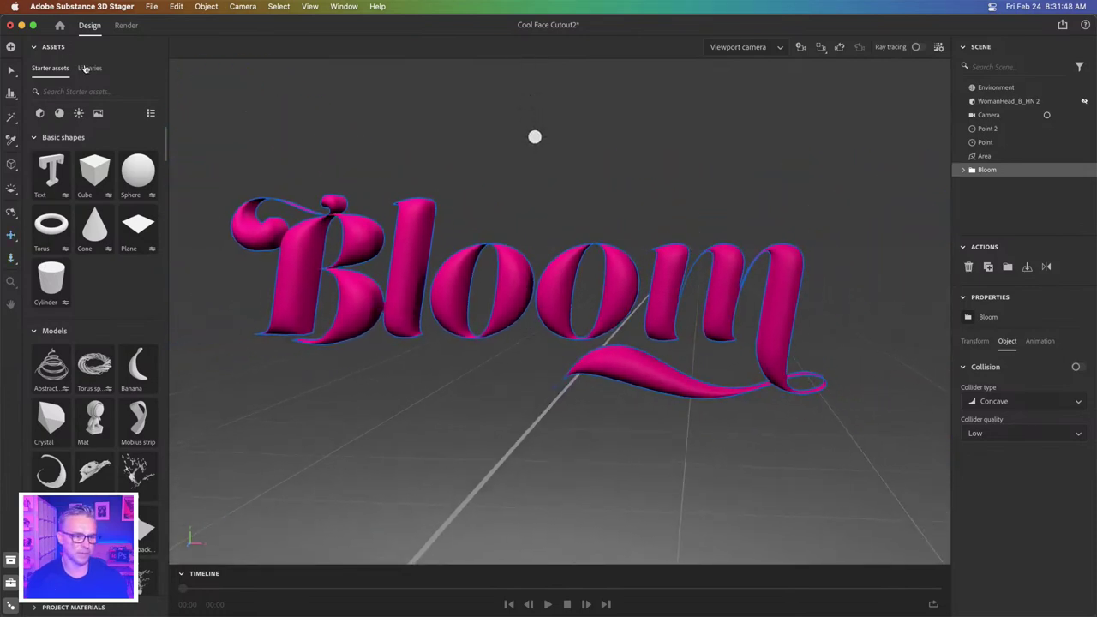
left_click(89, 68)
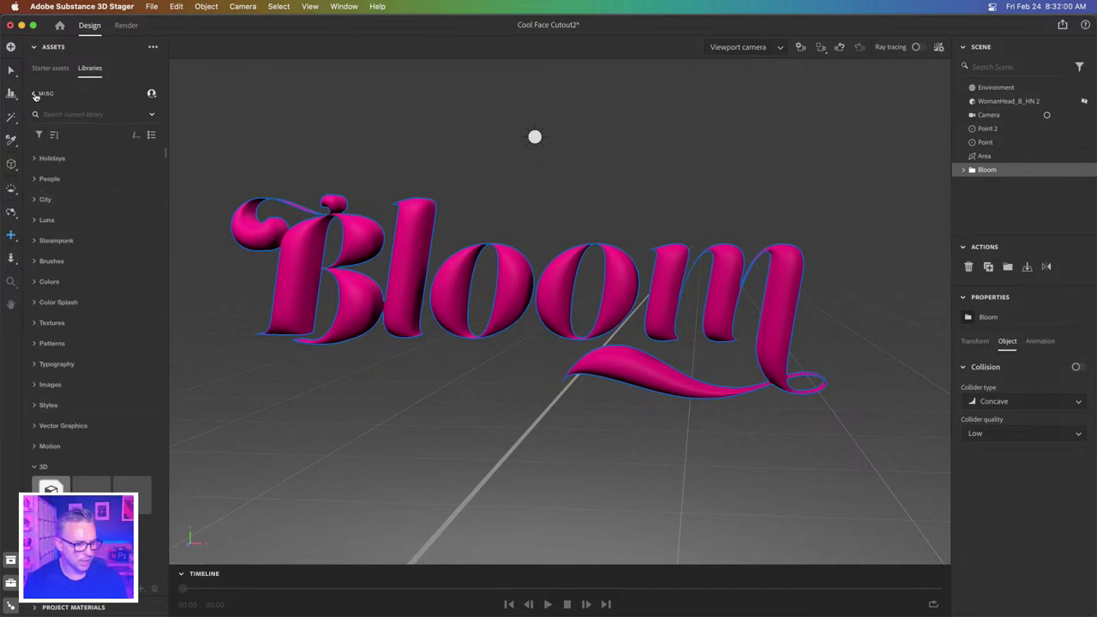
left_click(33, 93)
left_click(47, 209)
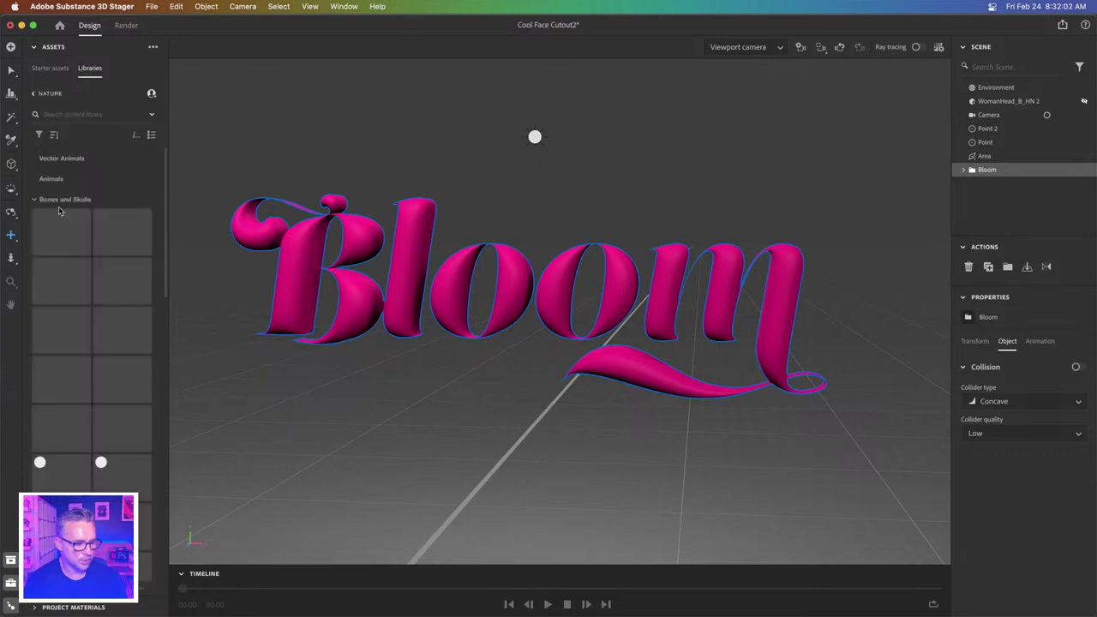
- Collapse Bones and Skulls, expand Insects, Flowers, Branches, and drag out the Floral Heart pattern
left_click(35, 200)
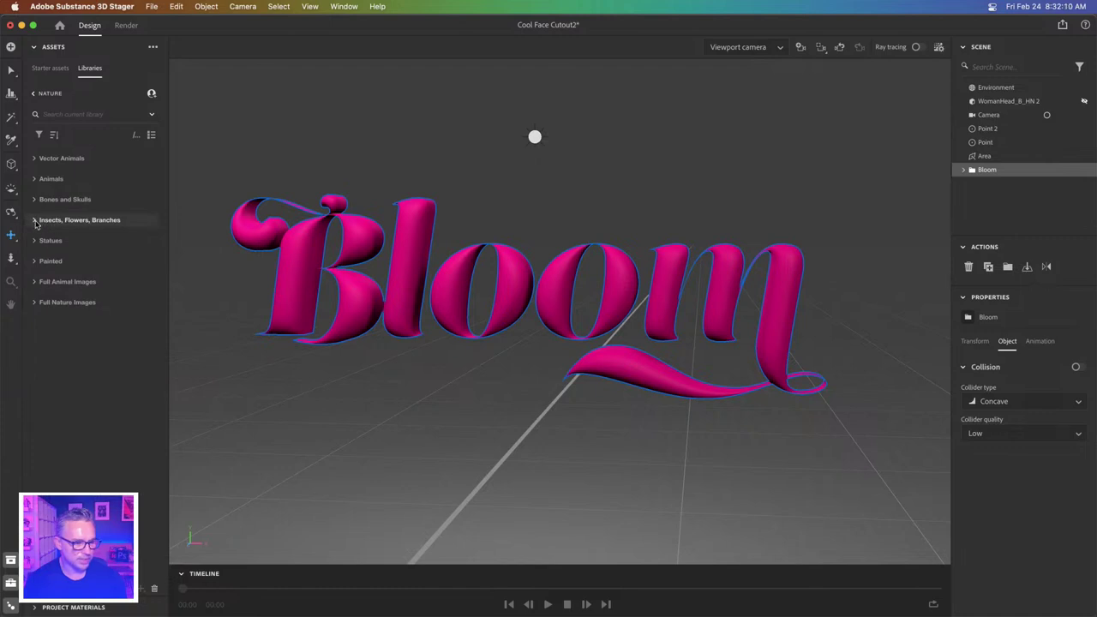
double_click(124, 222)
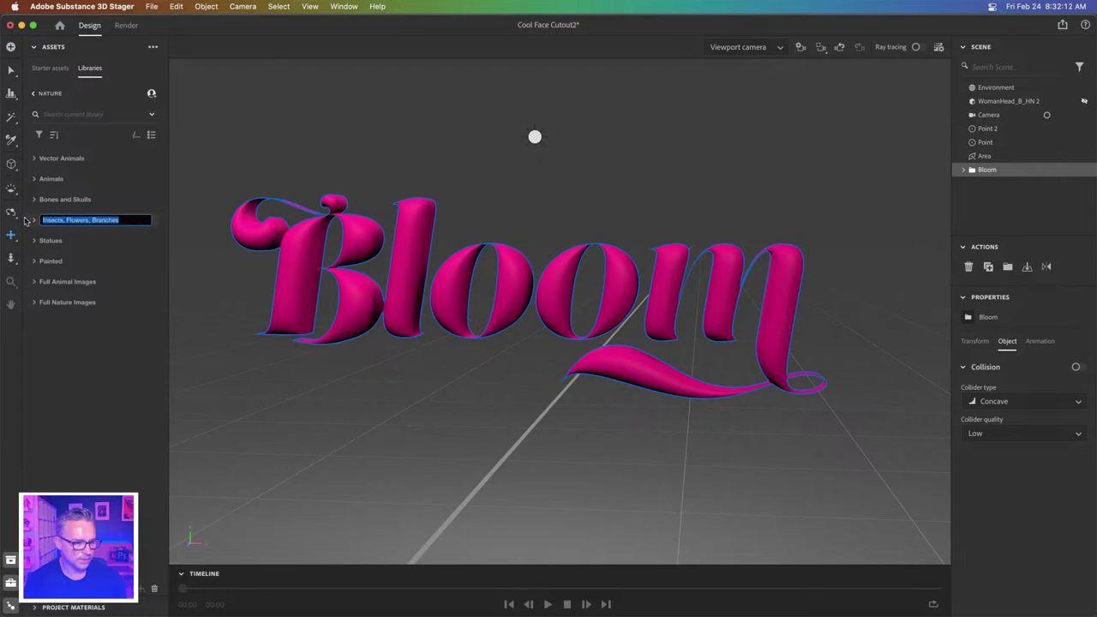
left_click(35, 221)
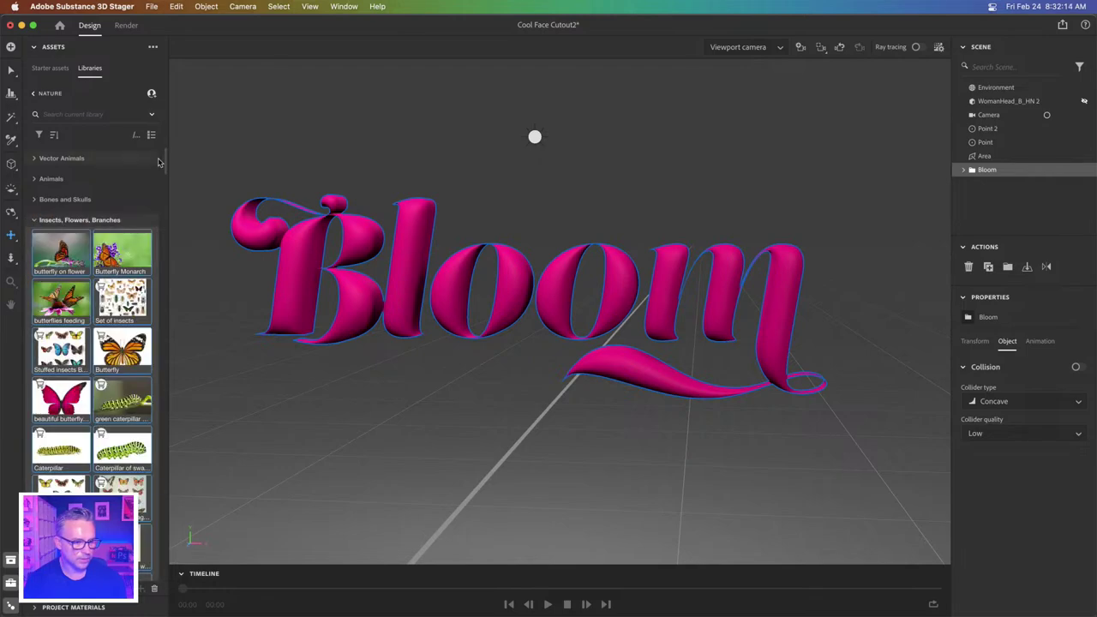
left_click_drag(166, 167, 168, 235)
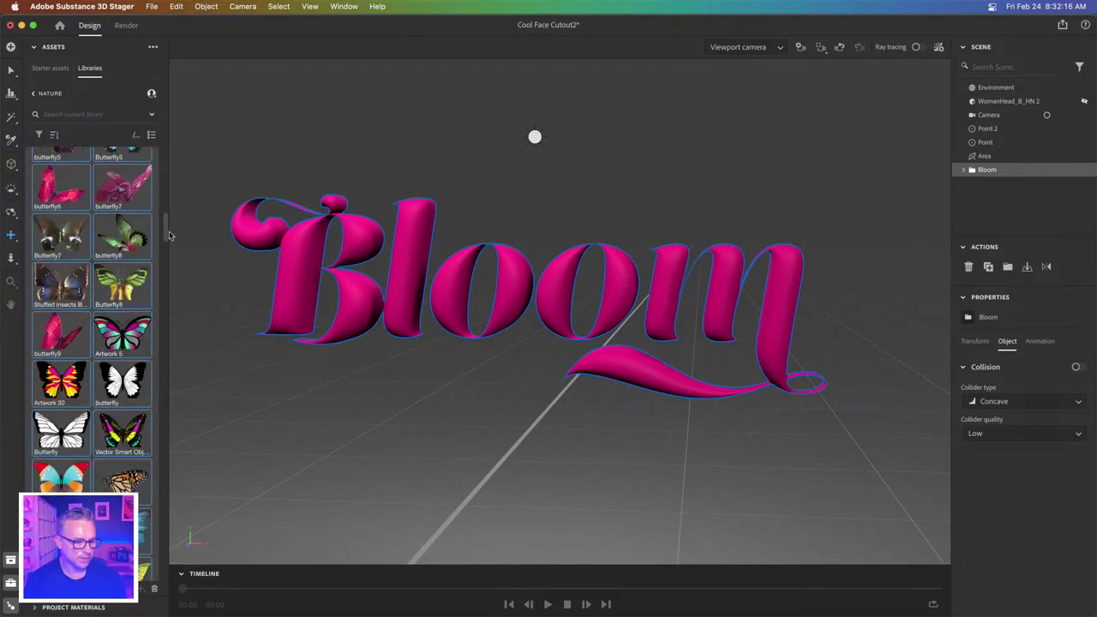
scroll(159, 295, "down", 10)
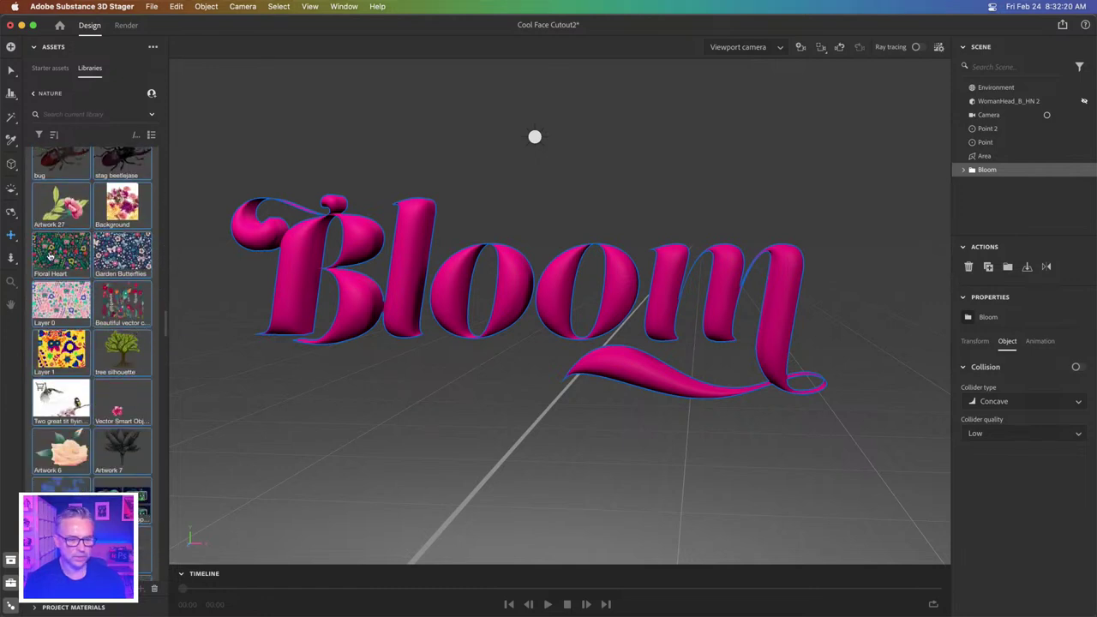
left_click_drag(48, 255, 112, 252)
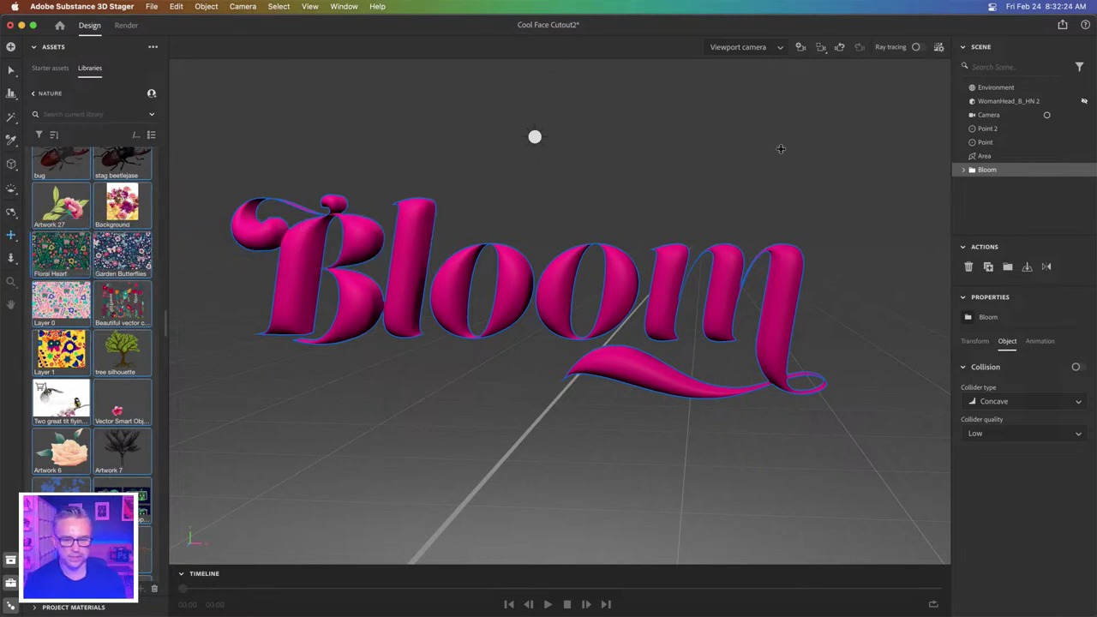
- Expand the Bloom group and enlarge the scene list to show its five letter pieces
left_click(964, 170)
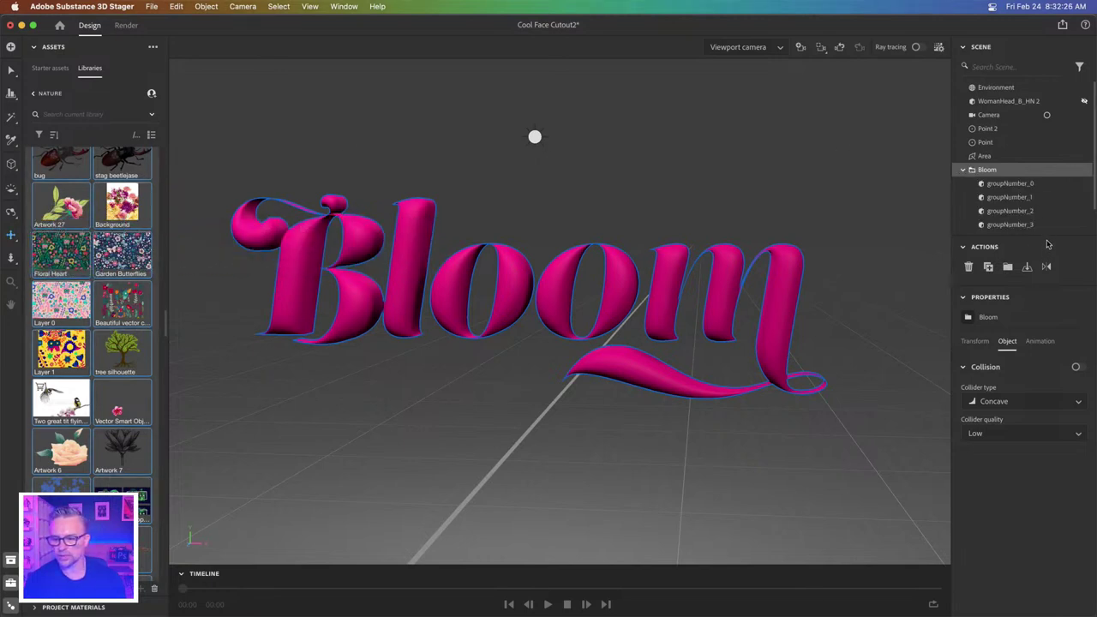
left_click_drag(1046, 234, 1053, 282)
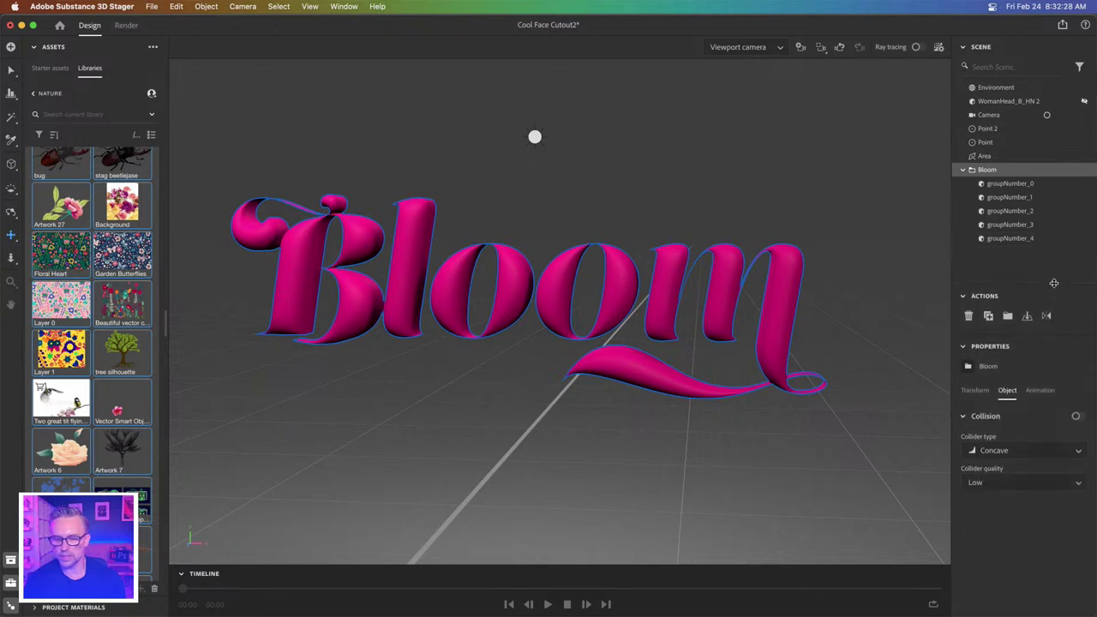
left_click(1015, 186)
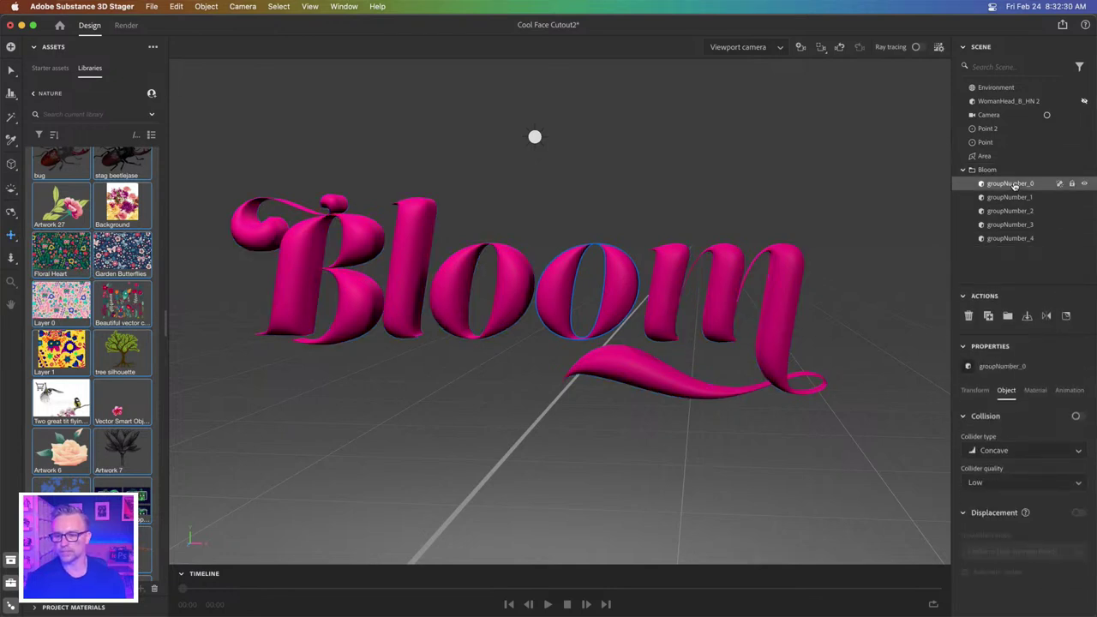
left_click(1008, 240, "shift")
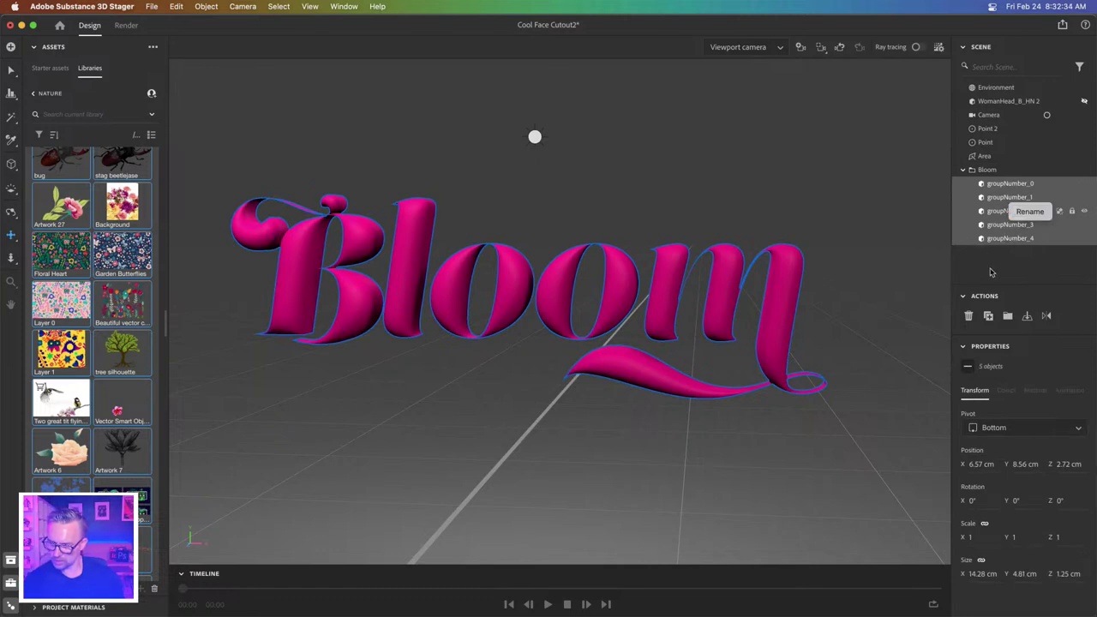
left_click(985, 171)
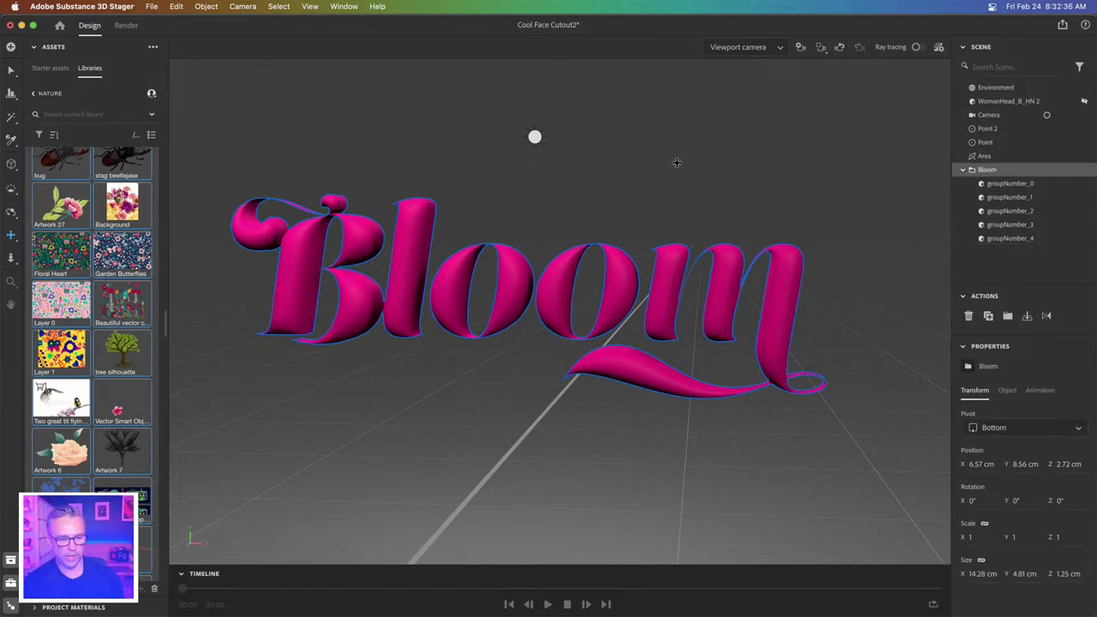
- Create Camera 2 from the current view, dismiss the error, and undo the Floral Heart background
double_click(114, 299)
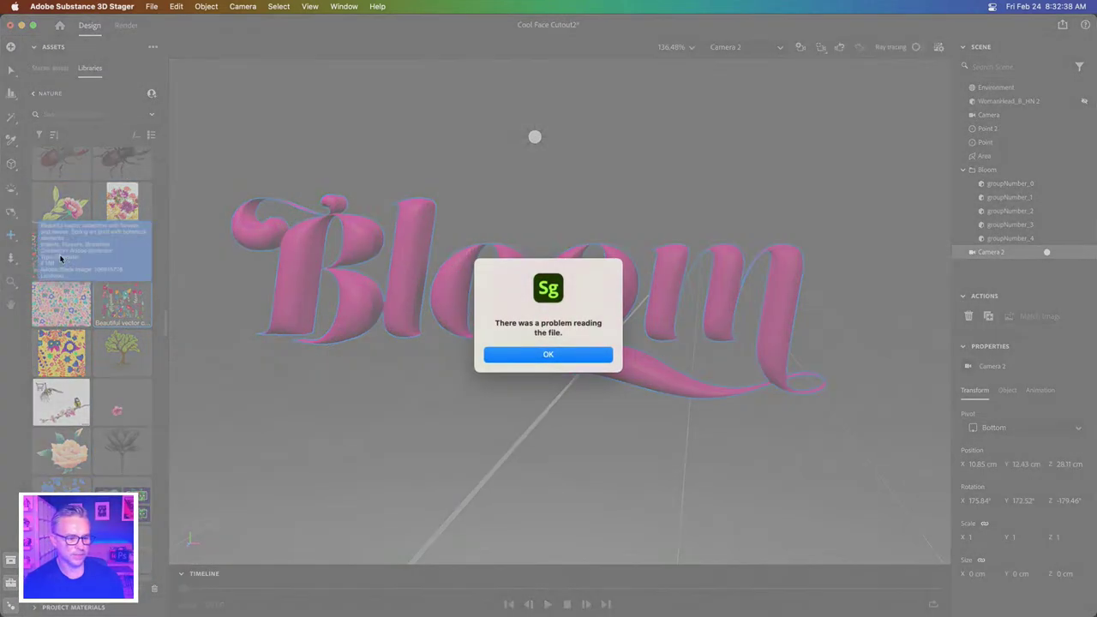
left_click(546, 356)
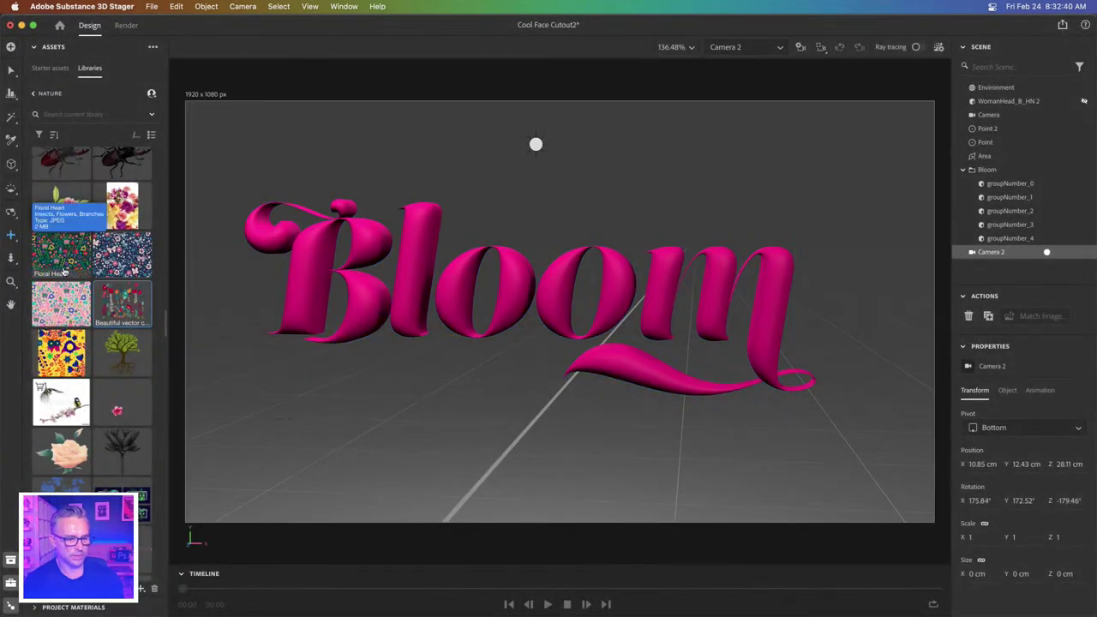
left_click(58, 254)
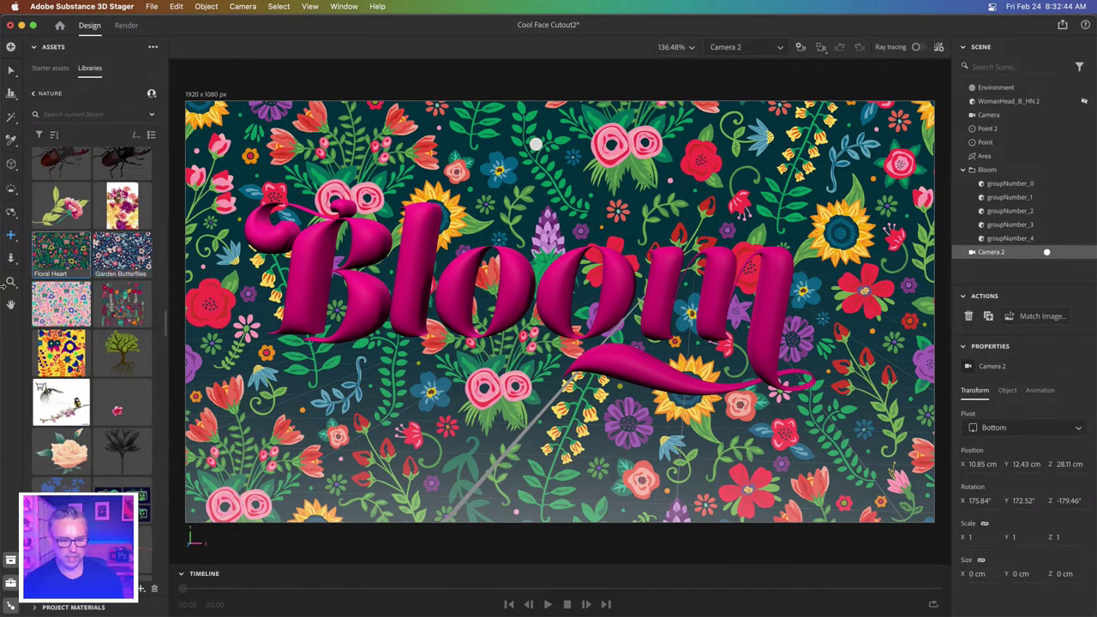
key("super+c")
key("super+z")
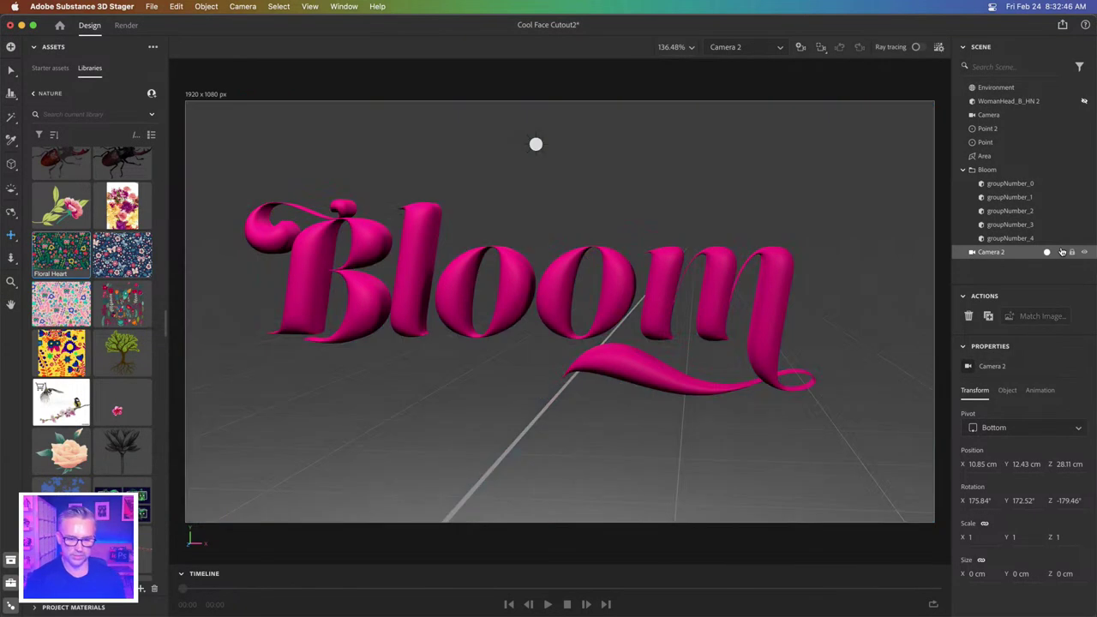
- Drag the Floral Heart pattern onto the Bloom group and collapse its letter list
scroll(64, 273, "down", 1)
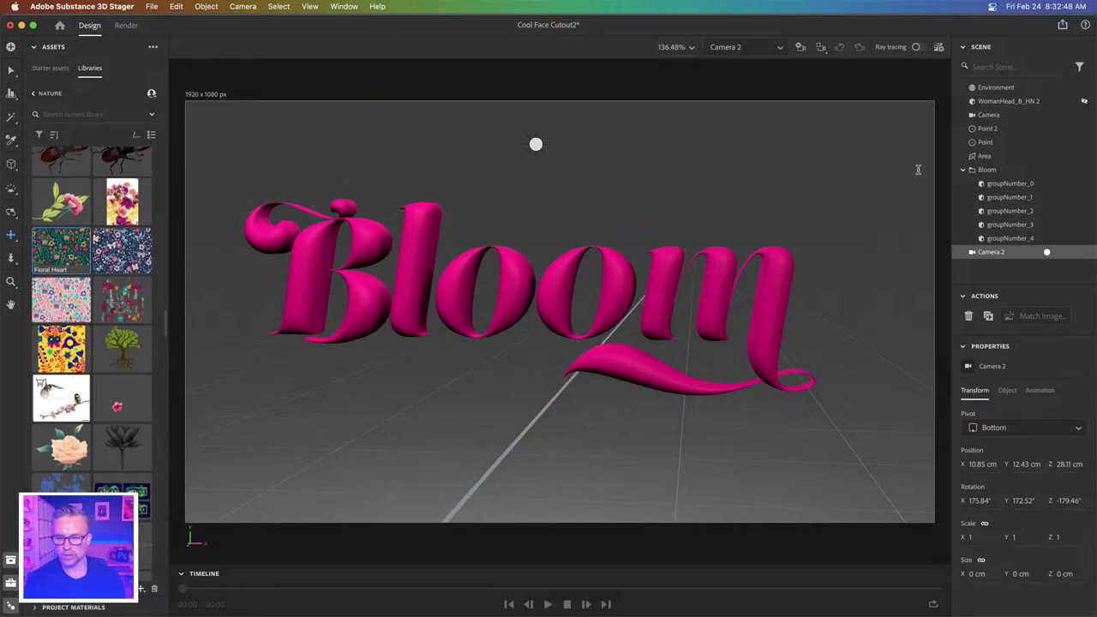
left_click_drag(60, 251, 989, 178)
left_click(975, 173)
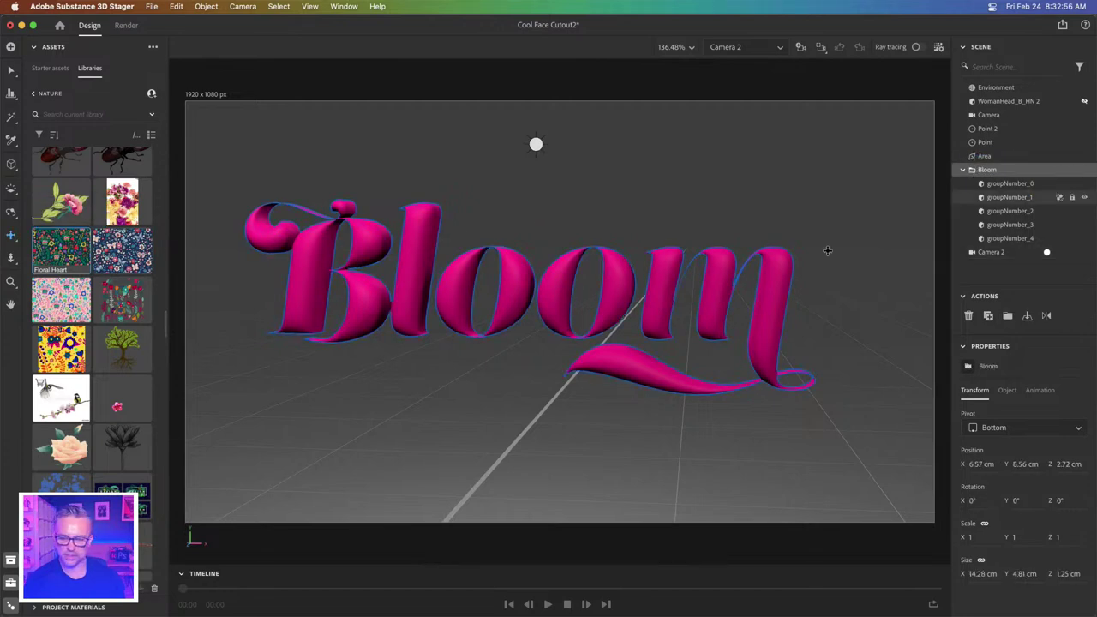
left_click(962, 172)
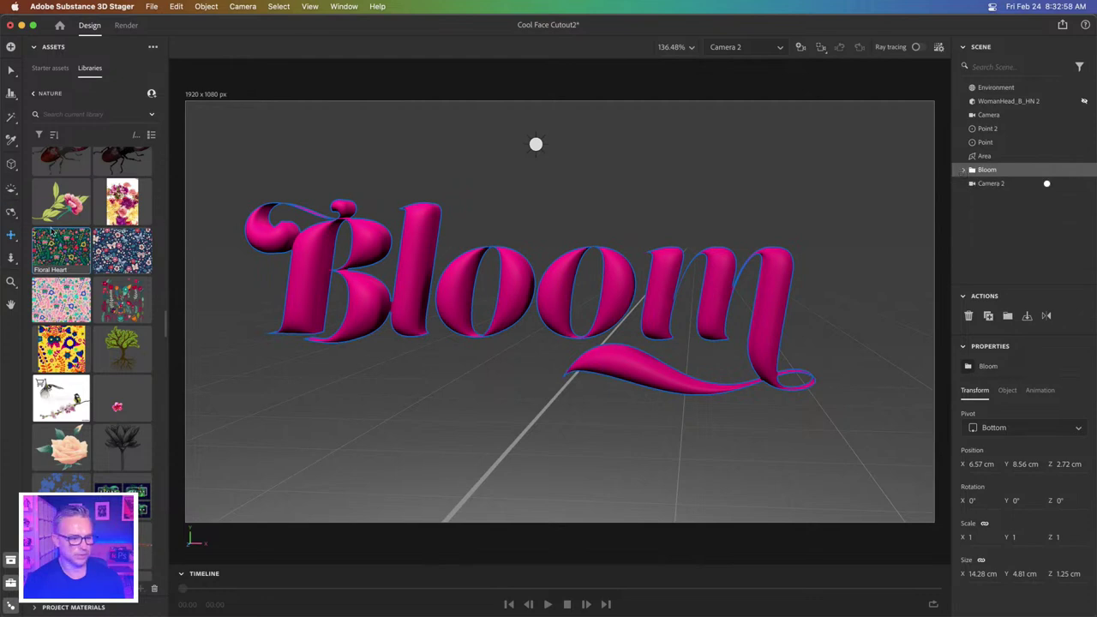
left_click_drag(76, 253, 301, 255)
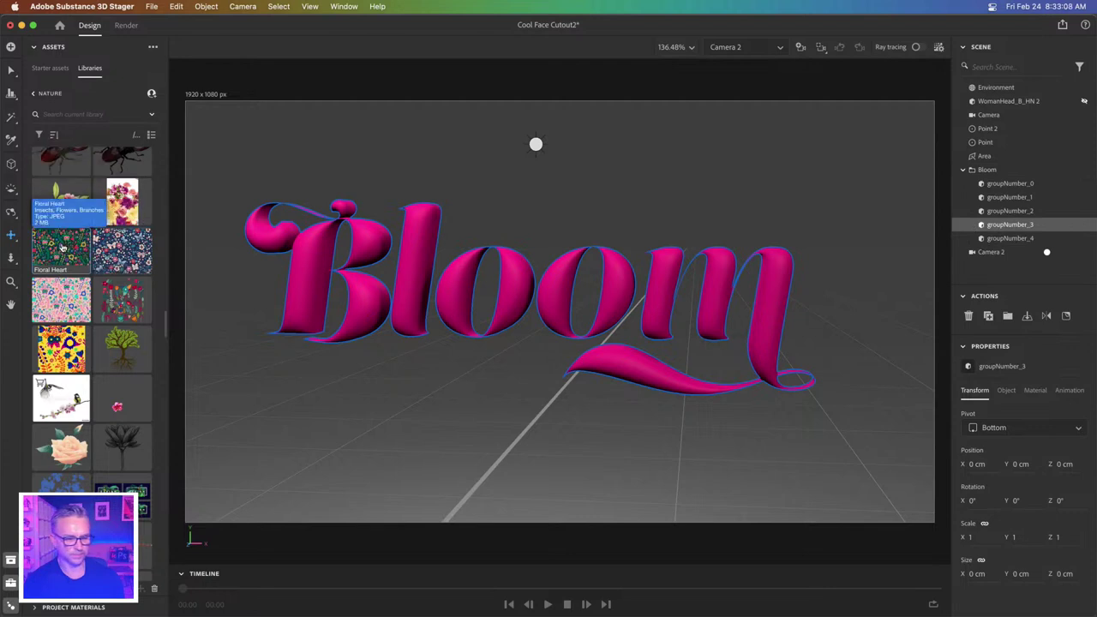
- Apply Floral Heart to the B with Fill placement, then drop it onto the l as a decal
left_click_drag(61, 247, 324, 255)
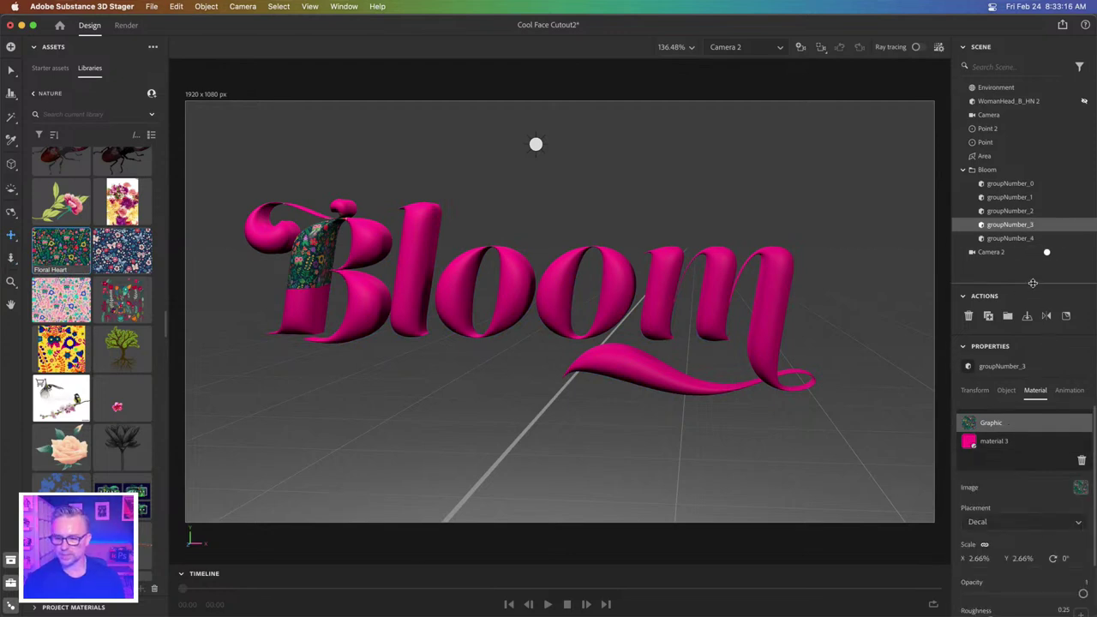
scroll(1036, 221, "down", 5)
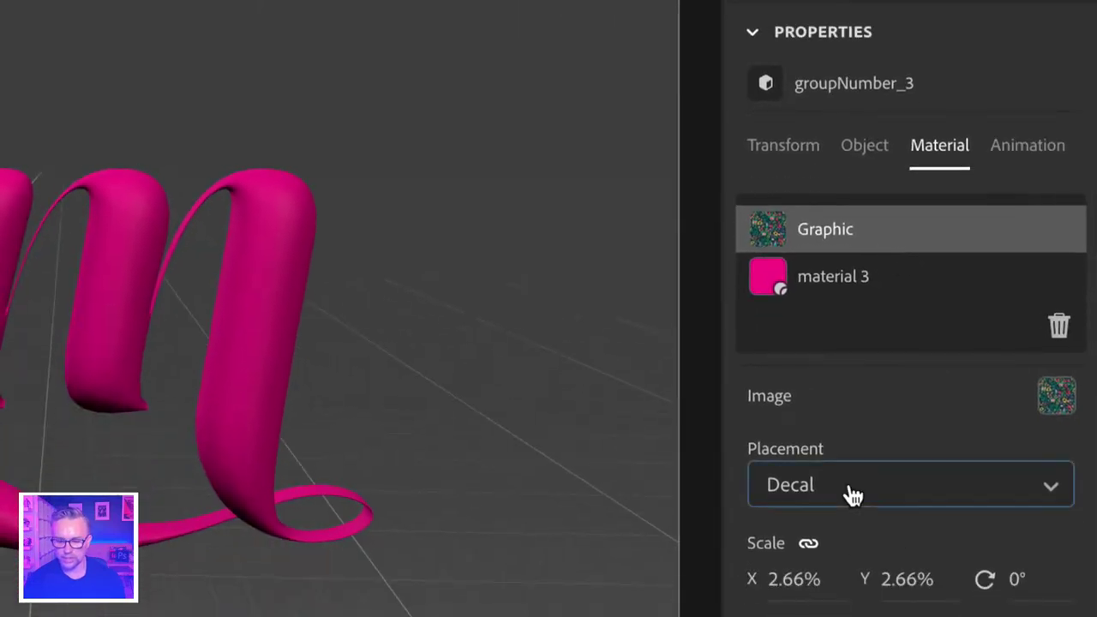
left_click(851, 531)
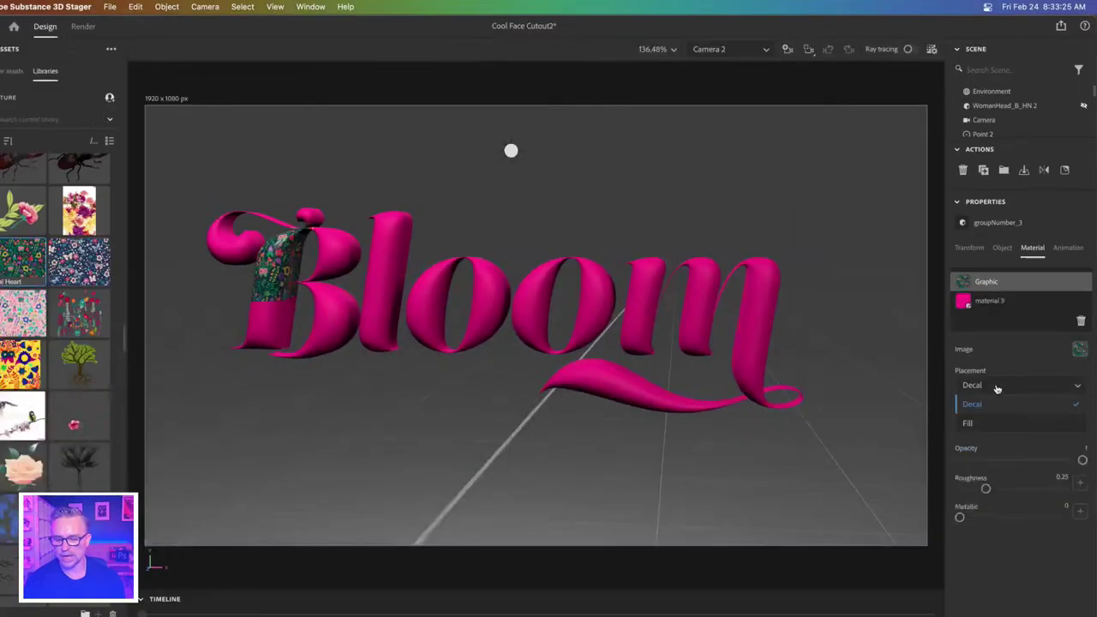
left_click(971, 403)
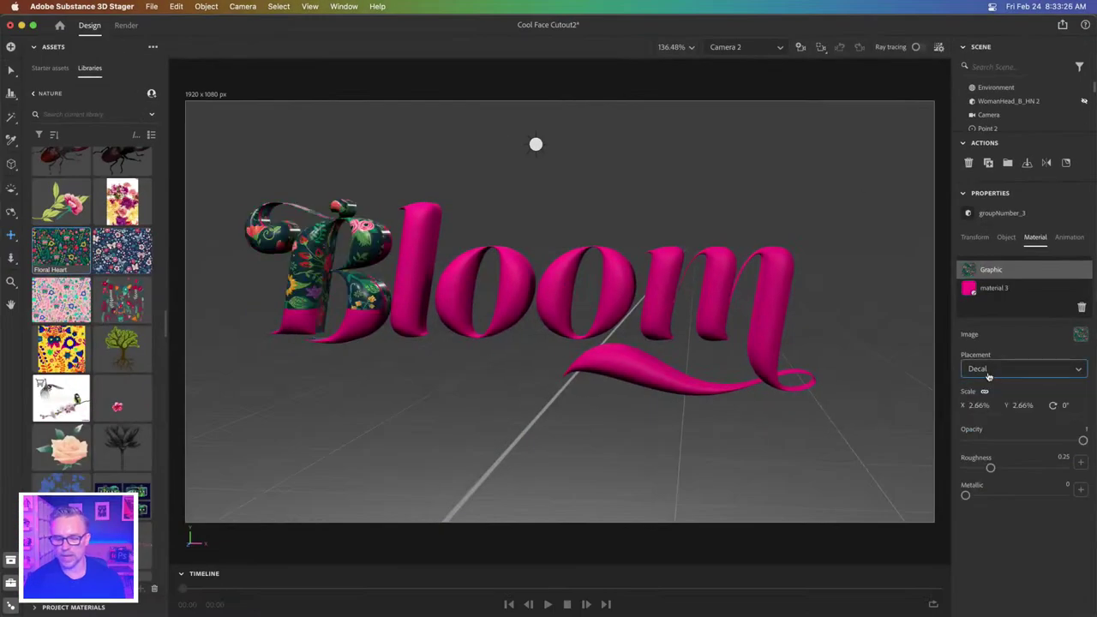
left_click(988, 370)
left_click(981, 406)
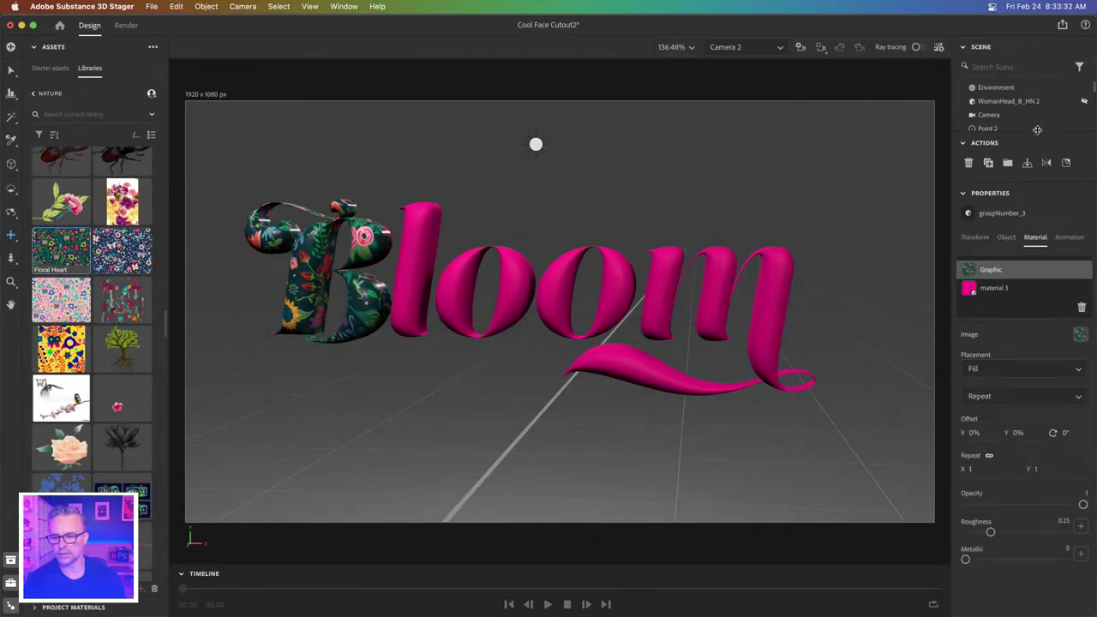
left_click_drag(1037, 129, 1020, 321)
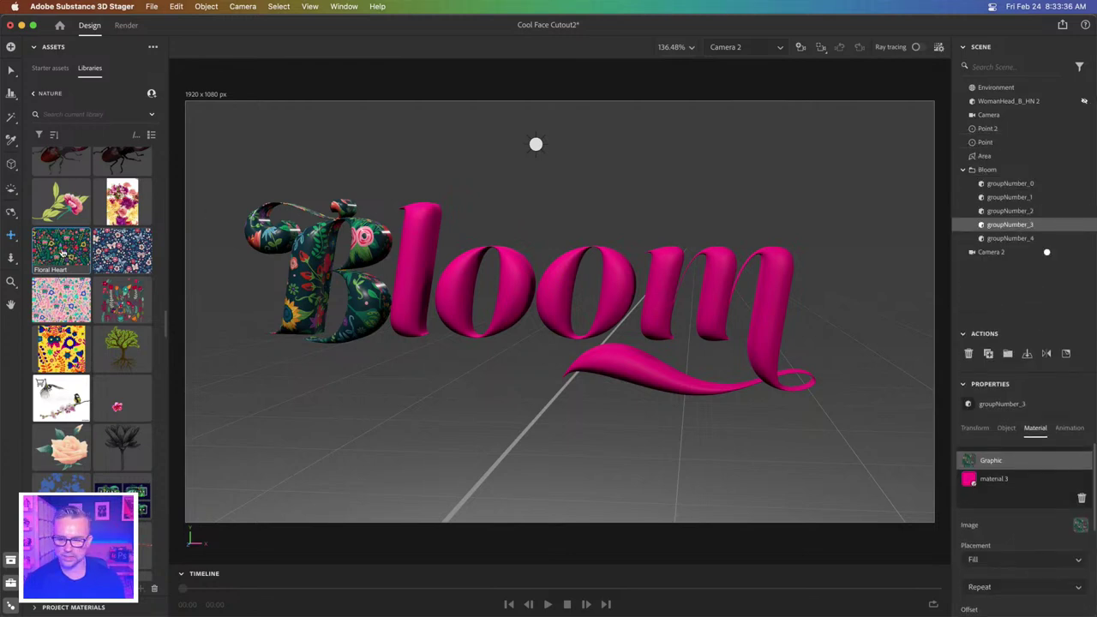
left_click_drag(61, 251, 410, 262)
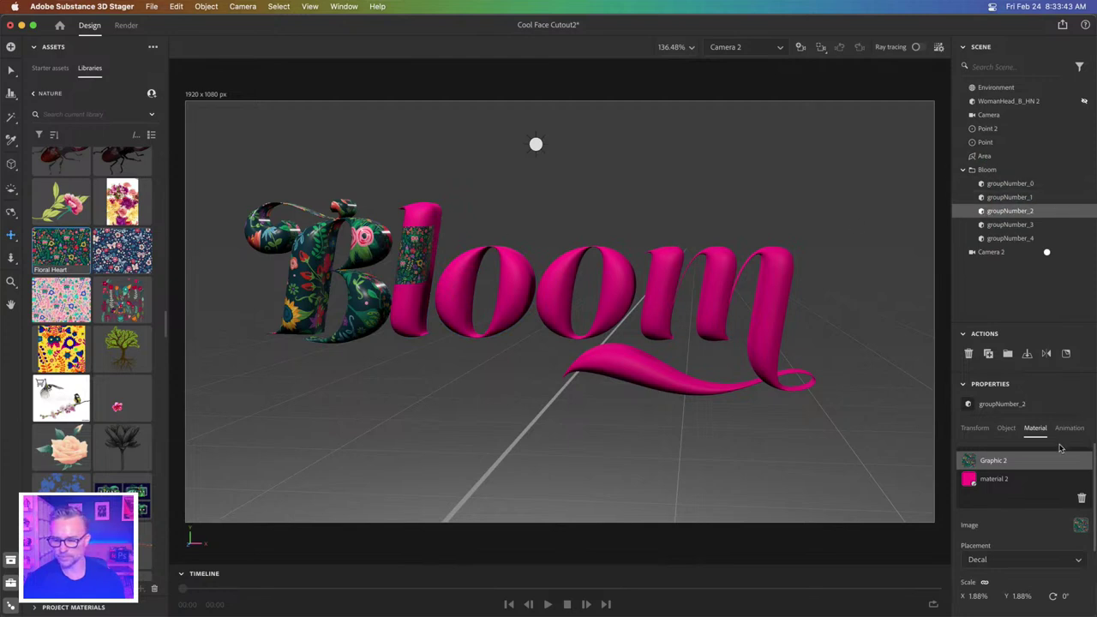
- Set the l's Floral Heart placement to Fill, and fill the first o the same way
left_click(1033, 558)
left_click(994, 597)
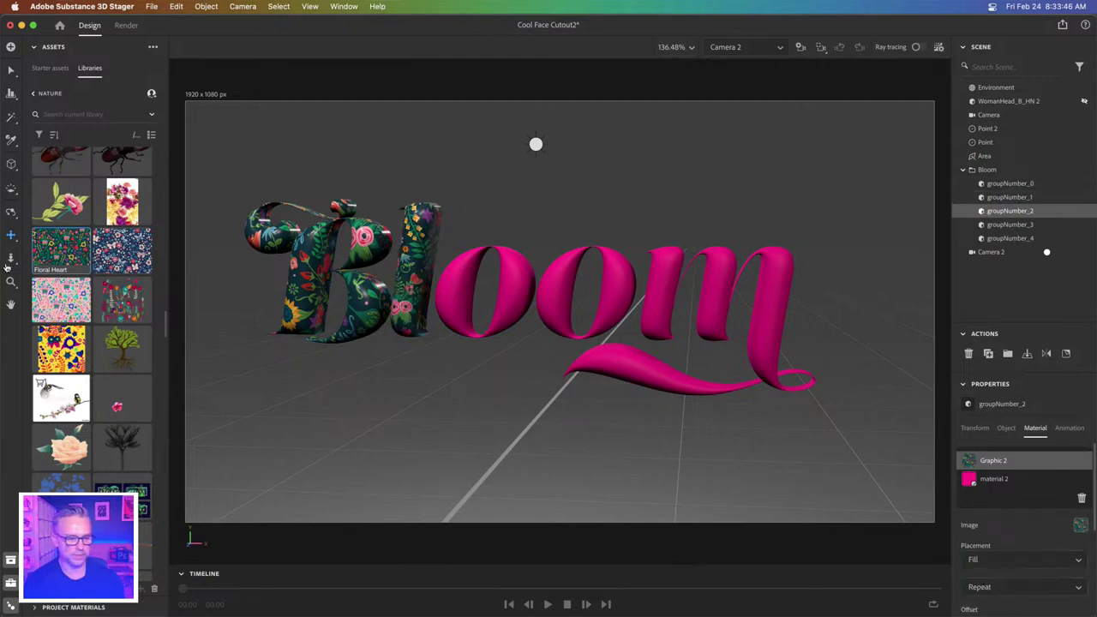
left_click_drag(57, 247, 515, 282)
left_click(1003, 563)
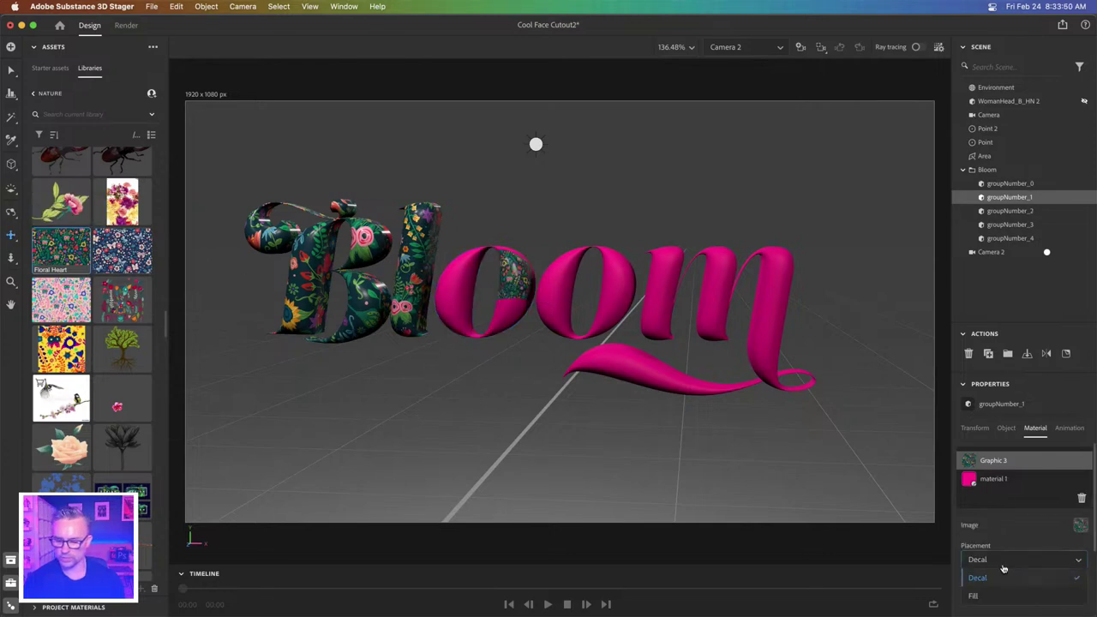
left_click(993, 598)
- Apply Floral Heart with Fill placement to the second o and the m
left_click_drag(54, 248, 557, 280)
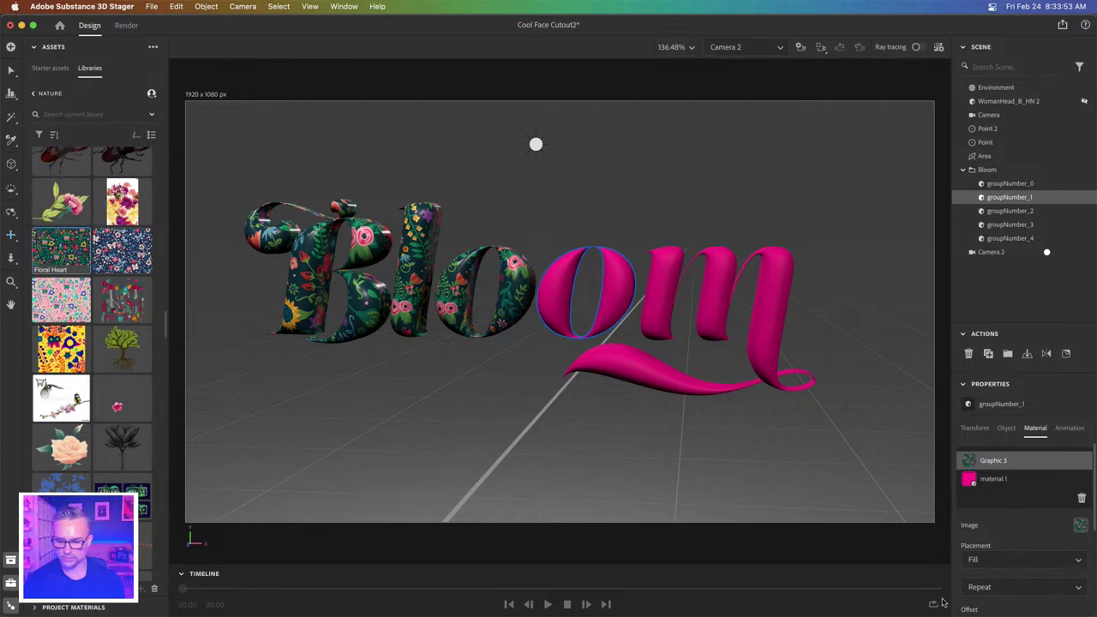
left_click(1019, 563)
left_click(1014, 598)
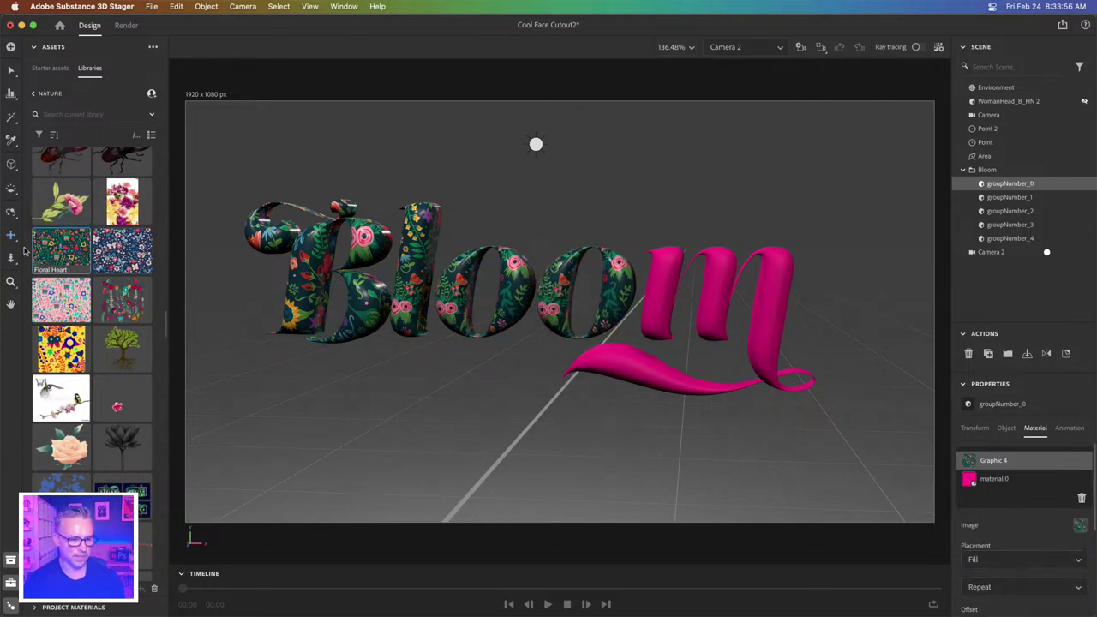
left_click_drag(56, 249, 667, 287)
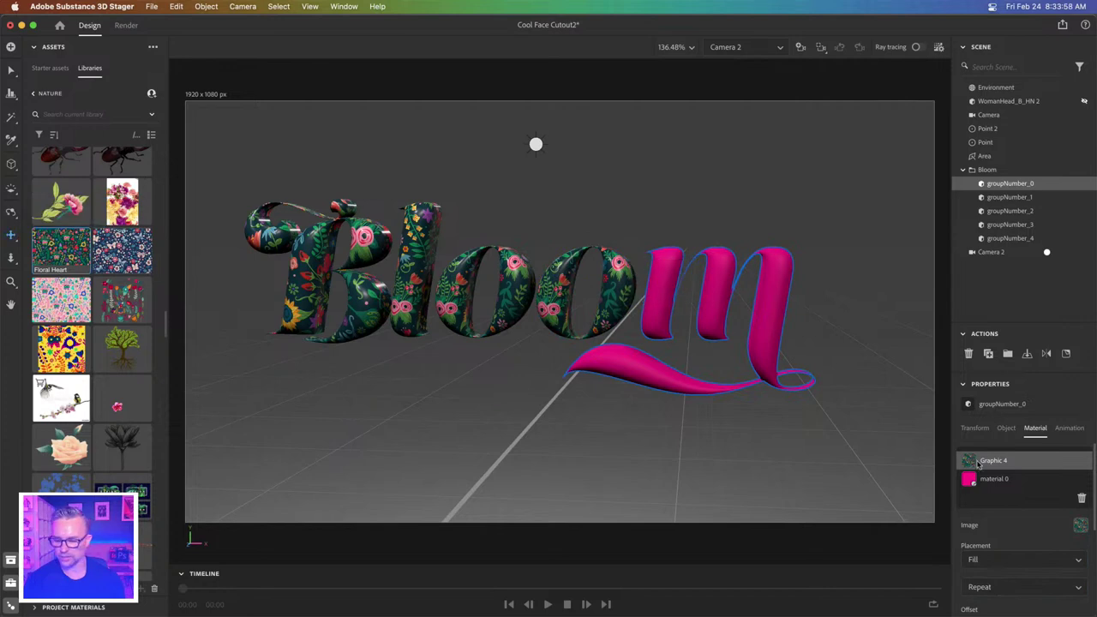
left_click(1040, 562)
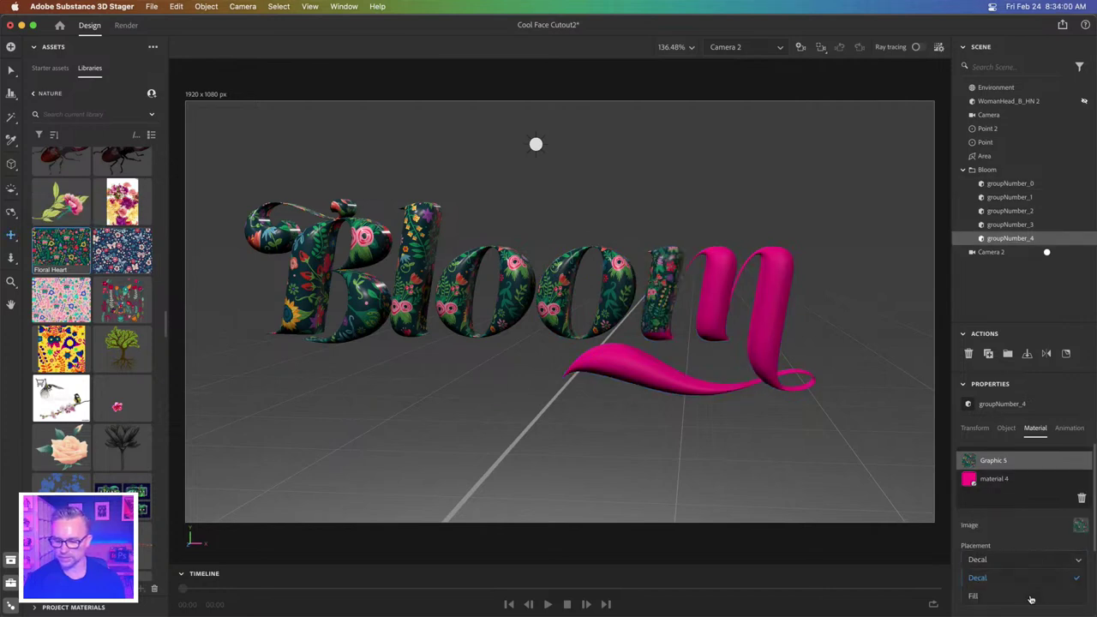
left_click(973, 595)
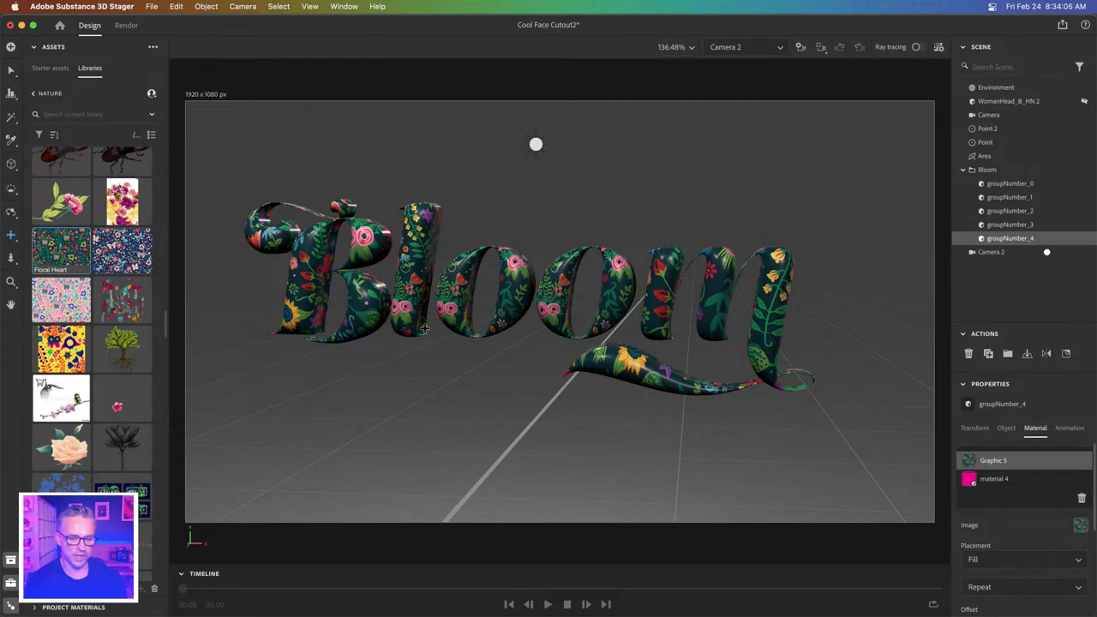
- Preview Garden Butterflies as the viewport background, then undo it
left_click_drag(117, 256, 453, 449)
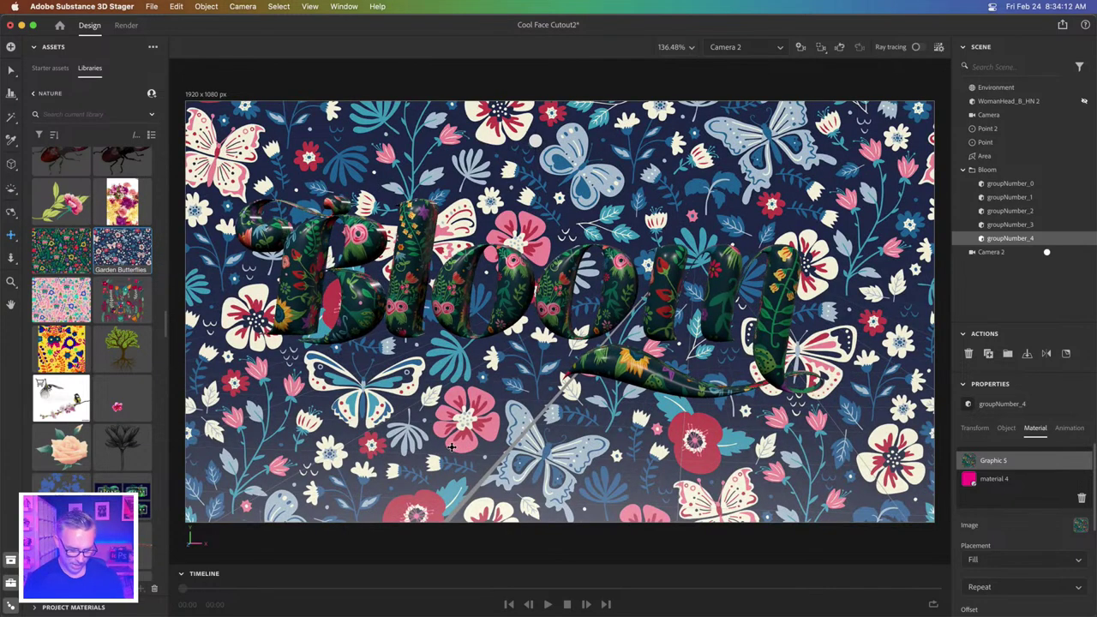
key("super+z")
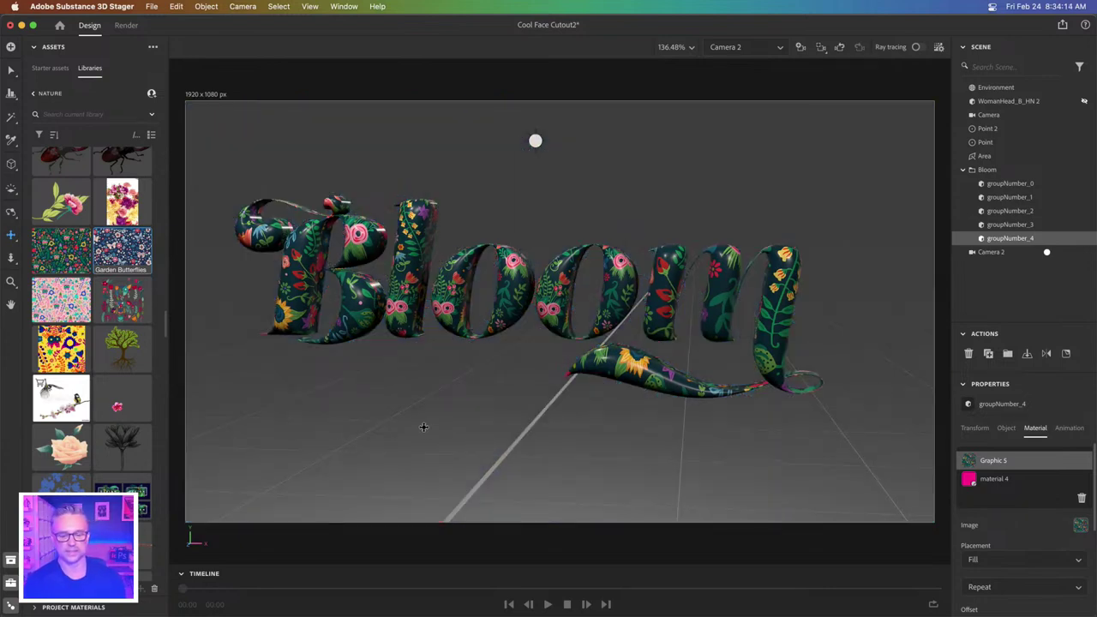
scroll(416, 429, "up", 1)
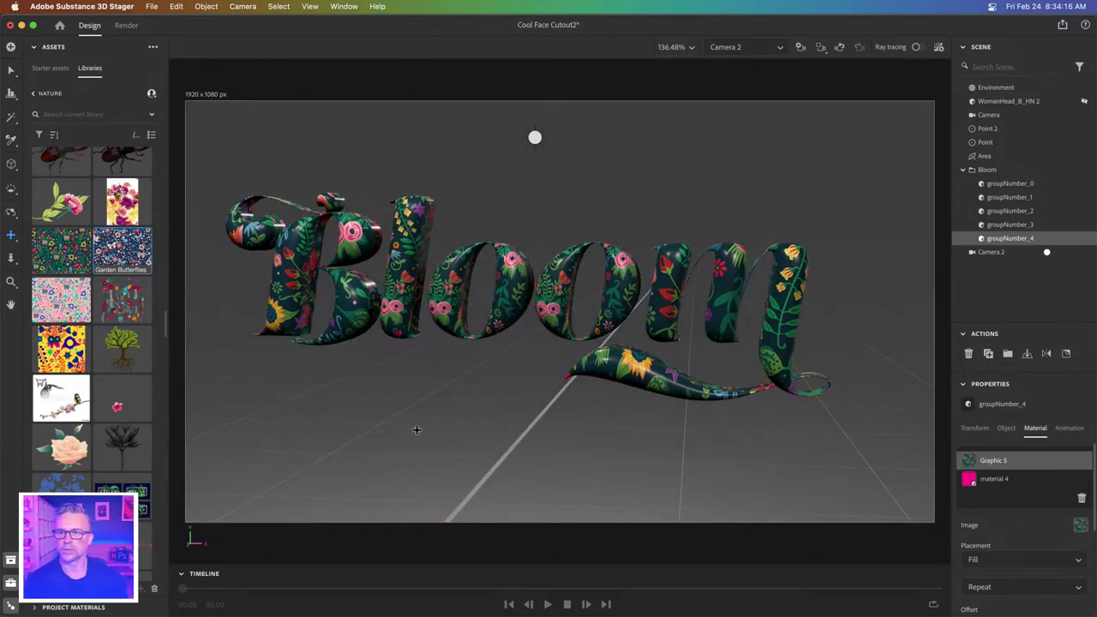
- Collapse the Bloom group and show the Environment ground plane settings
scroll(411, 402, "down", 1)
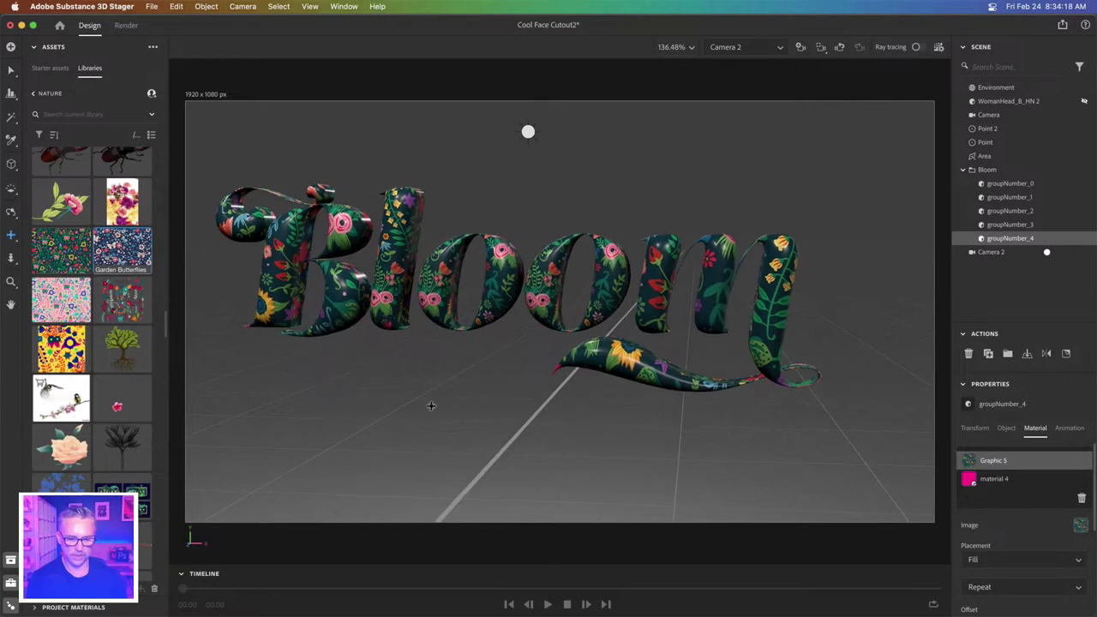
scroll(431, 407, "down", 2)
key("3")
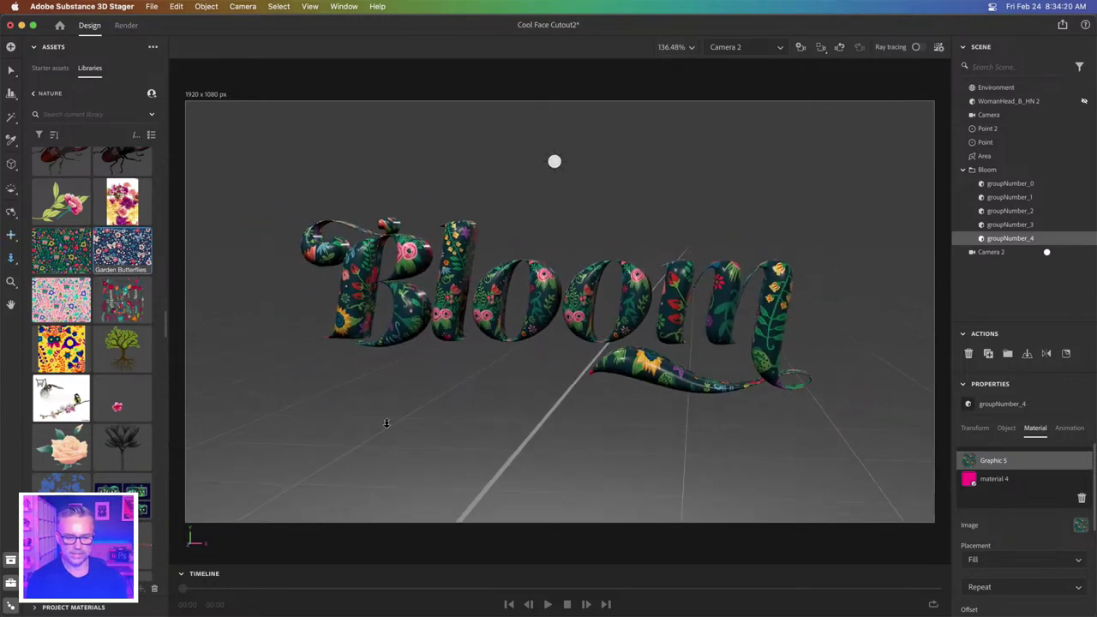
scroll(437, 421, "down", 2)
scroll(463, 420, "up", 2)
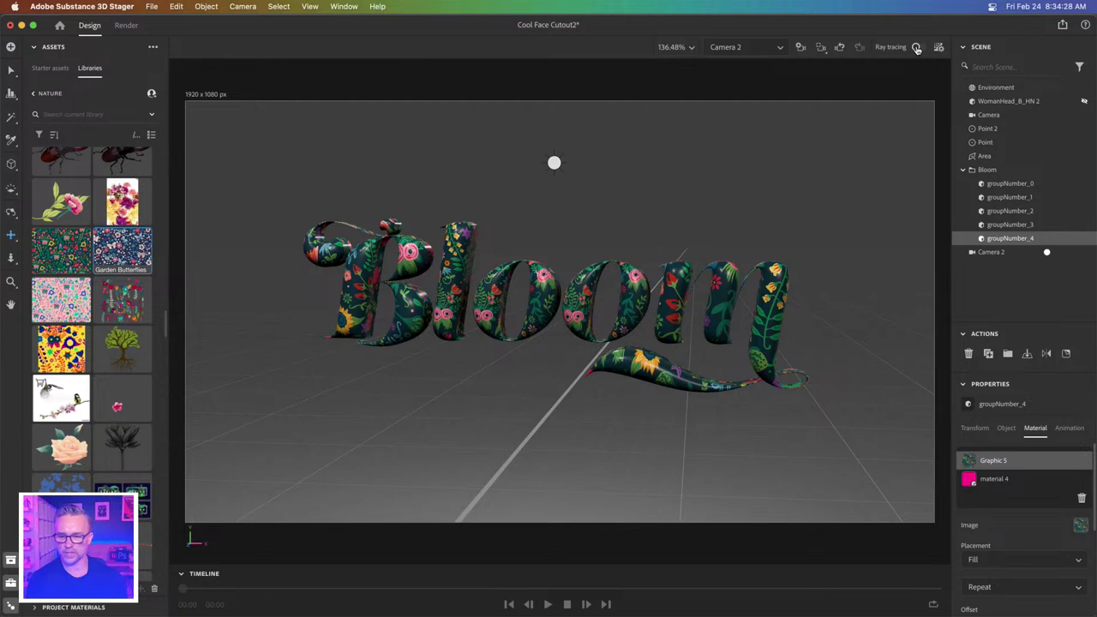
left_click(961, 171)
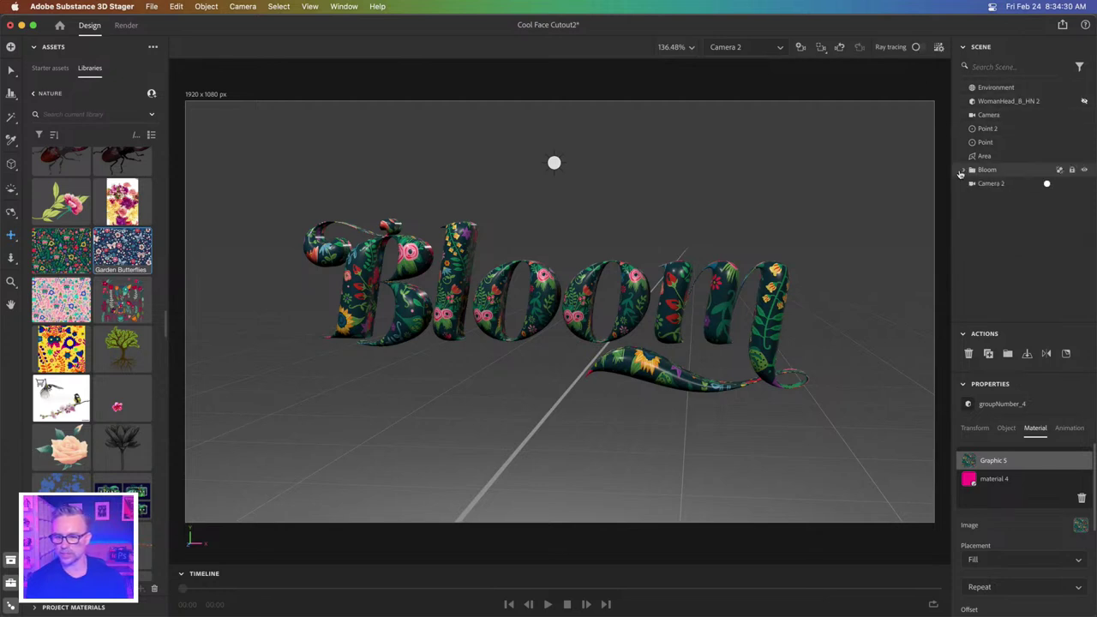
left_click(990, 89)
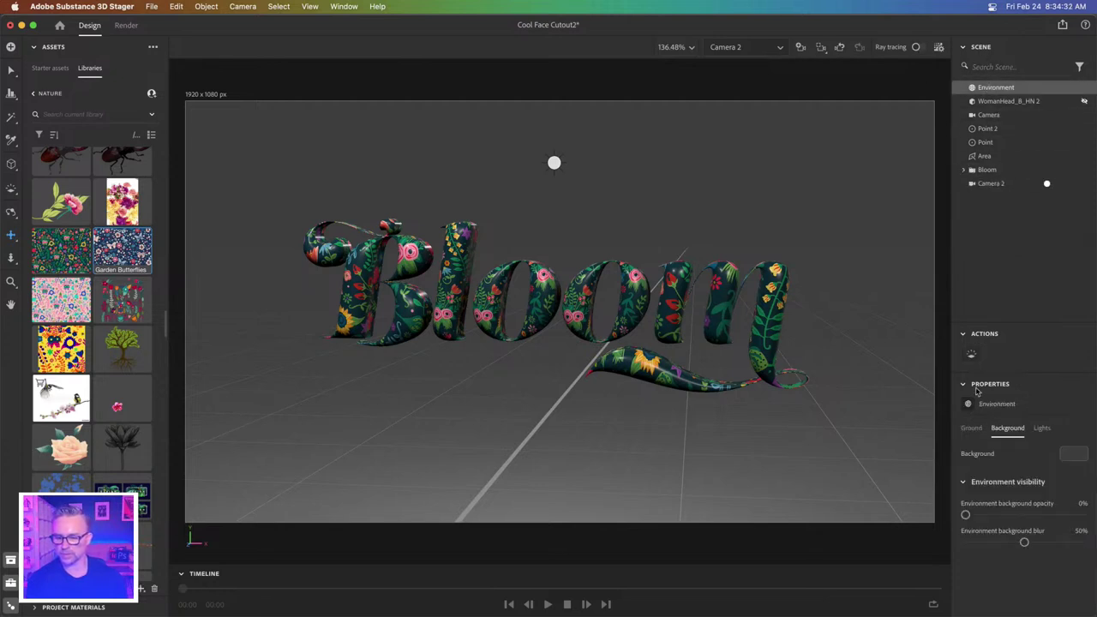
left_click(971, 429)
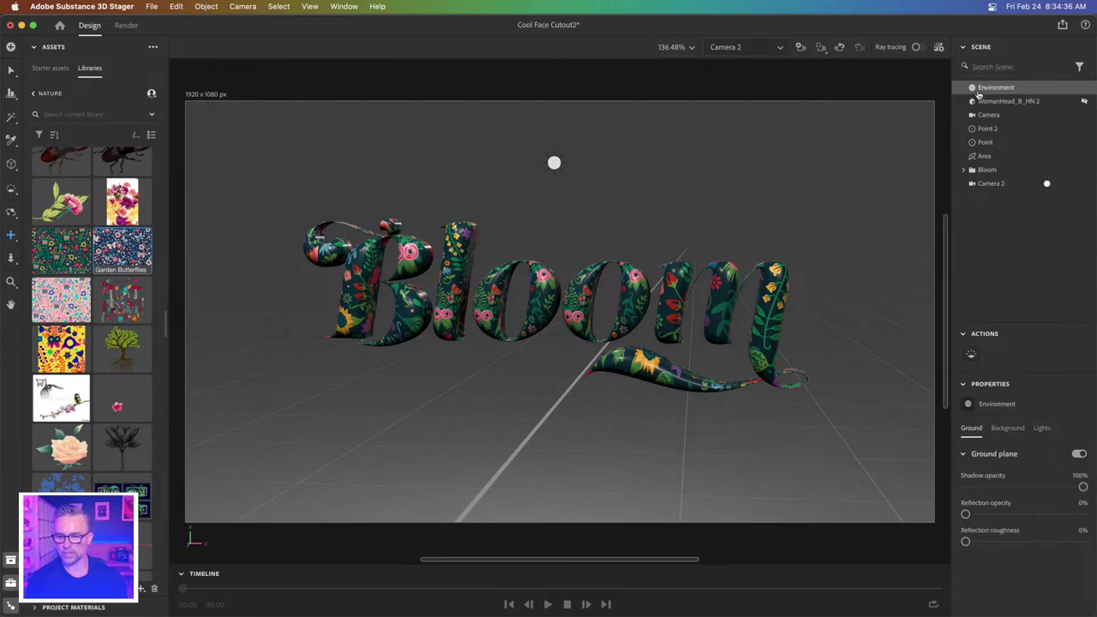
- Move the Bloom group to the ground at Y 0 cm and recentre it in the shot
left_click(987, 171)
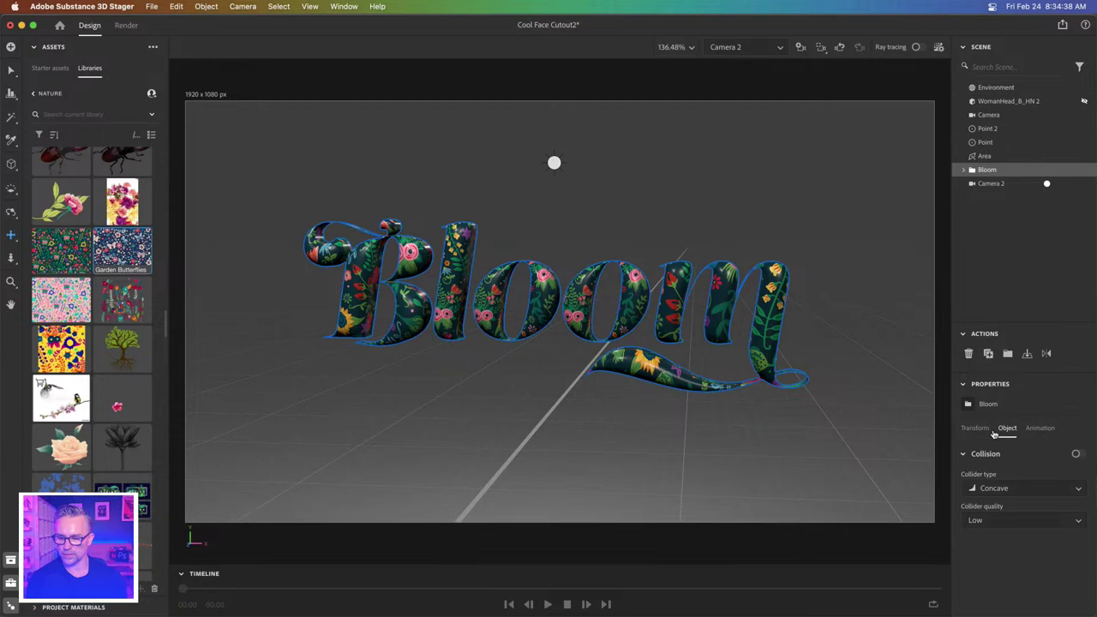
left_click(975, 428)
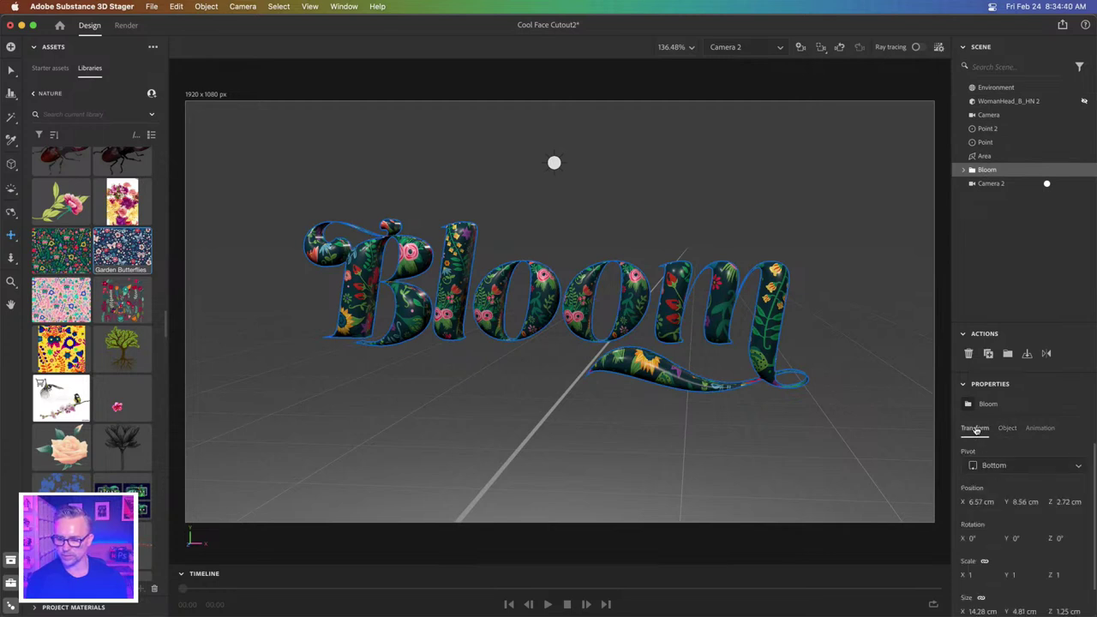
left_click(1027, 355)
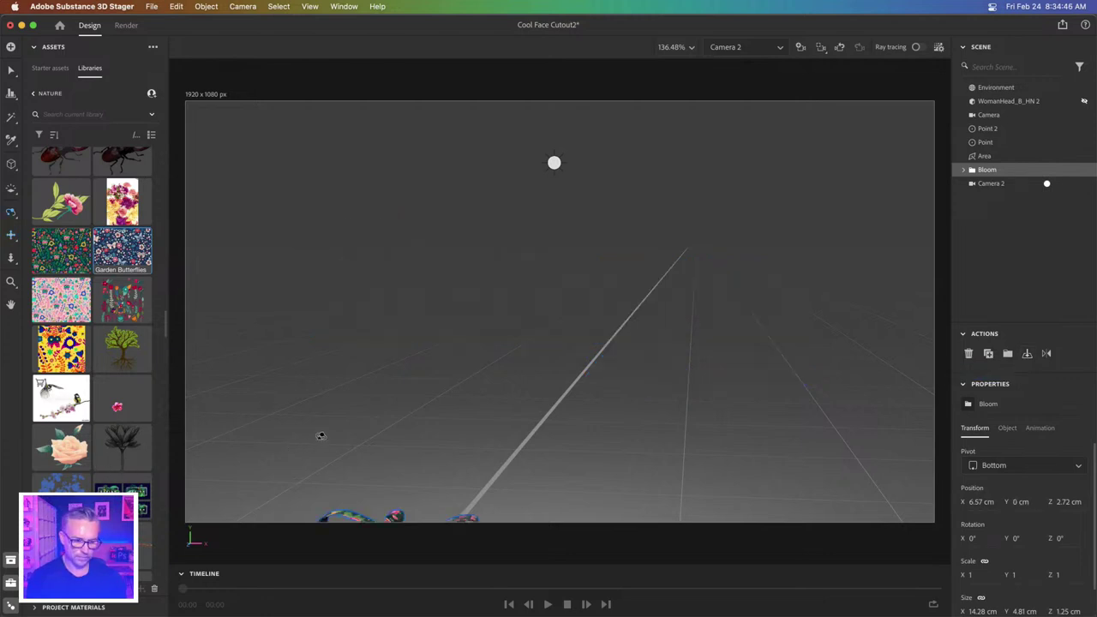
key("1")
key("2")
key("3")
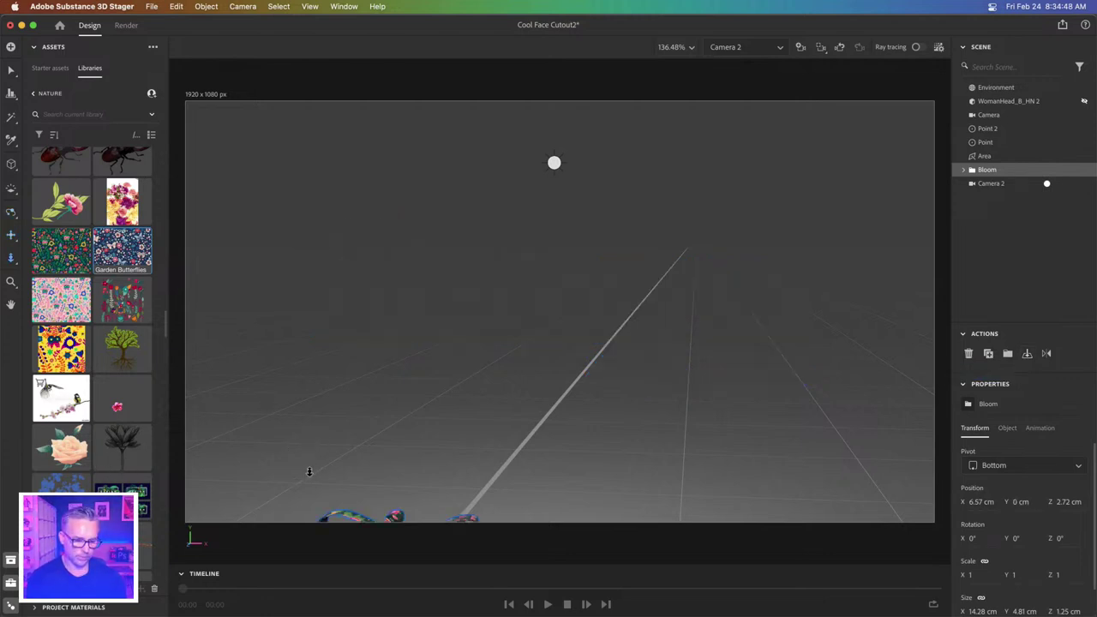
left_click_drag(304, 474, 324, 216)
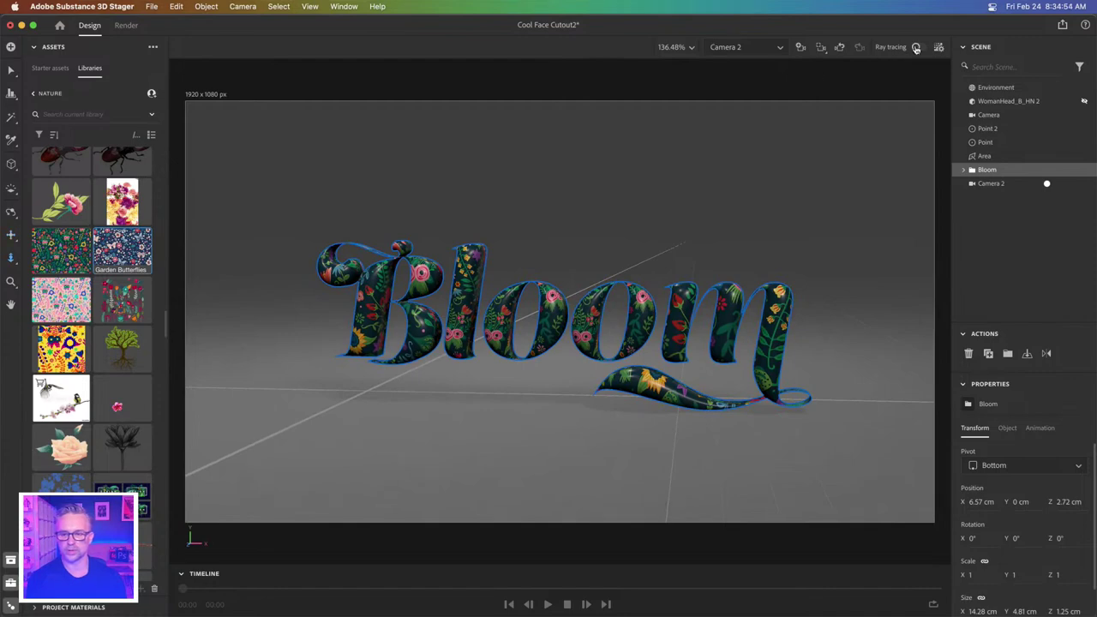
- Turn on ray tracing so the floral Bloom text casts soft shadows on the ground
left_click(917, 47)
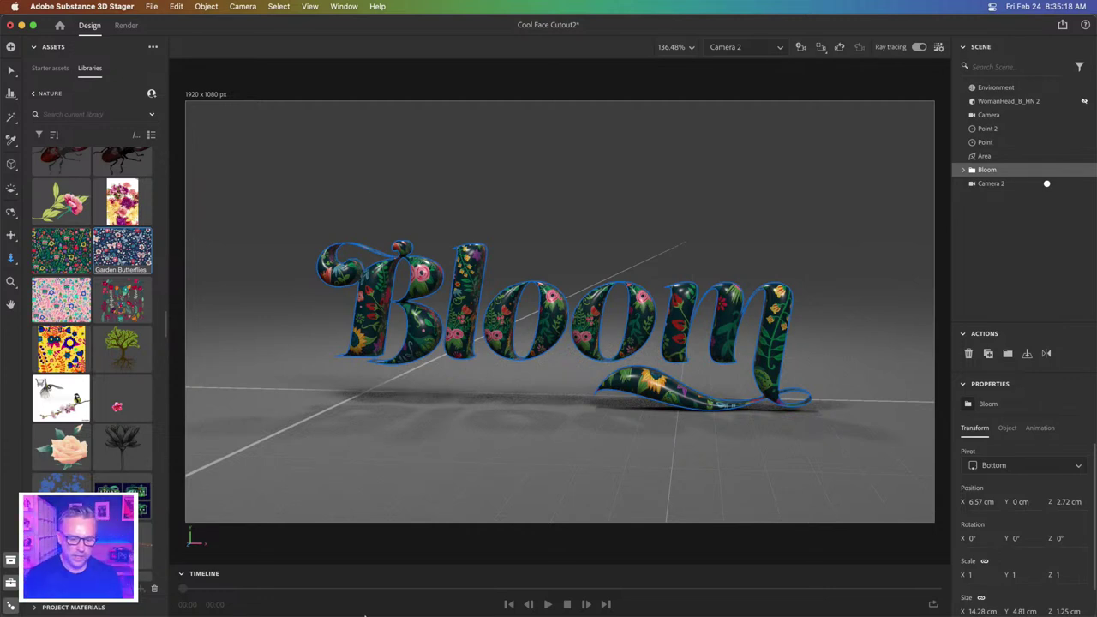
mouse_move(343, 608)
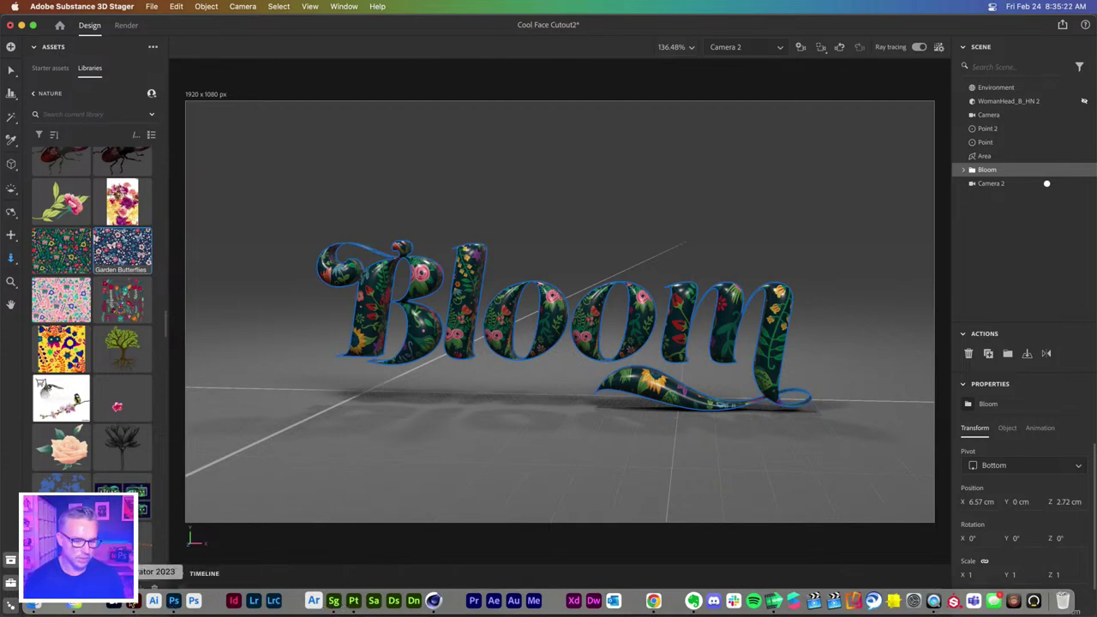
left_click(154, 600)
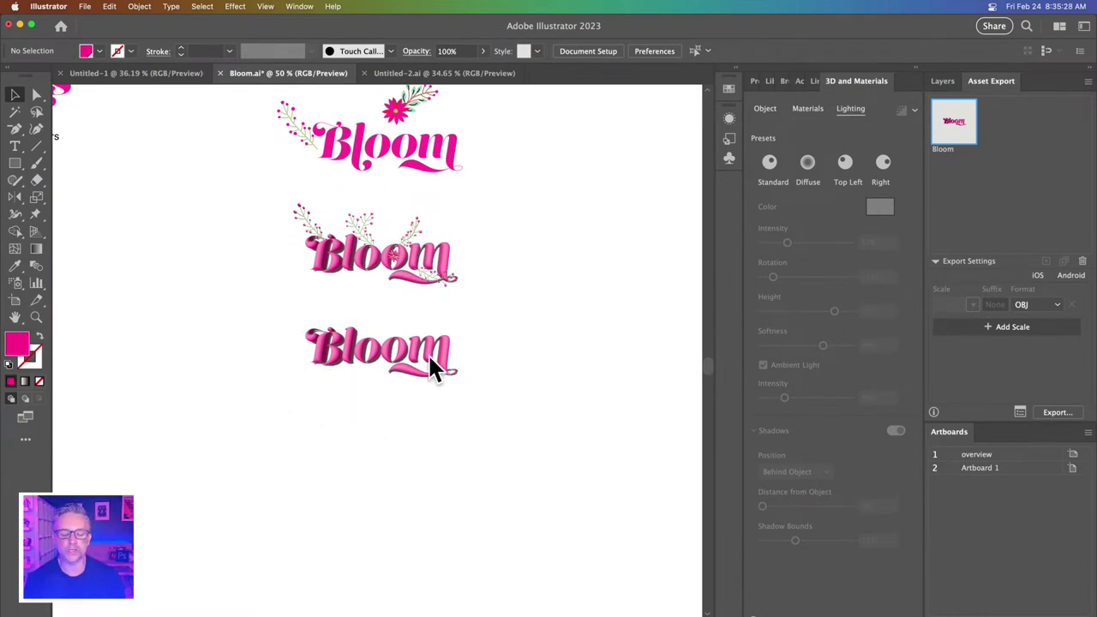
left_click(21, 25)
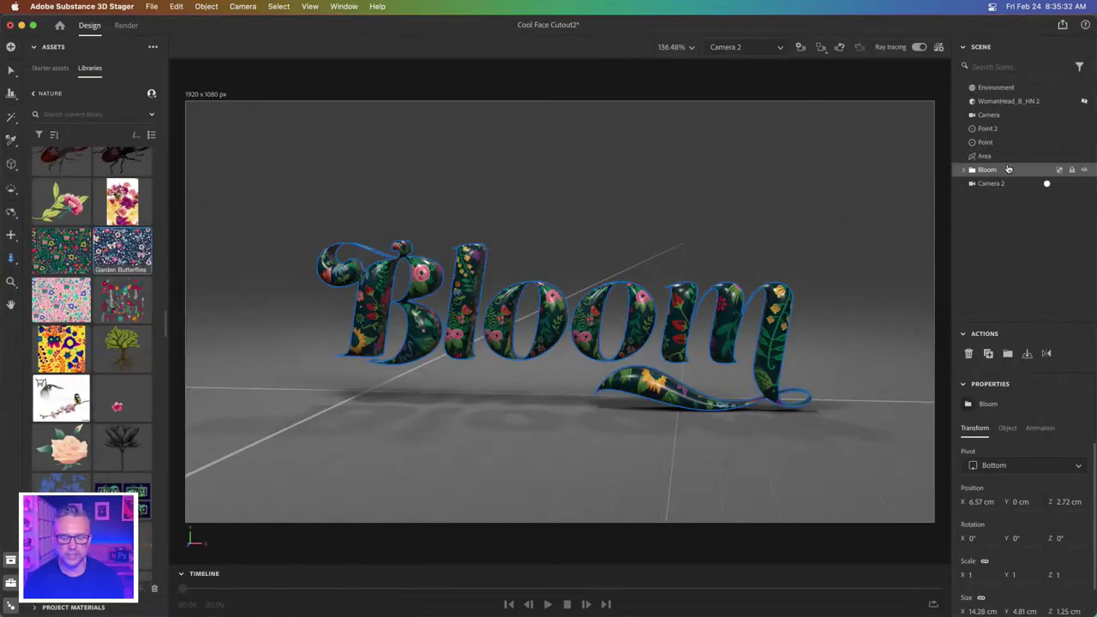
- Add a 'Lorem ipsum' 3D text object from the Starter assets' Basic shapes
left_click(47, 69)
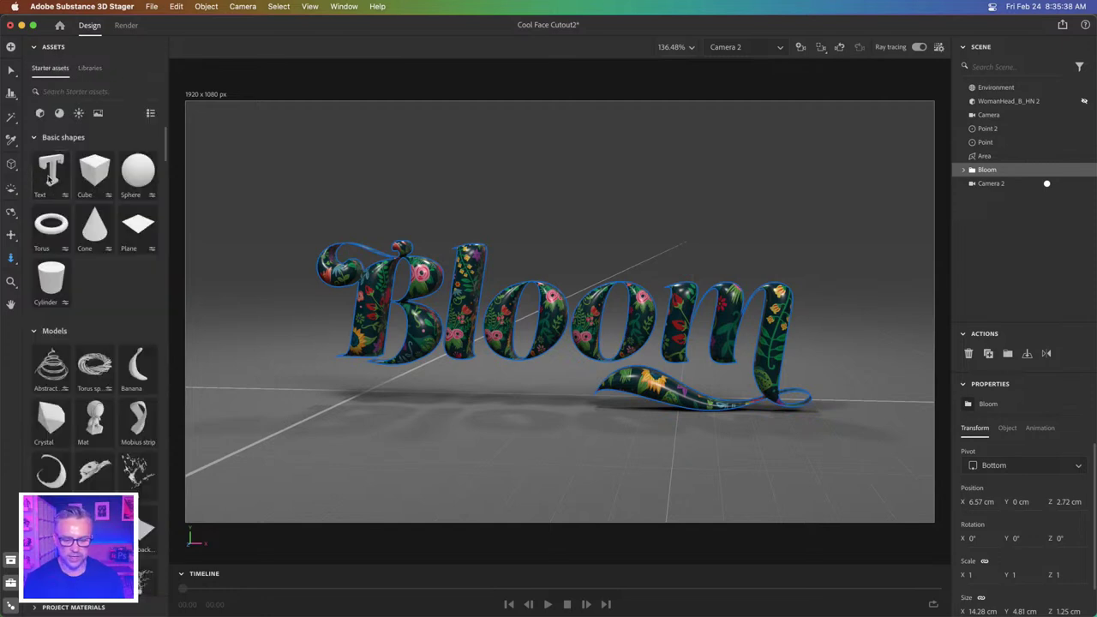
left_click(50, 178)
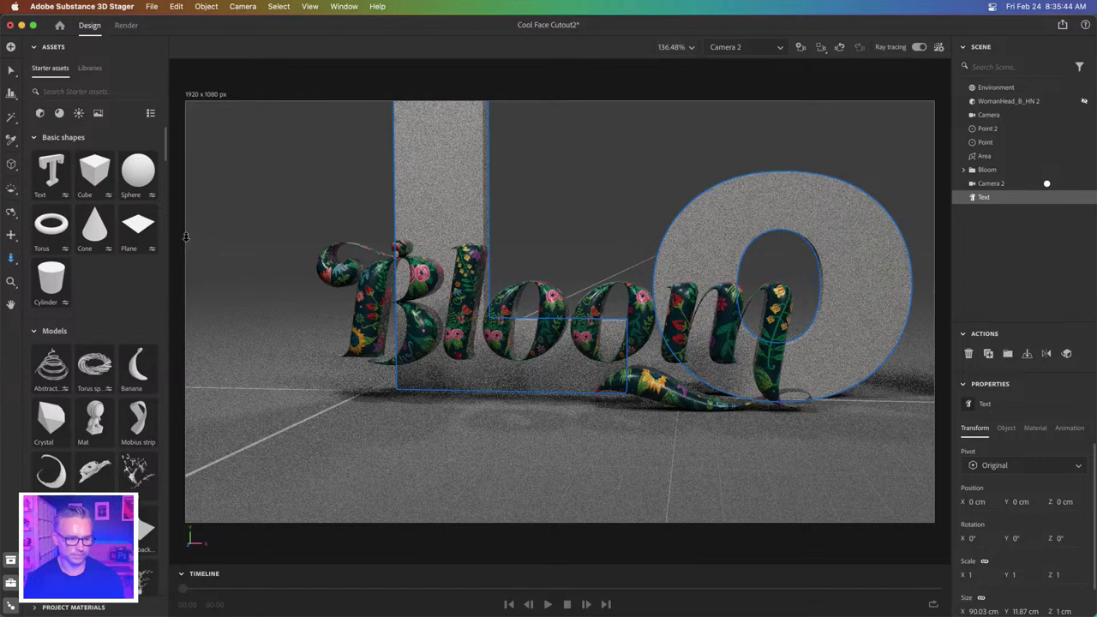
left_click(1005, 428)
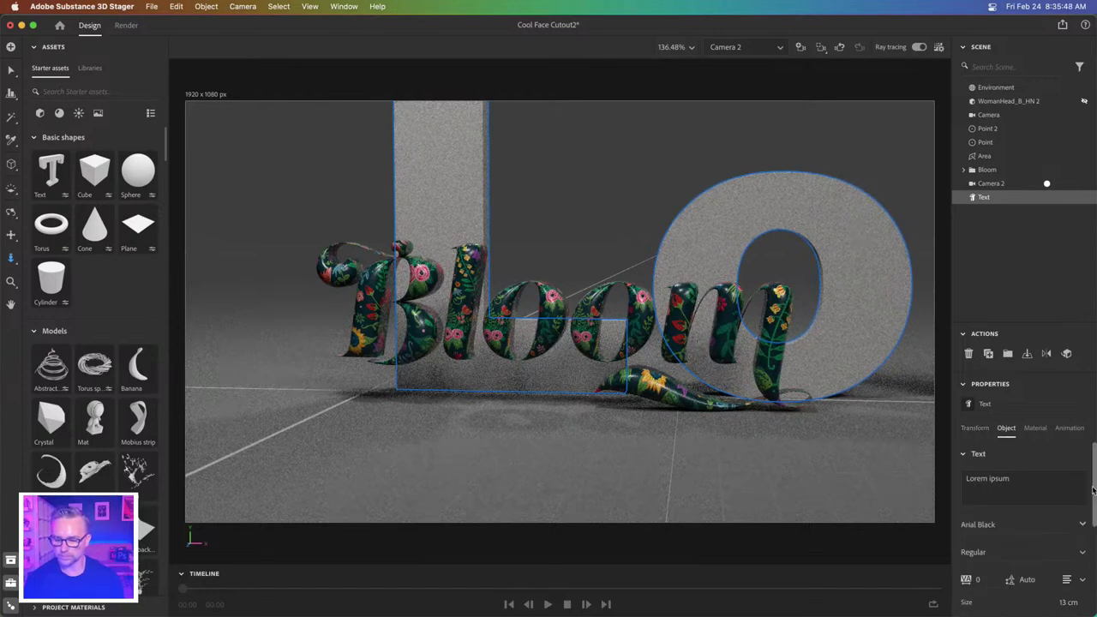
left_click(976, 429)
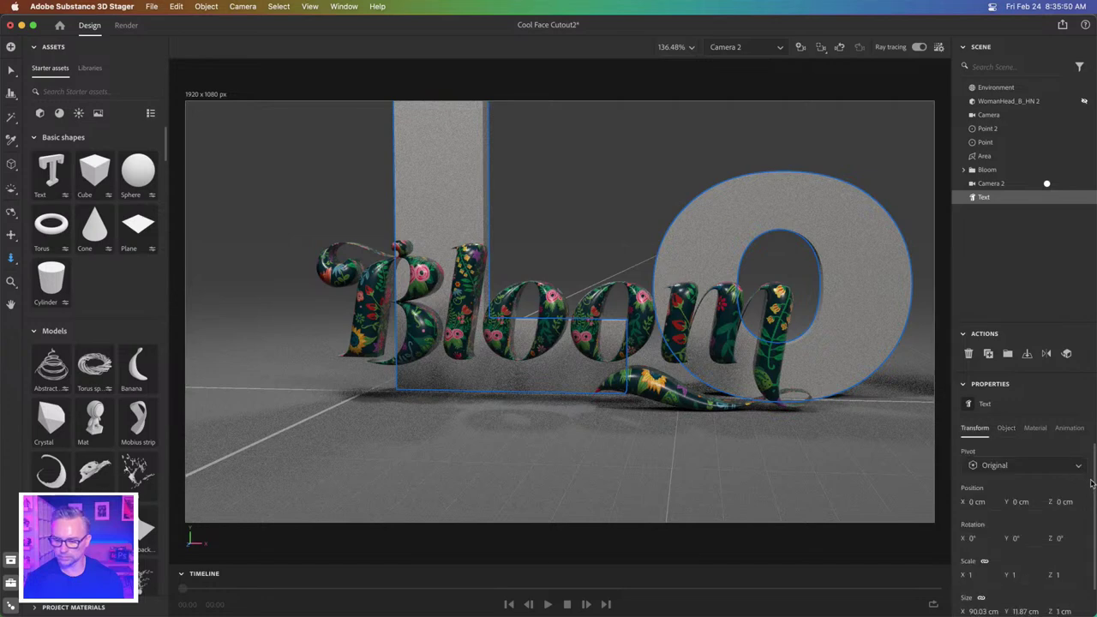
- Set the new text object's uniform scale to 0.2
left_click(972, 574)
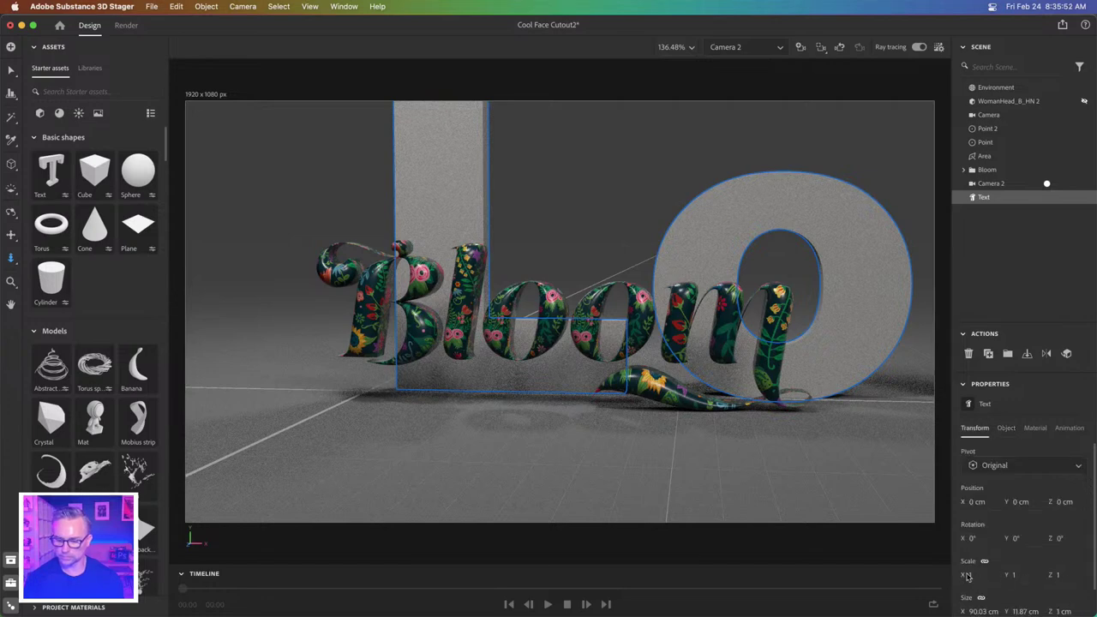
type("-0.2")
key("Return")
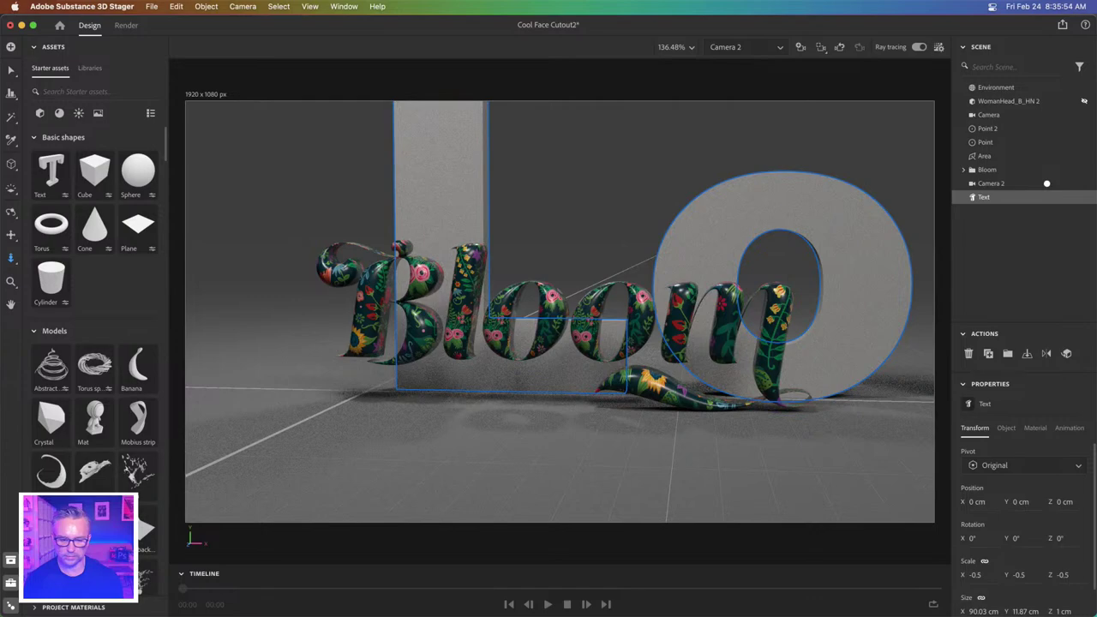
type("-0.3")
key("Return")
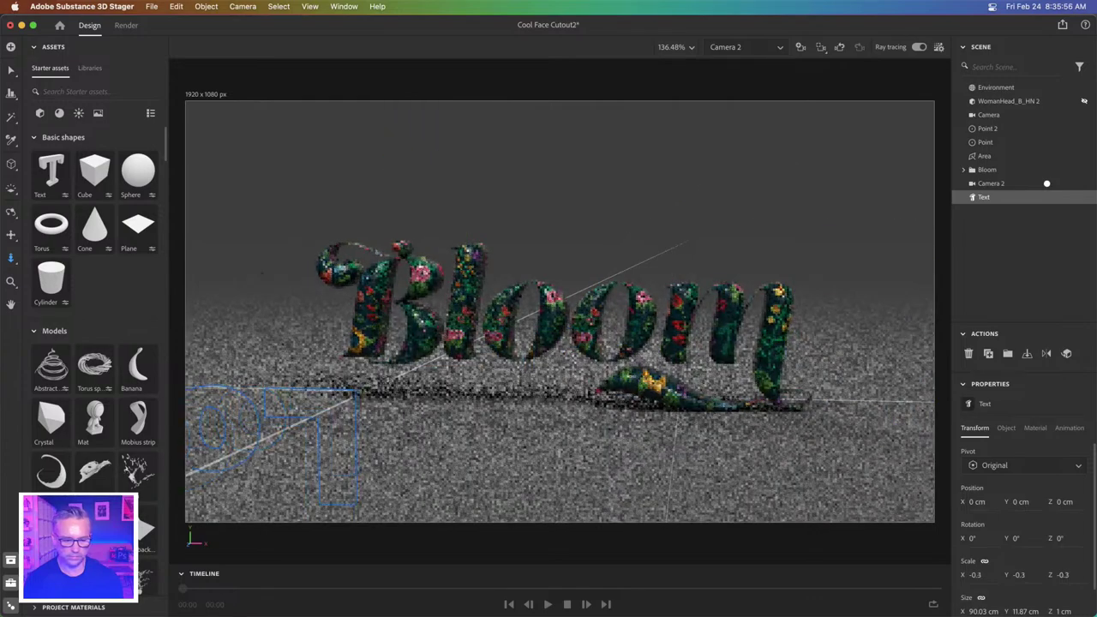
type("0.1")
key("Return")
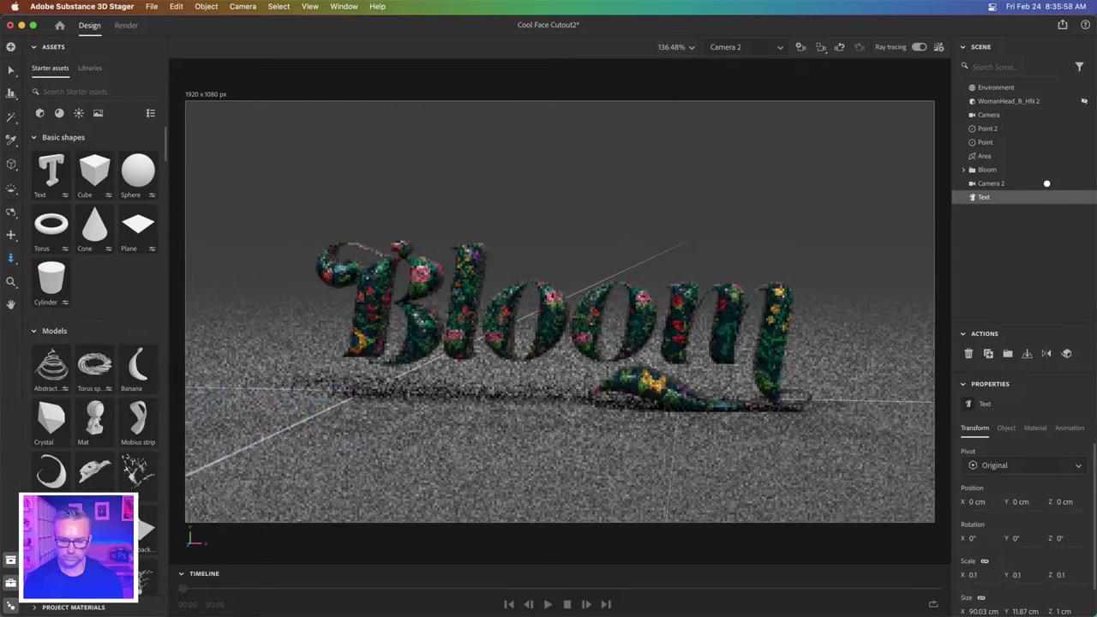
type("0.2")
key("Return")
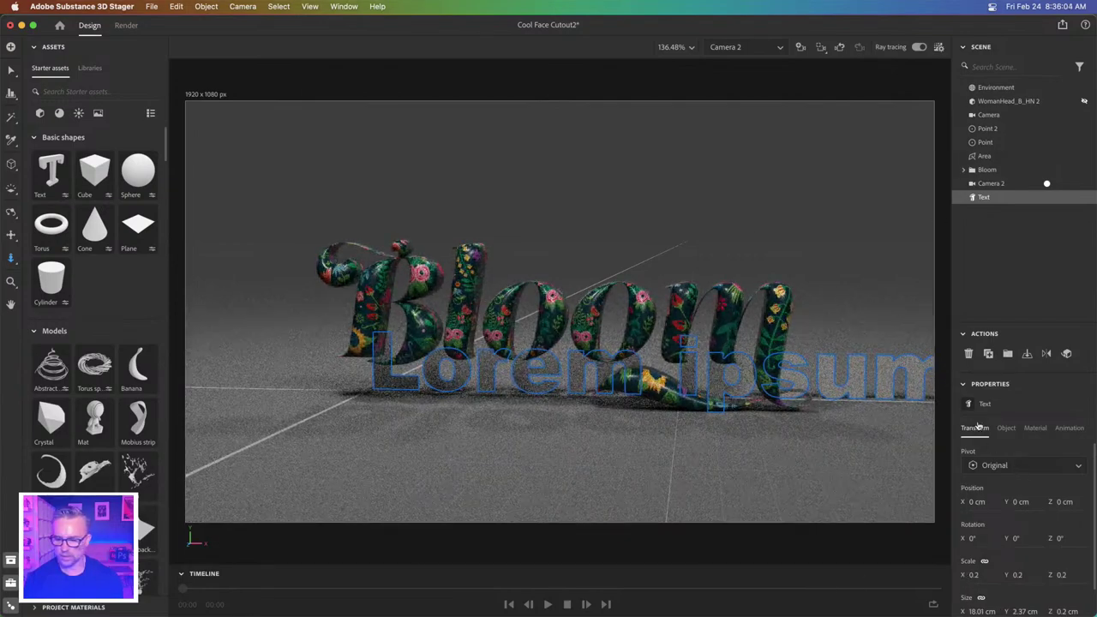
- Change the text from 'Lorem ipsum' to 'in' and set its font to Lust Script
left_click(1004, 435)
left_click(1025, 477)
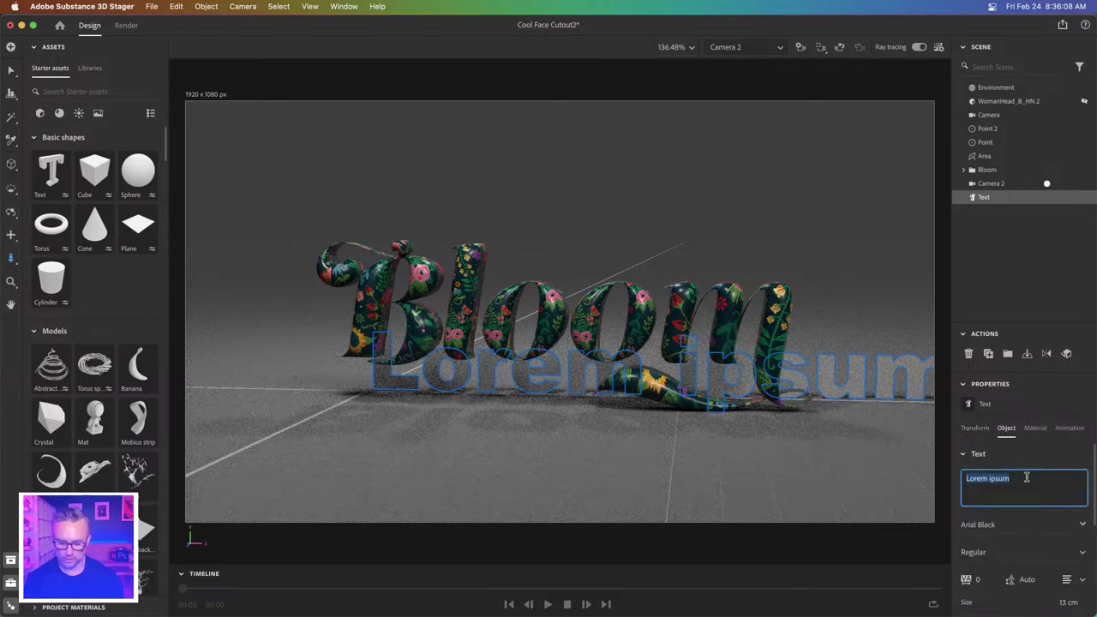
type("in")
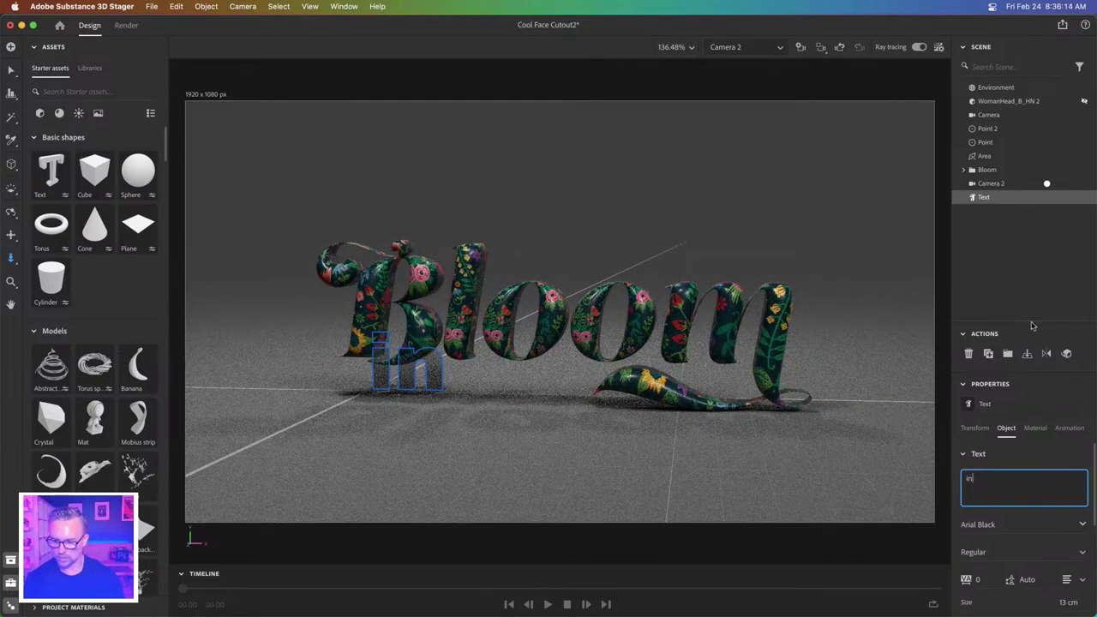
left_click_drag(1031, 322, 1026, 186)
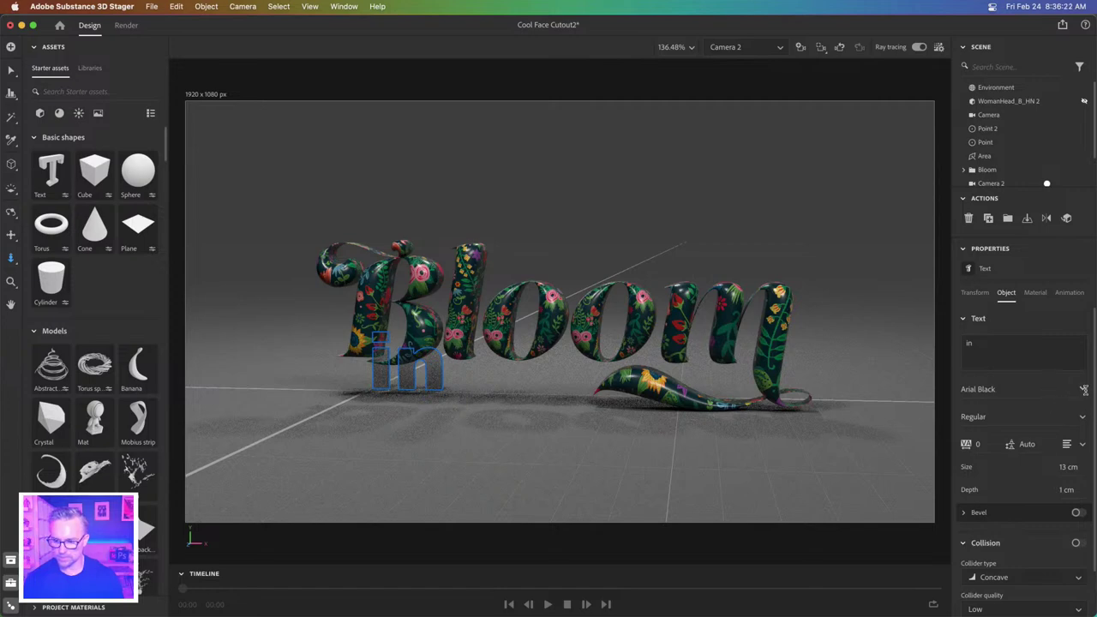
left_click(1082, 390)
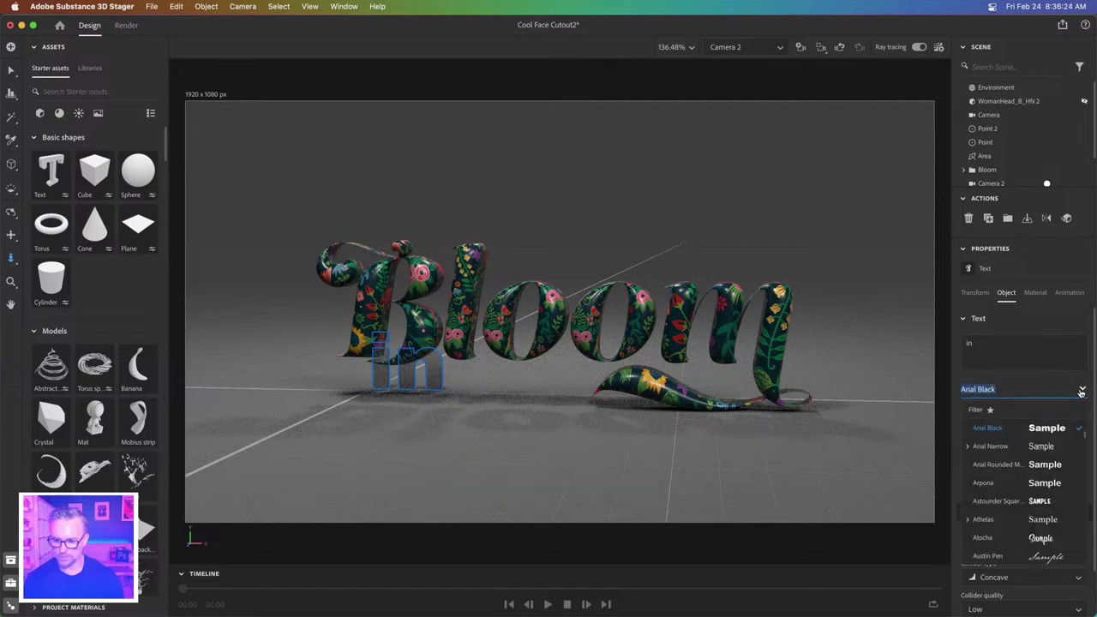
key("BackSpace")
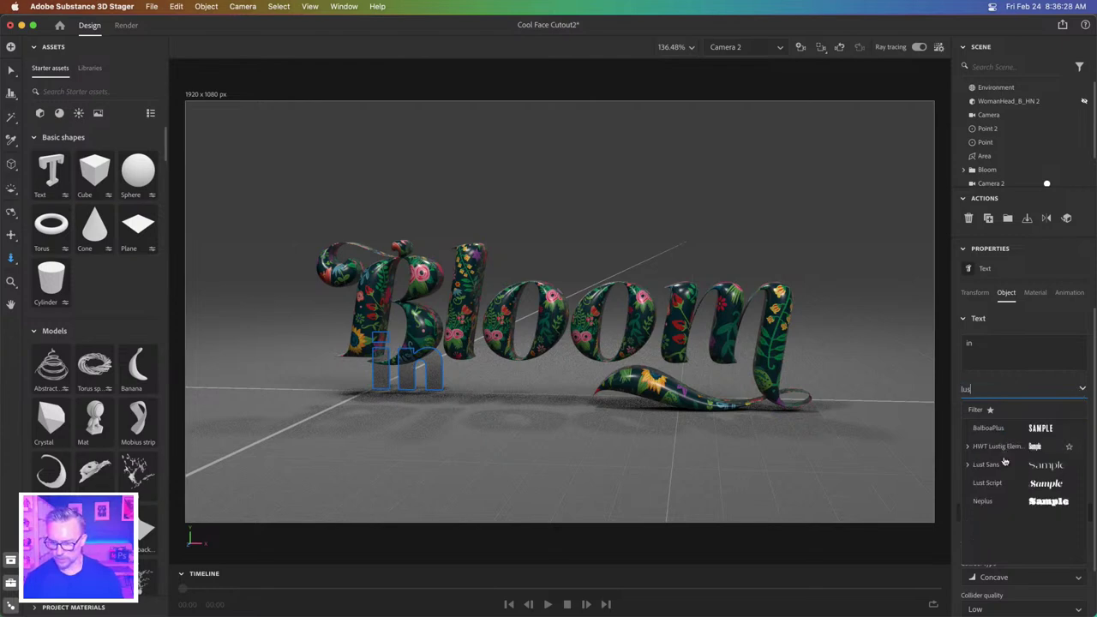
left_click(1005, 484)
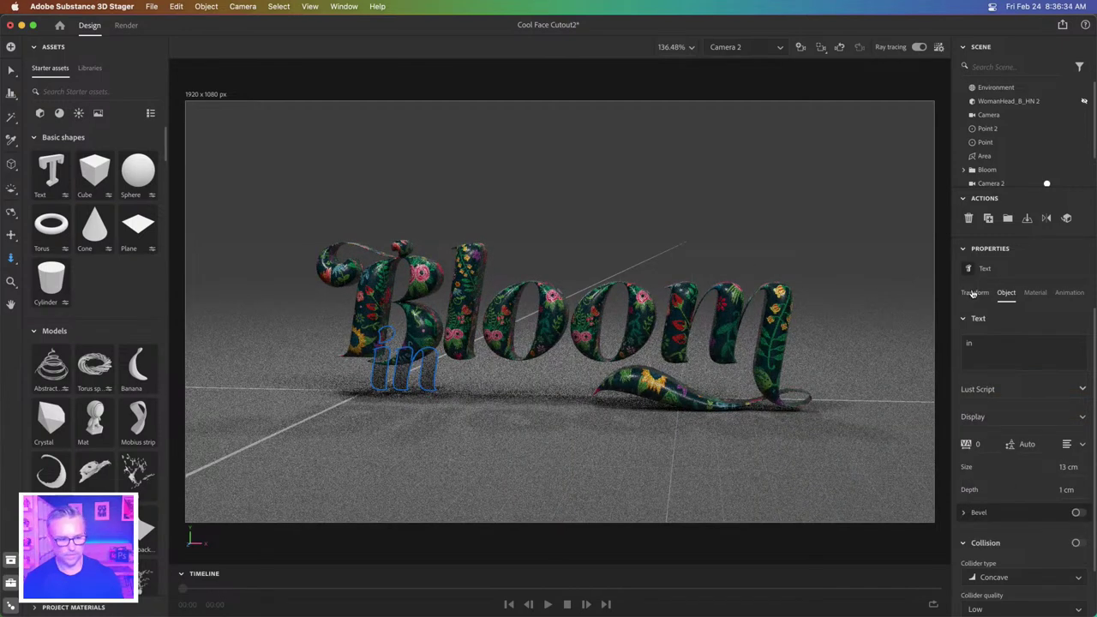
- Move the 'in' text up and right so it sits above Bloom at X 5.61, Y 3.65 cm
left_click(11, 71)
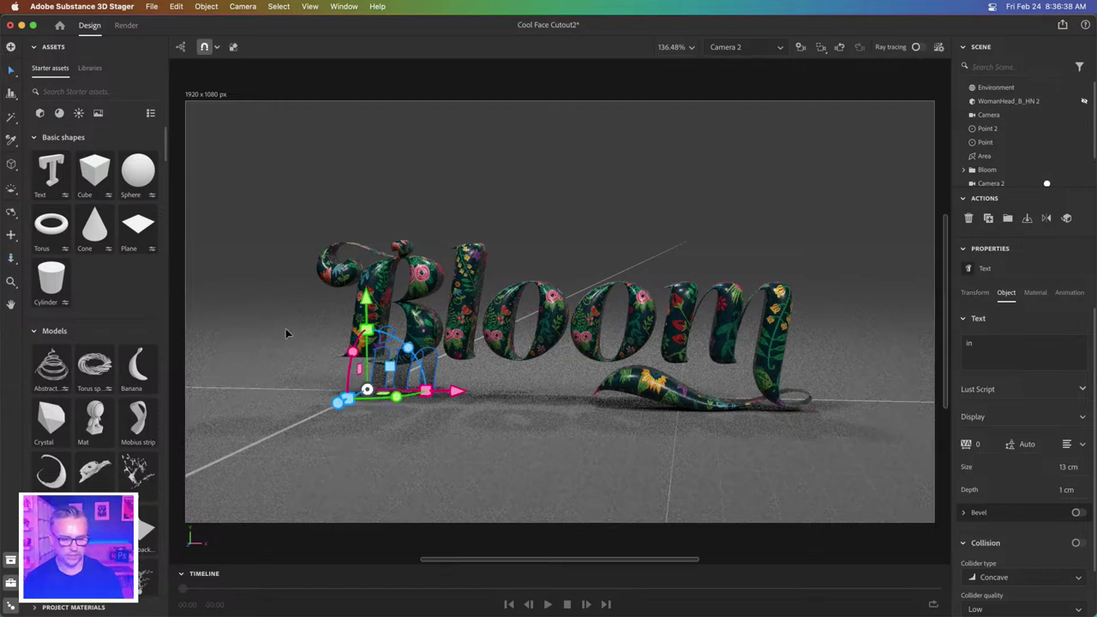
left_click_drag(369, 304, 371, 190)
left_click_drag(457, 277, 641, 274)
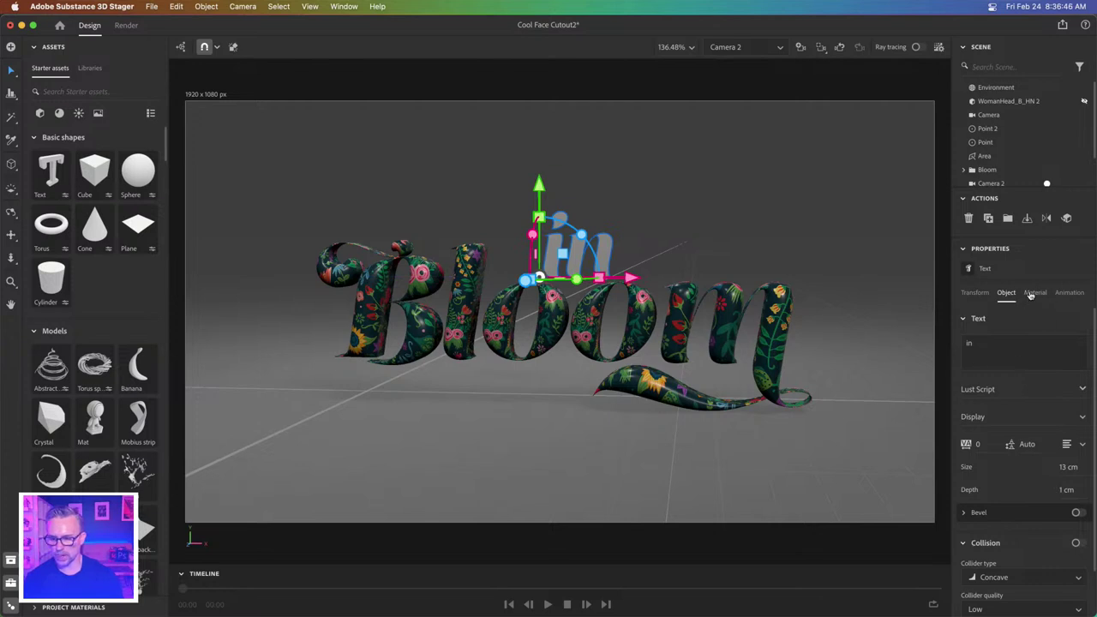
left_click(971, 294)
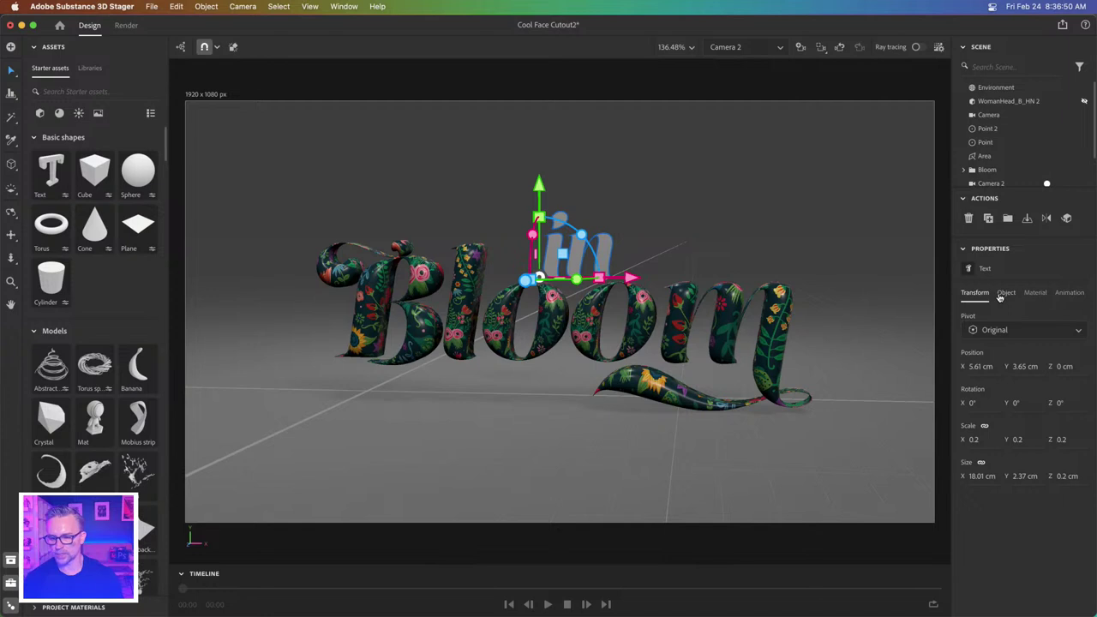
- Enable a Round bevel on the 'in' text with 74% space
left_click(1003, 293)
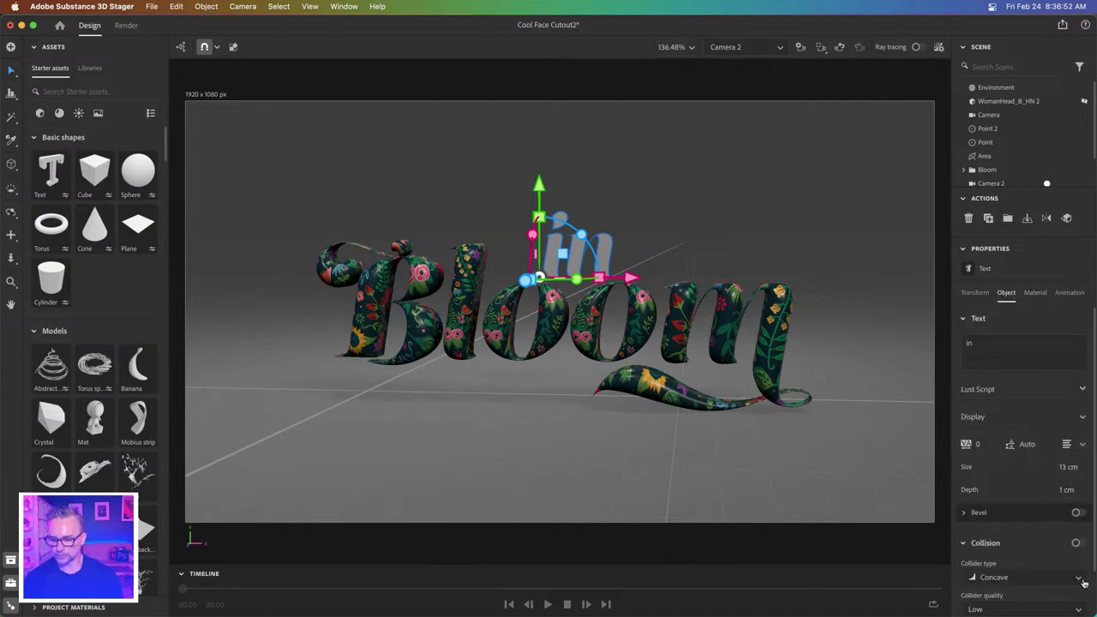
scroll(1093, 593, "down", 2)
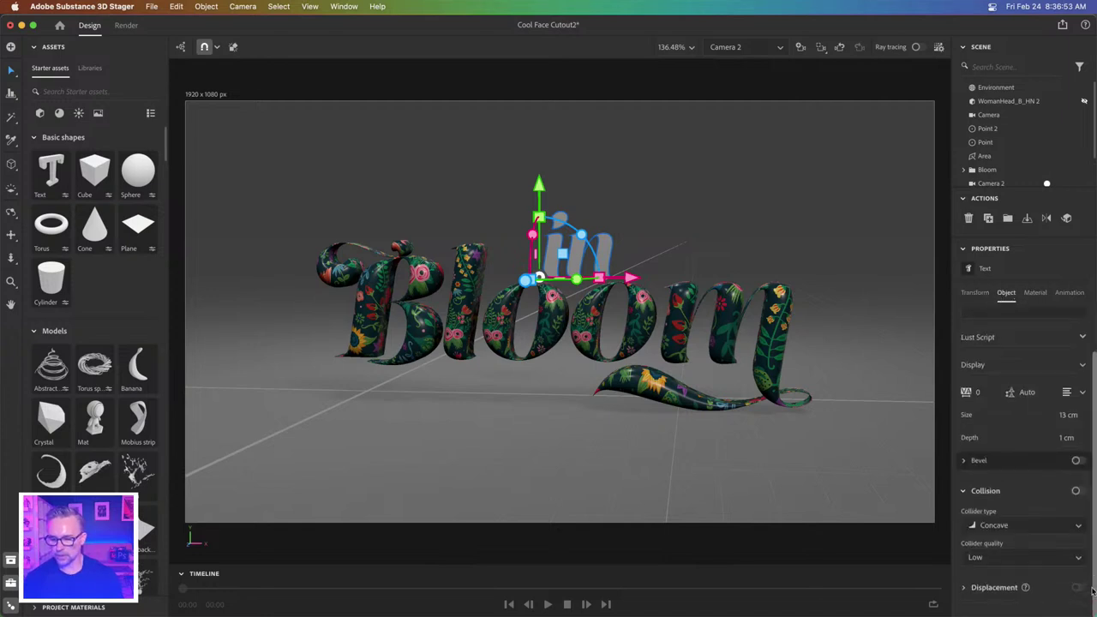
left_click(962, 461)
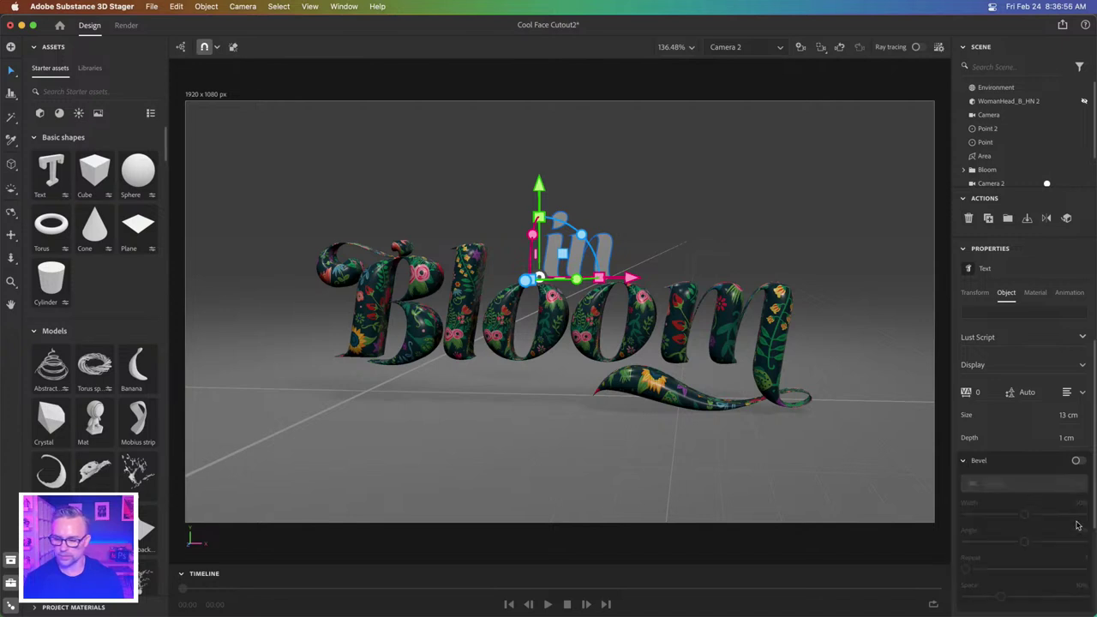
left_click(1076, 461)
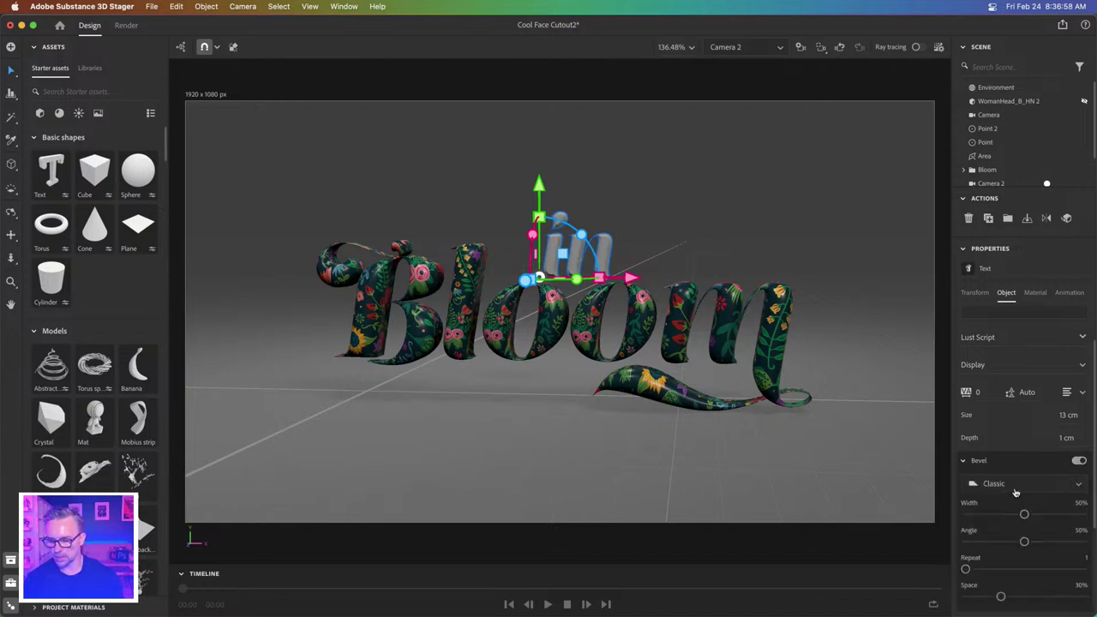
left_click(1016, 486)
left_click(995, 344)
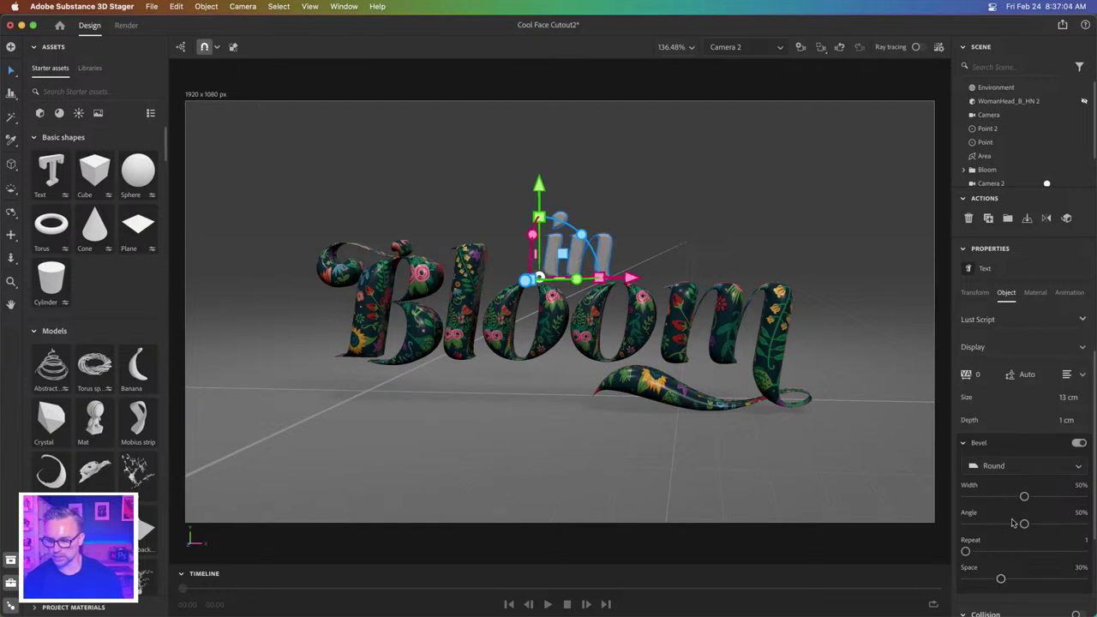
left_click_drag(1000, 579, 1052, 579)
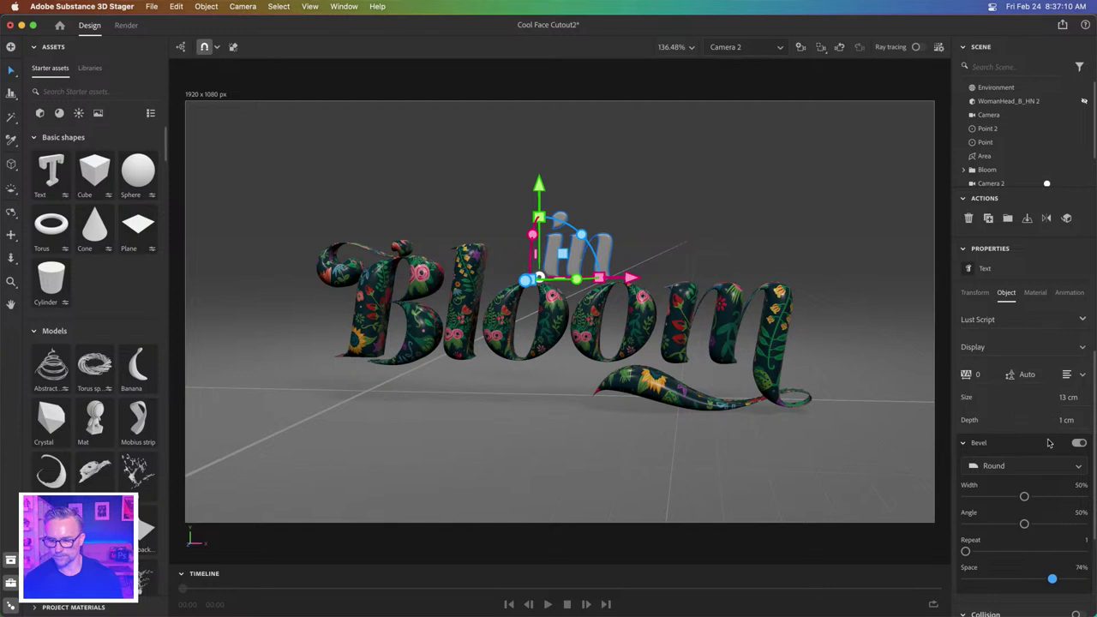
- Increase the text depth from 1 cm to 7 cm and show the Nature library
scroll(1093, 589, "down", 3)
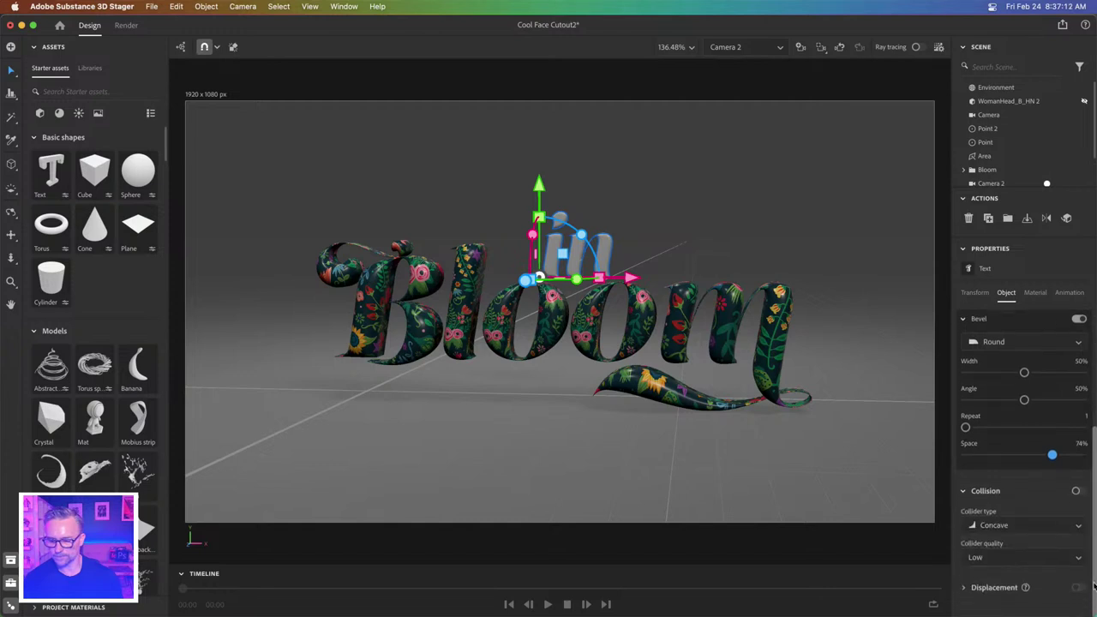
scroll(1089, 488, "up", 3)
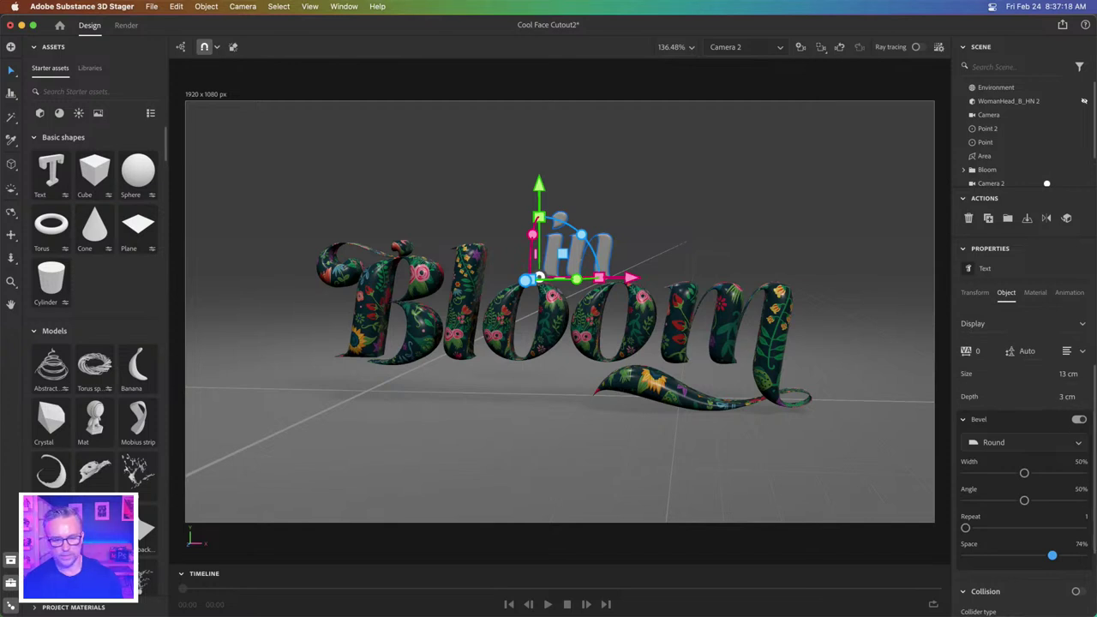
mouse_move(1062, 396)
left_mouse_down()
mouse_move(1082, 395)
mouse_move(1062, 396)
left_mouse_up()
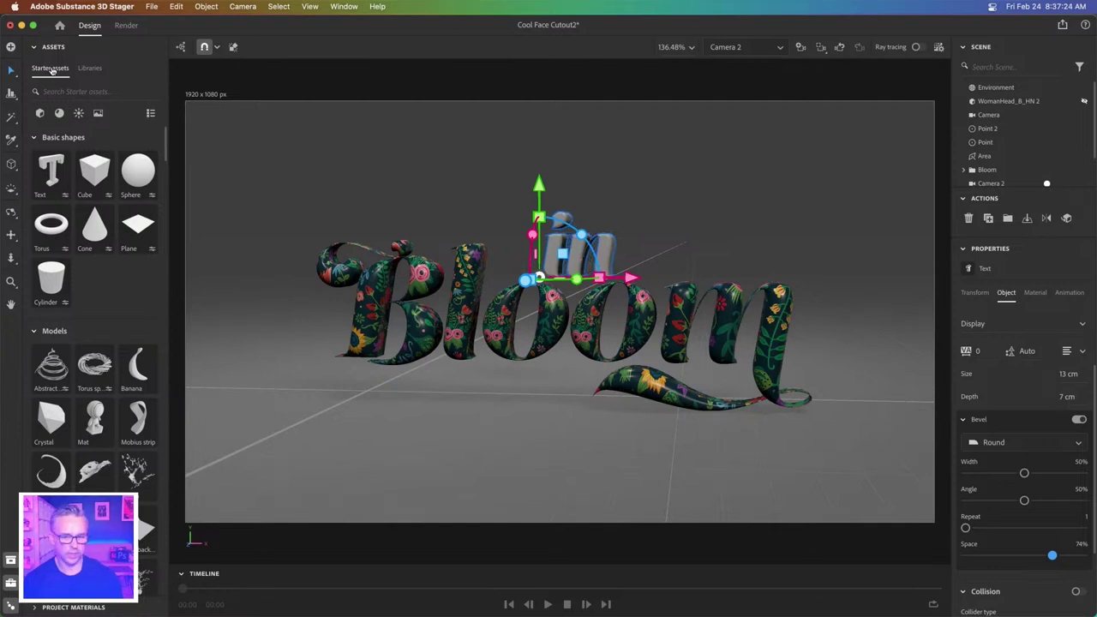
left_click(90, 67)
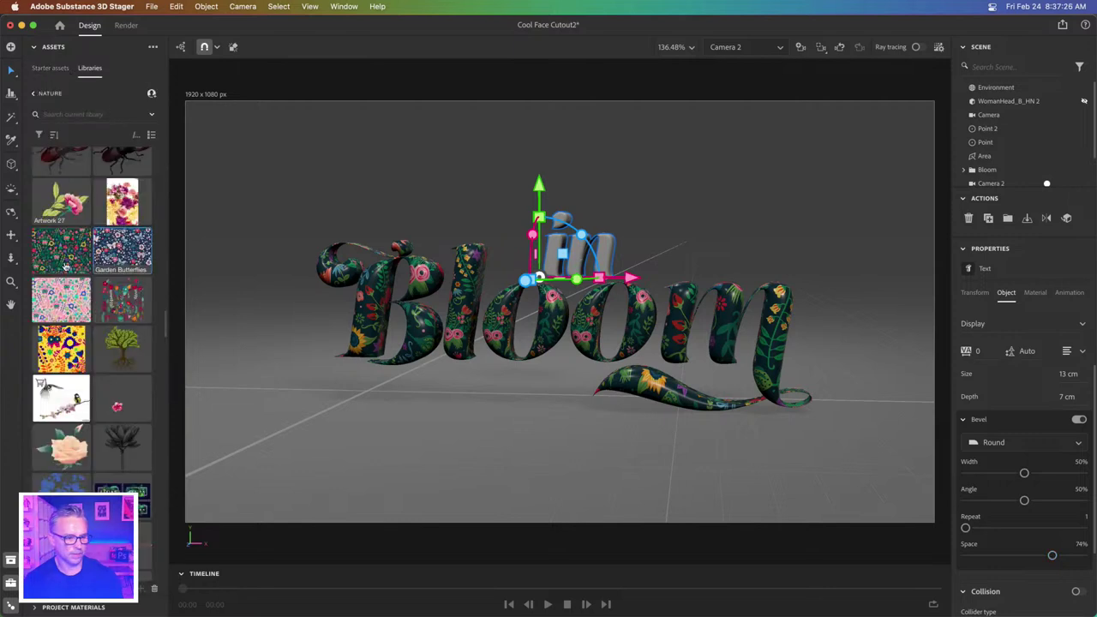
- Apply Floral Heart to the 'in' text, converting it to a standard model
left_click_drag(49, 251, 561, 261)
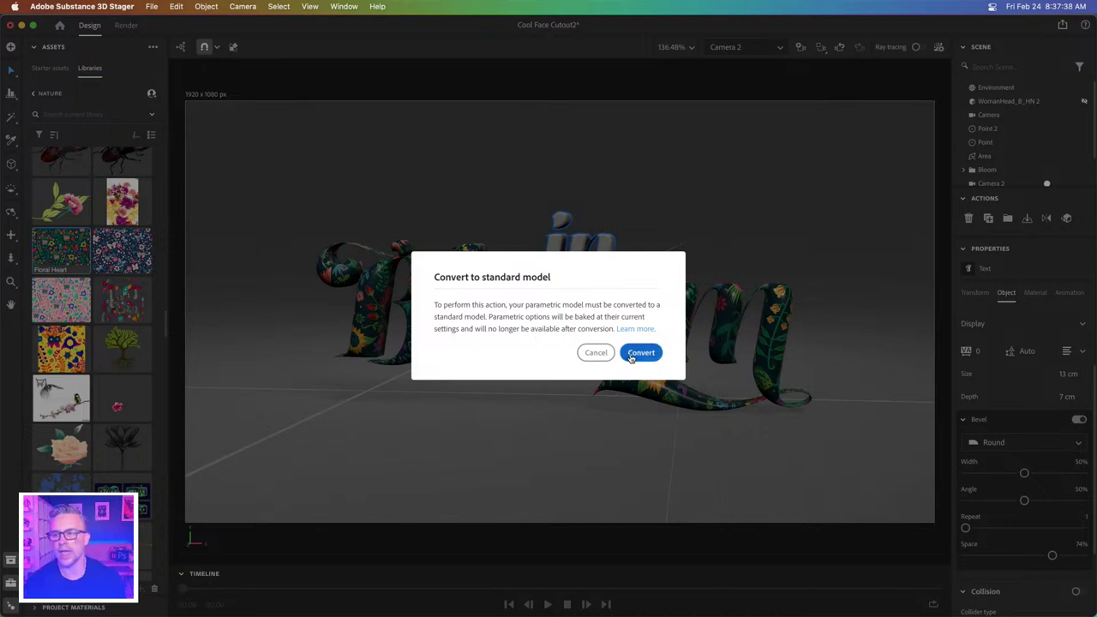
left_click(631, 354)
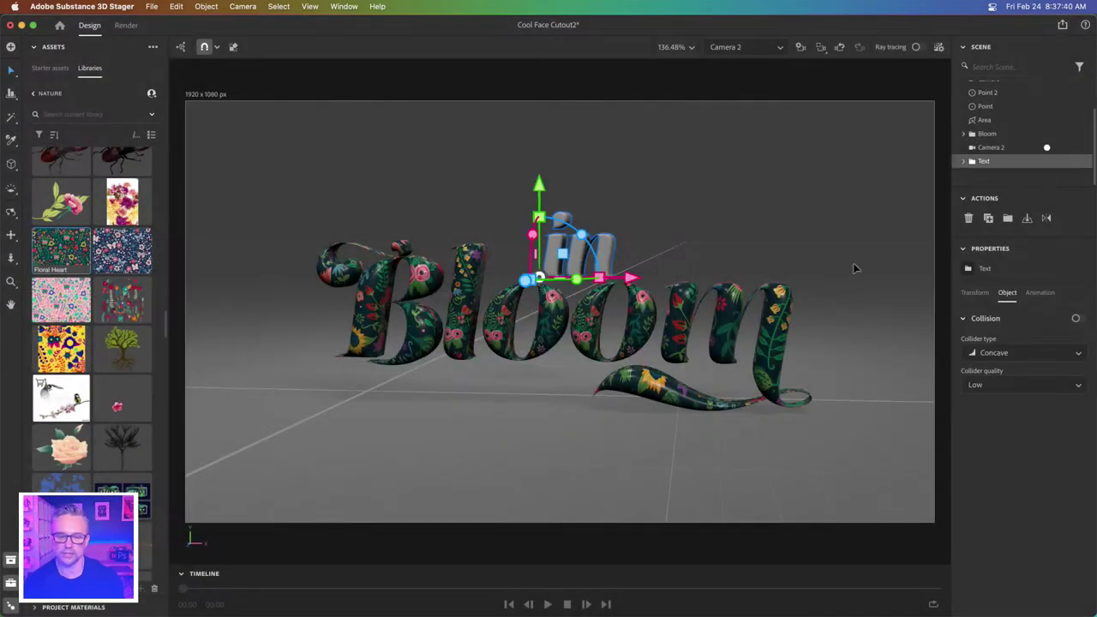
left_click_drag(71, 257, 565, 257)
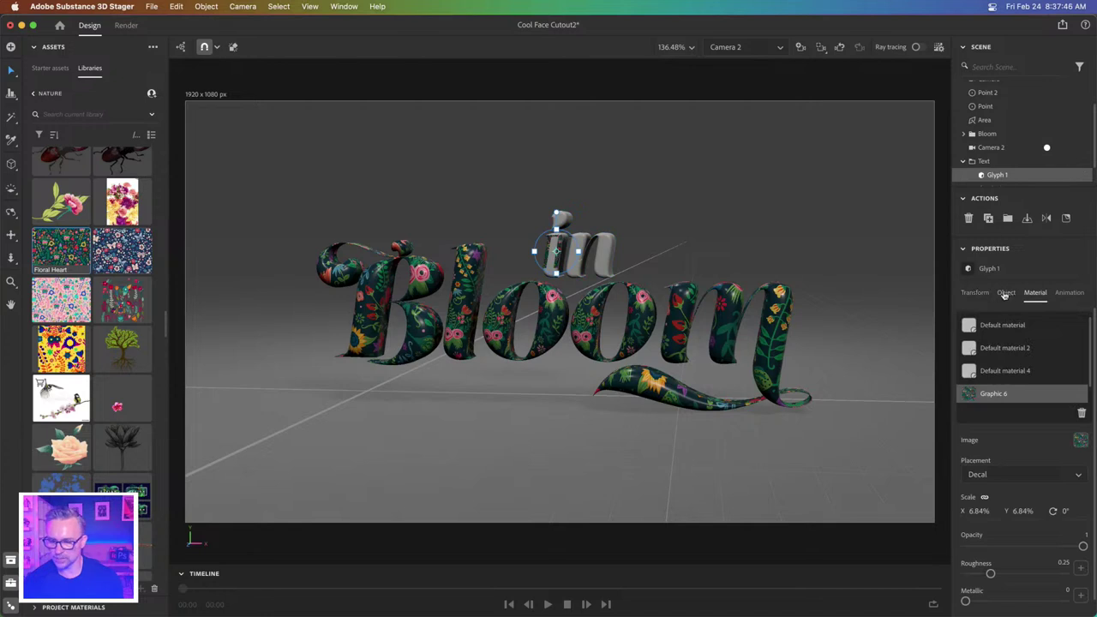
left_click(976, 296)
left_click(1002, 297)
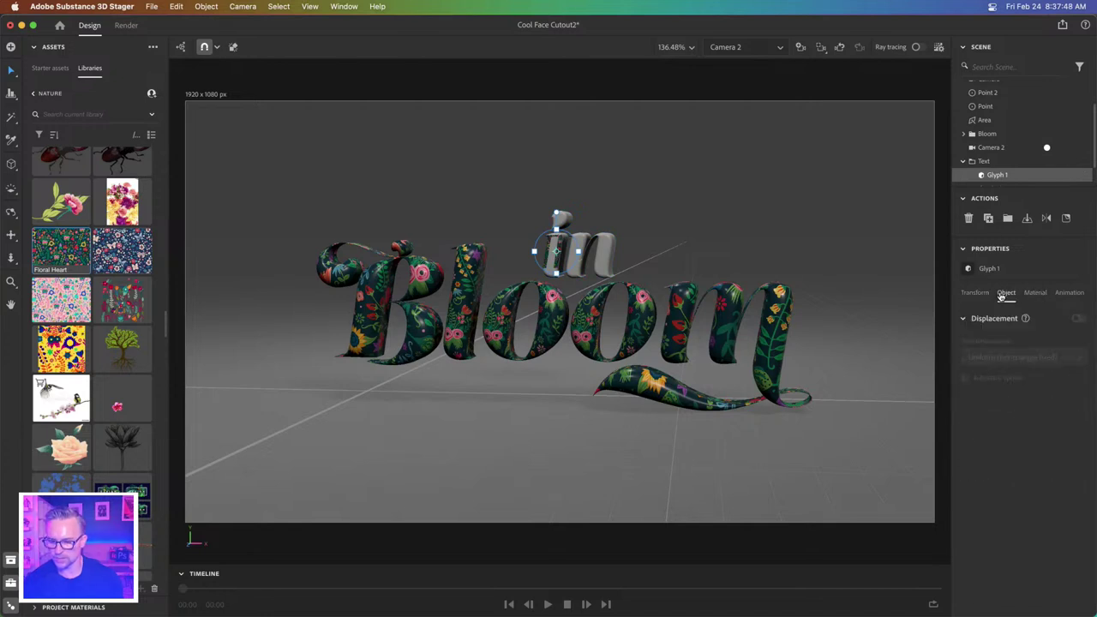
left_click(973, 298)
left_click(1030, 296)
left_click(1005, 297)
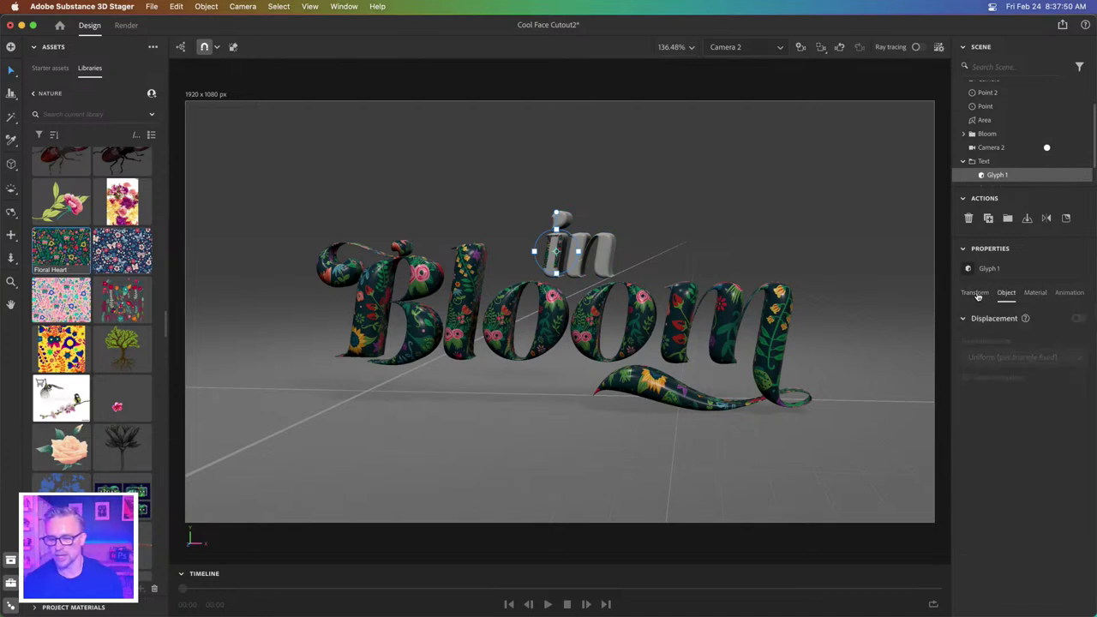
left_click(974, 297)
left_click_drag(1015, 190, 1013, 241)
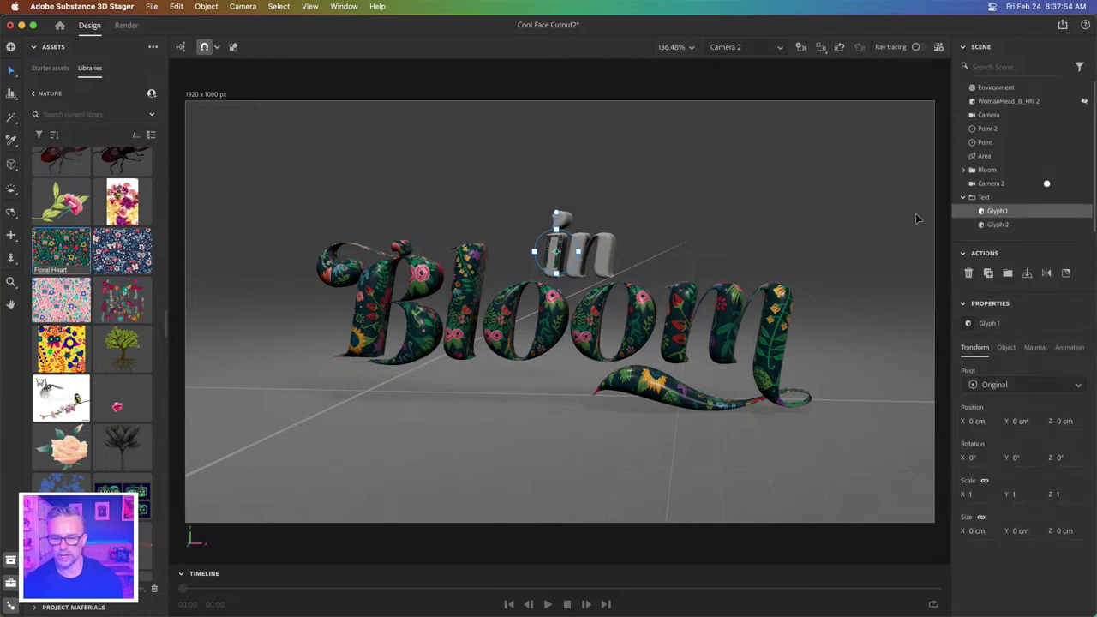
left_click(979, 199)
left_click_drag(60, 247, 994, 201)
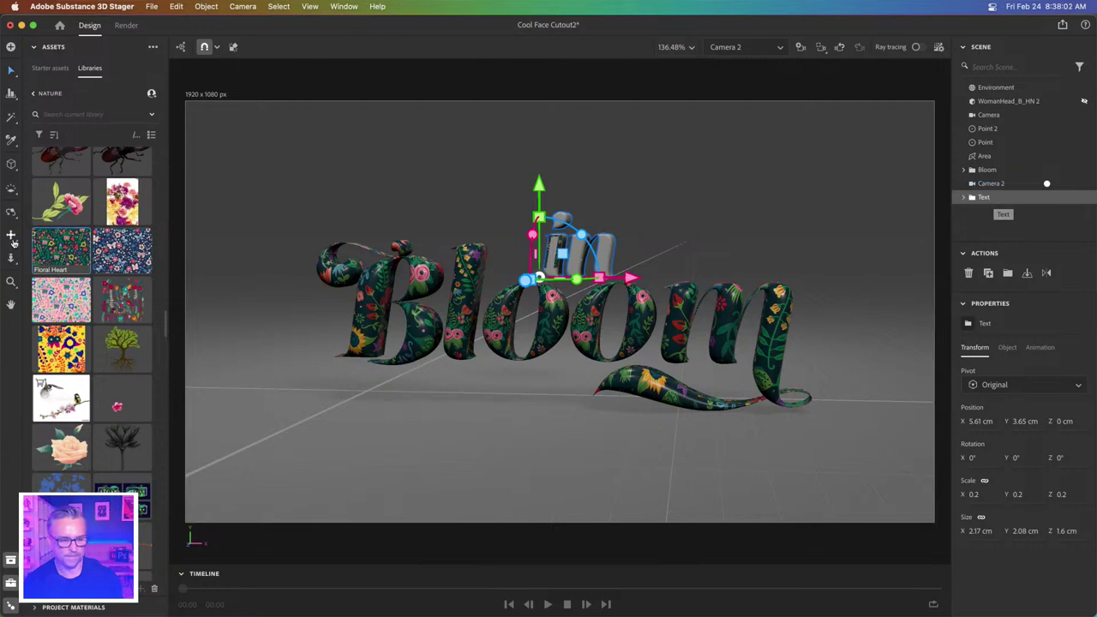
- Set the Floral Heart graphic on Glyph 1 to Fill placement instead of Decal
left_click(962, 197)
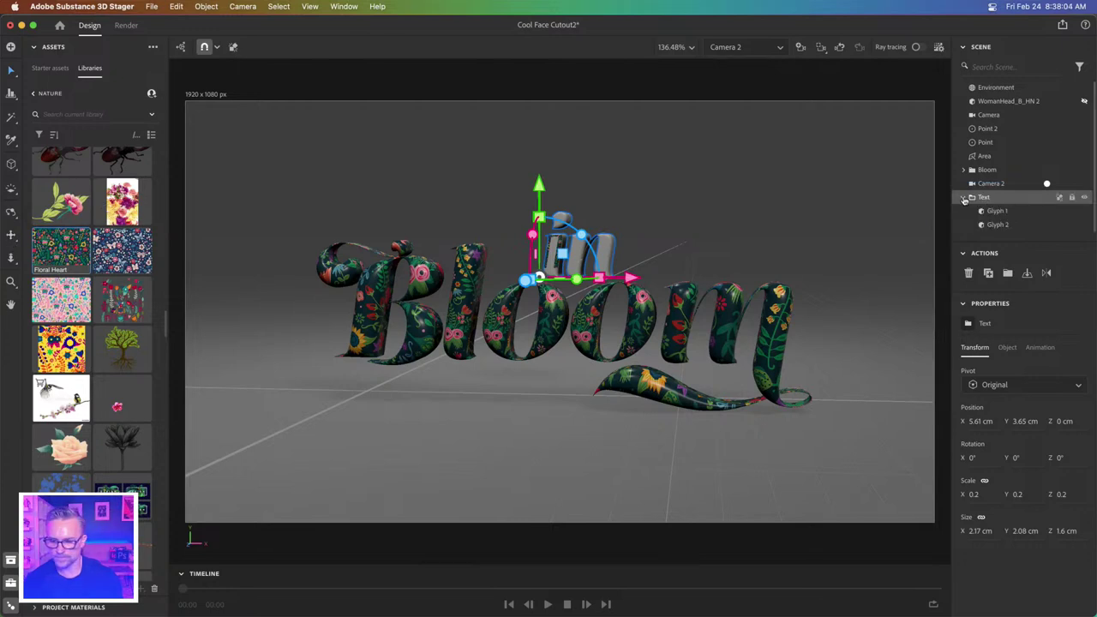
left_click(990, 213)
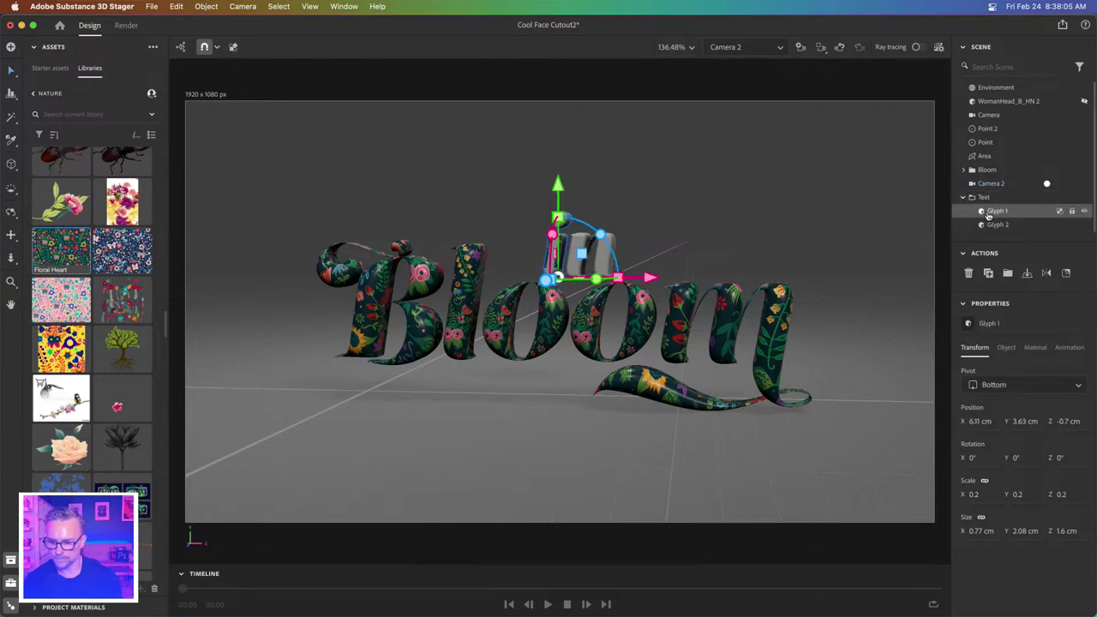
left_click(1006, 349)
left_click(1032, 347)
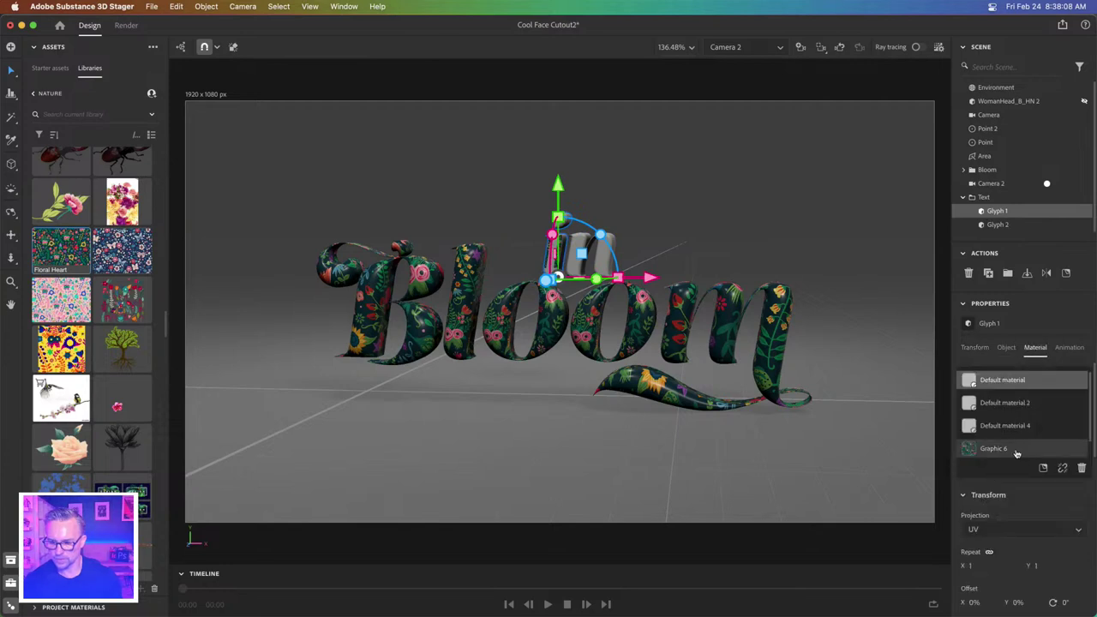
left_click(1015, 449)
left_click(1017, 533)
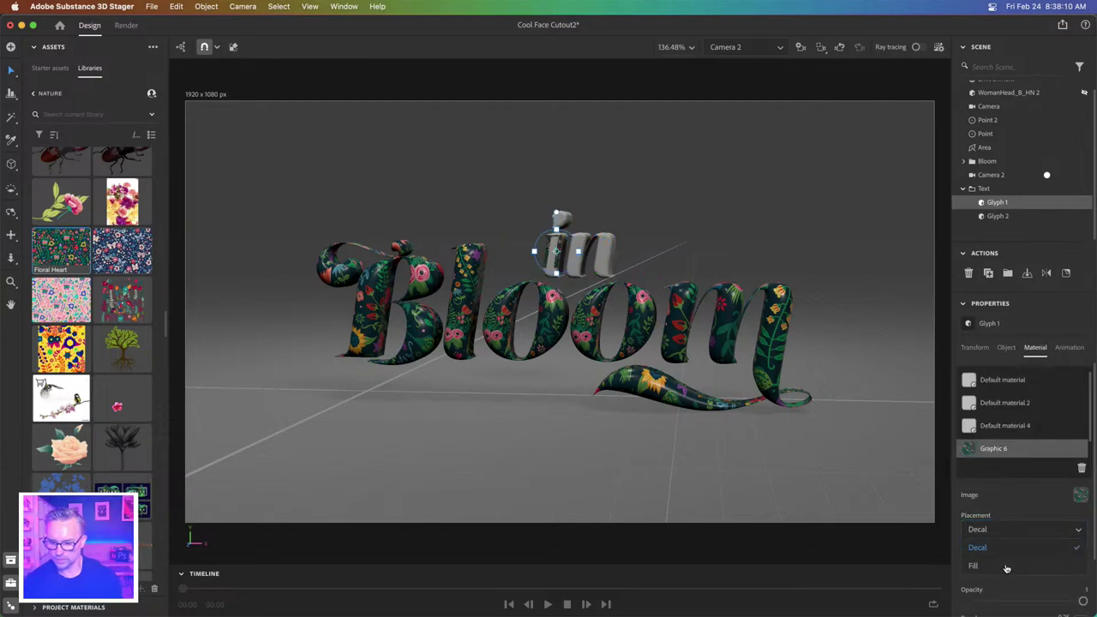
left_click(1007, 568)
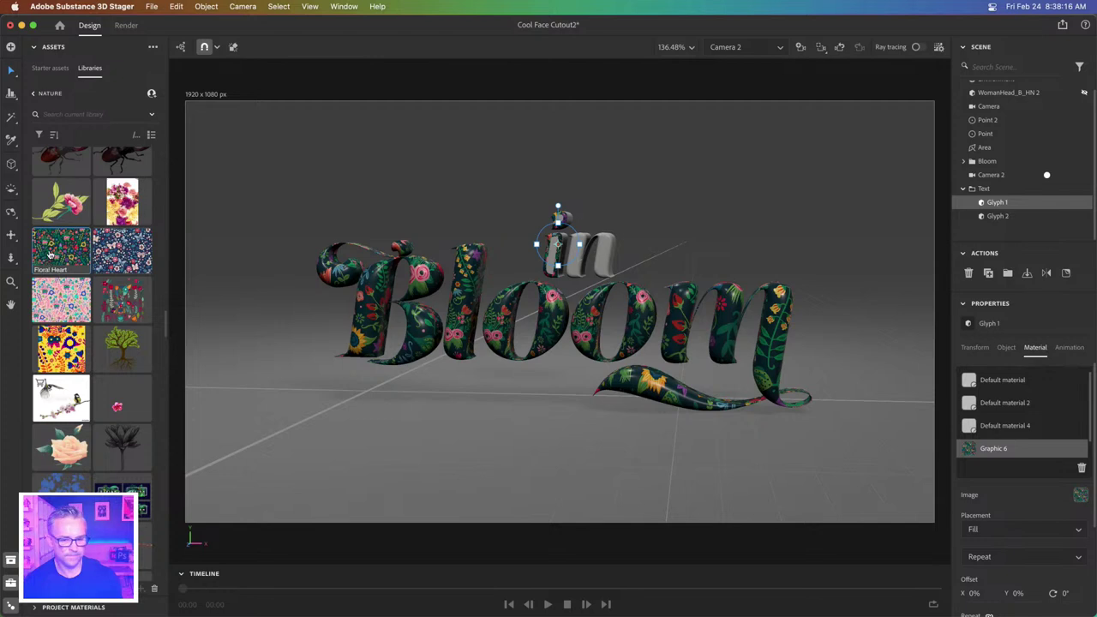
- Apply Floral Heart to Glyph 2 and set its placement to Fill
left_click_drag(52, 257, 609, 256)
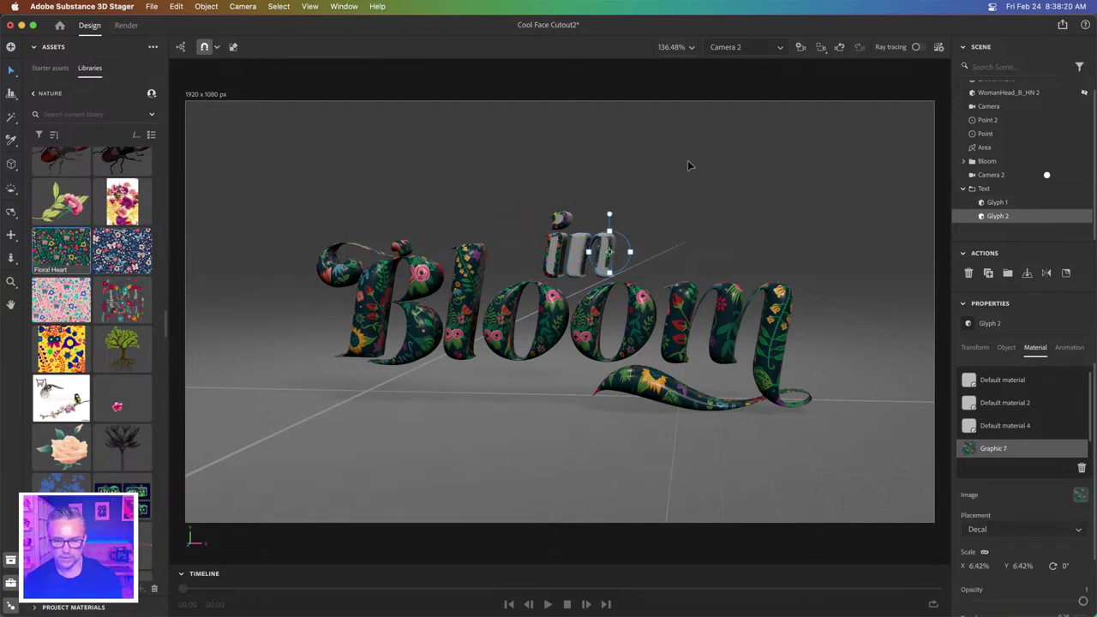
left_click(1018, 532)
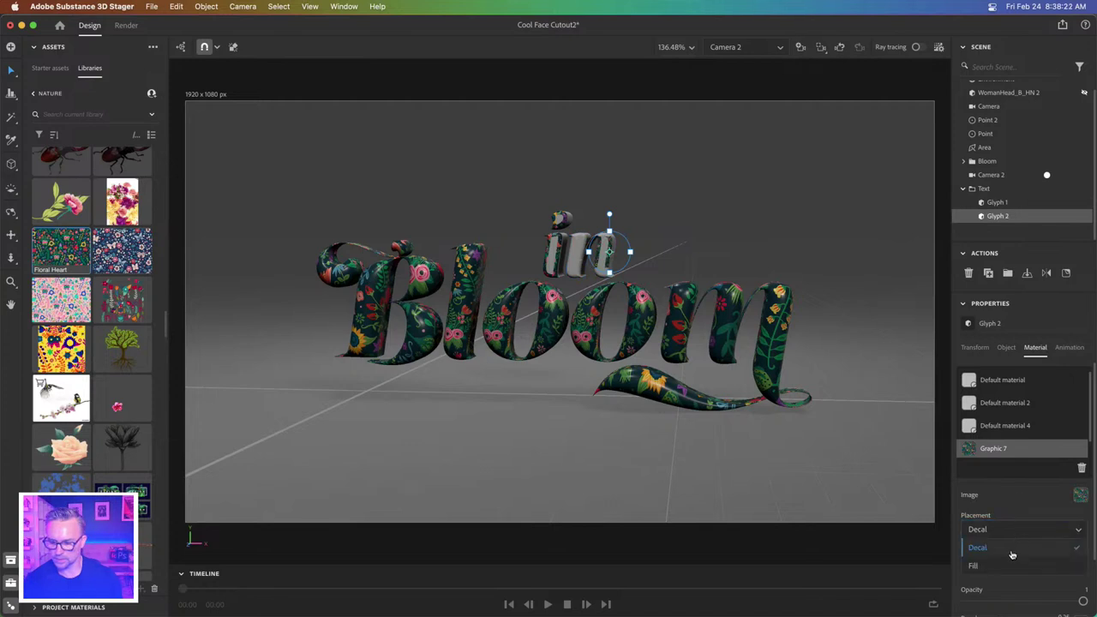
left_click(985, 571)
left_click(472, 173)
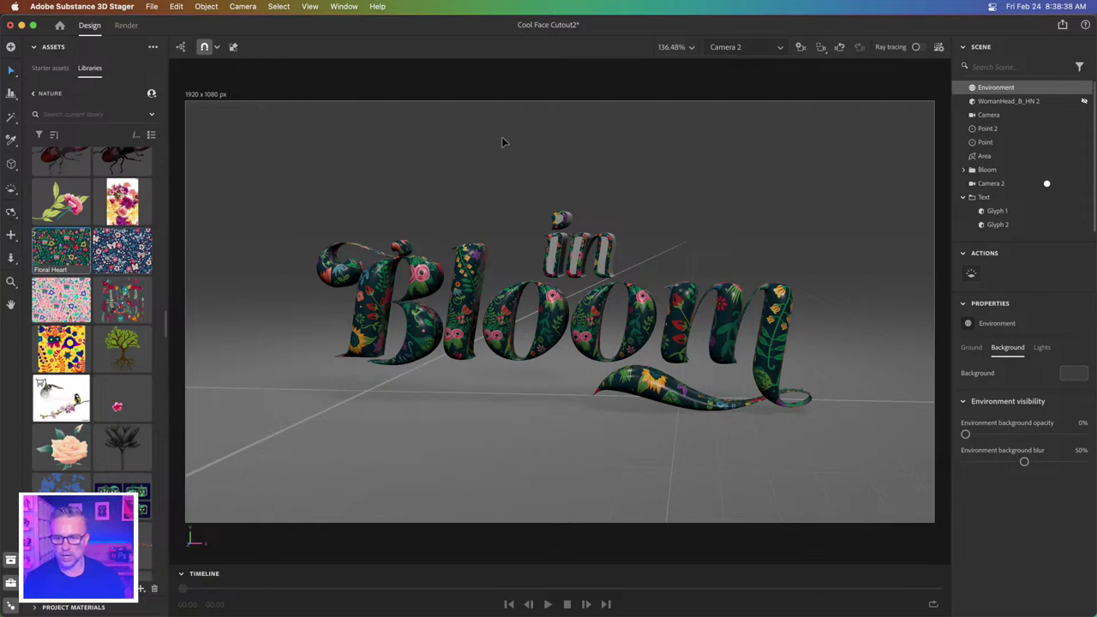
- Add Camera 3 and orbit it around the 'in Bloom' text
left_click(800, 48)
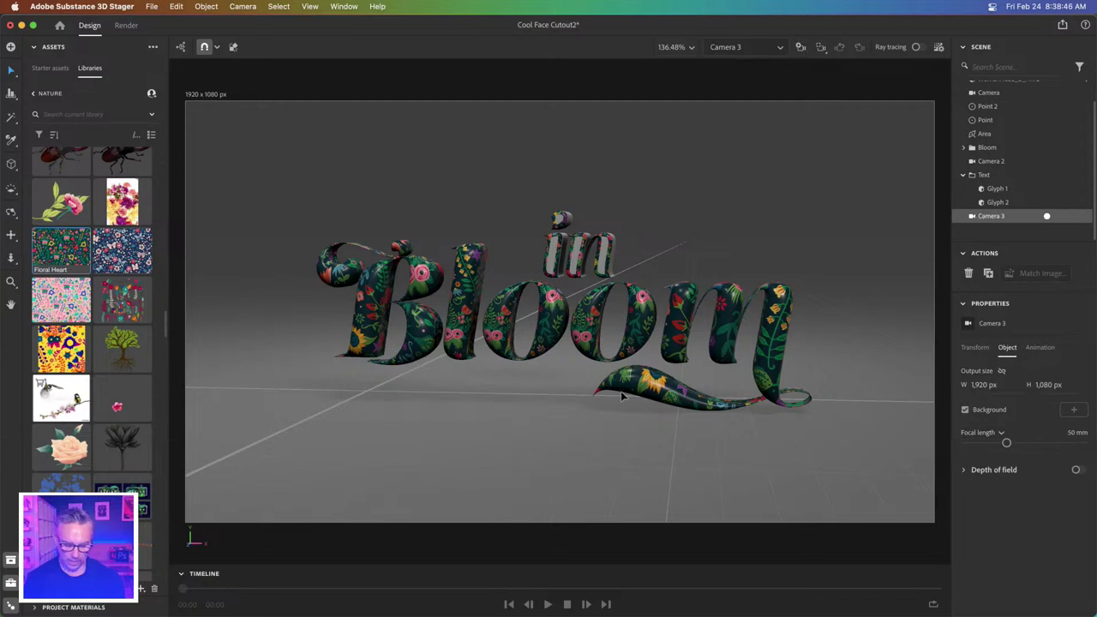
key("c")
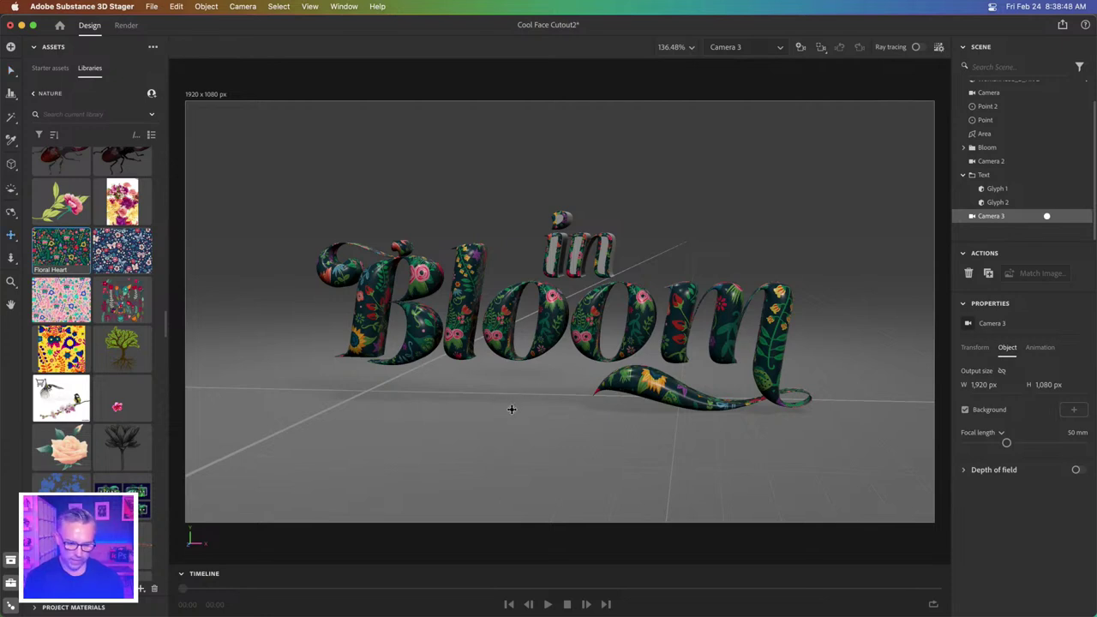
key("1")
left_click_drag(553, 380, 606, 296)
key("2")
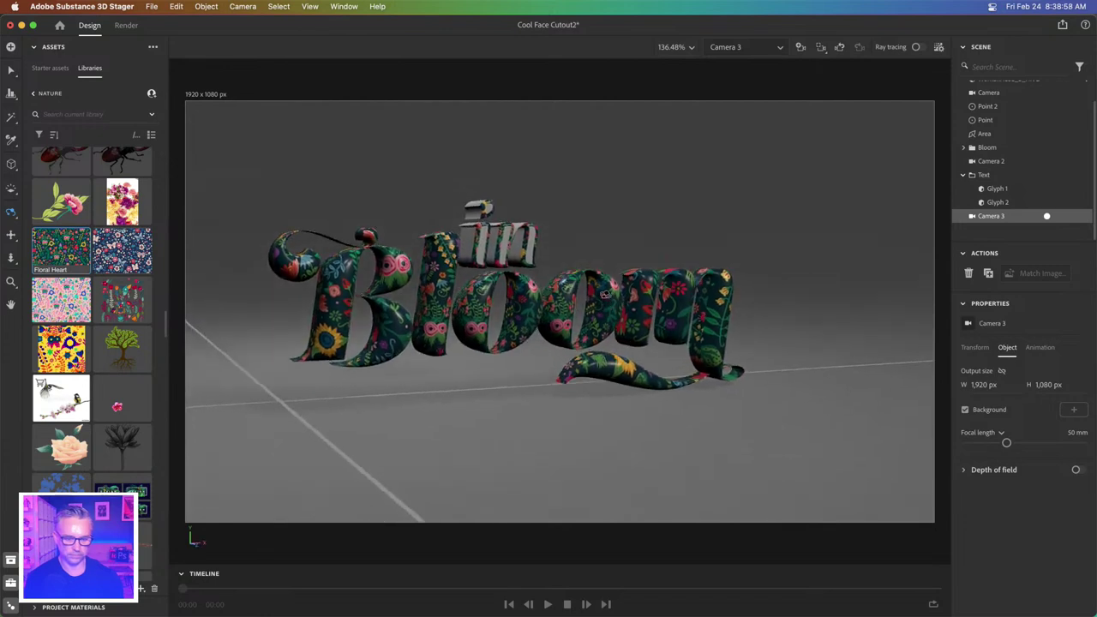
- Push the 'in' Text group 0.5 cm along depth
left_click(981, 176)
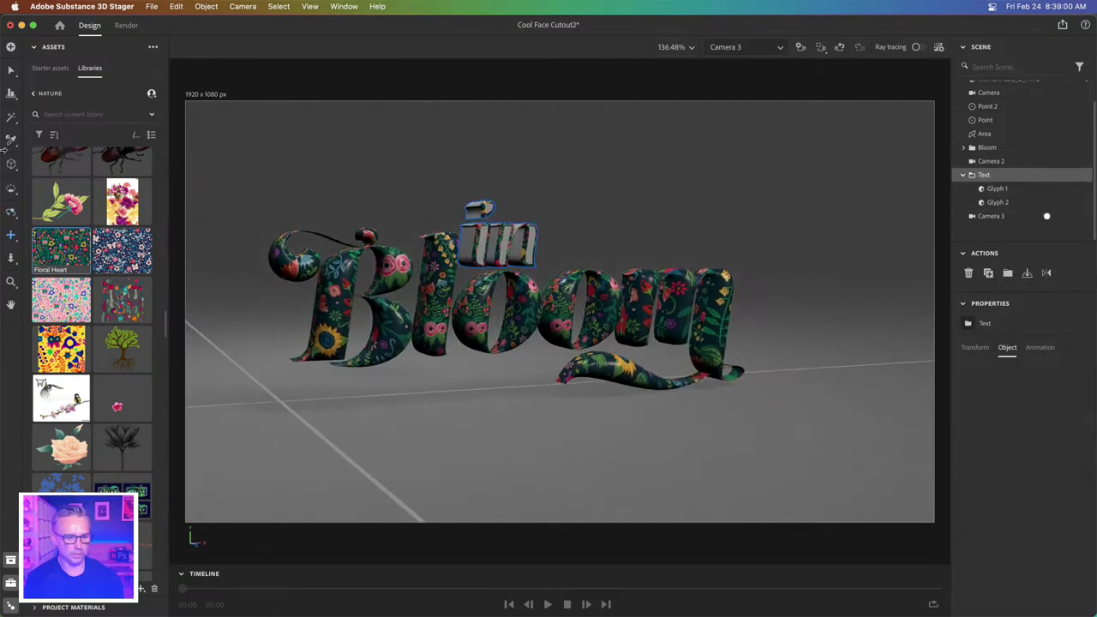
left_click(9, 72)
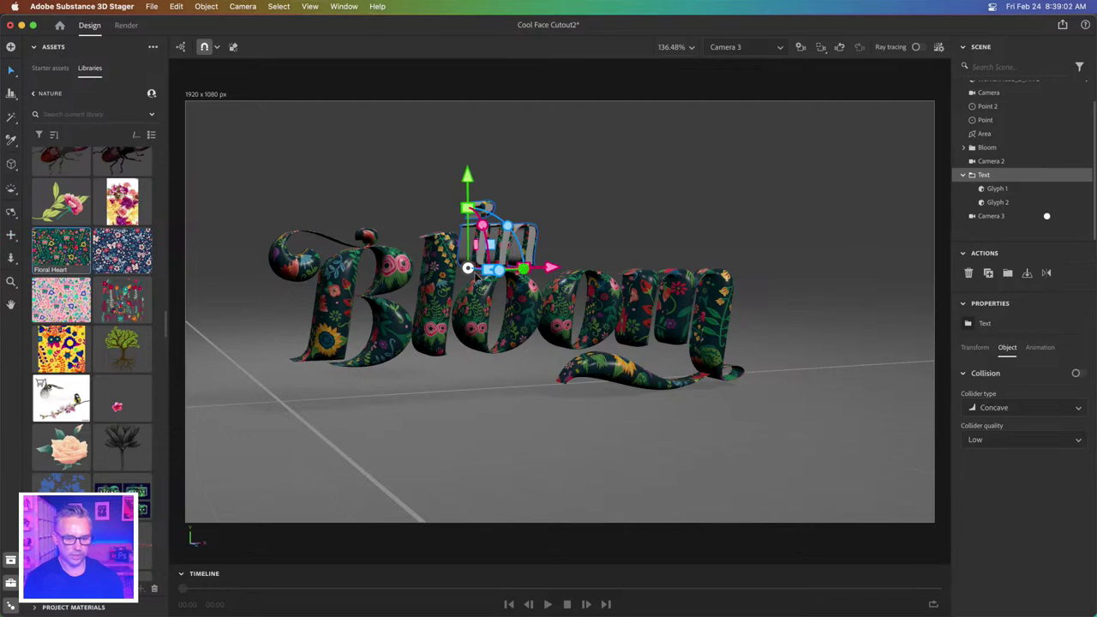
left_click_drag(499, 272, 529, 272)
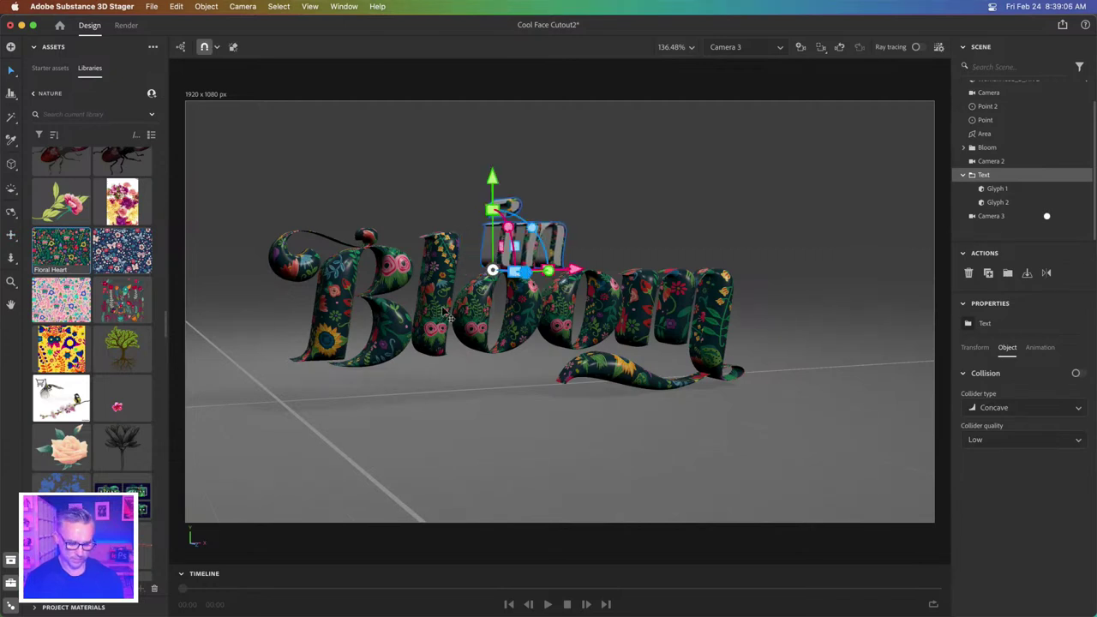
- Pan, orbit and dolly Camera 3 to a low, angled view of the text
key("2")
left_click_drag(512, 421, 540, 387)
key("1")
key("3")
key("3")
key("1")
- Set Camera 3's focal length to 47 mm
key("2")
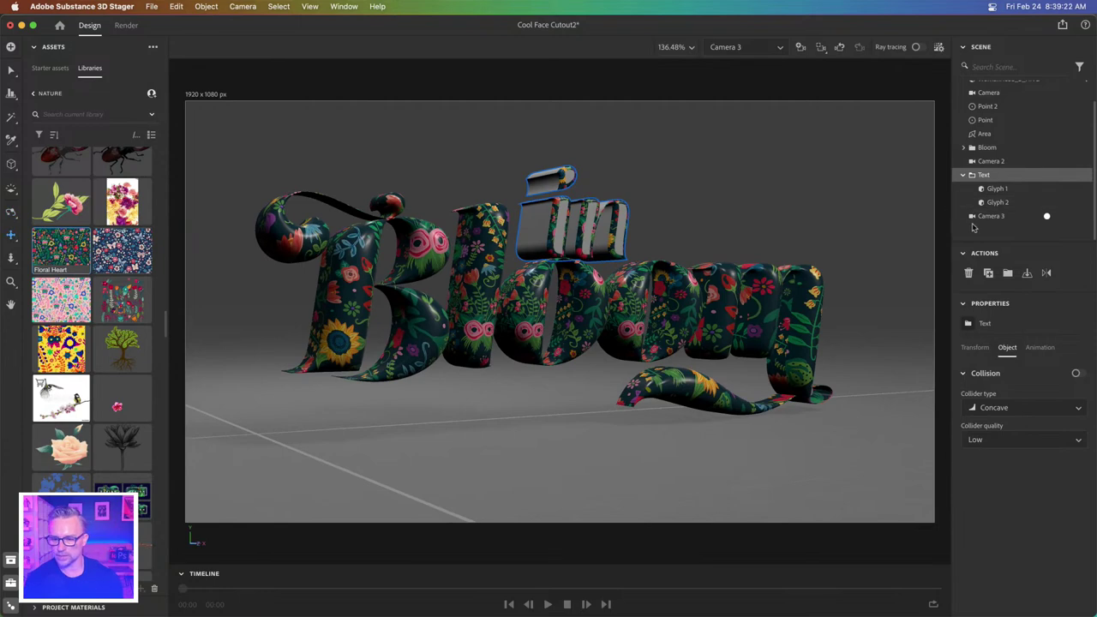
left_click(972, 219)
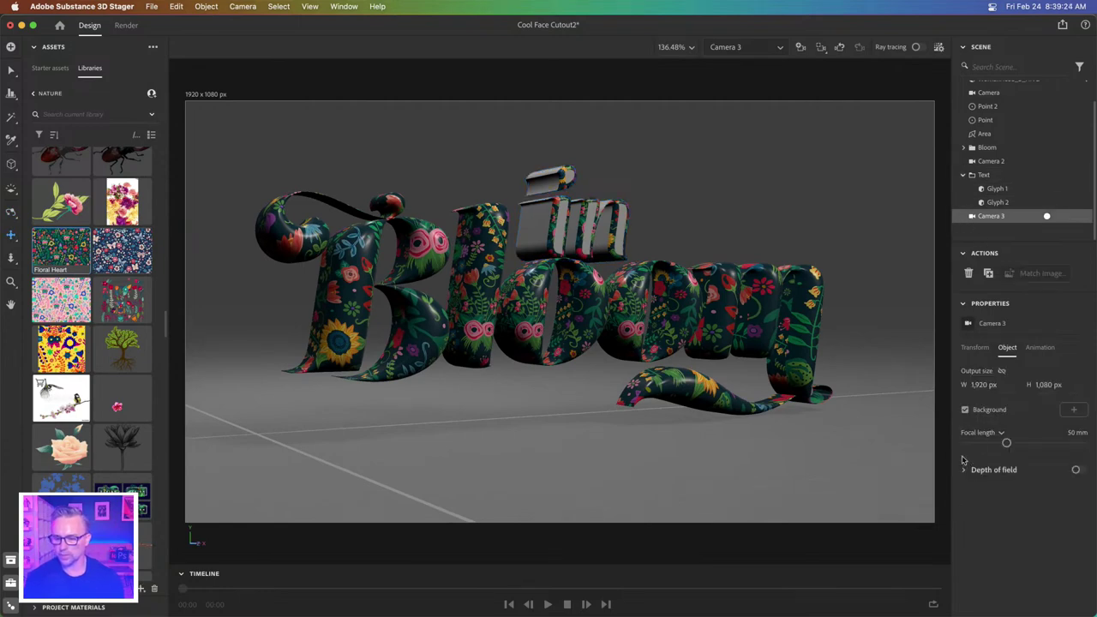
left_click(1018, 444)
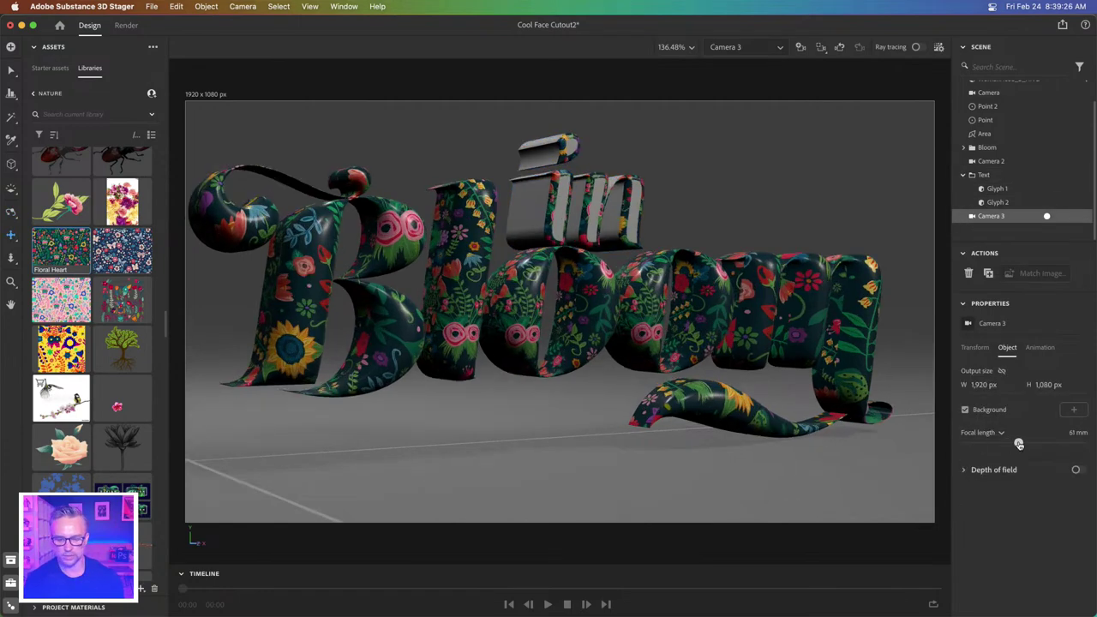
mouse_move(1018, 444)
left_mouse_down()
mouse_move(1057, 442)
mouse_move(963, 443)
mouse_move(1003, 442)
left_mouse_up()
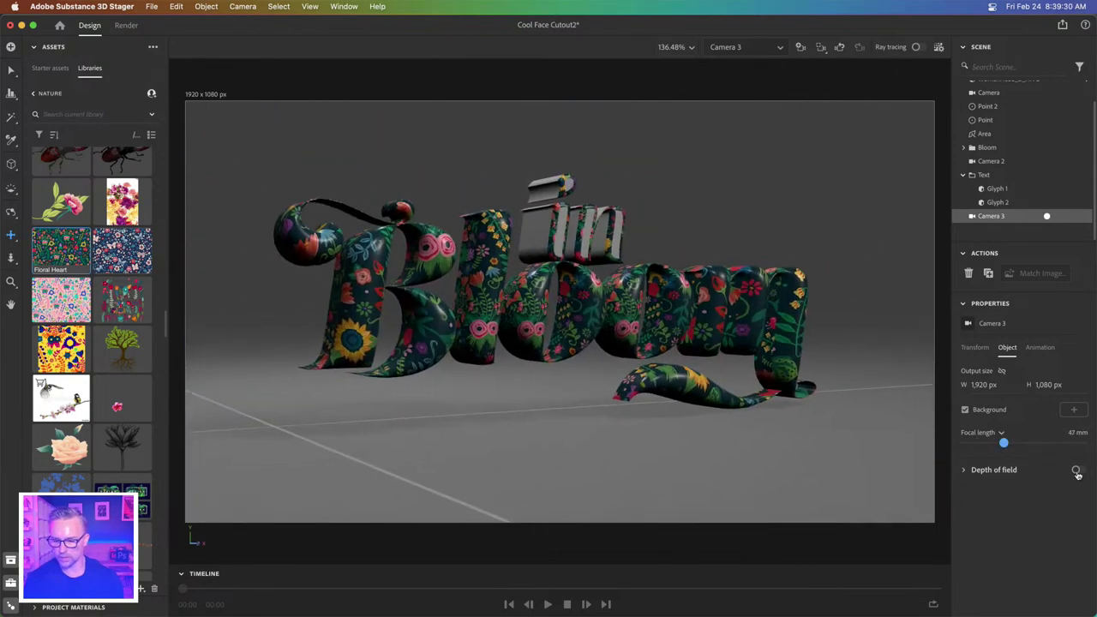
- Enable depth of field focused on the Bloom text, turn on ray tracing, and lower blur to 5.8
left_click(1077, 472)
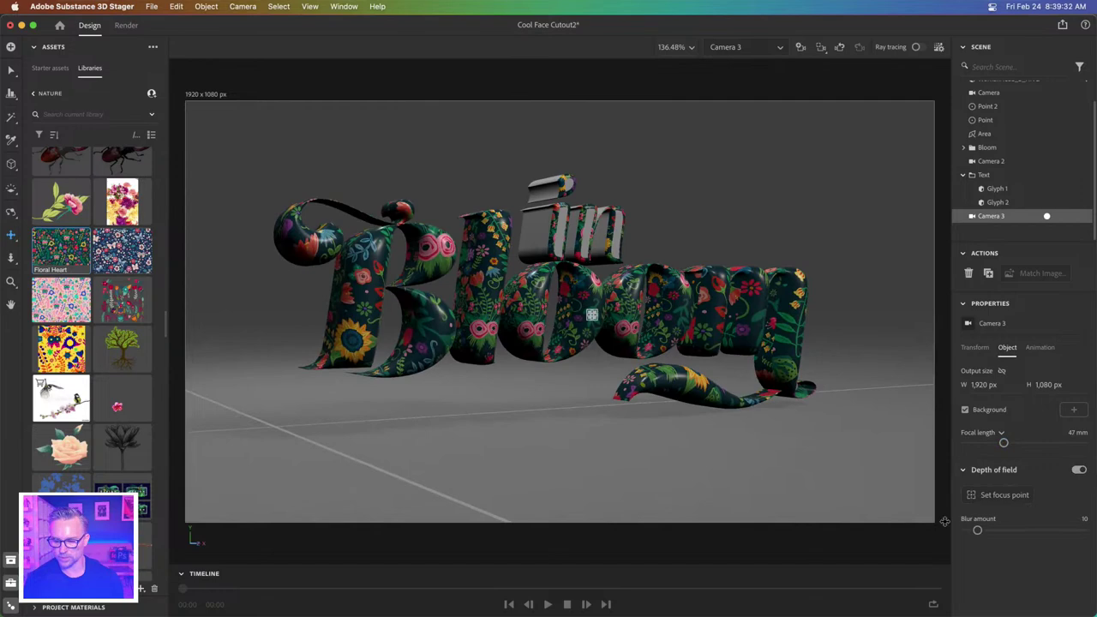
left_click(985, 495)
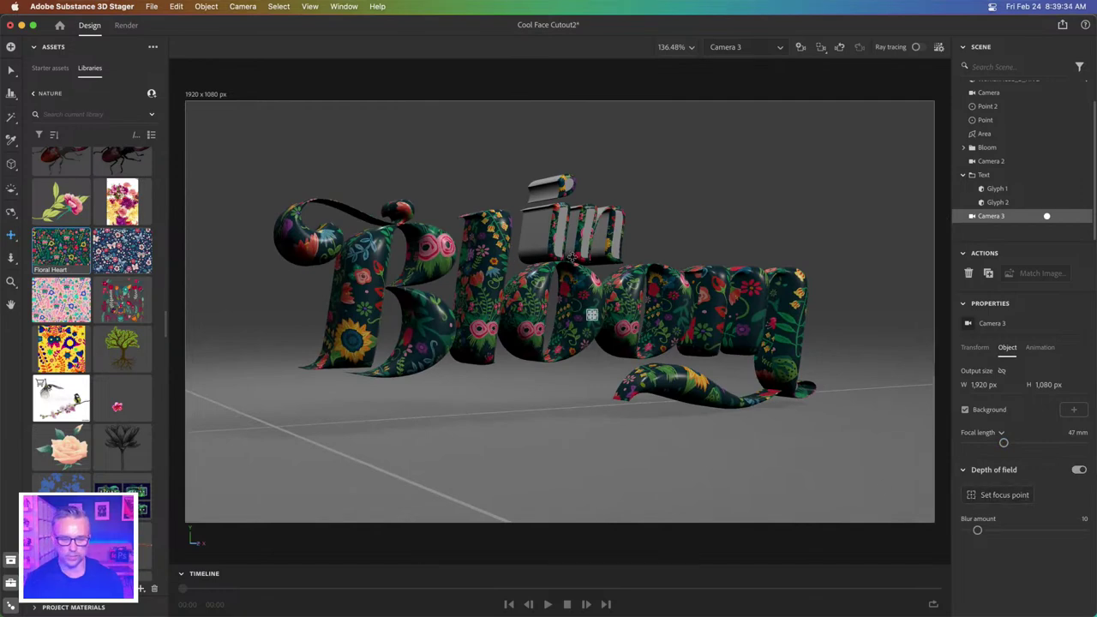
left_click(985, 497)
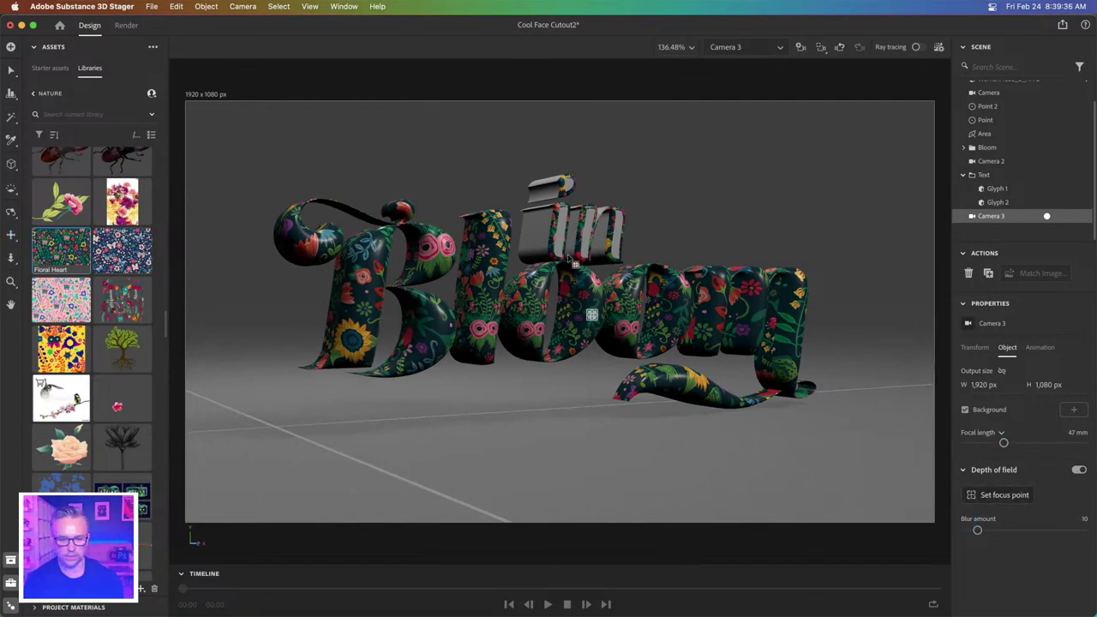
left_click(588, 293)
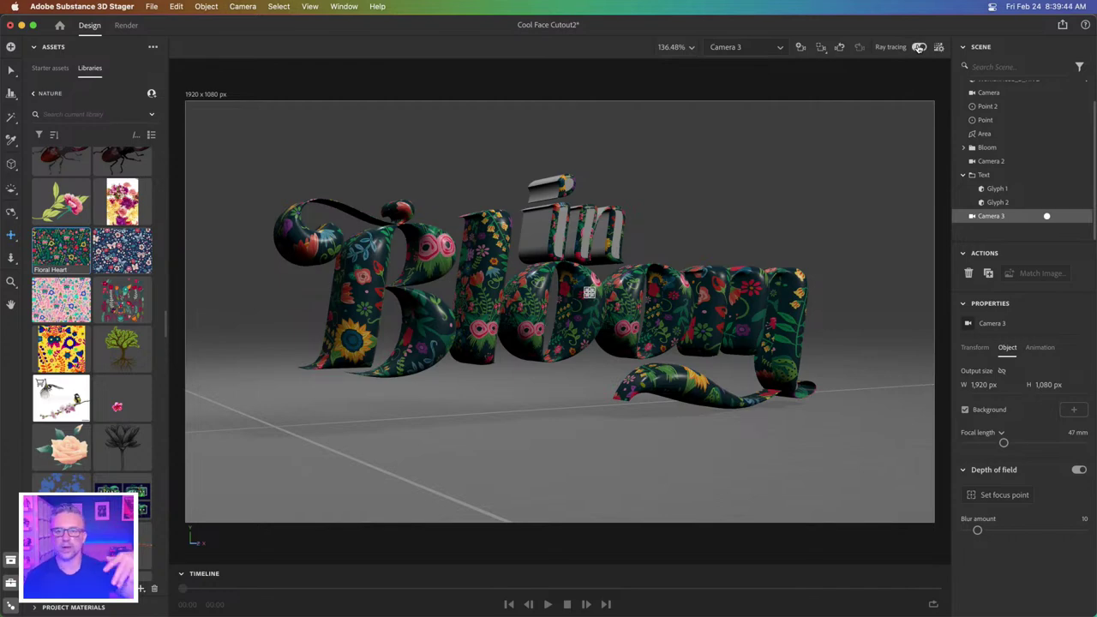
left_click(919, 47)
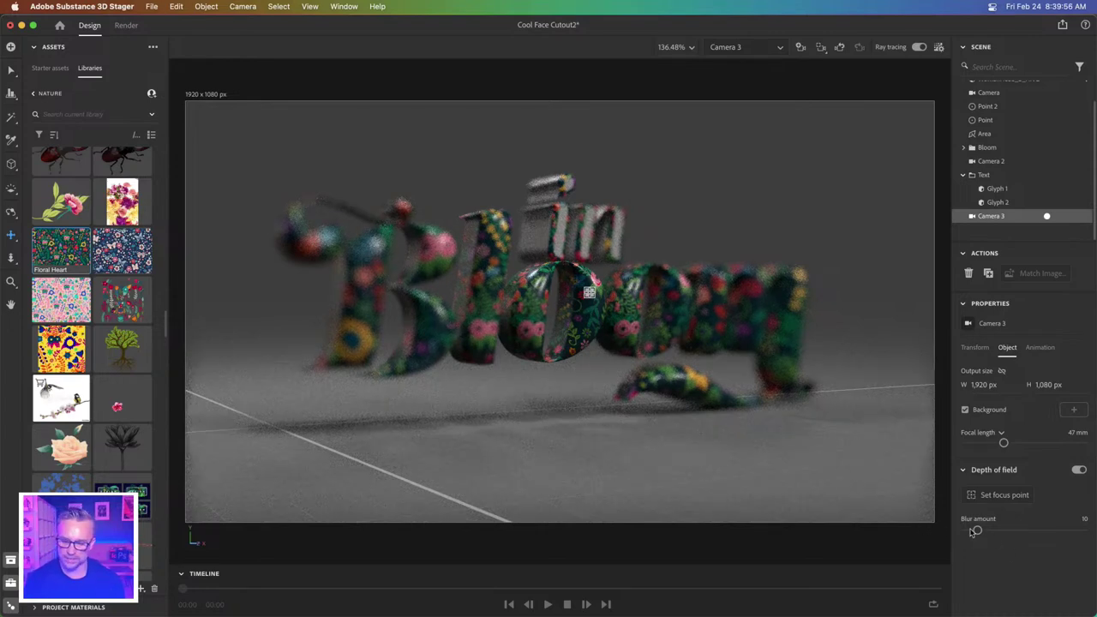
left_click_drag(976, 530, 972, 530)
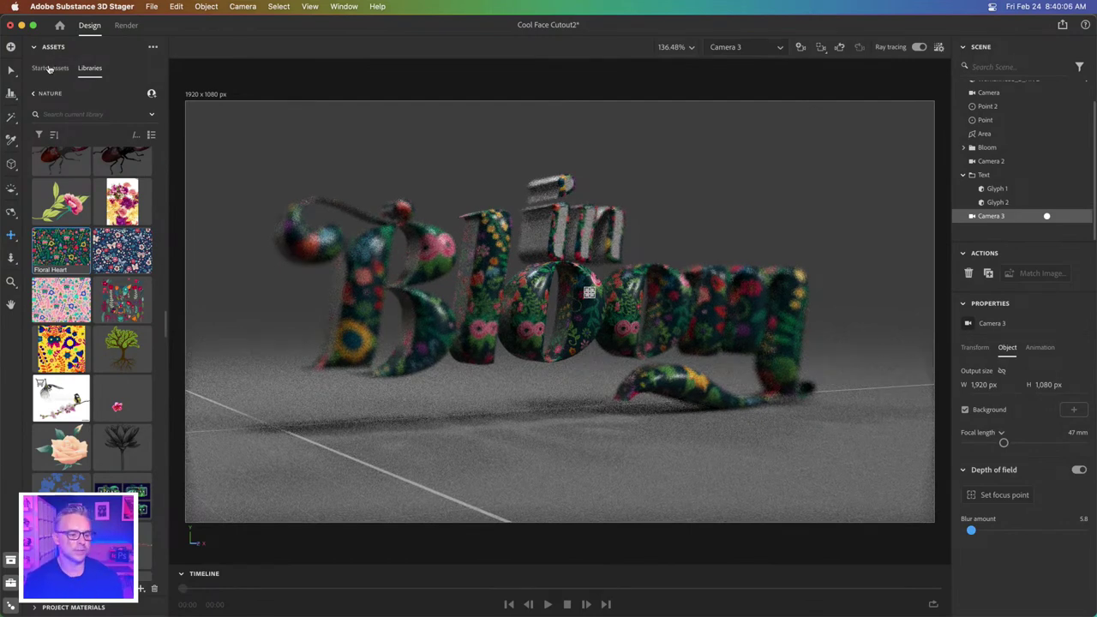
- Browse the Starter assets' Lights category with Area, Spot, Point and Directional lights
left_click(49, 68)
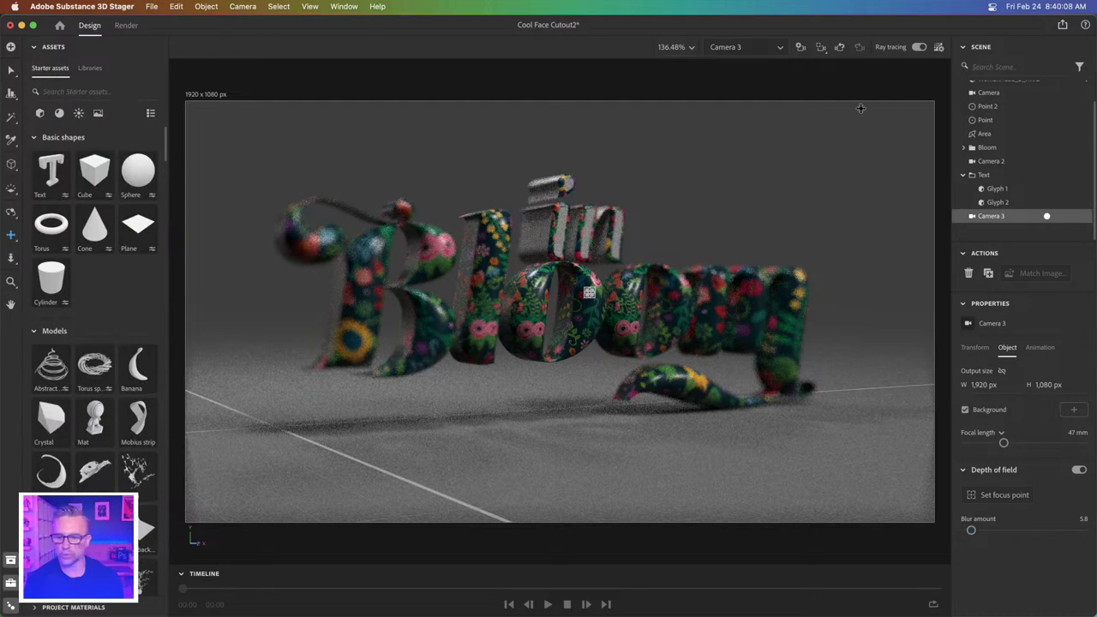
left_click_drag(1093, 206, 1092, 166)
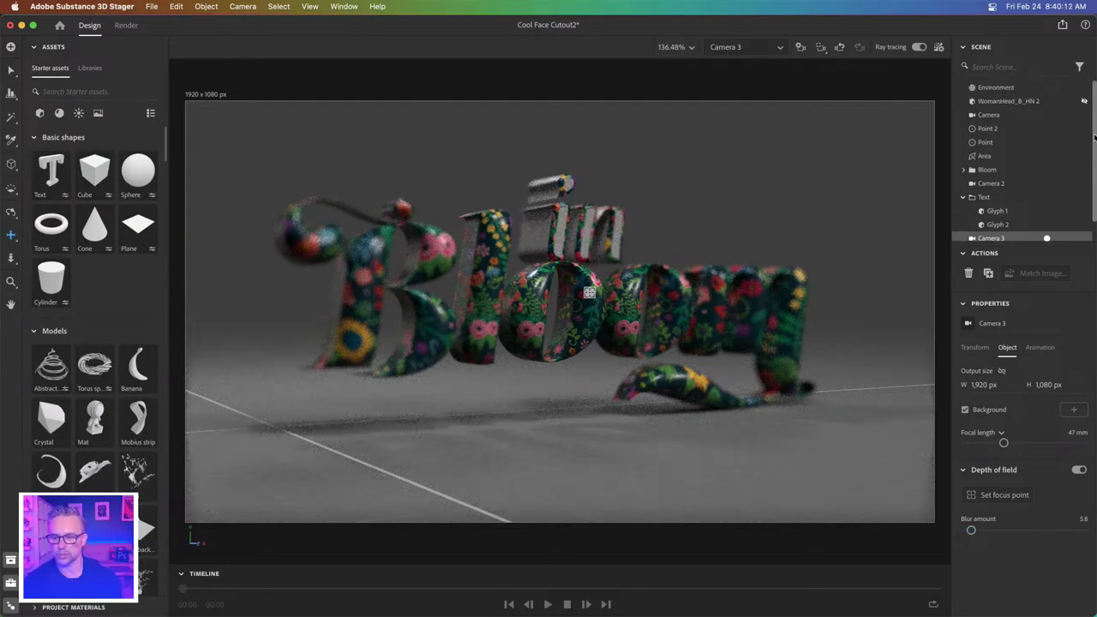
scroll(1093, 137, "down", 1)
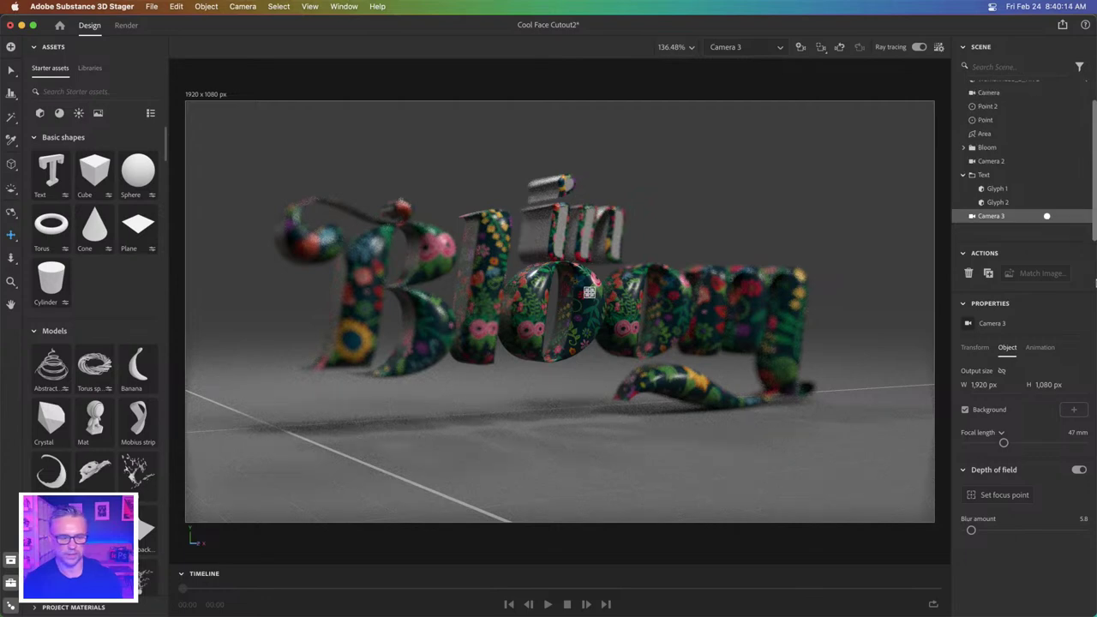
left_click(77, 117)
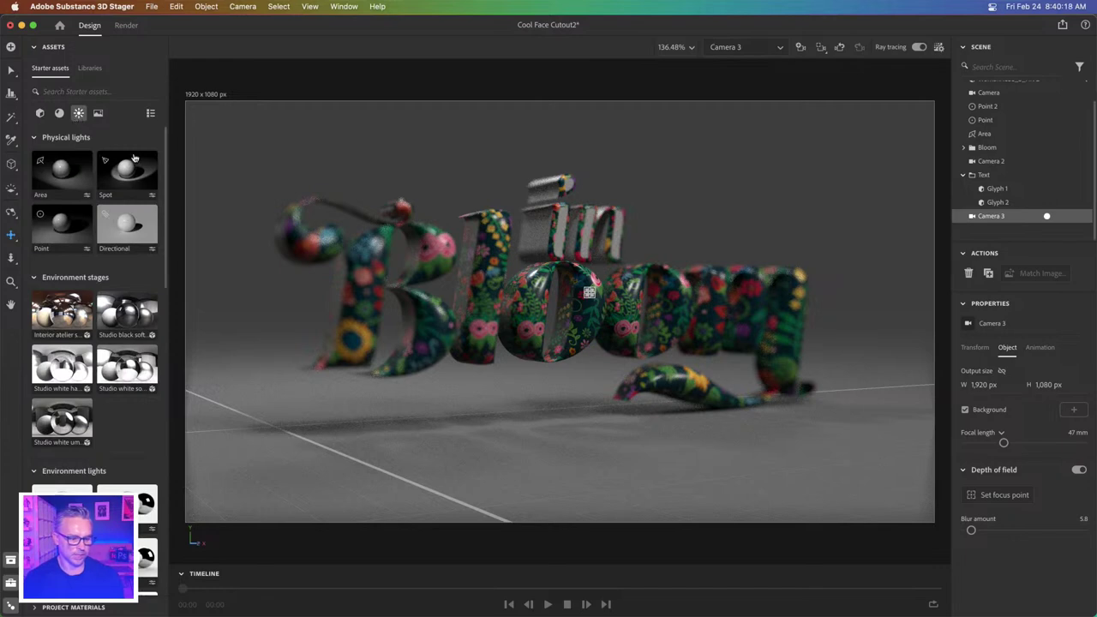
left_click_drag(167, 201, 173, 36)
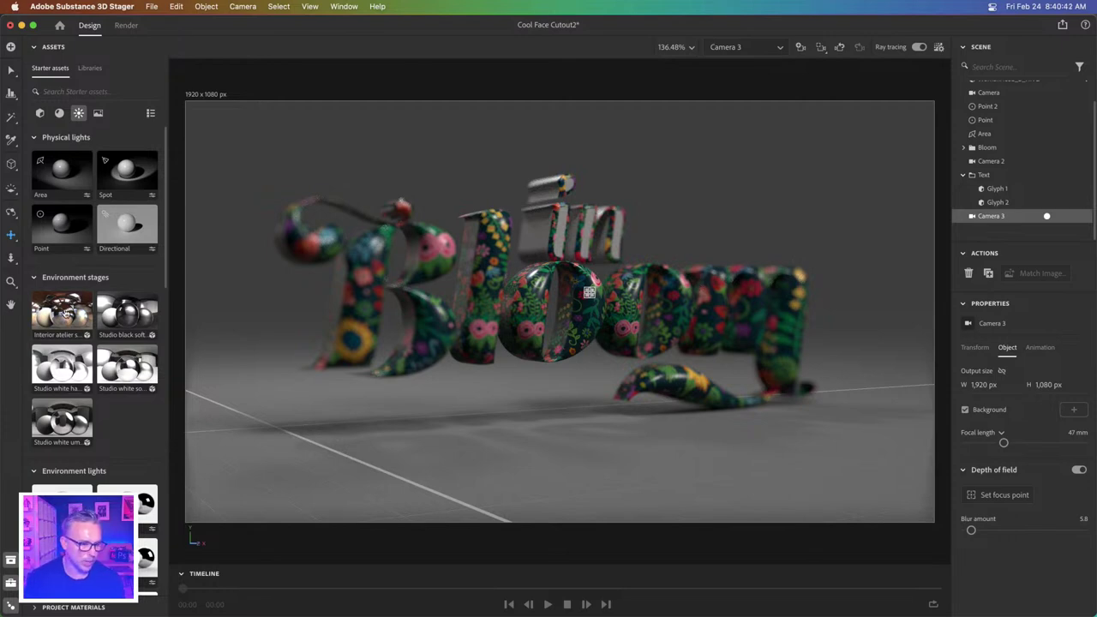
scroll(139, 463, "down", 3)
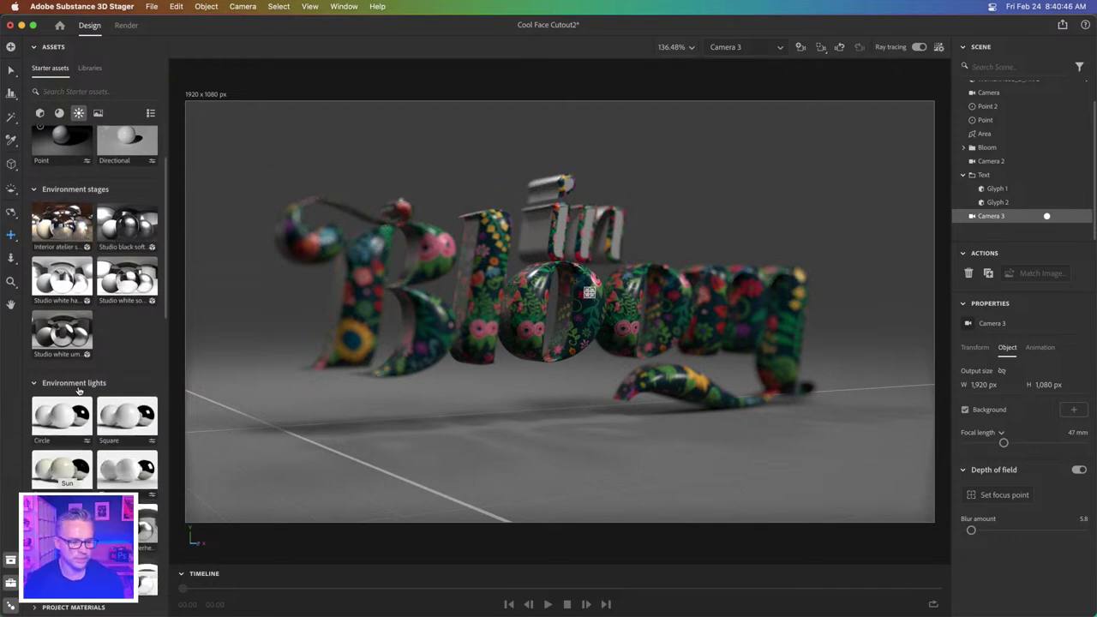
scroll(86, 394, "up", 3)
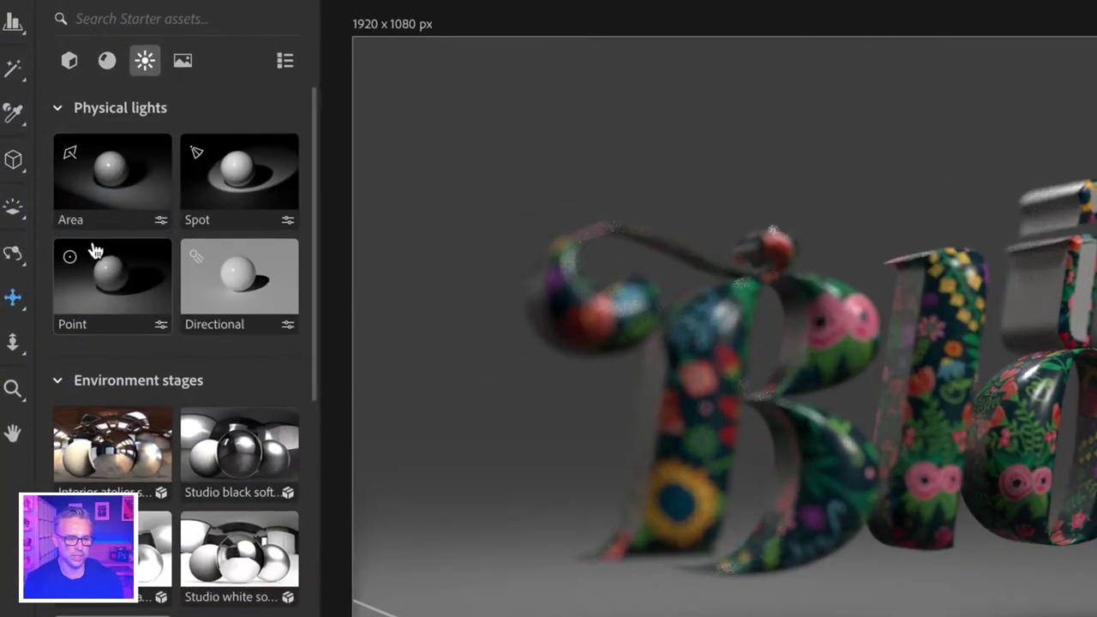
- Add a Point light to the scene and select it
left_click(93, 287)
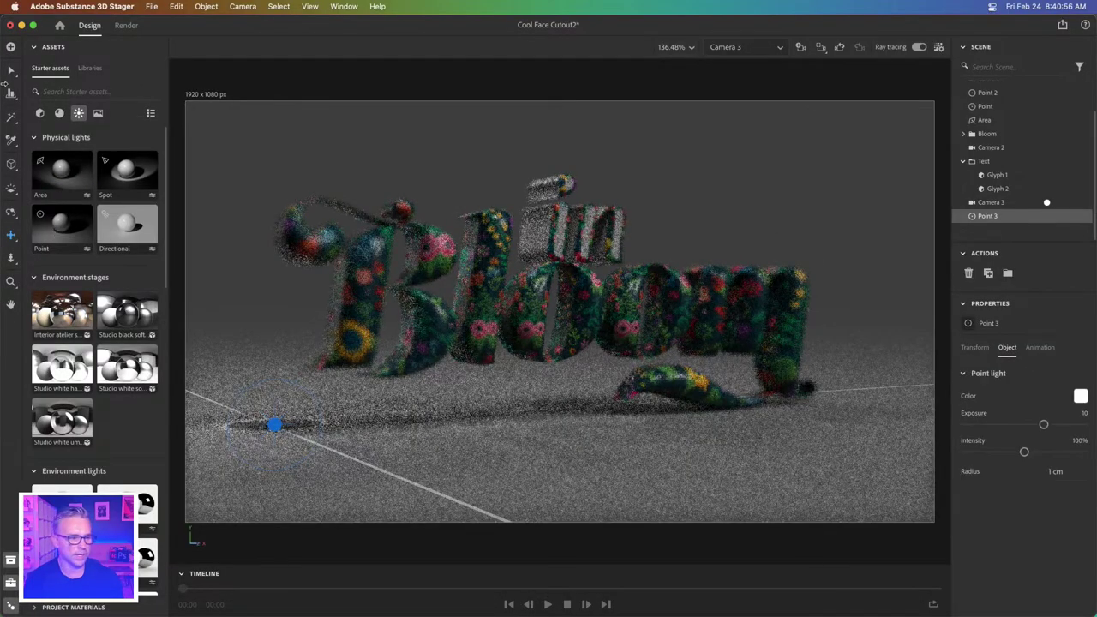
left_click(10, 70)
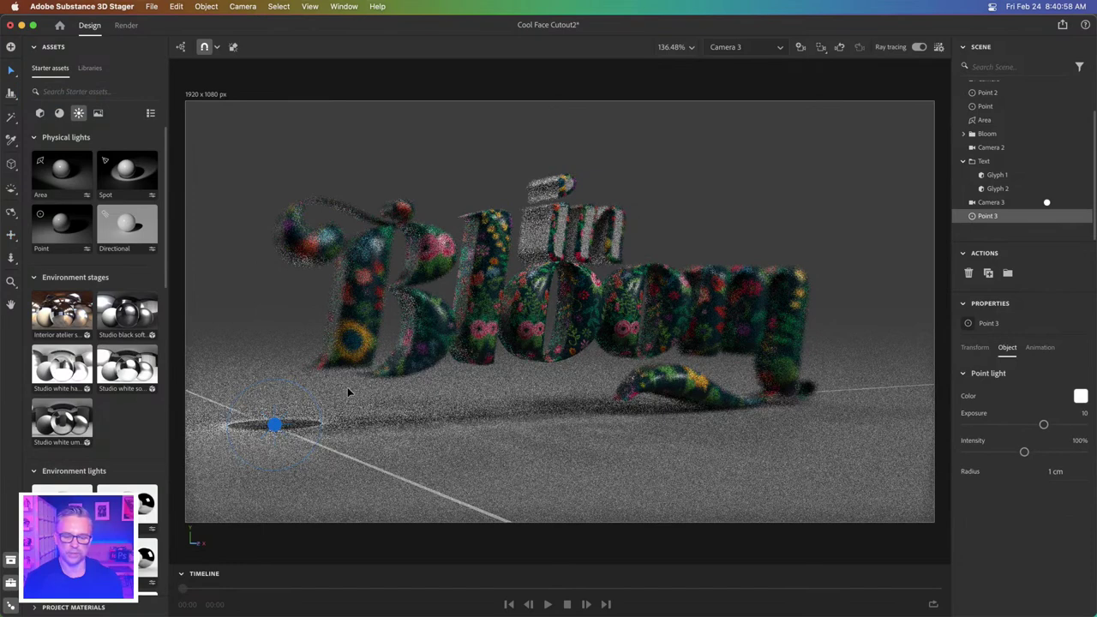
left_click(274, 424)
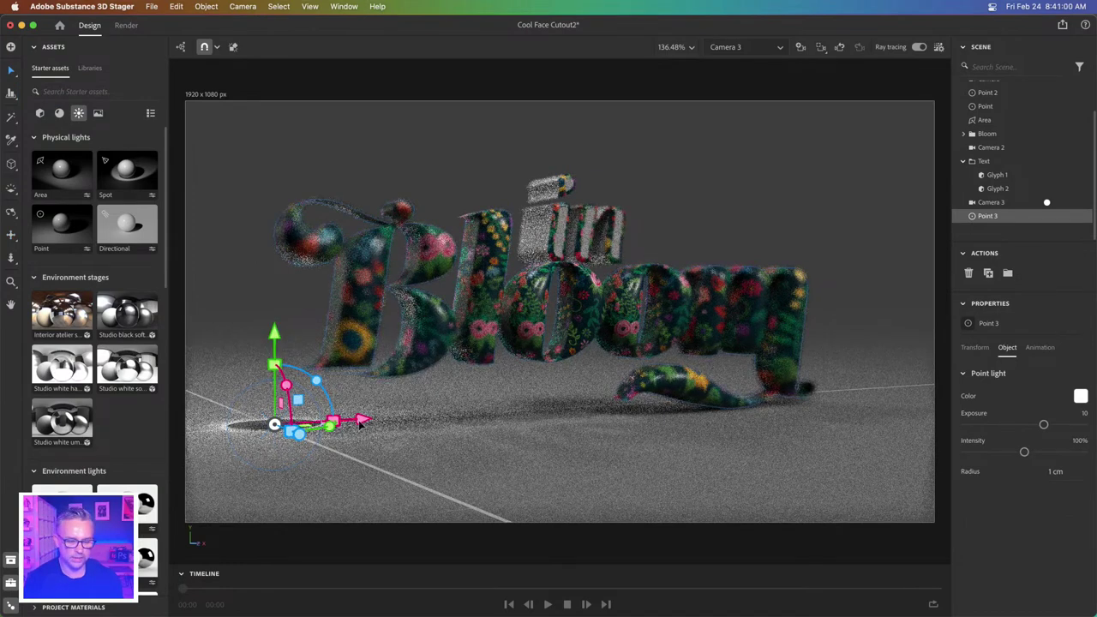
- Tint the point light pale yellow (RGB 255, 248, 189) and raise it above the B
left_click(1080, 397)
mouse_move(937, 344)
left_mouse_down()
mouse_move(961, 310)
mouse_move(955, 318)
left_mouse_up()
left_click(946, 463)
left_click_drag(946, 463, 939, 463)
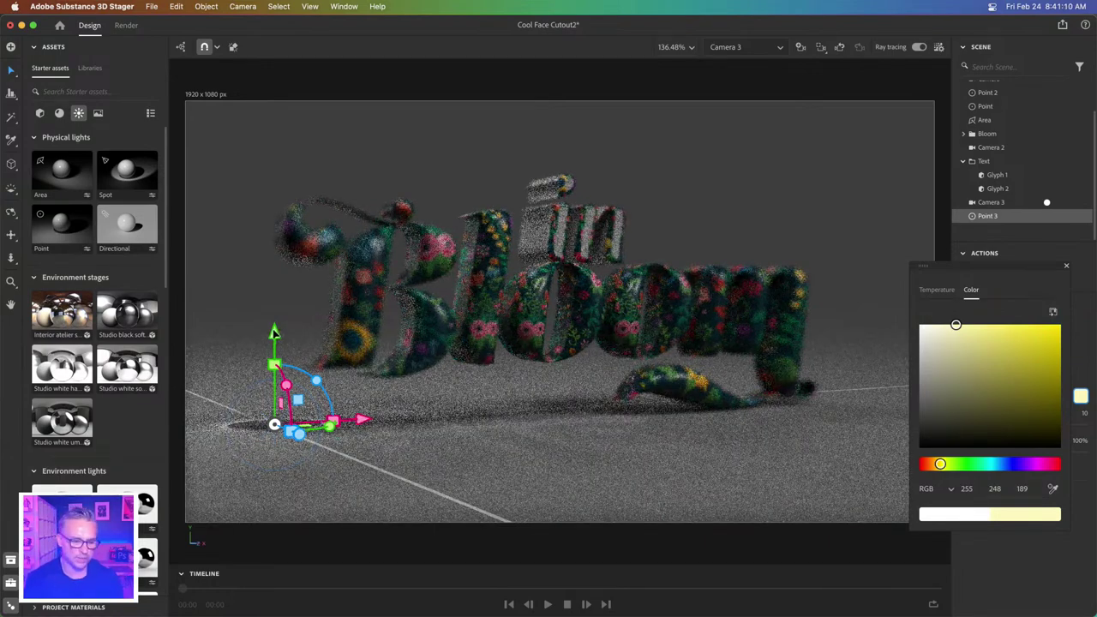
left_click_drag(274, 332, 289, 114)
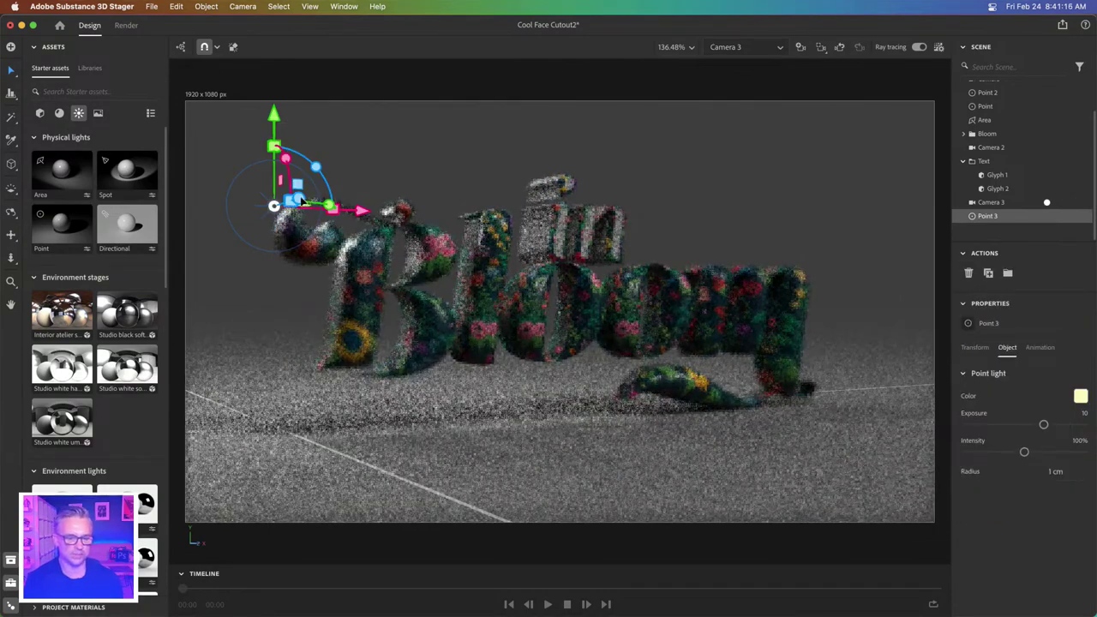
left_click(482, 506)
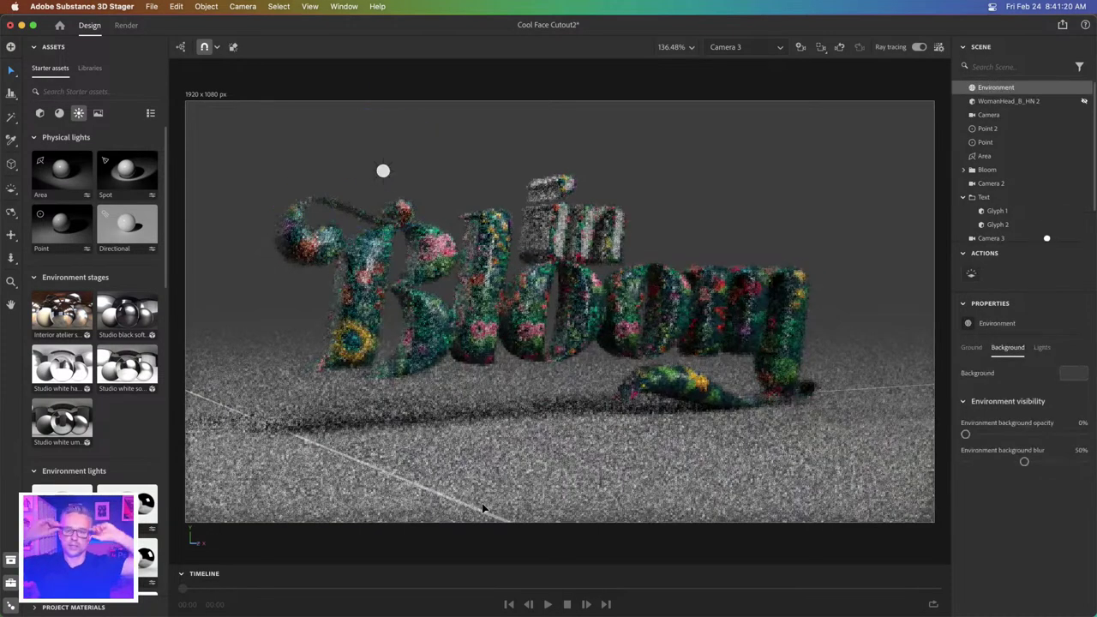
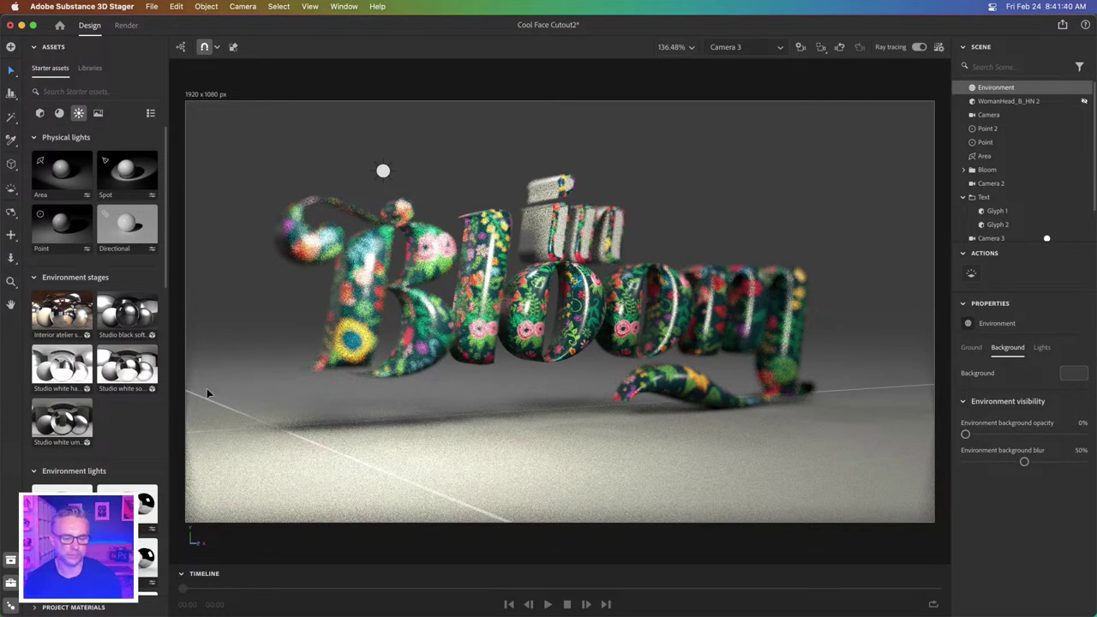
- Save the Cool Face Cutout2 Stager scene and select its Text group
left_click(125, 27)
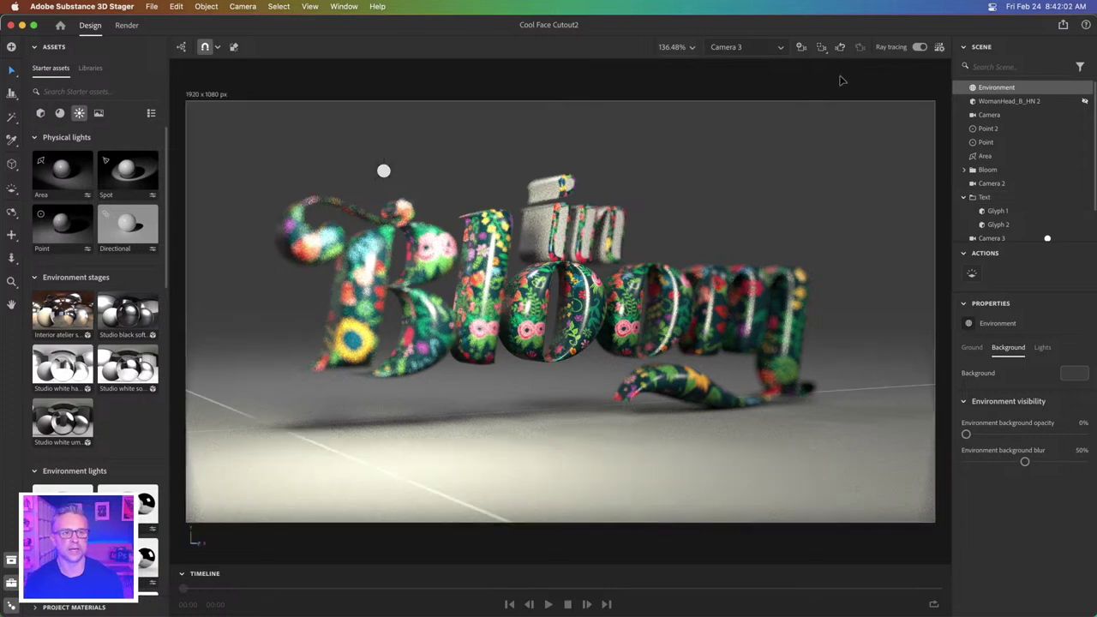
left_click(975, 199)
left_click(151, 8)
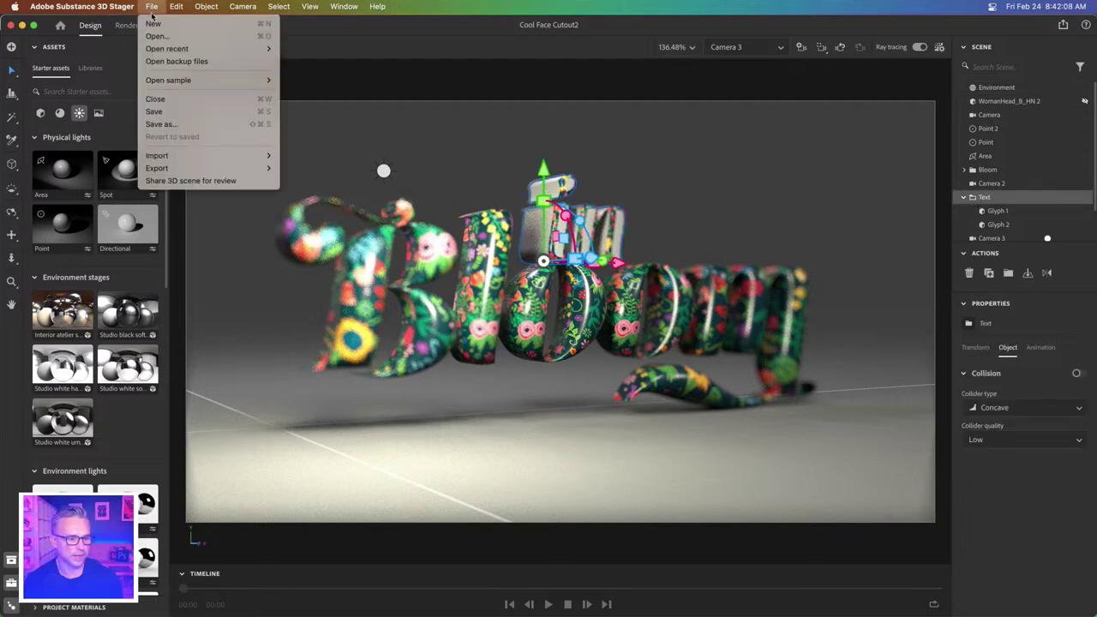
mouse_move(184, 169)
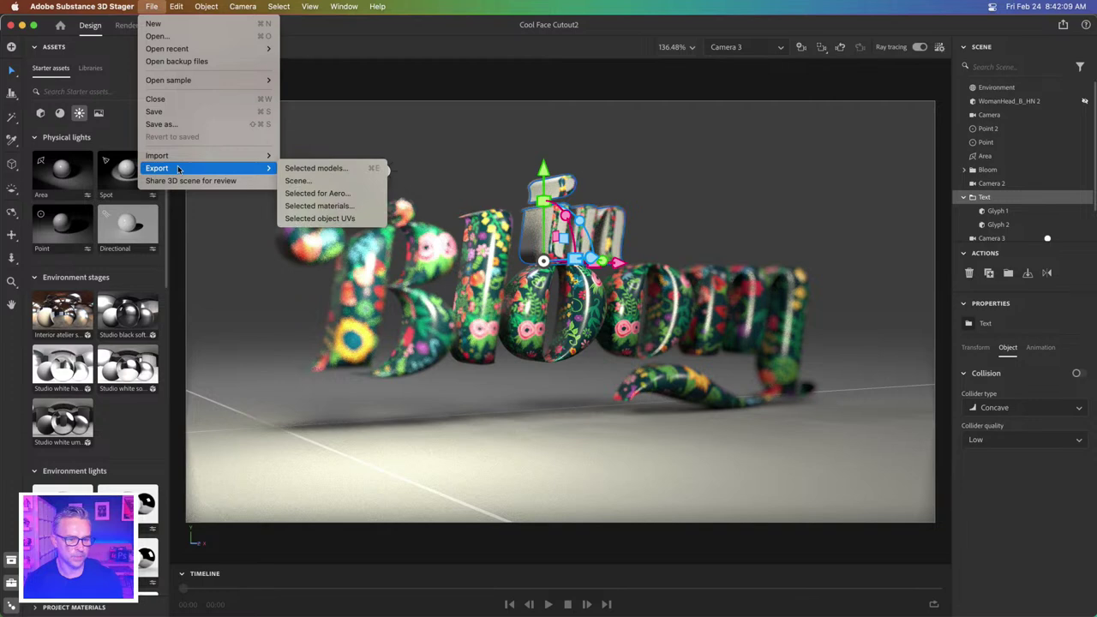
left_click(296, 181)
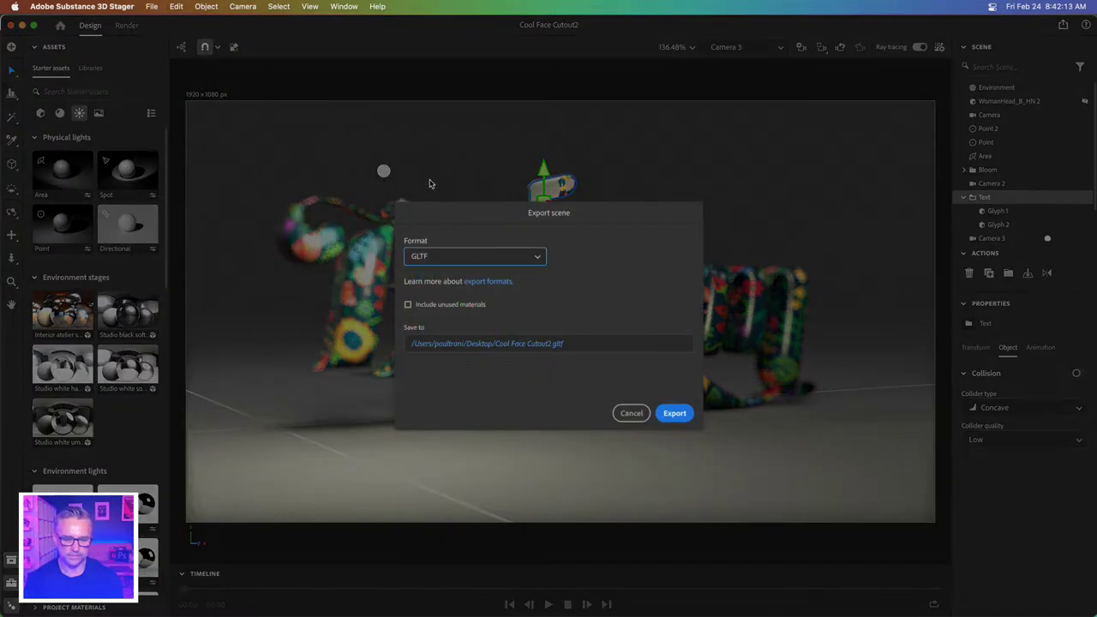
left_click(469, 259)
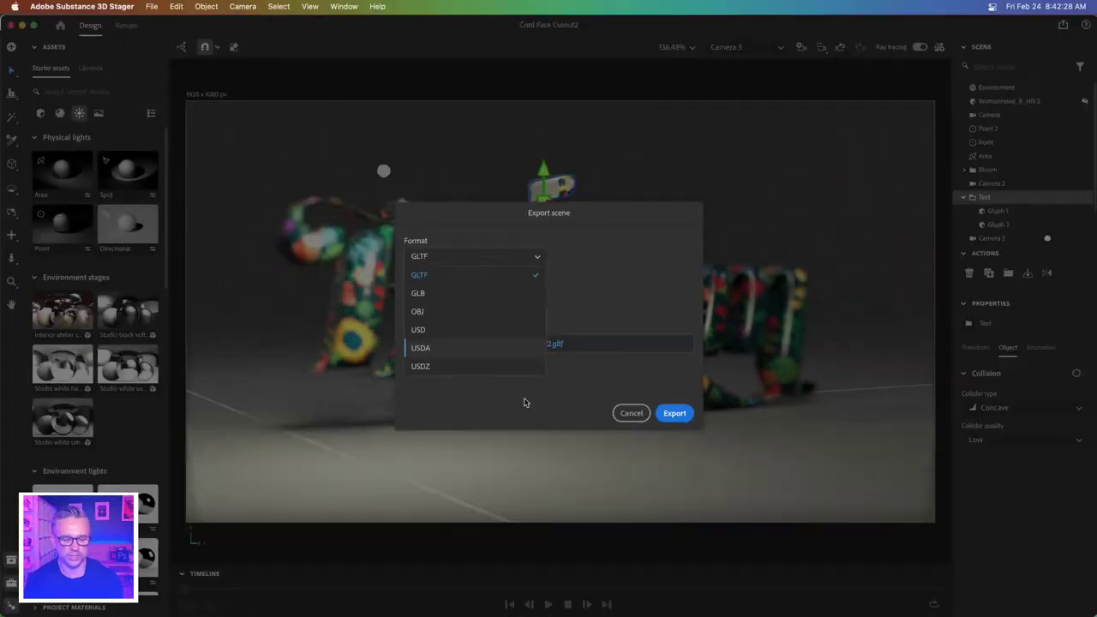
left_click(521, 398)
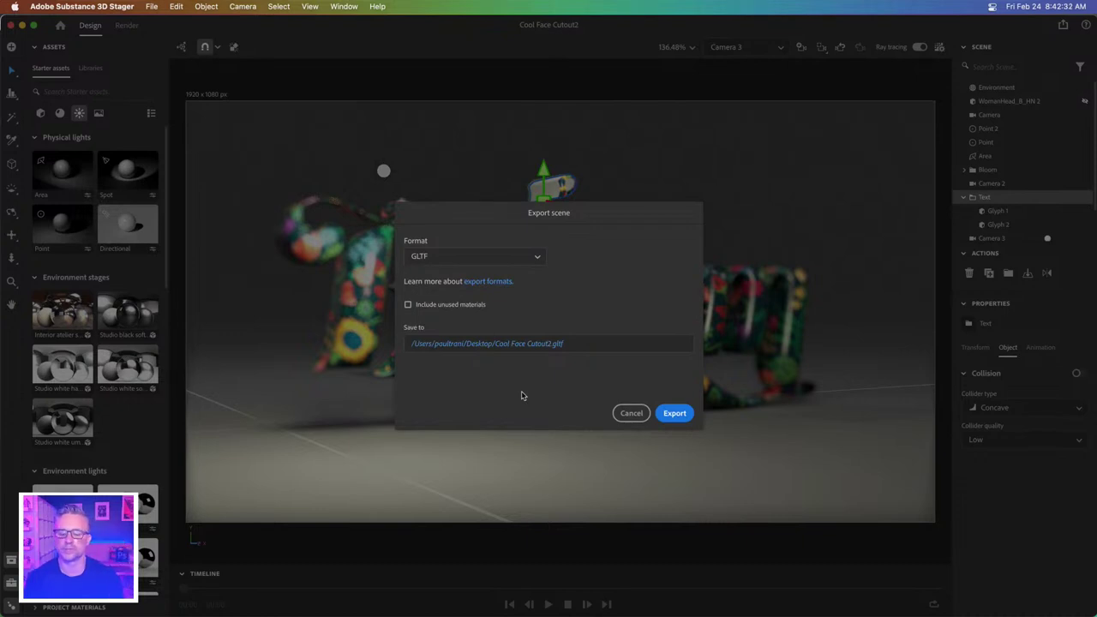
left_click(631, 413)
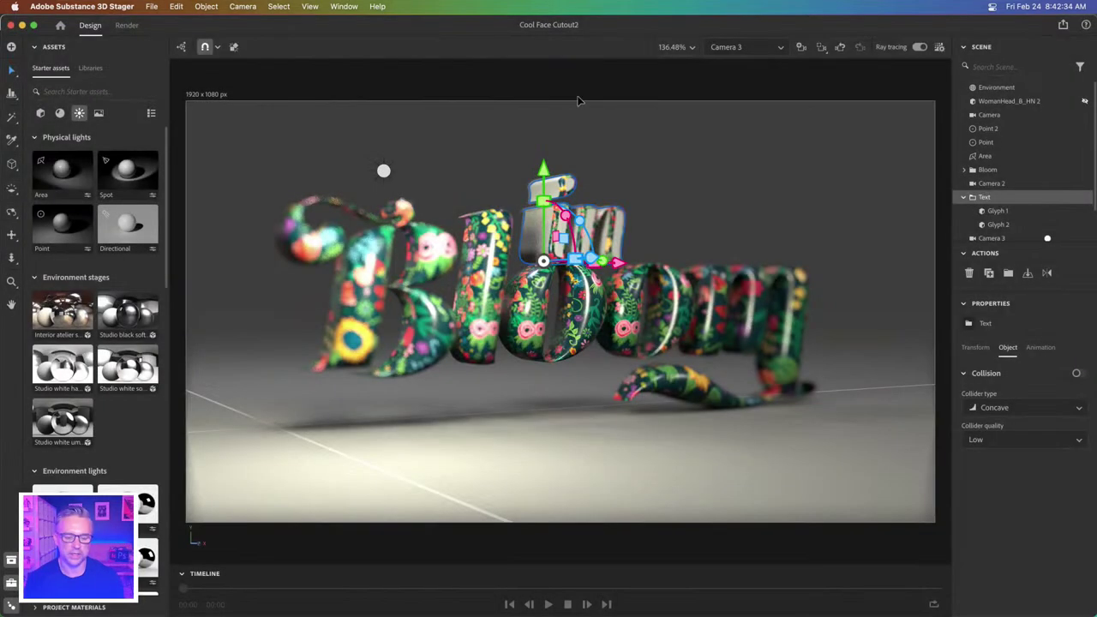
left_click(517, 81)
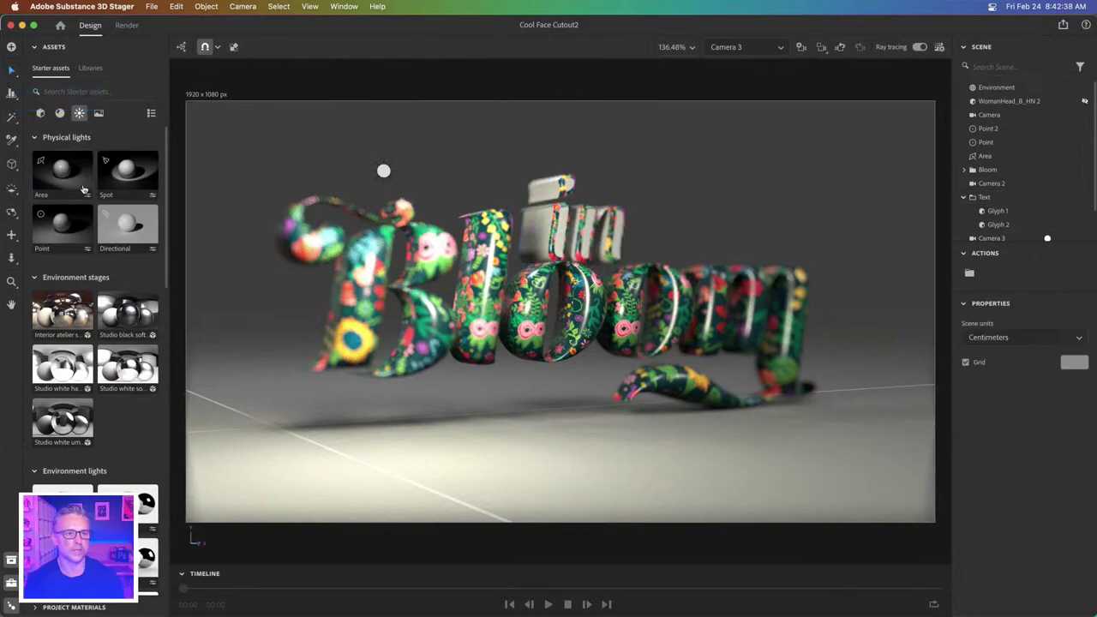
mouse_move(254, 614)
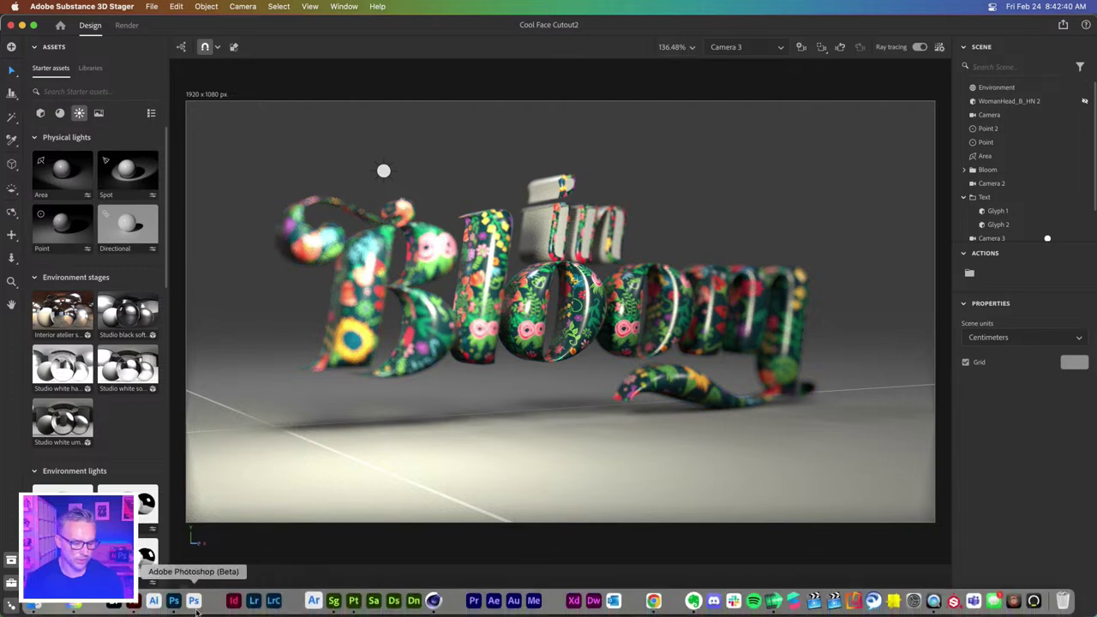
- In Illustrator, copy the Bloom lettering below the others, outline it, then switch to Untitled-2.ai
left_click(133, 605)
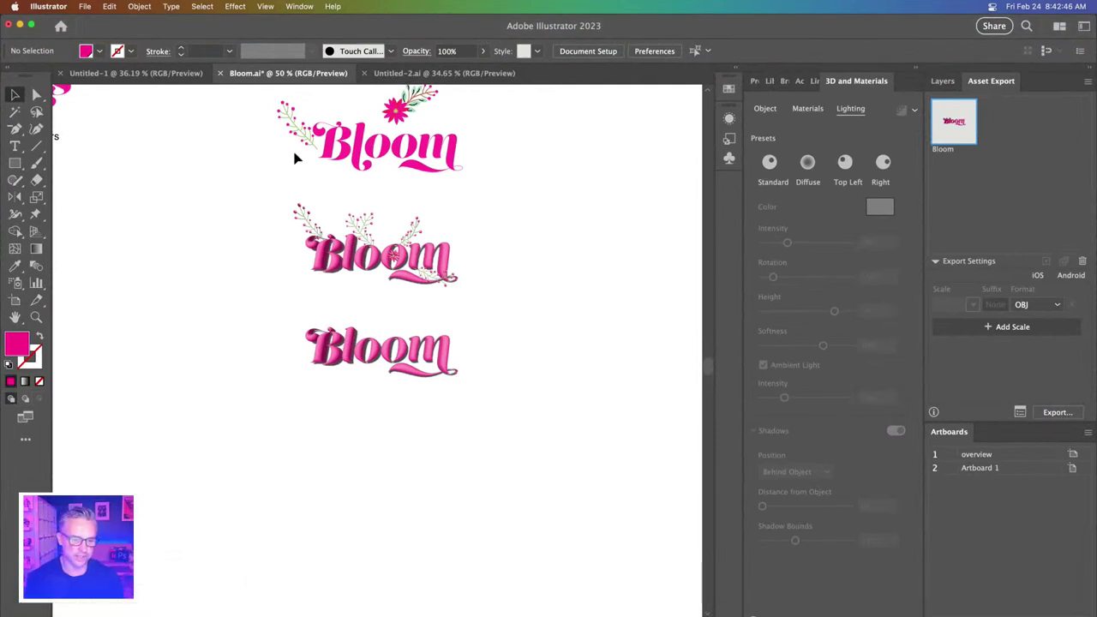
left_click(345, 159)
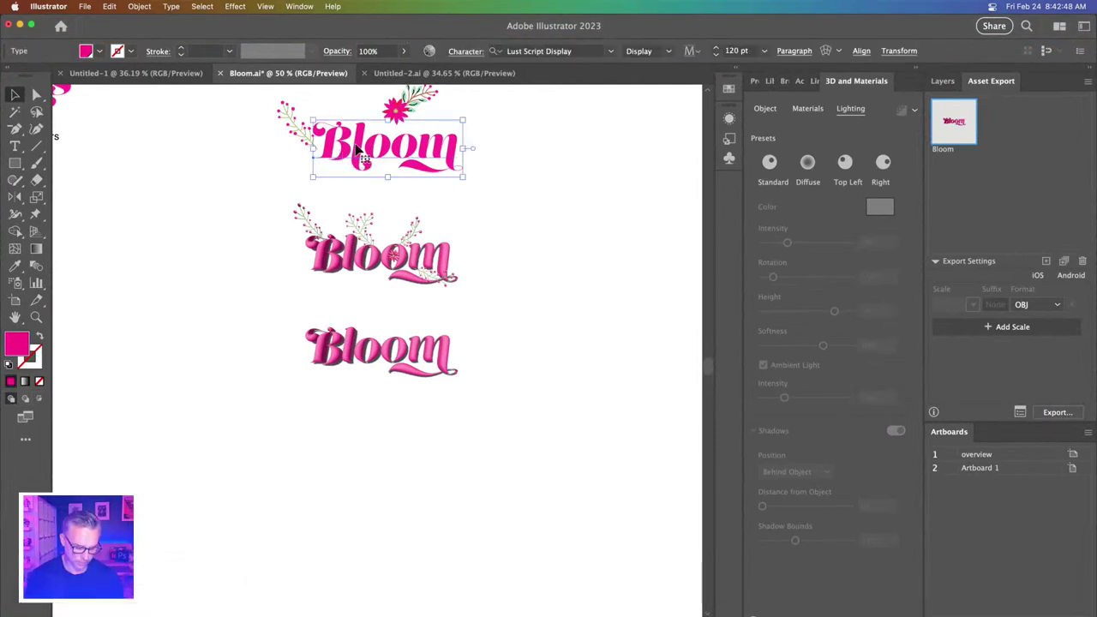
left_click_drag(351, 144, 354, 477)
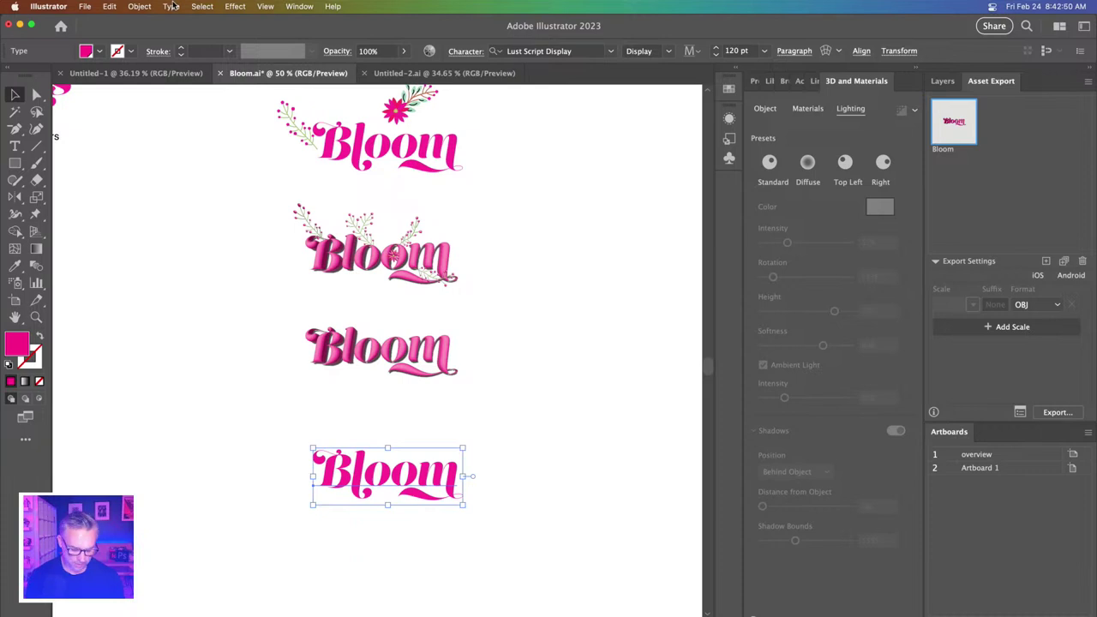
key("super+equal")
key("super+equal")
key("super+equal")
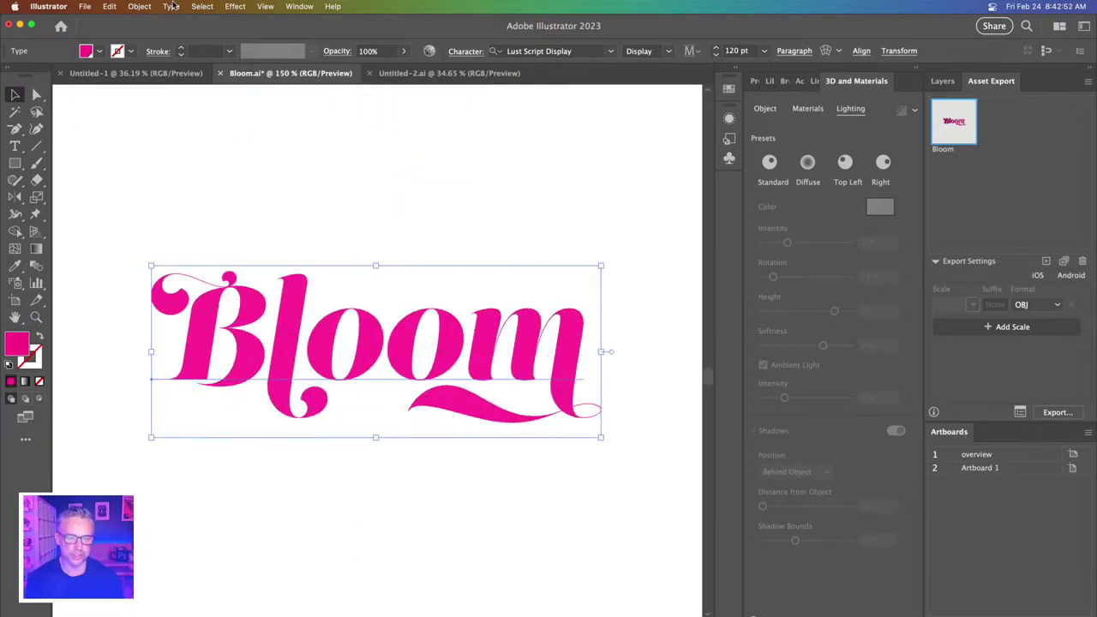
left_click(137, 7)
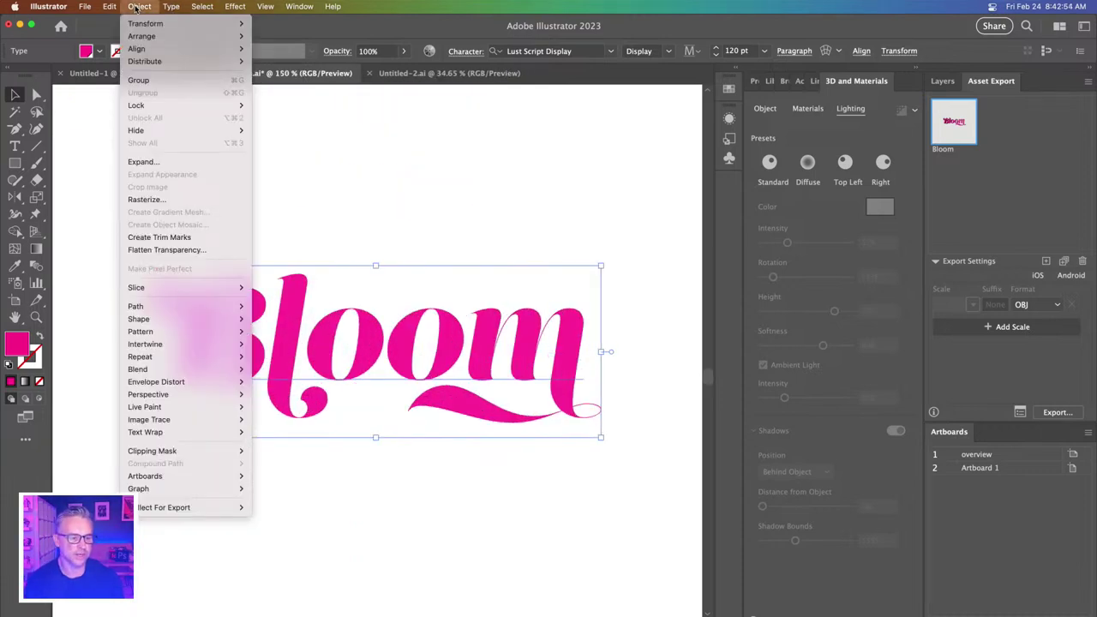
mouse_move(166, 7)
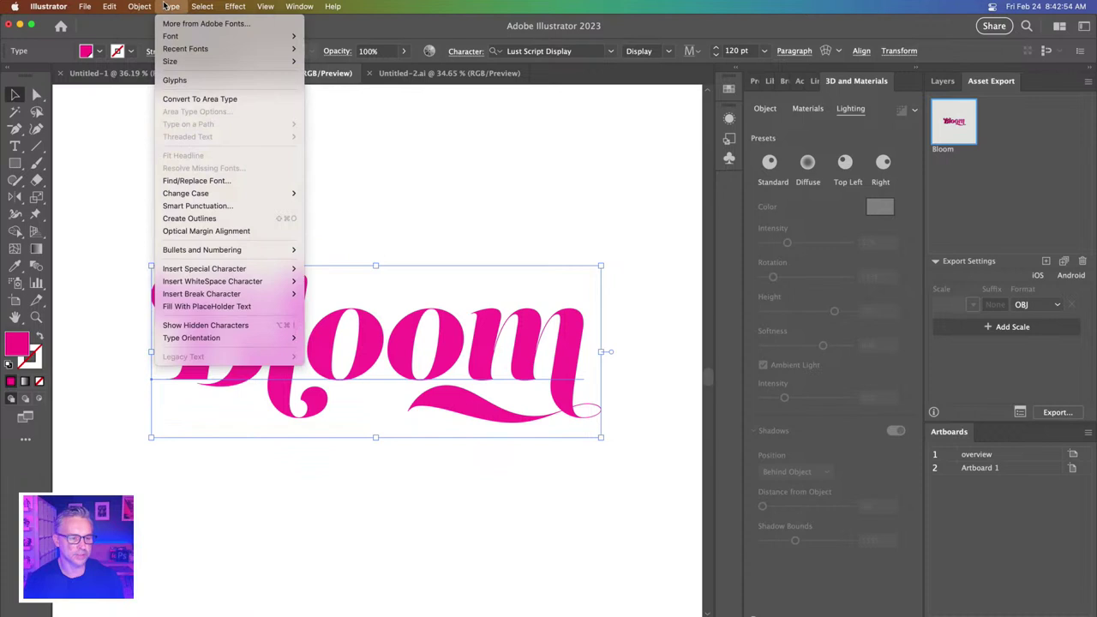
left_click(208, 221)
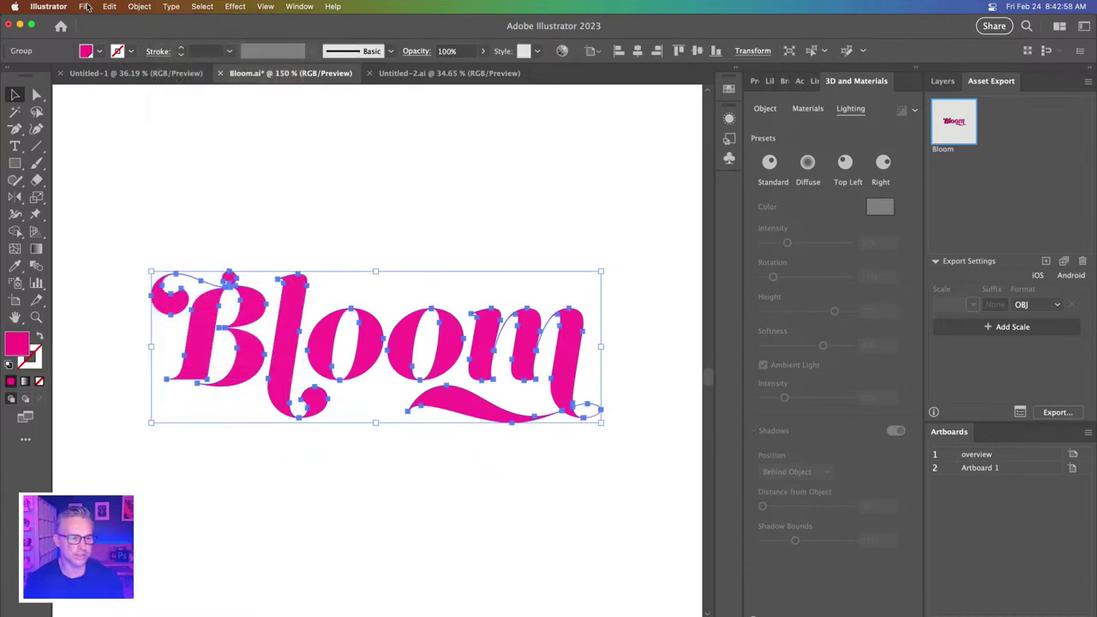
left_click(399, 73)
- Fit Untitled-2's artboard to the Bloom artwork bounds
left_click(15, 300)
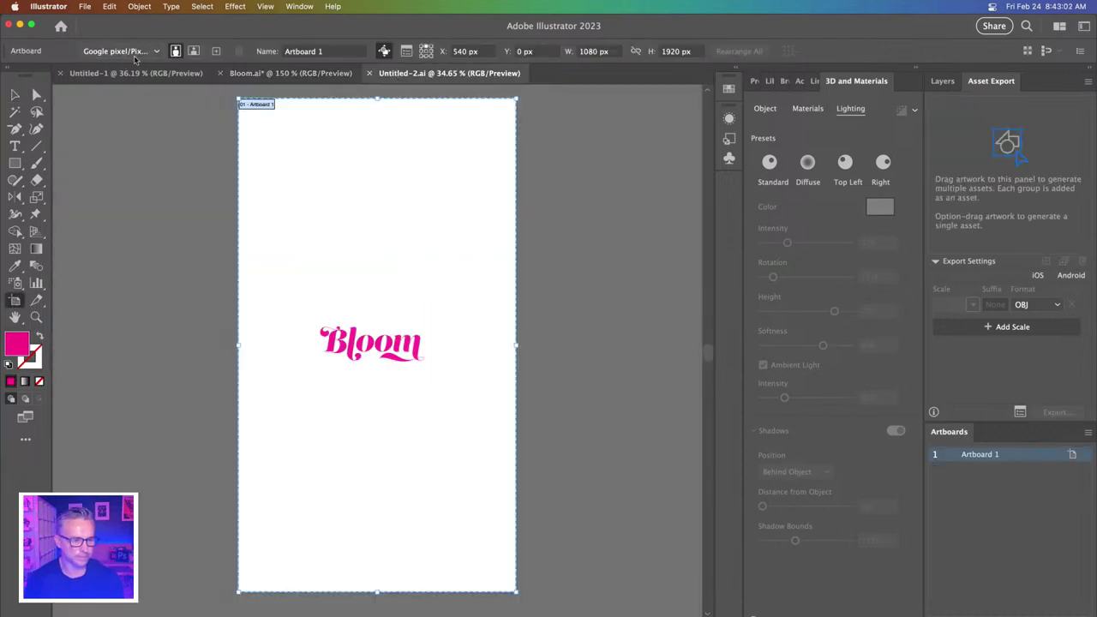
left_click(120, 51)
scroll(121, 75, "up", 3)
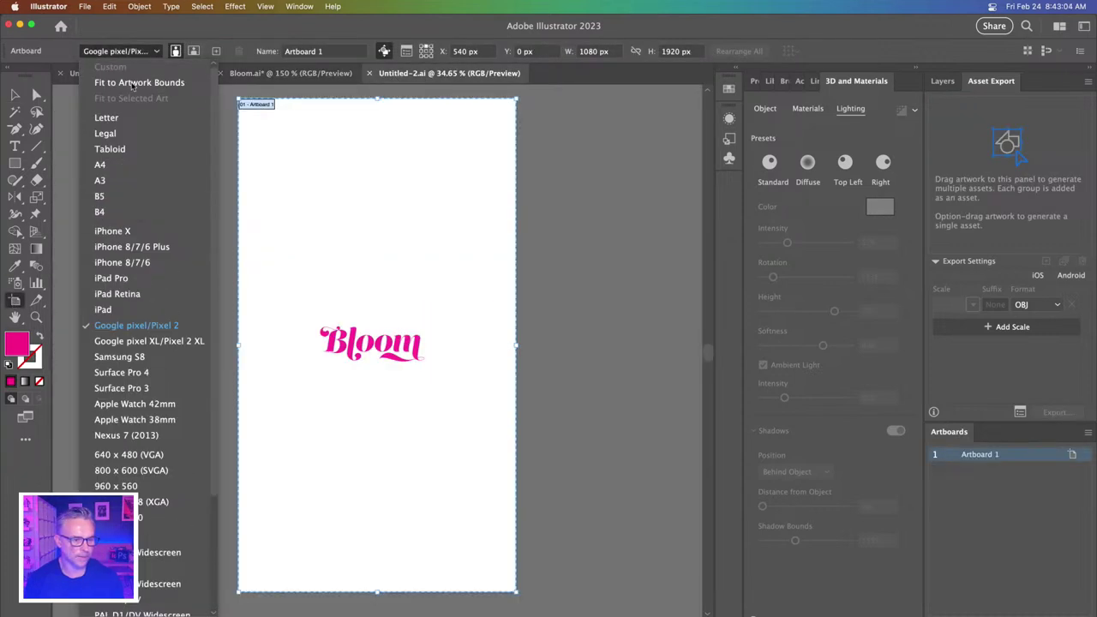
left_click(128, 77)
left_click(15, 95)
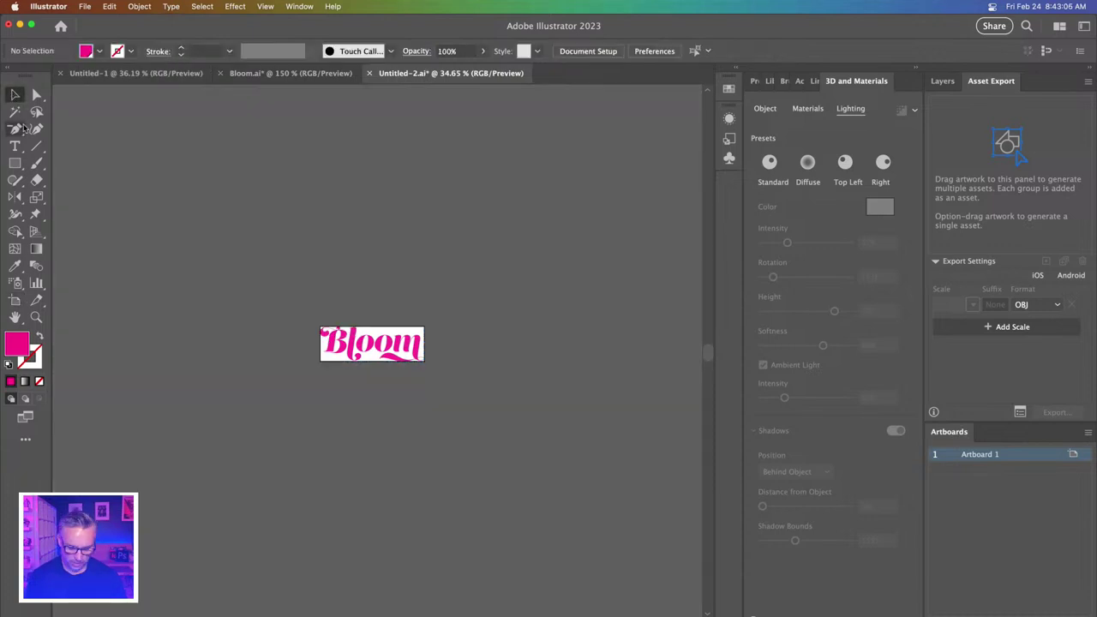
key("super+0")
- Delete the inner holes of both o's so they become solid pink circles
left_click(262, 358)
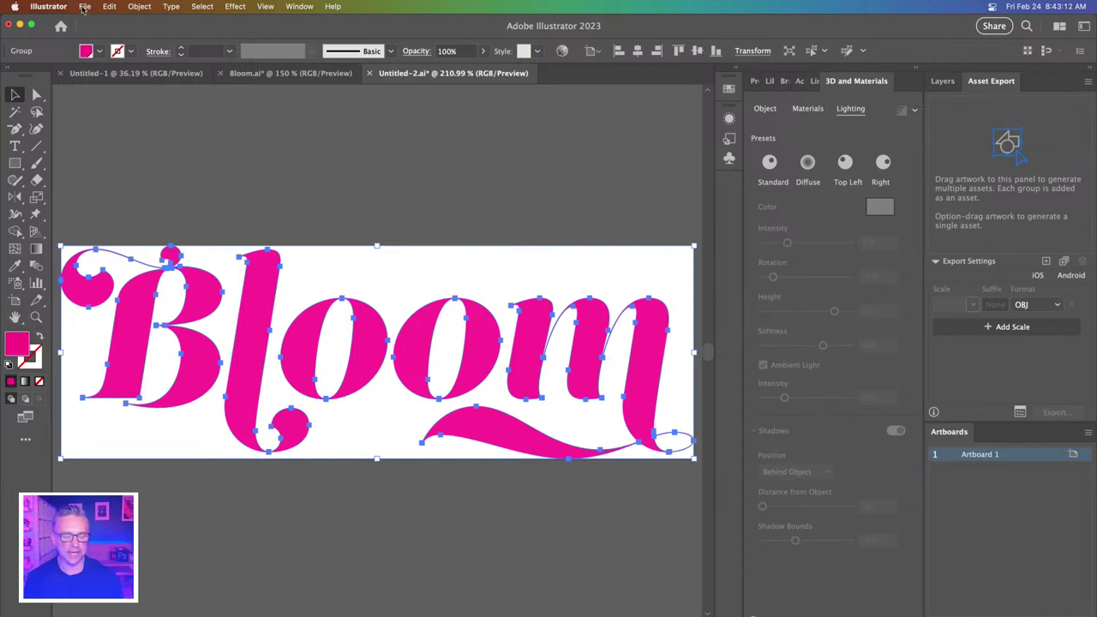
key("super+1")
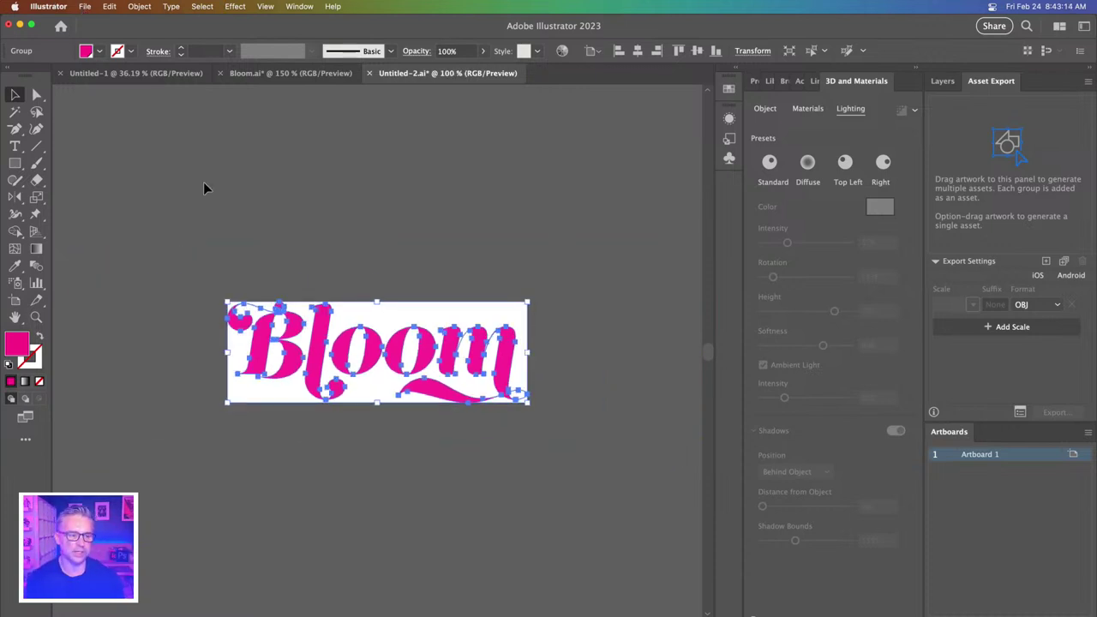
scroll(291, 213, "left", 2)
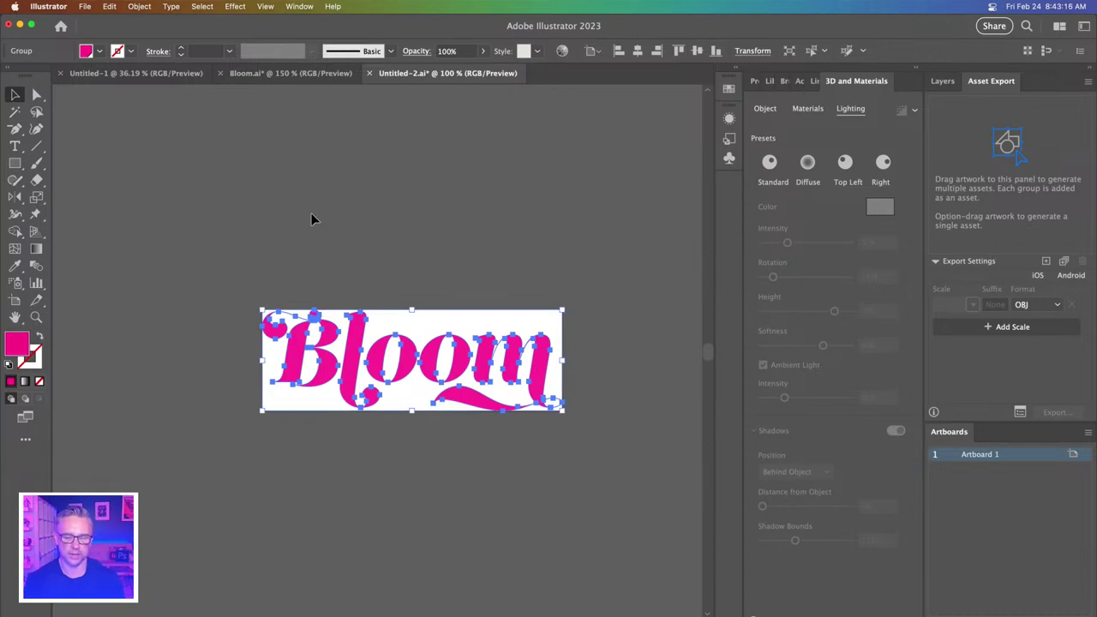
left_click(37, 94)
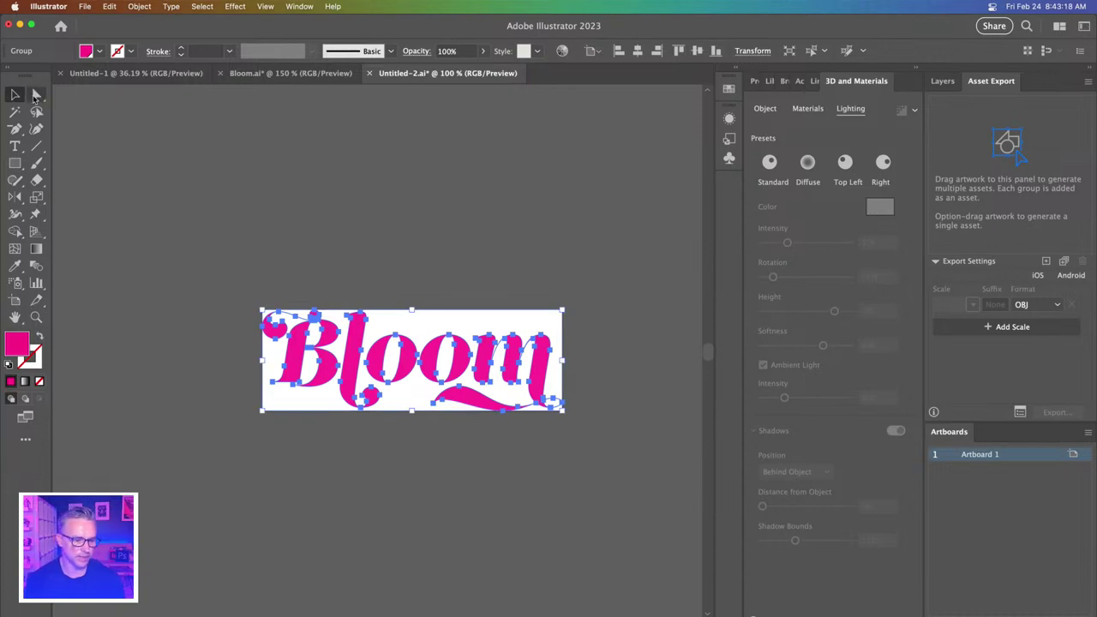
left_click(317, 245)
left_click(385, 354)
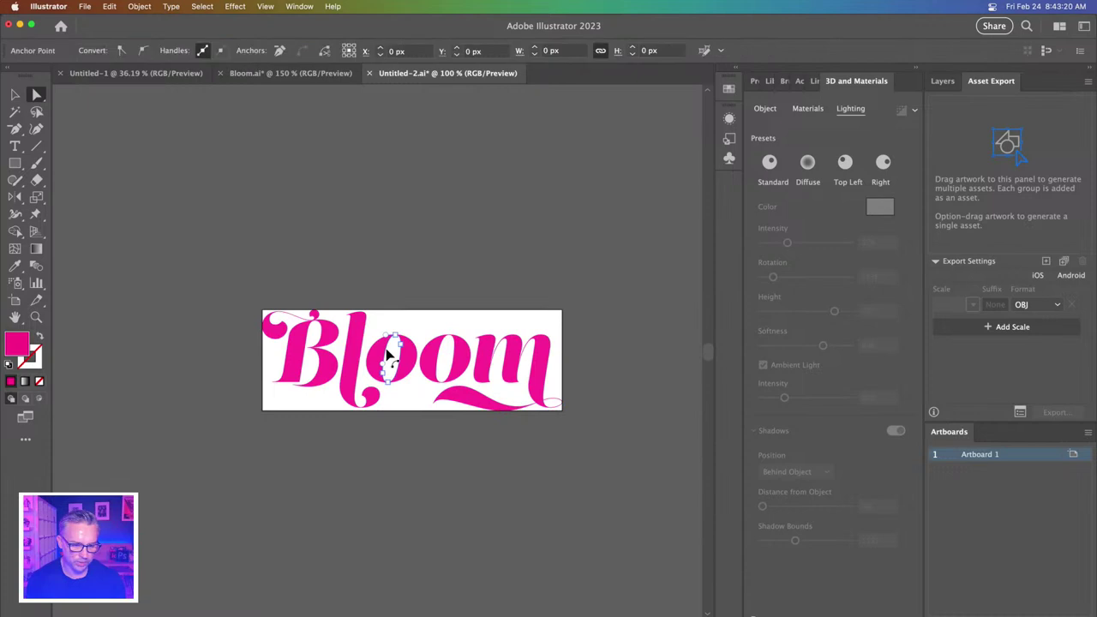
key("BackSpace")
left_click(438, 364)
key("BackSpace")
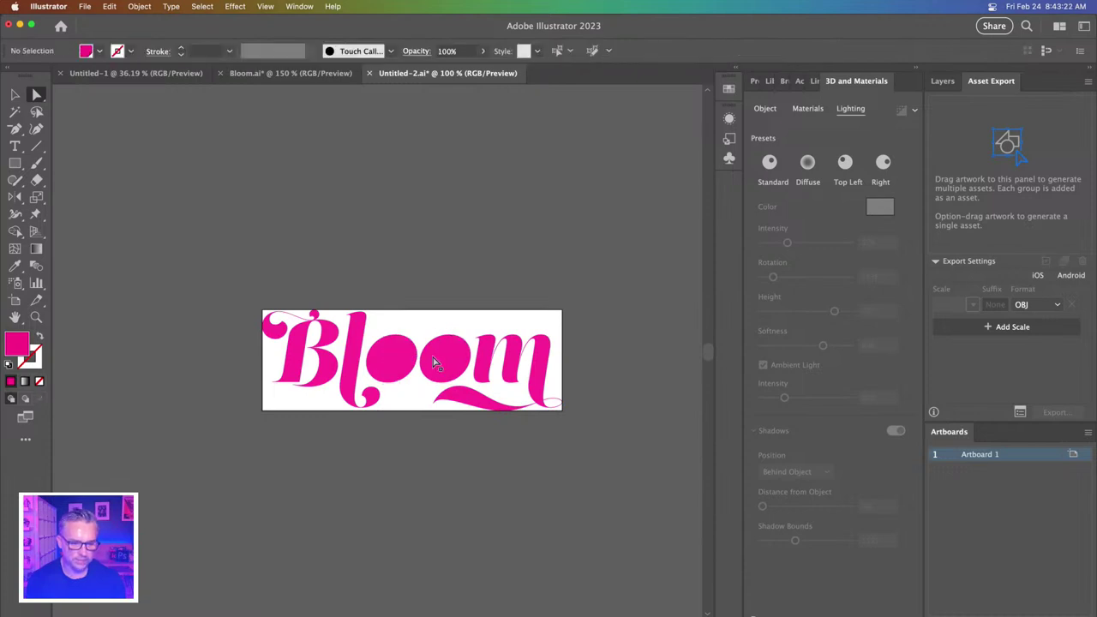
- Zoom to 150% on a plain white canvas and select the whole Bloom artwork
left_click(15, 94)
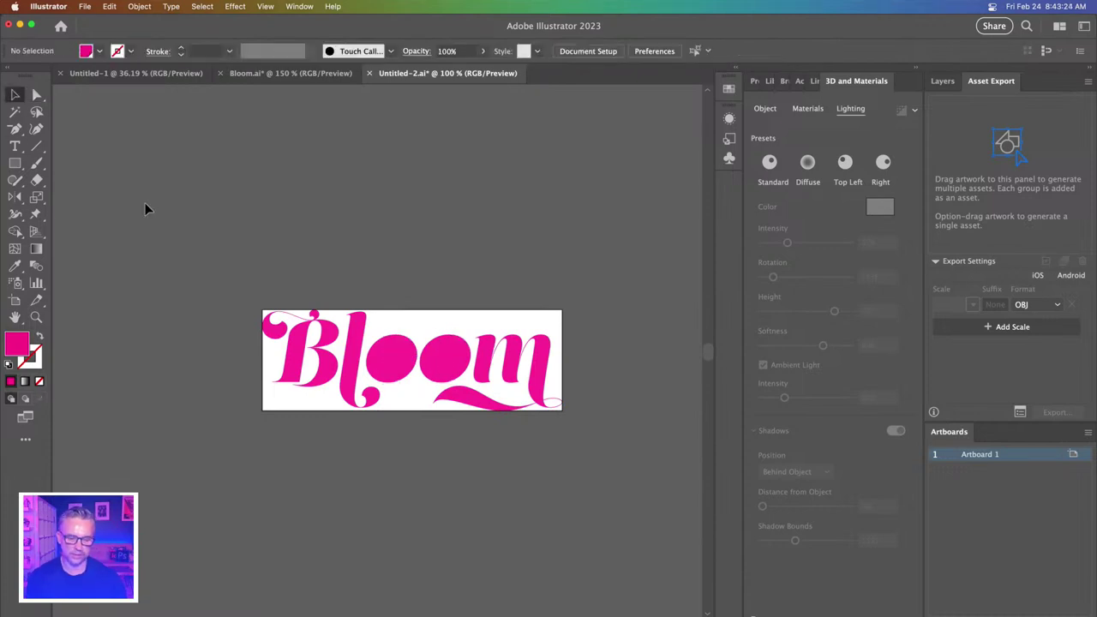
key("super+equal")
key("super+shift+h")
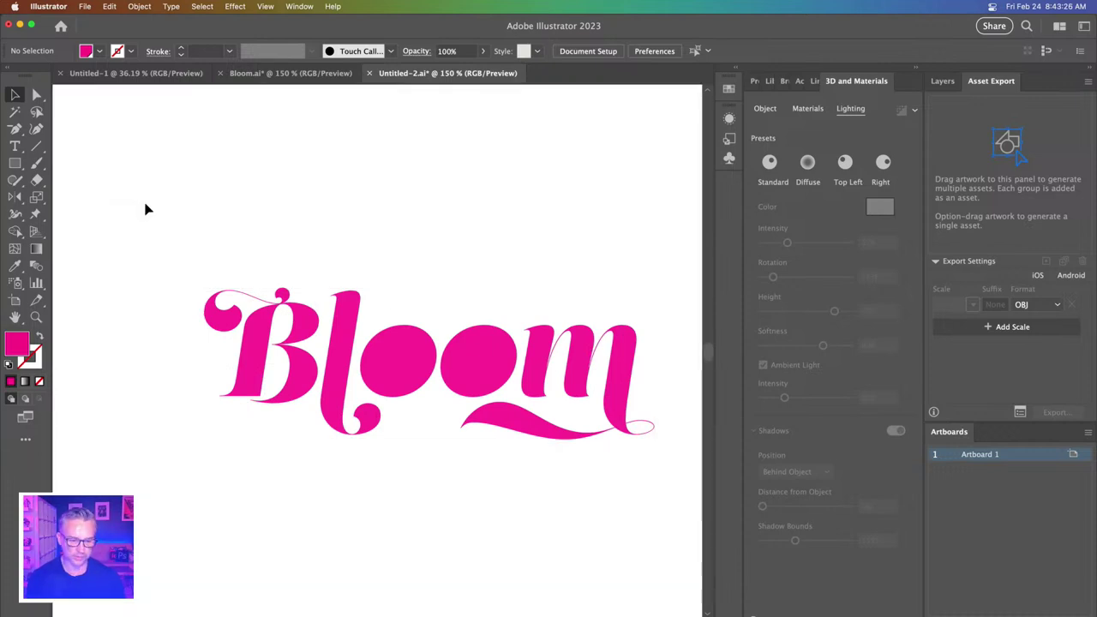
left_click_drag(132, 219, 627, 484)
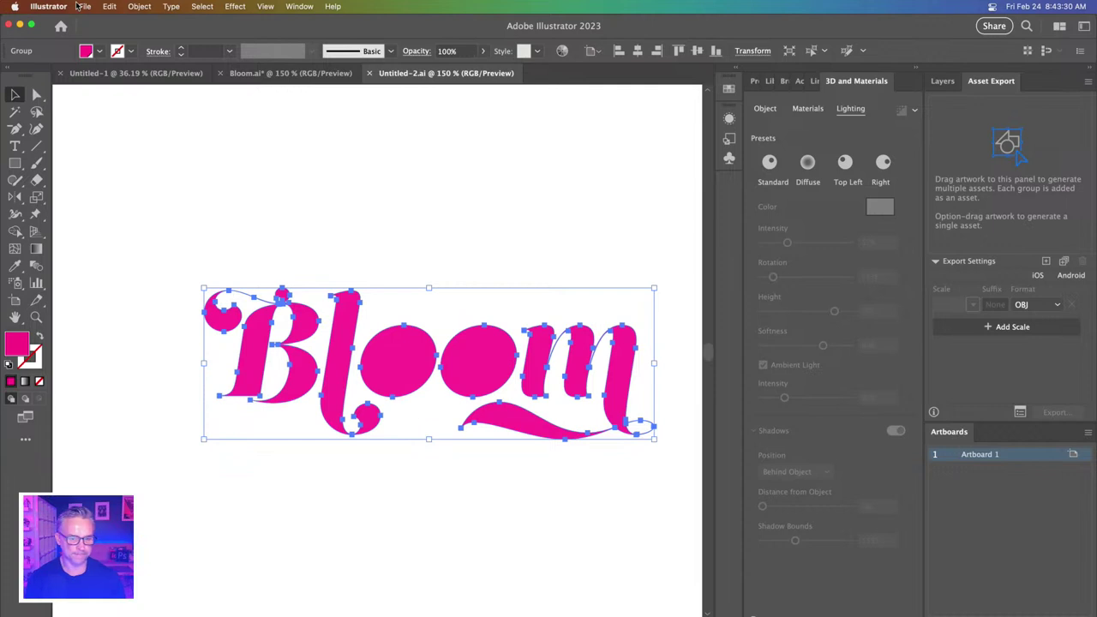
- Save the artwork as BLOOM.ai in the Illustrator 8 legacy format
left_click(83, 6)
left_click(108, 130)
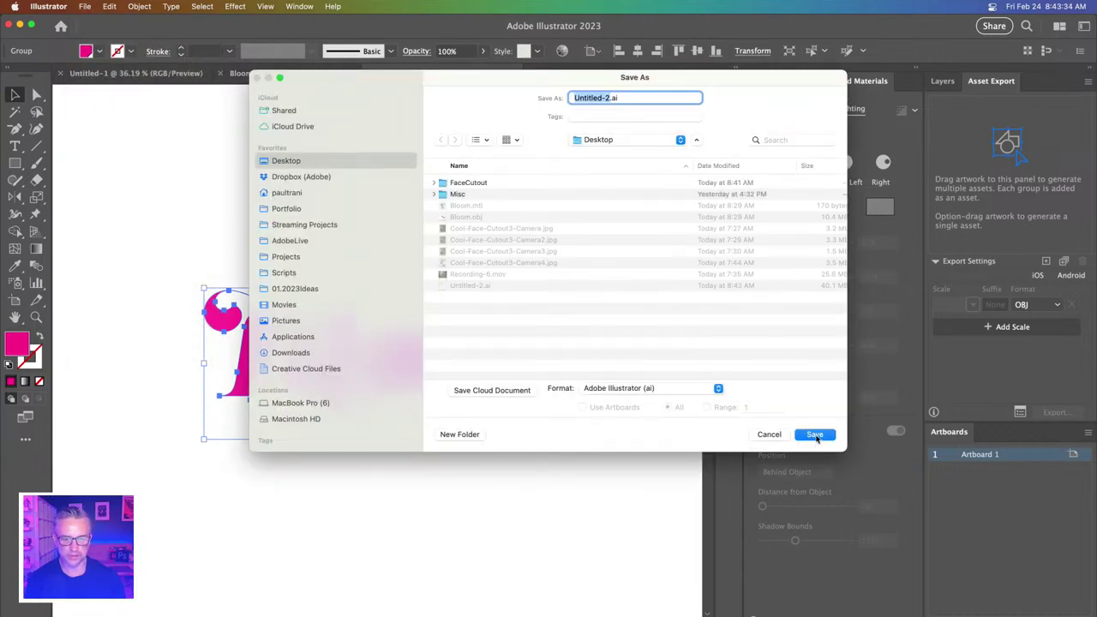
type("BLOOM")
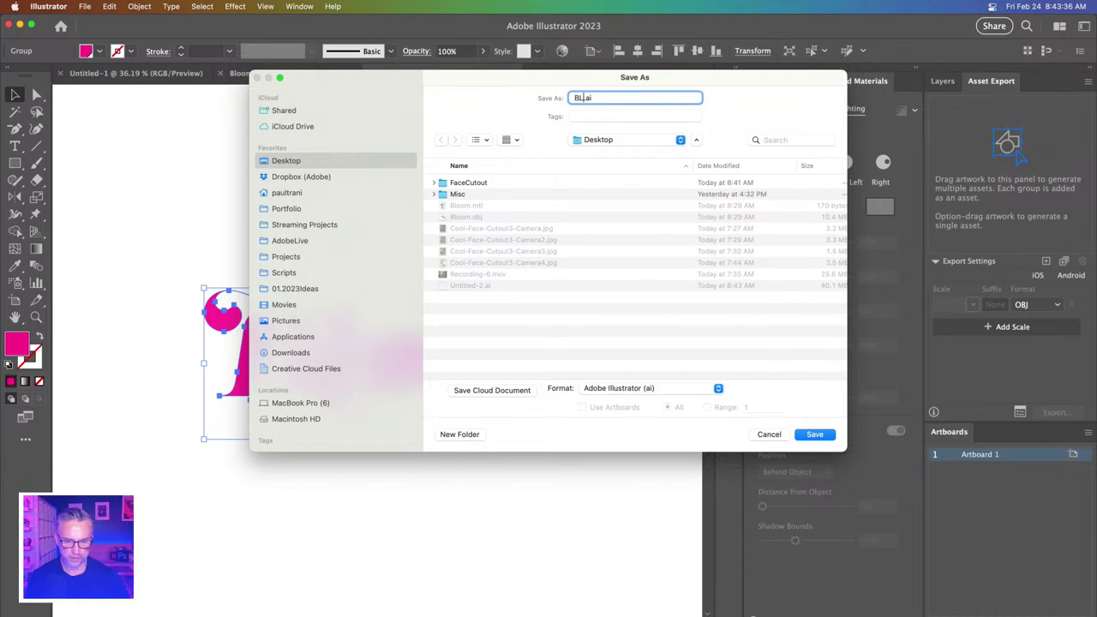
key("Return")
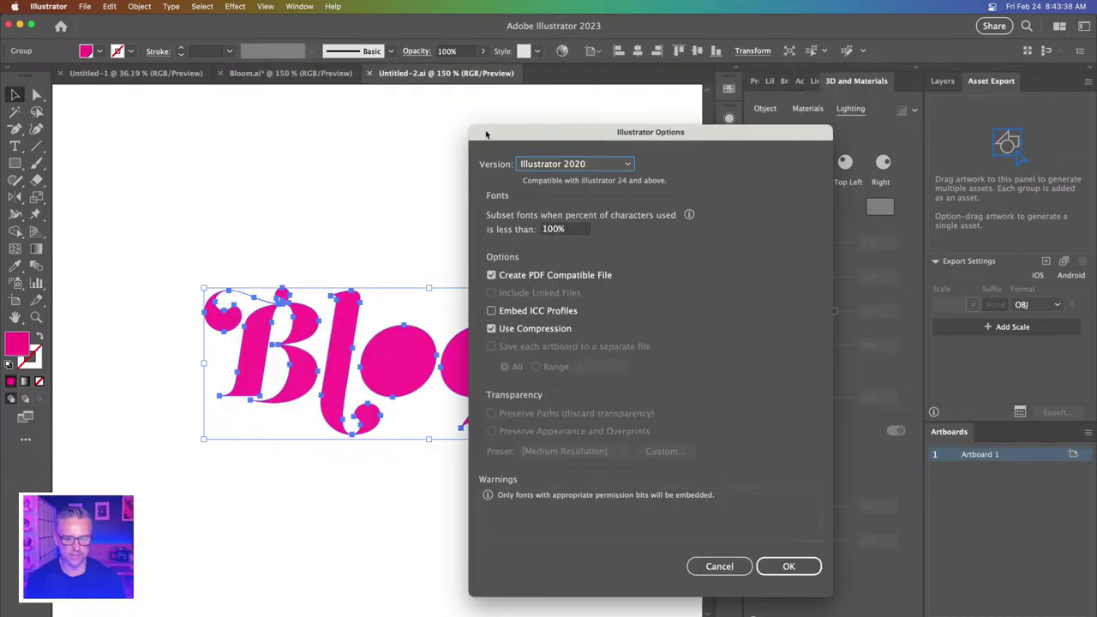
left_click(491, 104)
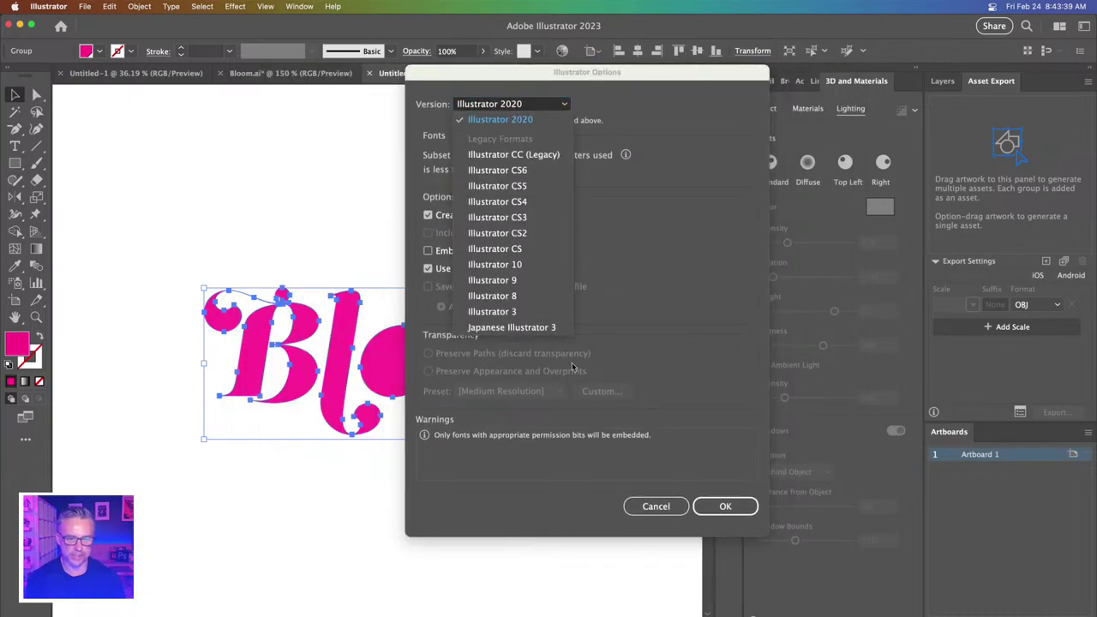
left_click(517, 301)
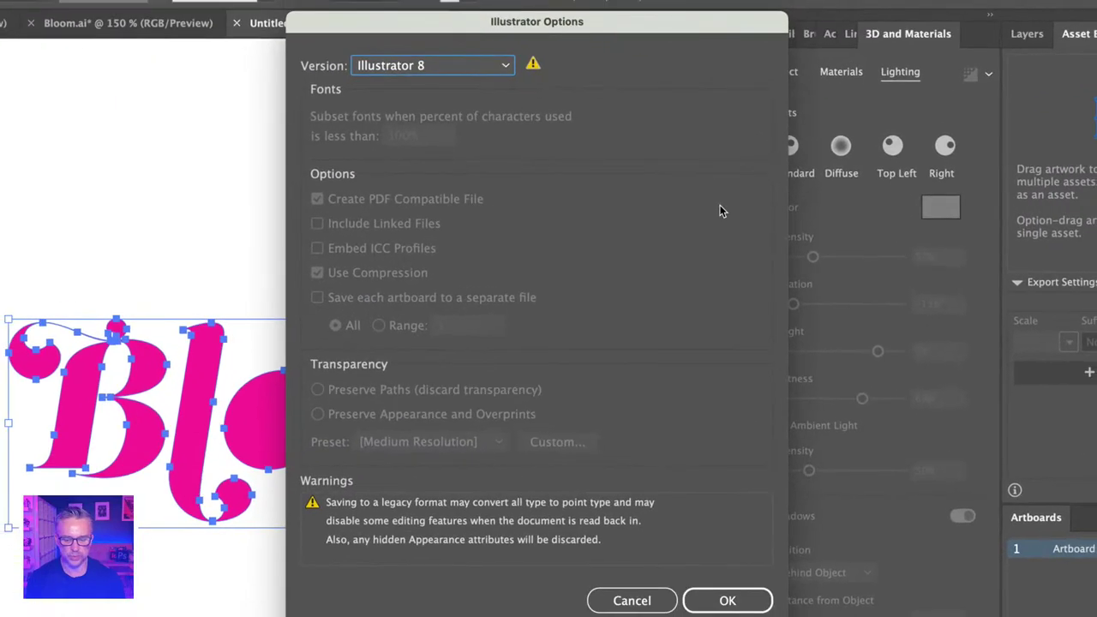
left_click(724, 492)
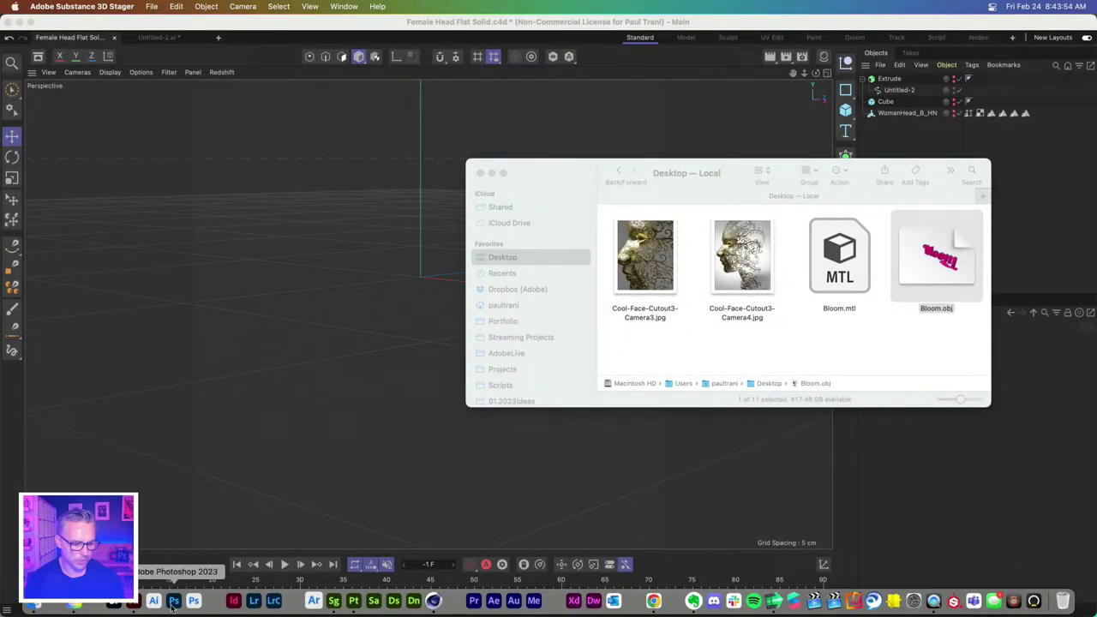
- Switch to Cinema 4D and drag BLOOM.ai from the Desktop into it for import
left_click(432, 600)
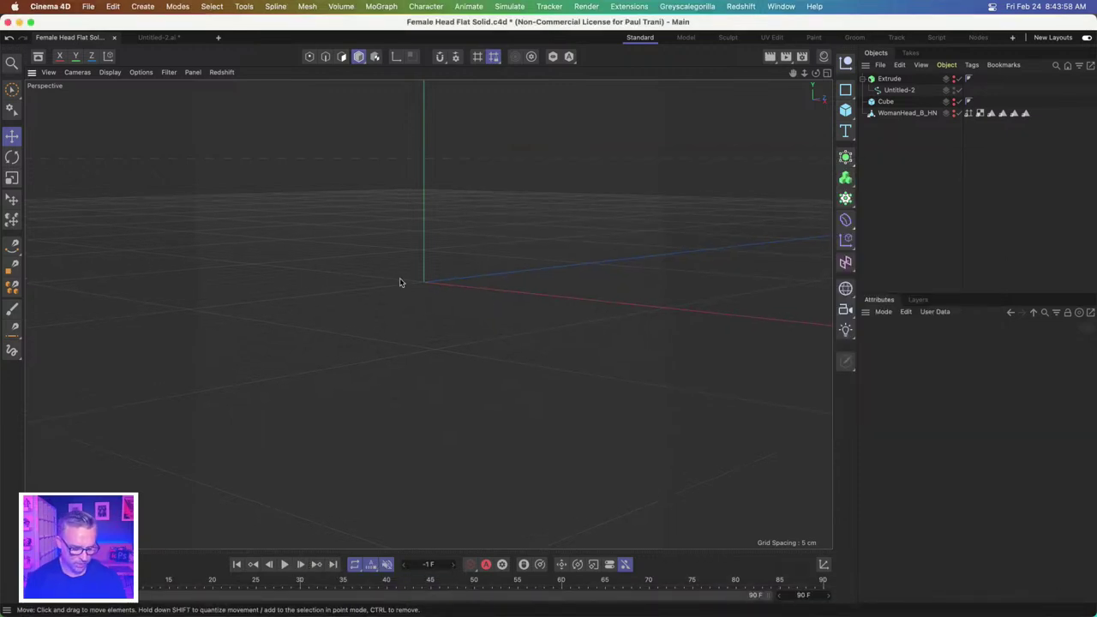
left_click(86, 7)
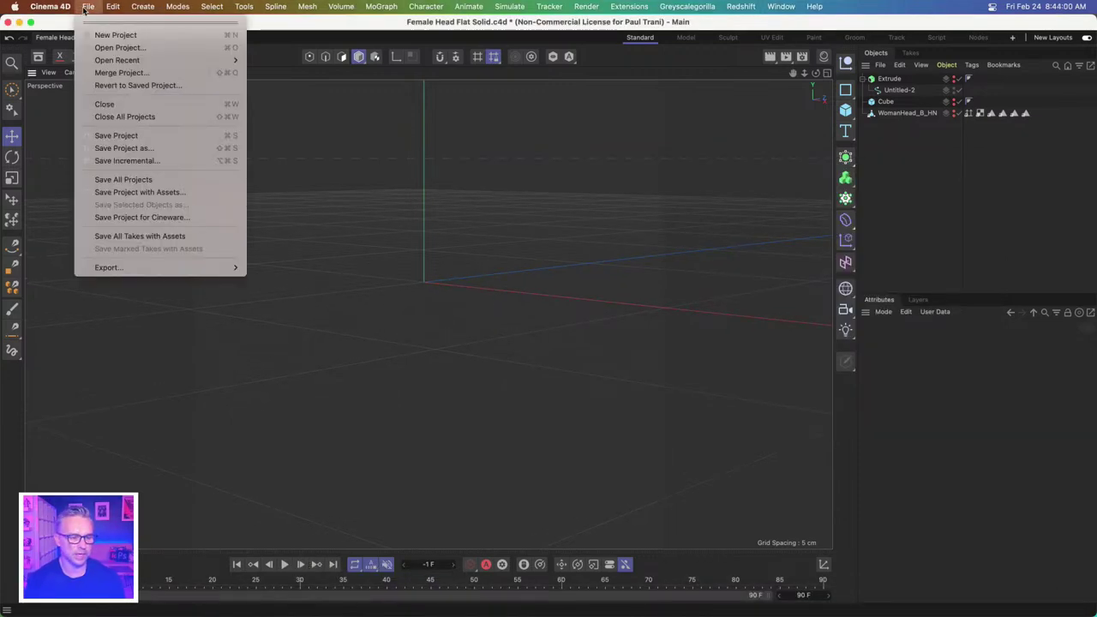
mouse_move(104, 61)
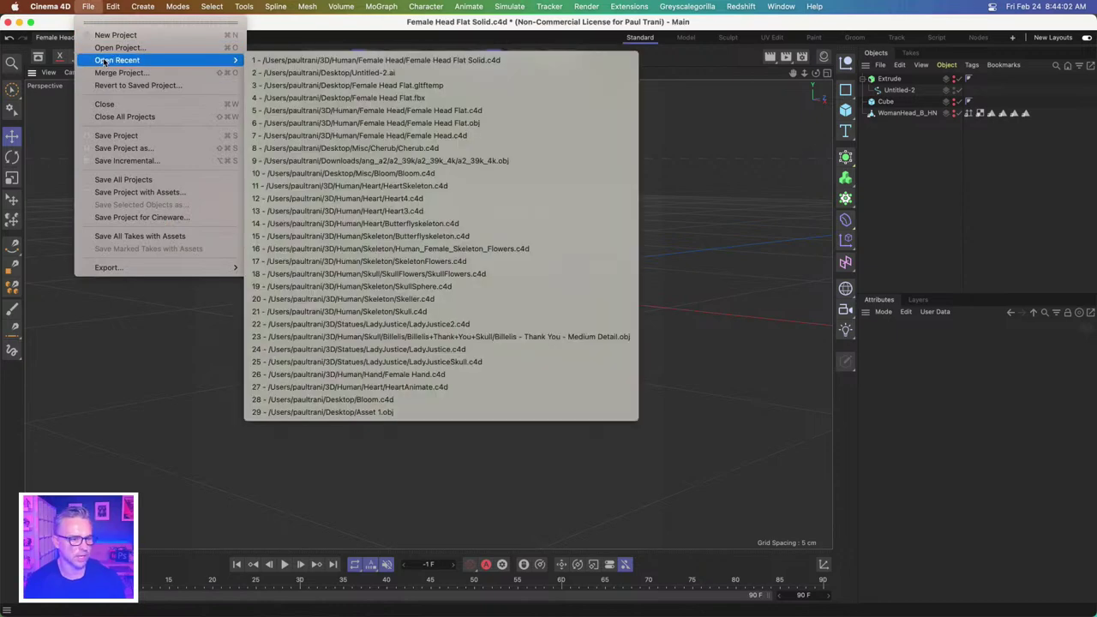
left_click(442, 221)
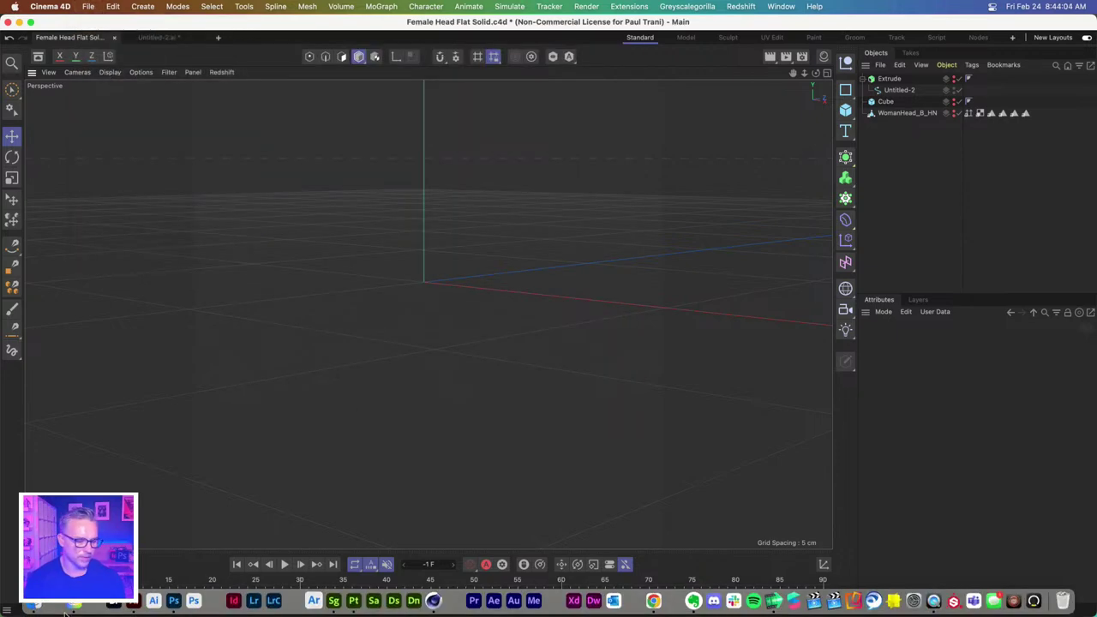
left_click(34, 606)
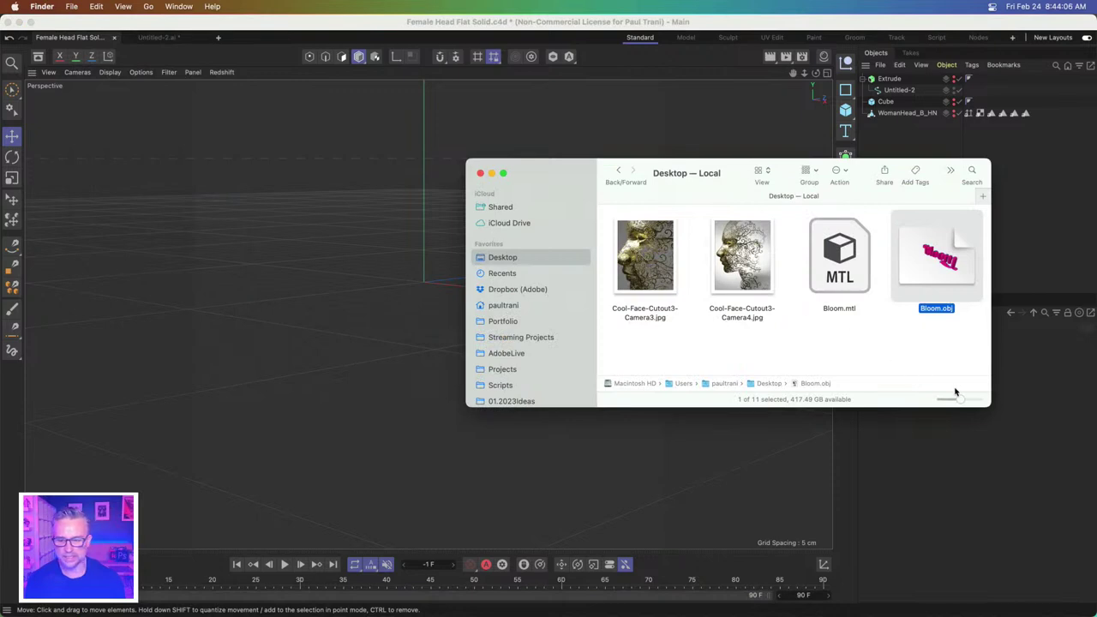
scroll(887, 342, "down", 5)
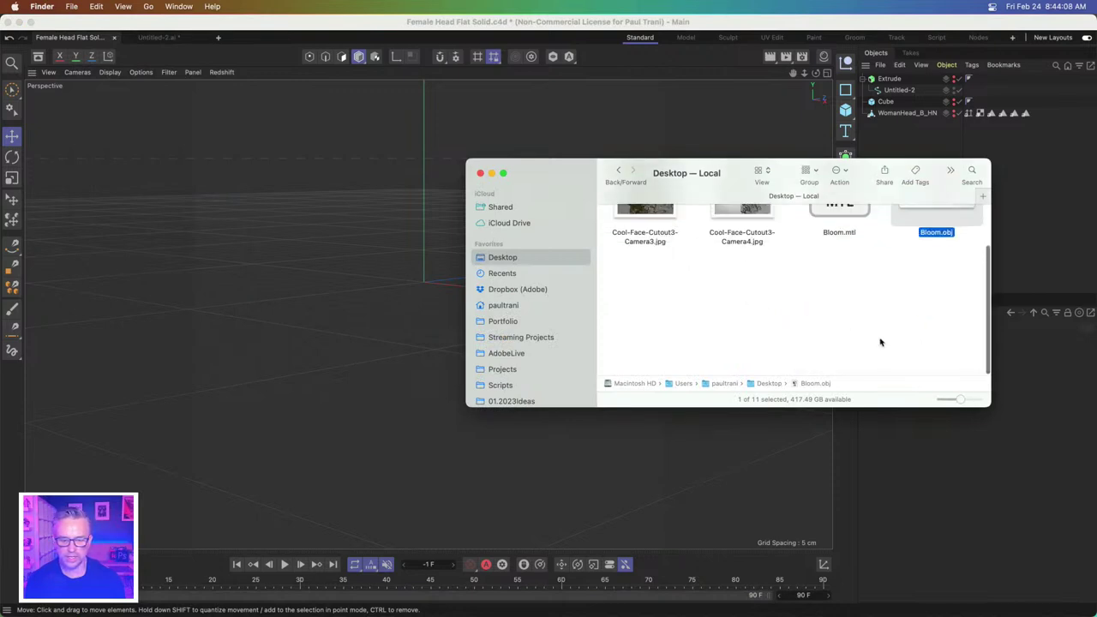
left_click(751, 305)
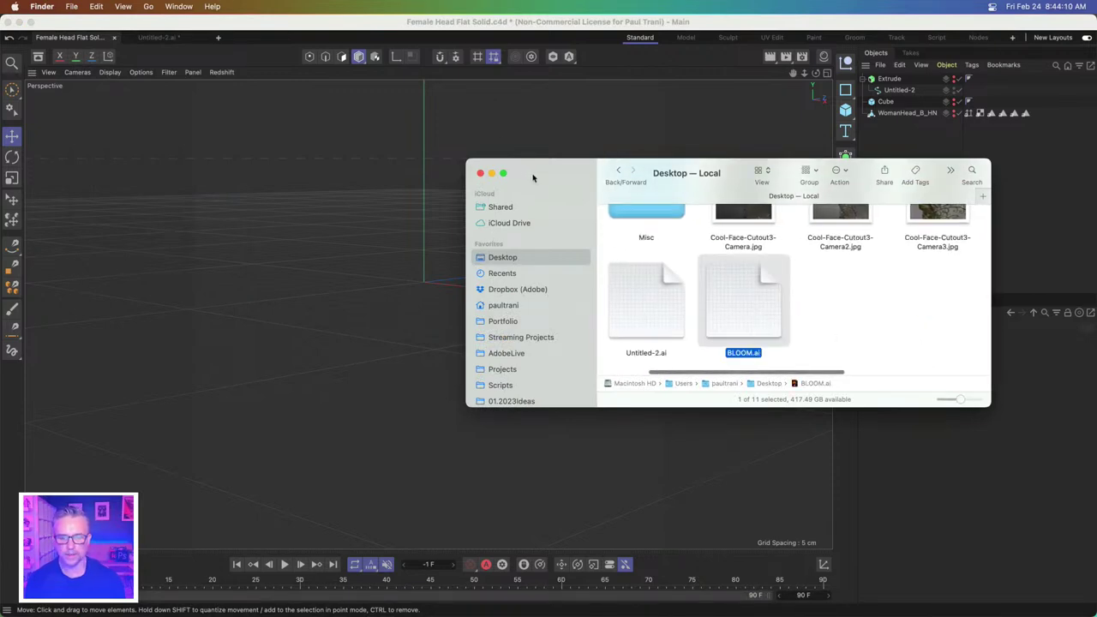
left_click_drag(533, 177, 387, 283)
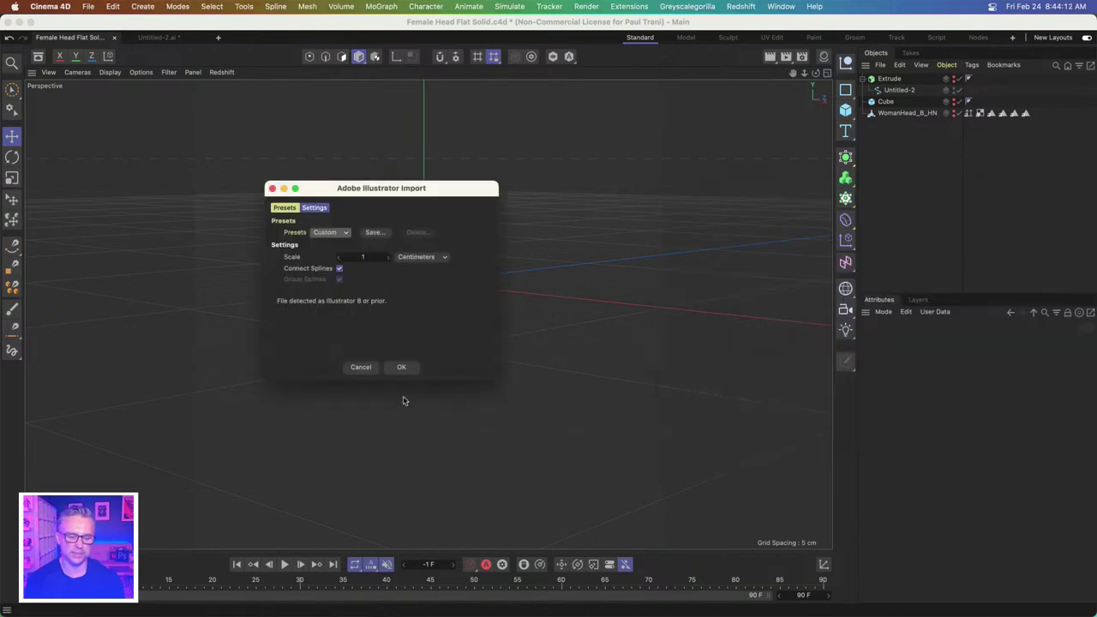
- Import BLOOM.ai and merge its letter outlines into one spline with Connect Objects + Delete
left_click(401, 367)
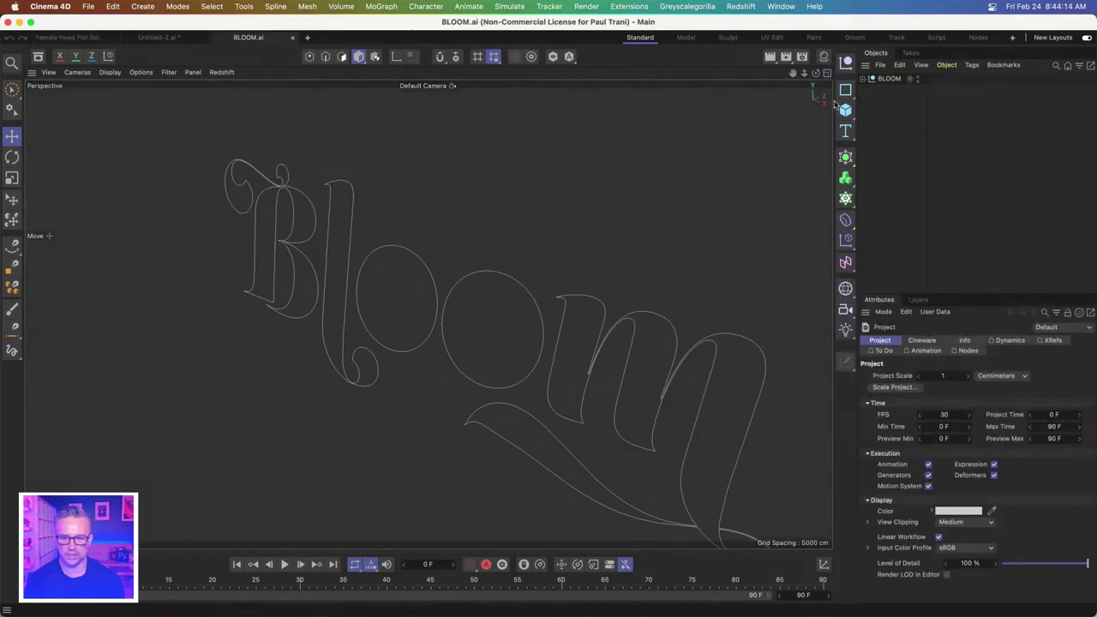
left_click(888, 79)
right_click(886, 80)
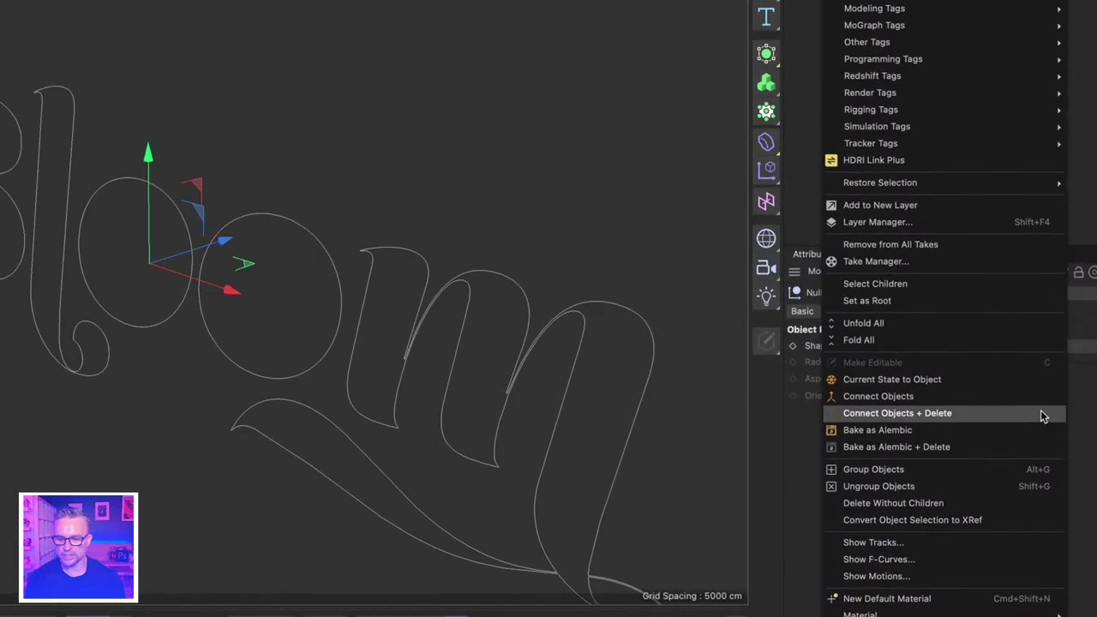
left_click(1041, 415)
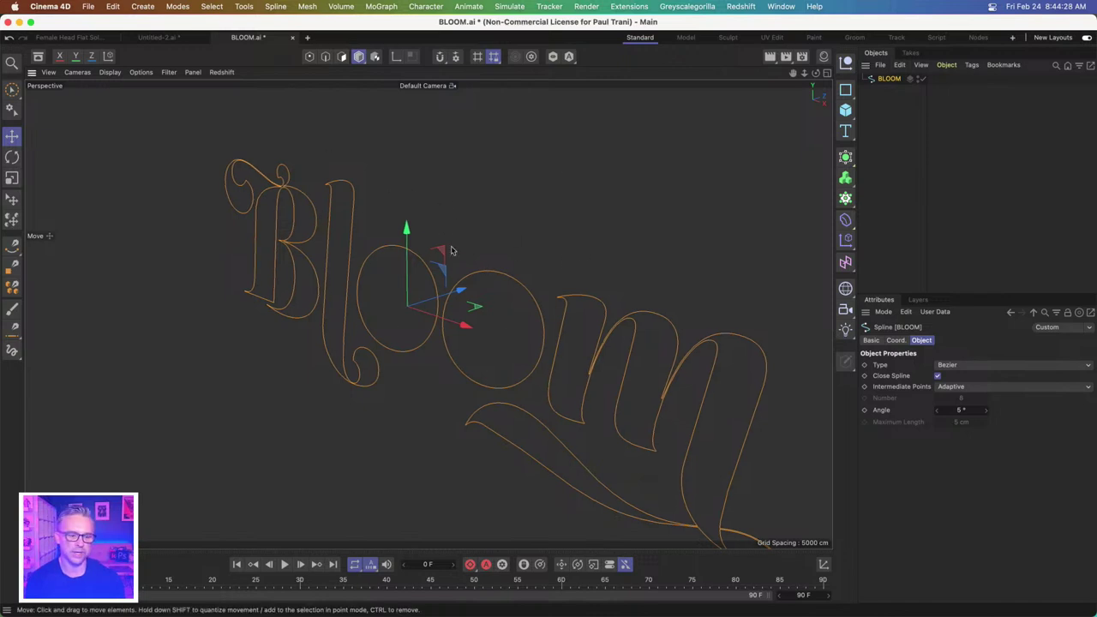
mouse_move(472, 263)
left_mouse_down()
mouse_move(493, 253)
mouse_move(473, 229)
left_mouse_up()
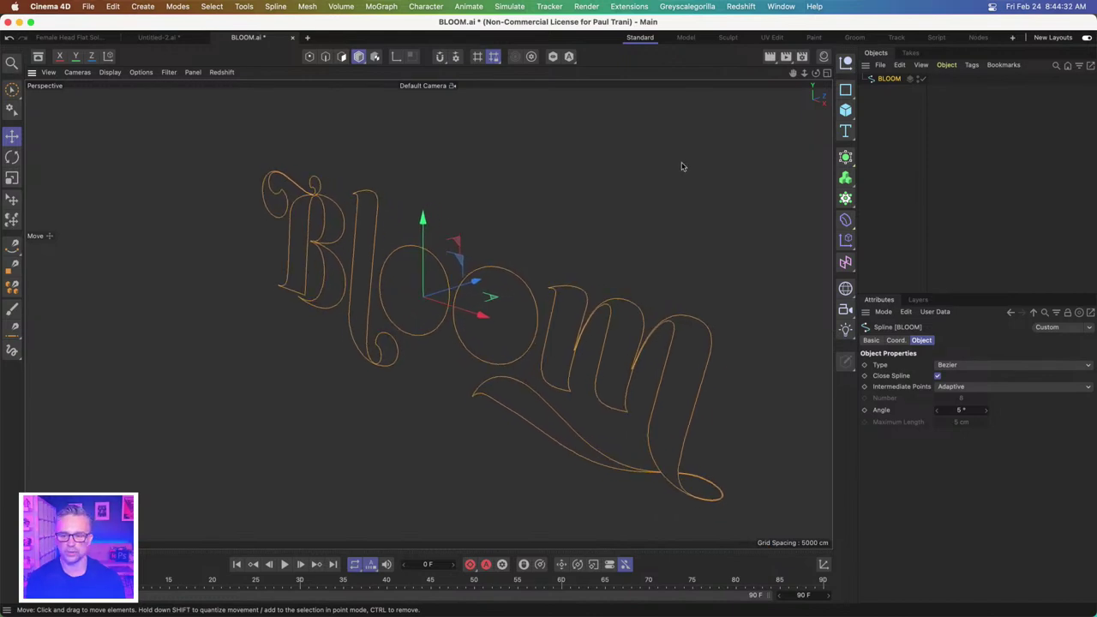
left_click(847, 115)
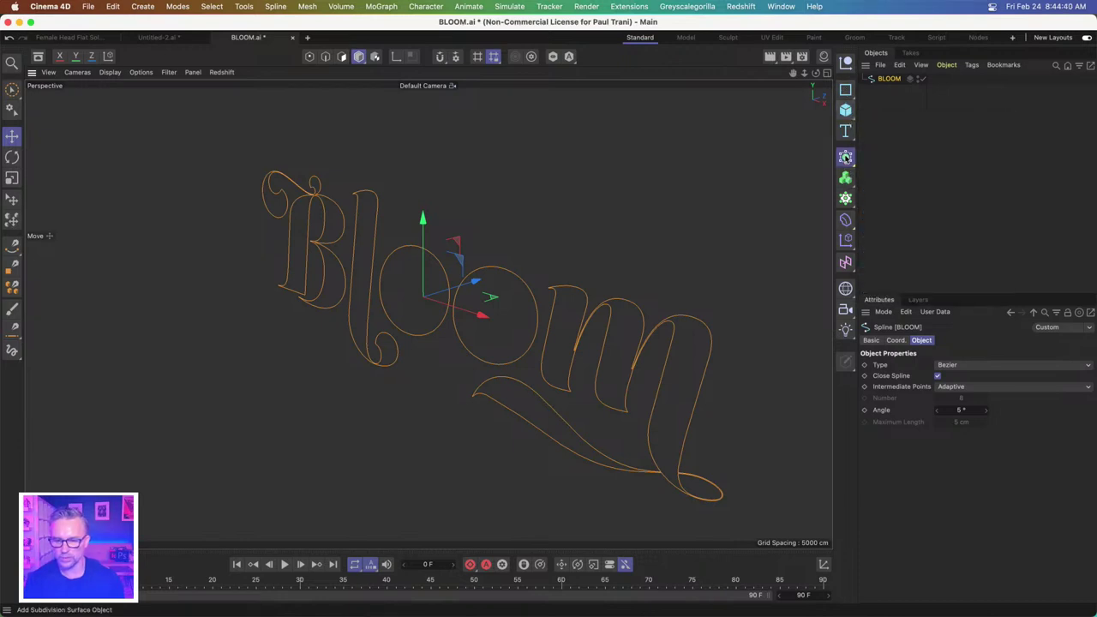
- Place the BLOOM spline inside a new Extrude generator with a 2 cm Offset
left_click(846, 158)
left_click(870, 198)
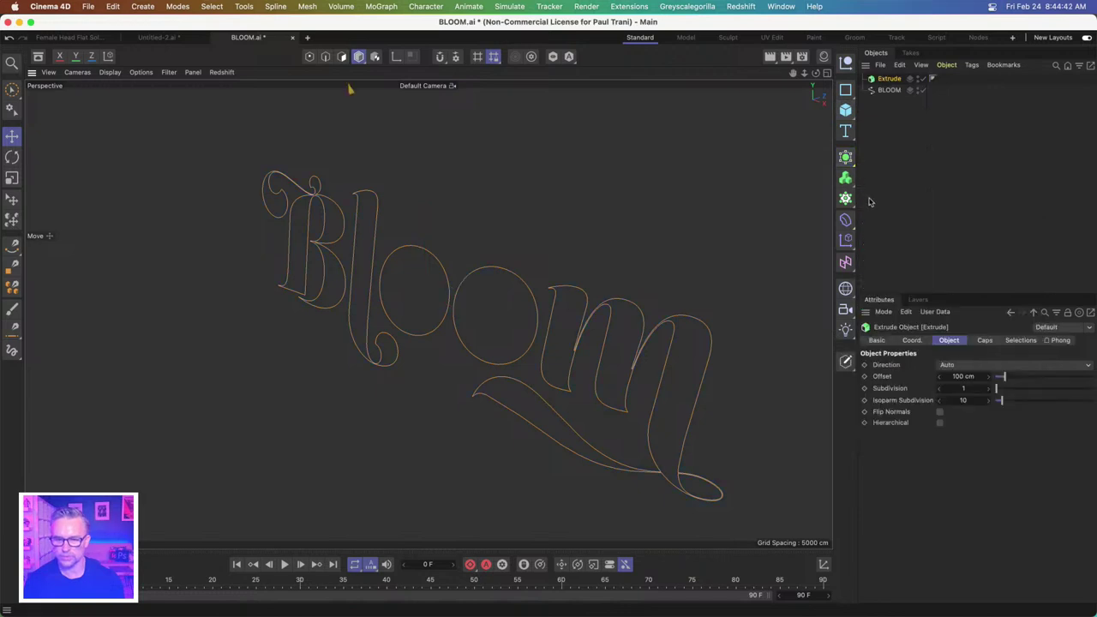
left_click_drag(886, 91, 894, 78)
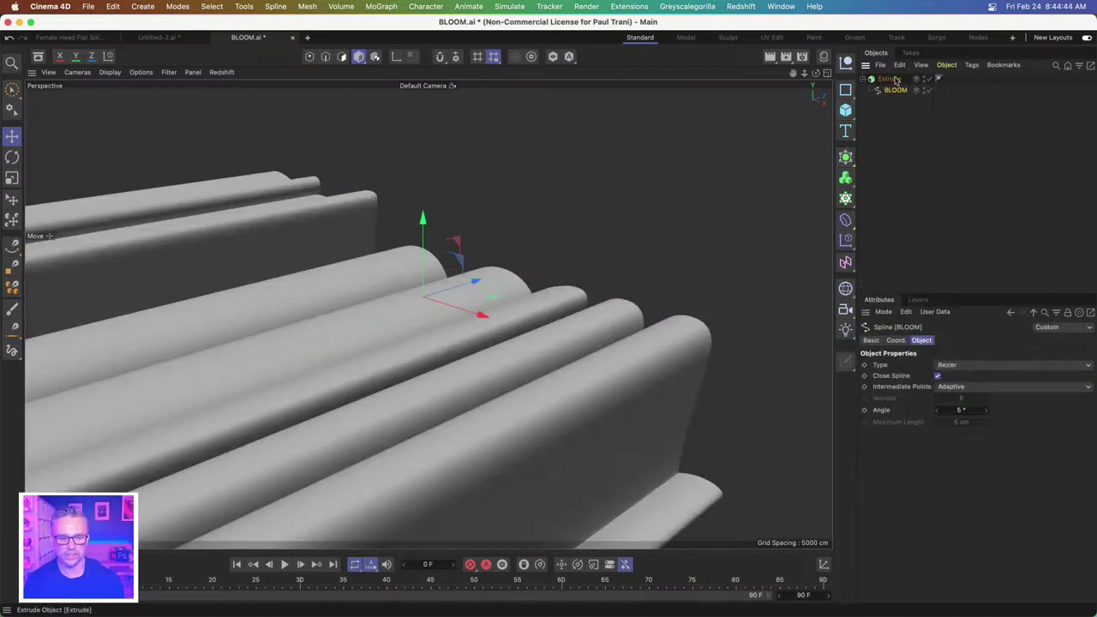
left_click(889, 79)
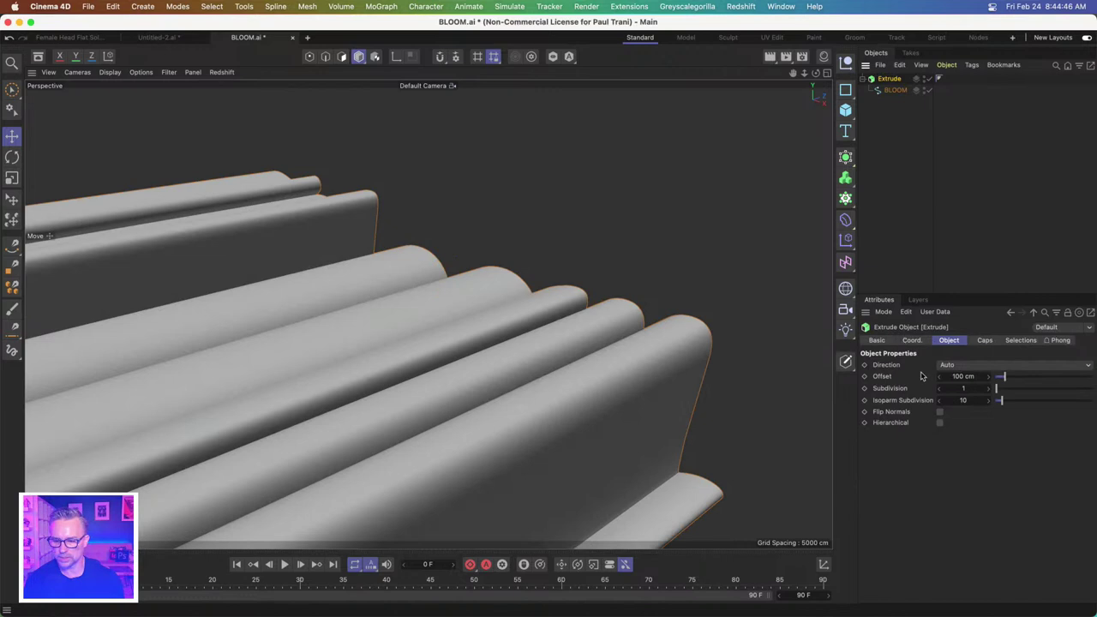
left_click_drag(1003, 381, 997, 383)
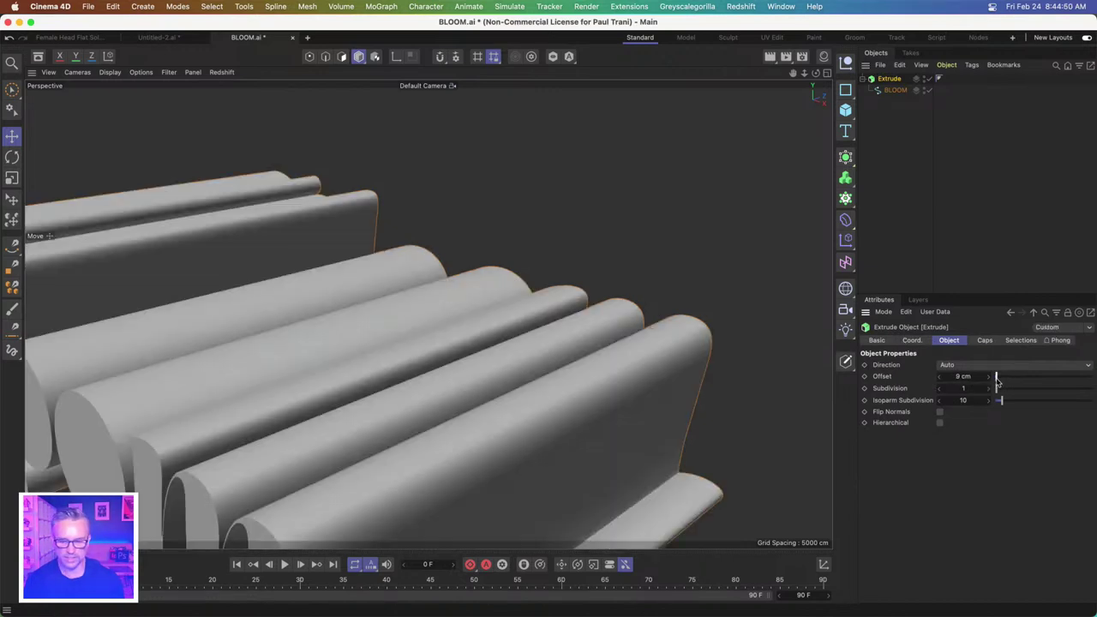
left_click(963, 377)
type("2")
key("Return")
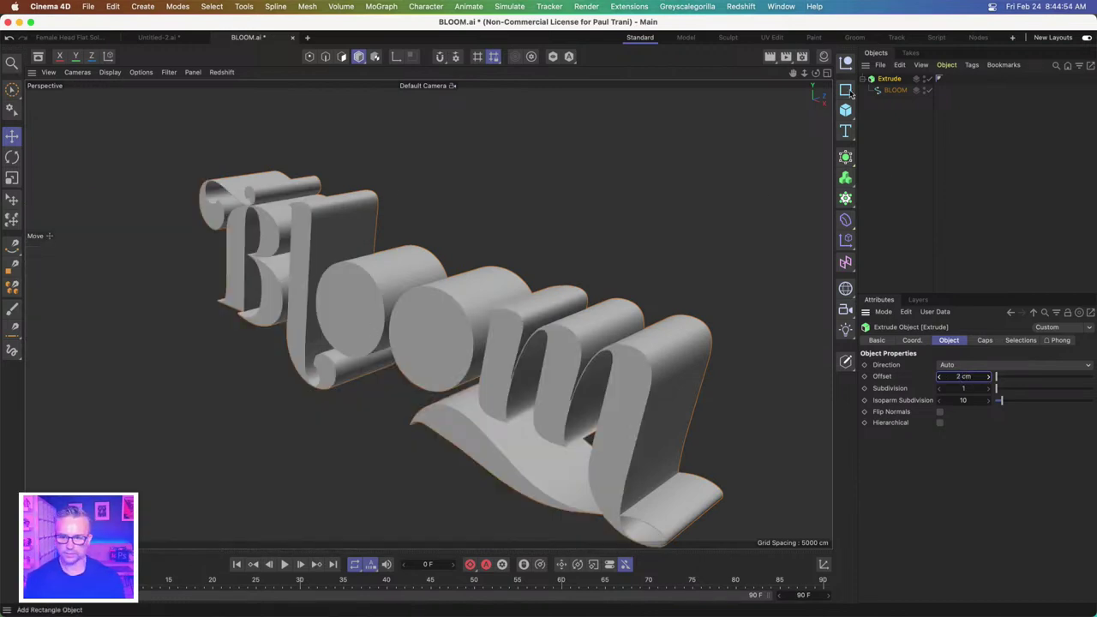
left_click(983, 340)
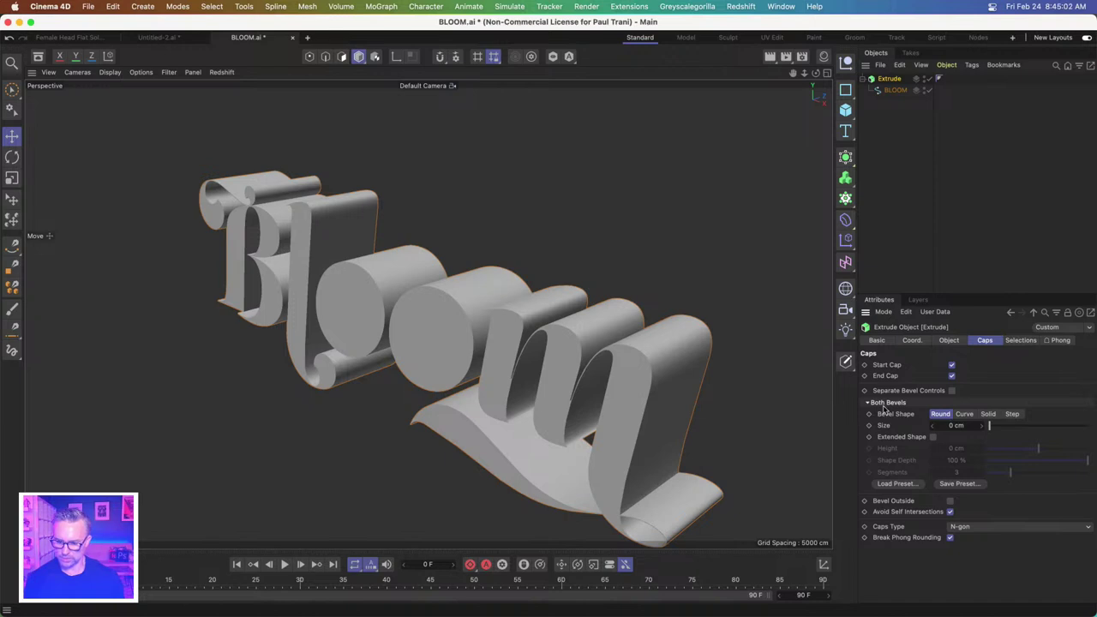
- Review the cap types, Curve versus Round bevel shapes, and the Extrude's coordinates
left_click(984, 527)
left_click(907, 584)
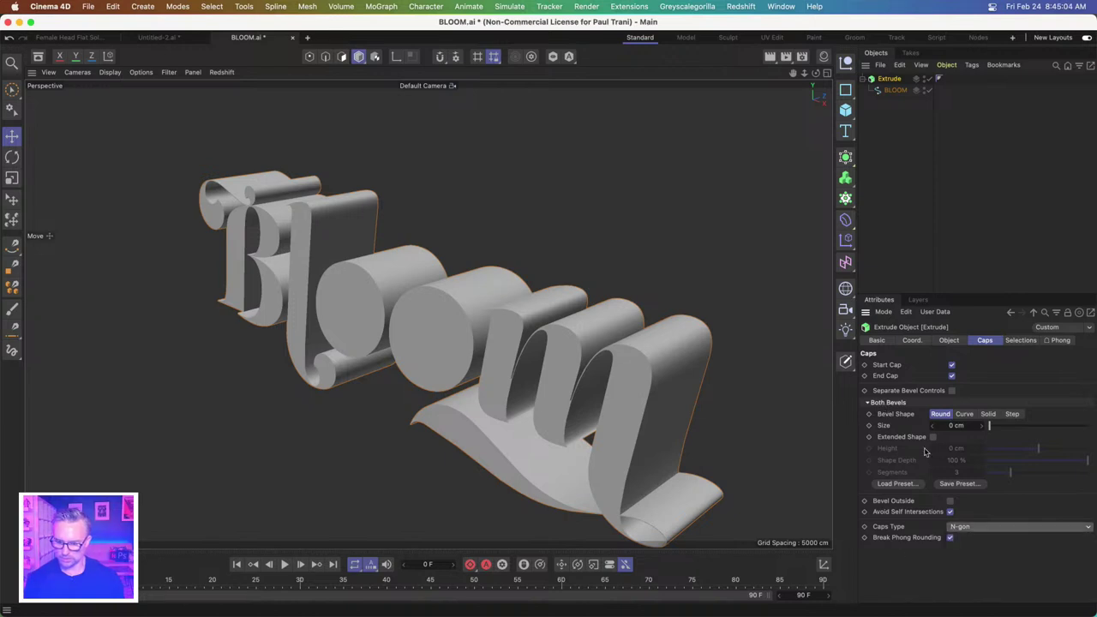
left_click(964, 413)
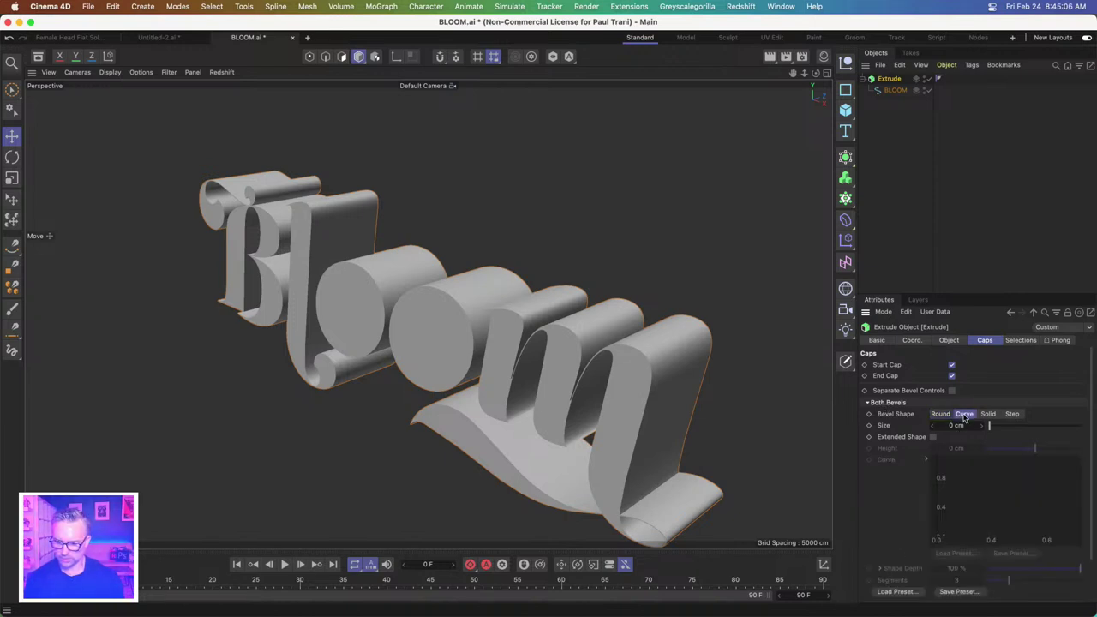
left_click(939, 414)
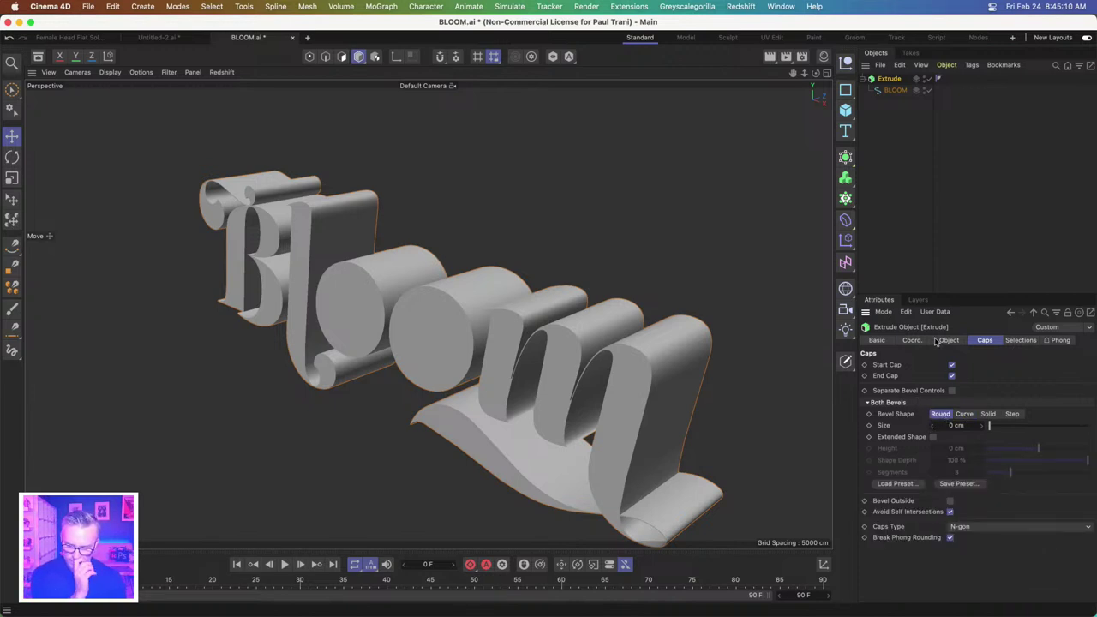
left_click(942, 341)
left_click(913, 341)
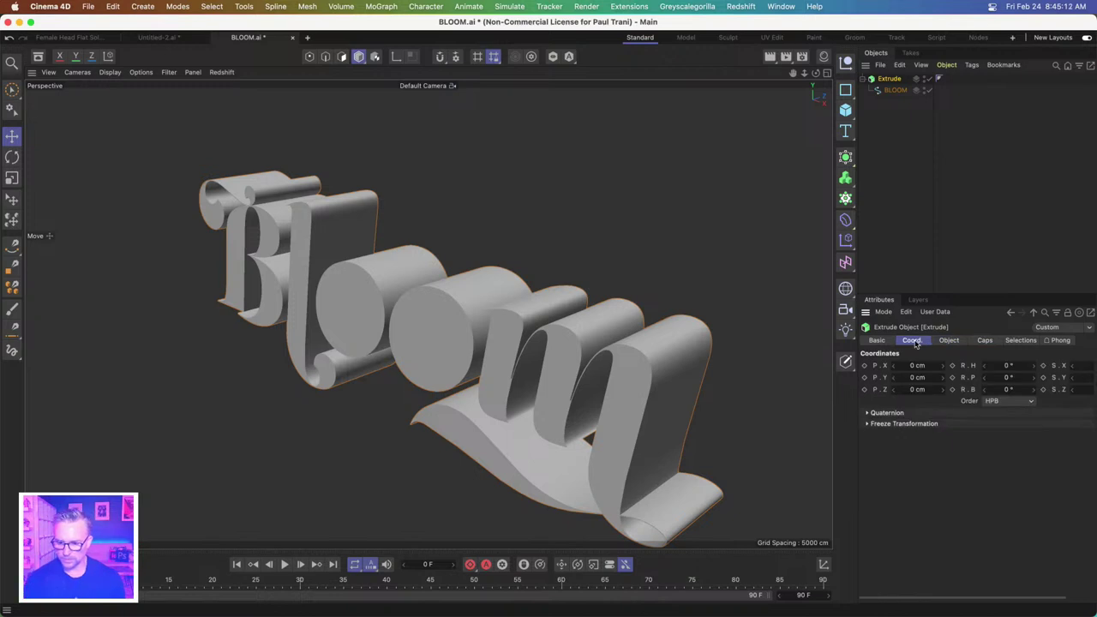
left_click(976, 341)
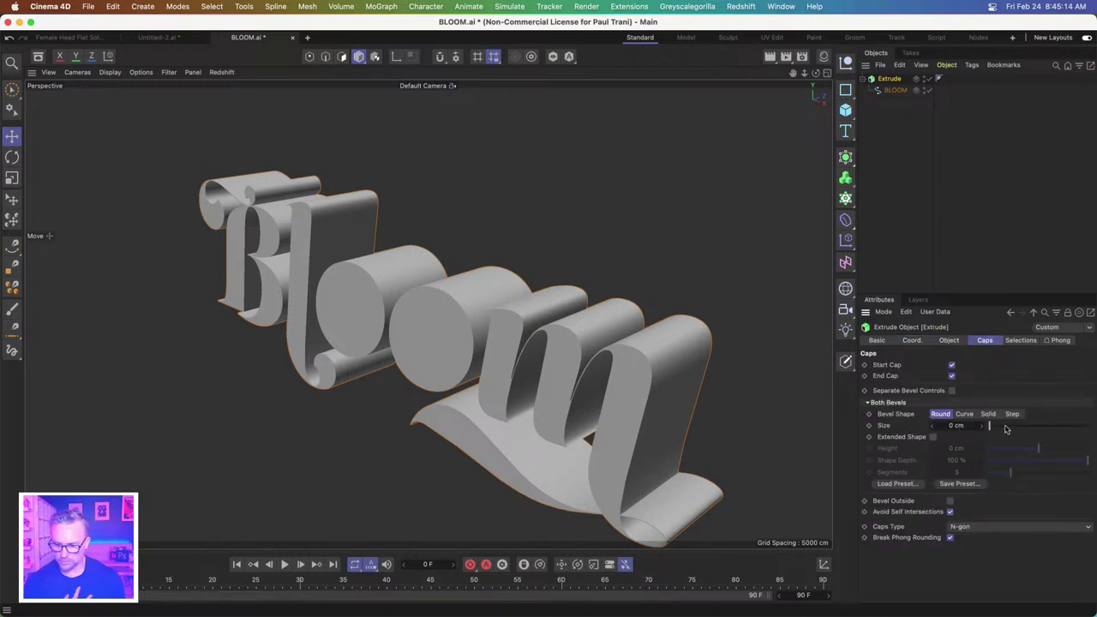
- Settle on a Round cap bevel of about 0.85 cm after comparing it with Curve
mouse_move(1006, 428)
left_mouse_down()
mouse_move(1022, 428)
mouse_move(994, 428)
left_mouse_up()
left_click(964, 414)
left_click(939, 414)
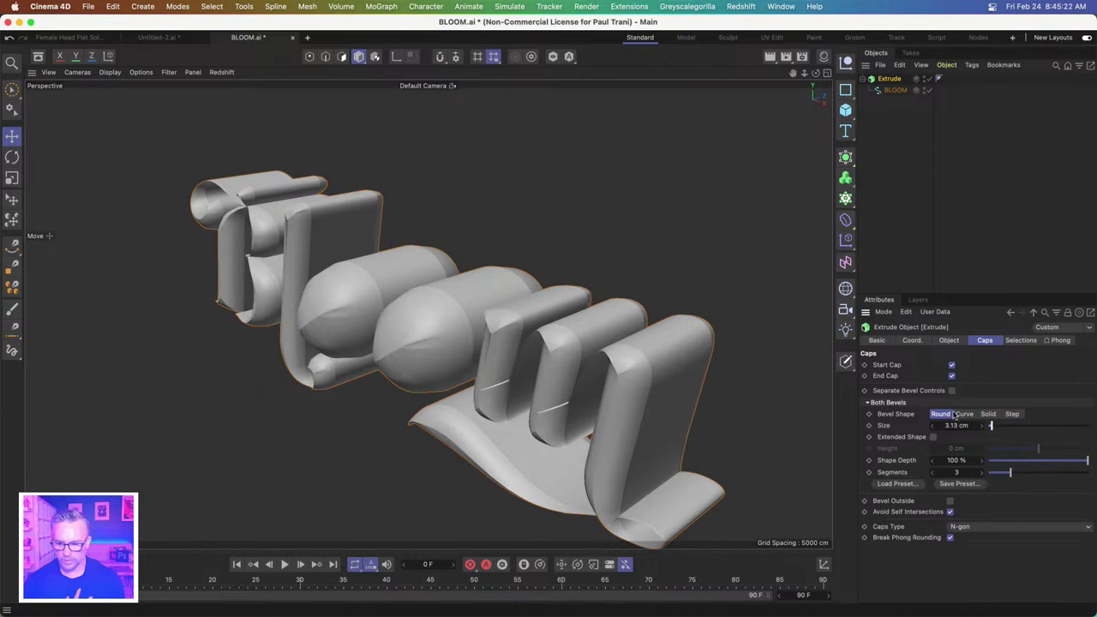
left_click(963, 414)
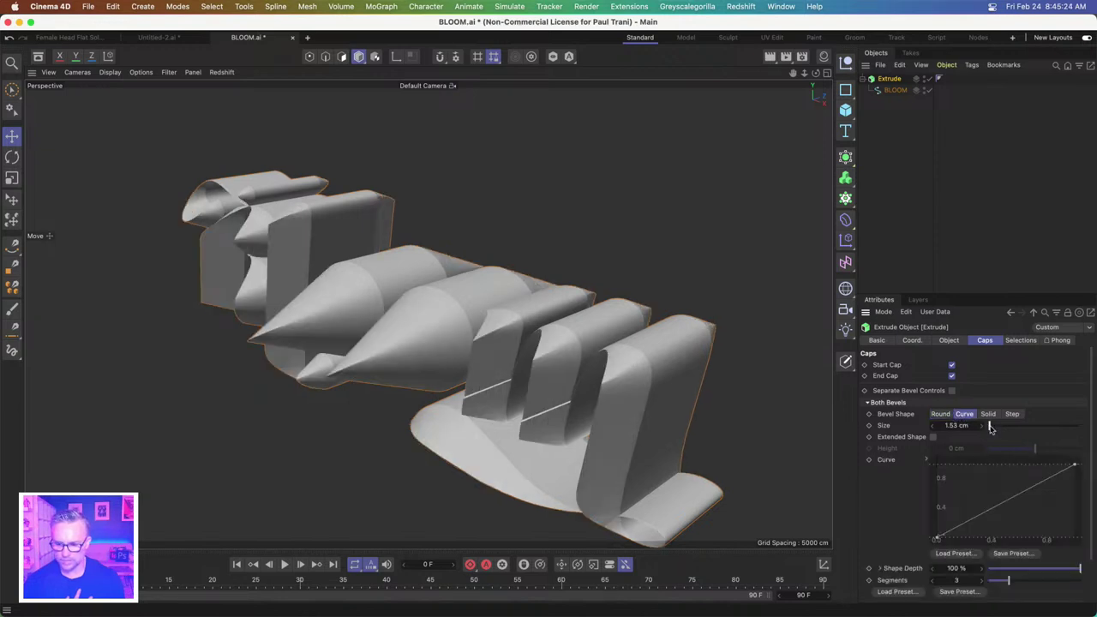
left_click(939, 414)
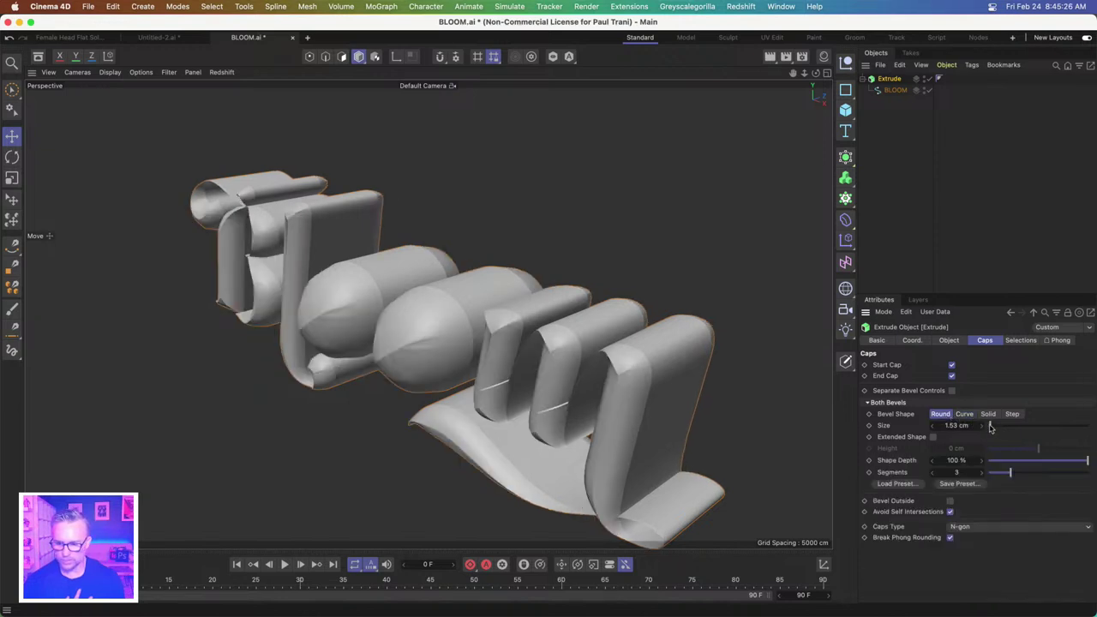
mouse_move(990, 426)
left_mouse_down()
mouse_move(977, 427)
mouse_move(990, 427)
left_mouse_up()
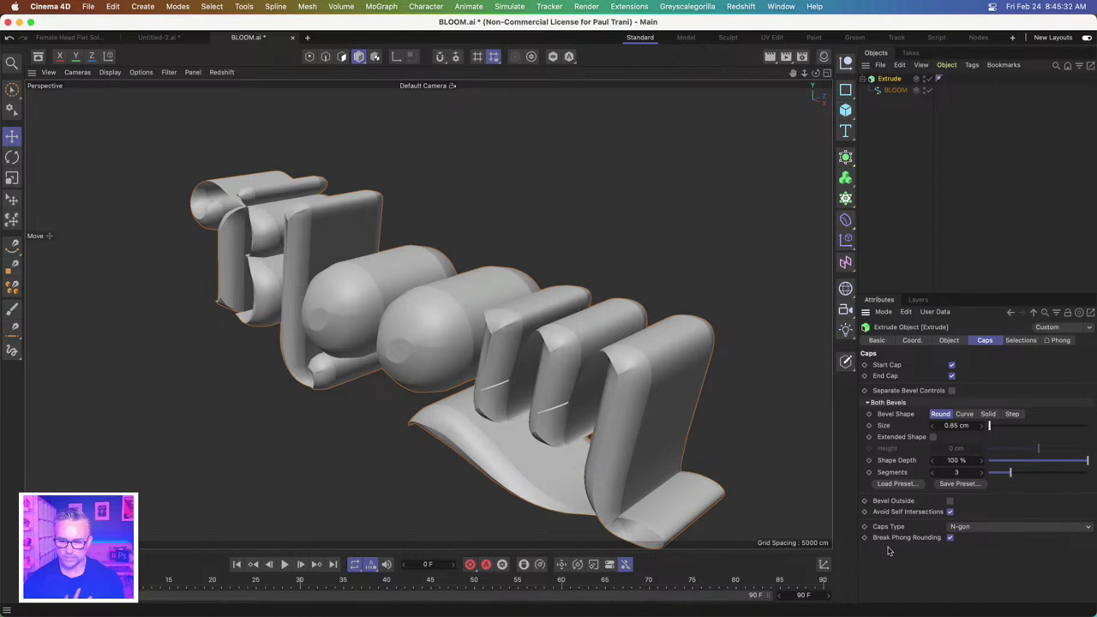
left_click(300, 403)
- Orbit to a lower frontal view and dock the Material Manager beside the viewport
scroll(326, 404, "up", 4)
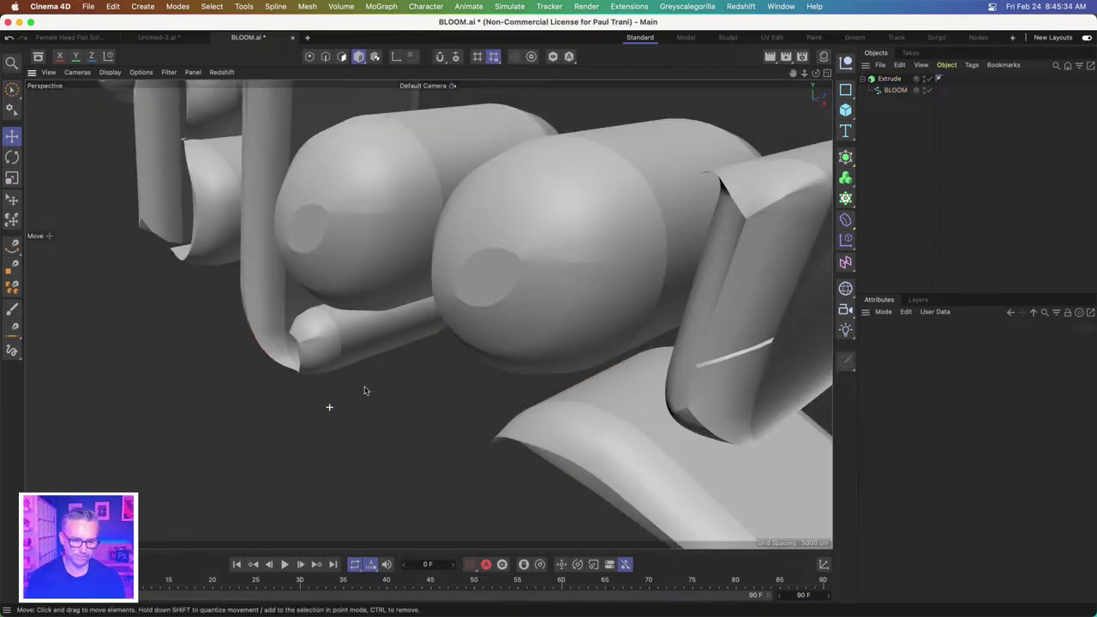
scroll(321, 437, "down", 7)
left_click_drag(319, 440, 380, 286)
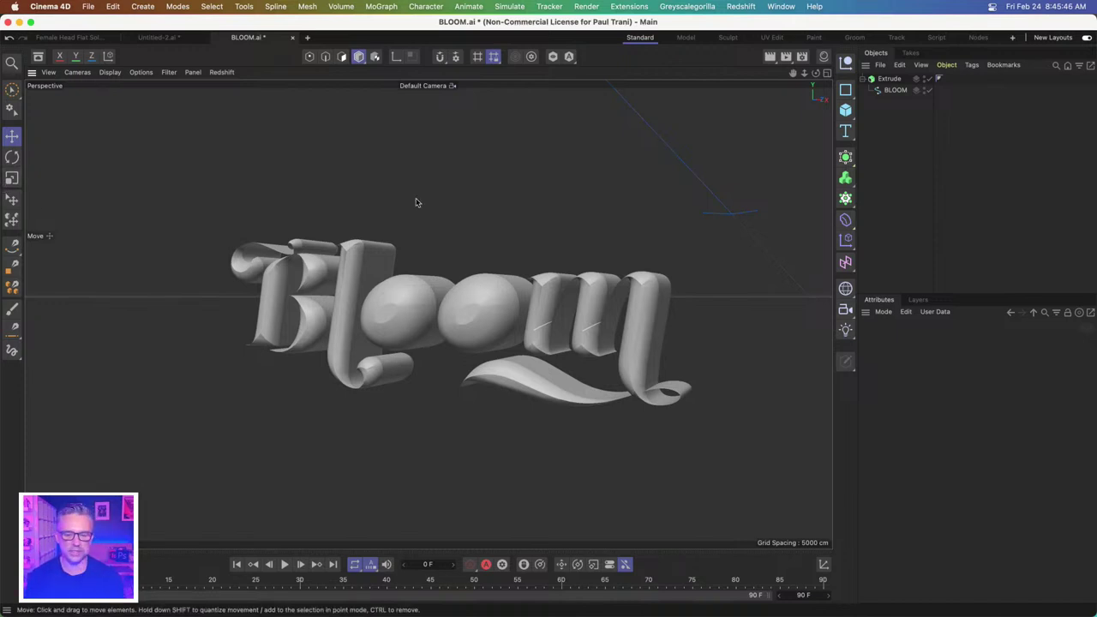
left_click(822, 57)
- Open the Asset Browser in an enlarged window
left_click(779, 6)
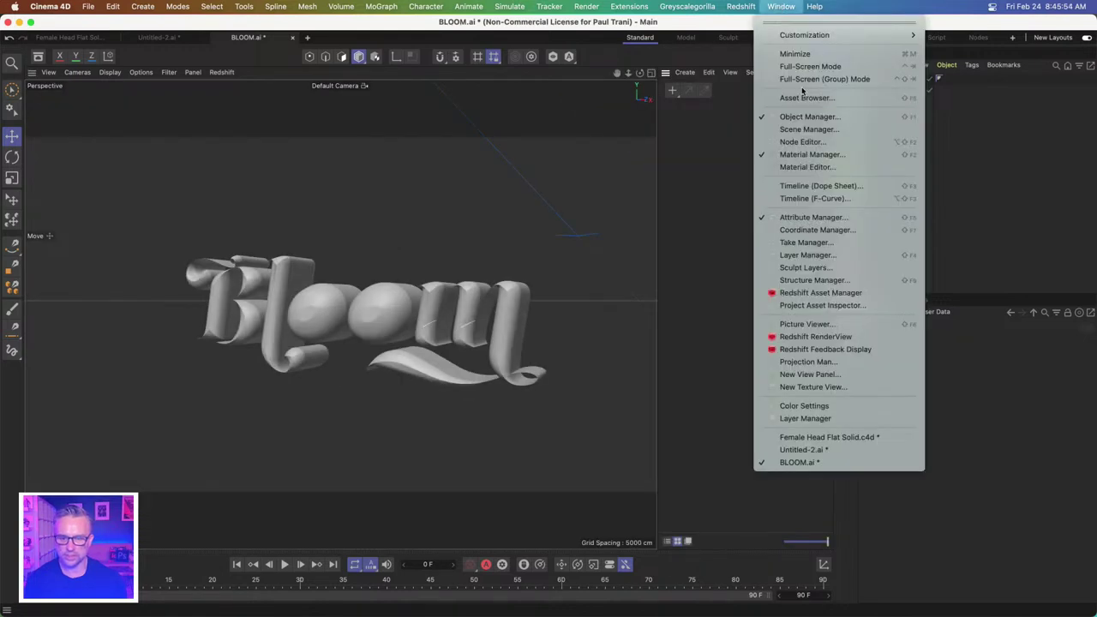
left_click(796, 98)
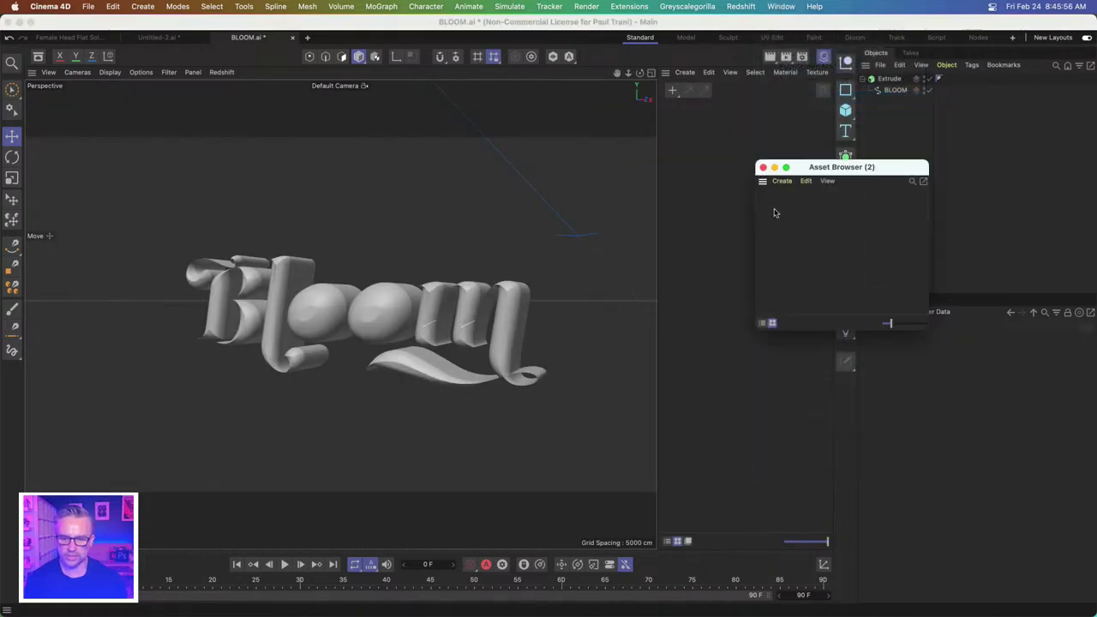
left_click(777, 6)
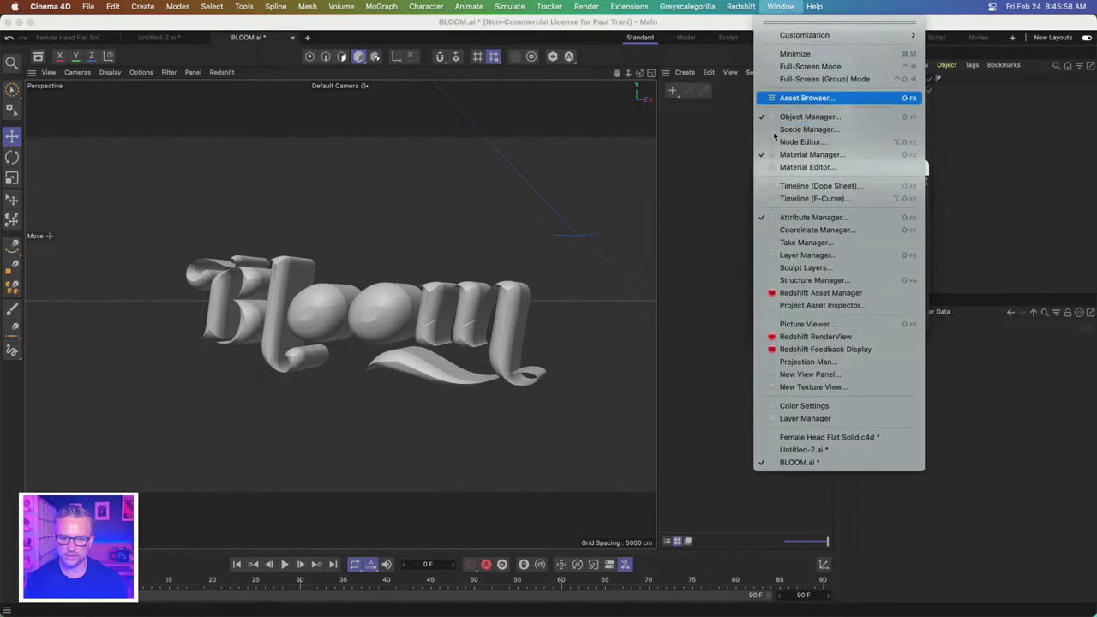
left_click(781, 99)
left_click_drag(493, 444, 258, 452)
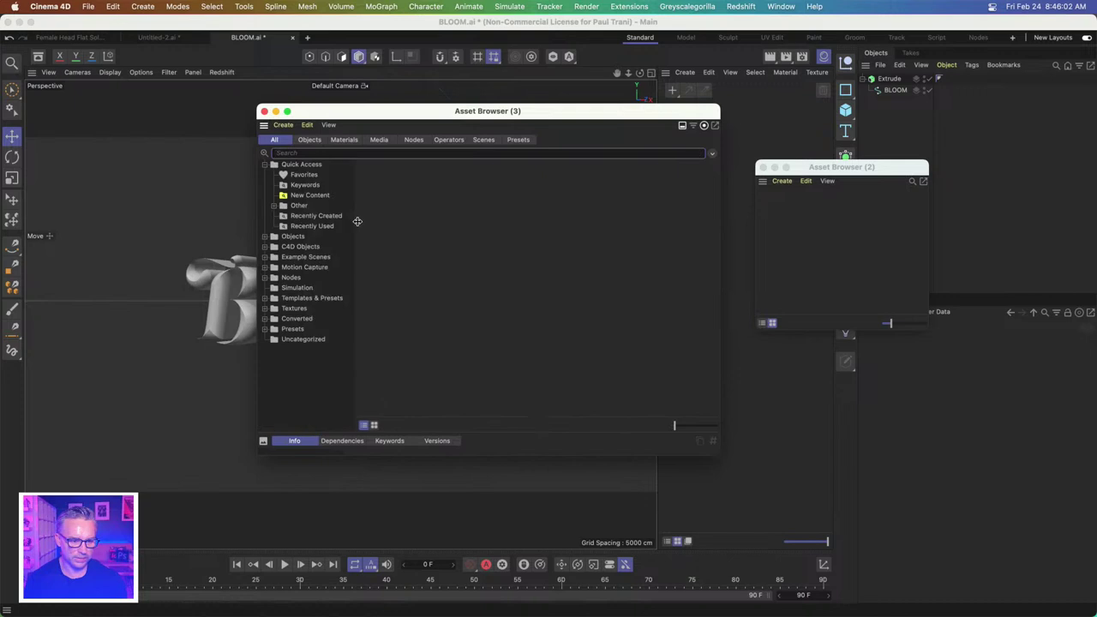
- Search Objects for "flower" and drop the Clover Flower asset into the scene
left_click(309, 139)
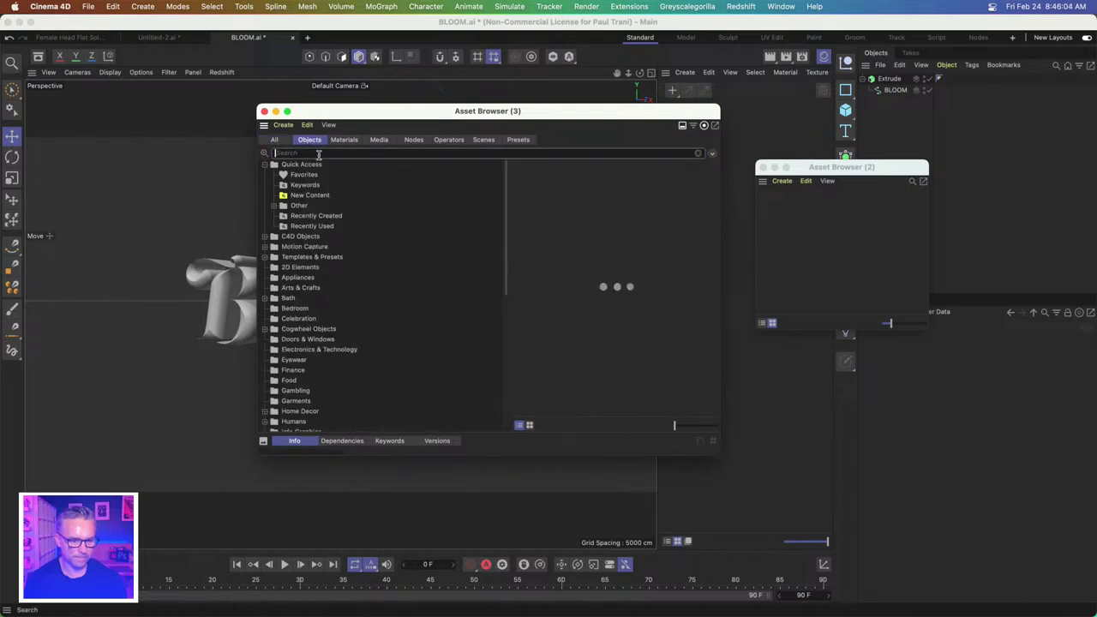
type("flower")
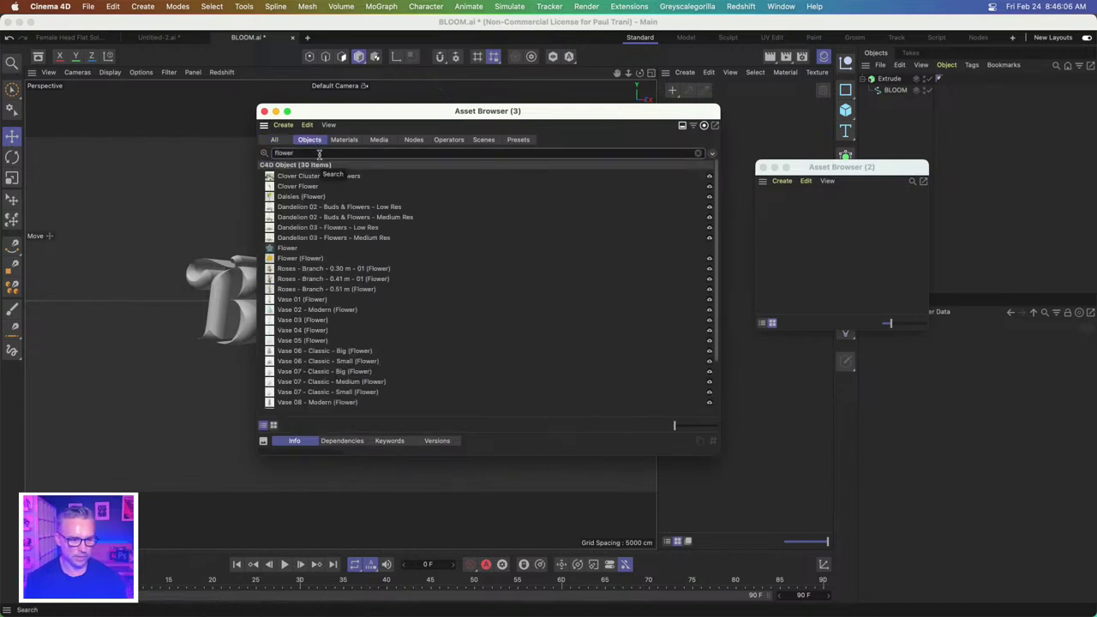
left_click(288, 187)
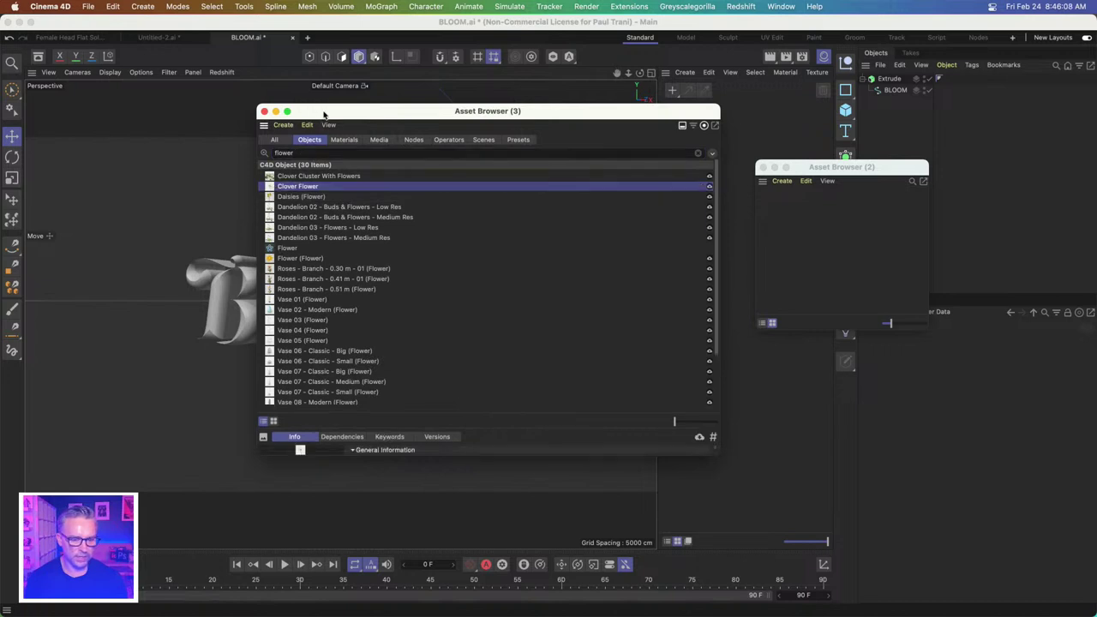
left_click_drag(323, 111, 618, 202)
left_click_drag(564, 279, 375, 240)
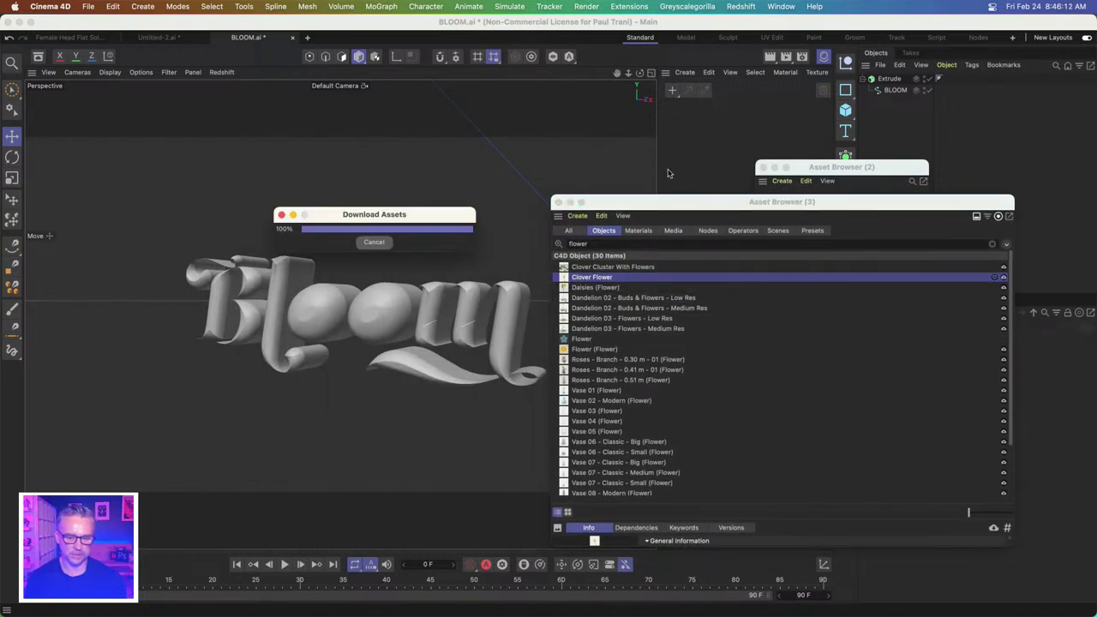
left_click_drag(633, 208, 588, 251)
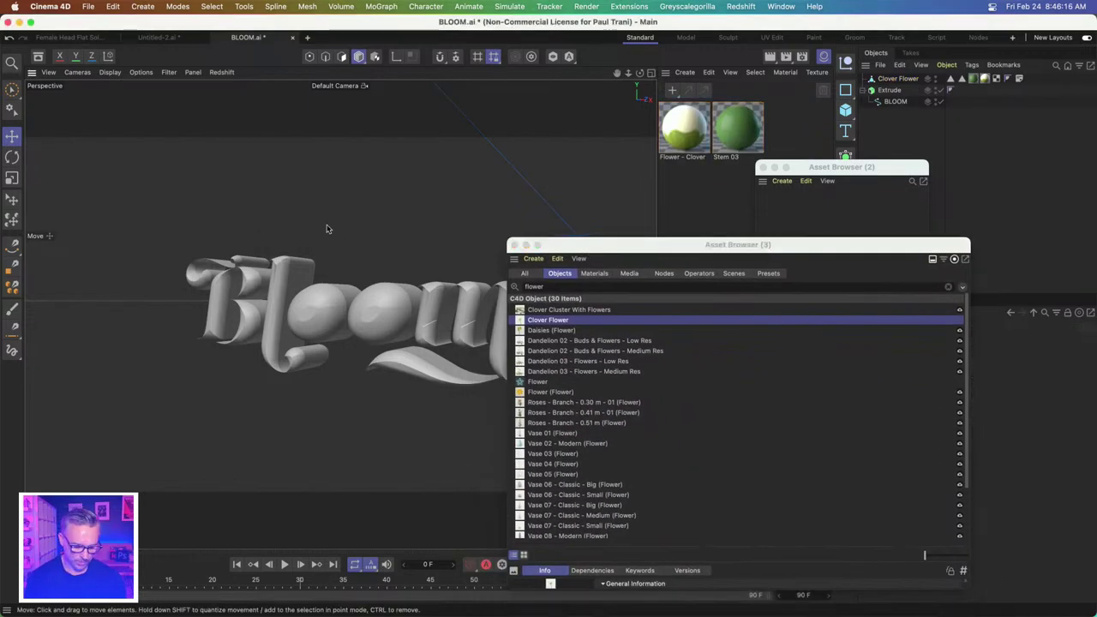
- Close the extra empty Asset Browser window
scroll(330, 218, "down", 5)
scroll(320, 294, "up", 3)
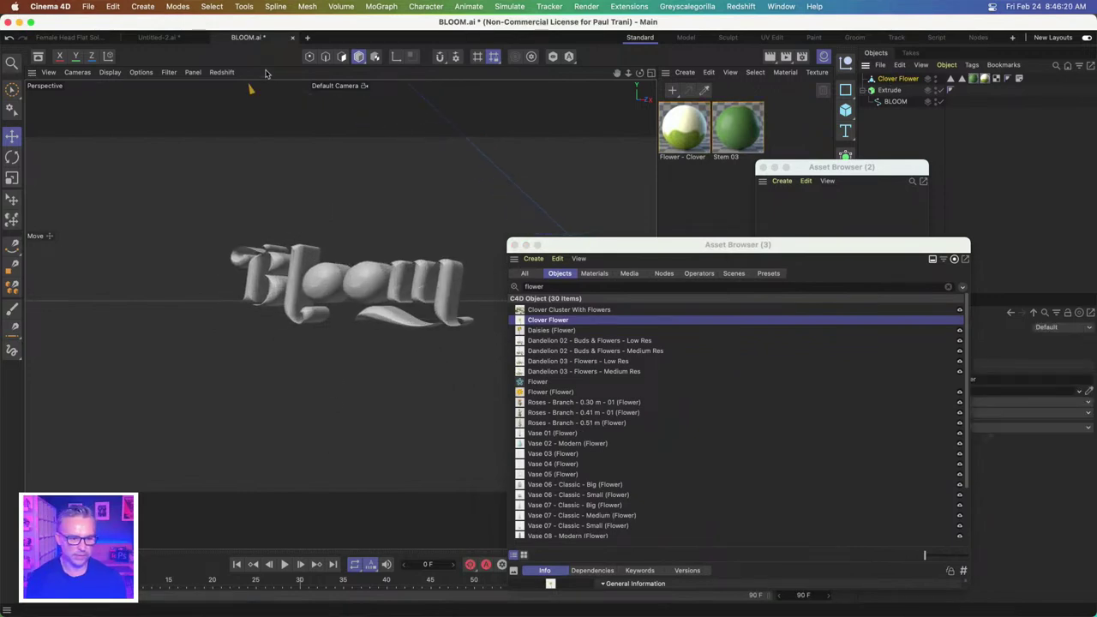
scroll(309, 198, "down", 6)
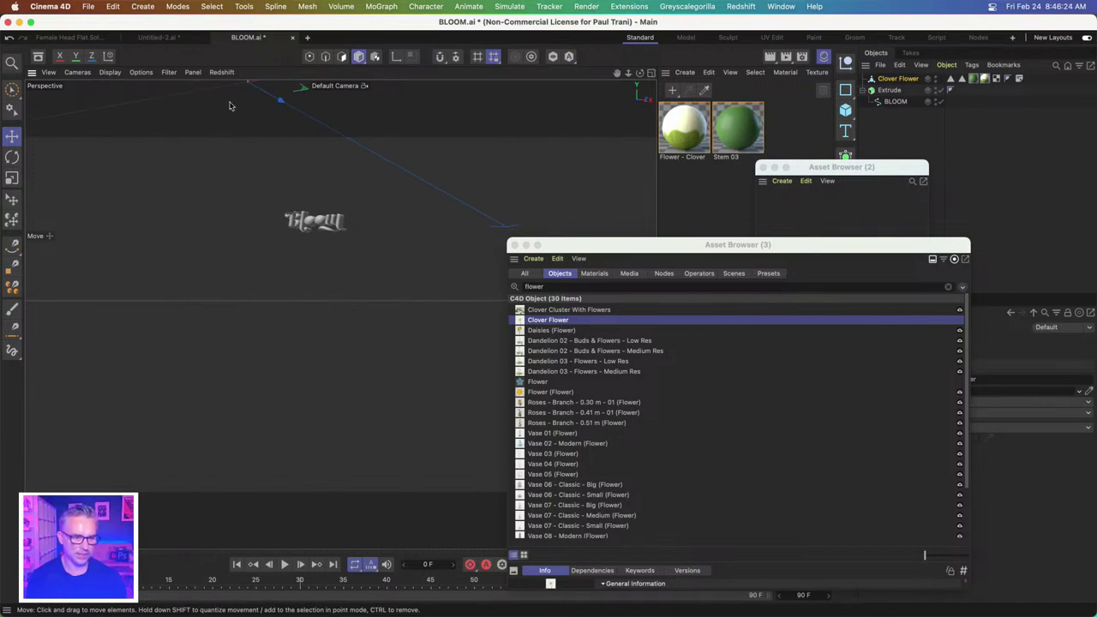
left_click_drag(280, 102, 313, 217)
left_click_drag(578, 249, 291, 135)
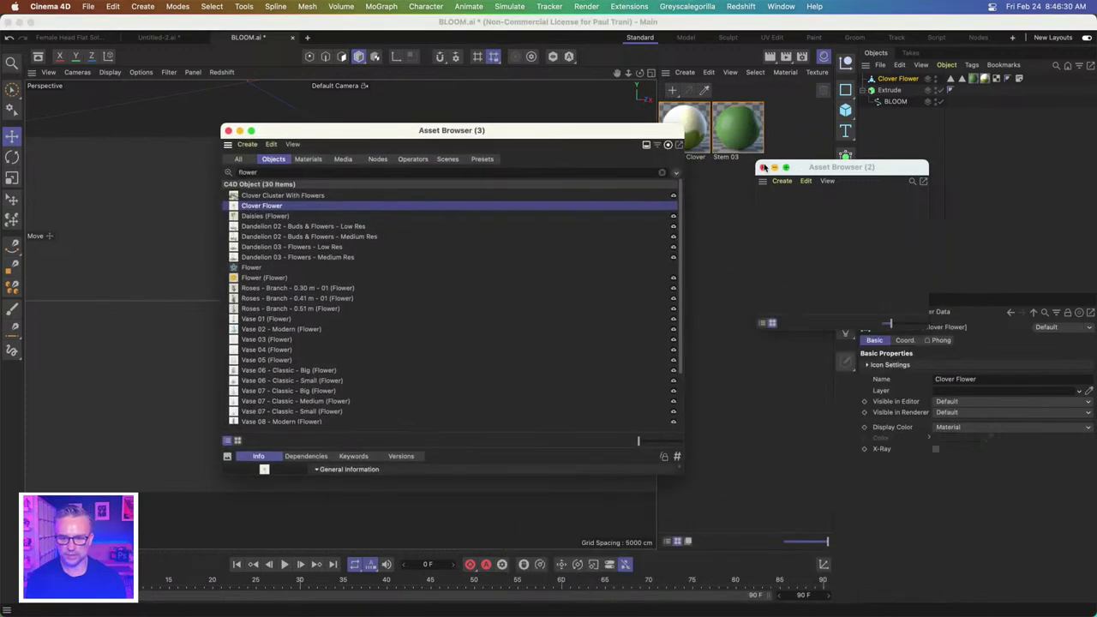
left_click(762, 167)
- Check the BLOOM spline's position values in its Coord. properties
left_click(913, 90)
left_click(900, 101)
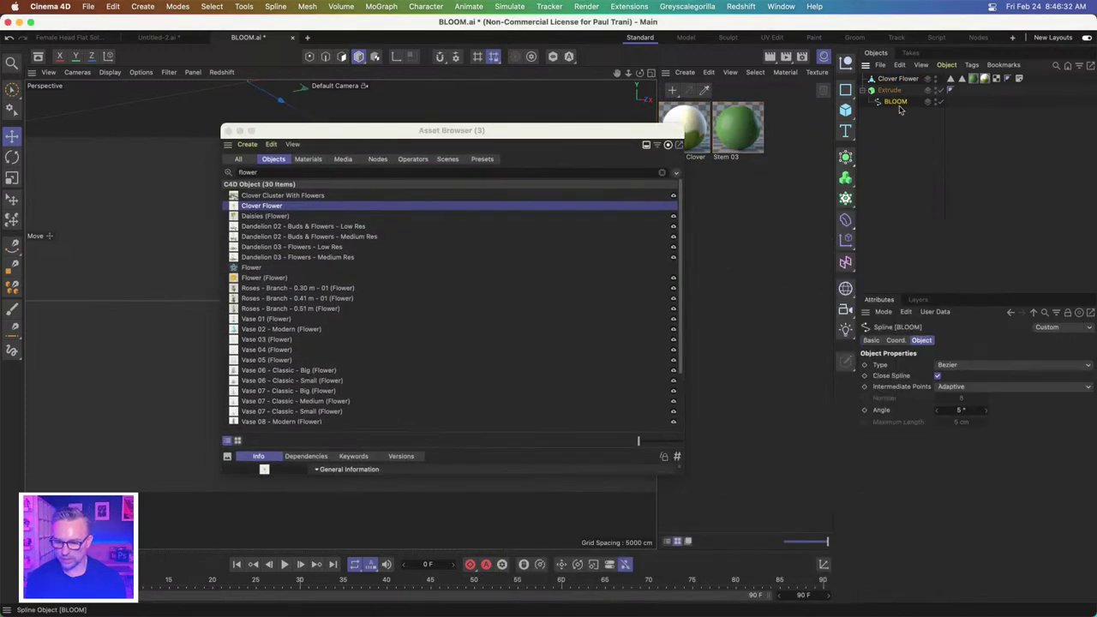
left_click(870, 340)
left_click(894, 340)
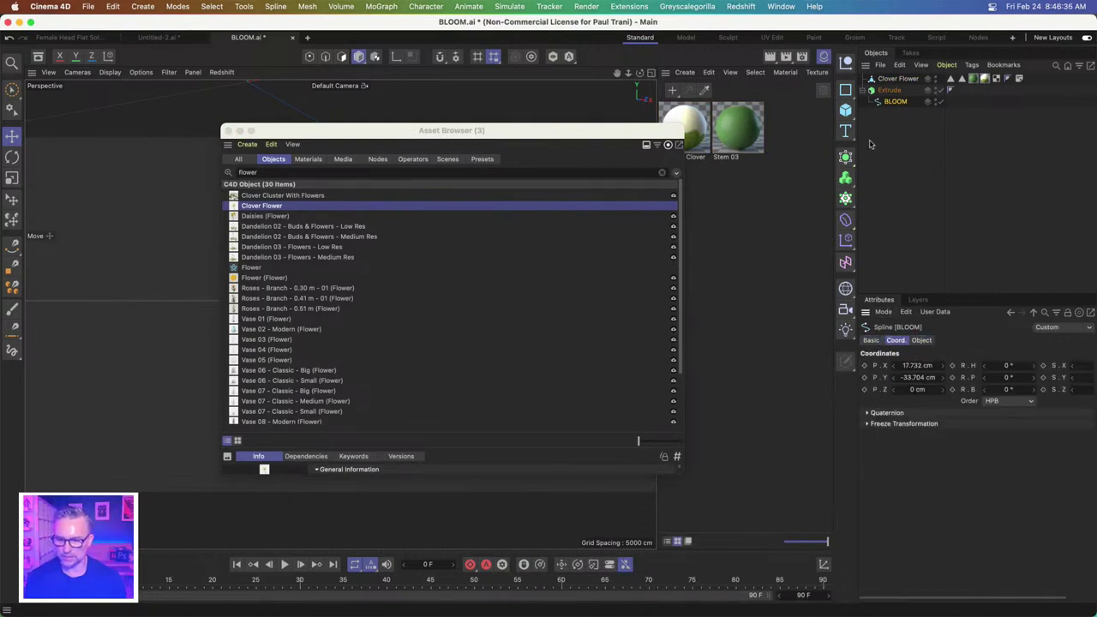
- Set the Clover Flower's position to X 0, Y 0, Z 0 cm
left_click(885, 80)
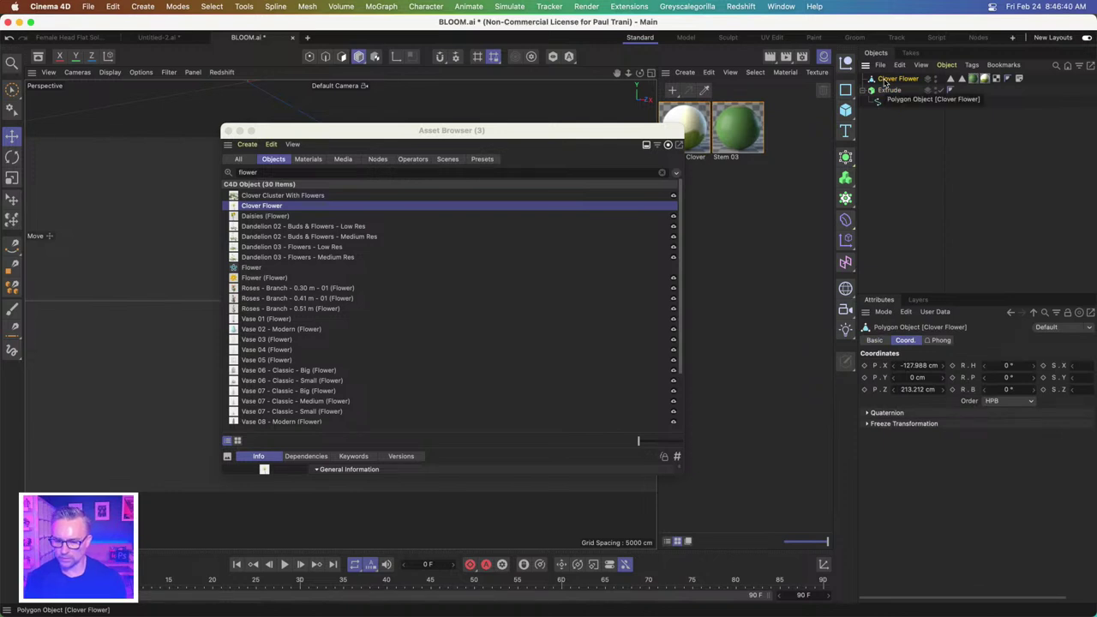
left_click(923, 366)
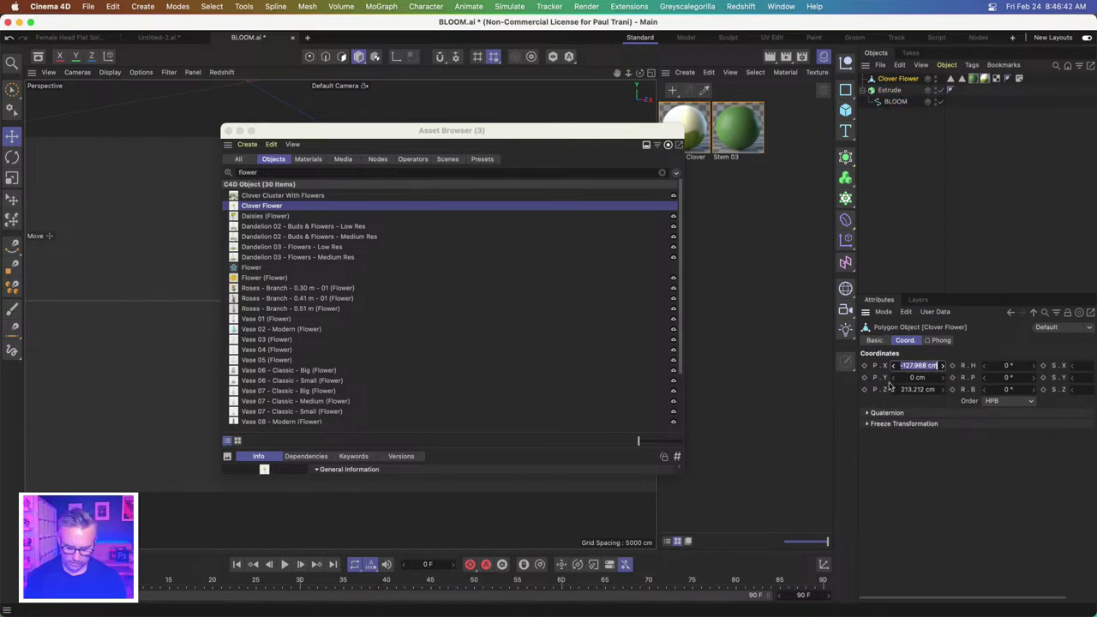
type("0")
key("Tab")
type("0")
key("Tab")
type("0")
key("Return")
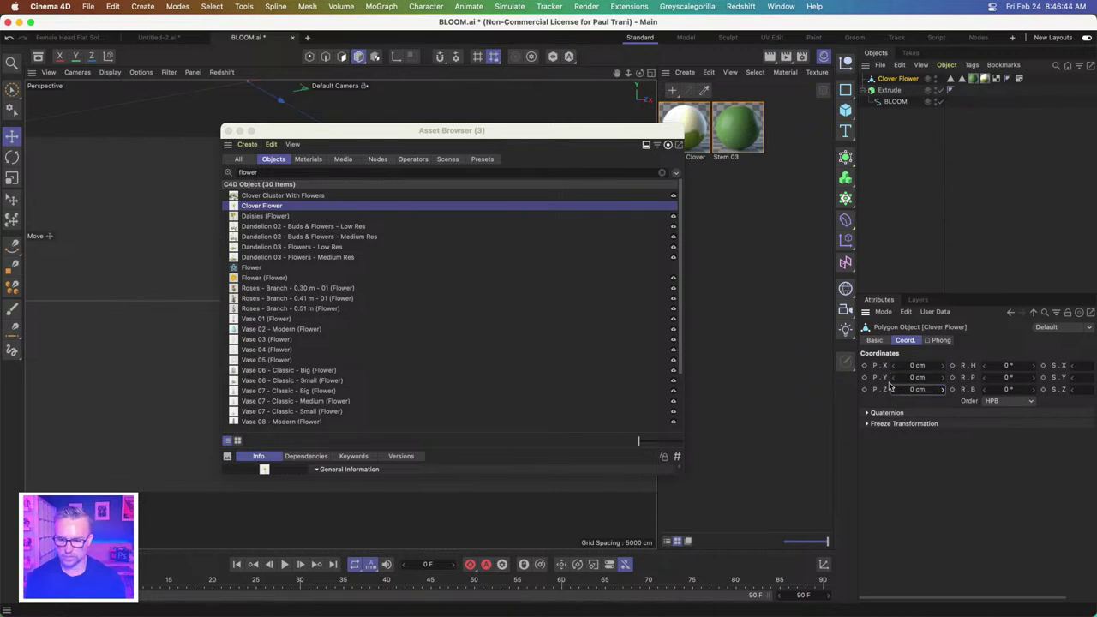
- Close the asset library window and undo an accidental move of the Clover Flower
left_click(228, 131)
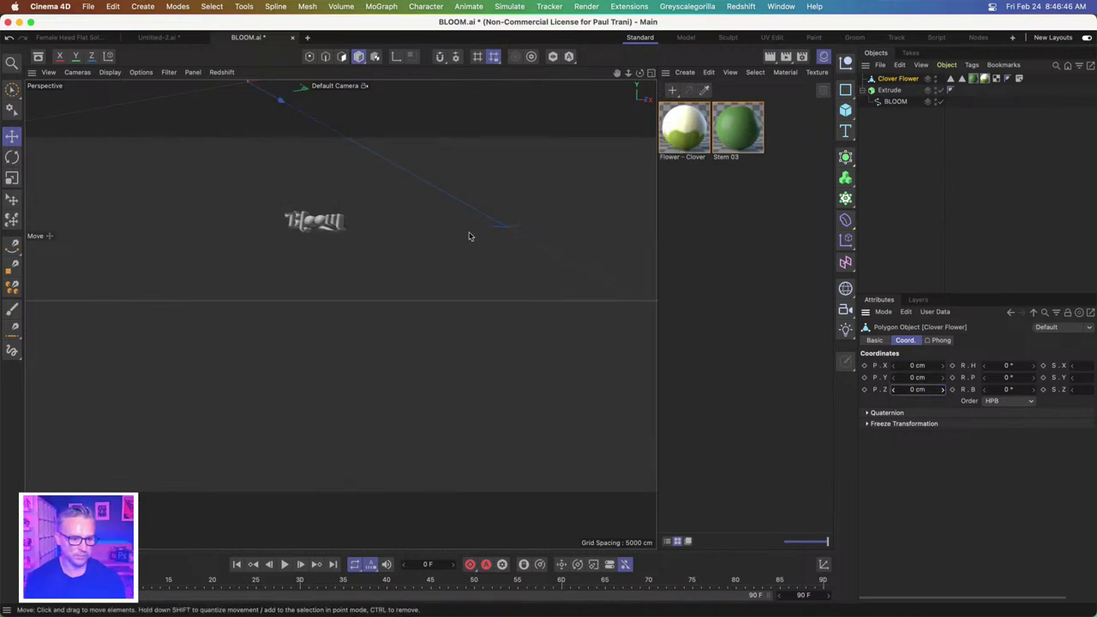
left_click_drag(281, 99, 499, 189)
key("super+z")
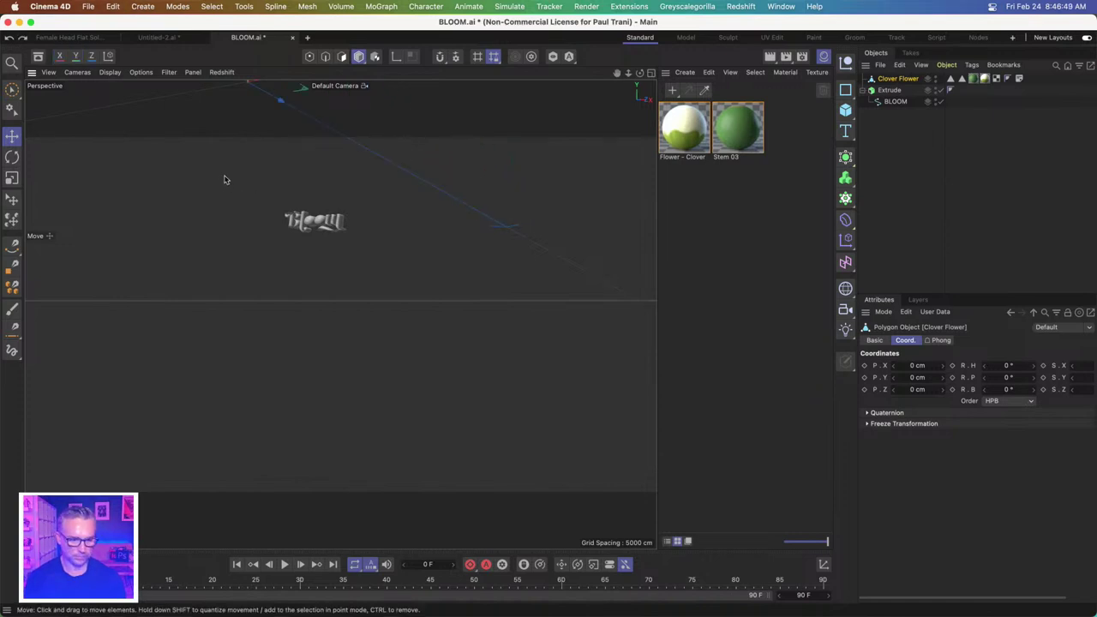
- Set the BLOOM spline's X and Y position to 0
left_click(890, 90)
left_click(894, 101)
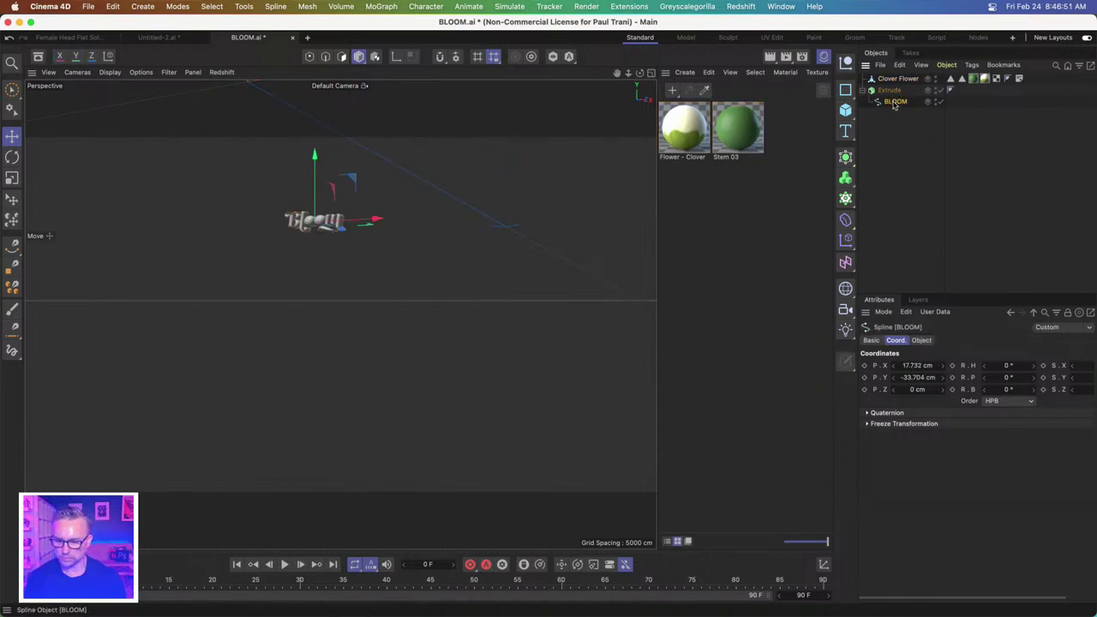
left_click(918, 365)
type("0")
left_click(906, 377)
type("0")
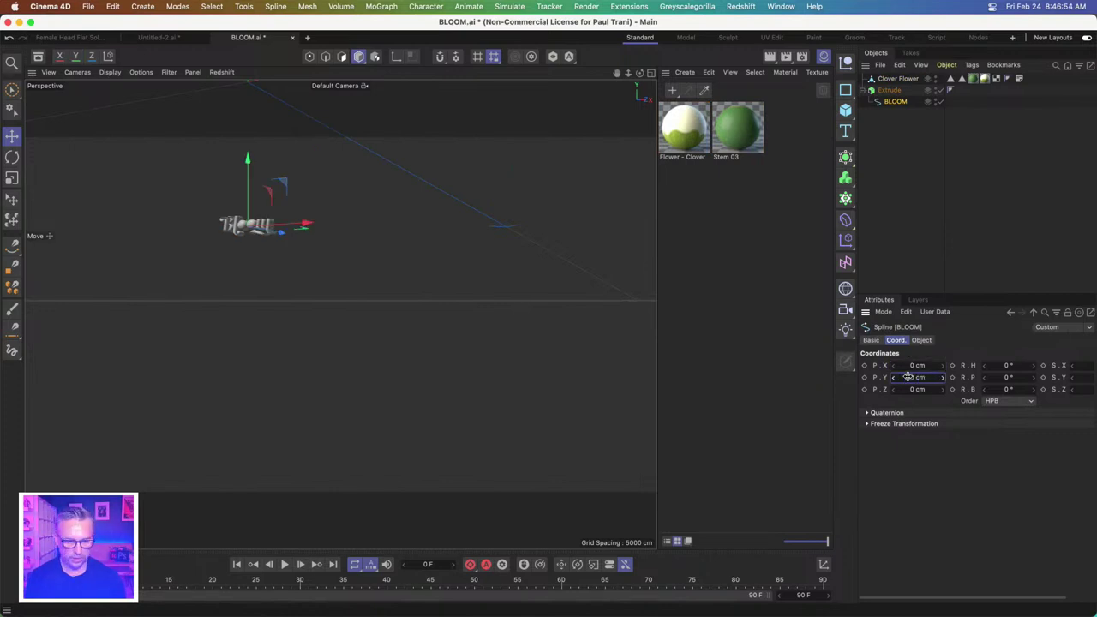
key("Return")
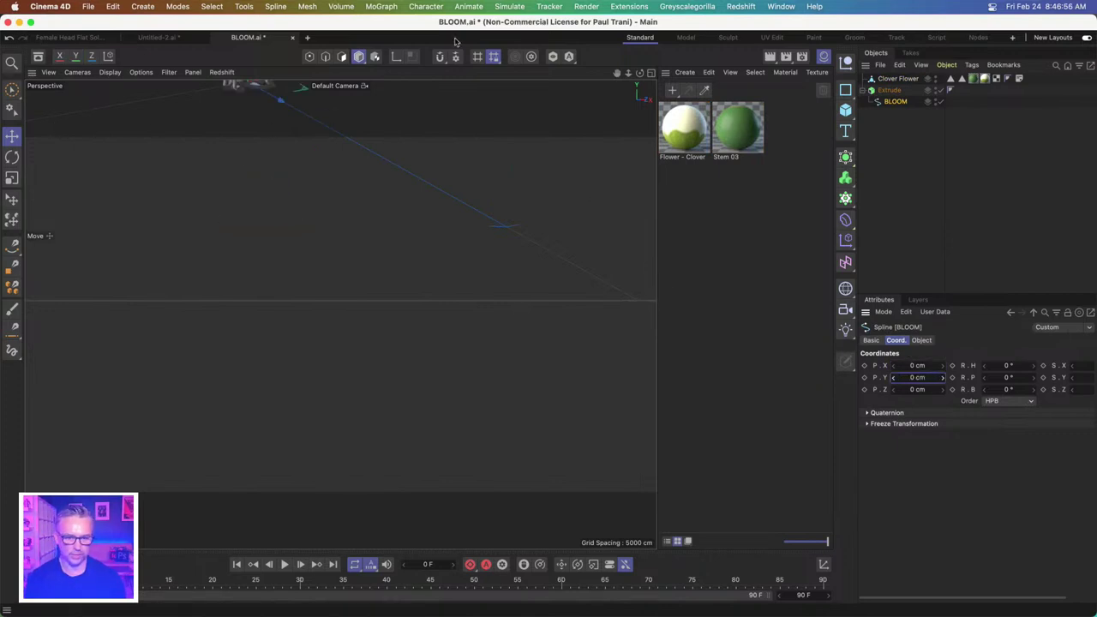
- Frame the BLOOM text and nudge the spline up to about Y 1.649 cm
key("o")
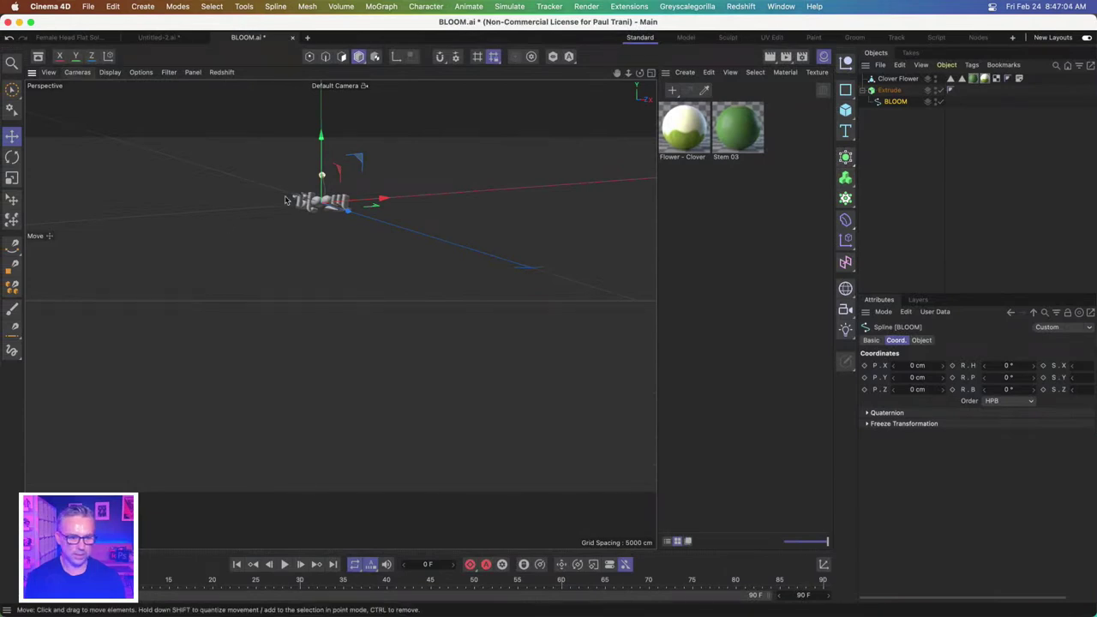
mouse_move(287, 199)
left_mouse_down()
mouse_move(333, 284)
mouse_move(279, 231)
mouse_move(290, 212)
left_mouse_up()
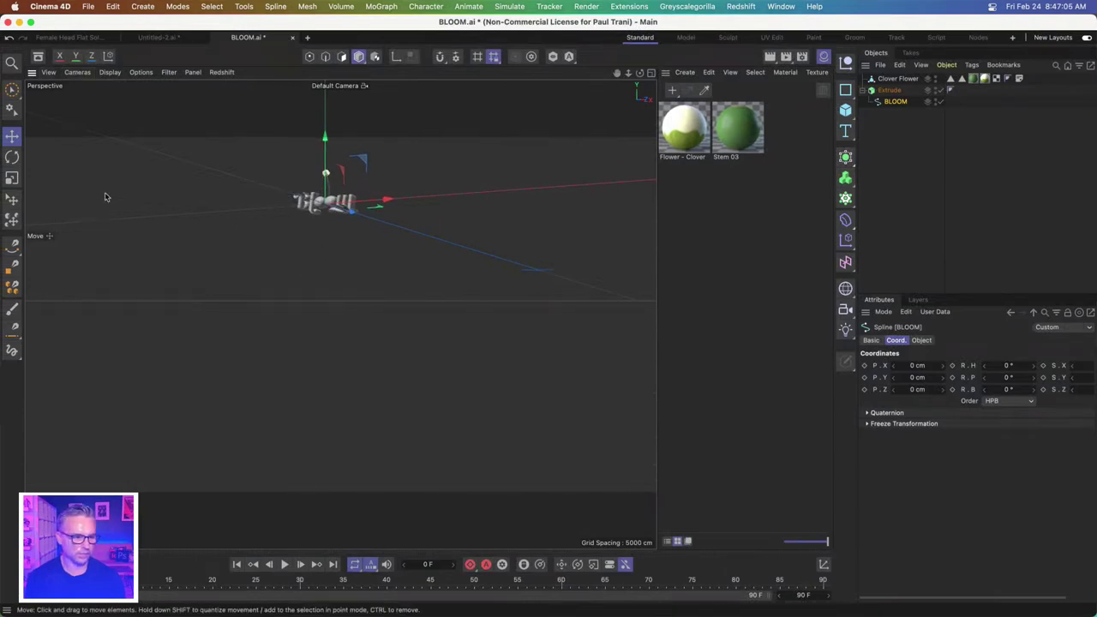
left_click(76, 72)
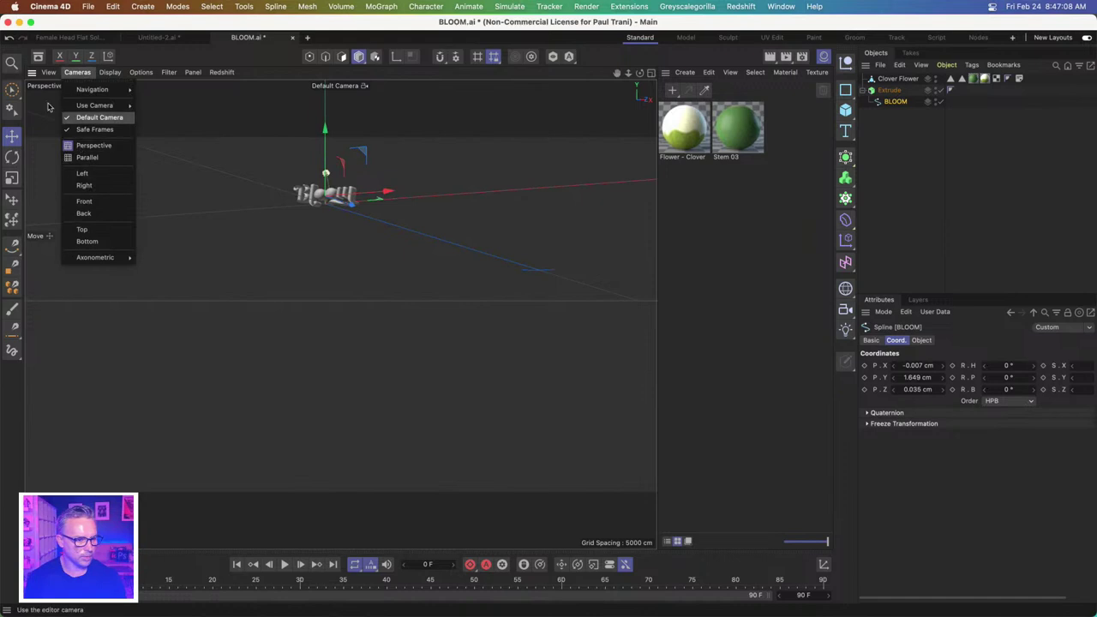
- Frame the text and drag the Clover Flower to about X 0.013, Y 0.665, Z 0.022 cm
mouse_move(43, 77)
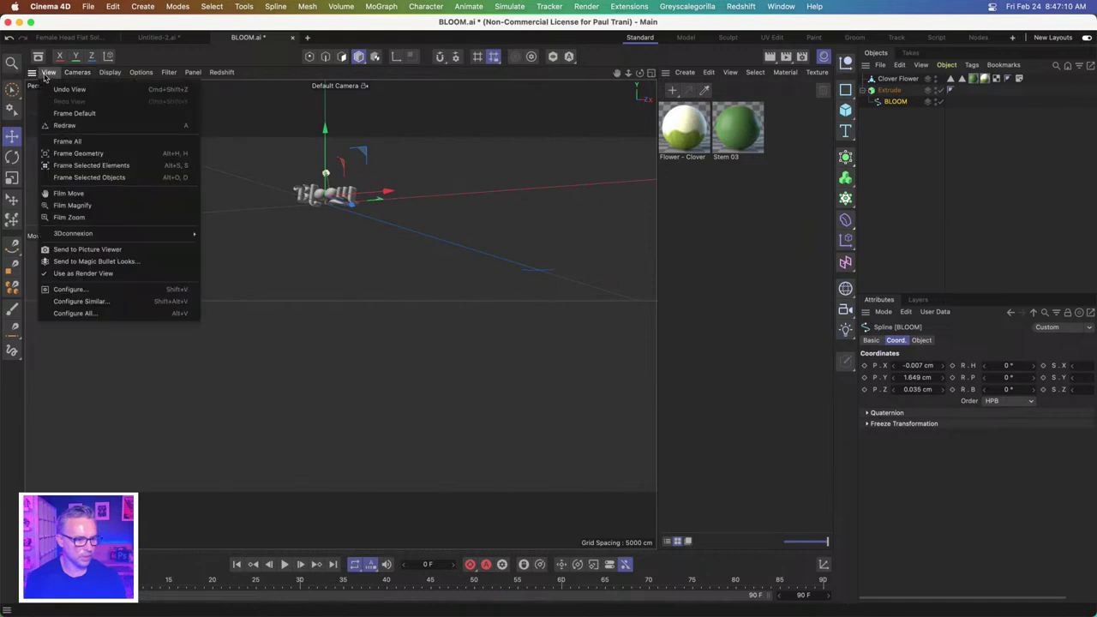
mouse_move(122, 76)
left_click(59, 173)
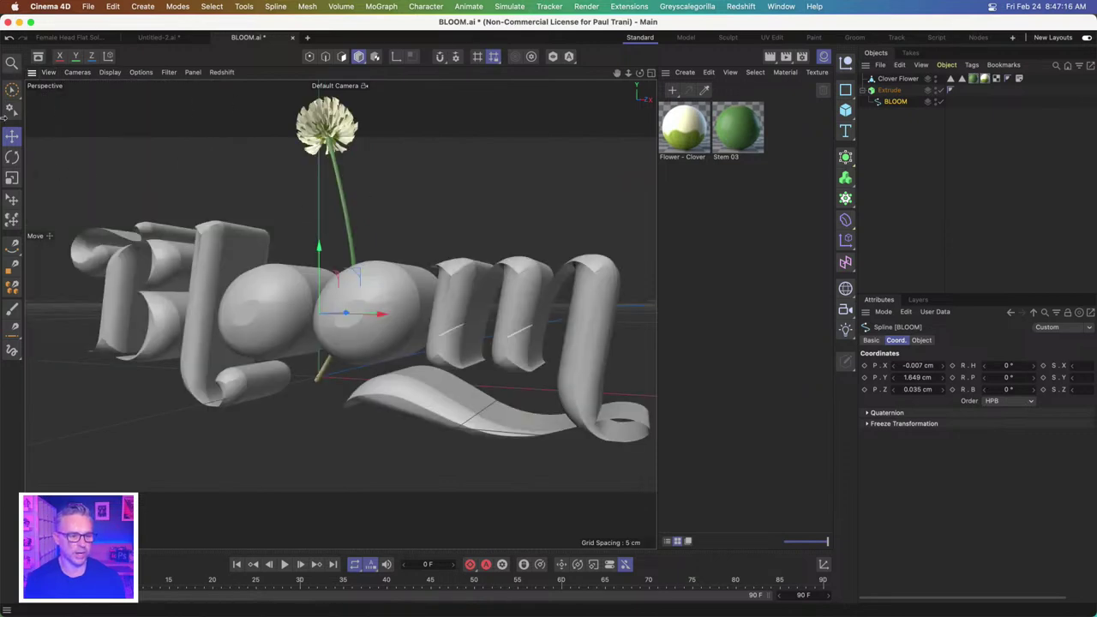
left_click(12, 139)
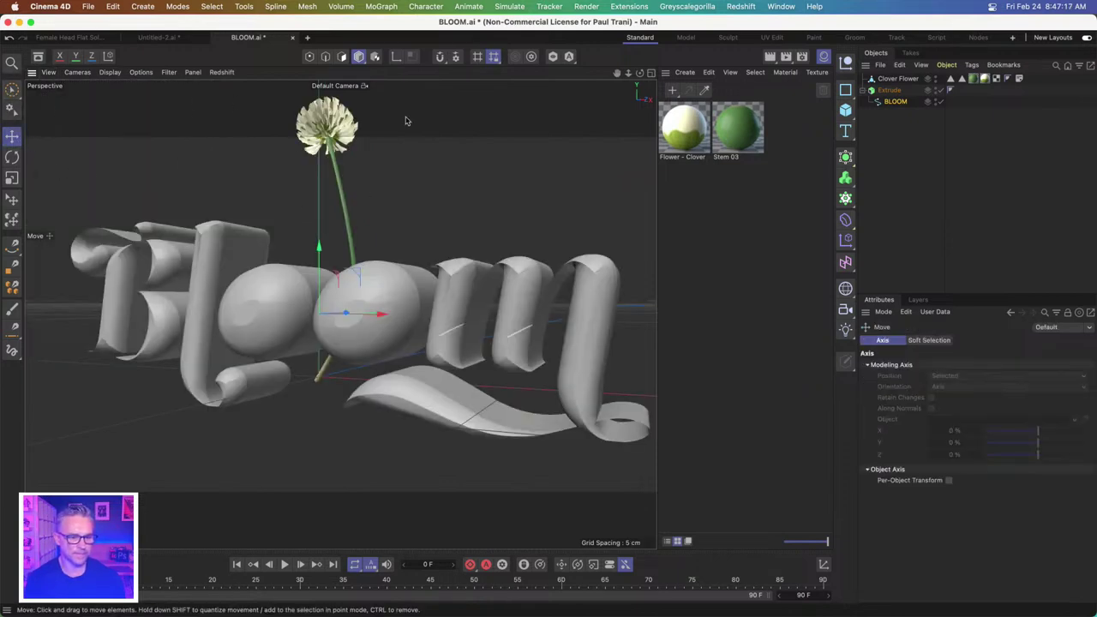
left_click(329, 130)
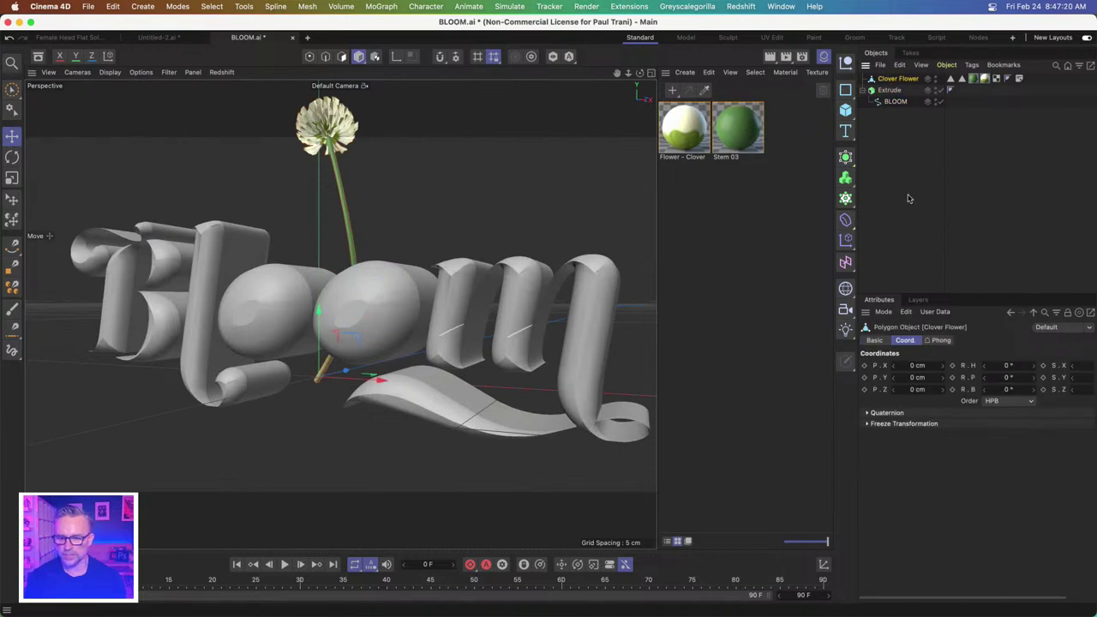
left_click(872, 229)
left_click(896, 78)
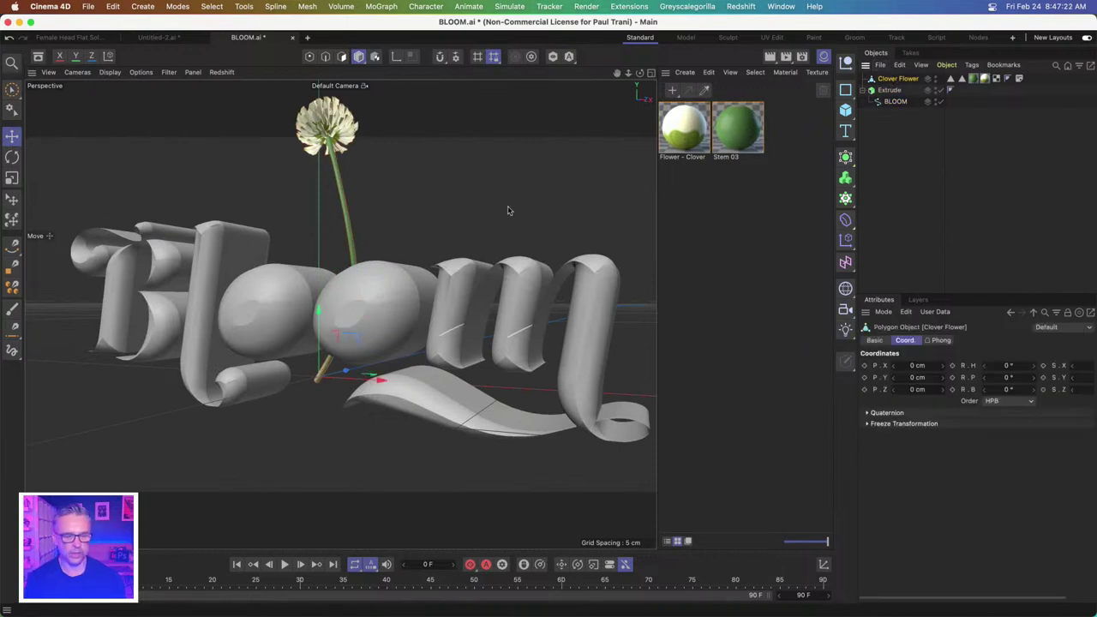
left_click_drag(297, 105, 289, 83)
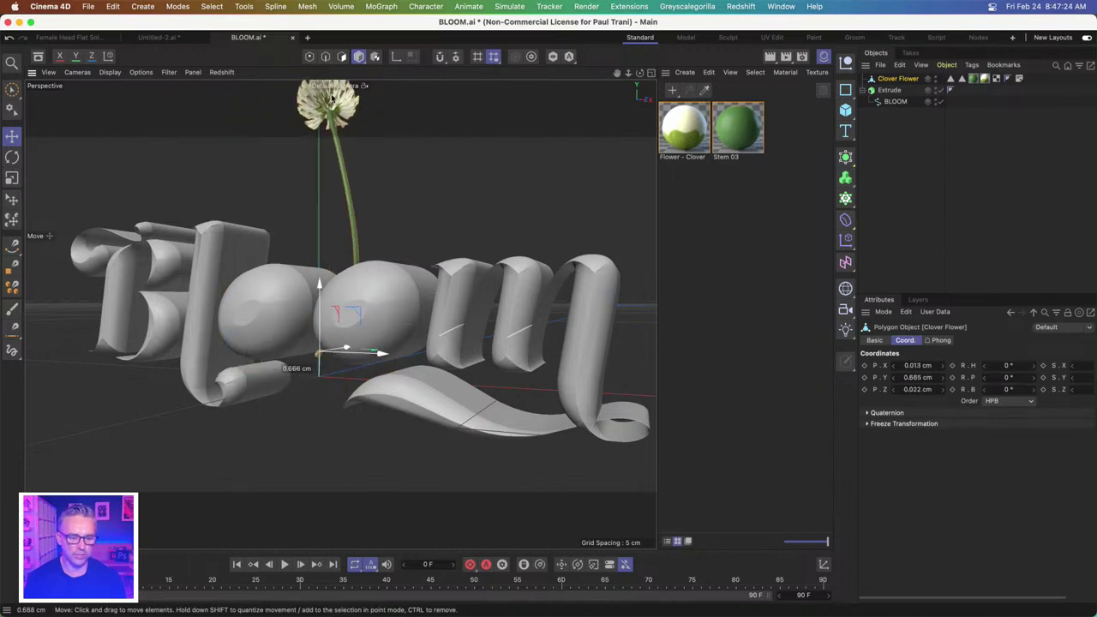
- In Illustrator's Bloom.ai, deselect the artwork and zoom out and in over the three Bloom variants
mouse_move(233, 613)
left_click(140, 610)
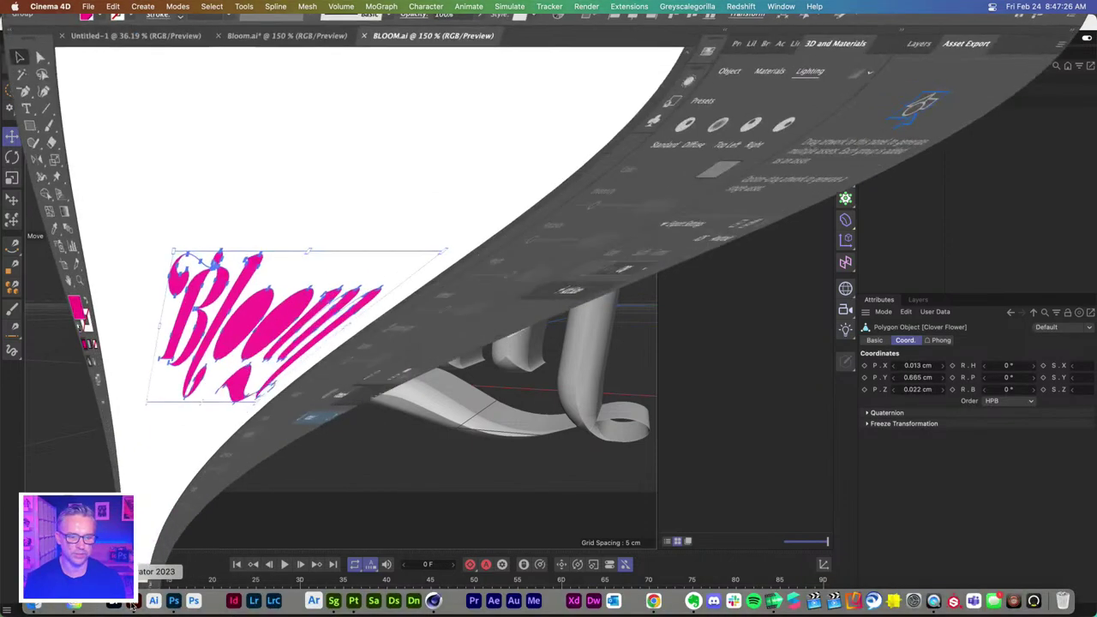
left_click(299, 159)
left_click(248, 75)
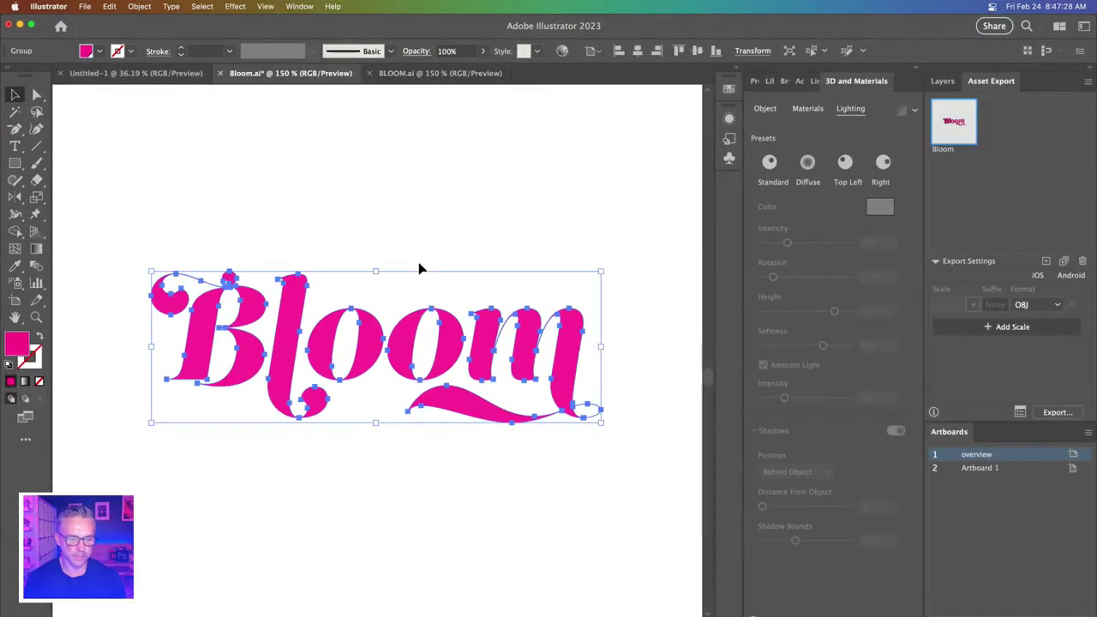
left_click(231, 218)
scroll(229, 184, "down", 5)
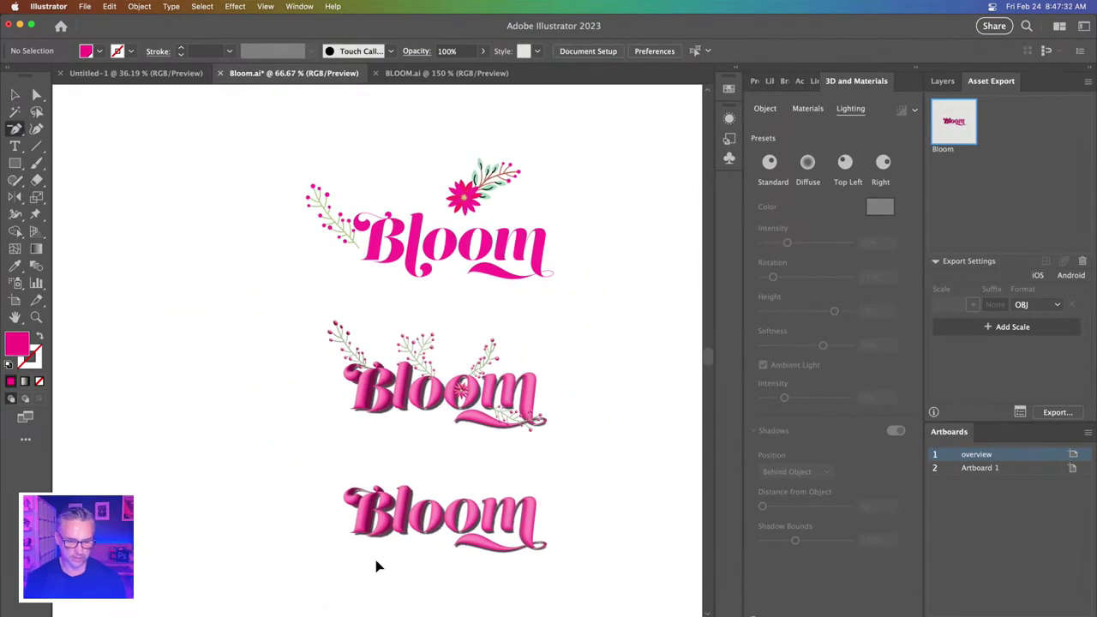
scroll(377, 565, "up", 5)
scroll(374, 568, "down", 3)
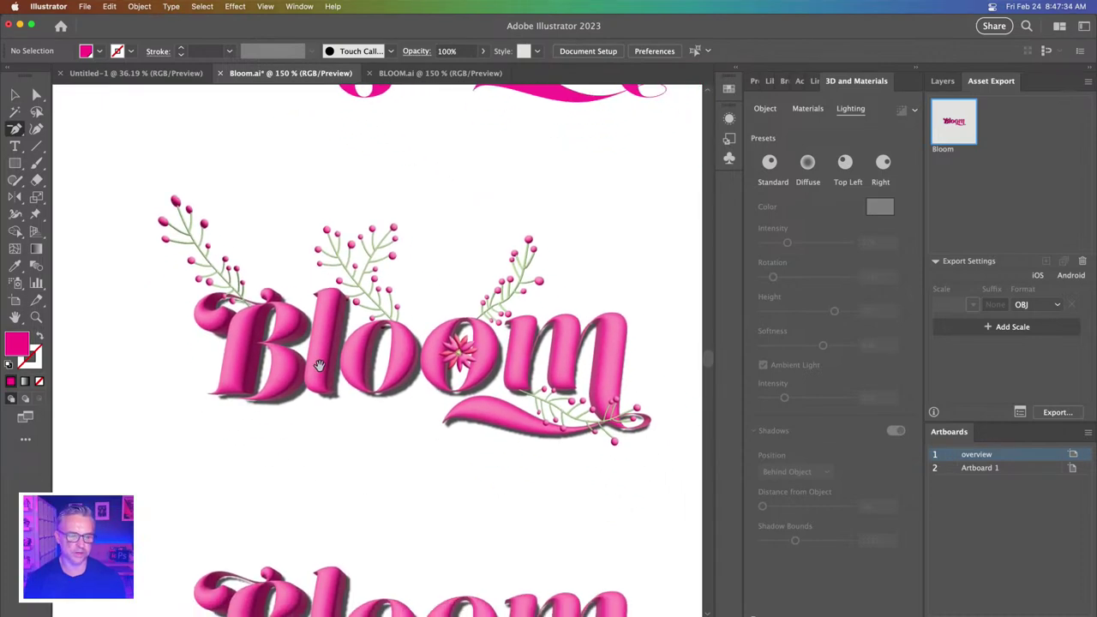
- Return to Cinema 4D and nudge the Clover Flower slightly with the Move tool
left_click(19, 26)
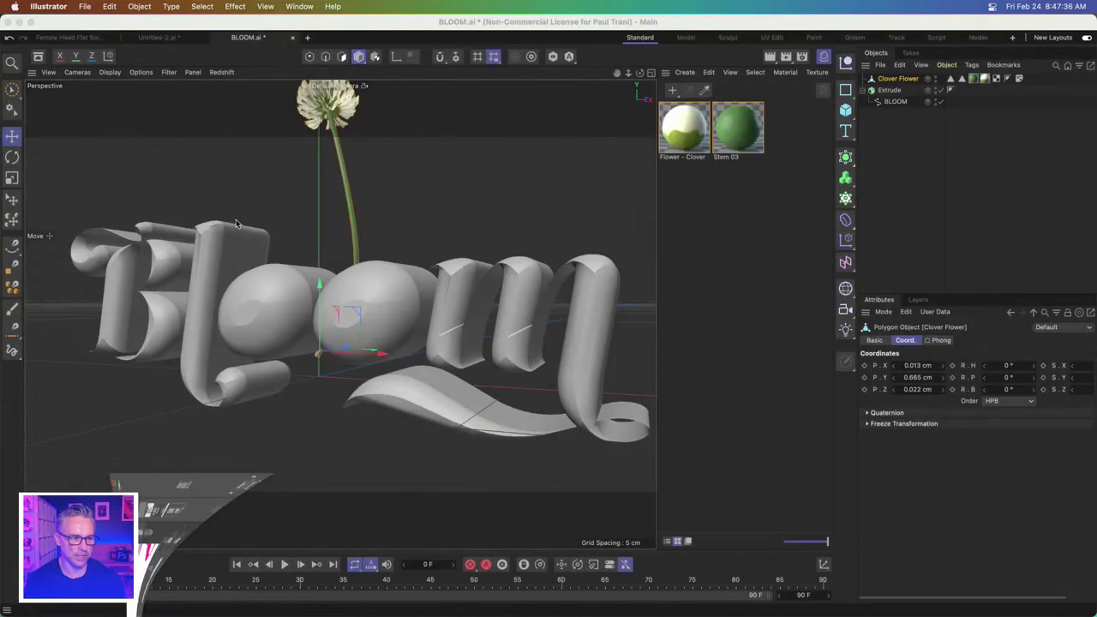
left_click(889, 89)
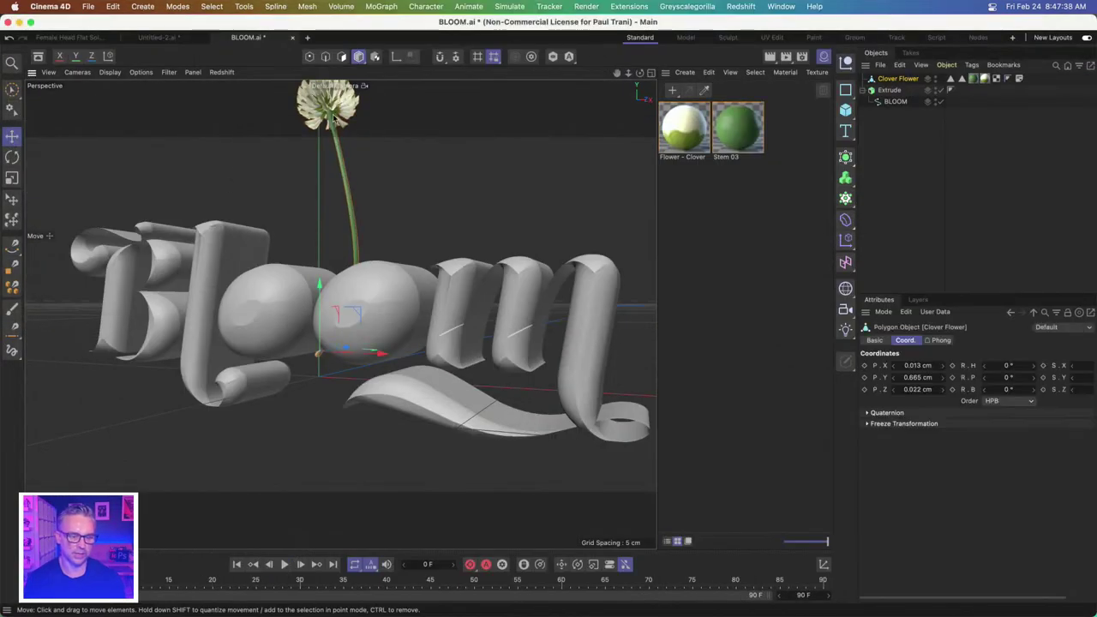
left_click(984, 340)
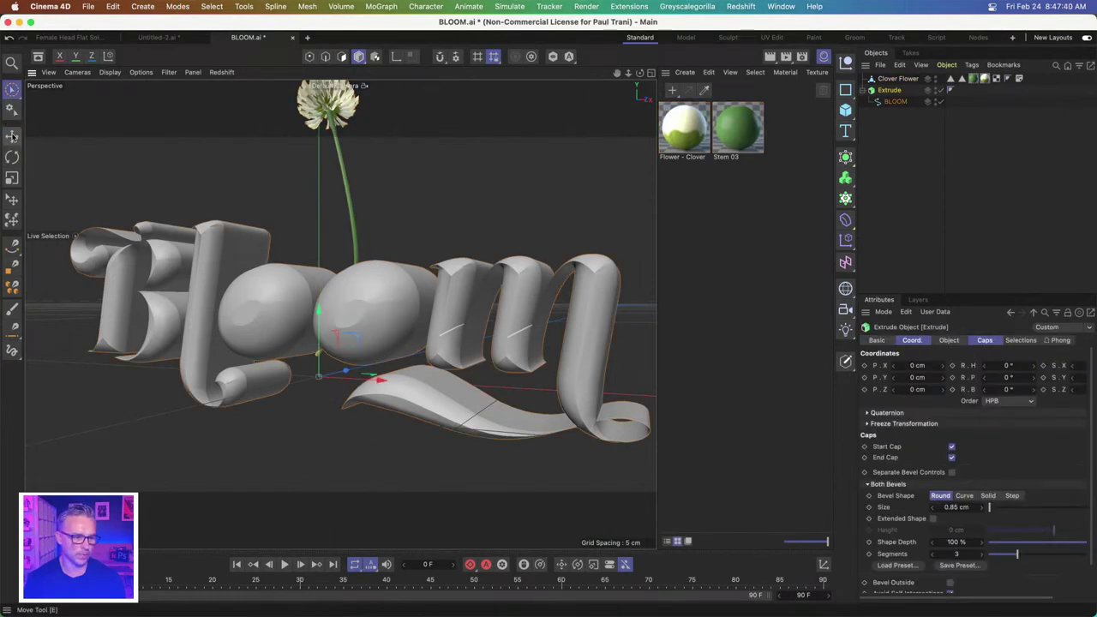
left_click(12, 135)
left_click(311, 100)
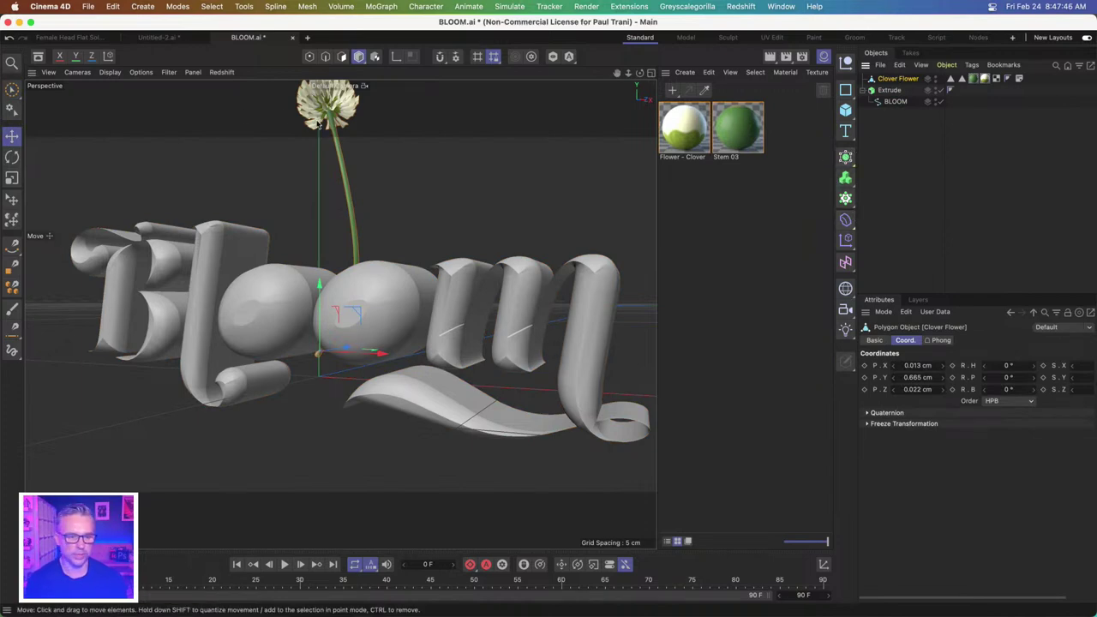
left_click_drag(329, 128, 313, 145)
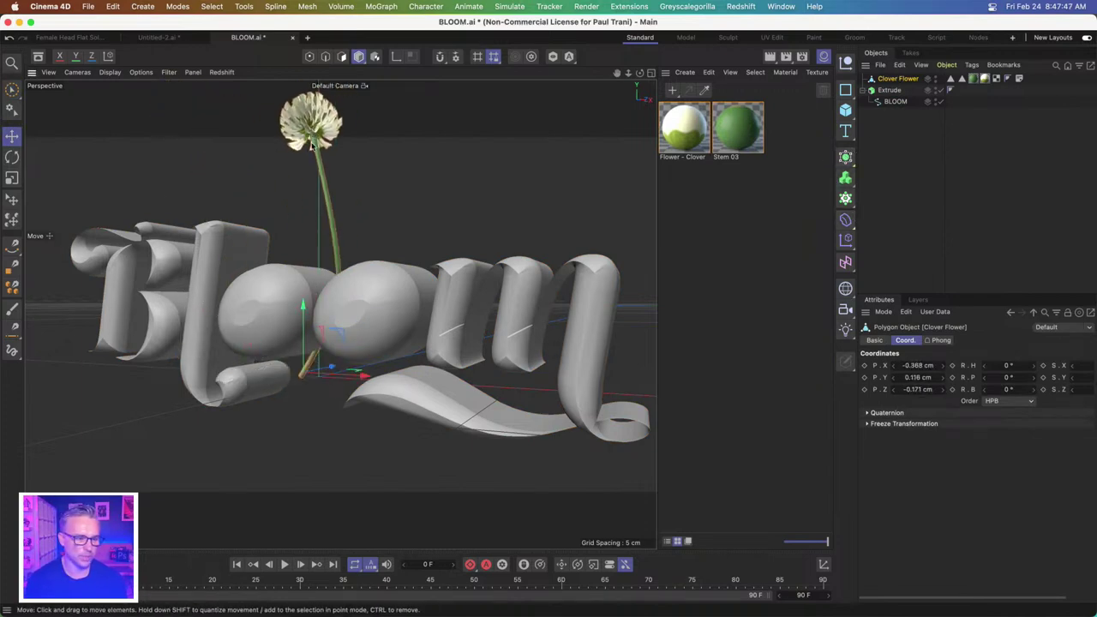
- Scale the Clover Flower to about half size and raise it above the lettering
left_click(12, 178)
left_click_drag(476, 165, 301, 178)
key("e")
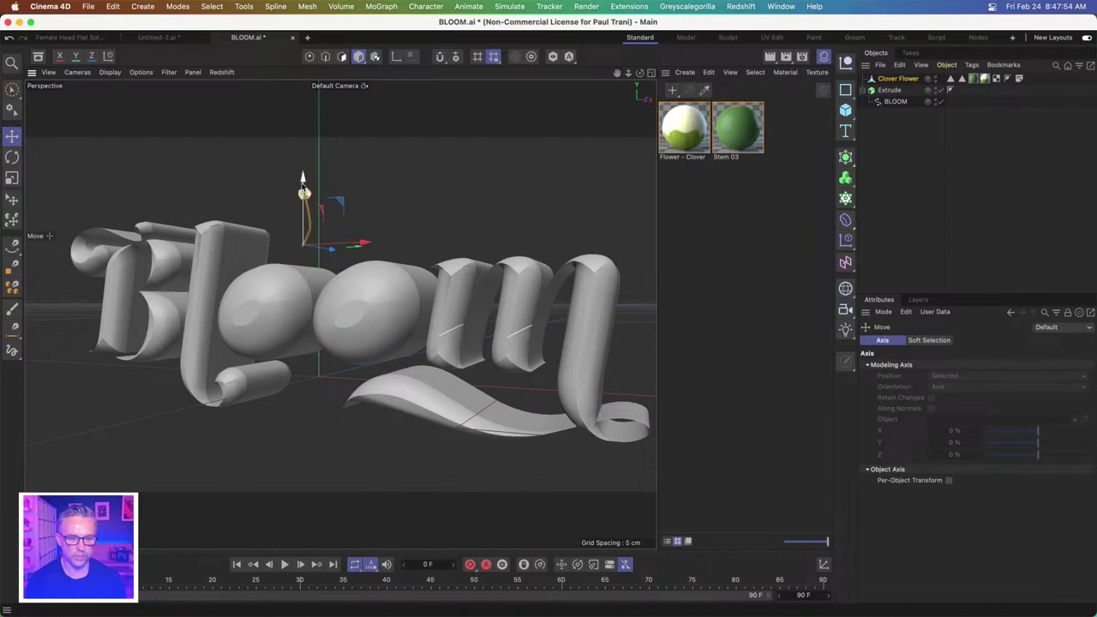
left_click(889, 79)
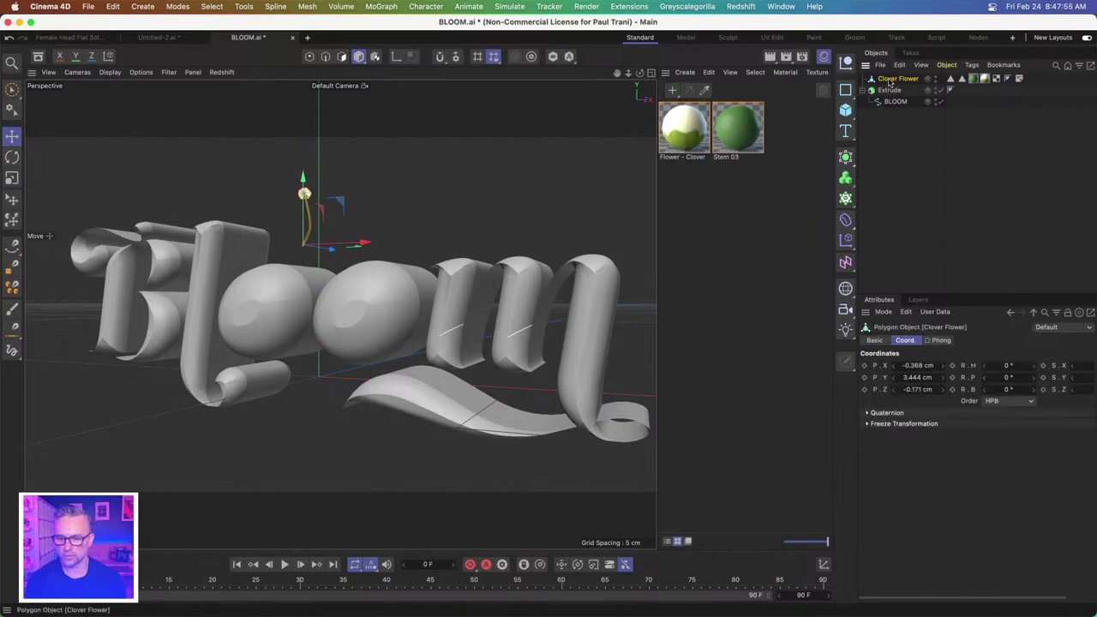
left_click(844, 155)
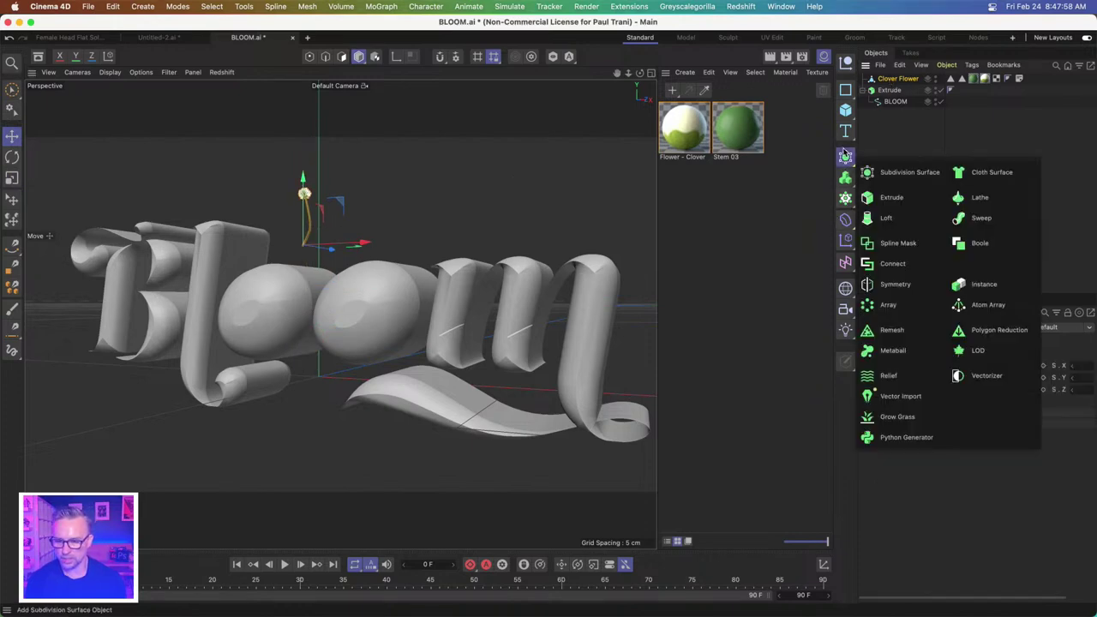
left_click(845, 198)
- Add a MoGraph Cloner and nest the Clover Flower under it
left_click(887, 213)
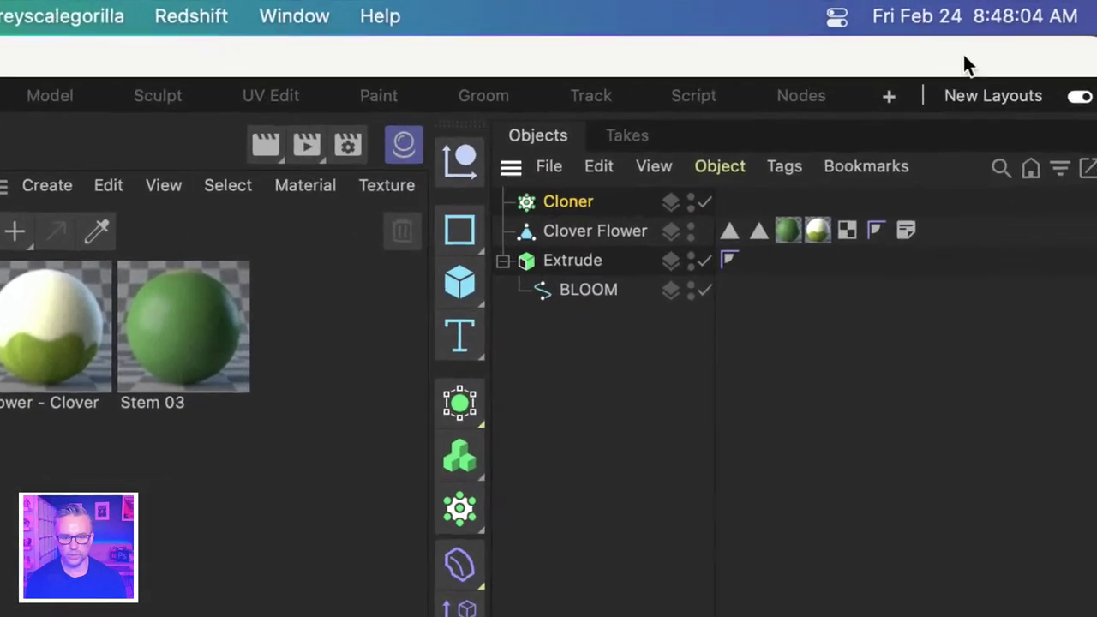
left_click(883, 90)
left_click_drag(516, 245, 558, 205)
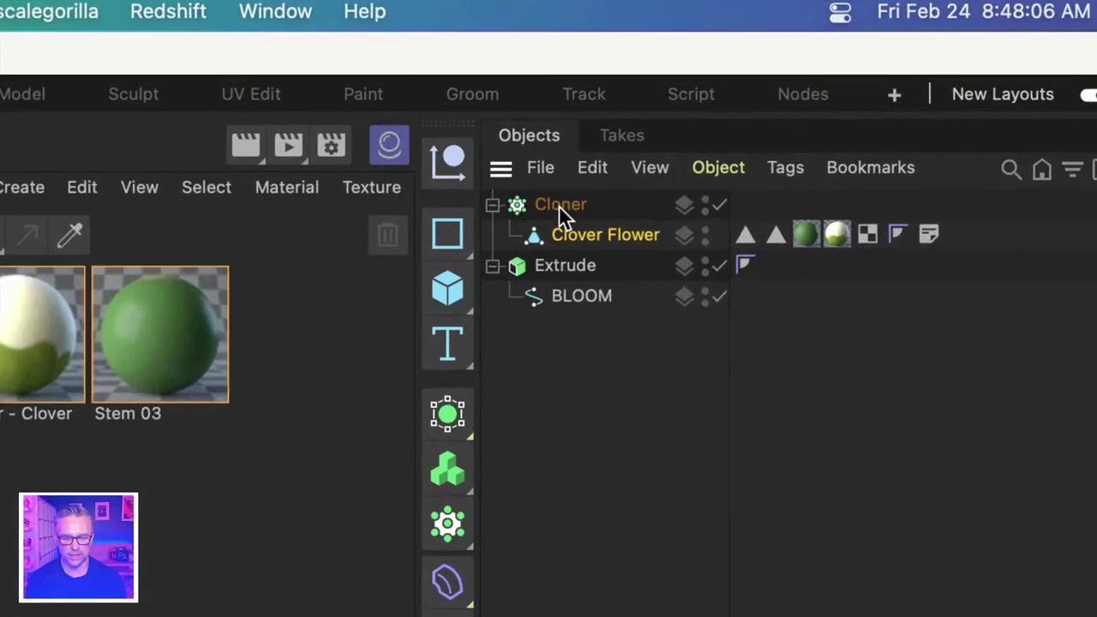
left_click(553, 202)
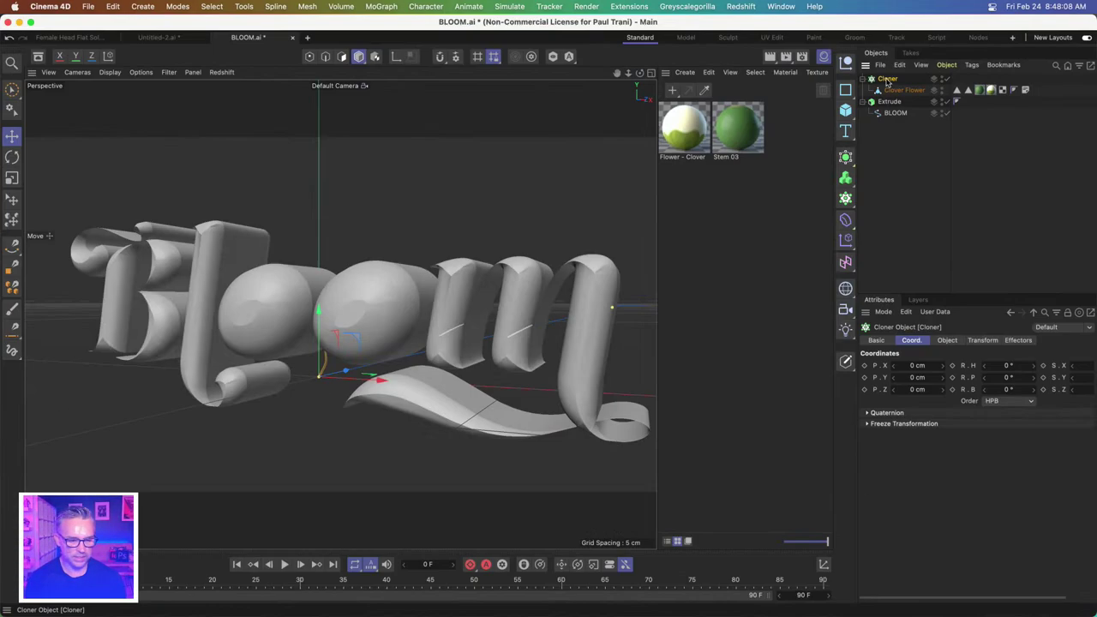
- Look through the Cloner's Object properties
left_click(944, 340)
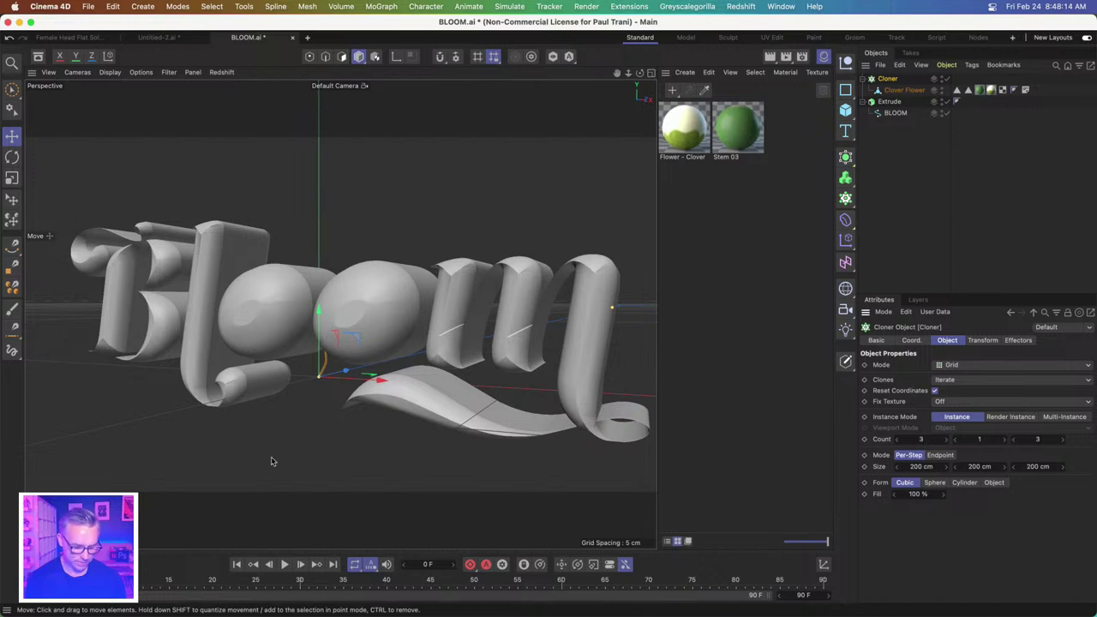
left_click(300, 449)
scroll(343, 411, "down", 10)
scroll(325, 437, "down", 5)
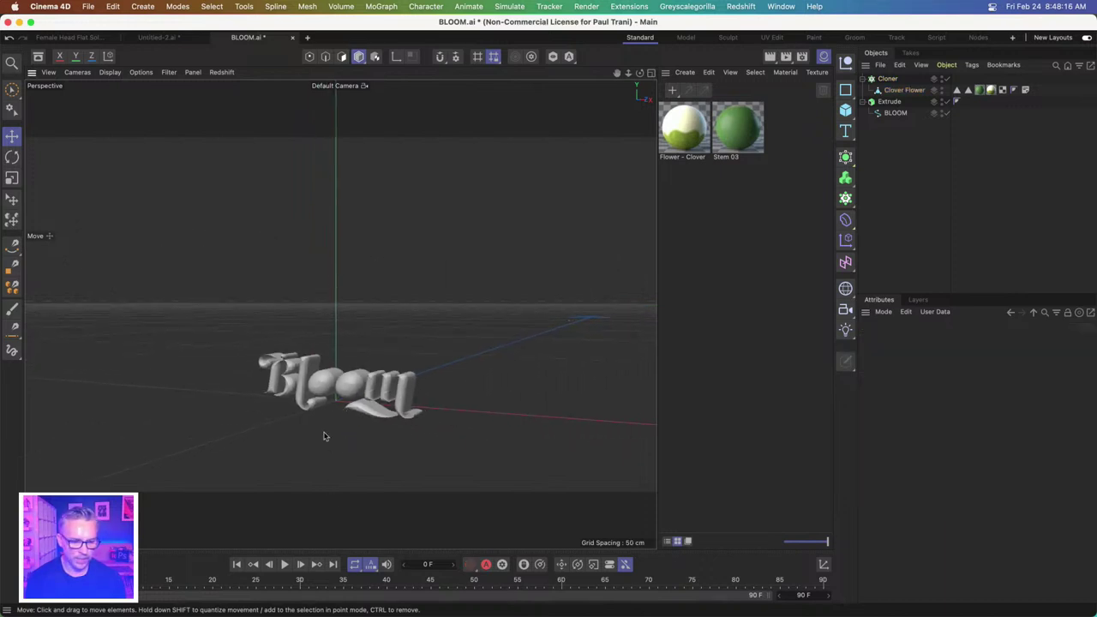
scroll(358, 343, "up", 3)
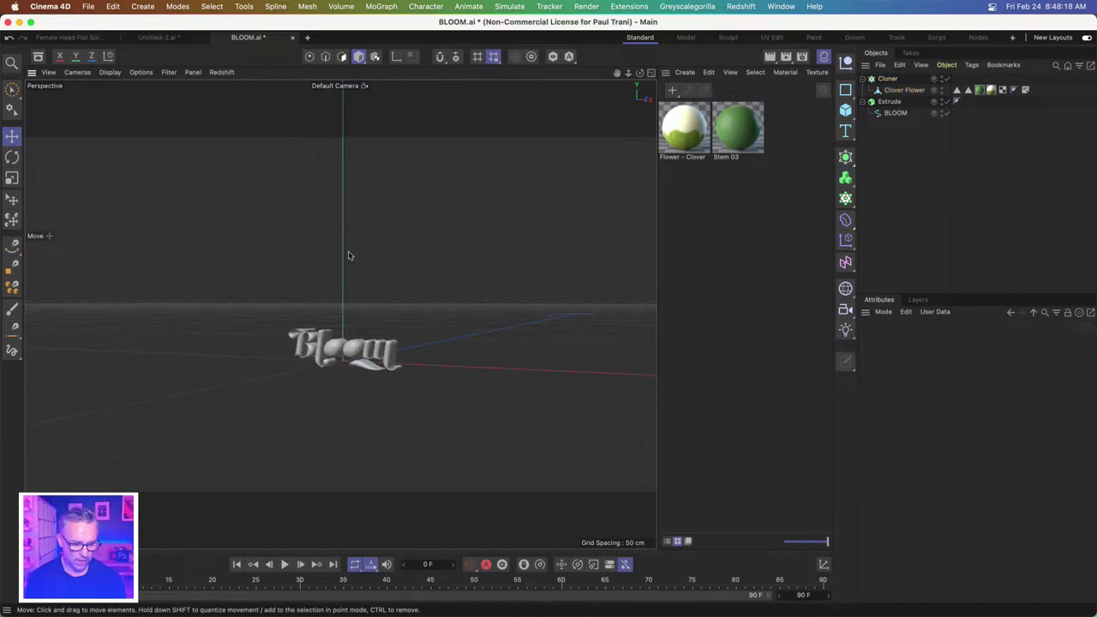
scroll(348, 255, "up", 2)
scroll(340, 314, "down", 3)
scroll(355, 245, "up", 1)
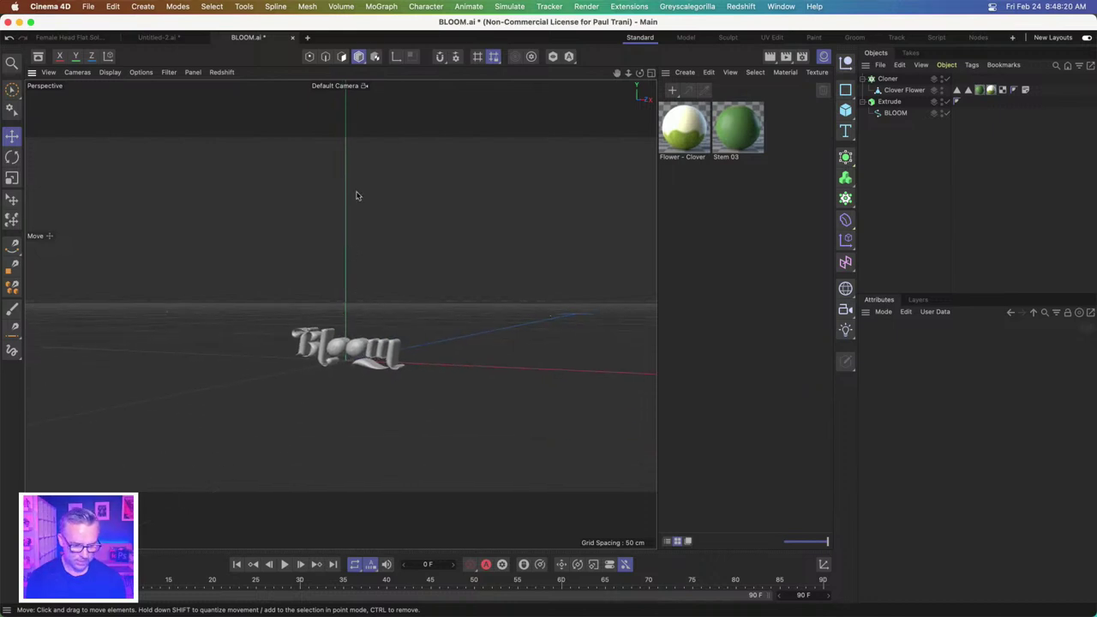
scroll(357, 196, "up", 3)
scroll(350, 282, "down", 3)
scroll(341, 228, "up", 1)
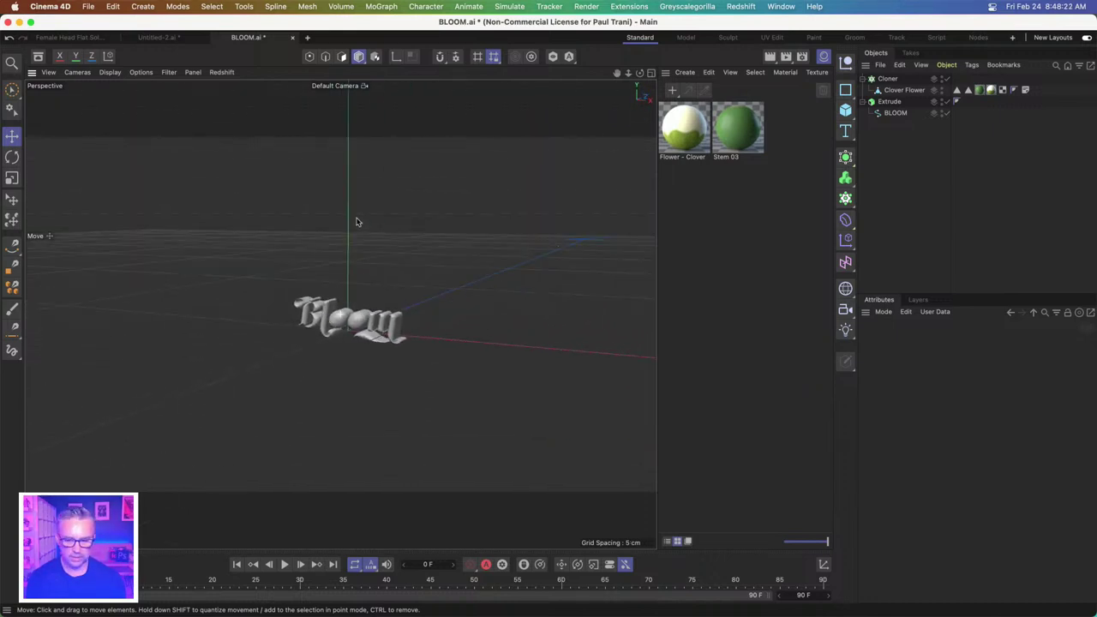
- Set the Cloner's Mode to Object
left_click(888, 78)
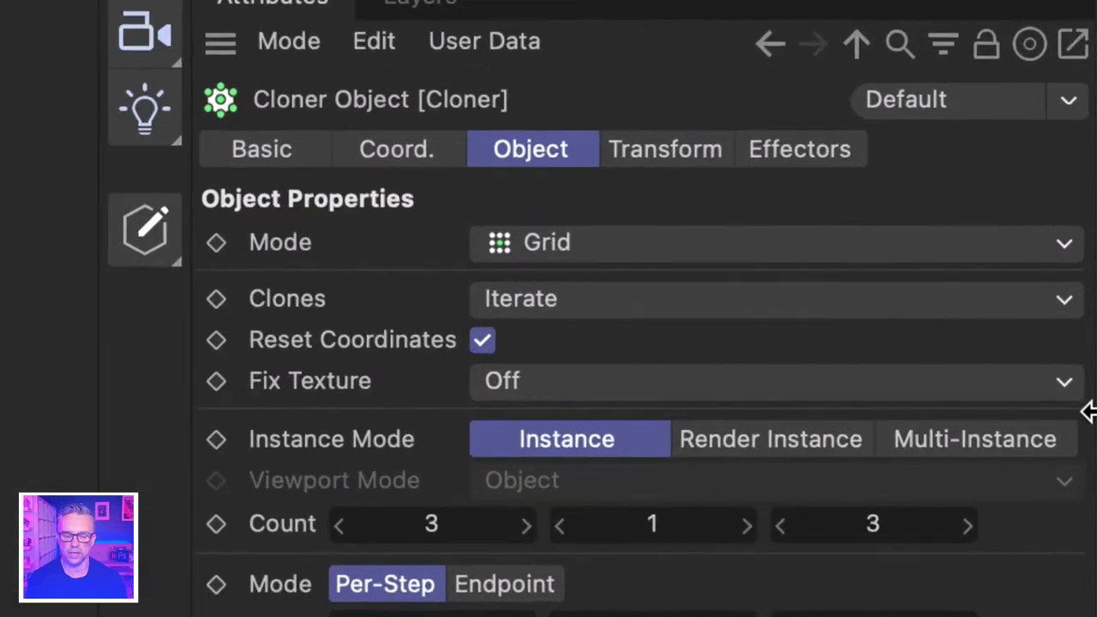
left_click(541, 247)
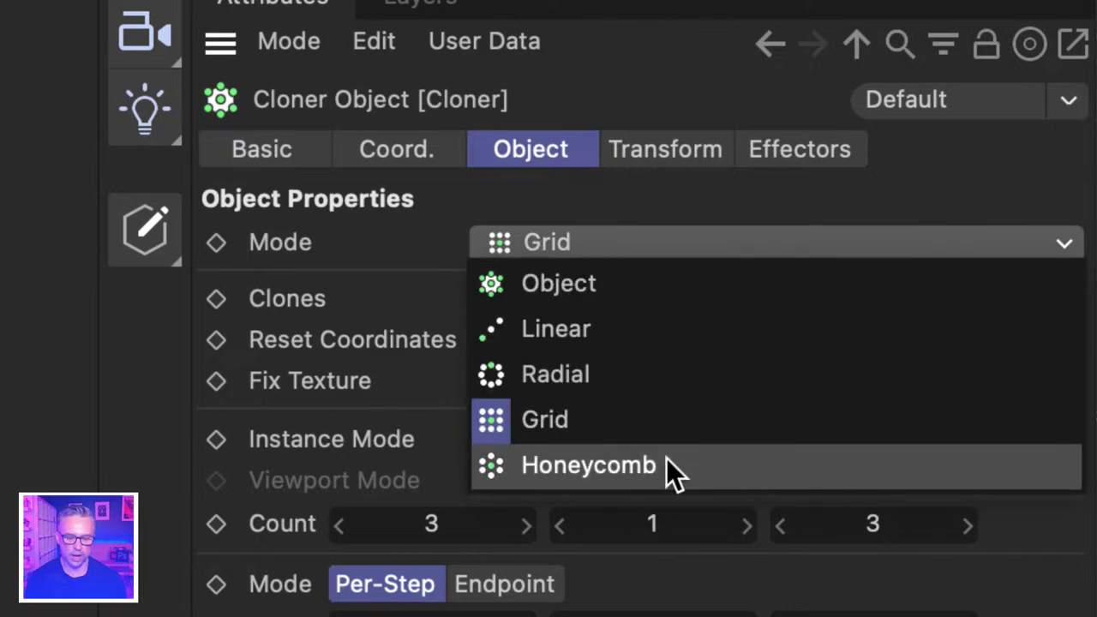
left_click(644, 298)
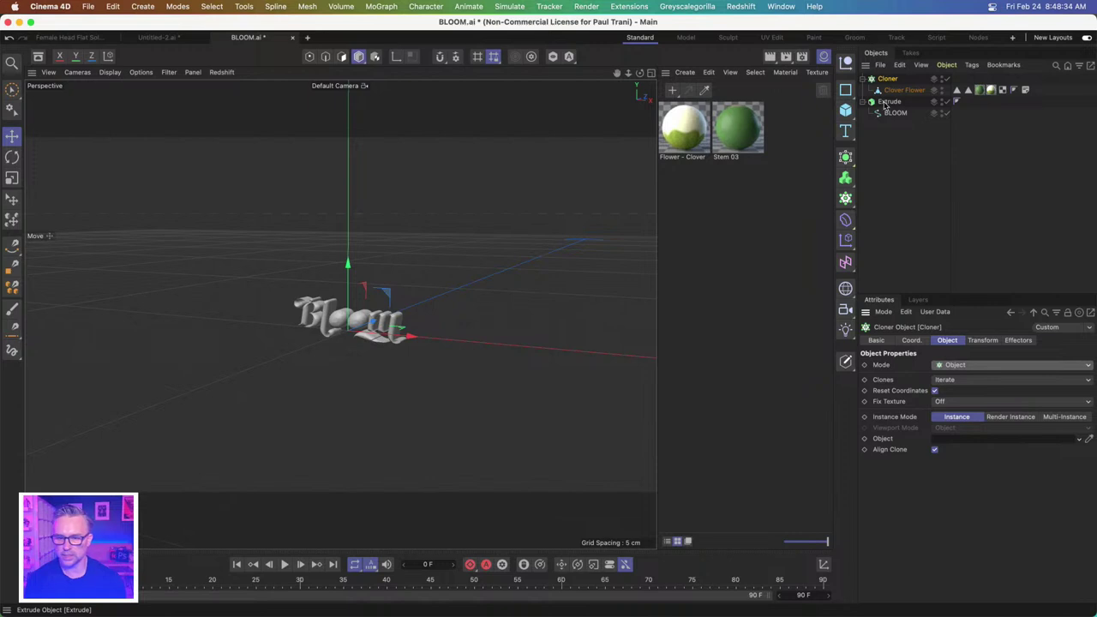
- Drag the Extrude into the Cloner's Object field, scattering 20 clones over its surface
left_click(889, 102)
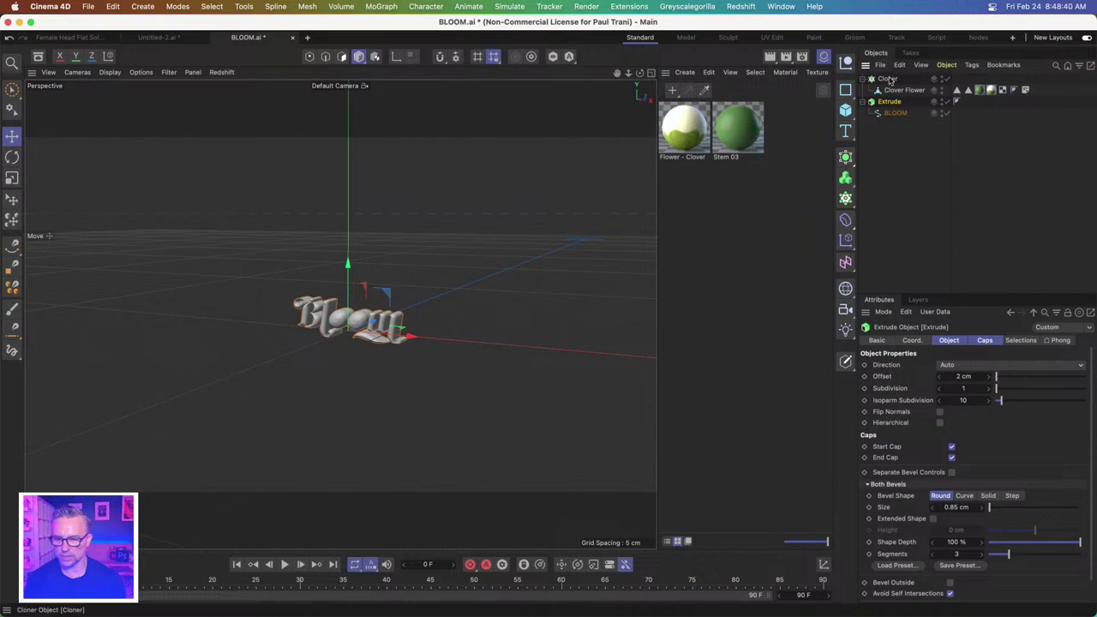
left_click(887, 79)
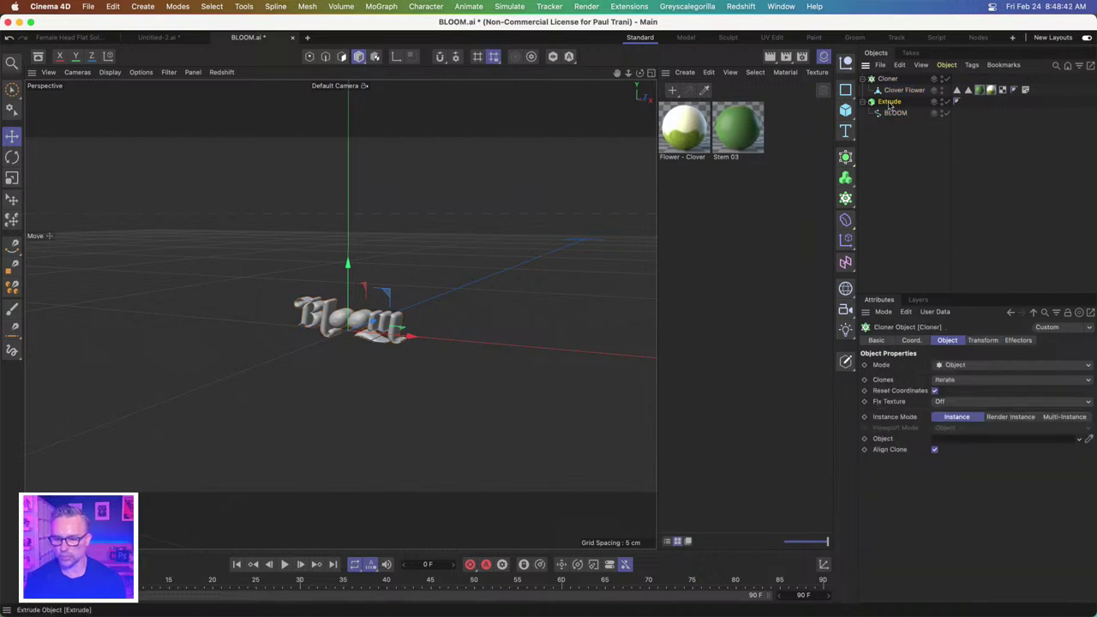
left_click_drag(890, 103, 964, 439)
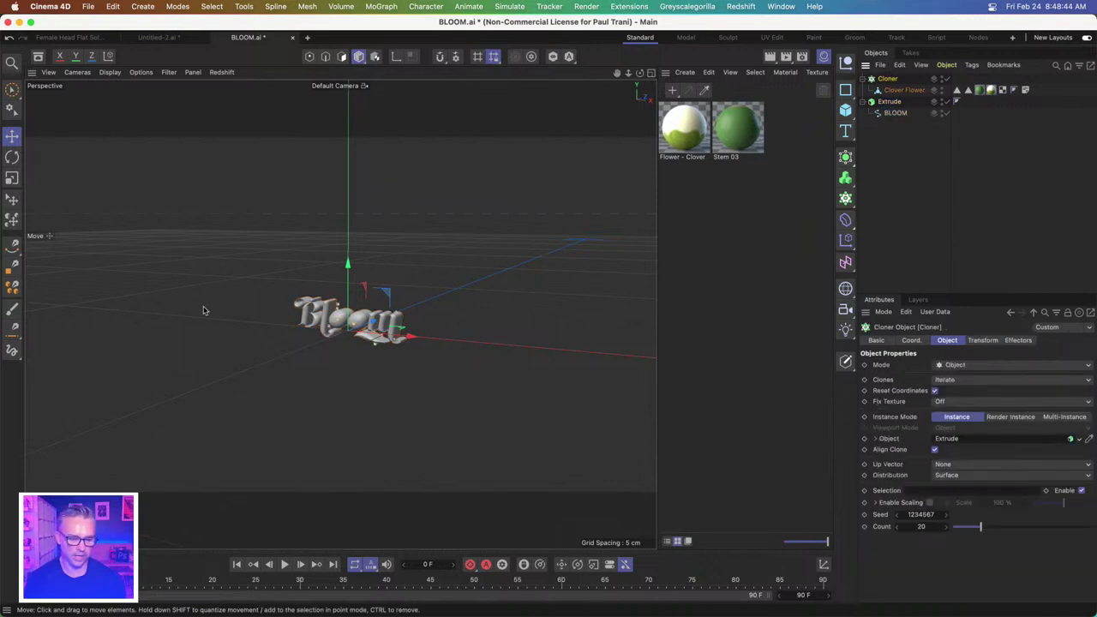
left_click(888, 101)
left_click(49, 72)
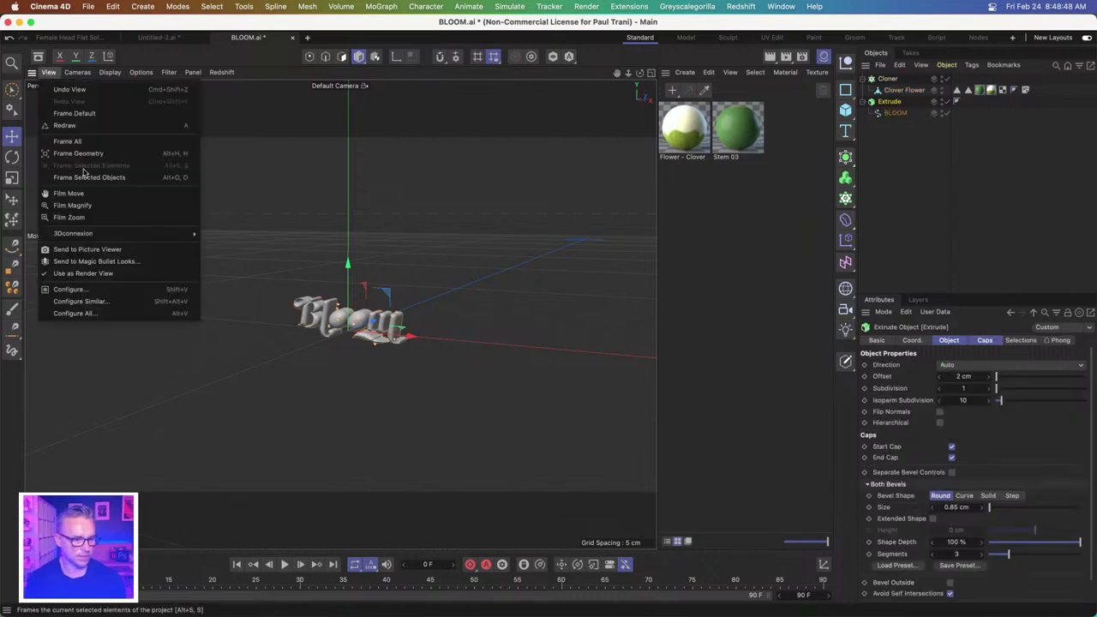
- Raise the Cloner's count to 98 flower clones and orbit to inspect the covered text
left_click(90, 177)
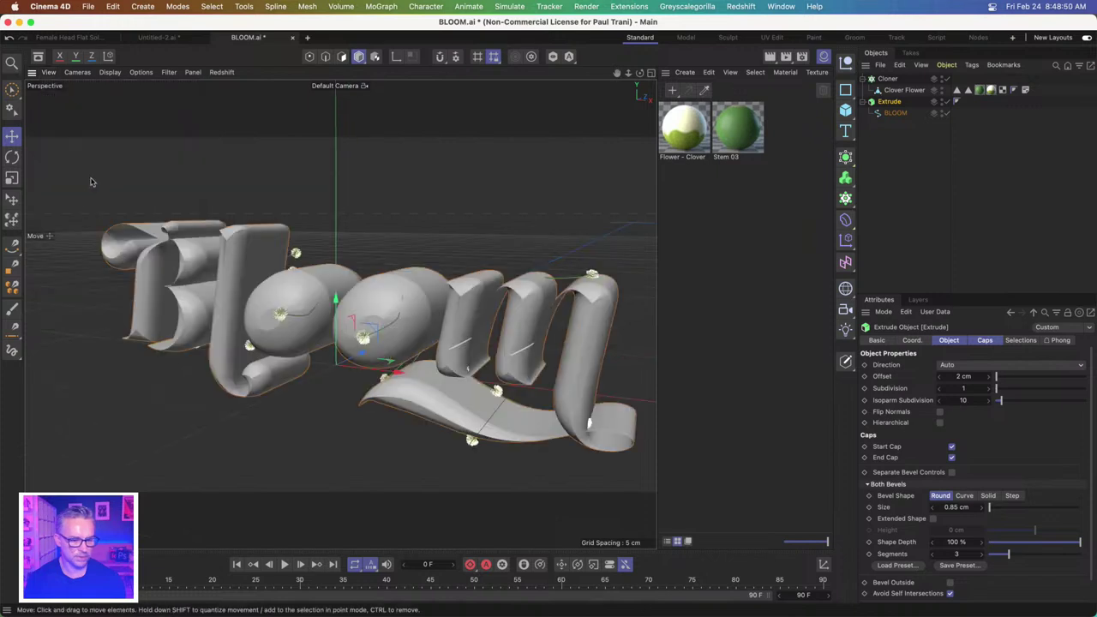
left_click(891, 79)
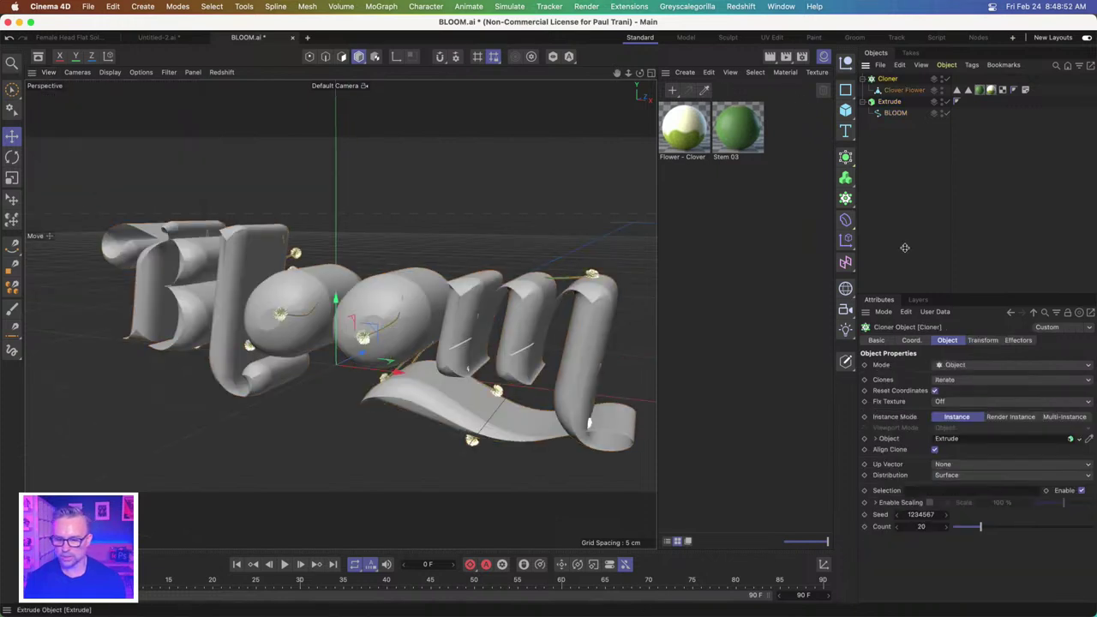
left_click_drag(985, 526, 1091, 526)
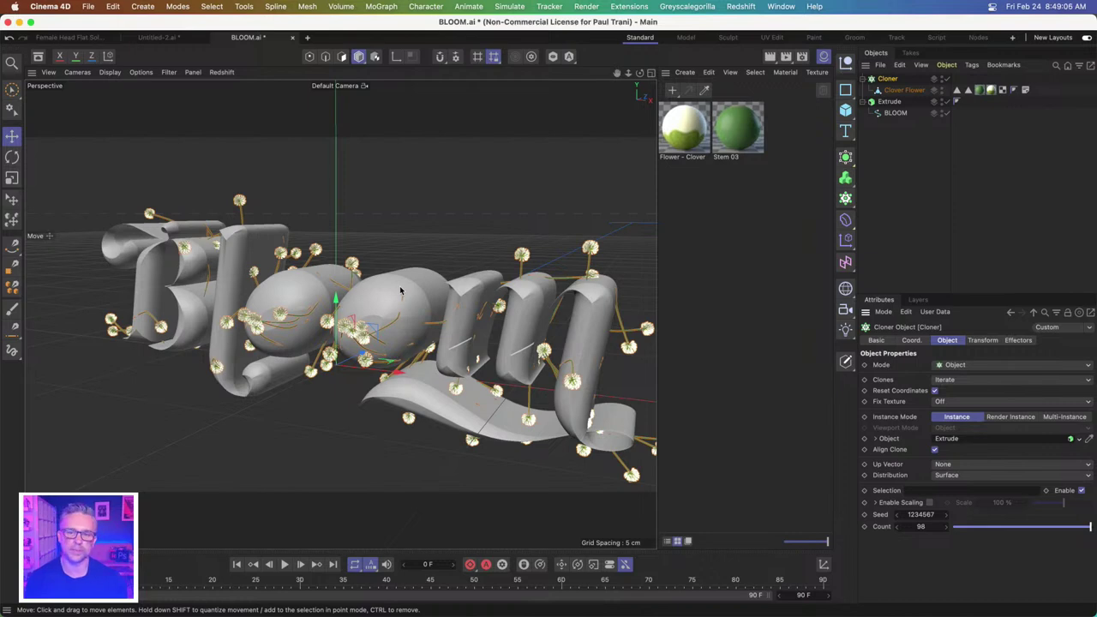
left_click(249, 471)
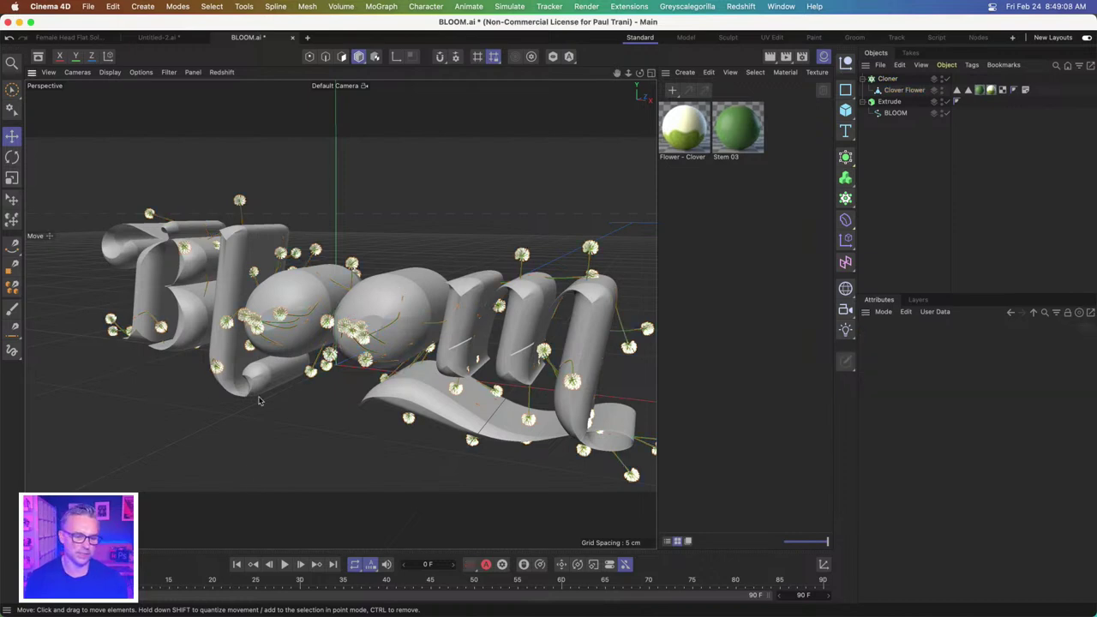
left_click_drag(340, 340, 377, 403)
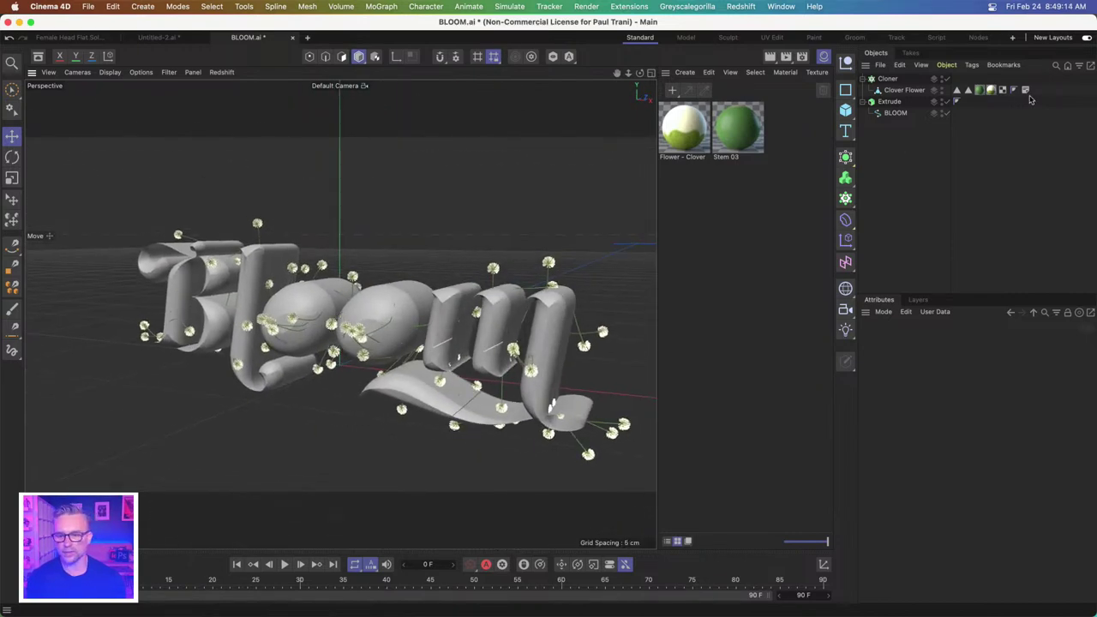
- Hide the Cloner in the viewport and collapse its hierarchy
left_click(876, 80)
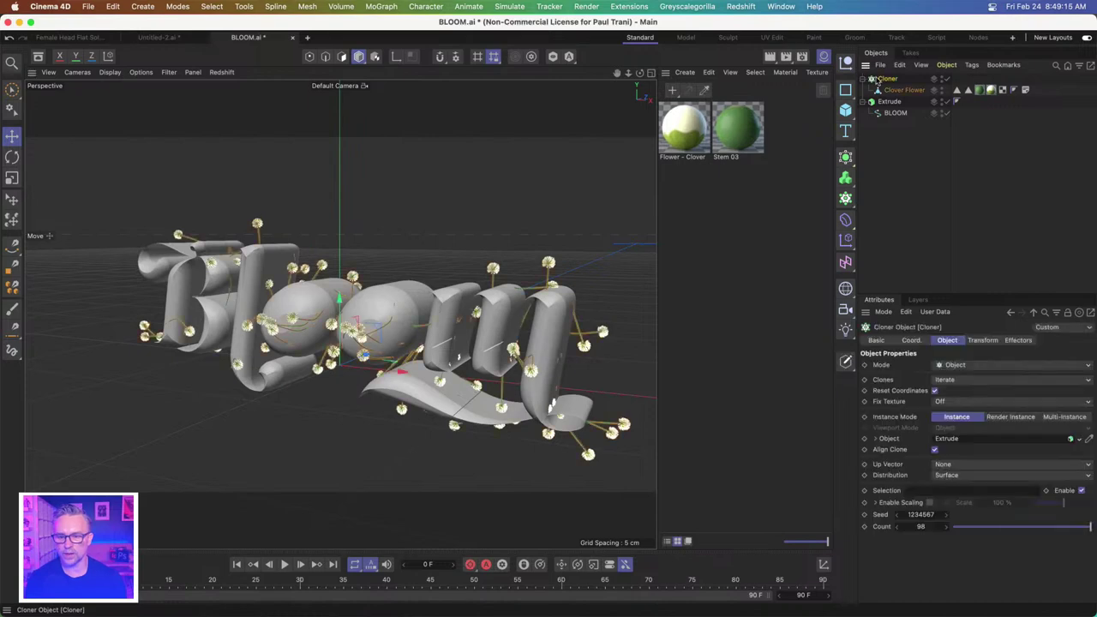
left_click(941, 78)
left_click(870, 79)
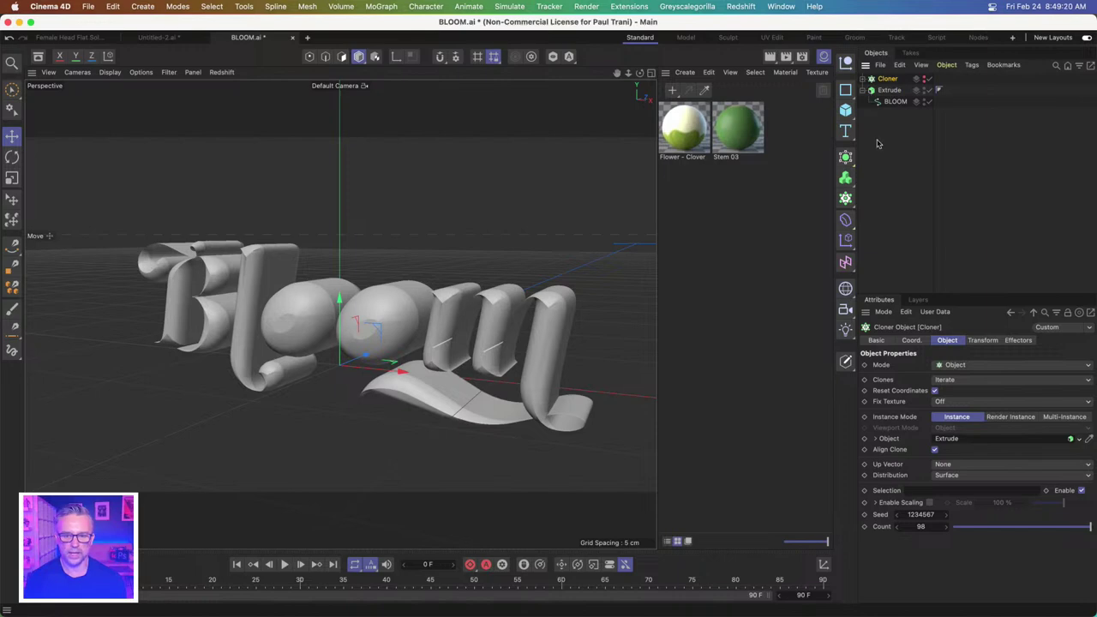
- Add a Forester MultiFlora plant and set its Multiflora Size to 0.15
left_click(552, 7)
mouse_move(618, 7)
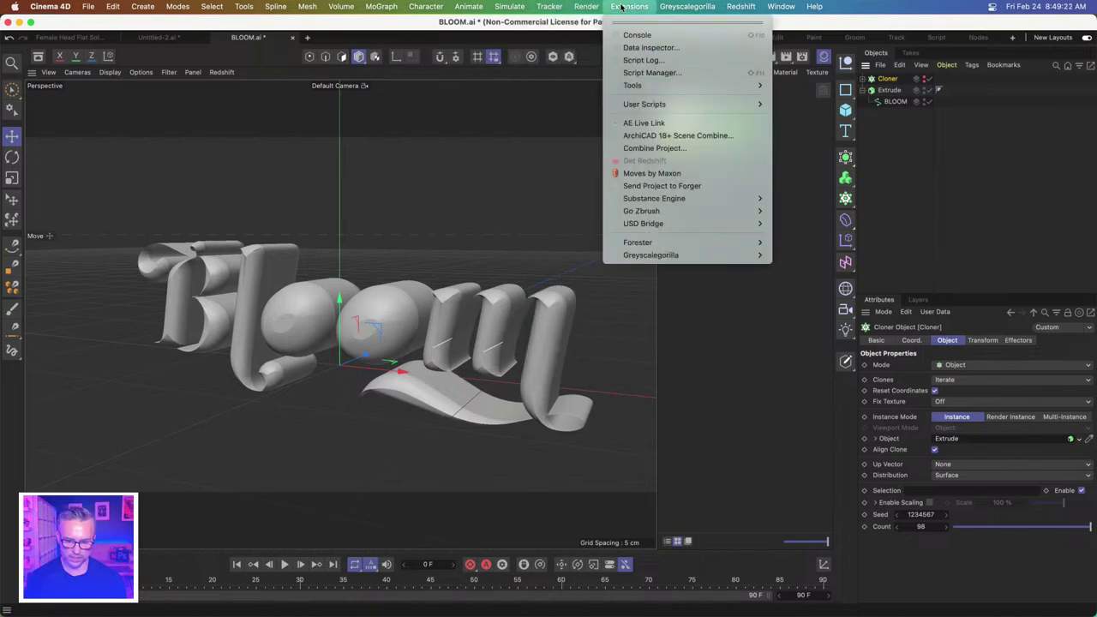
mouse_move(648, 243)
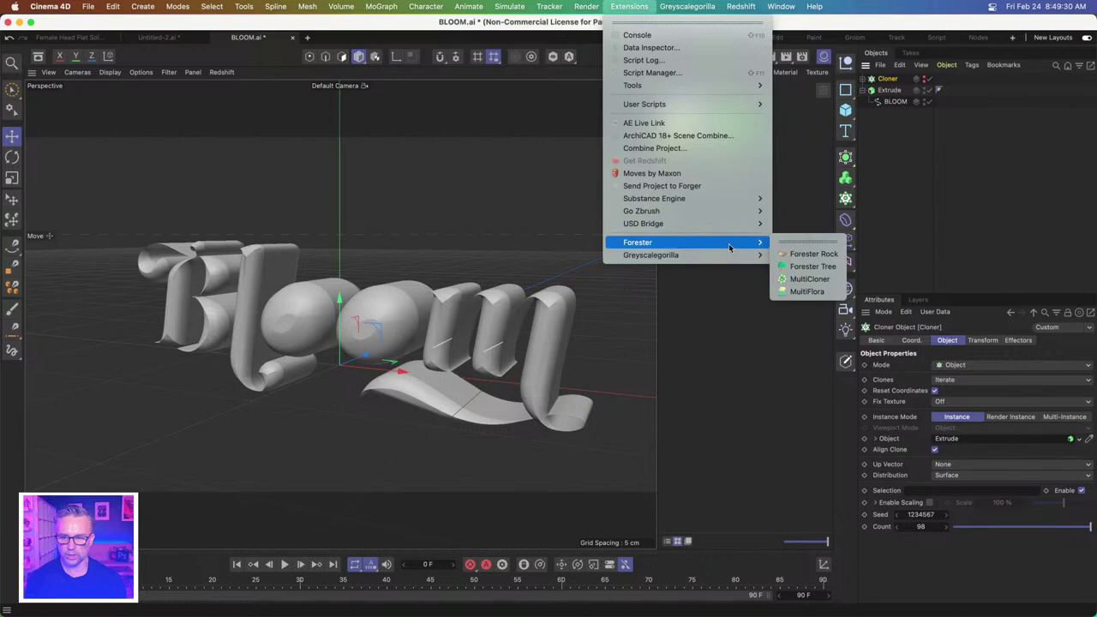
left_click(806, 291)
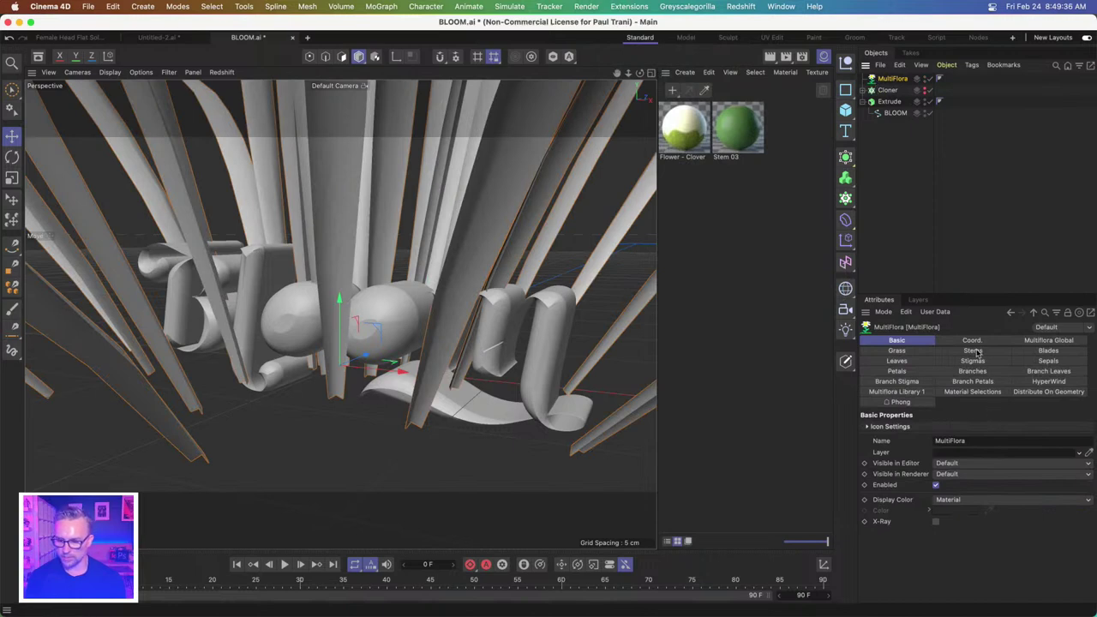
left_click(1054, 339)
left_click(1004, 543)
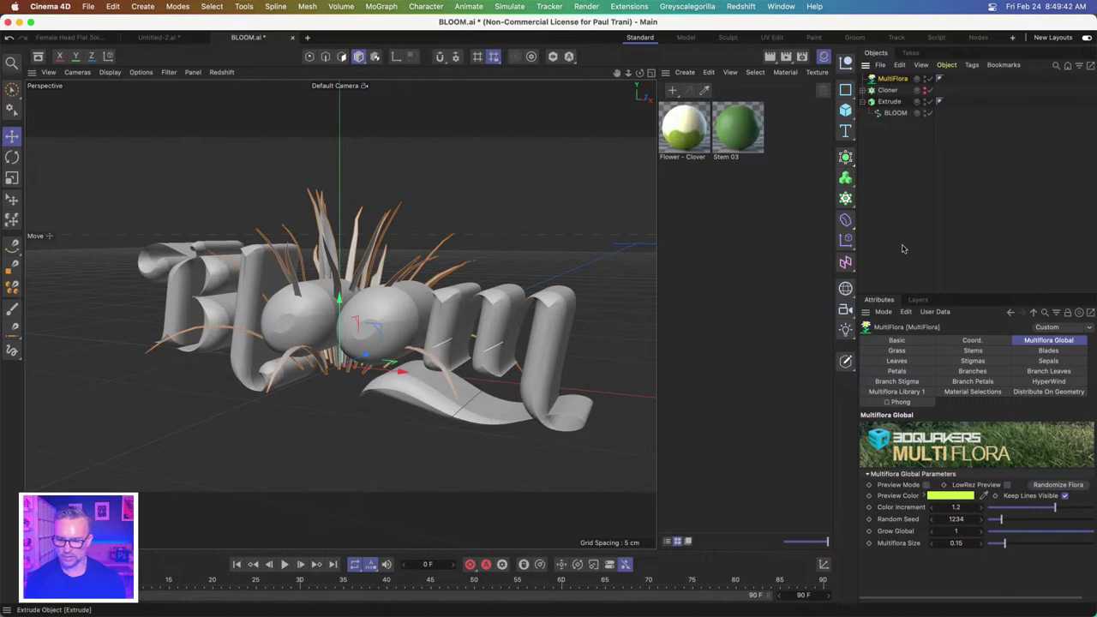
- Apply the Aster preset from the MultiFlora library and reduce its size to 0.08
left_click(901, 393)
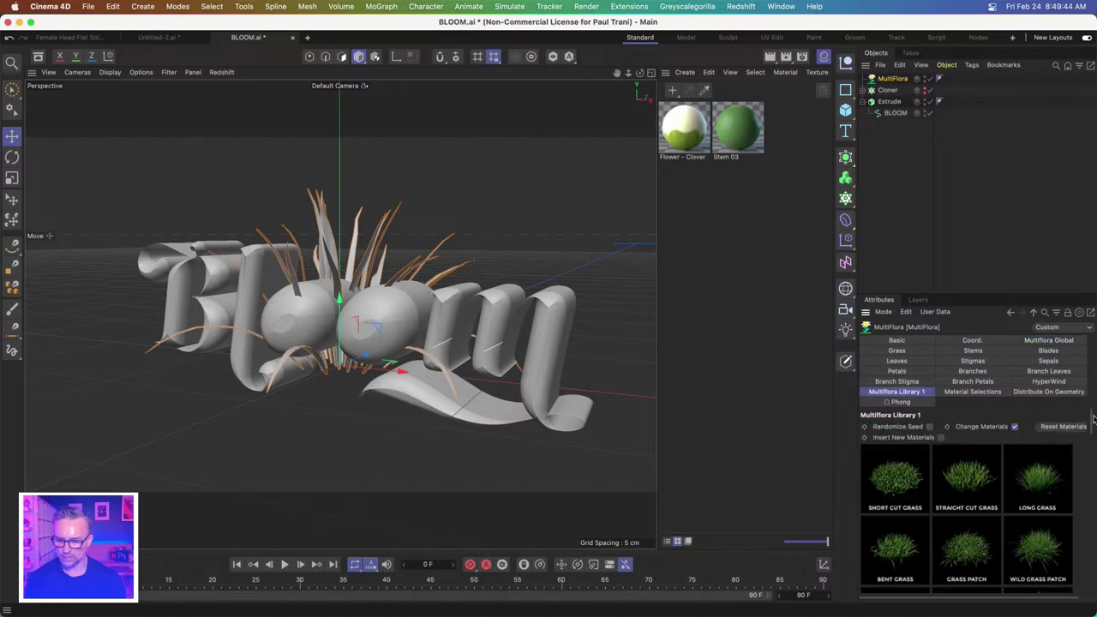
left_click_drag(1092, 417, 1093, 535)
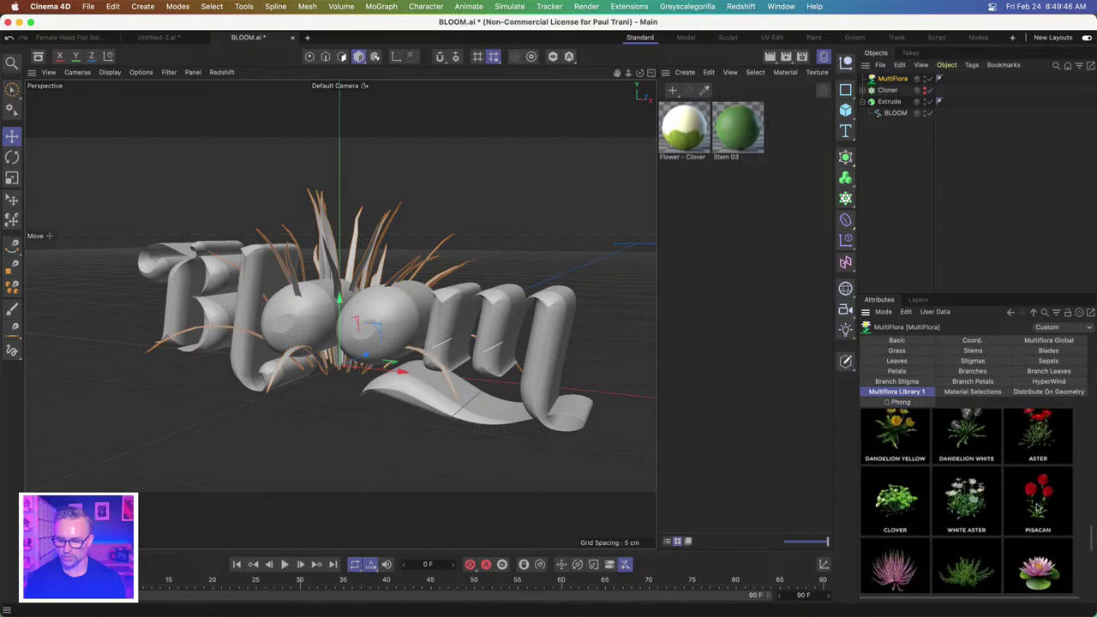
left_click(1036, 507)
left_click(1031, 454)
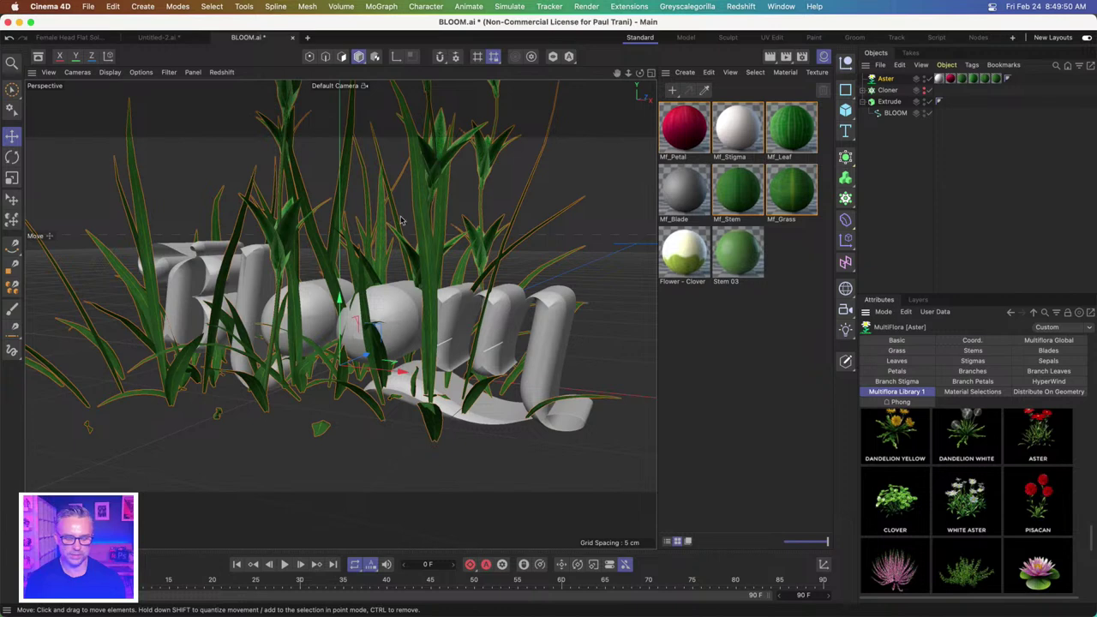
left_click(1028, 341)
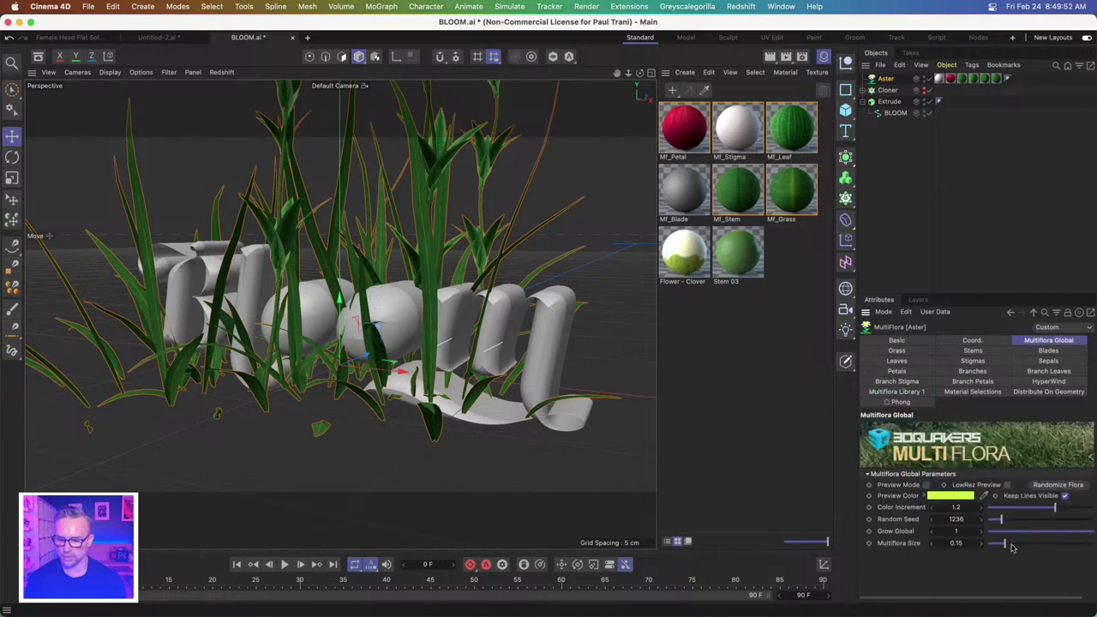
left_click_drag(1011, 546, 996, 546)
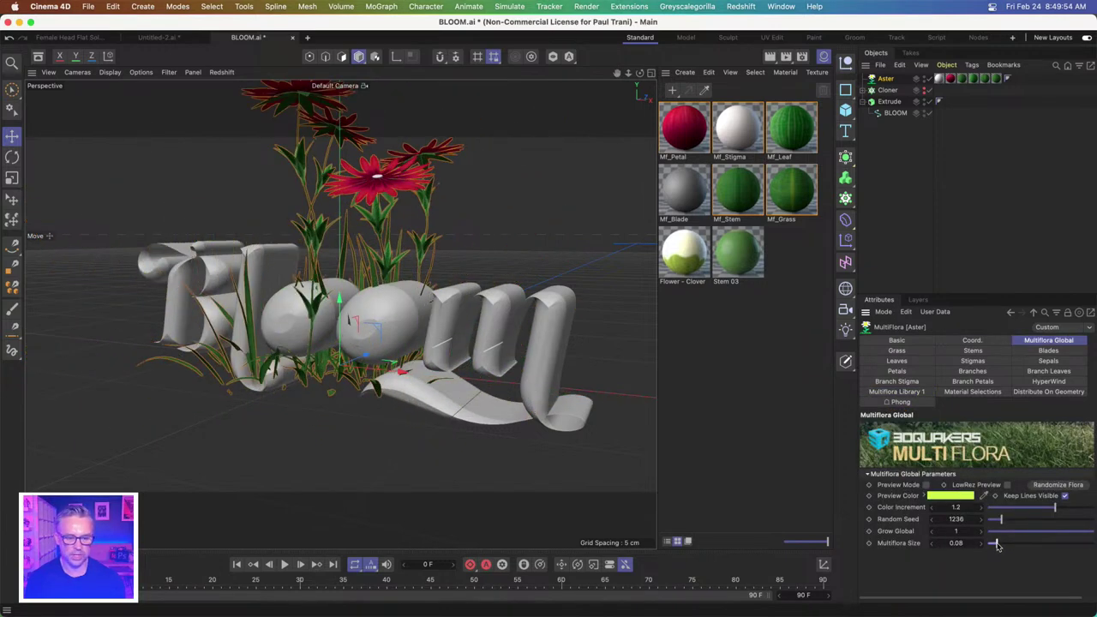
- Add a Forester MultiCloner and parent the Aster plant under it
left_click(629, 6)
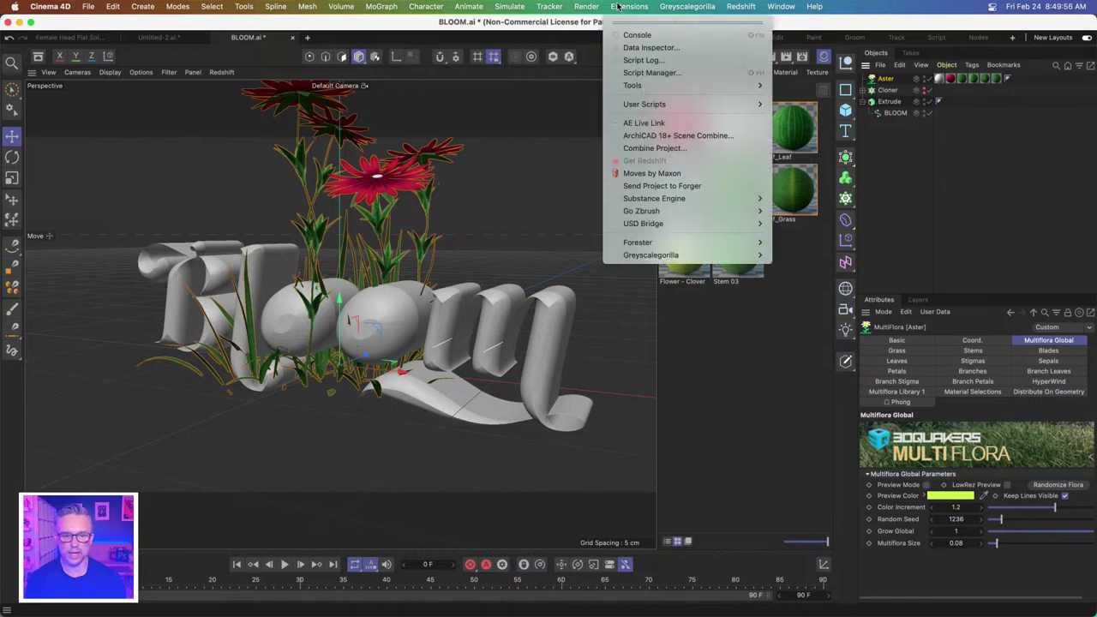
mouse_move(614, 243)
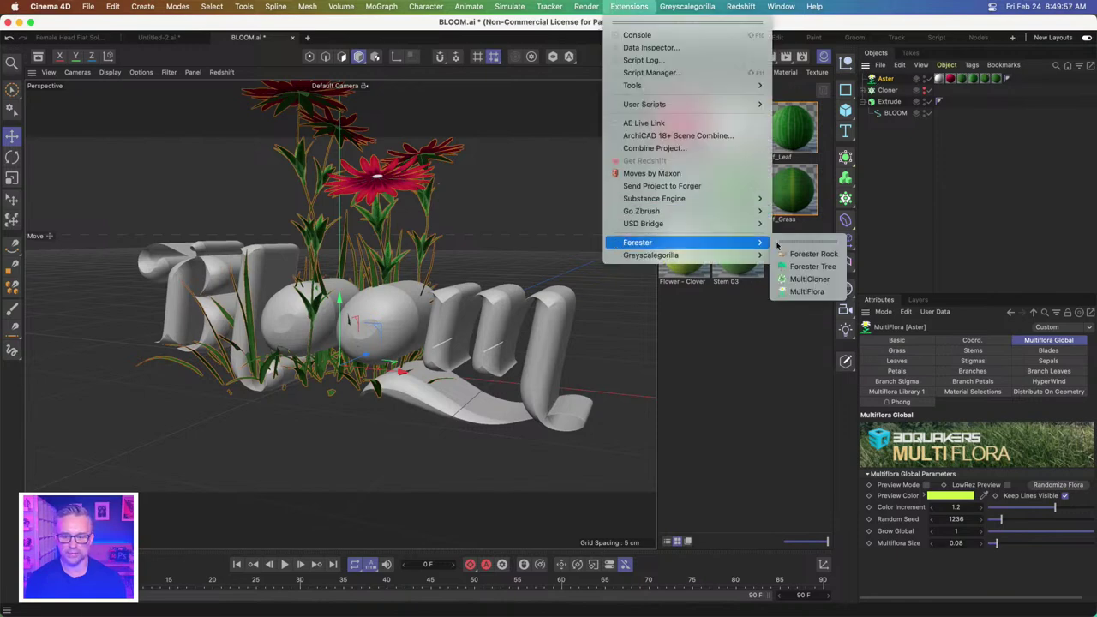
left_click(806, 279)
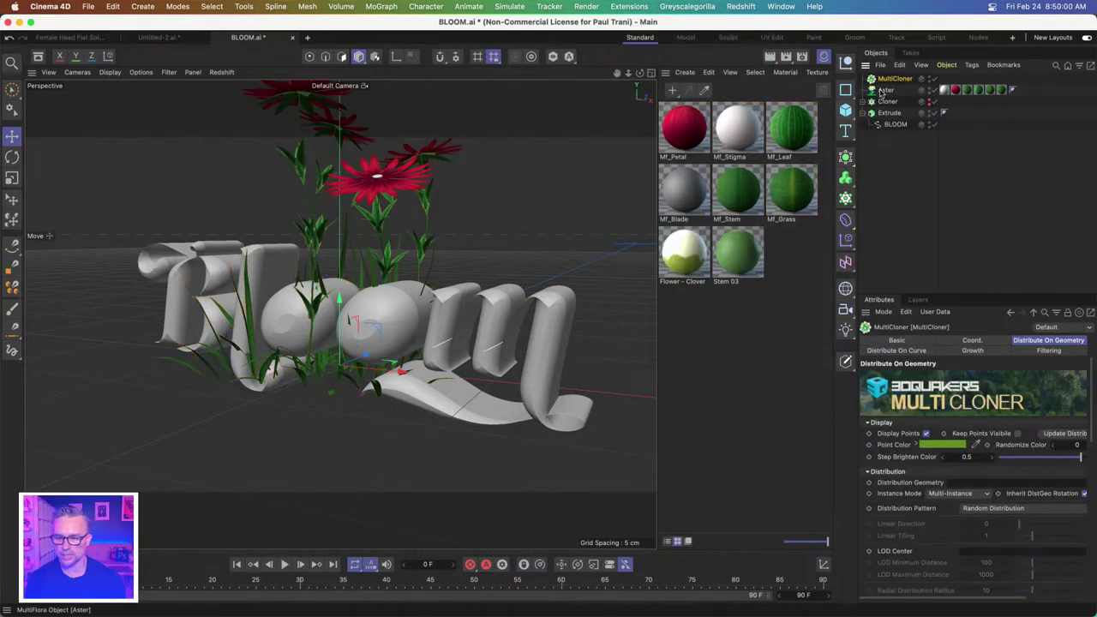
left_click_drag(883, 92, 893, 79)
left_click(888, 79)
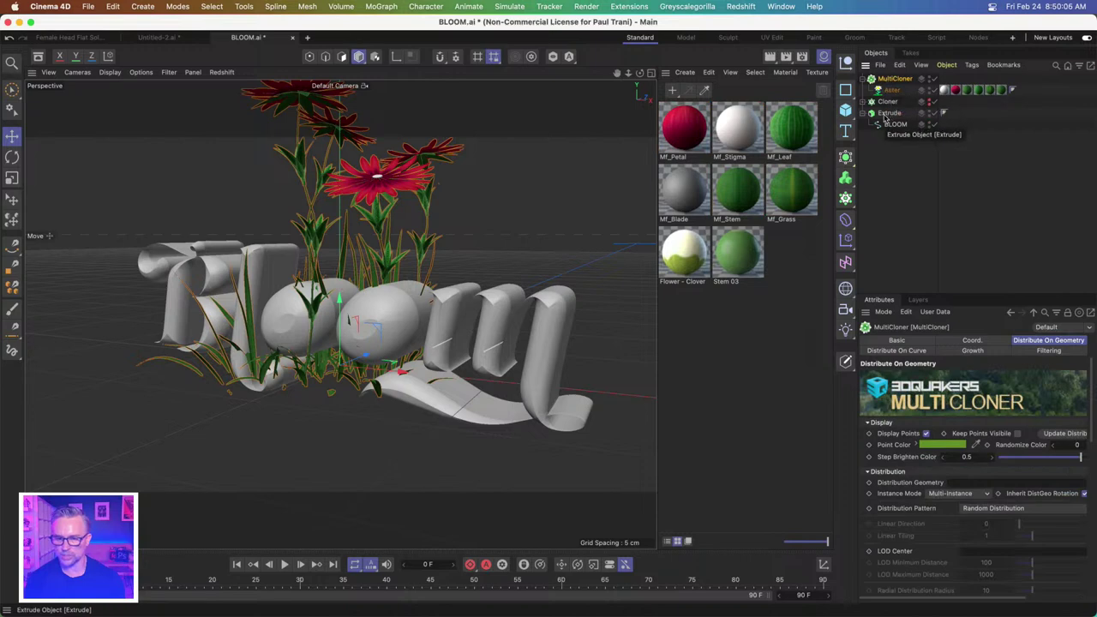
- Use Extrude as Distribution Geometry, untick Display Points, and shrink the Aster to 0.02
left_click_drag(889, 118, 975, 487)
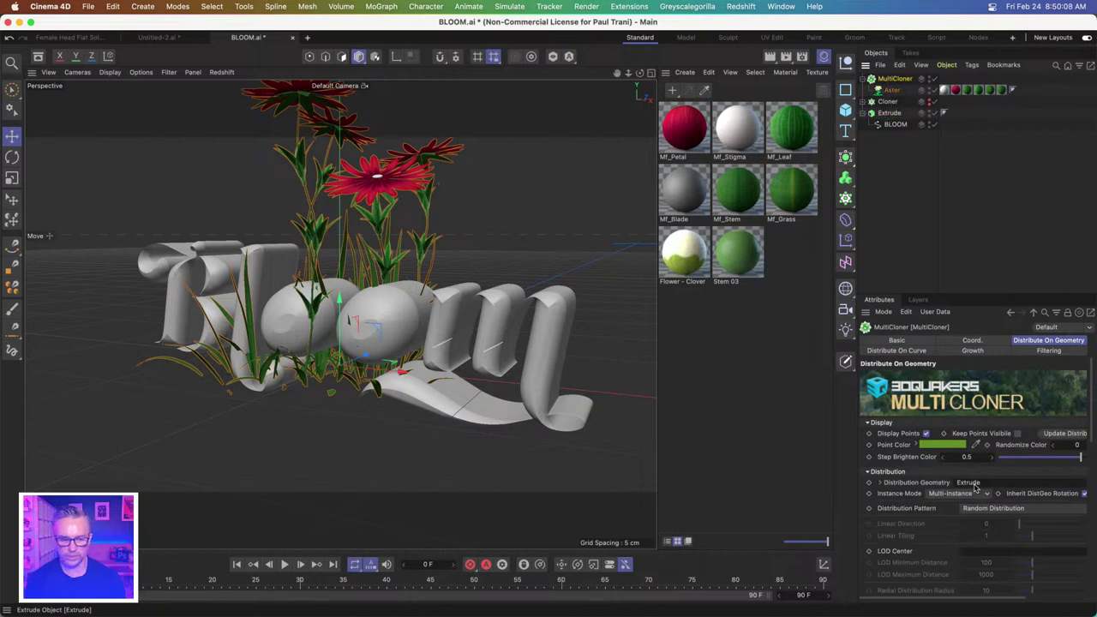
left_click(926, 433)
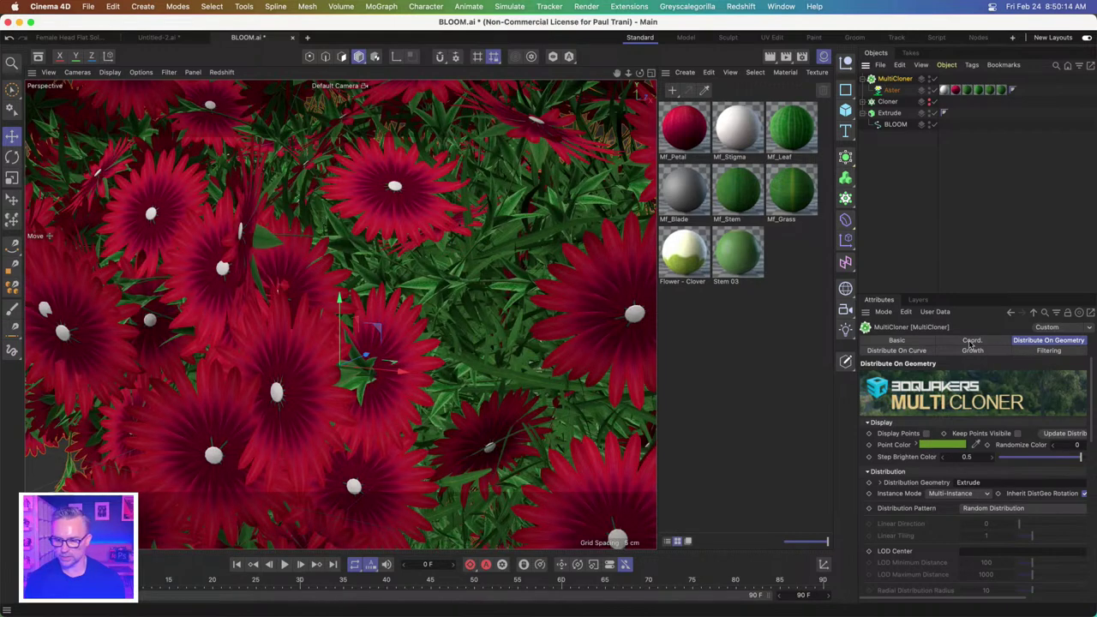
left_click(891, 90)
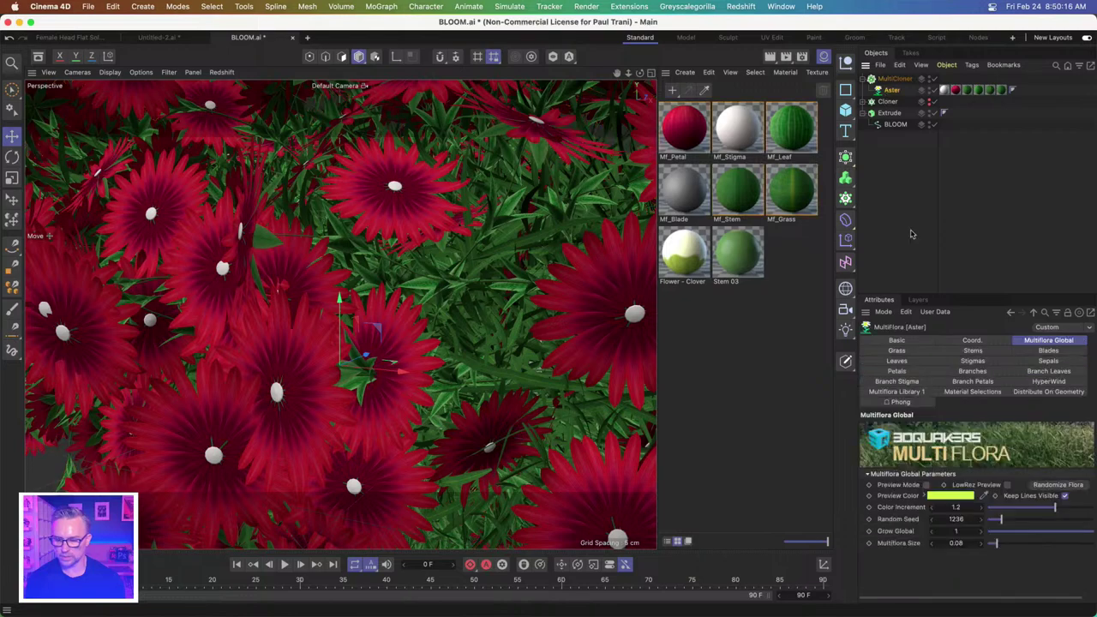
left_click_drag(995, 545, 990, 546)
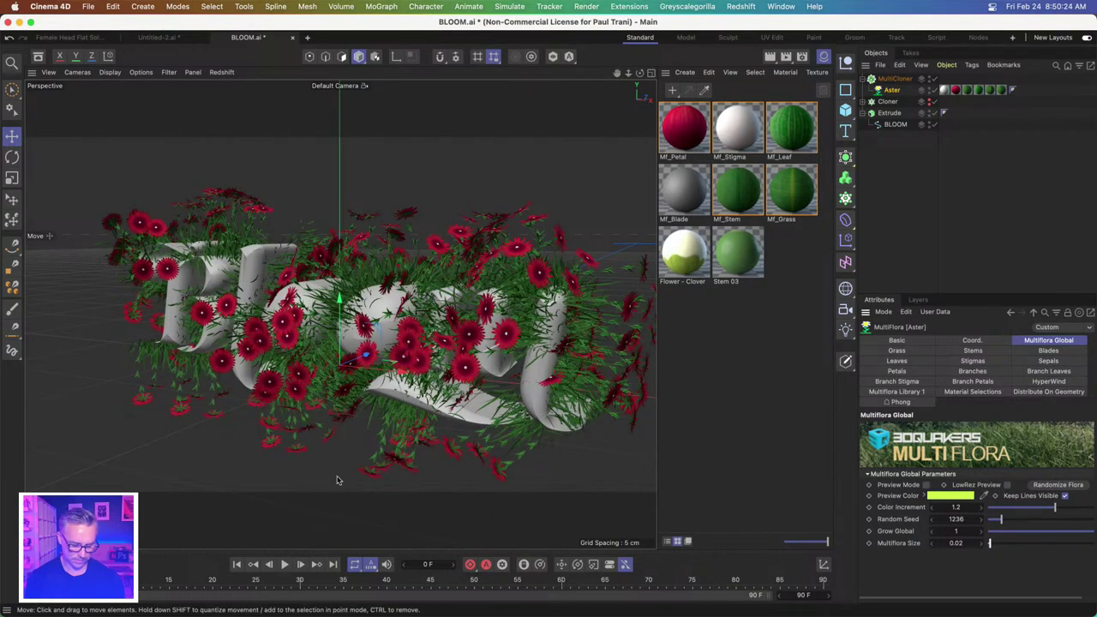
left_click(266, 476)
scroll(269, 472, "up", 3)
scroll(291, 476, "down", 4)
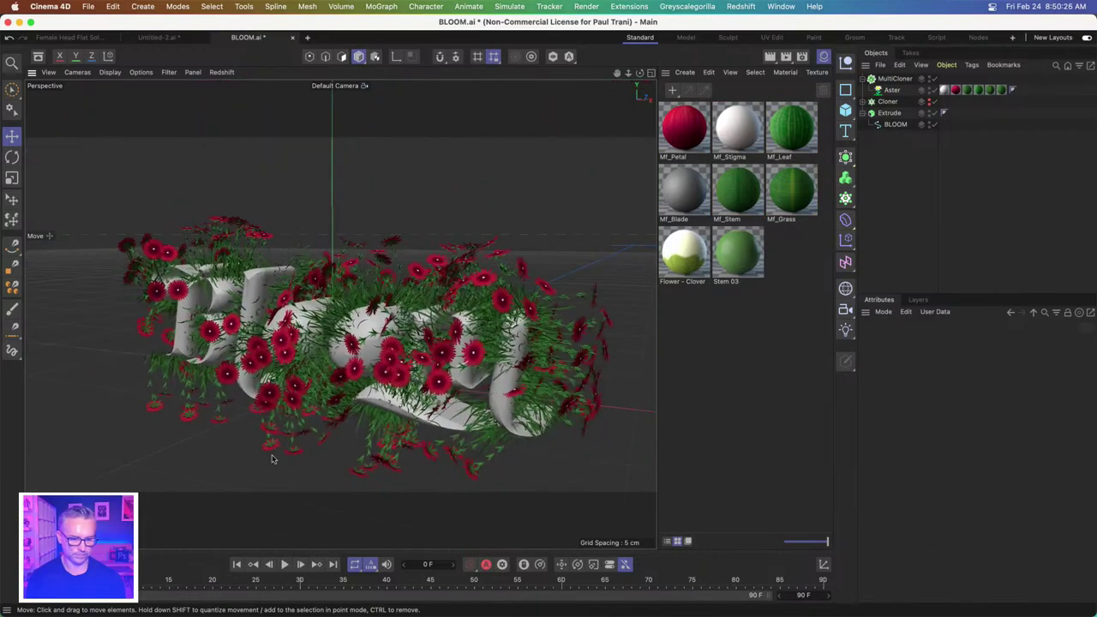
left_click_drag(291, 475, 381, 421)
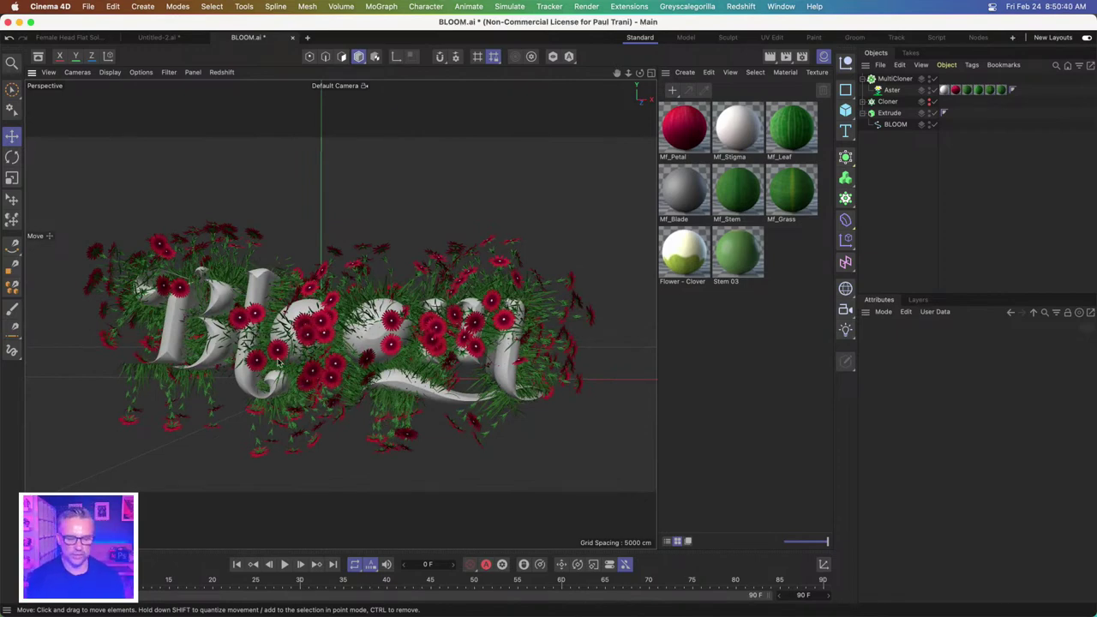
left_click_drag(381, 421, 385, 377)
mouse_move(130, 607)
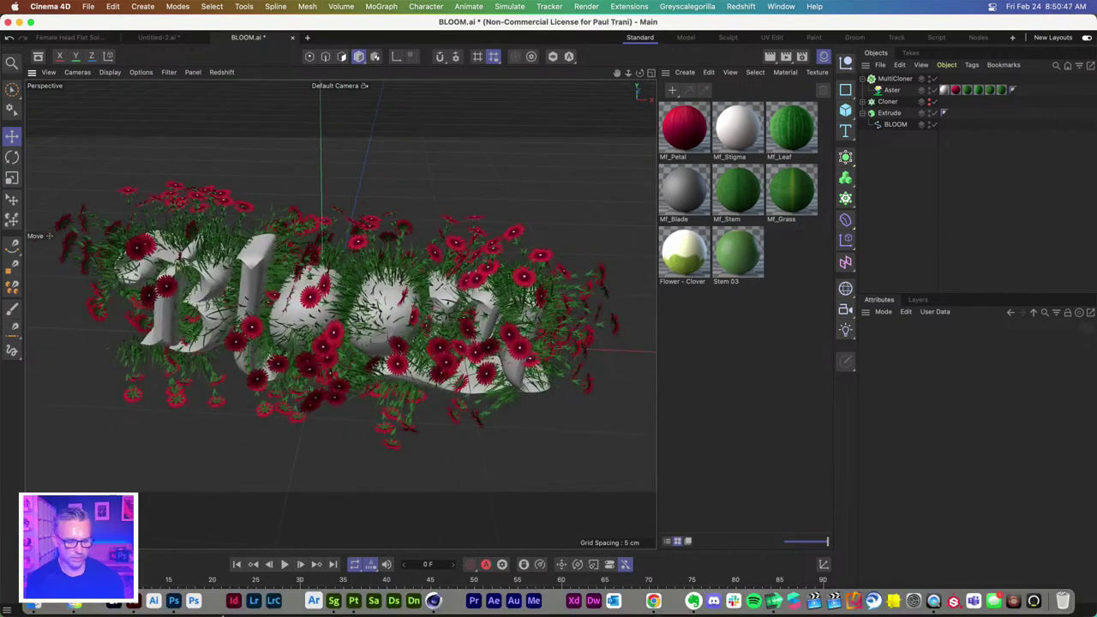
left_click(134, 607)
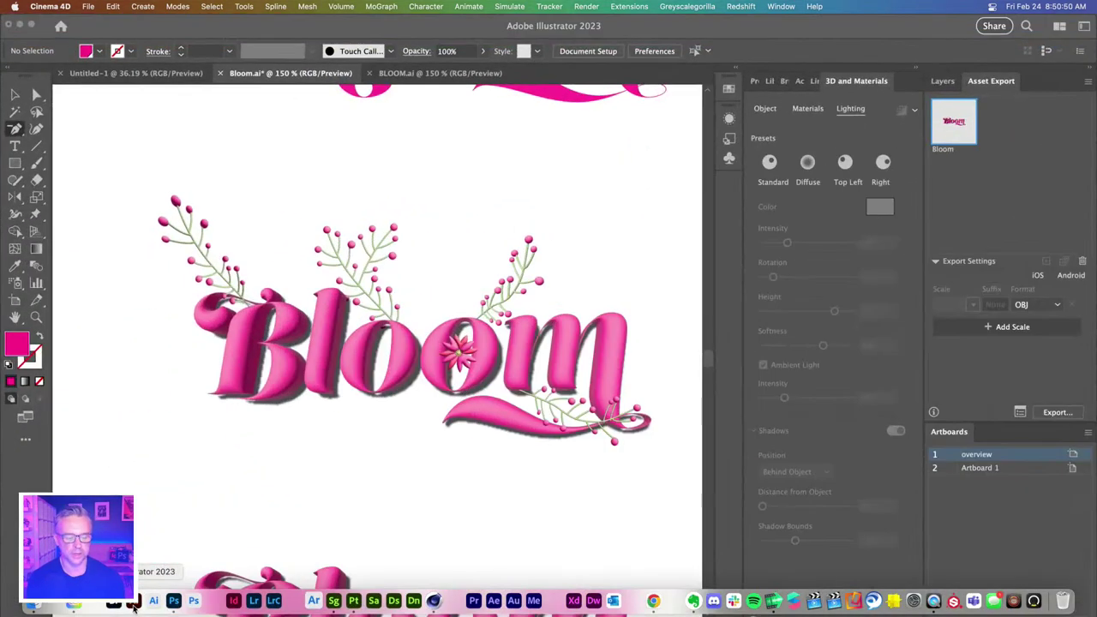
left_click(334, 604)
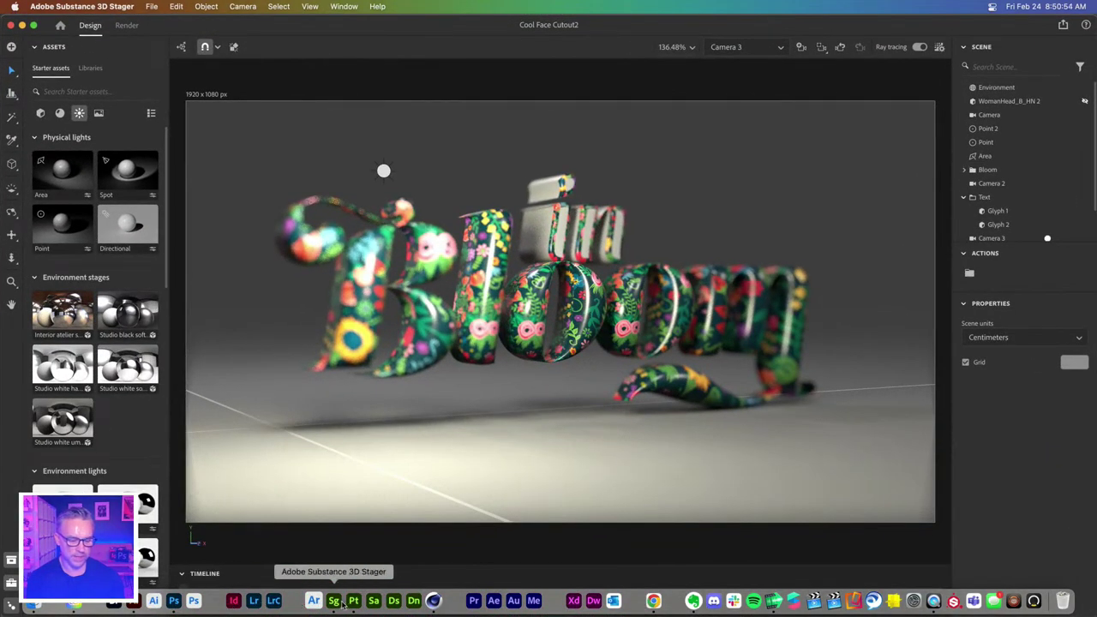
left_click(432, 601)
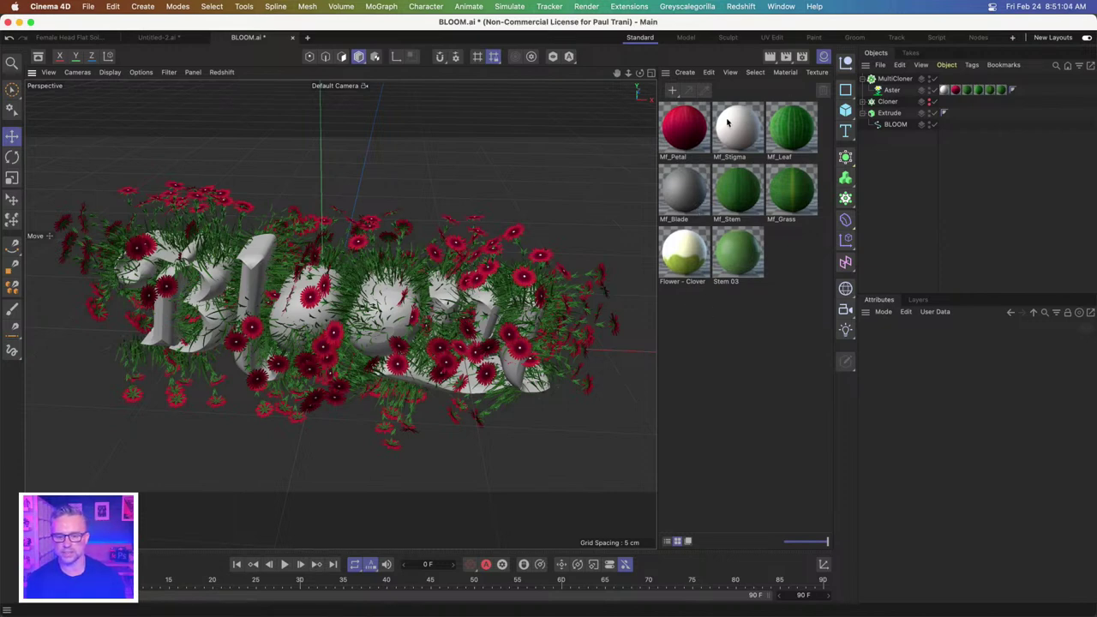
- Try the Mf_Petal material on the Extrude, remove it, and minimize Cinema 4D
left_click_drag(681, 131, 895, 116)
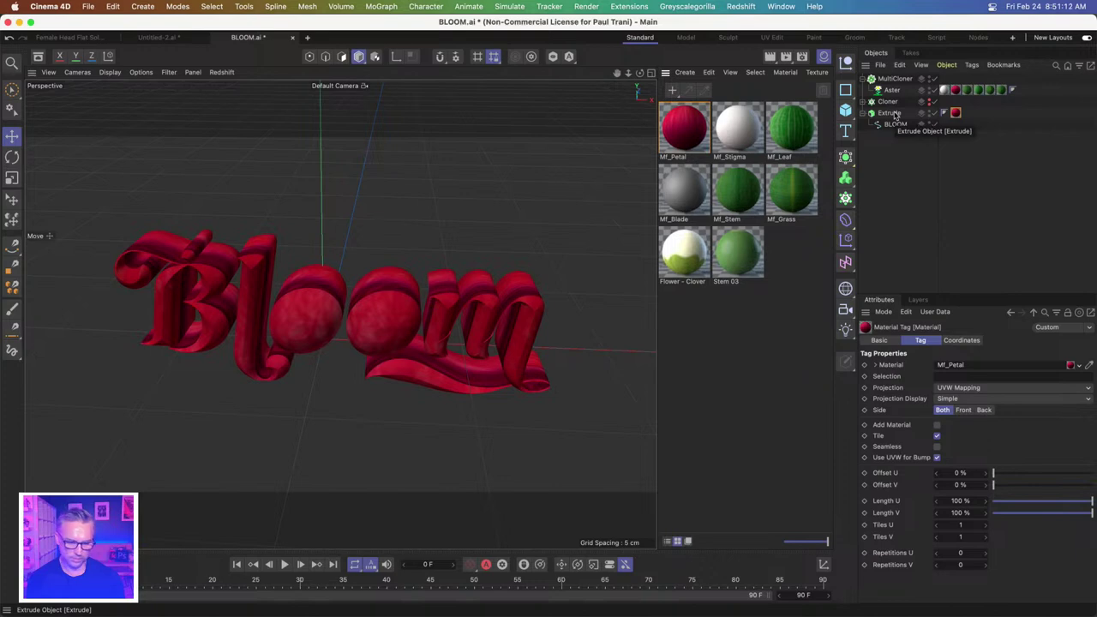
key("Delete")
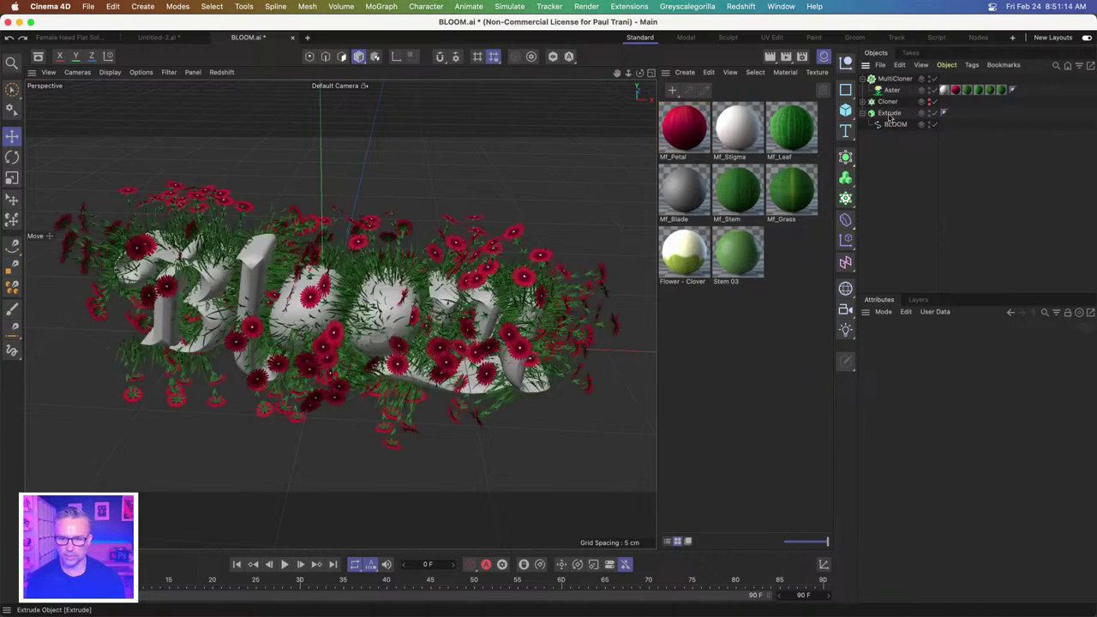
left_click(891, 114)
left_click(751, 334)
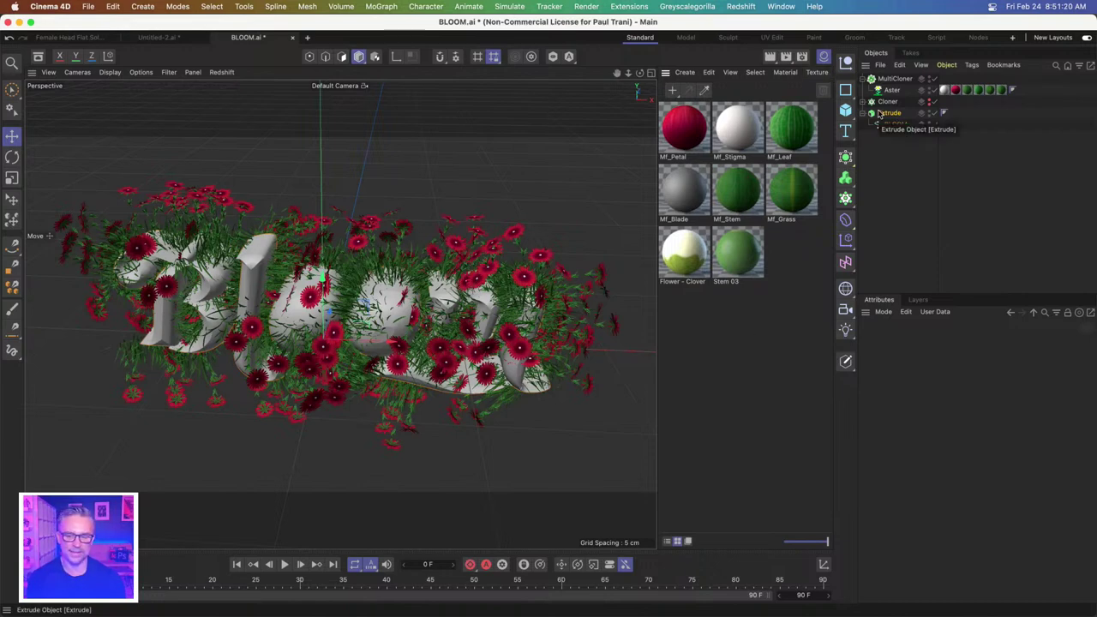
left_click(19, 21)
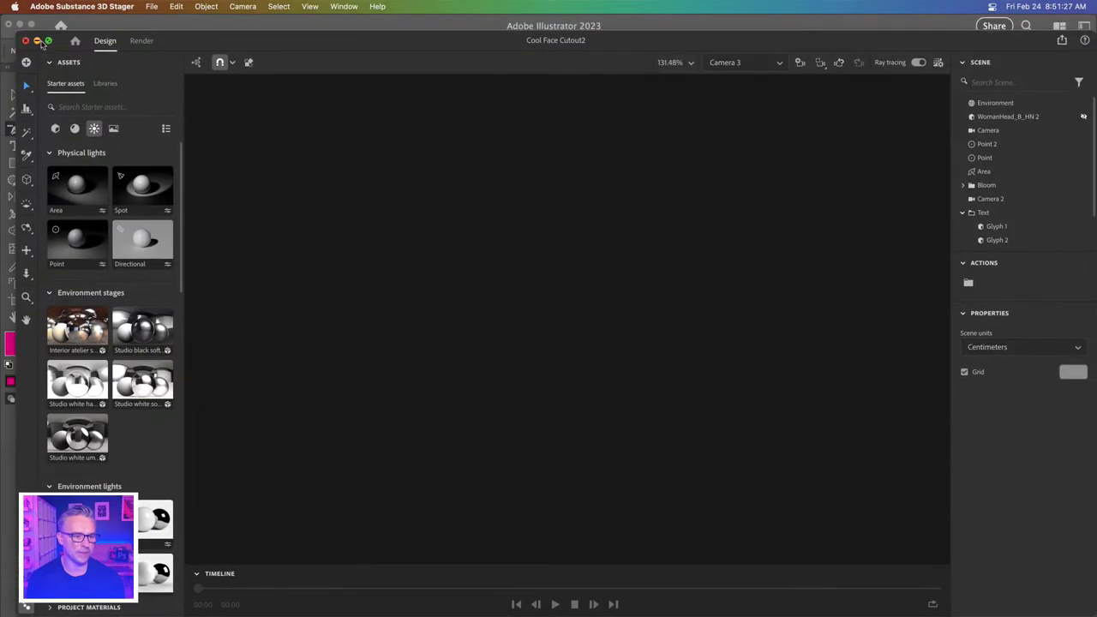
- Minimize Substance 3D Stager and Illustrator, center the Finder window, and select the Misc folder
left_click(20, 25)
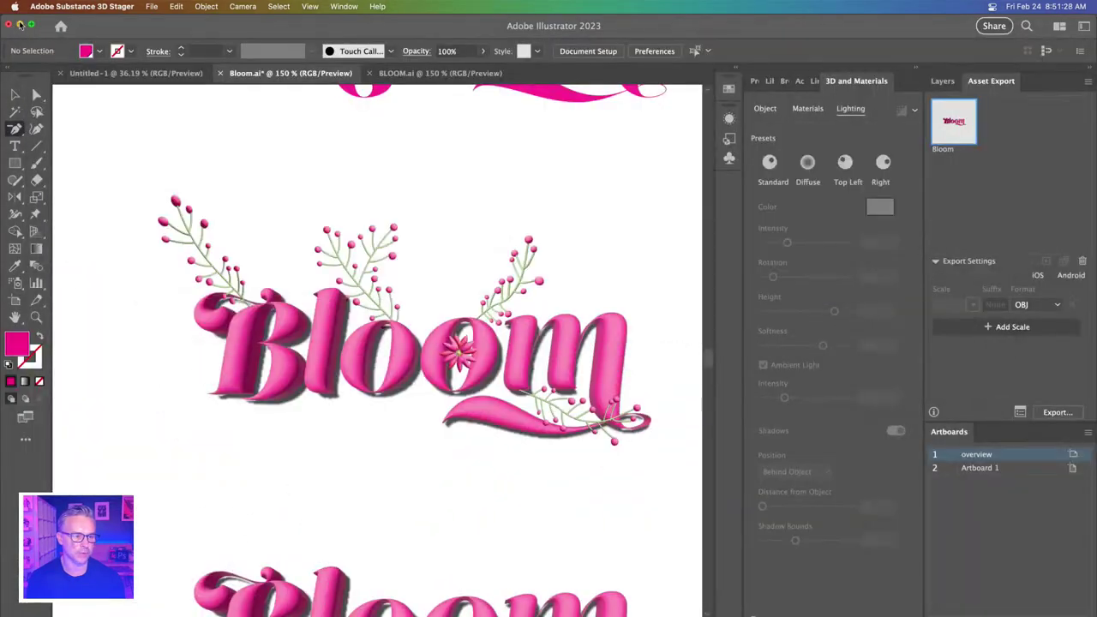
left_click(21, 25)
left_click_drag(771, 204, 359, 200)
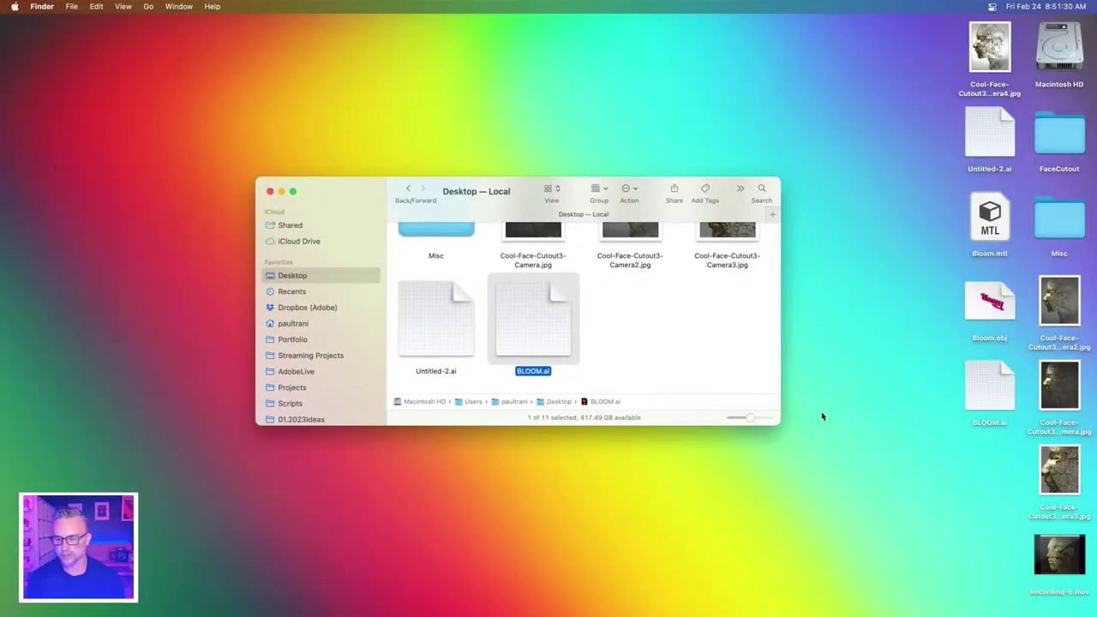
left_click(812, 469)
left_click(1071, 221)
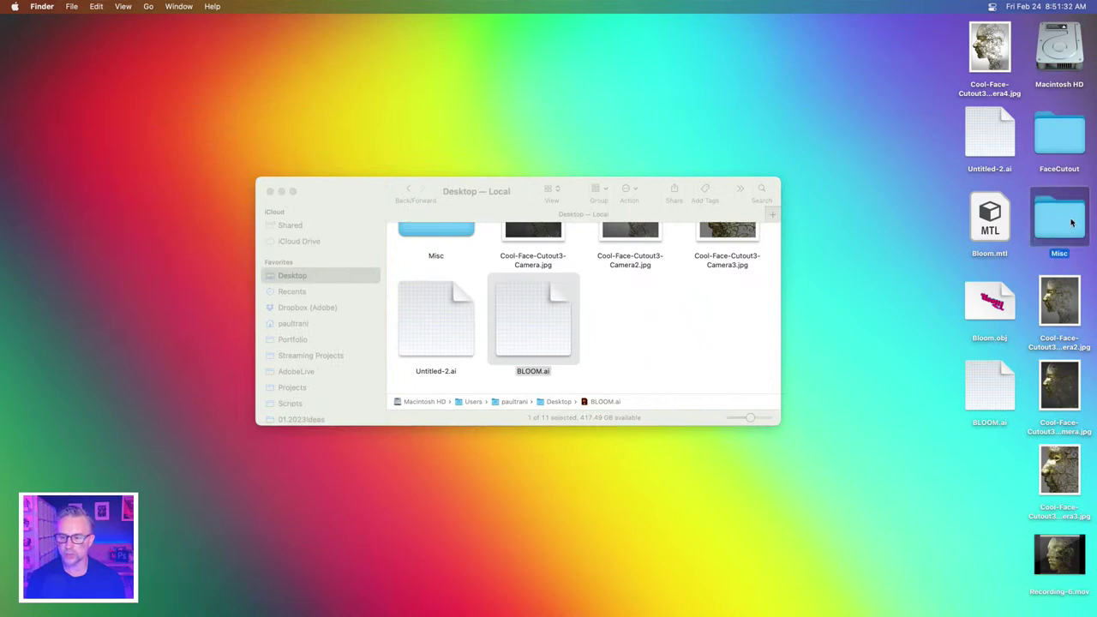
- Quick Look the Cool-Face-Cutout3 Camera, Camera2 and Camera3 face renders, then close the preview
left_click(1059, 312)
key("space")
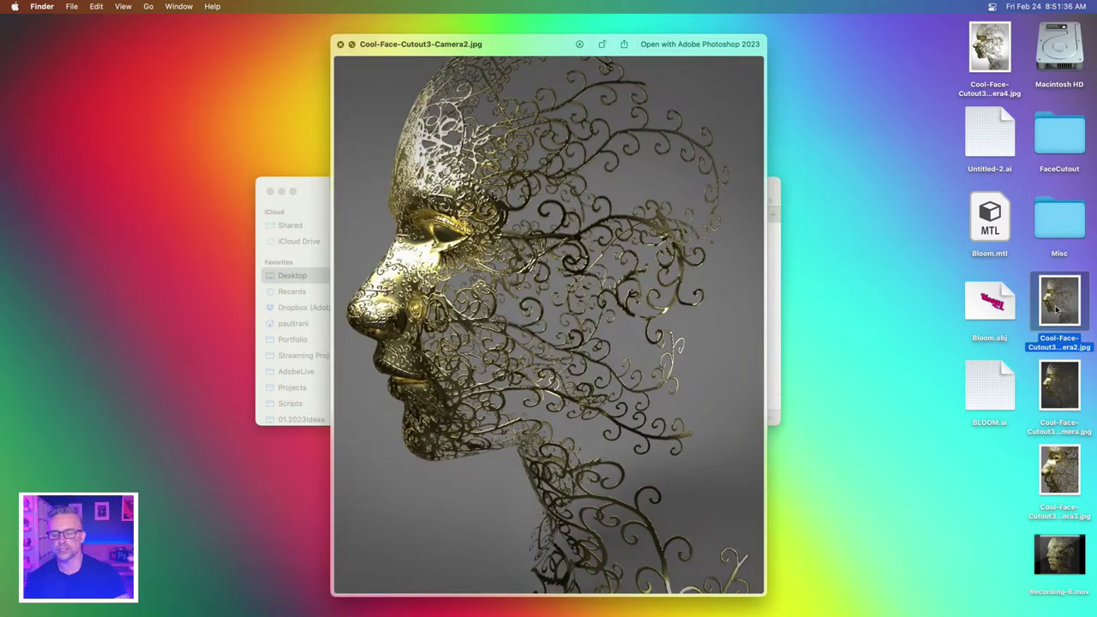
left_click(1045, 394)
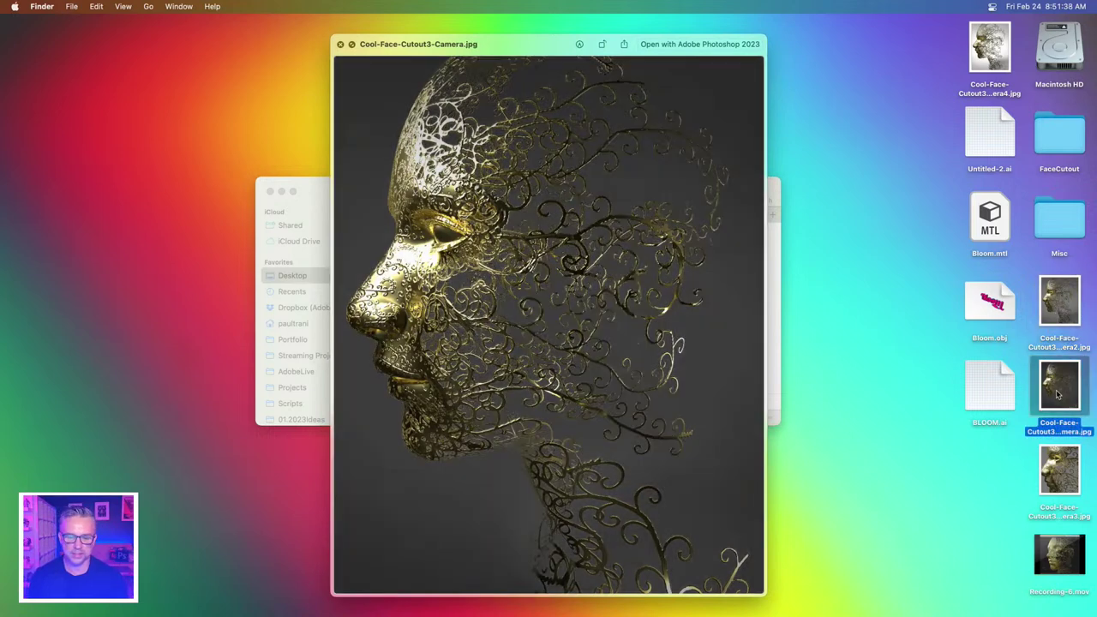
left_click(1062, 476)
left_click(1050, 394)
left_click(1052, 295)
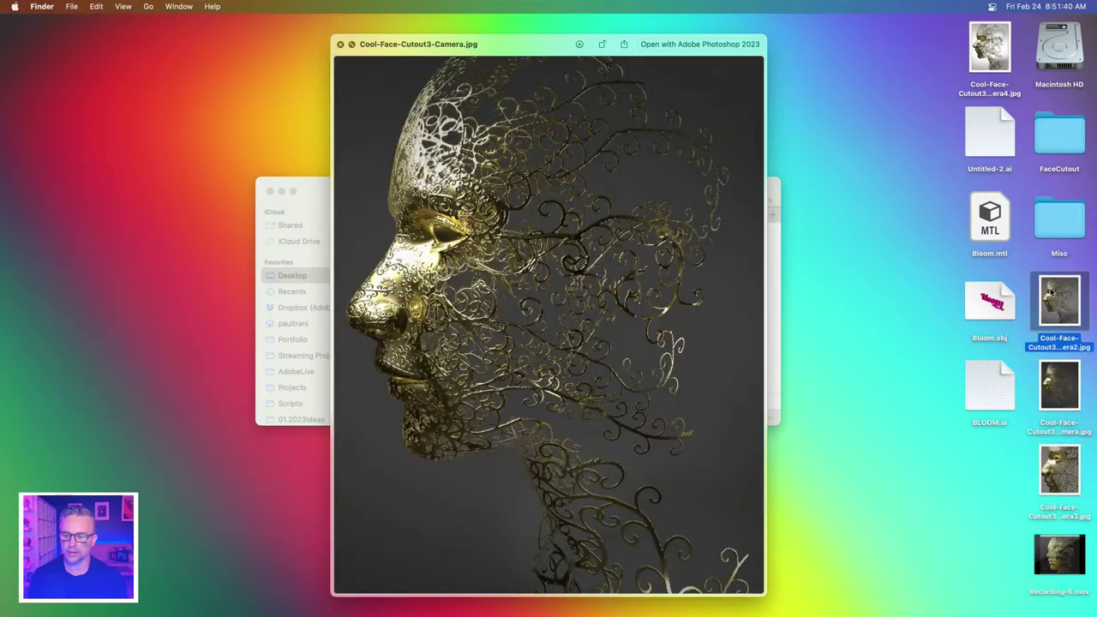
left_click(340, 44)
- Open Misc › Bloom and select Bloom.c4d
left_click(1057, 224)
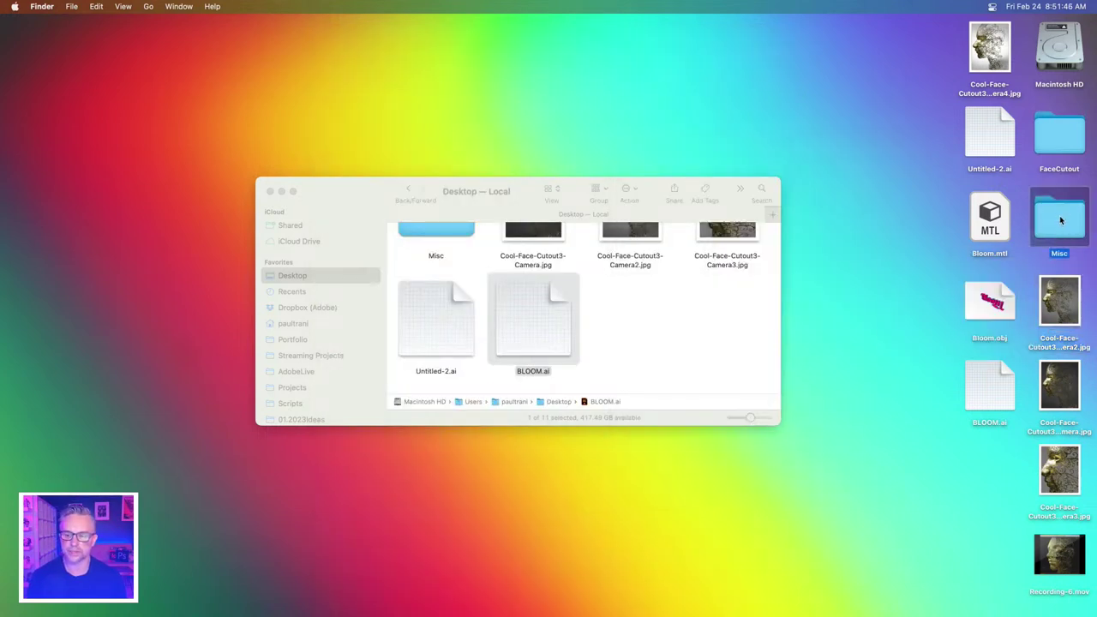
double_click(1060, 221)
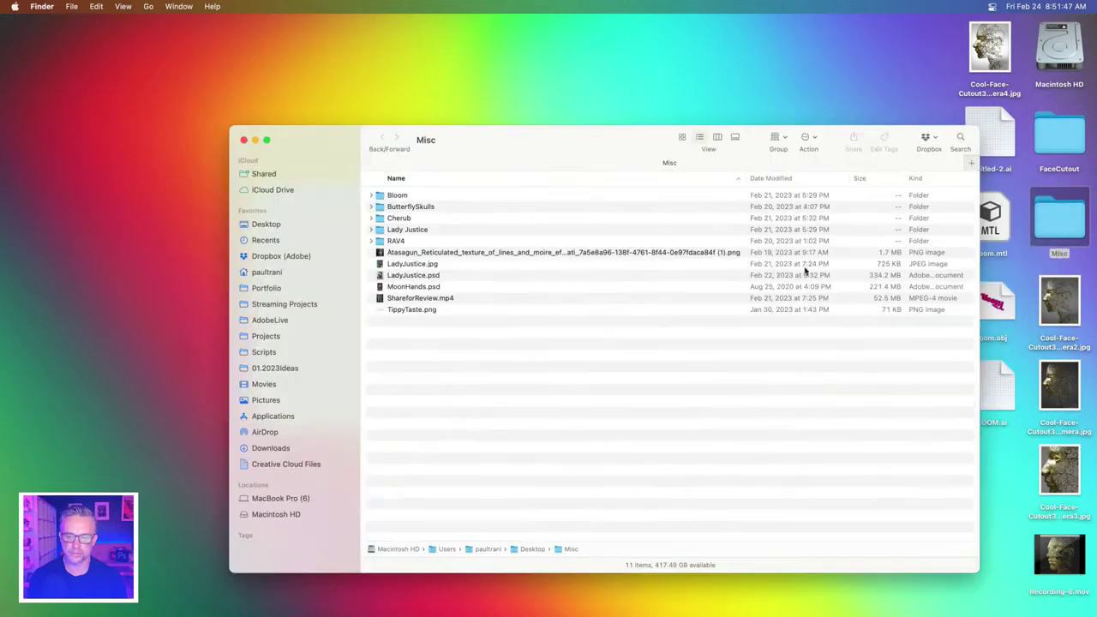
double_click(379, 198)
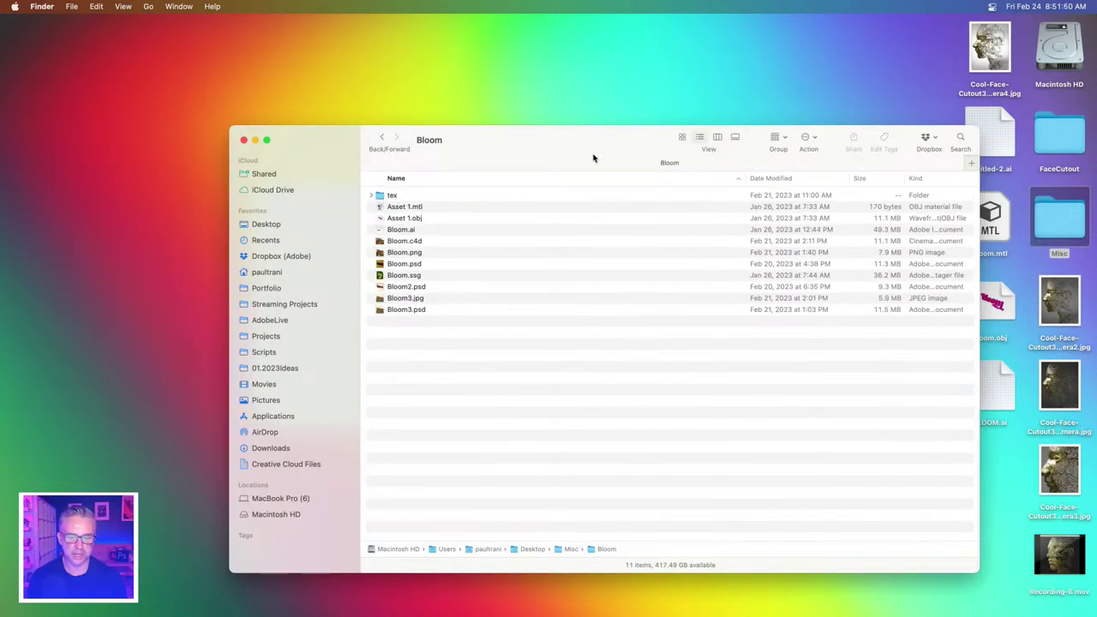
left_click(379, 240)
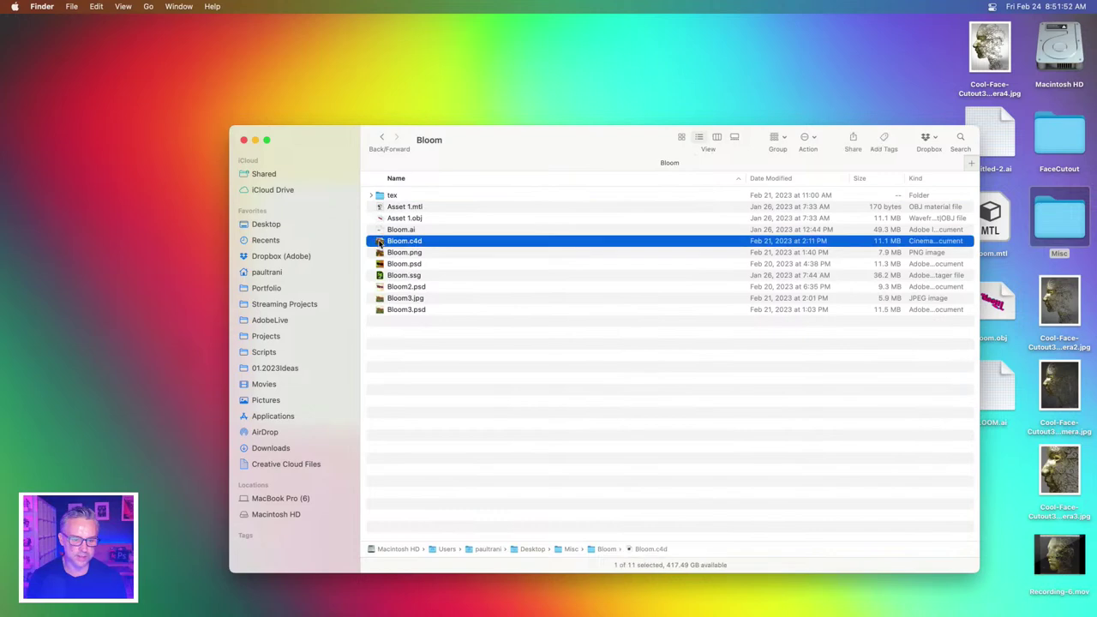
- Open Bloom.c4d in Cinema 4D, cycle through four camera views, then minimize the window
double_click(380, 241)
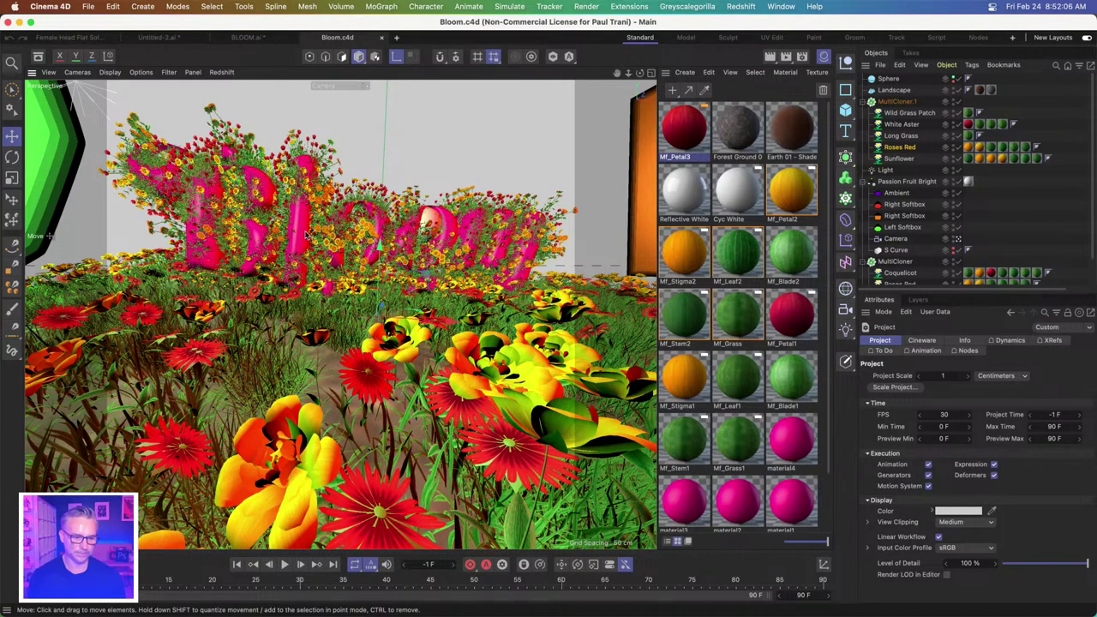
key("super+shift+z")
key("super+shift+z")
key("super+shift+z")
key("super+shift+z")
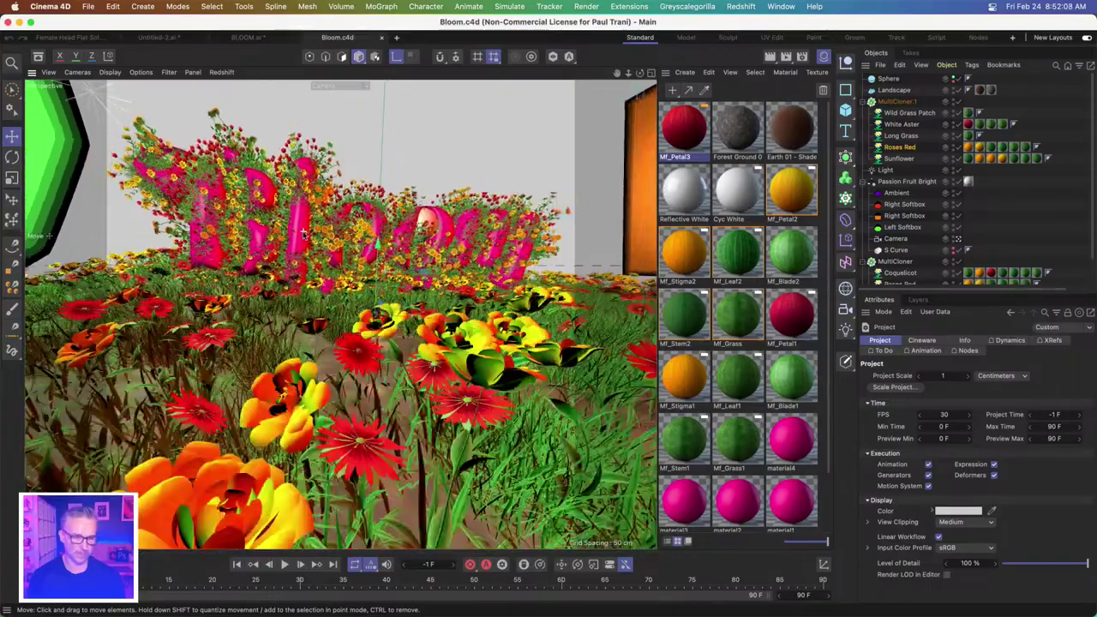
key("super+shift+z")
key("super+shift+z")
key("super+shift+z")
key("super+shift+z")
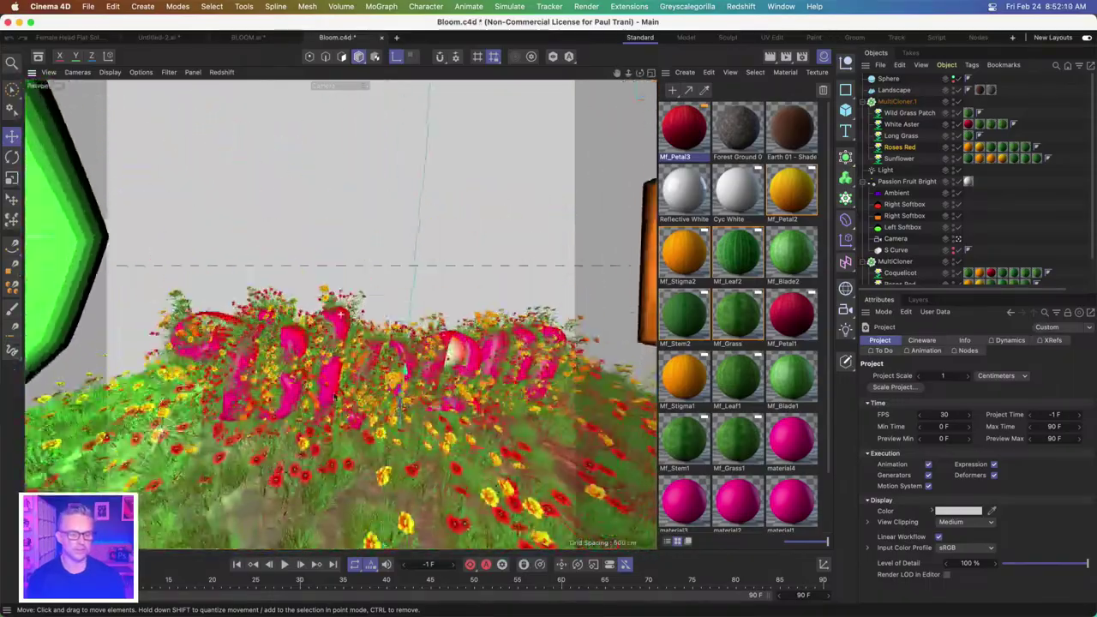
key("super+shift+z")
key("super+shift+z")
key("super+shift+z")
key("super+shift+z")
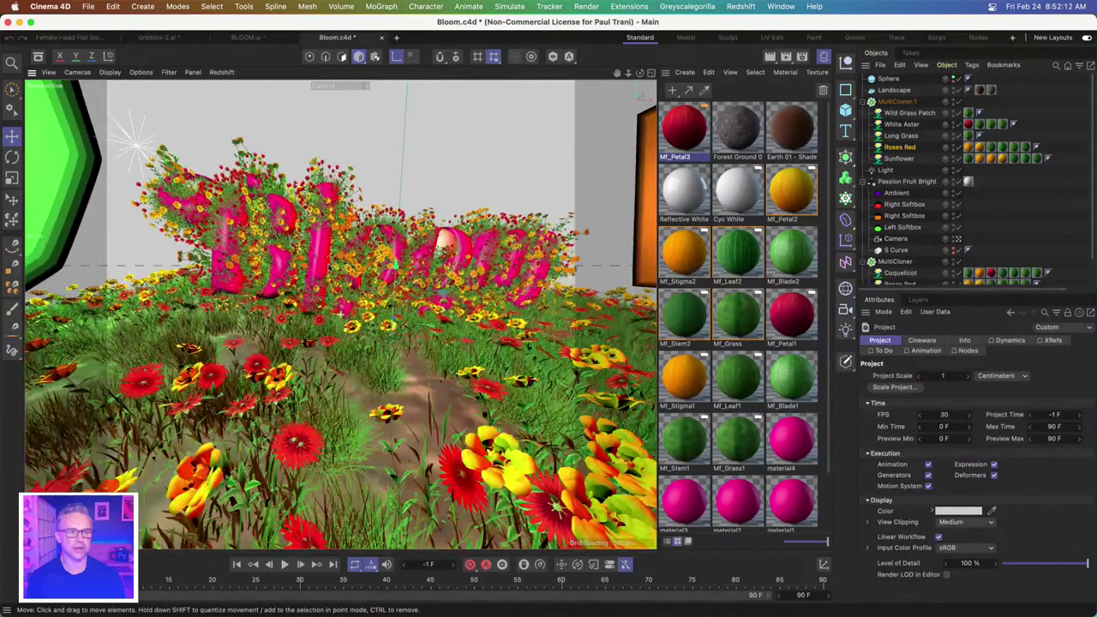
key("super+shift+z")
left_click(19, 22)
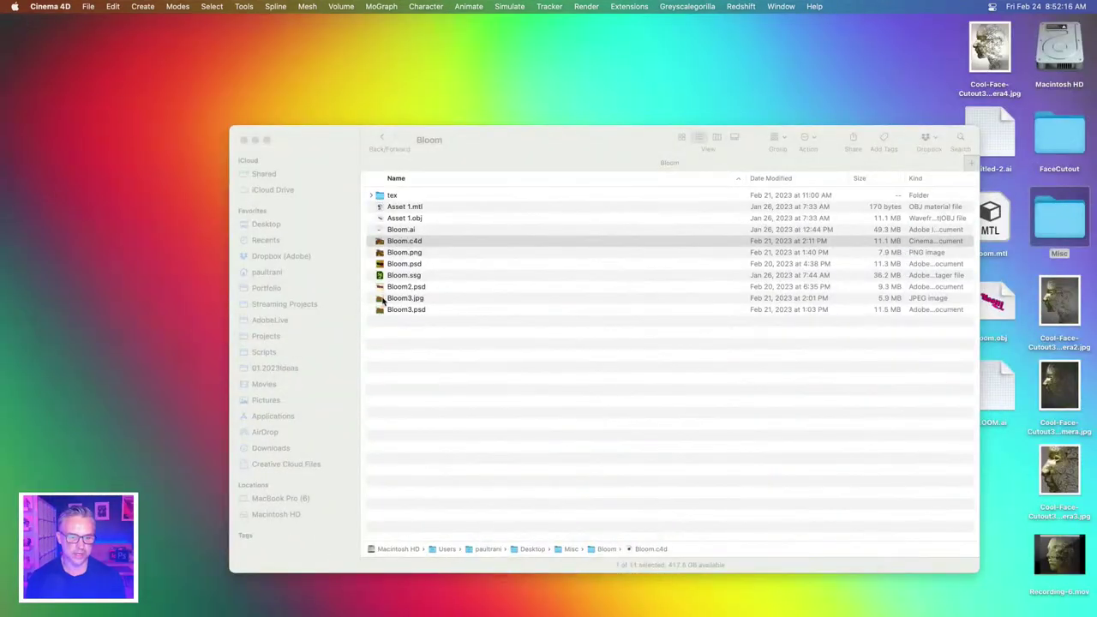
left_click(409, 298)
key("space")
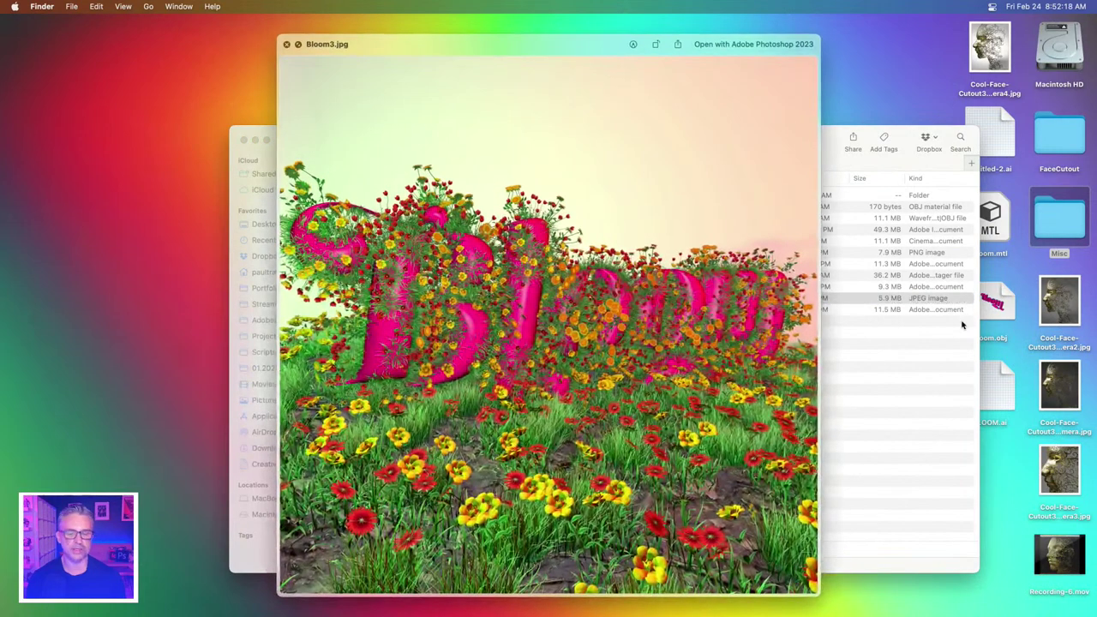
key("Down")
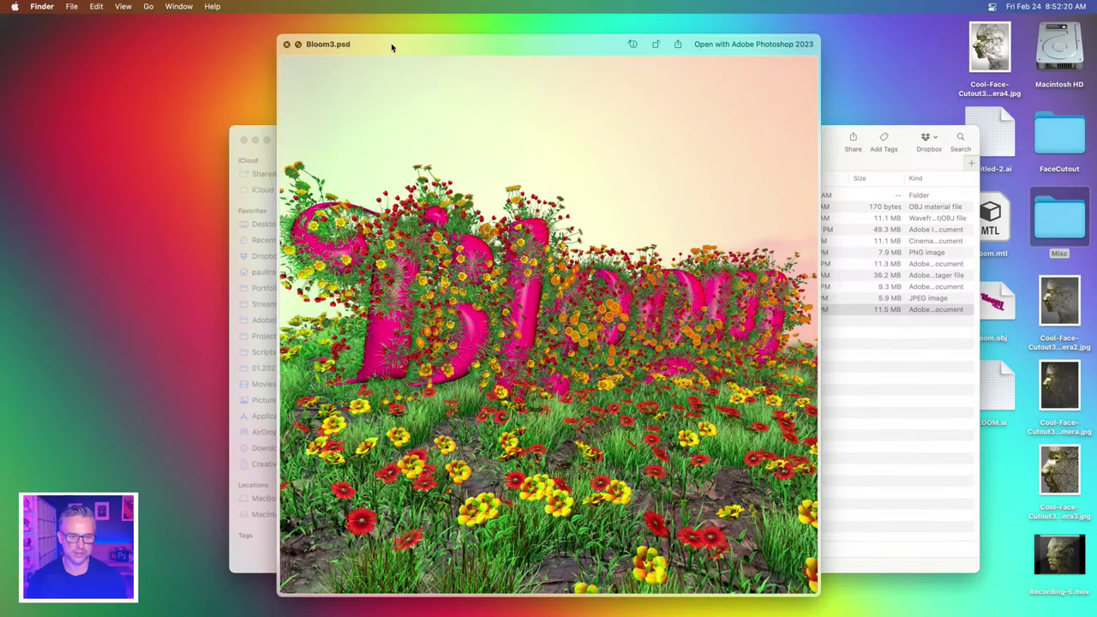
left_click_drag(391, 47, 641, 31)
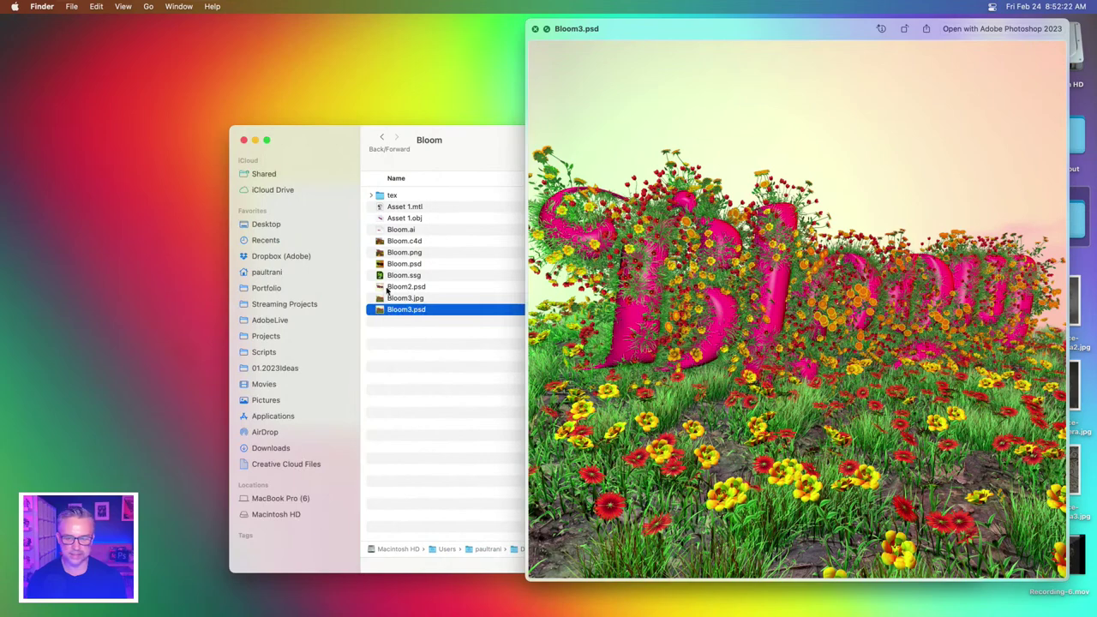
left_click(391, 288)
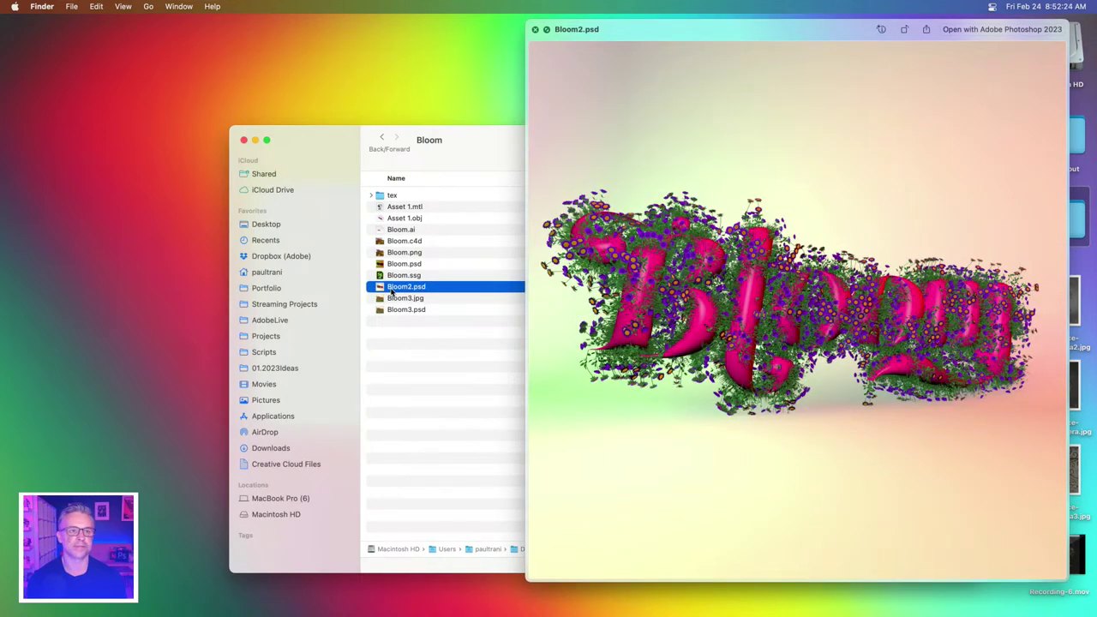
key("space")
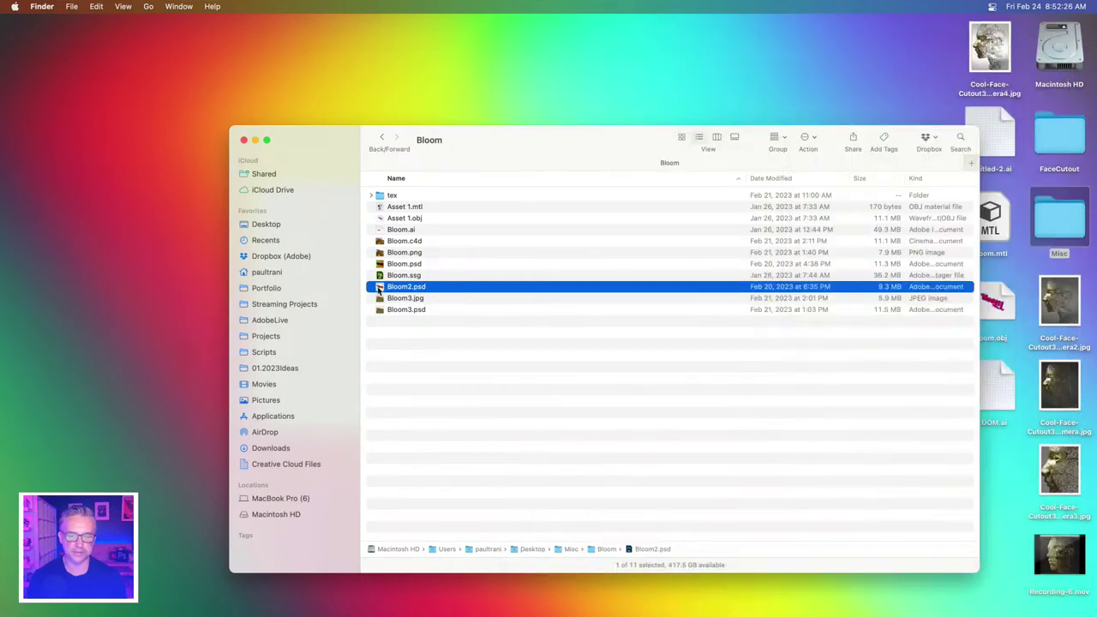
- Open Bloom2.psd in Photoshop, collapse the libraries and glyphs panels, and view it at 100%
double_click(377, 288)
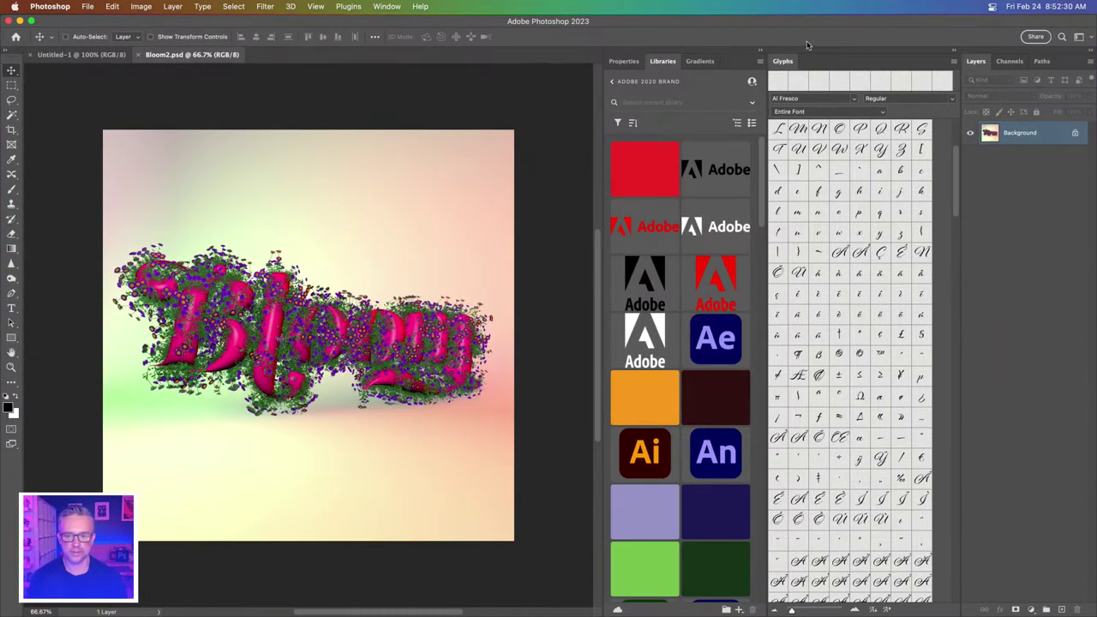
left_click(759, 50)
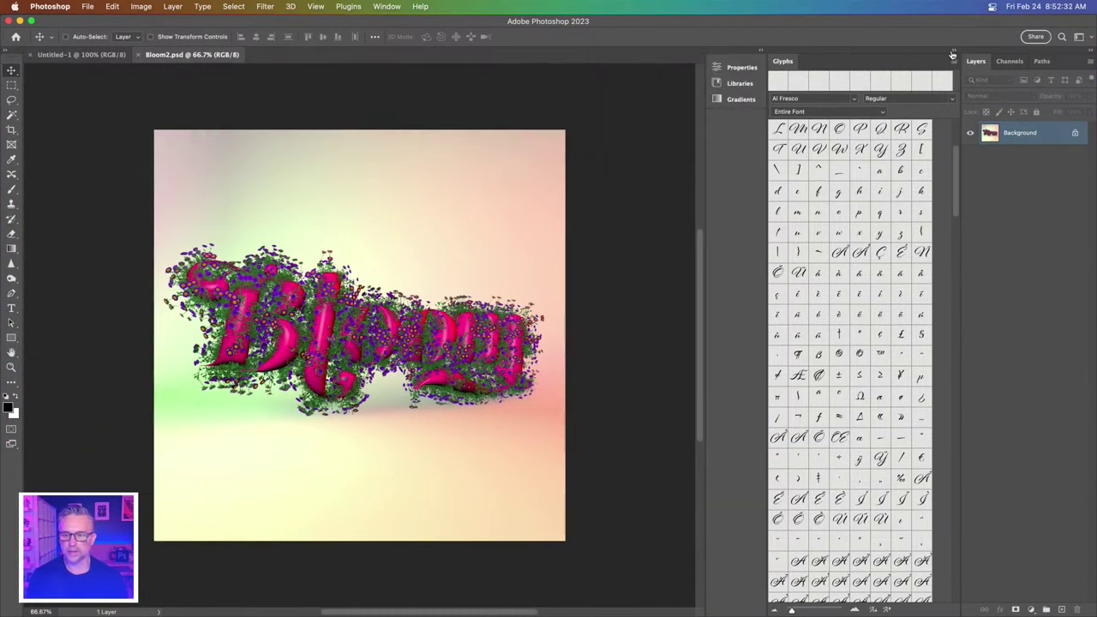
left_click(951, 51)
key("super+1")
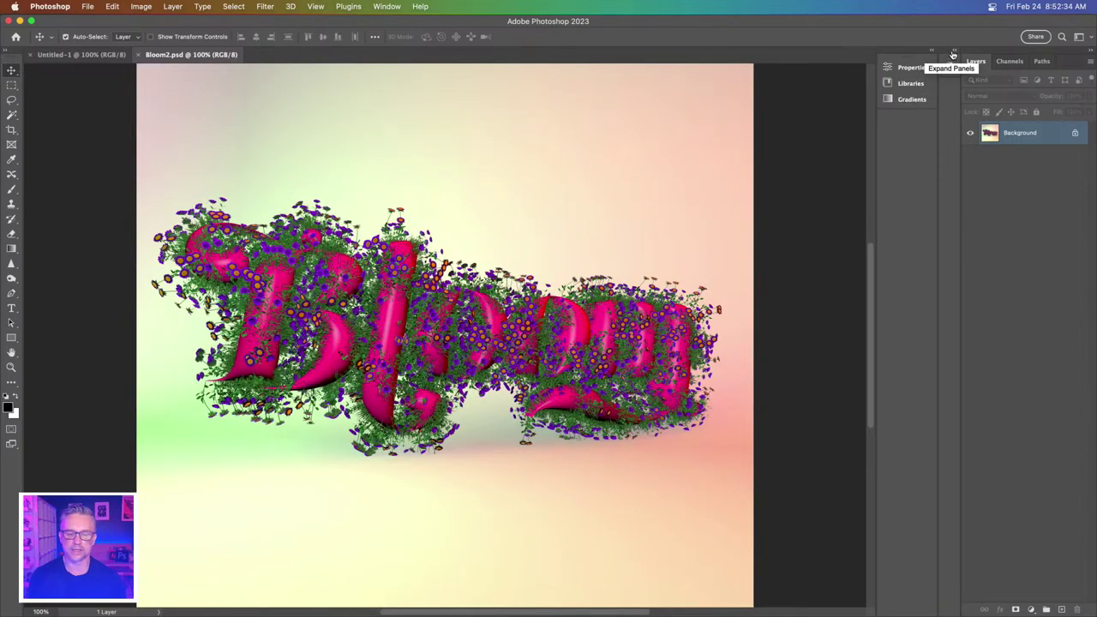
key("super+minus")
key("super+plus")
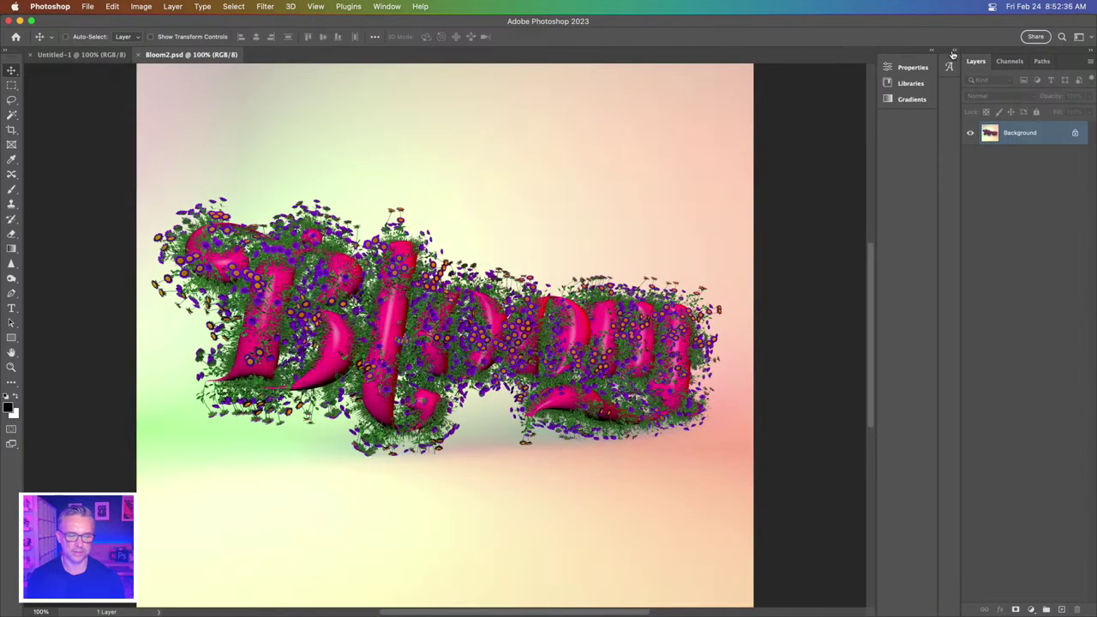
- Open Bloom.png from the Bloom folder, return to Bloom2.psd, and move Photoshop right
left_click(35, 602)
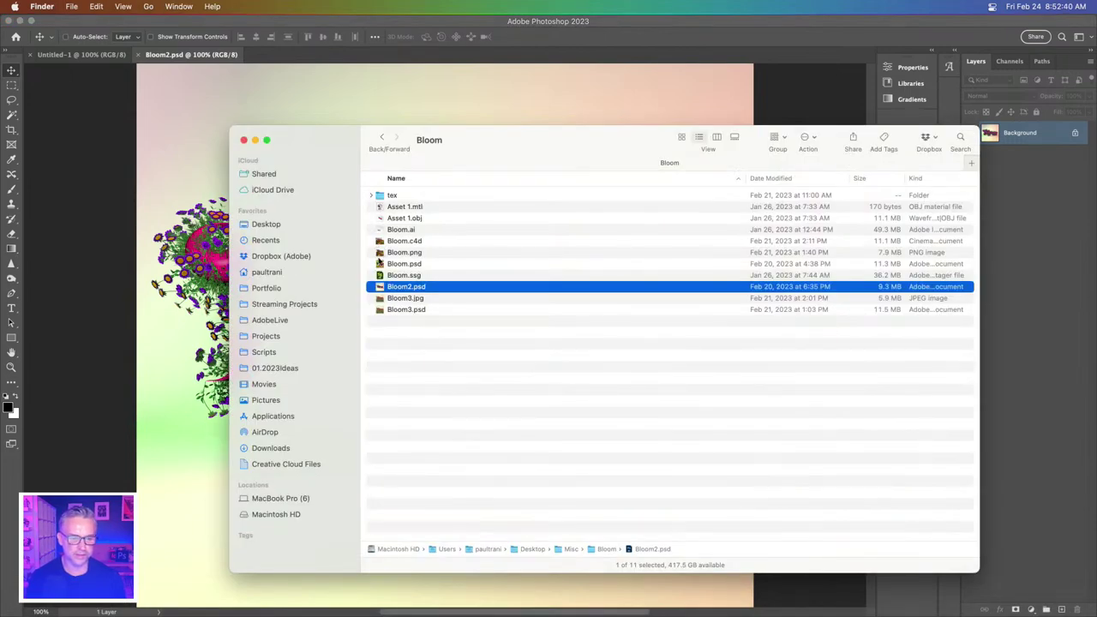
left_click(380, 252)
key("space")
key("space")
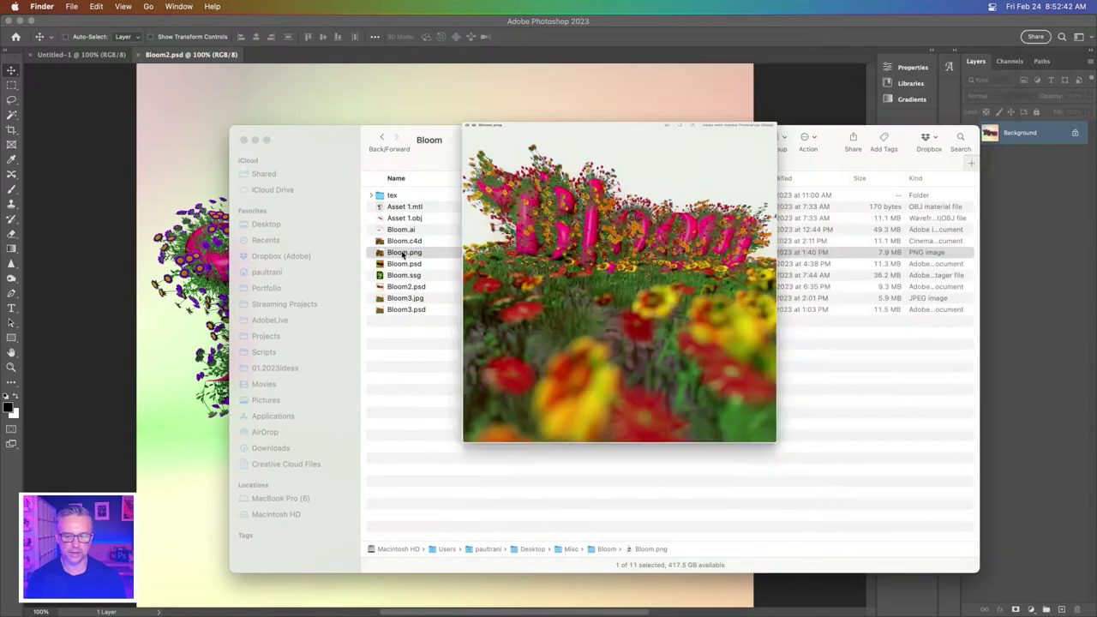
key("super+Tab")
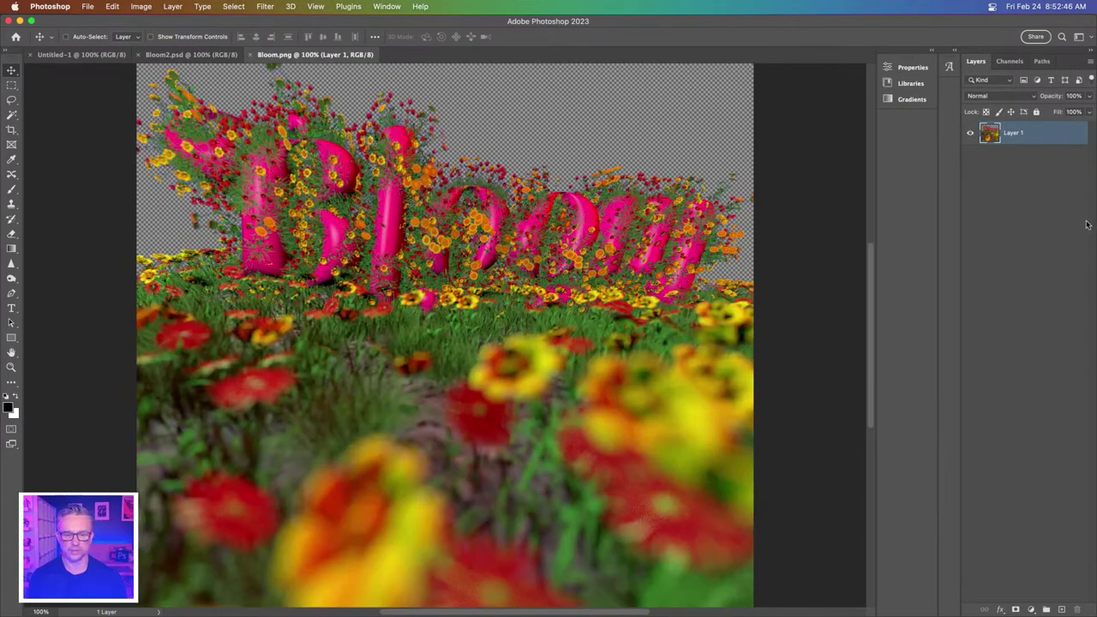
left_click(203, 55)
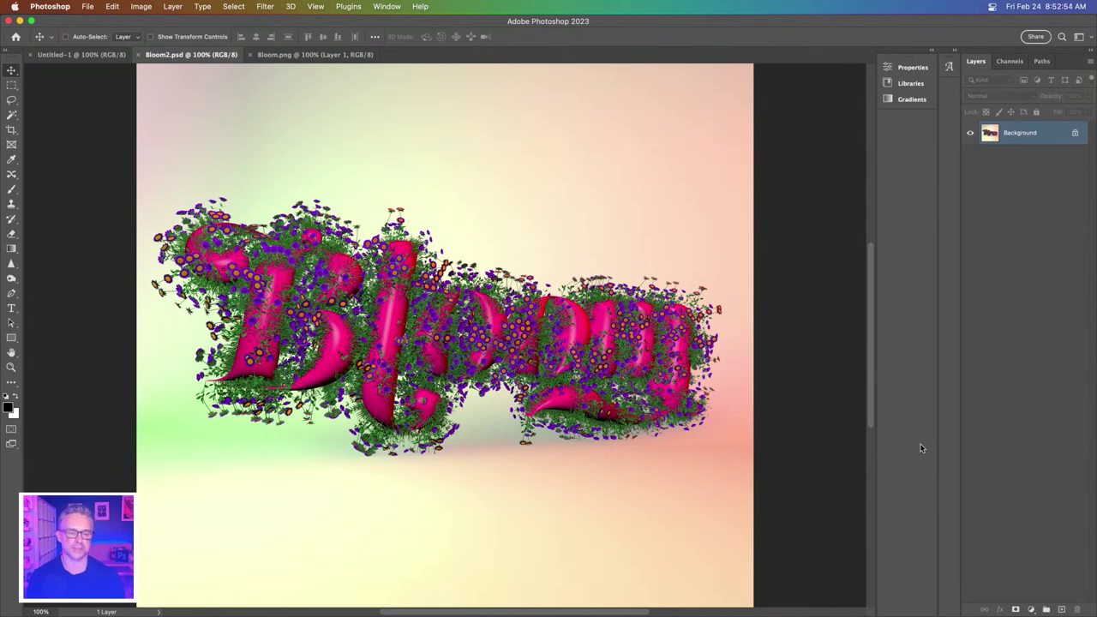
left_click_drag(67, 24, 574, 9)
double_click(72, 26)
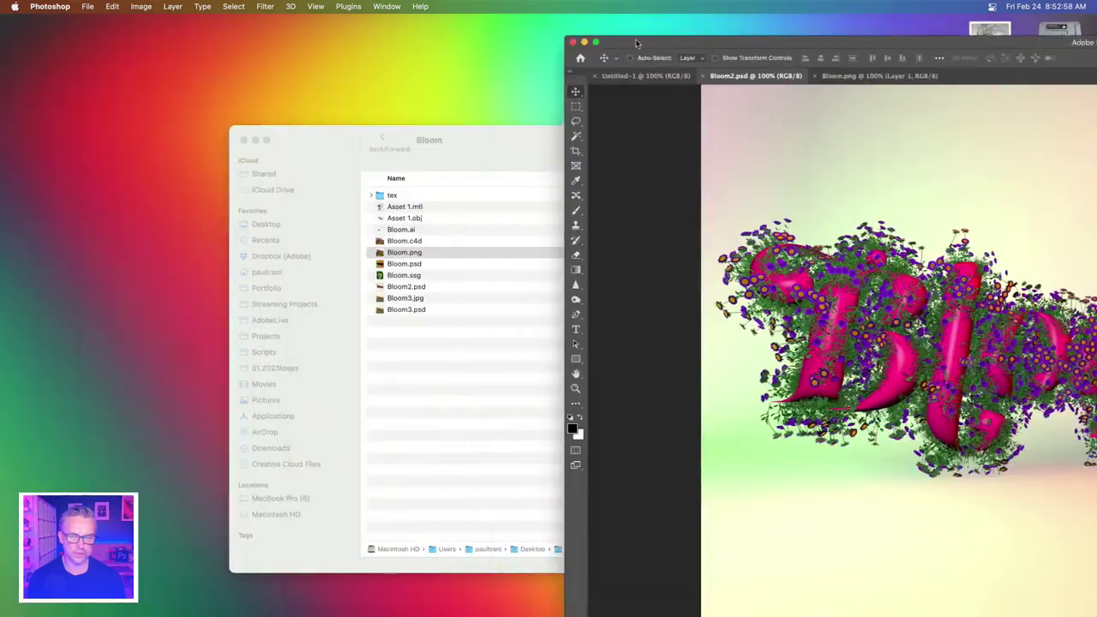
mouse_move(489, 608)
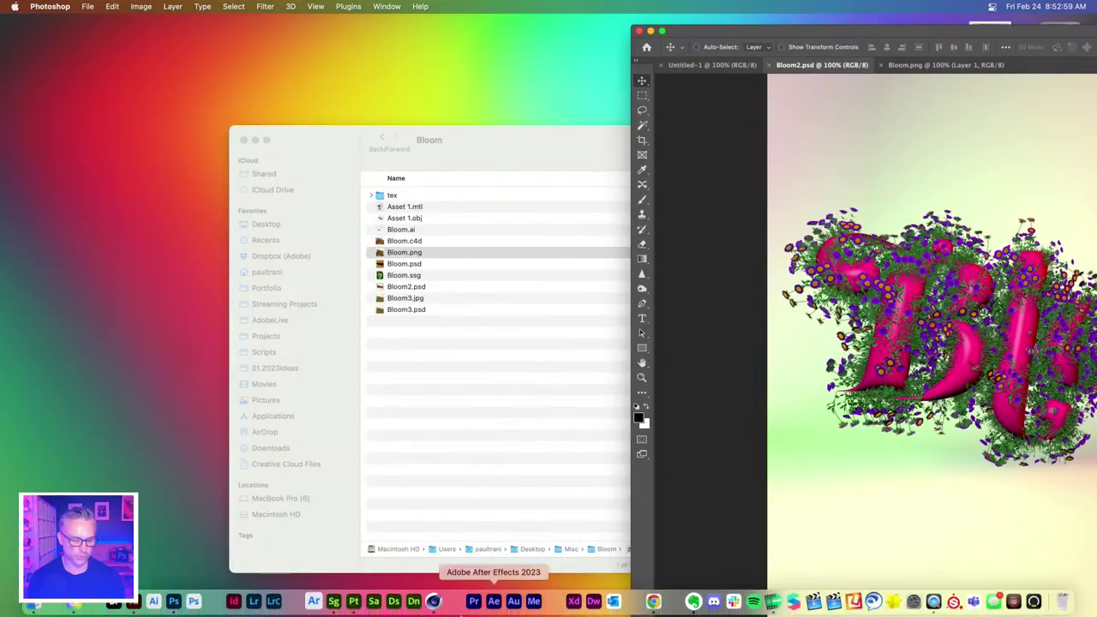
left_click(131, 603)
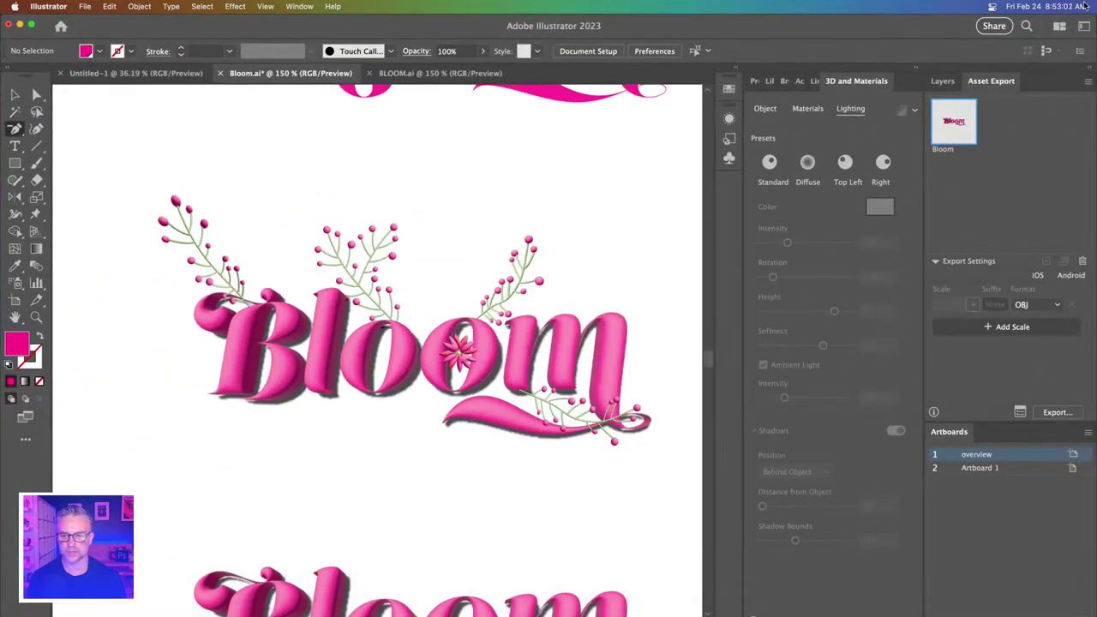
left_click(148, 299)
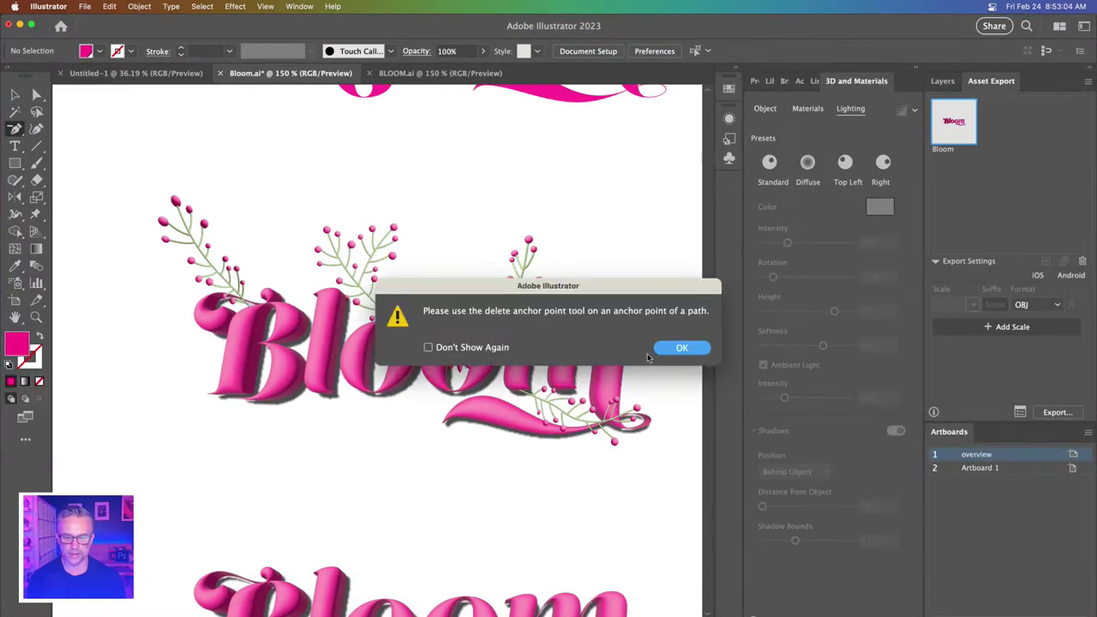
left_click(681, 347)
left_click(575, 181)
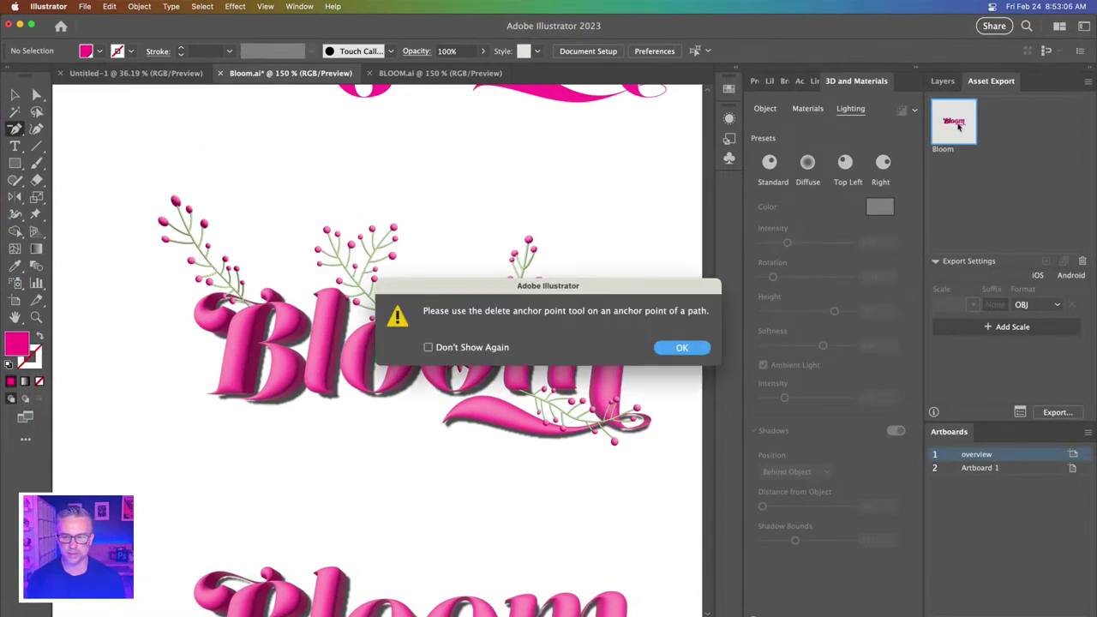
key("Return")
left_click(15, 95)
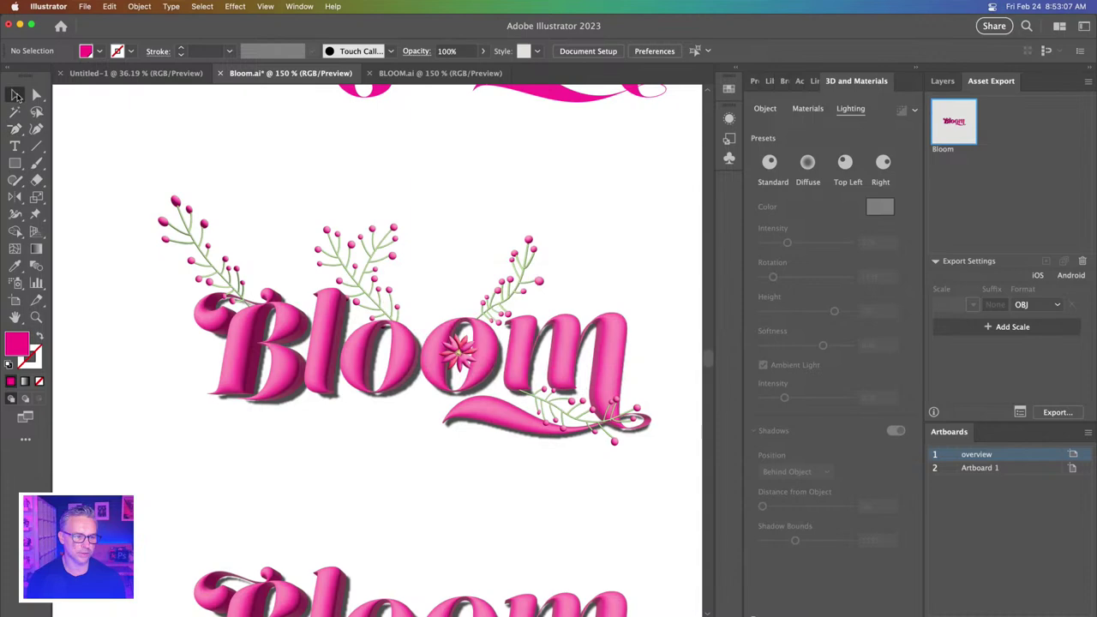
left_click(914, 111)
left_click(914, 111)
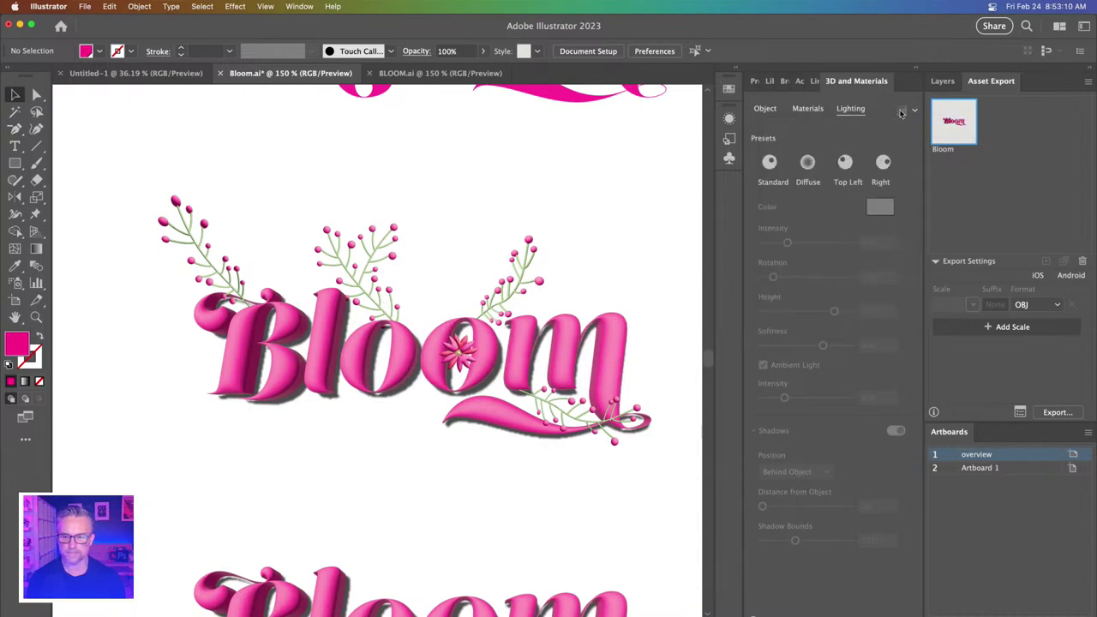
left_click(312, 367)
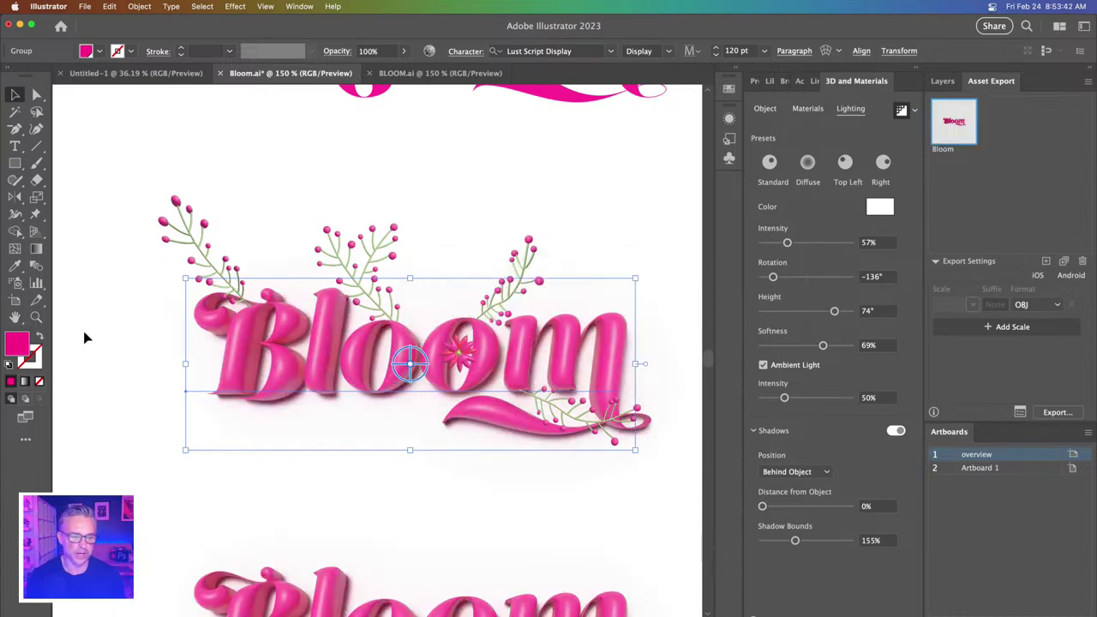
left_click(93, 352)
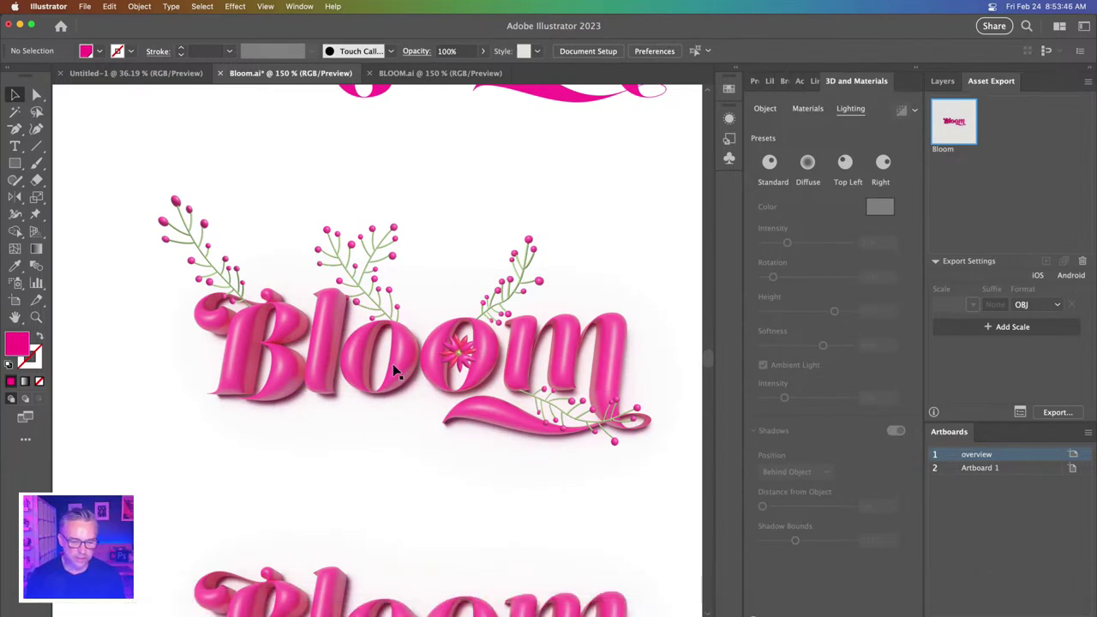
mouse_move(90, 608)
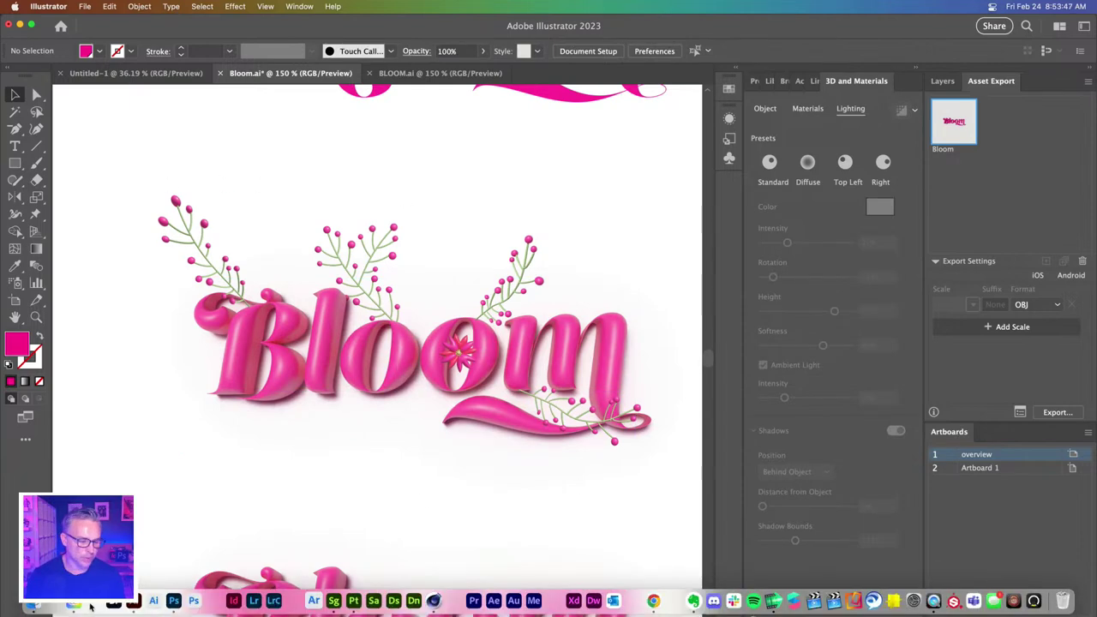
- Tile the Photoshop Bloom render beside the narrowed Illustrator artwork to compare them
left_click(173, 601)
left_click_drag(741, 36, 589, 22)
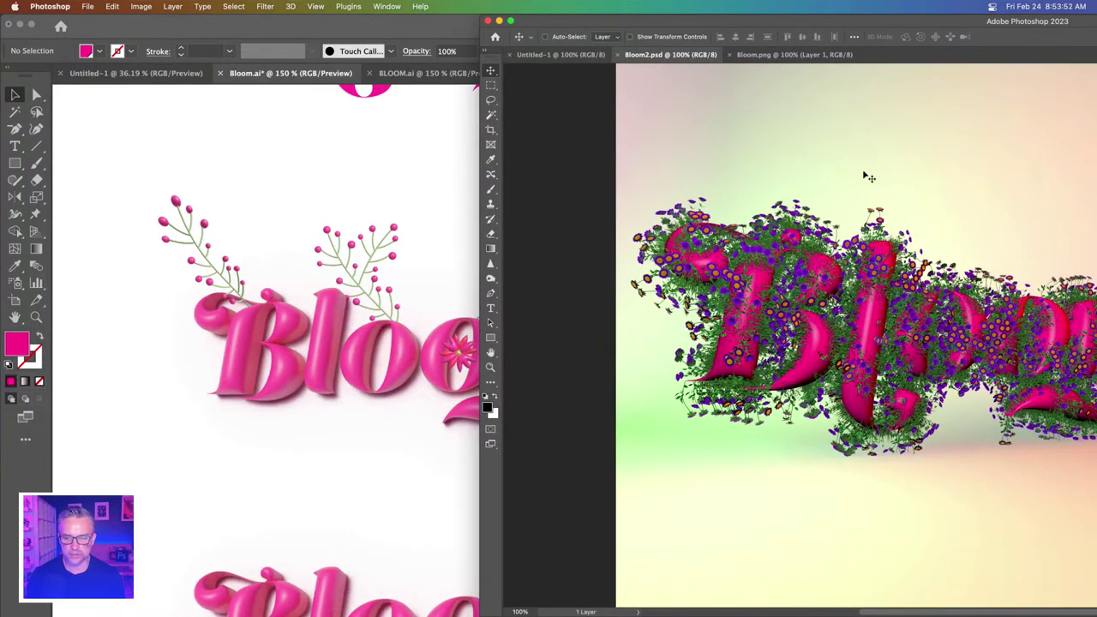
scroll(704, 195, "right", 5)
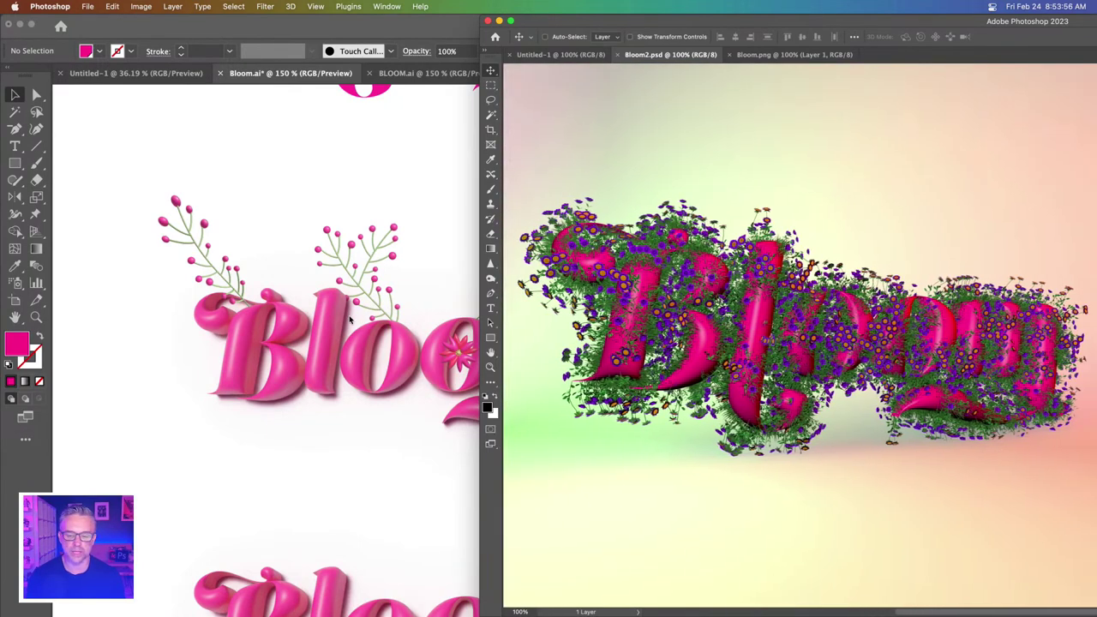
left_click(123, 462)
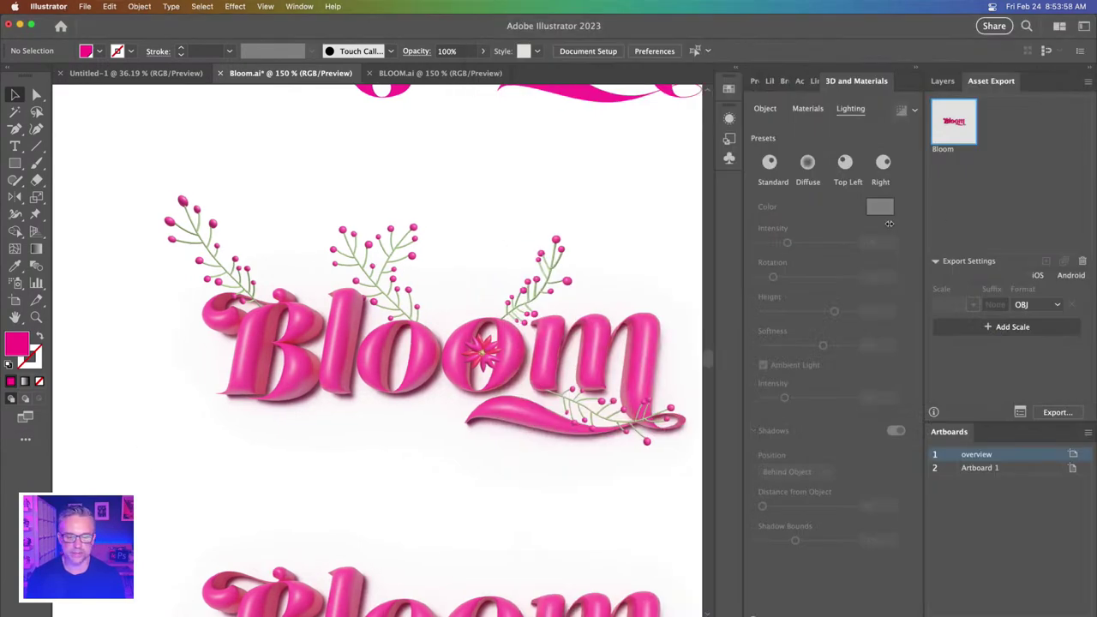
left_click_drag(1093, 221, 865, 226)
scroll(257, 299, "right", 3)
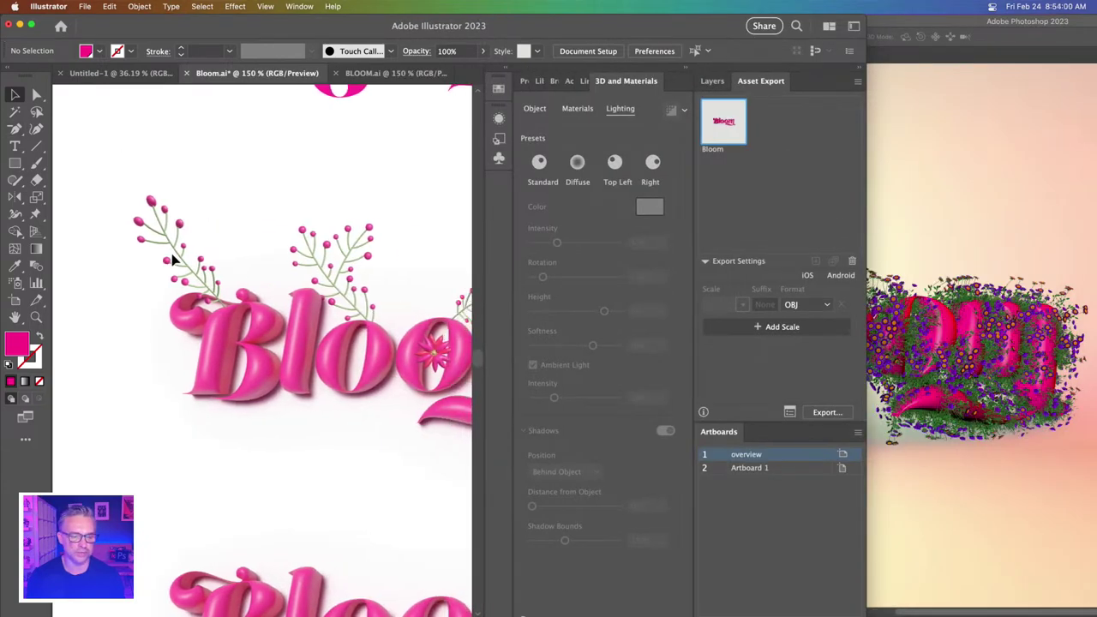
left_click(684, 71)
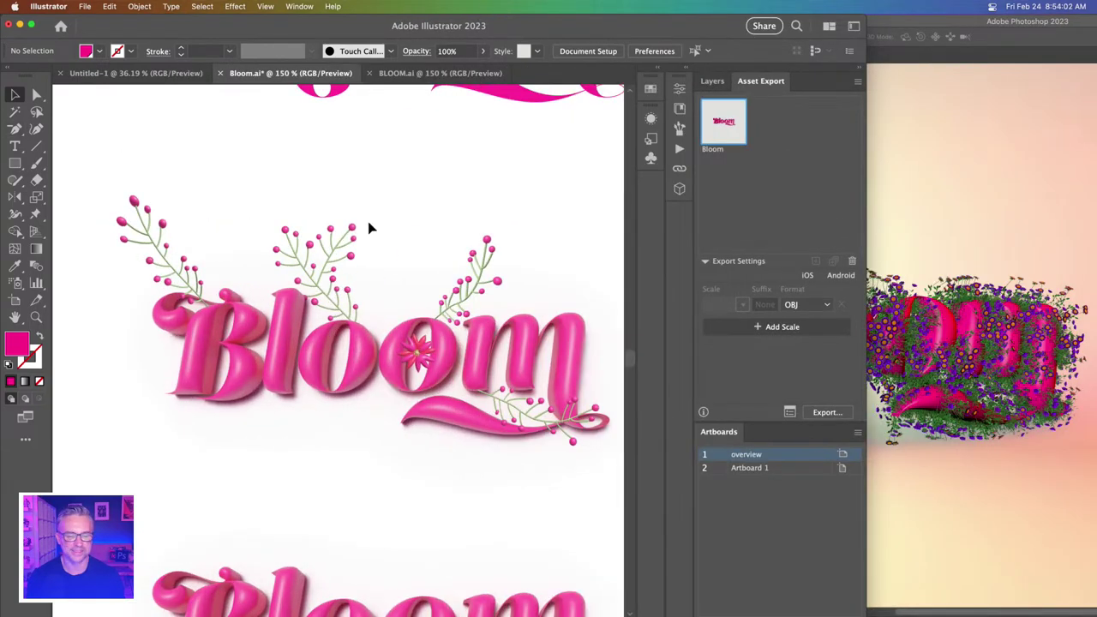
scroll(406, 225, "right", 4)
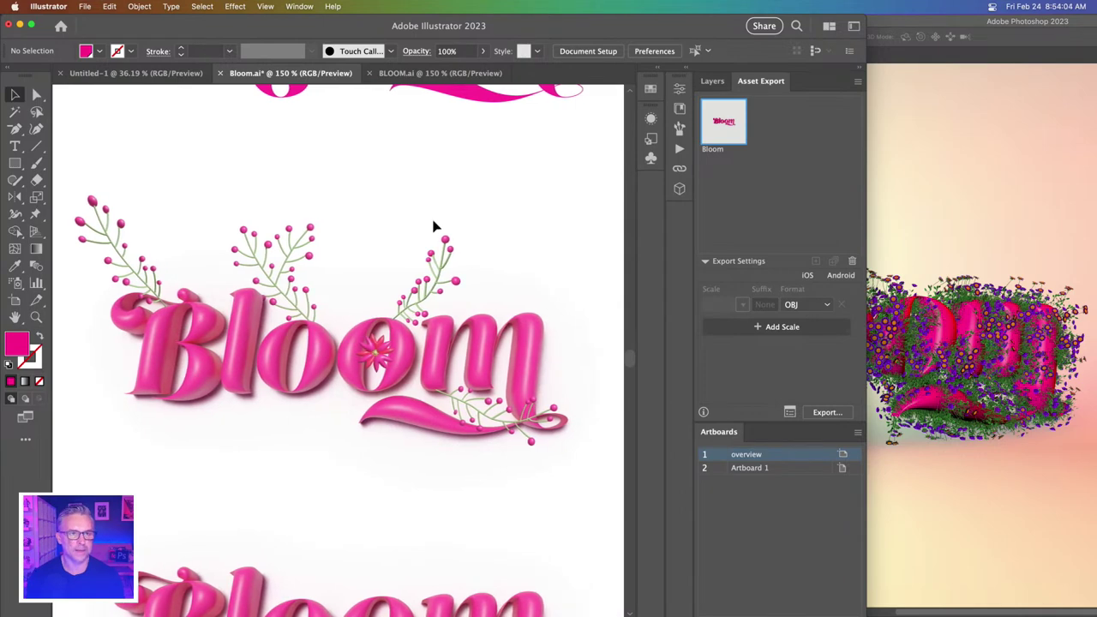
scroll(435, 226, "right", 2)
scroll(435, 227, "left", 1)
left_click(936, 206)
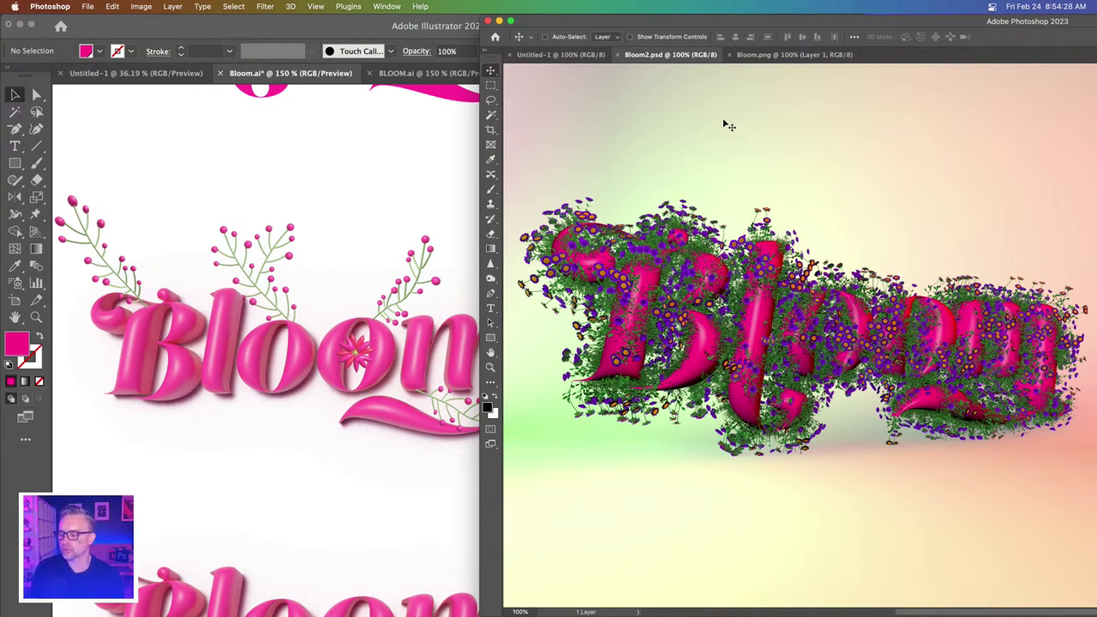
- Check the computer's specs in About This Mac, close it, and minimize Photoshop
left_click(15, 7)
left_click(51, 21)
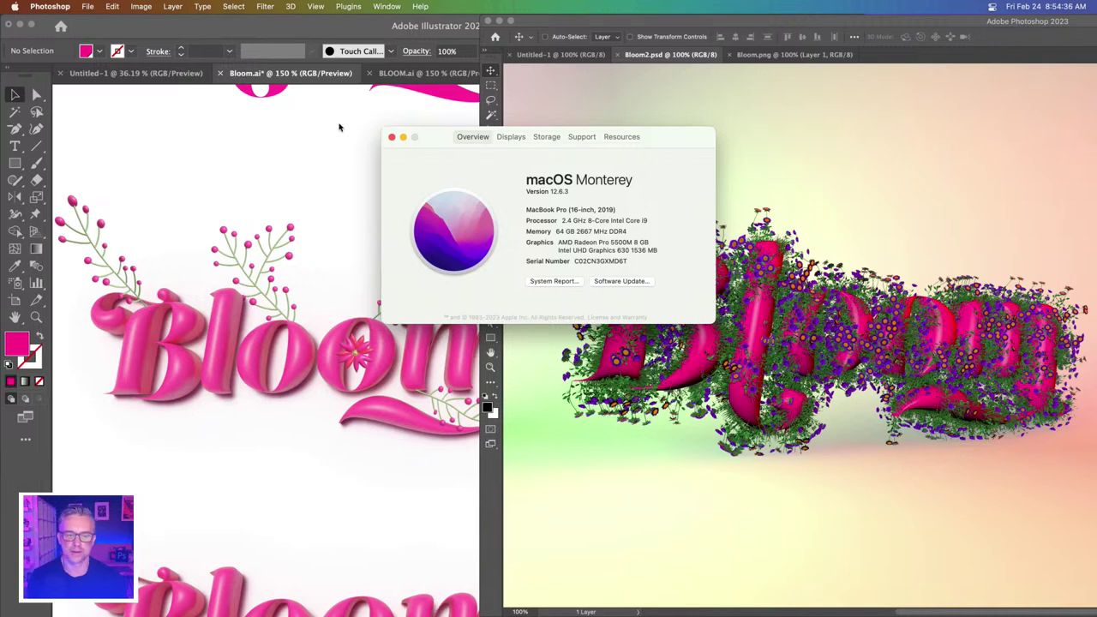
left_click(391, 137)
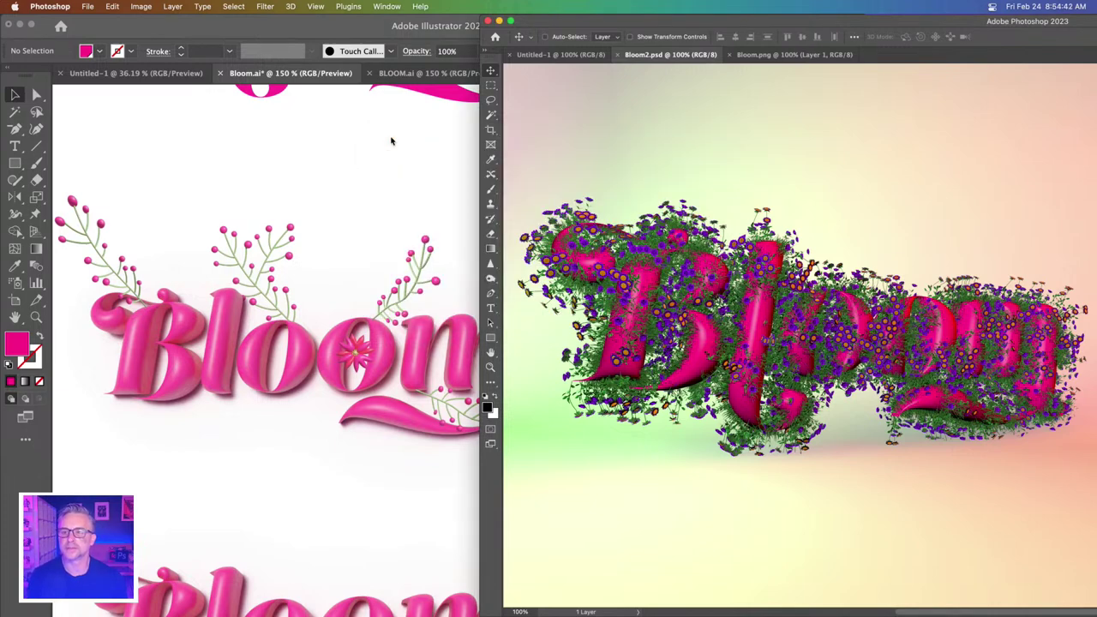
left_click(314, 201)
left_click(933, 183)
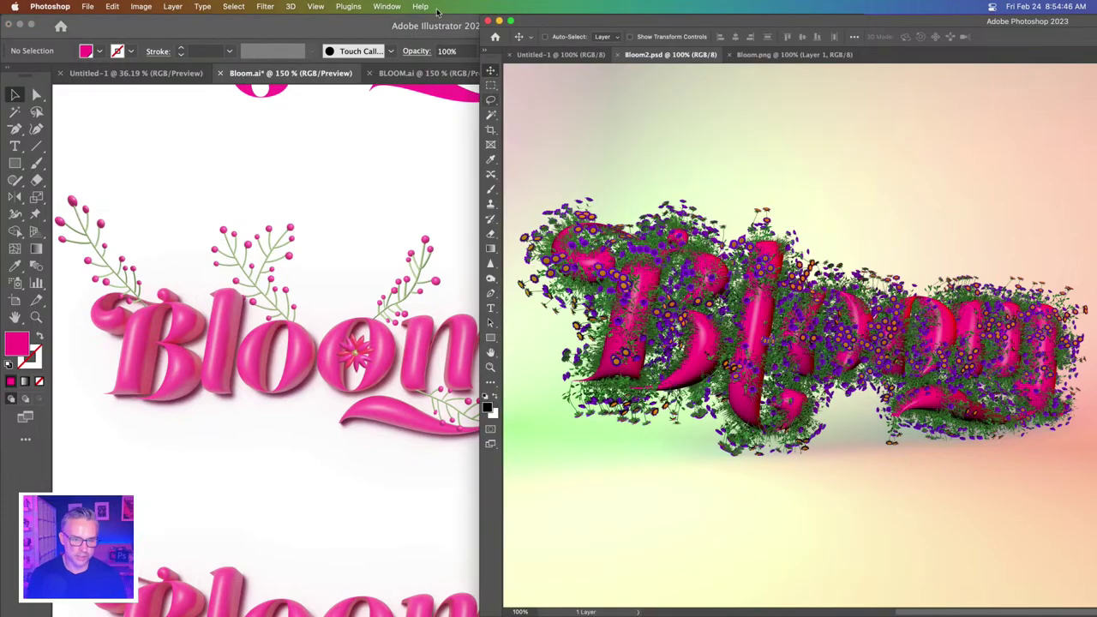
left_click(499, 21)
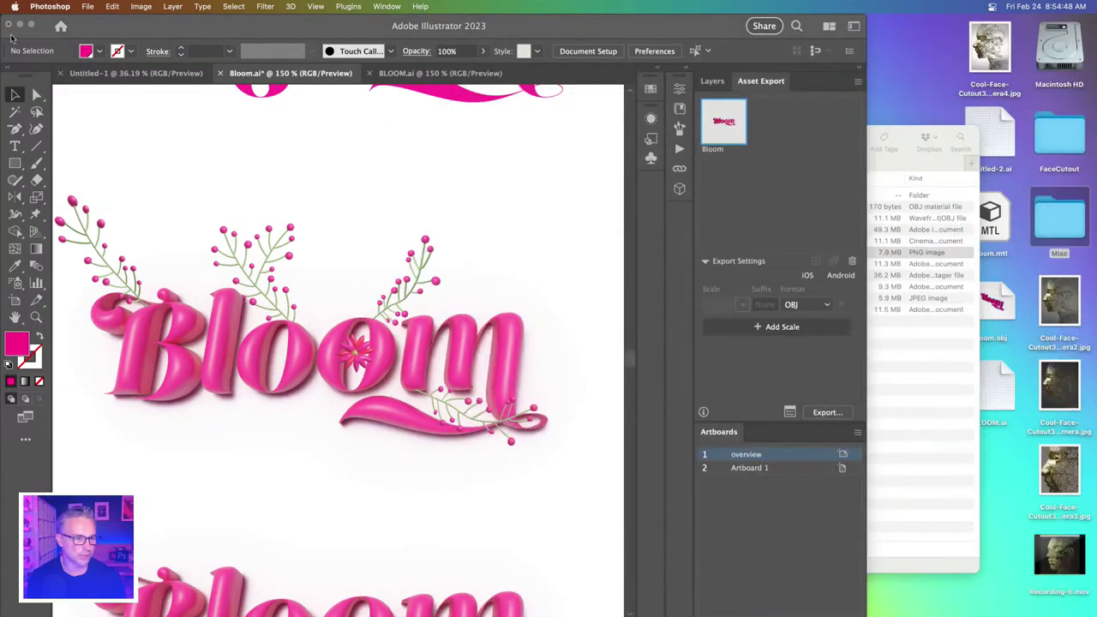
- Play Recording-6.mov in QuickTime Player, close it, and switch to Substance 3D Painter
left_click(19, 25)
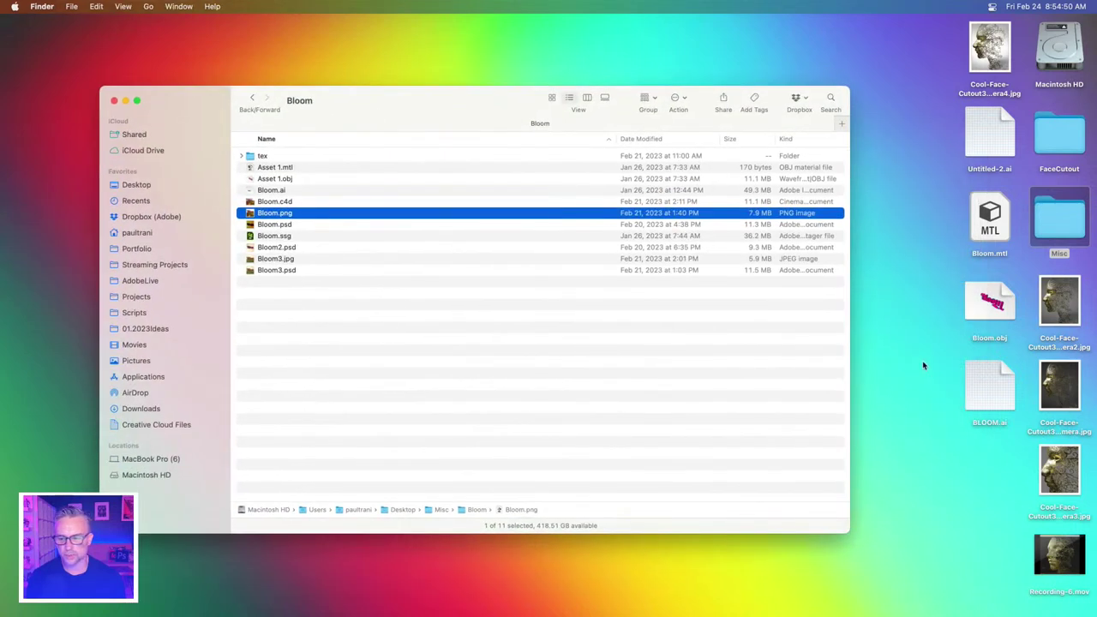
double_click(1037, 566)
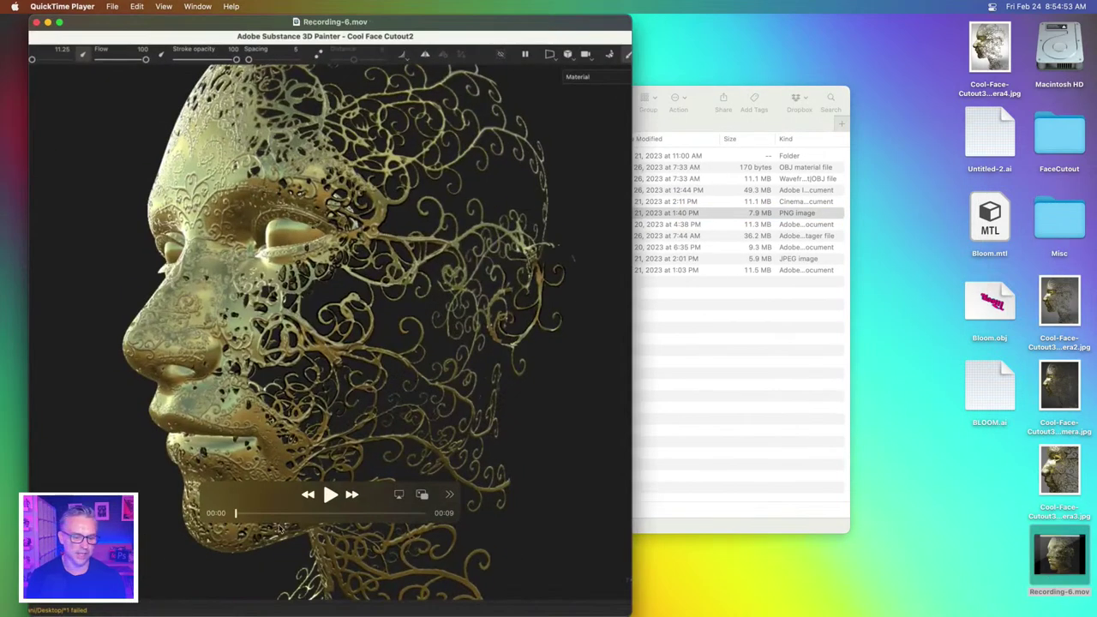
left_click(330, 494)
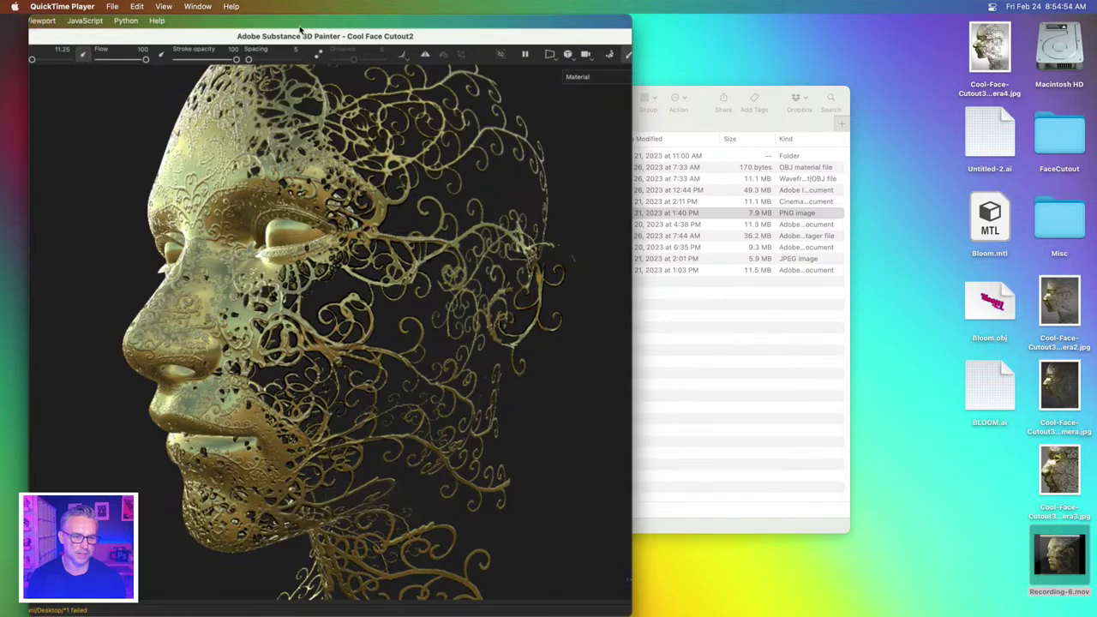
left_click_drag(64, 100, 308, 100)
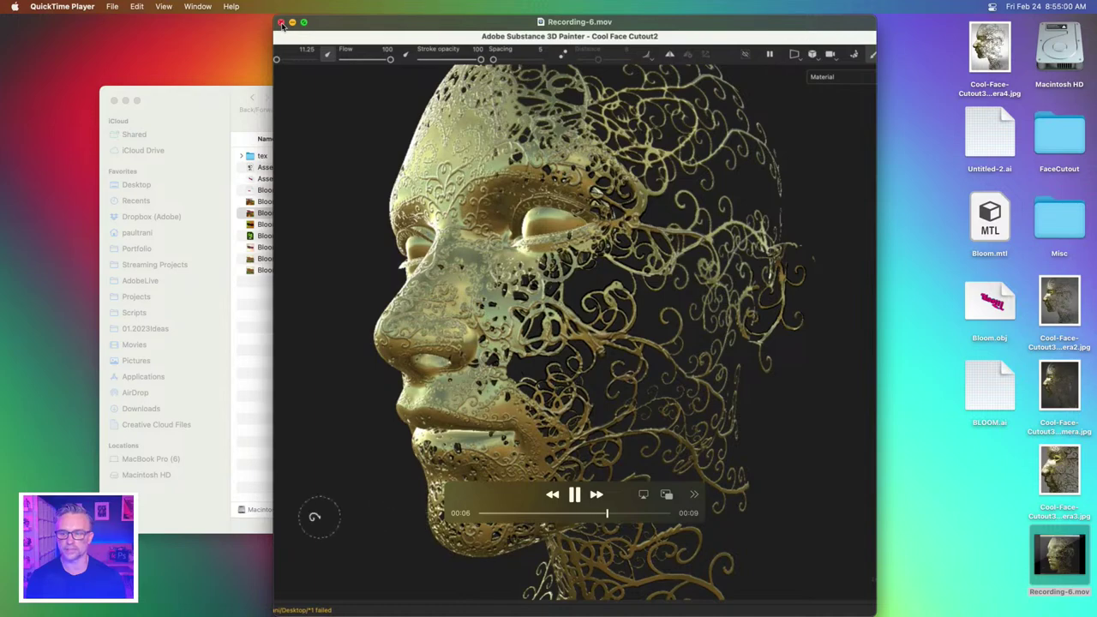
left_click(280, 22)
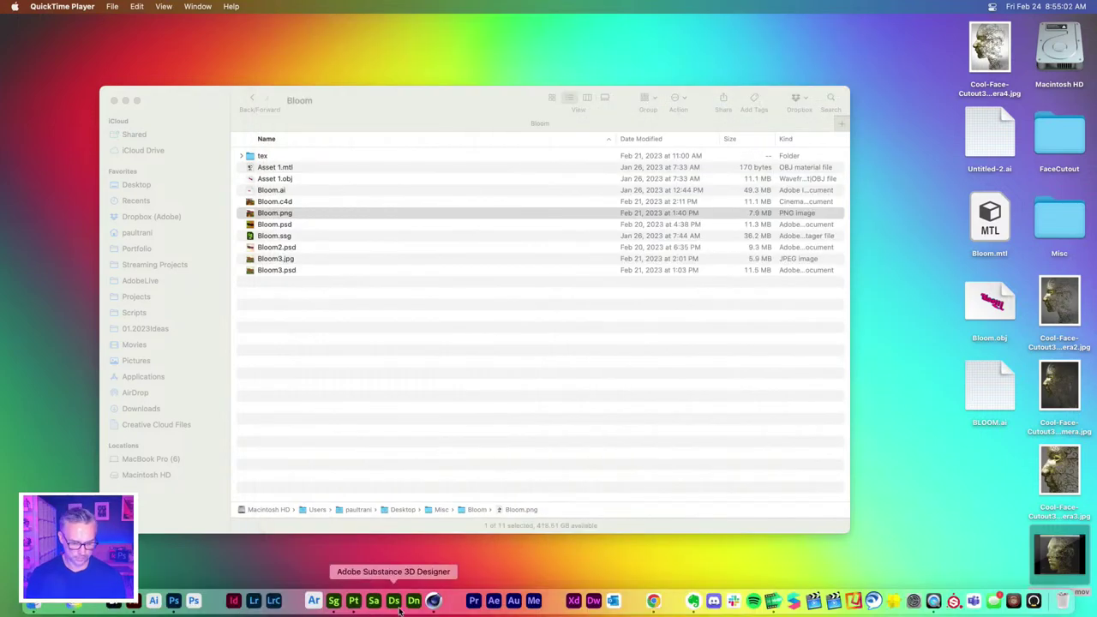
left_click(354, 601)
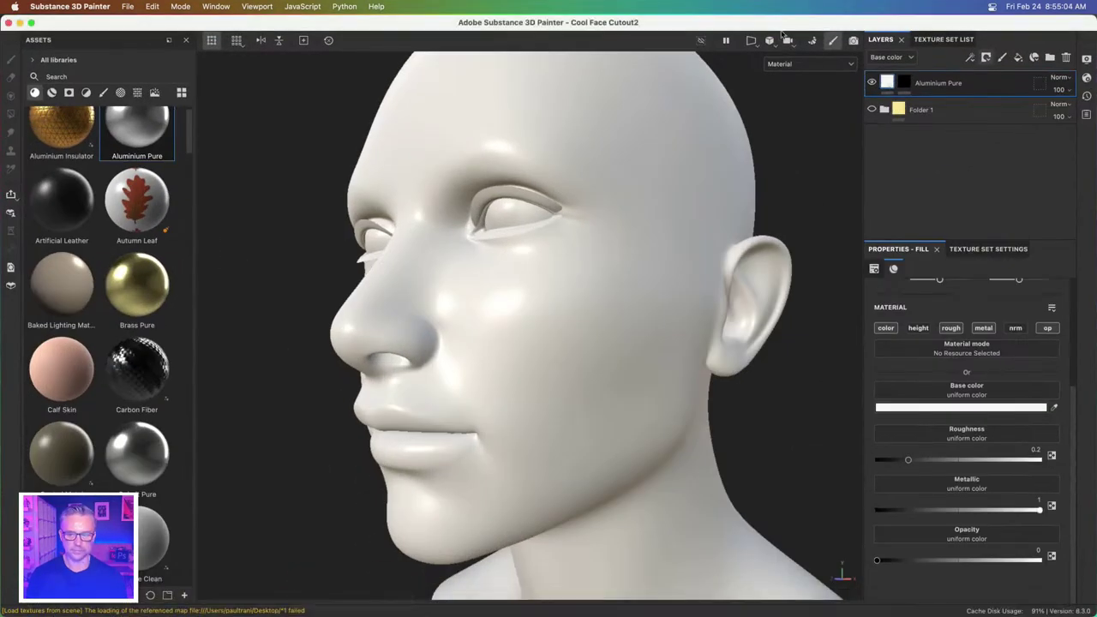
- Show Folder 1's gold filigree, rotate the face to a front view, and minimize Painter
left_click(871, 109)
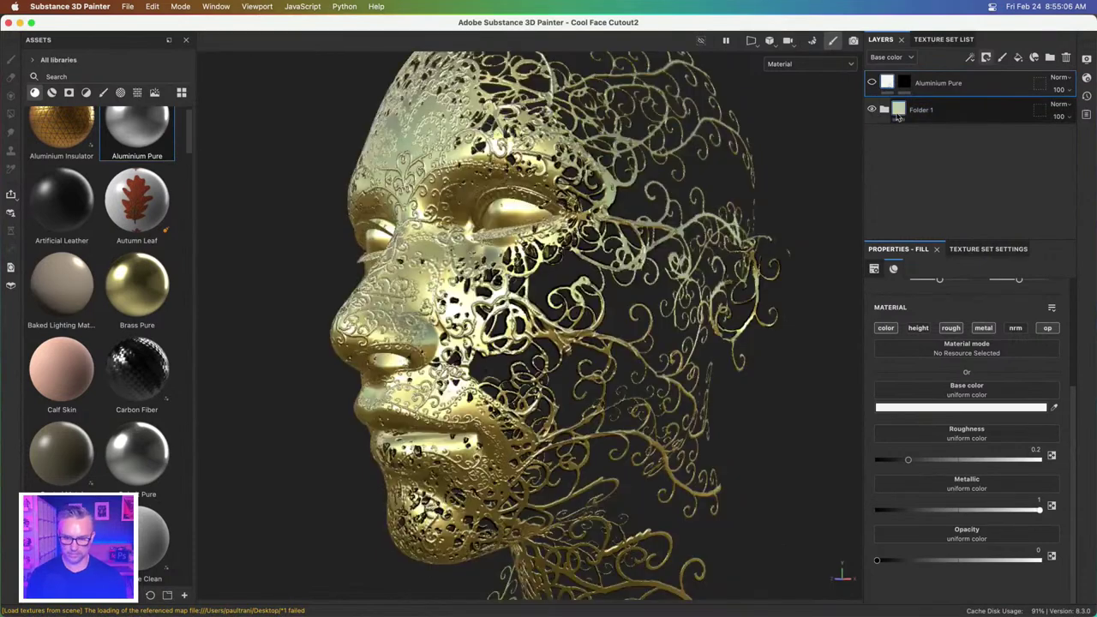
left_click(900, 110)
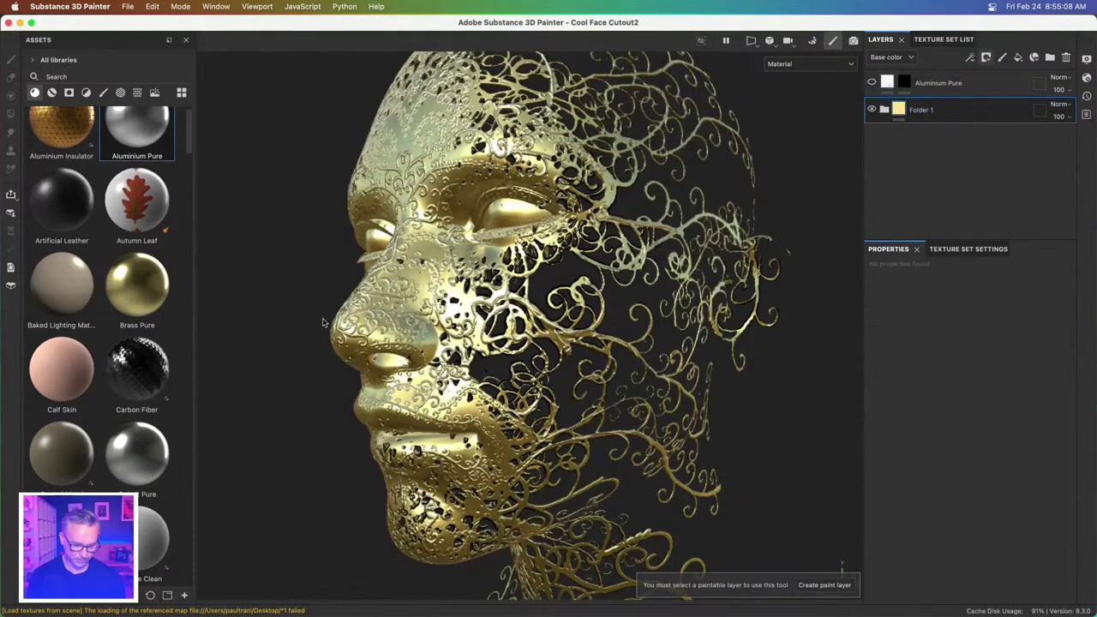
key("alt")
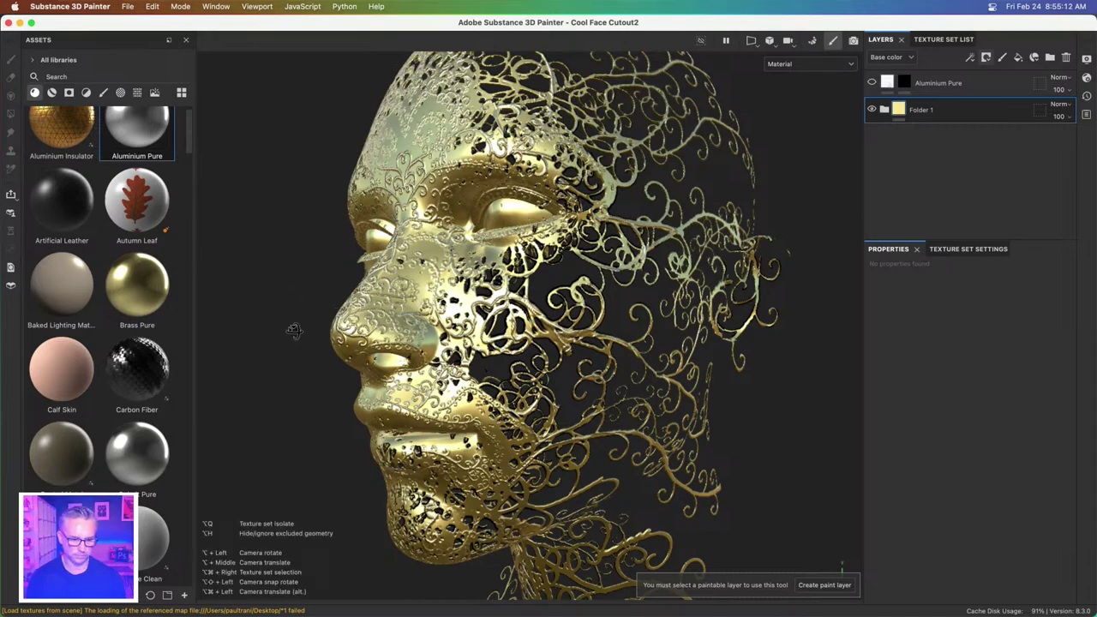
left_click_drag(294, 326, 321, 320)
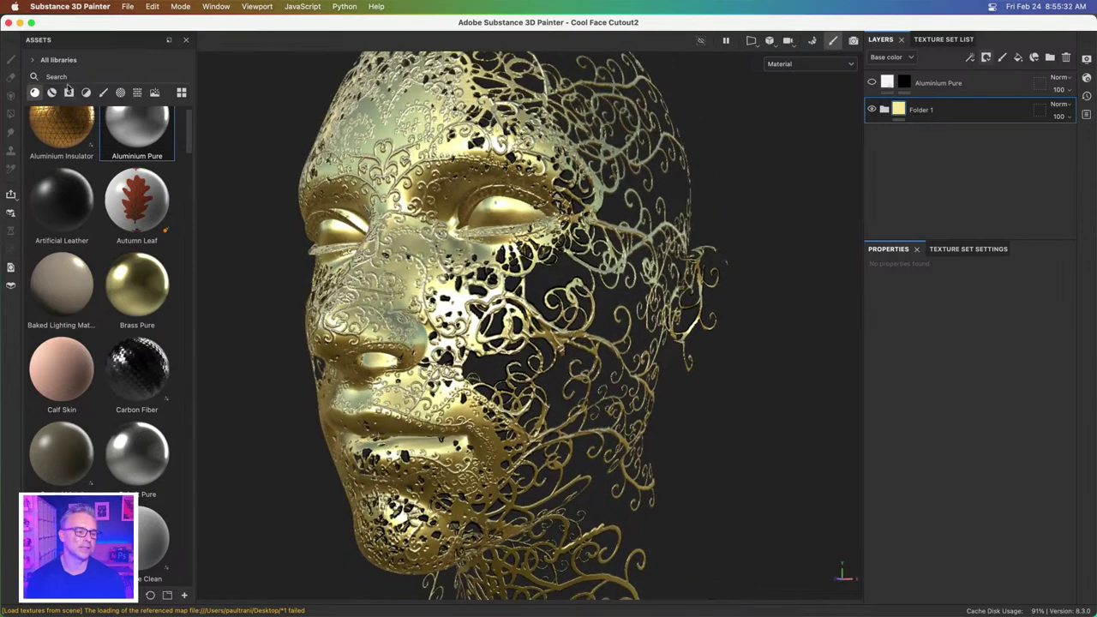
left_click(20, 23)
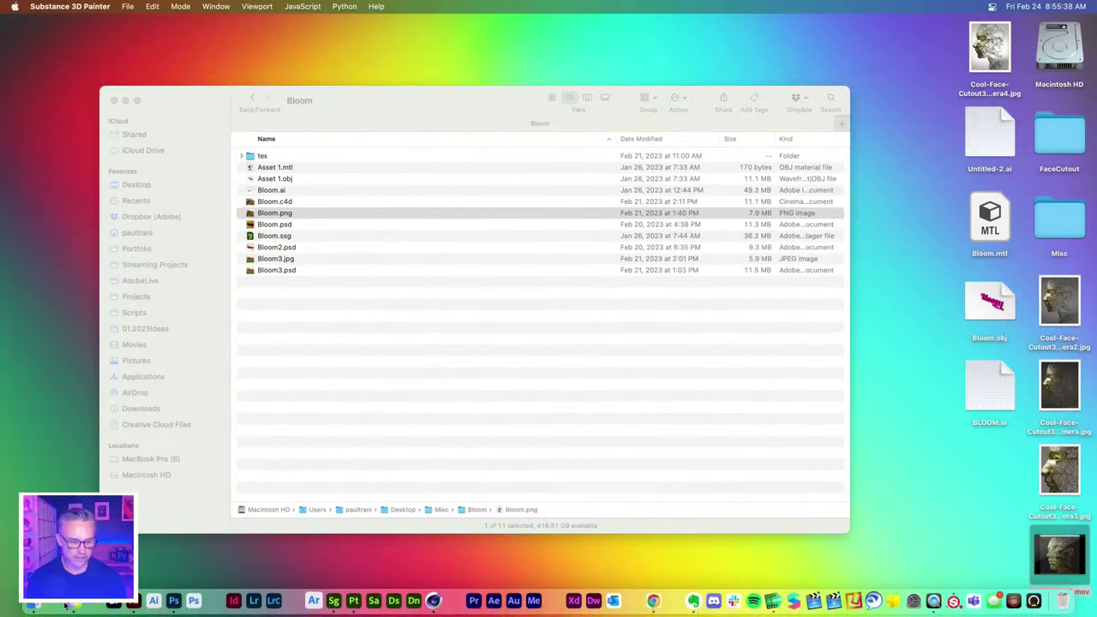
left_click(173, 603)
left_click_drag(782, 23, 318, 14)
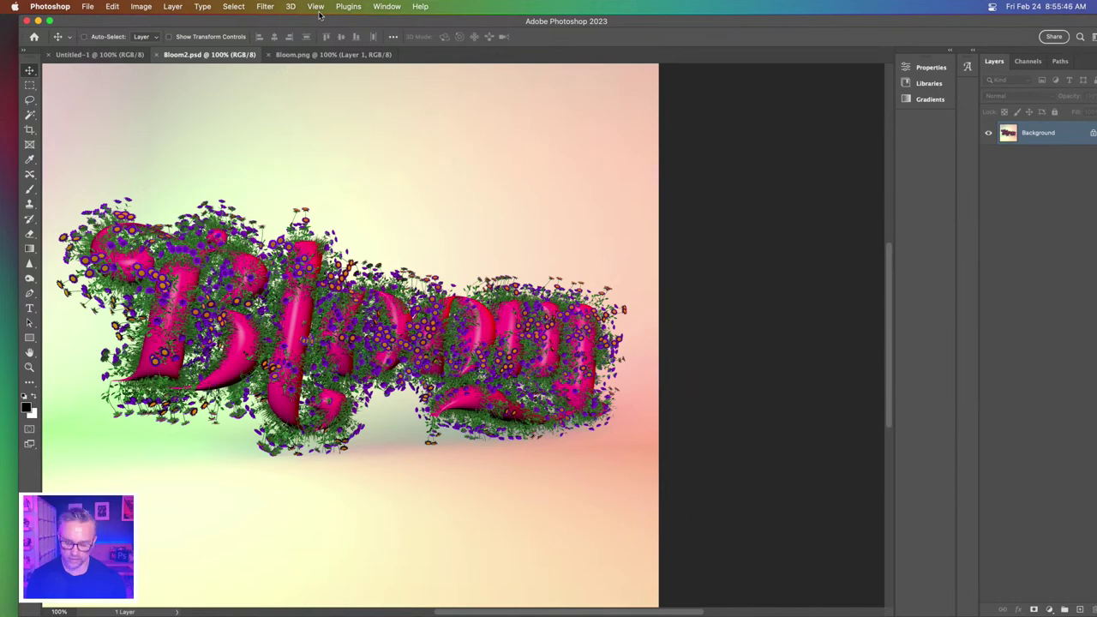
key("super+0")
key("super+1")
key("super+equal")
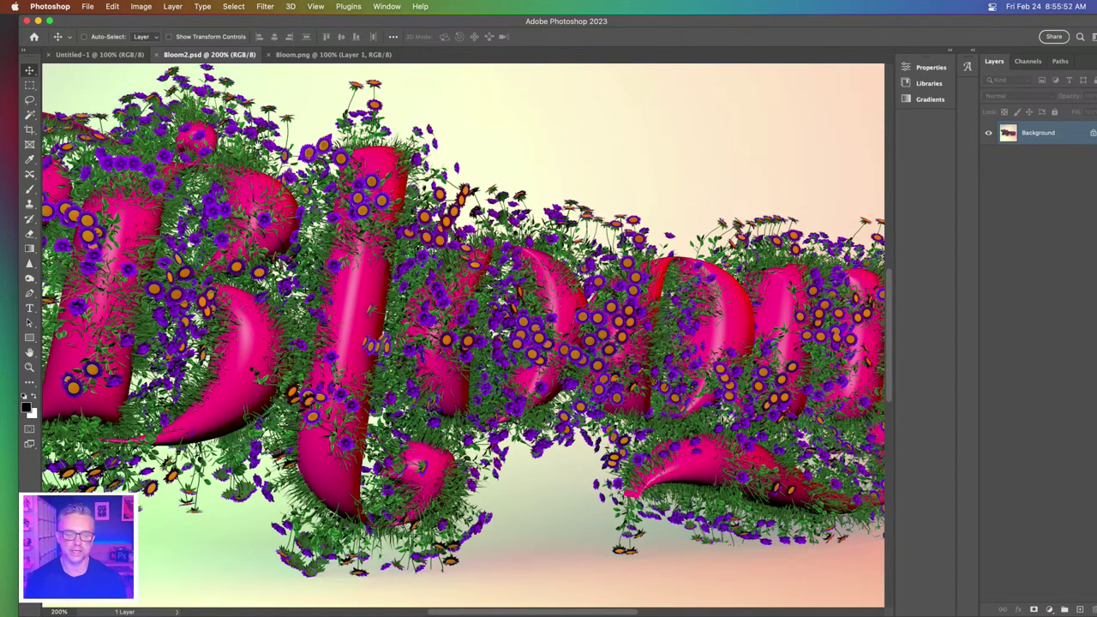
key("super+minus")
key("super+equal")
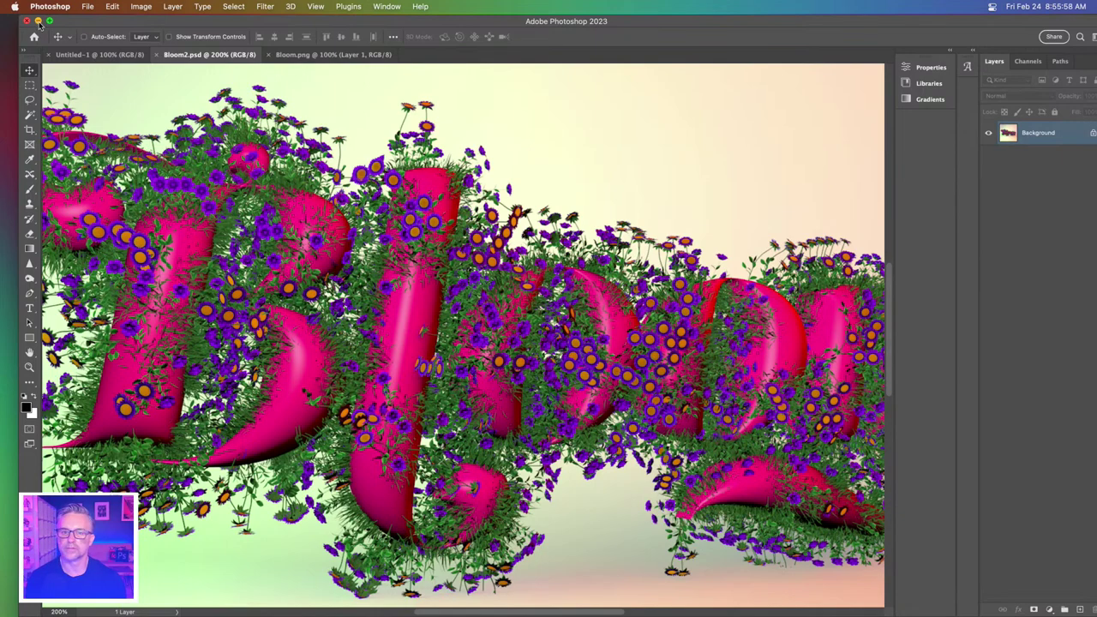
left_click(38, 20)
left_click(406, 345)
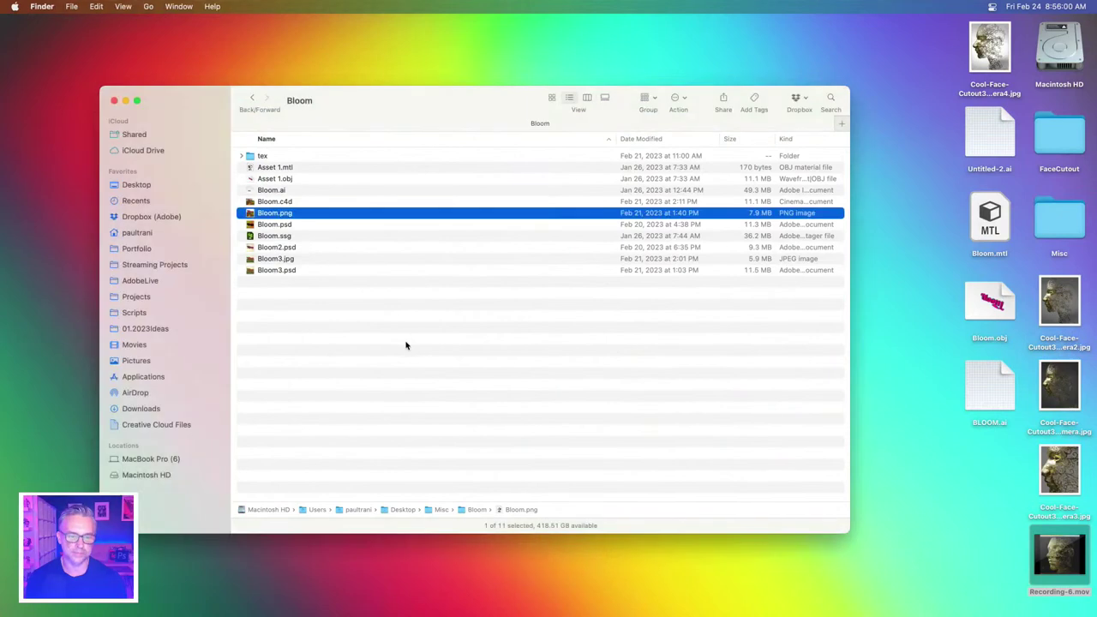